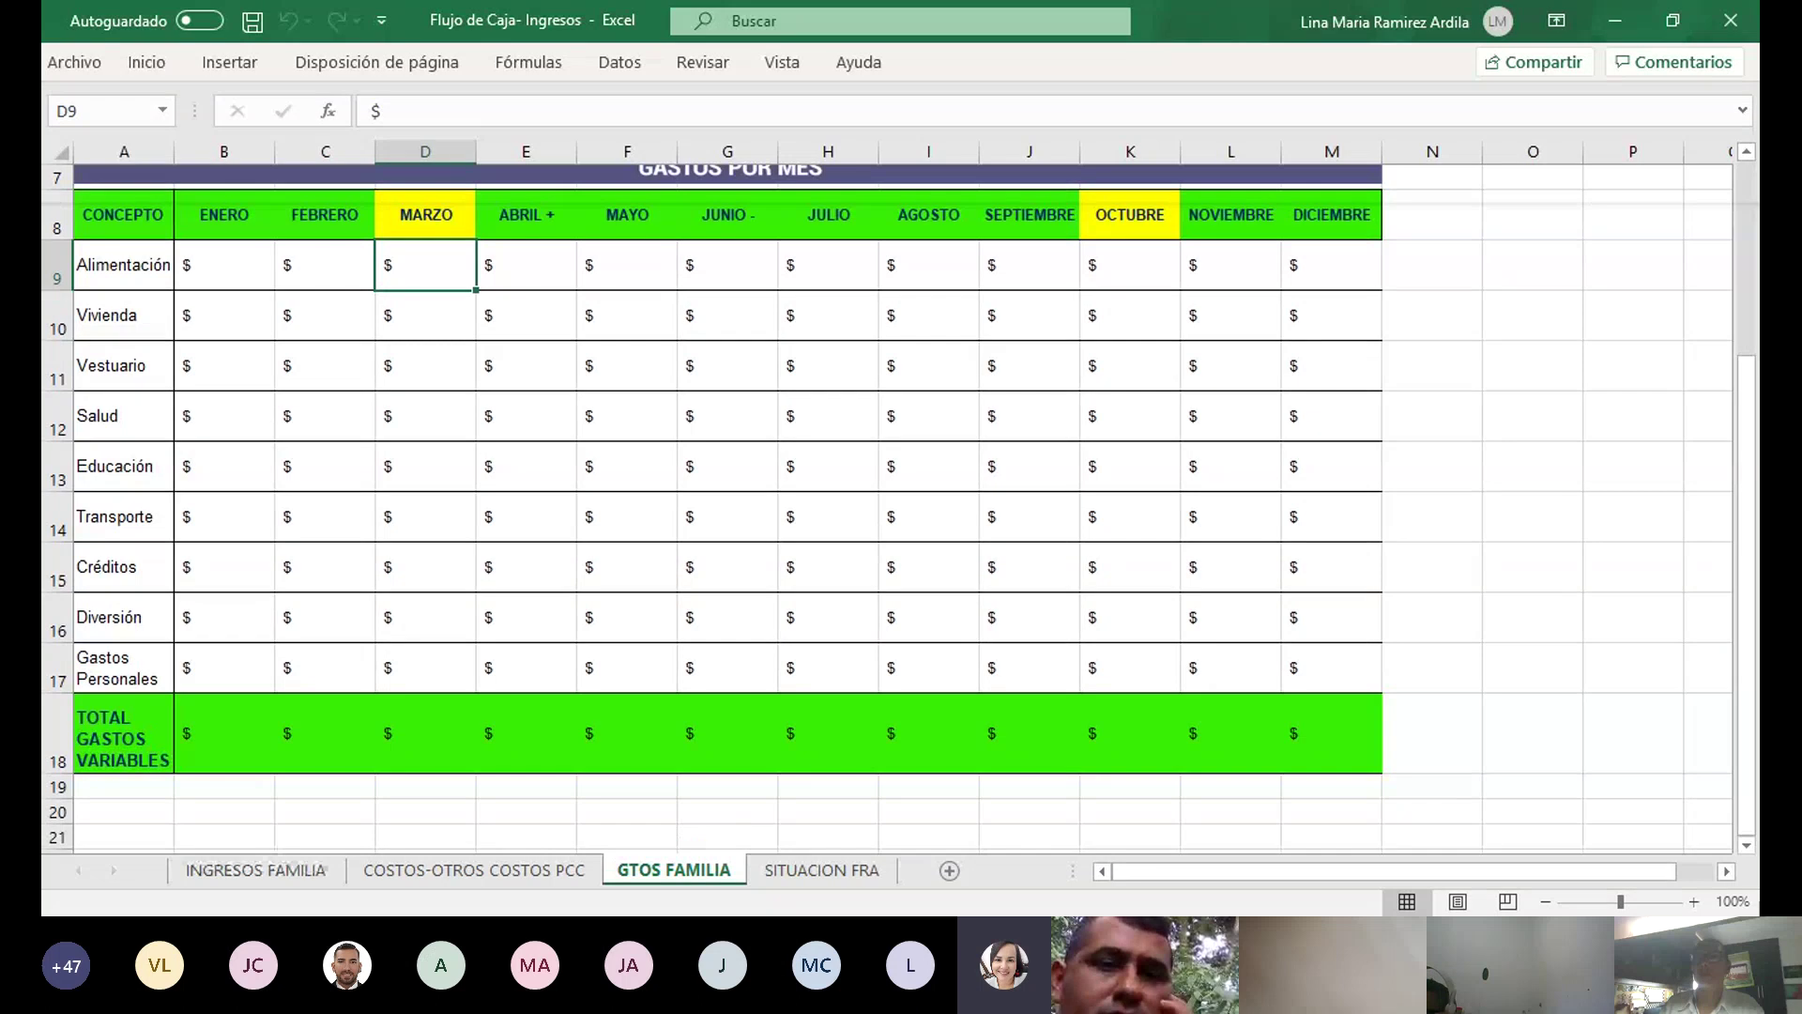
On the INGRESOS FAMILIA sheet, enter =1*40000 as March income for Mano de Obra - Jornales and 0 for Salario
click(254, 870)
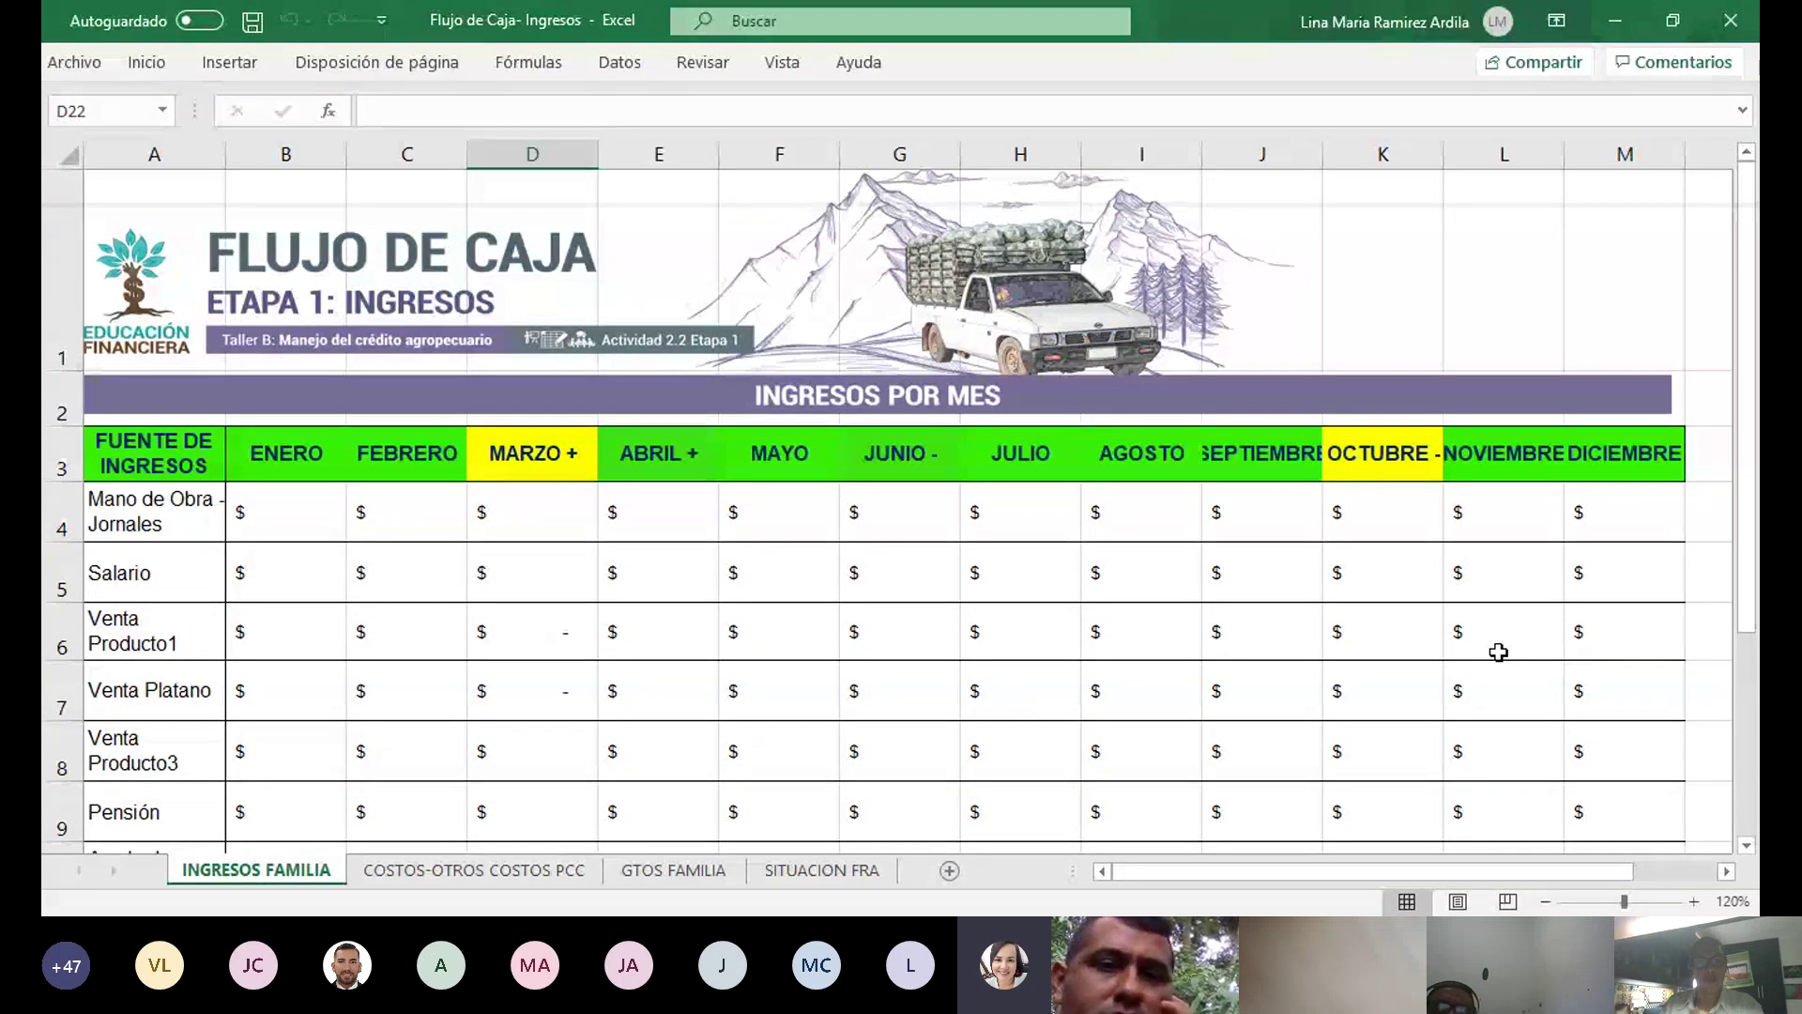
scroll(1521, 654, down, 3)
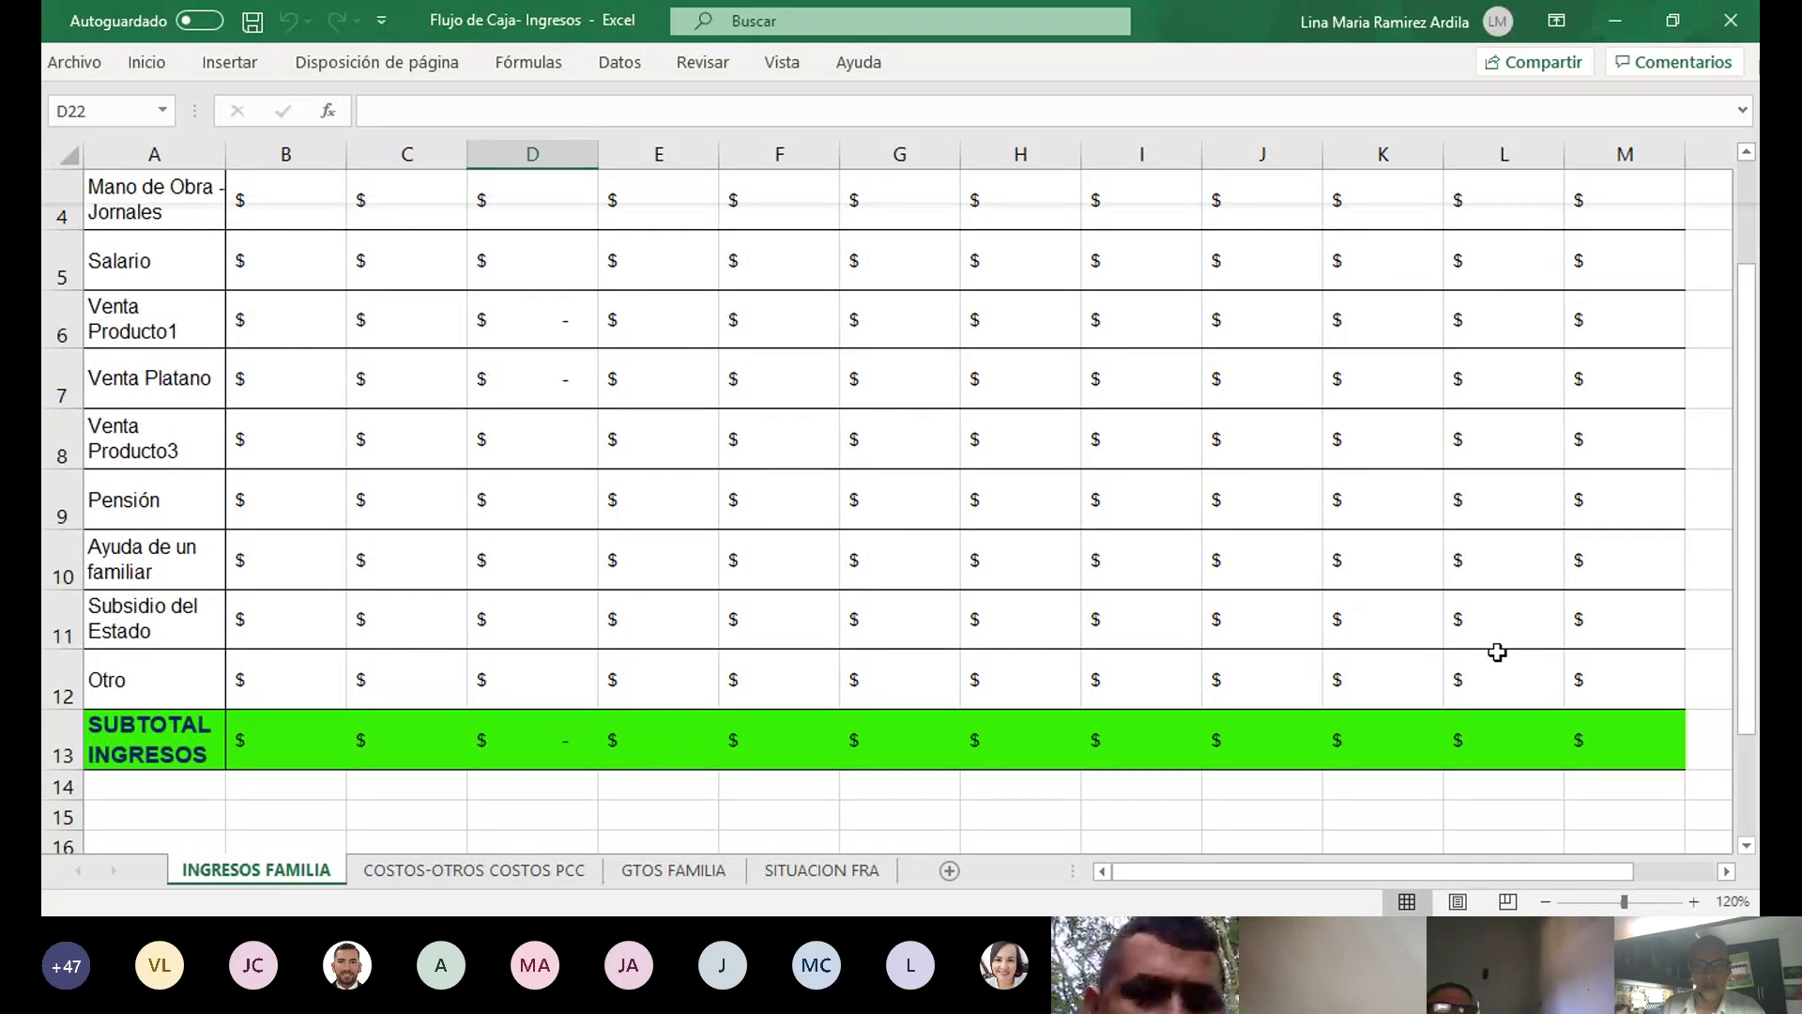
scroll(1498, 651, up, 3)
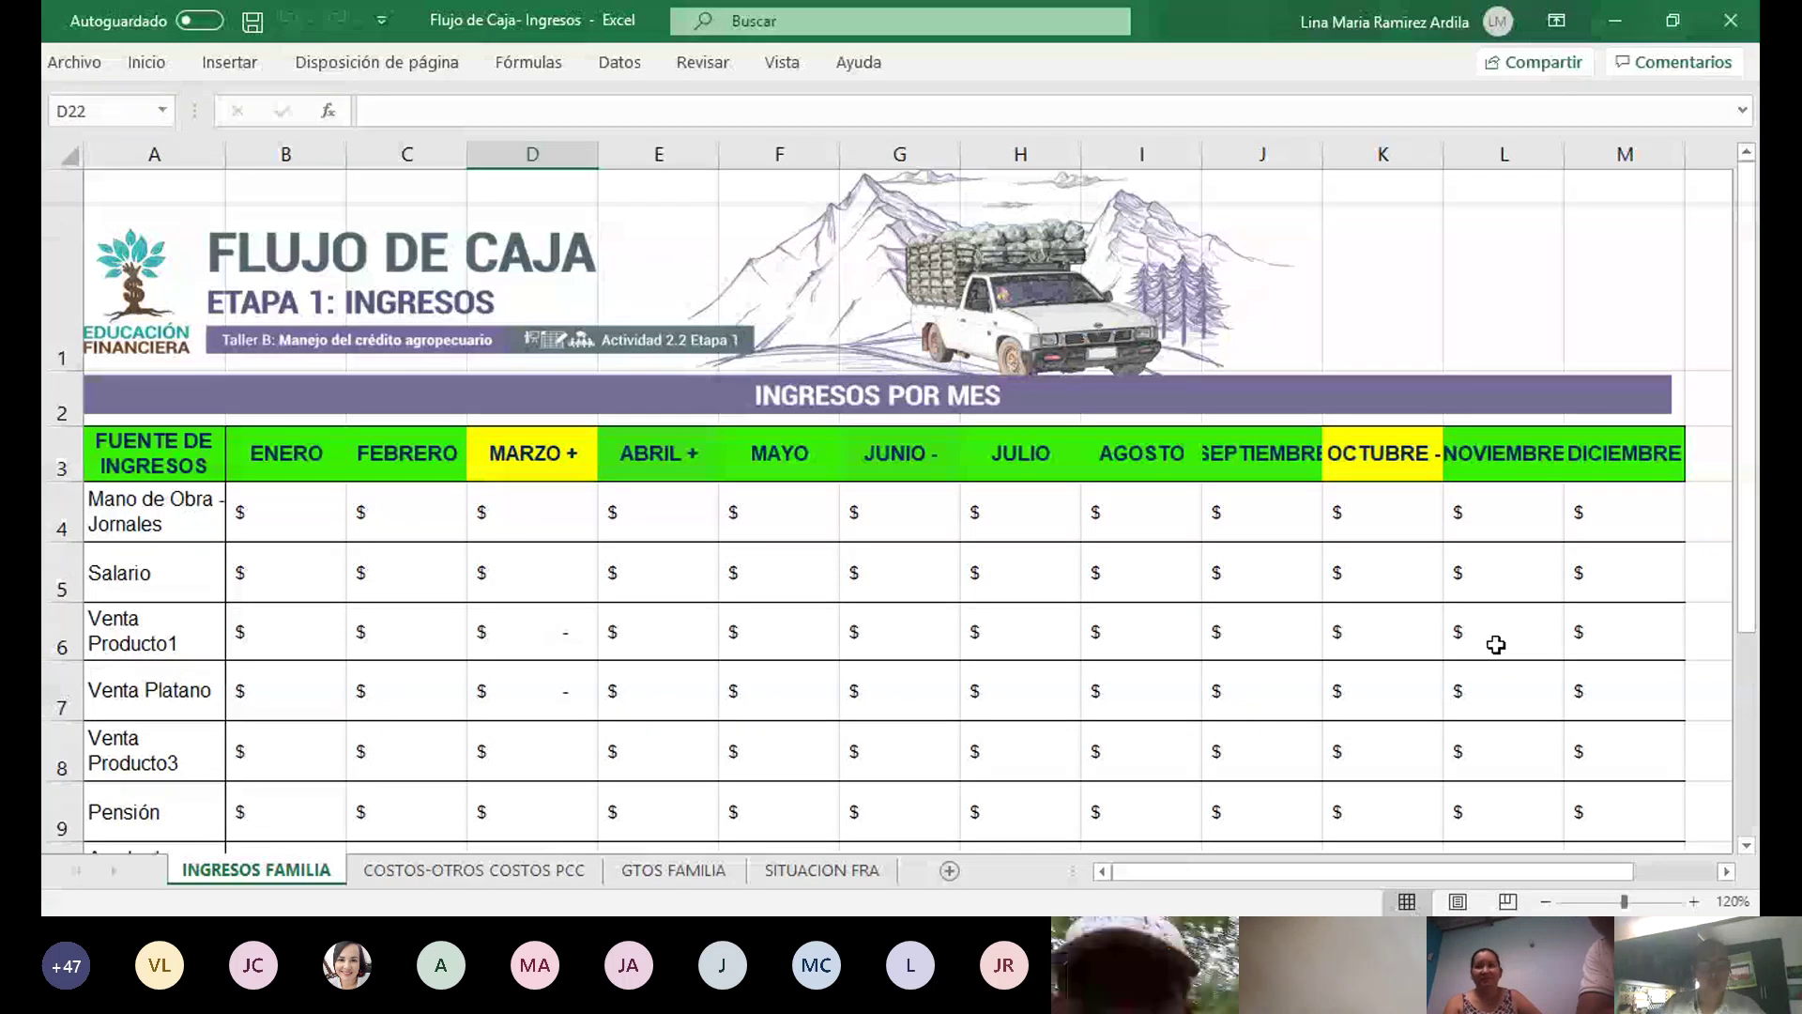
click(545, 465)
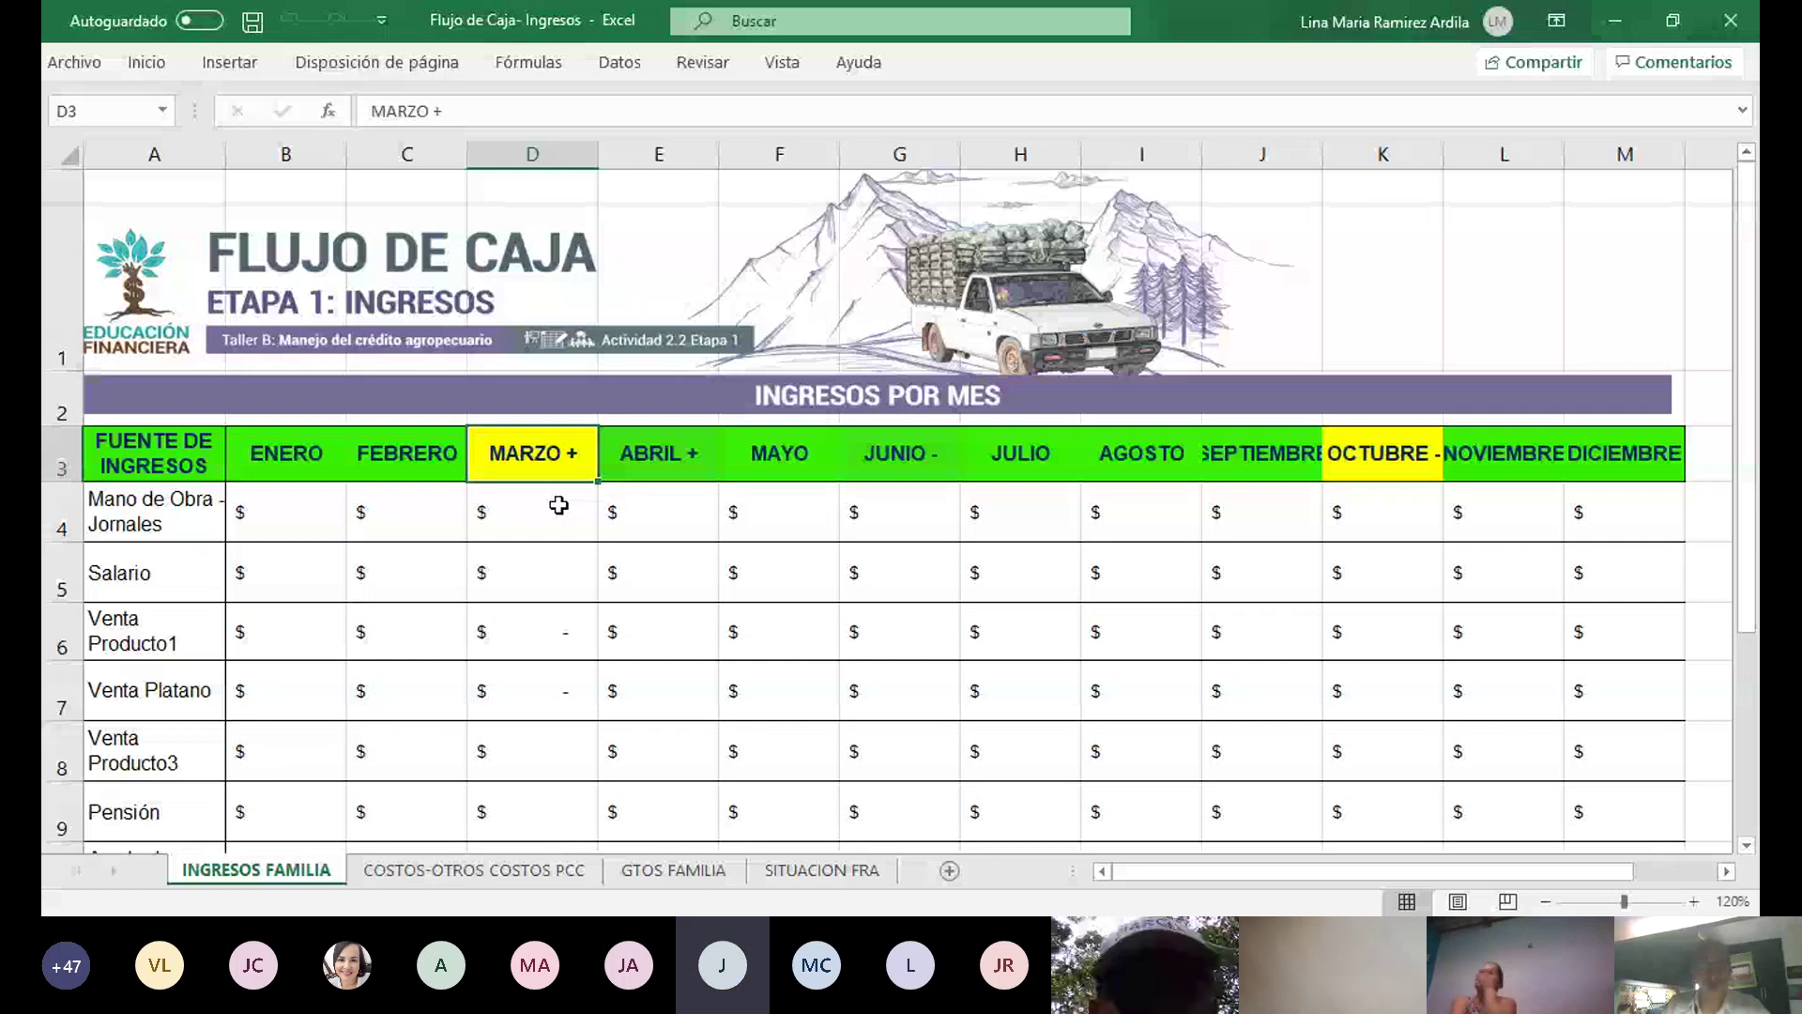
click(561, 504)
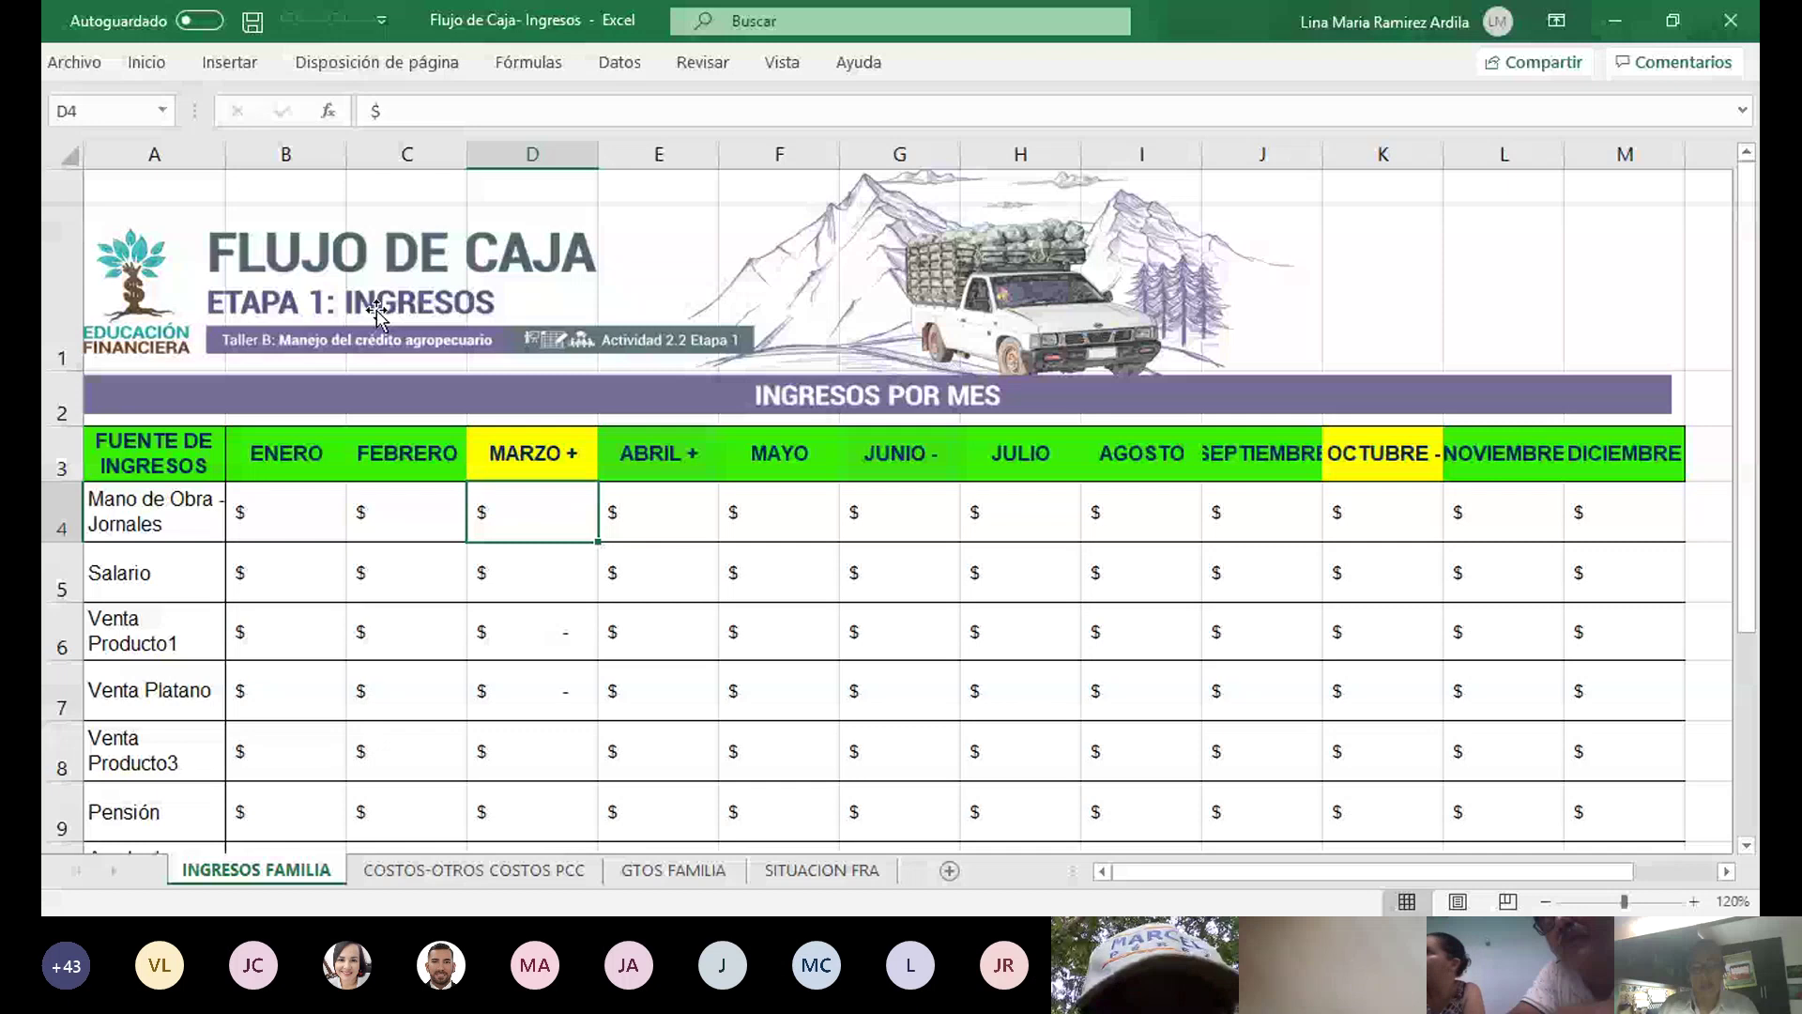
scroll(524, 205, down, 1)
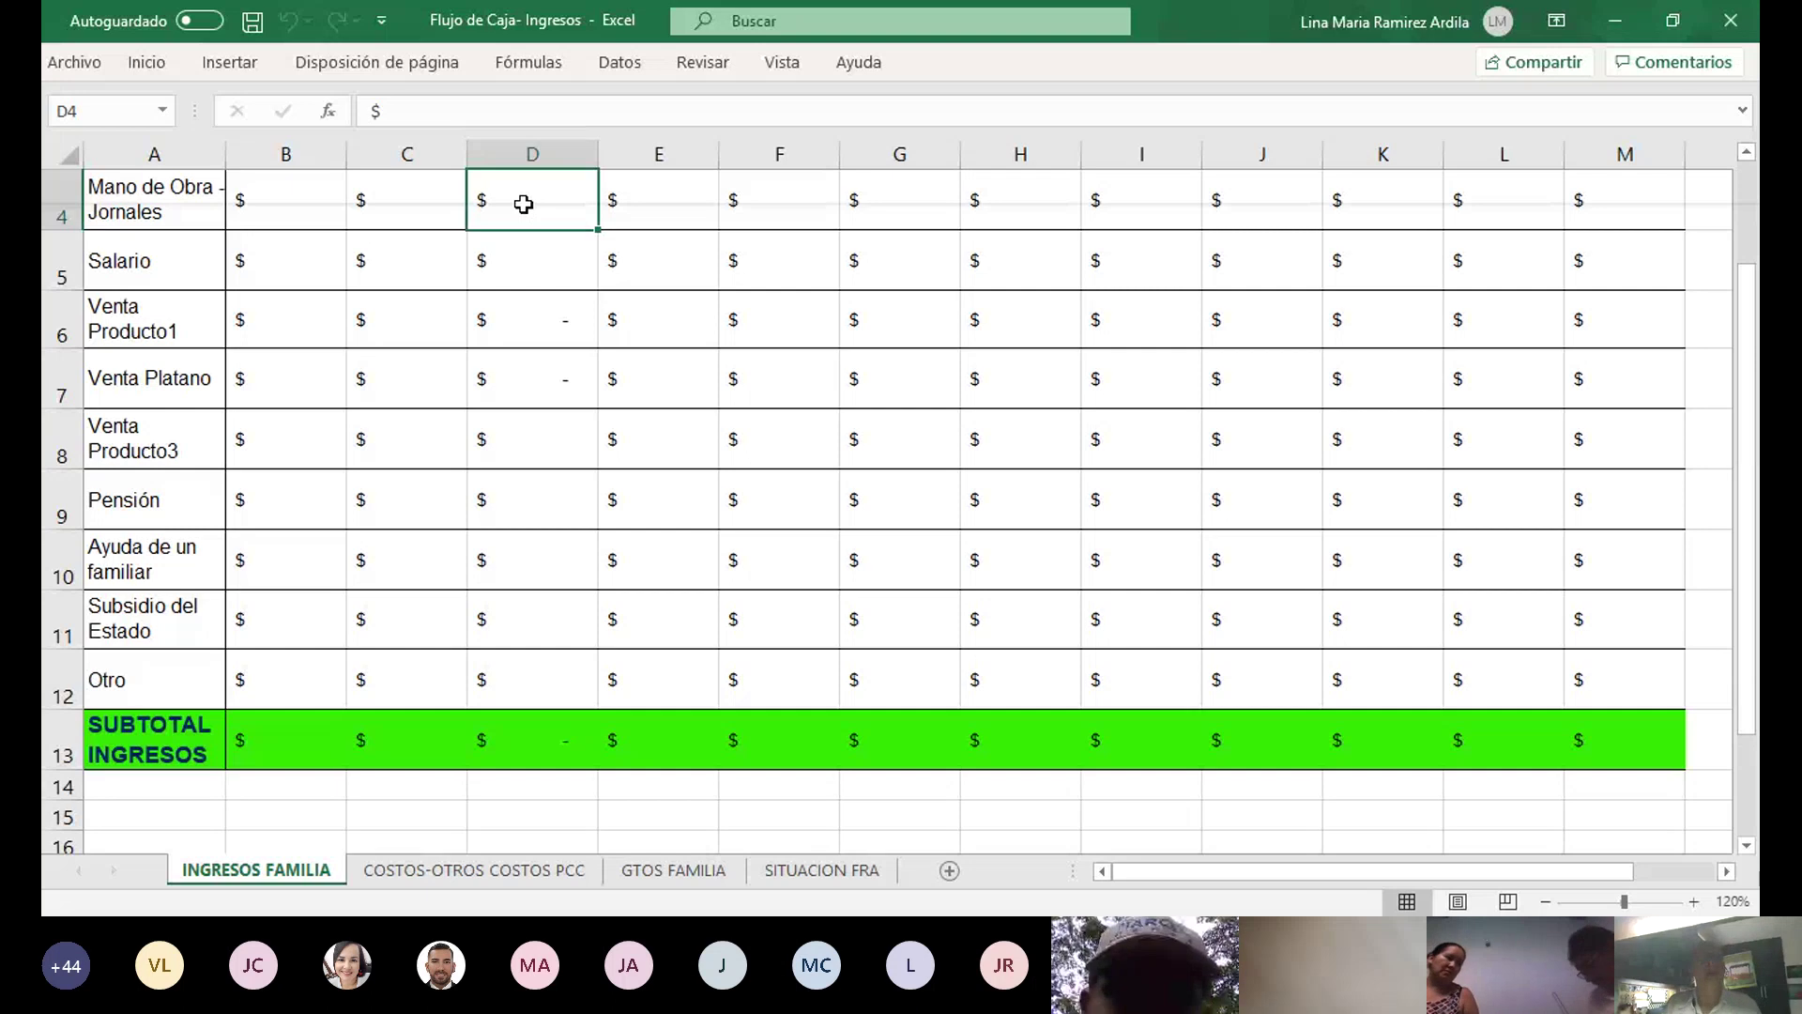
text(40000)
click(527, 269)
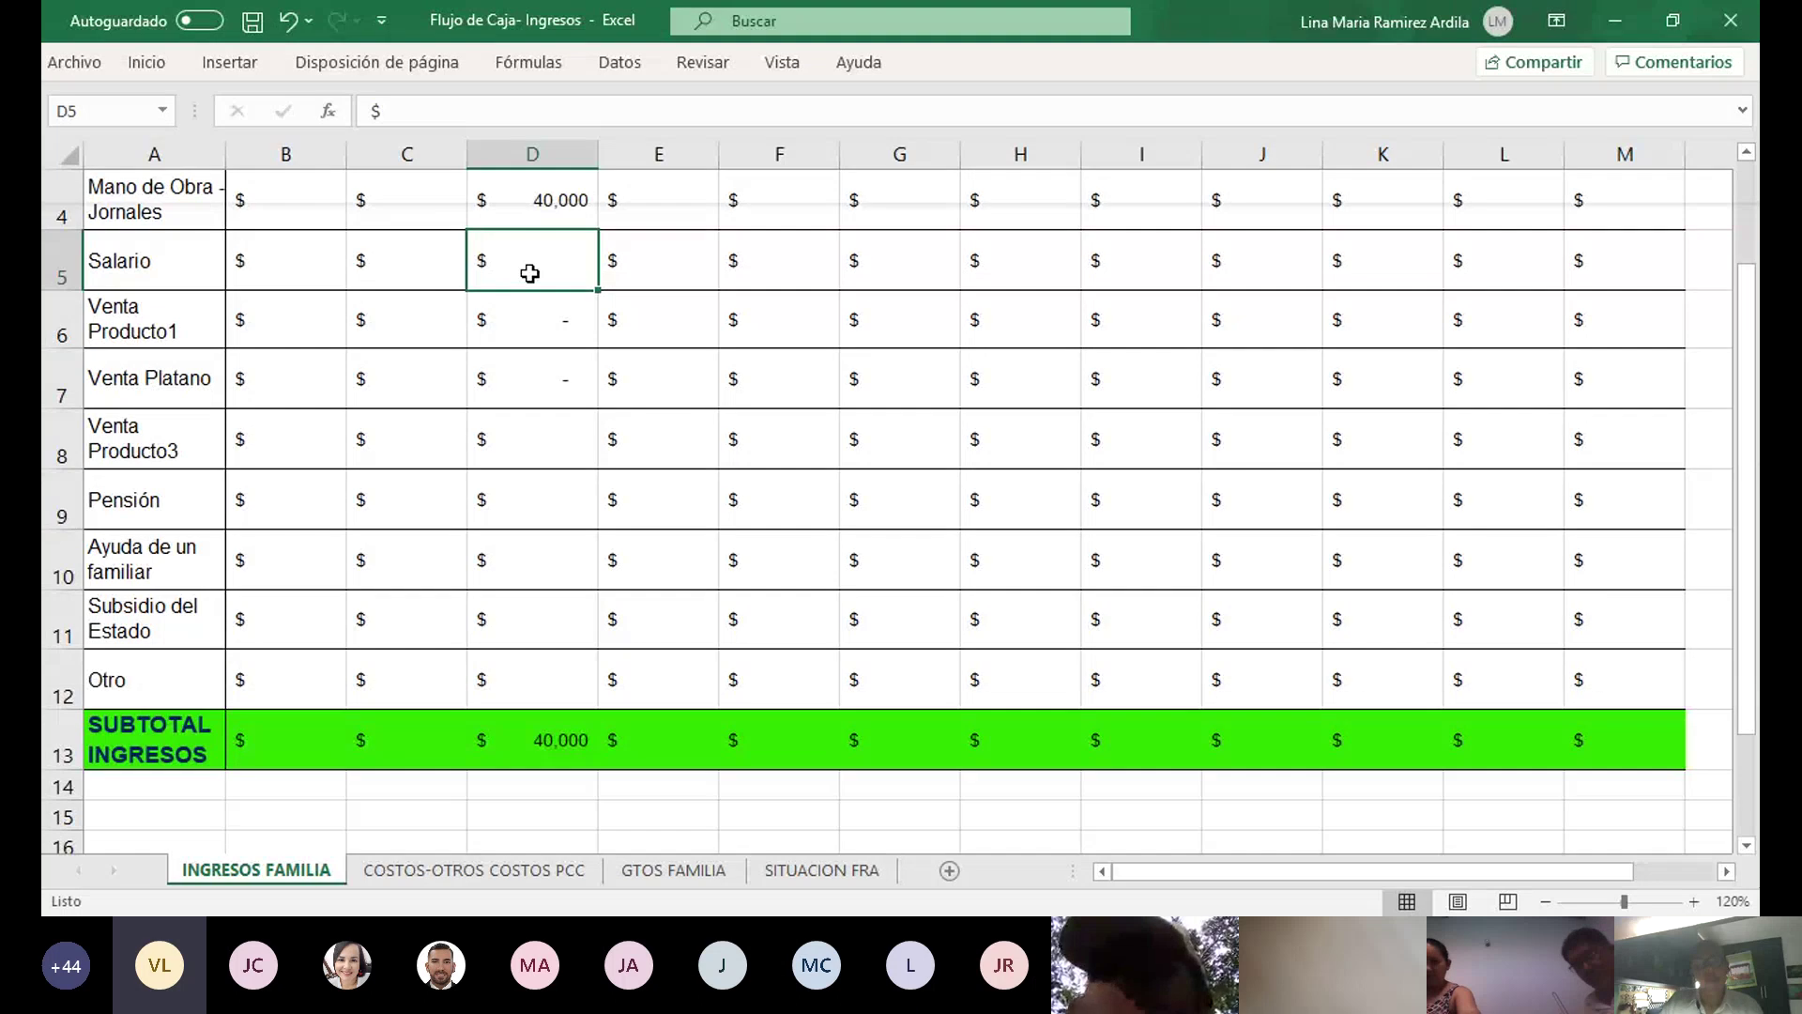
text(0)
key(Return)
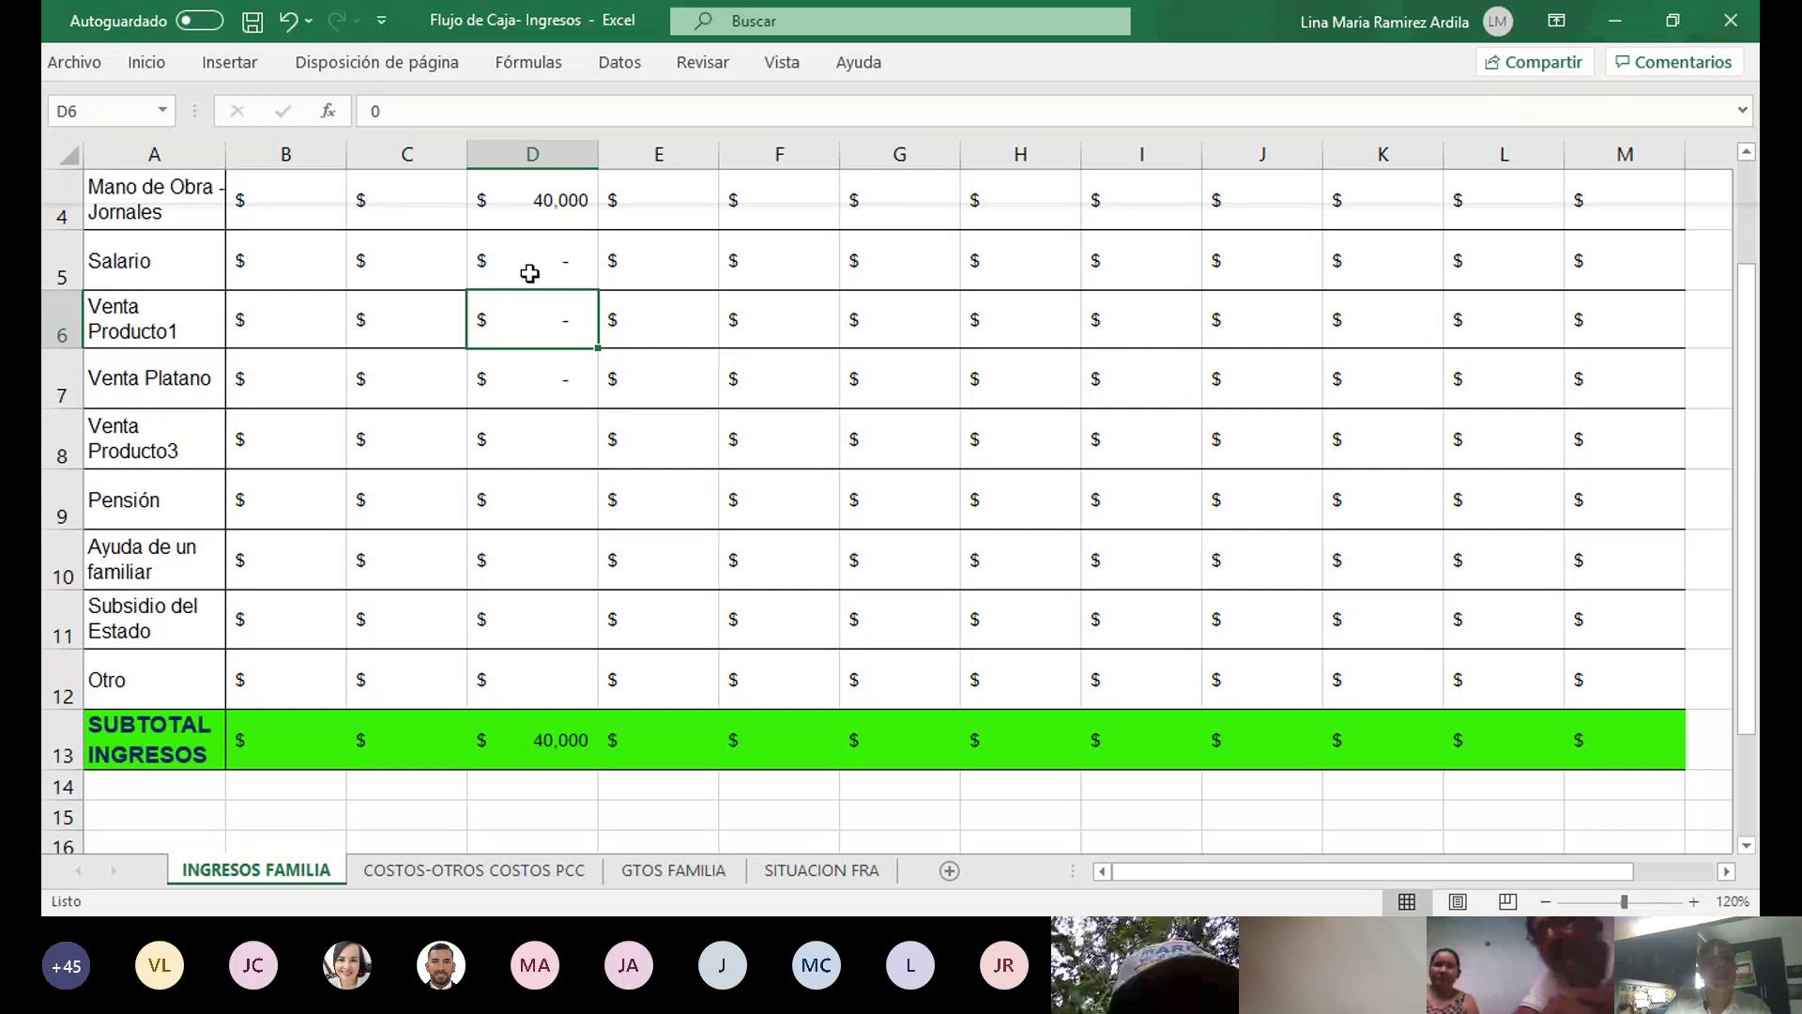
Rename the Venta Producto1 income row as Venta Aguacate
key(Home)
key(F2)
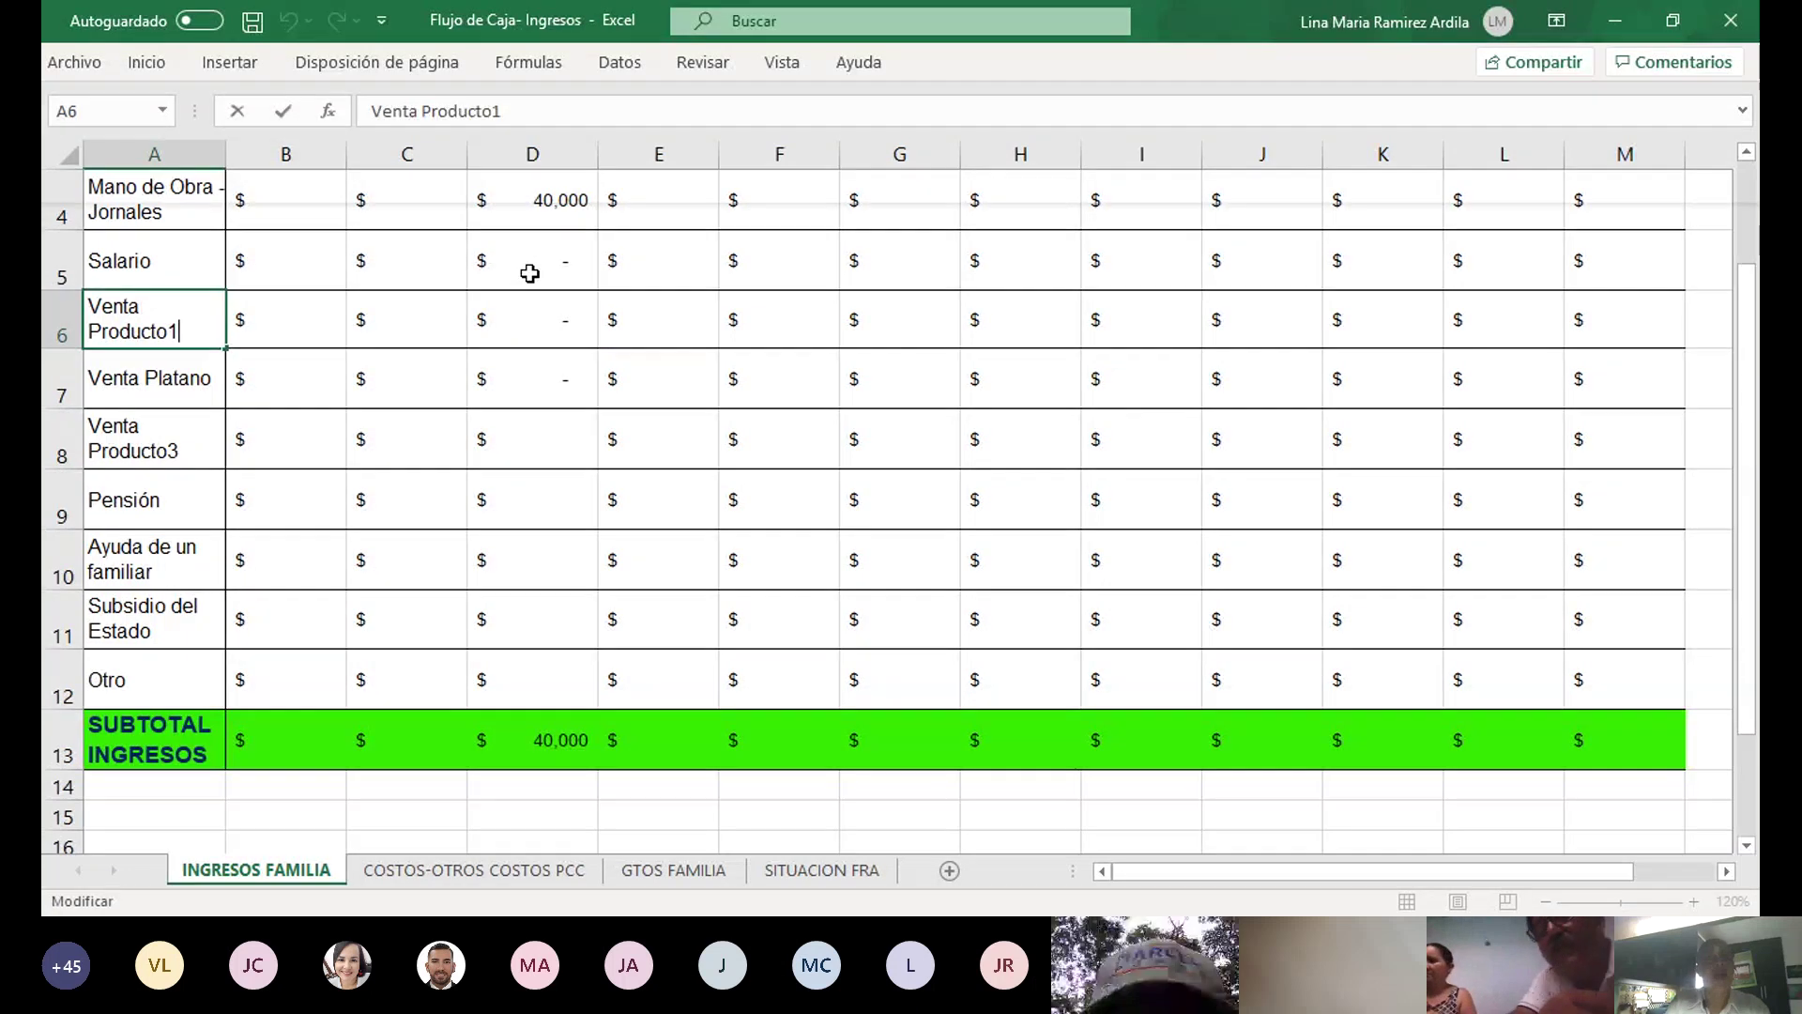
key(BackSpace)
key(BackSpace)
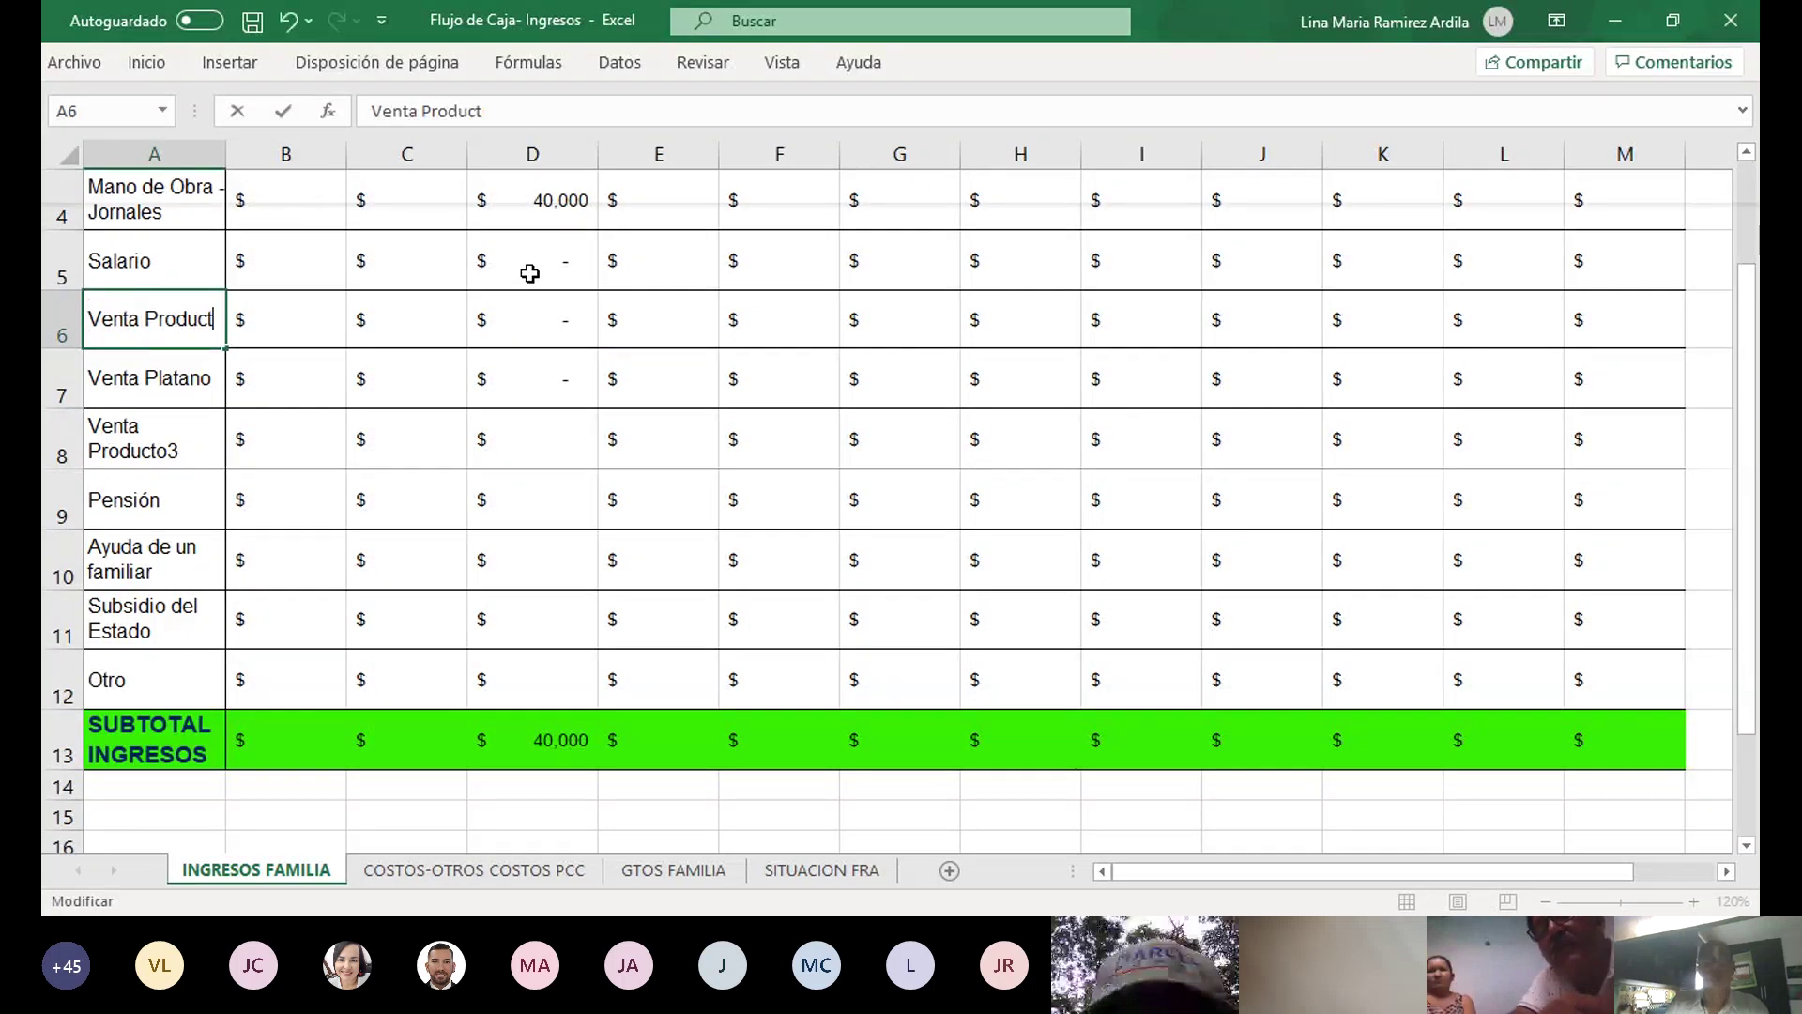
key(BackSpace)
key(BackSpace)
key(BackSpace)
key(BackSpace)
key(BackSpace)
key(BackSpace)
key(BackSpace)
text(Agu)
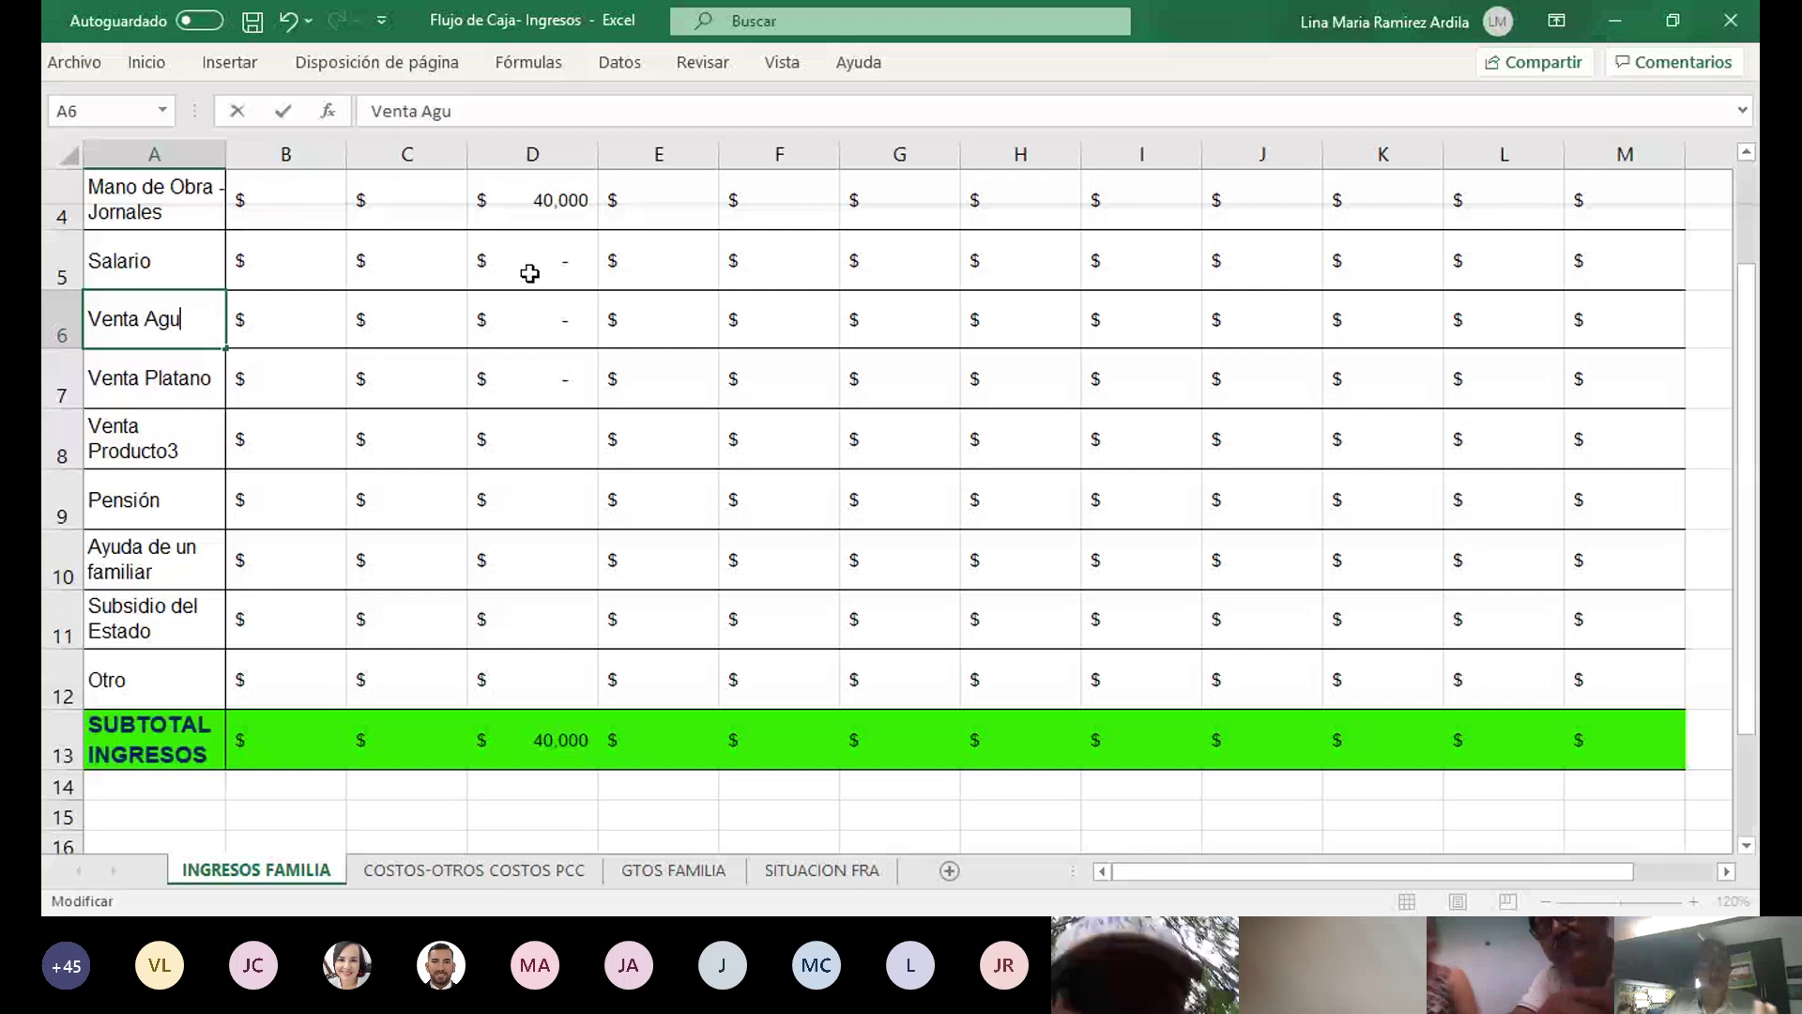
text(a)
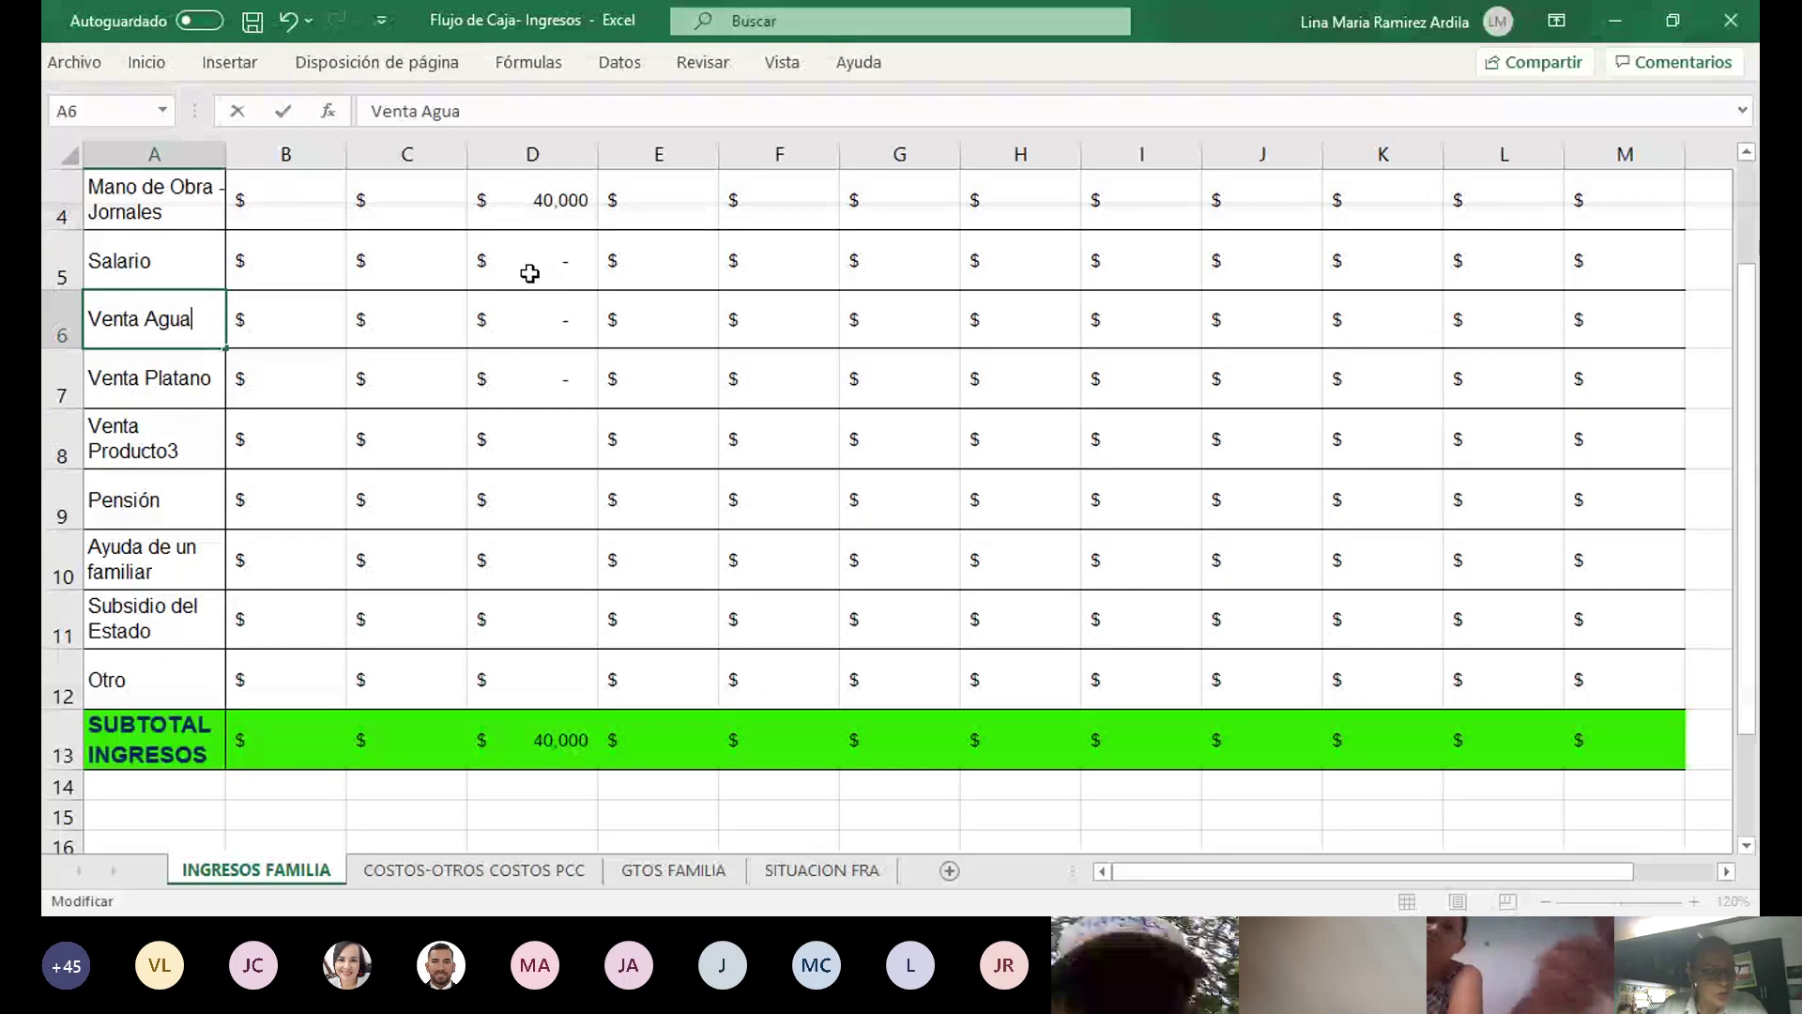
text(cate)
key(Return)
Enter the formula =16000*1000 as the March income for Venta Aguacate in cell D6
key(Up)
key(Right)
key(Right)
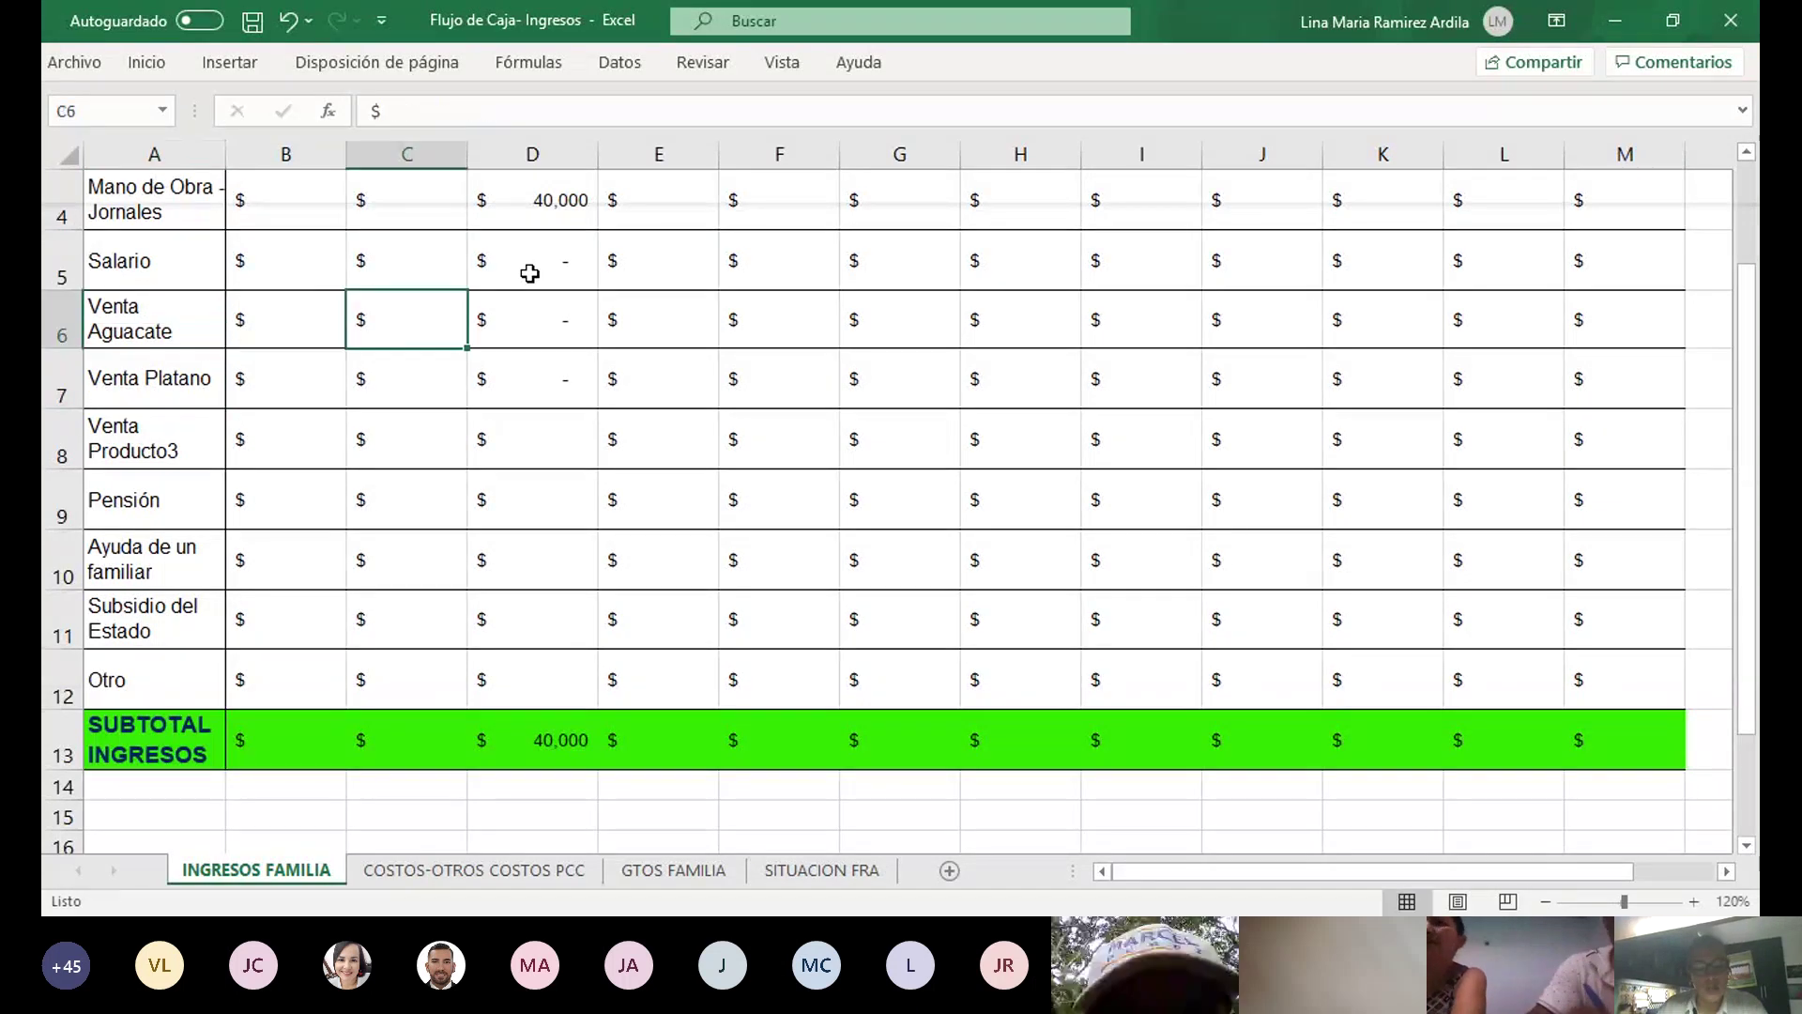
key(Right)
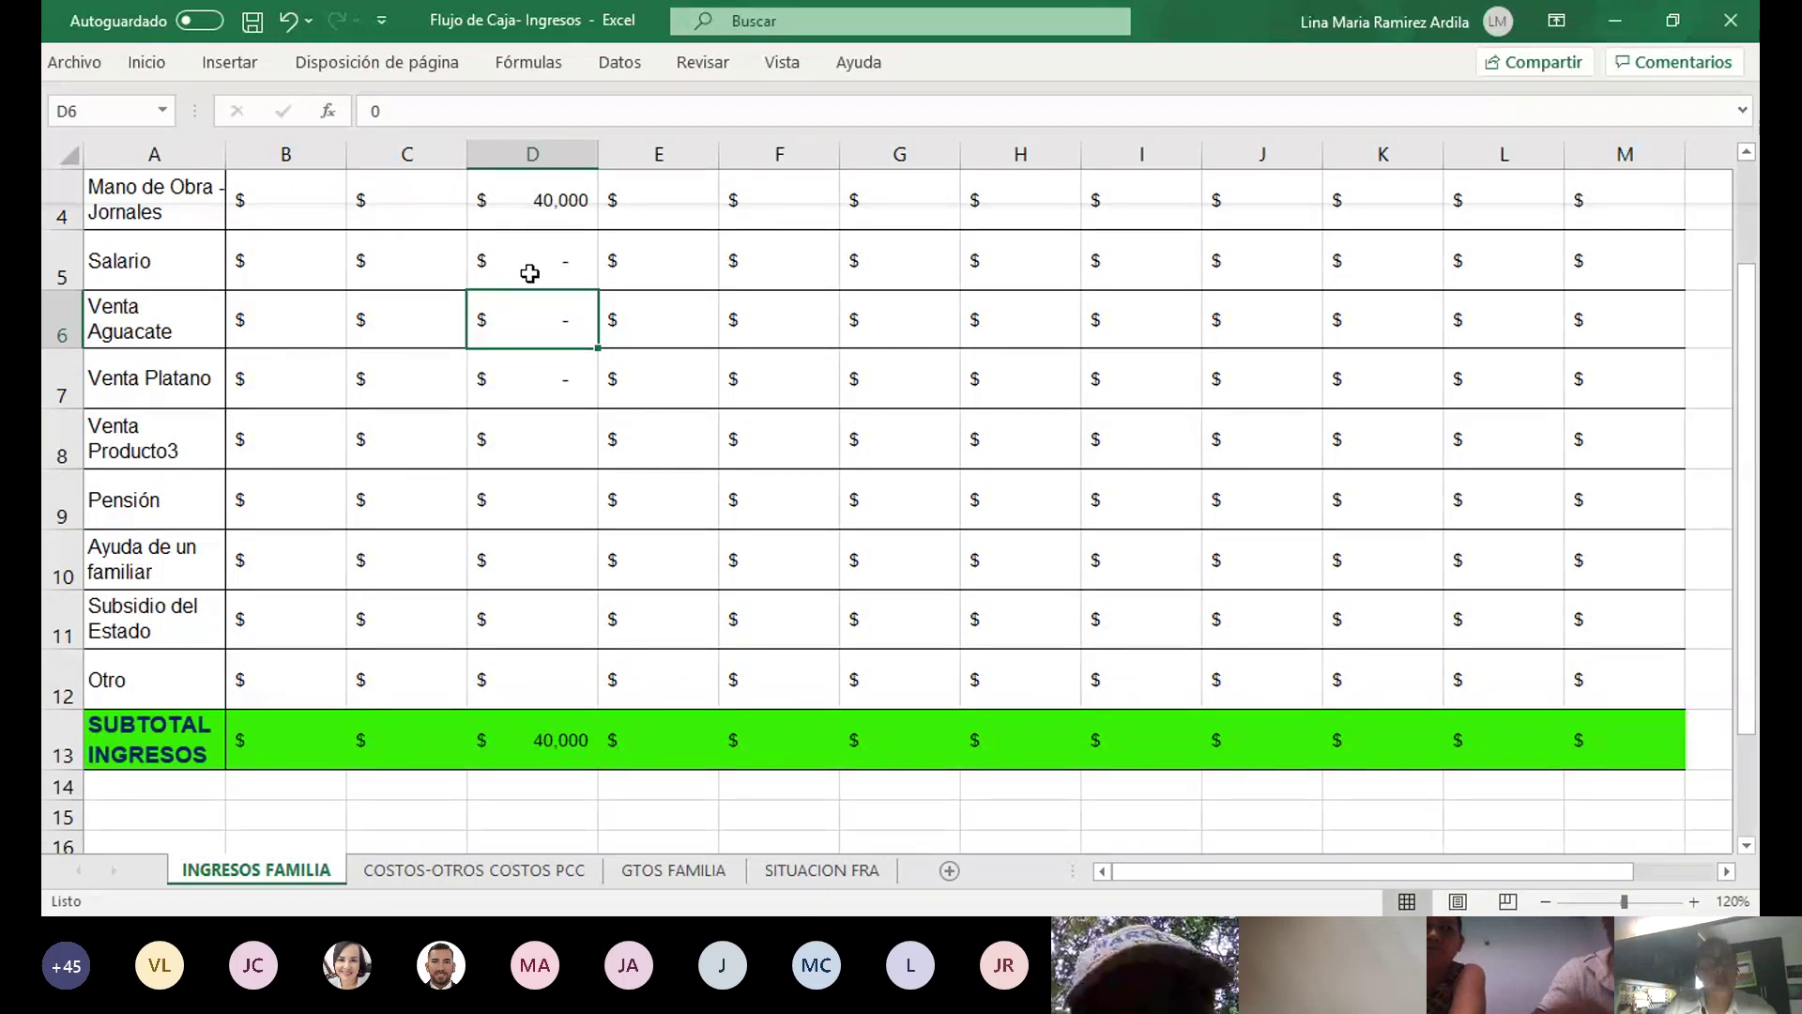
key(Up)
key(Up)
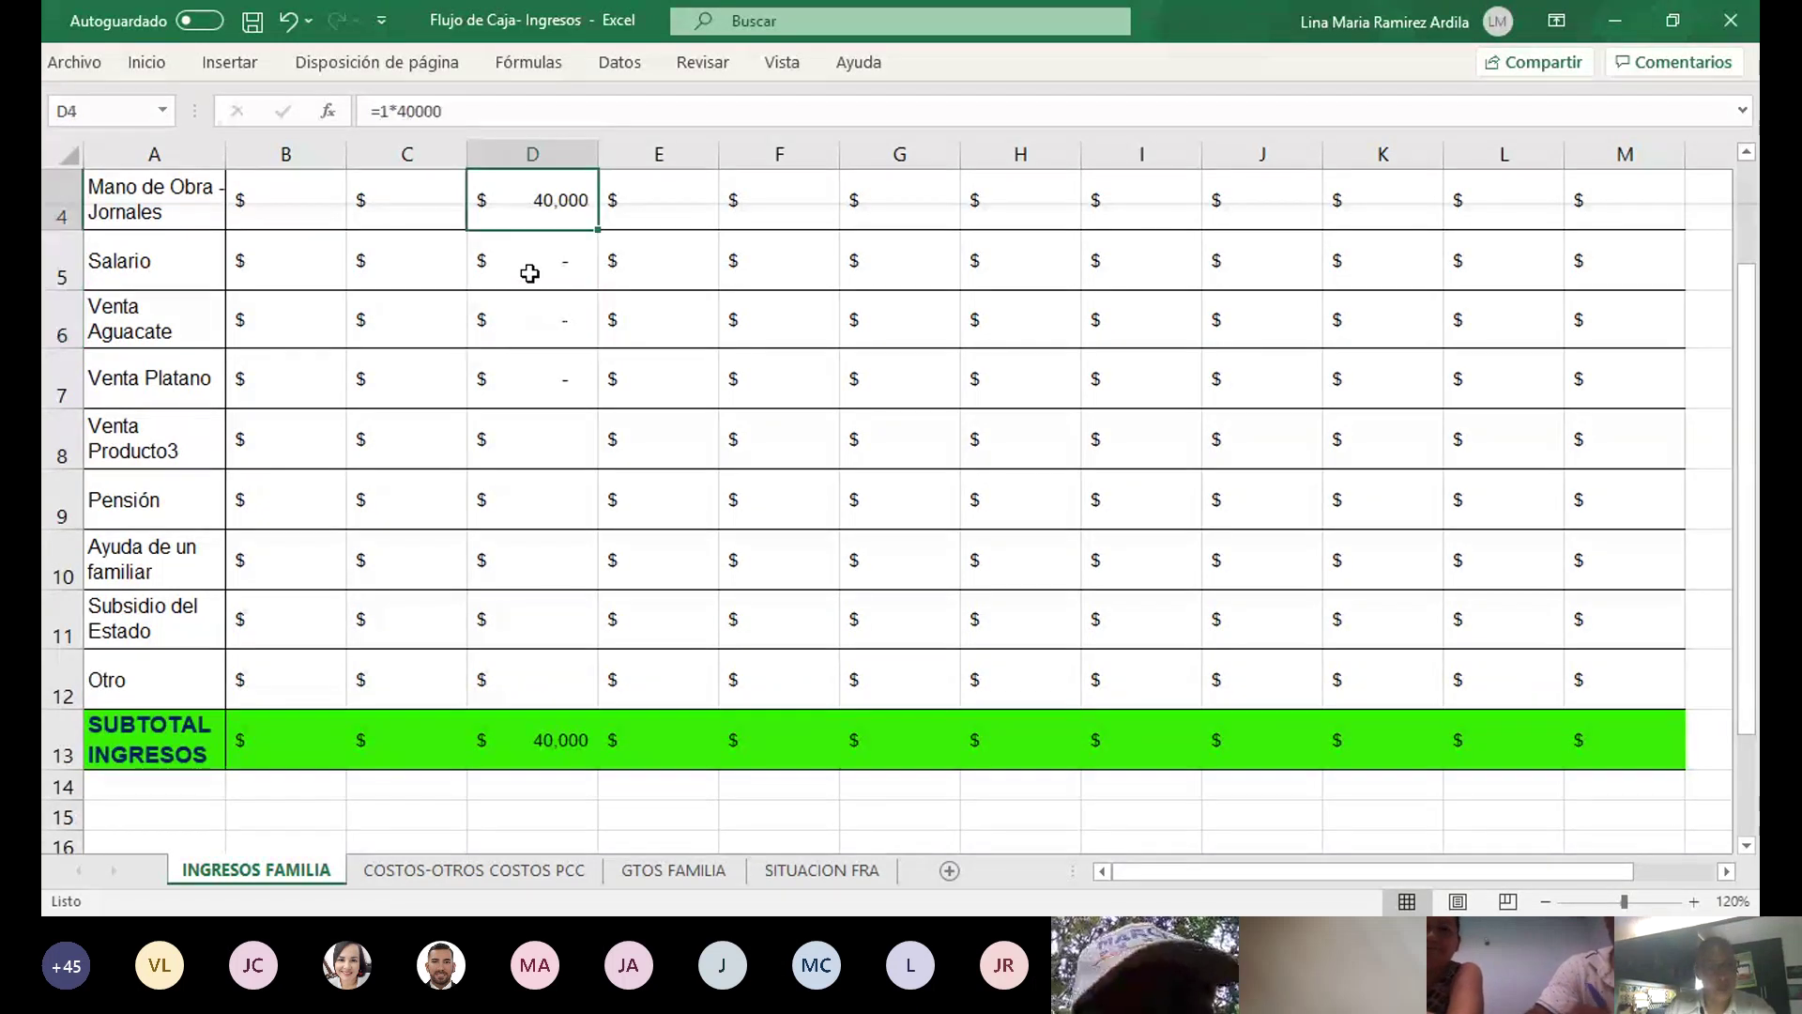
scroll(530, 273, up, 1)
key(Down)
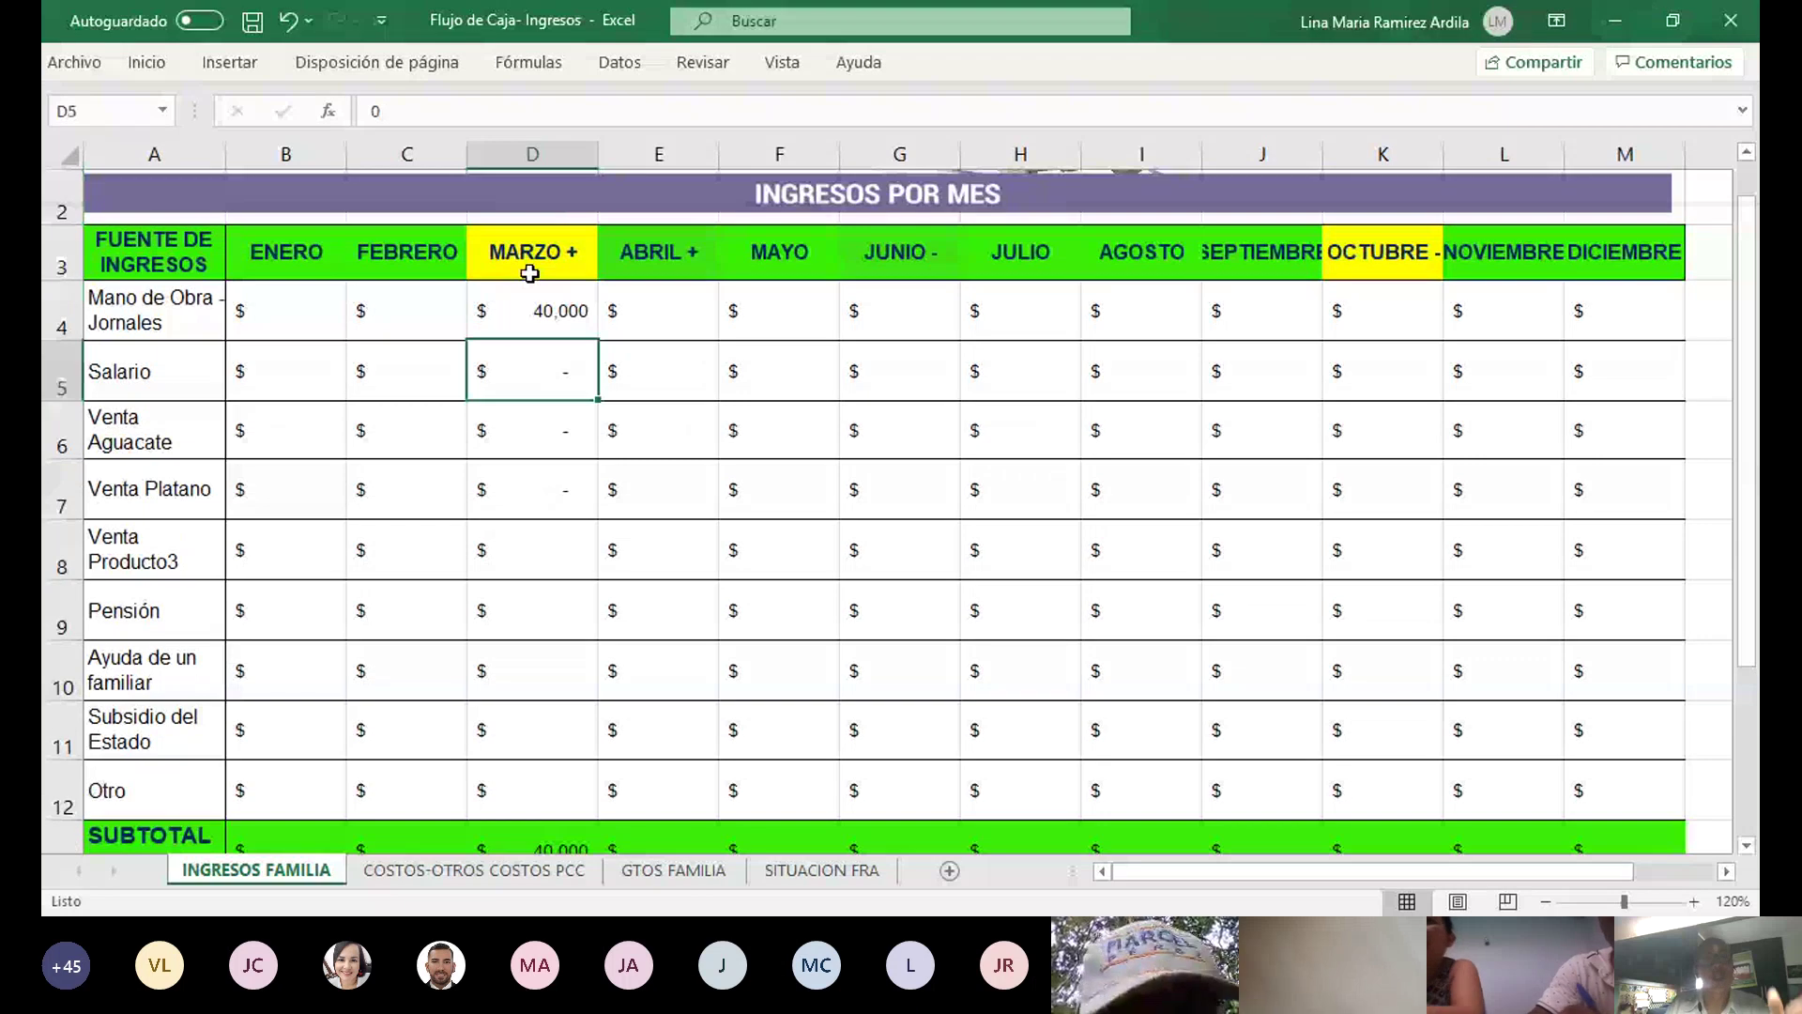
key(Down)
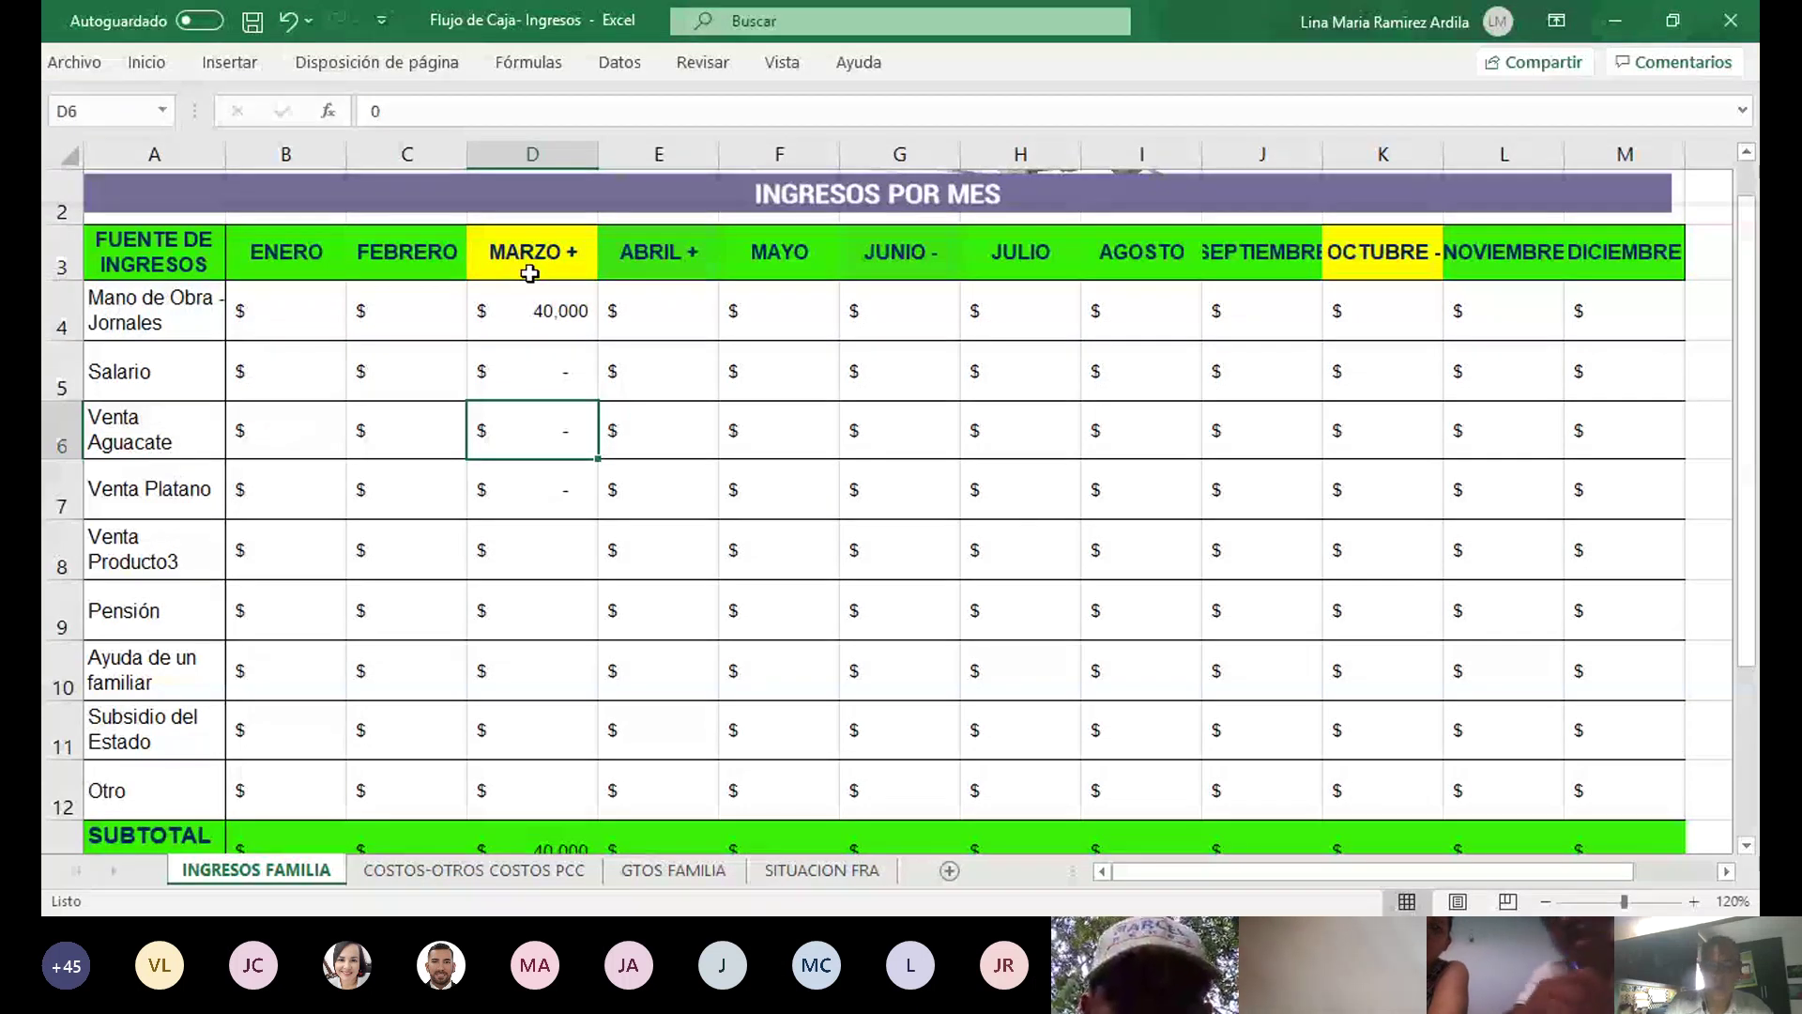
text(=16000)
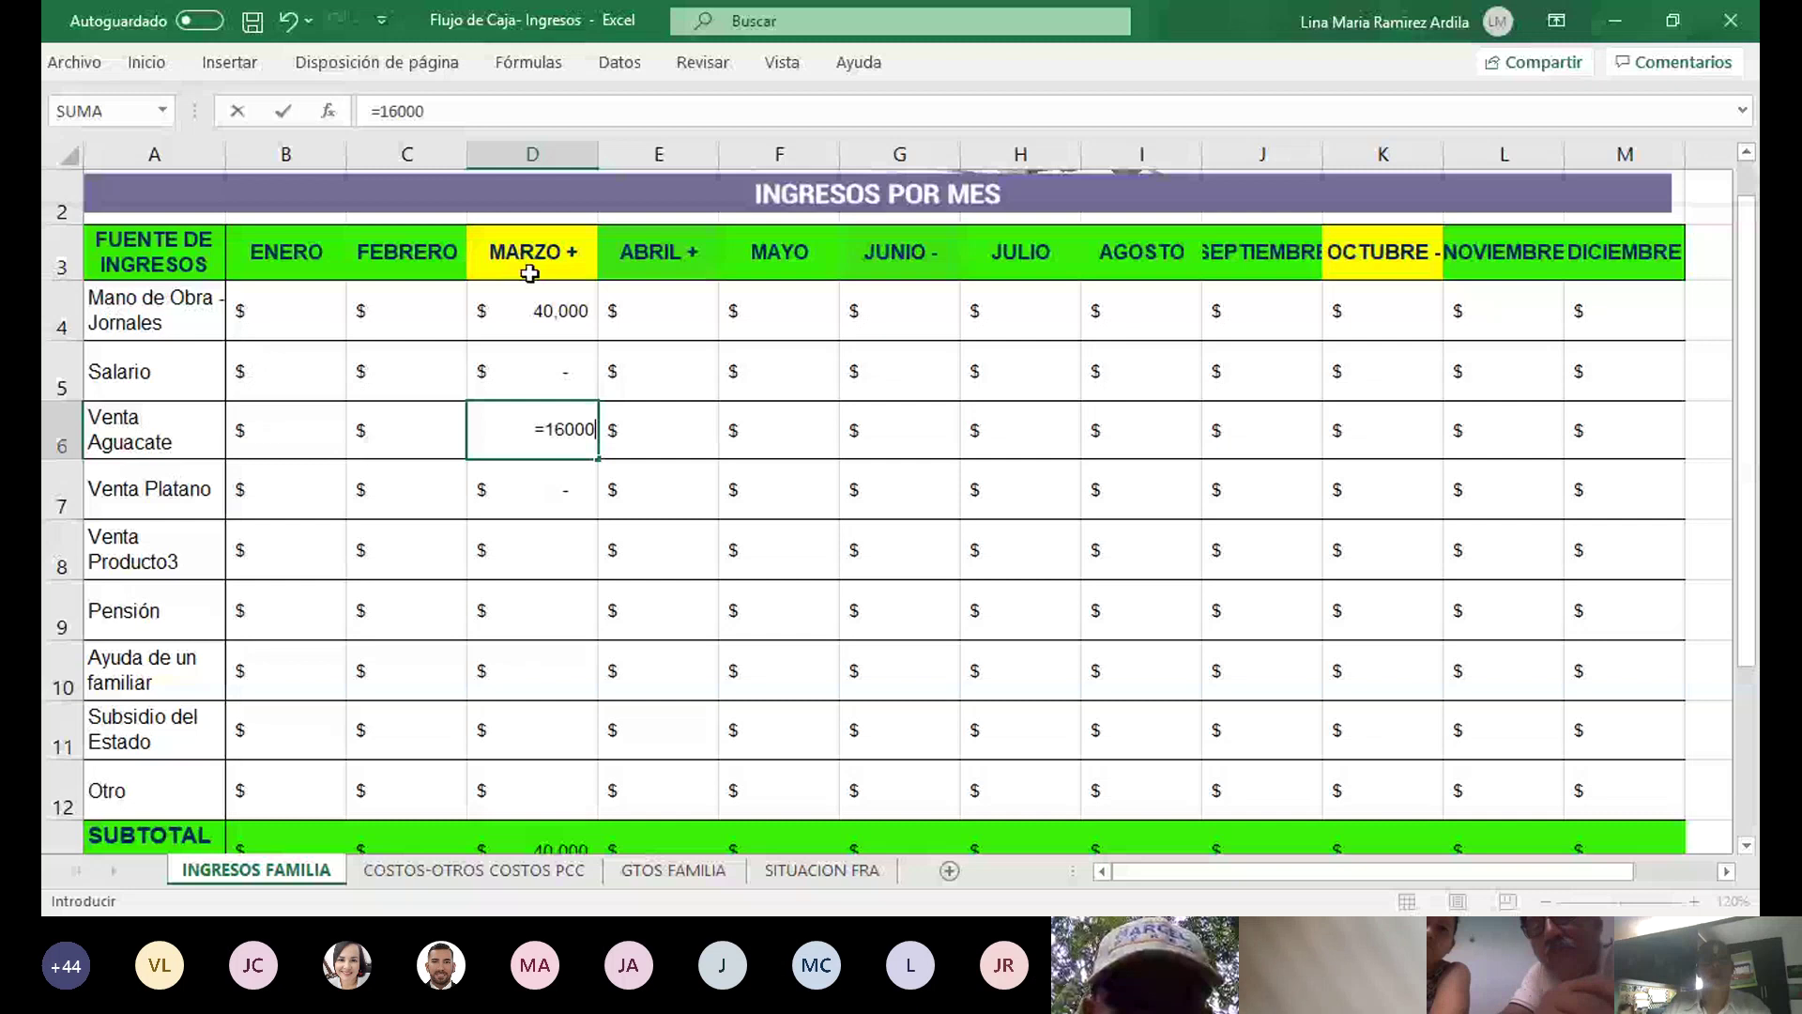
text(*)
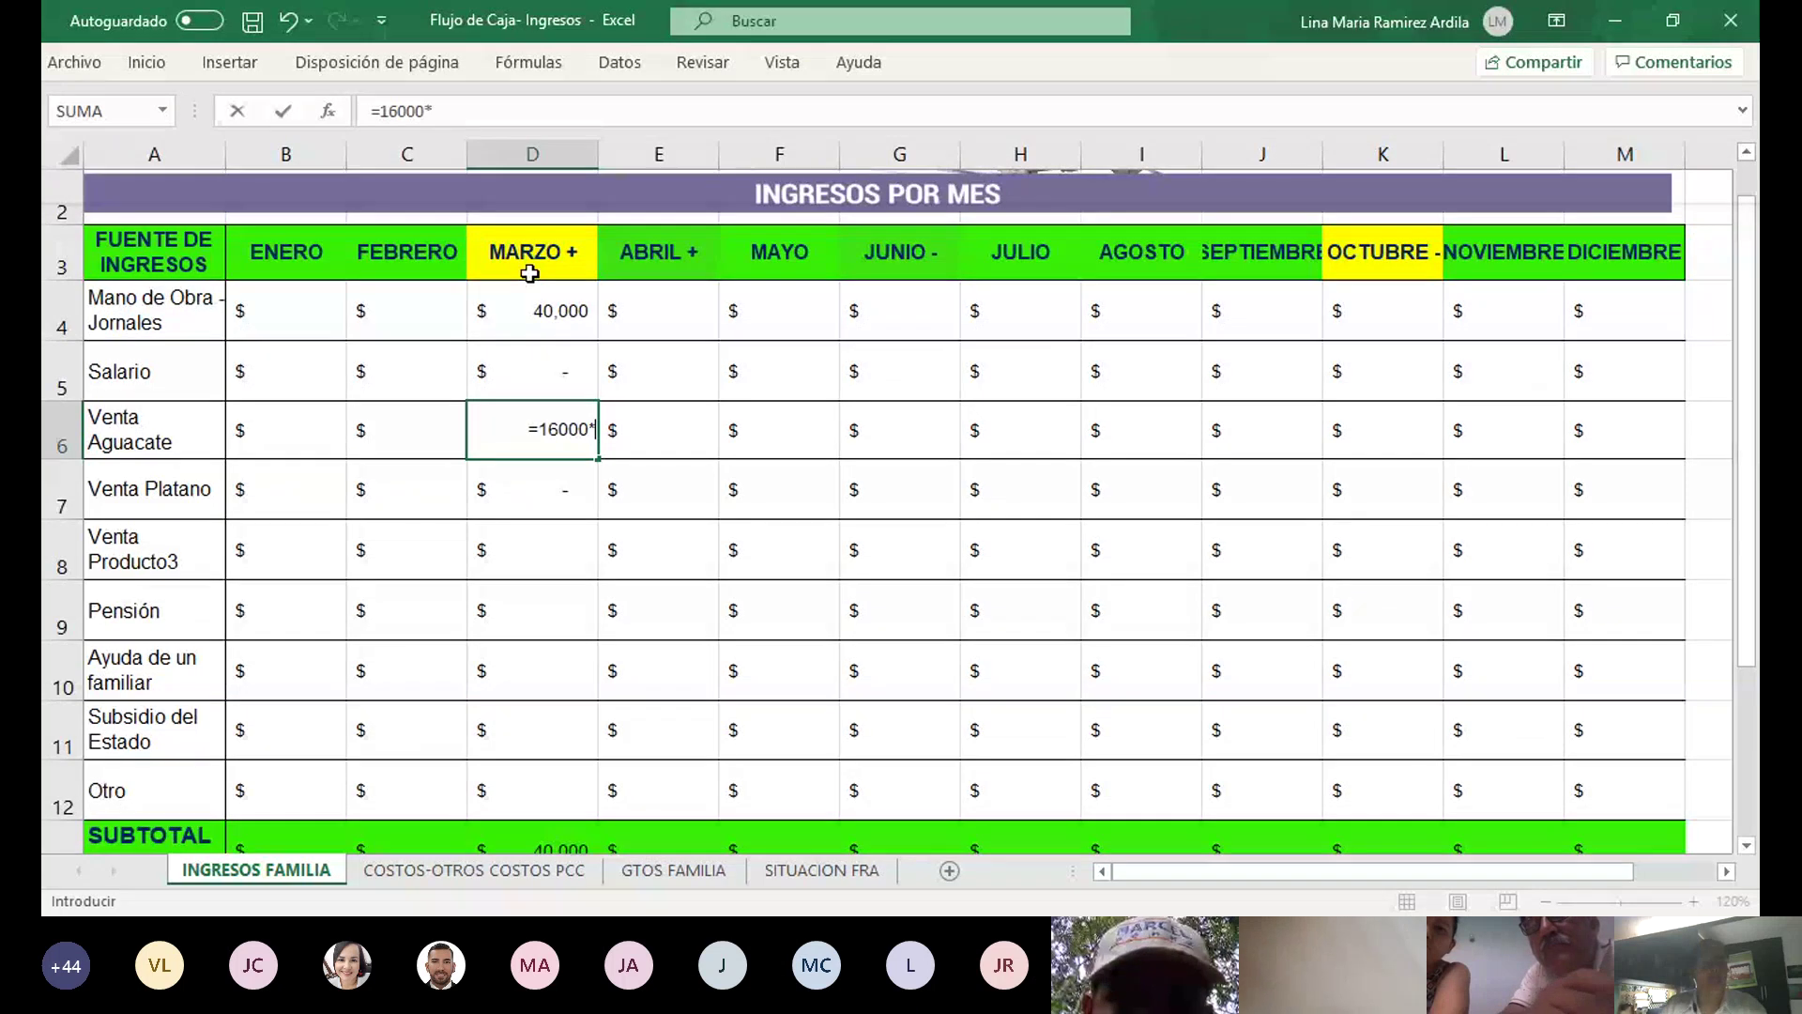
text(1000)
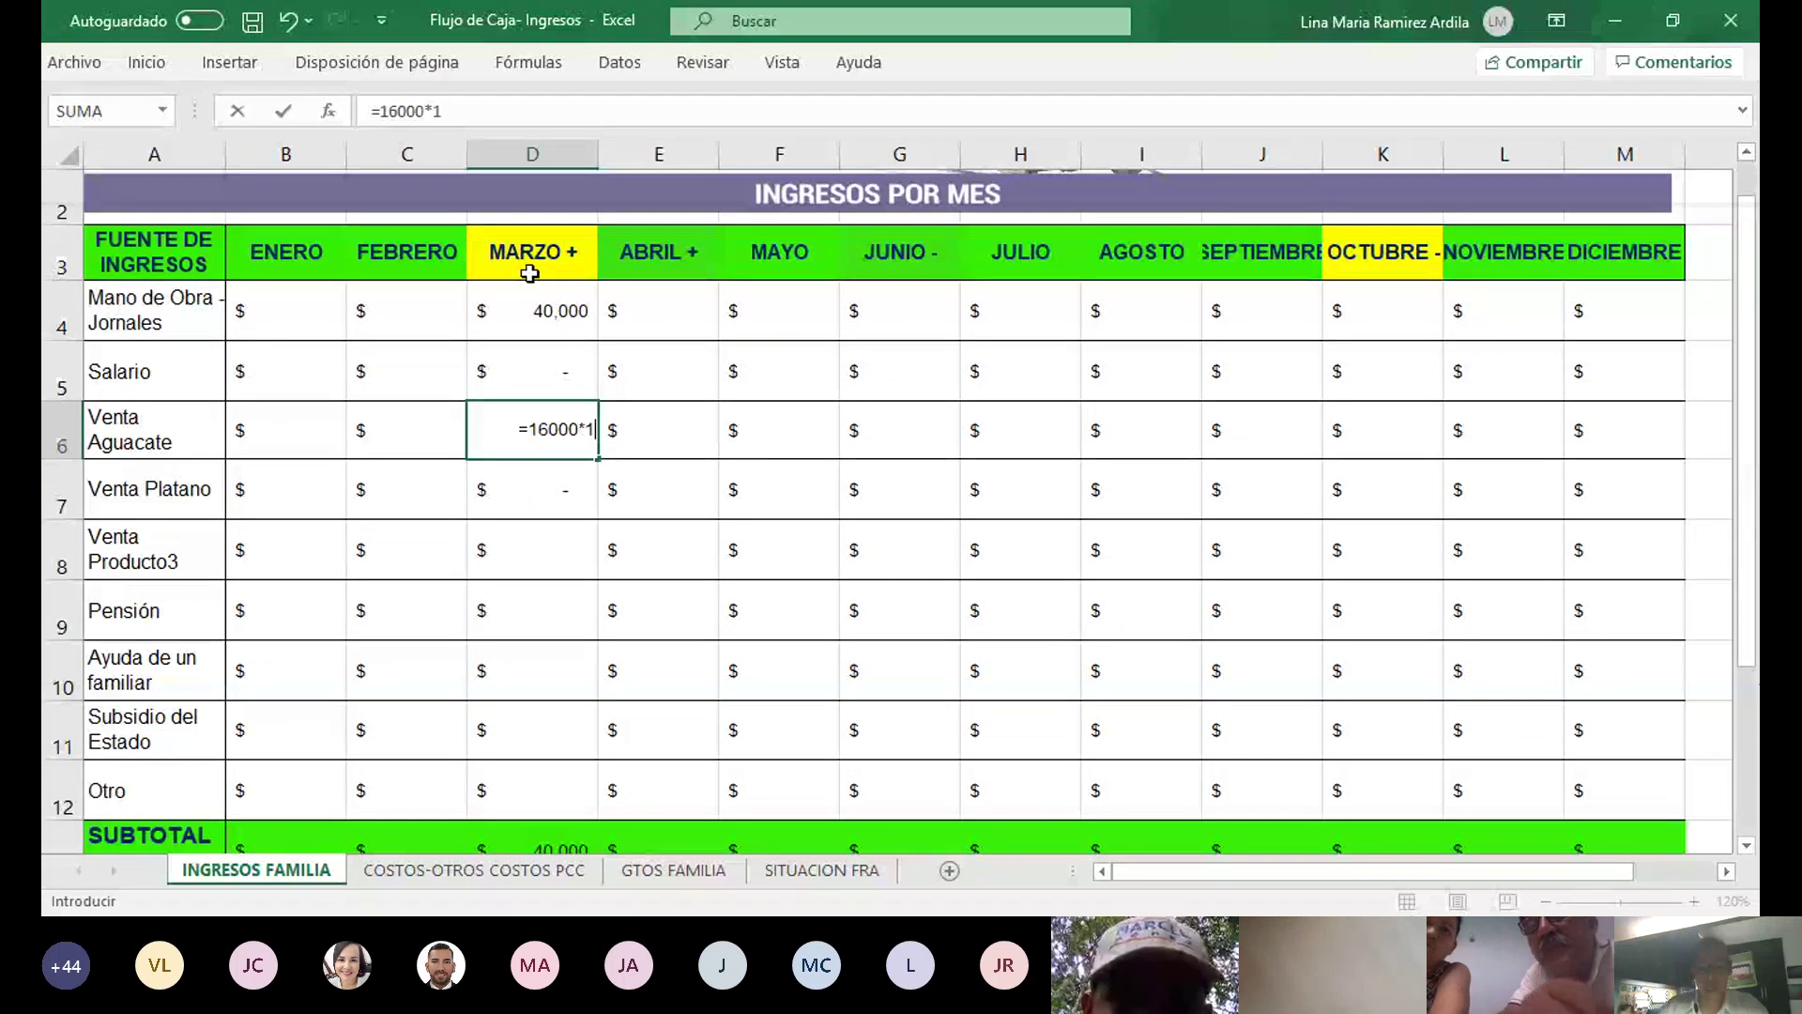
key(Return)
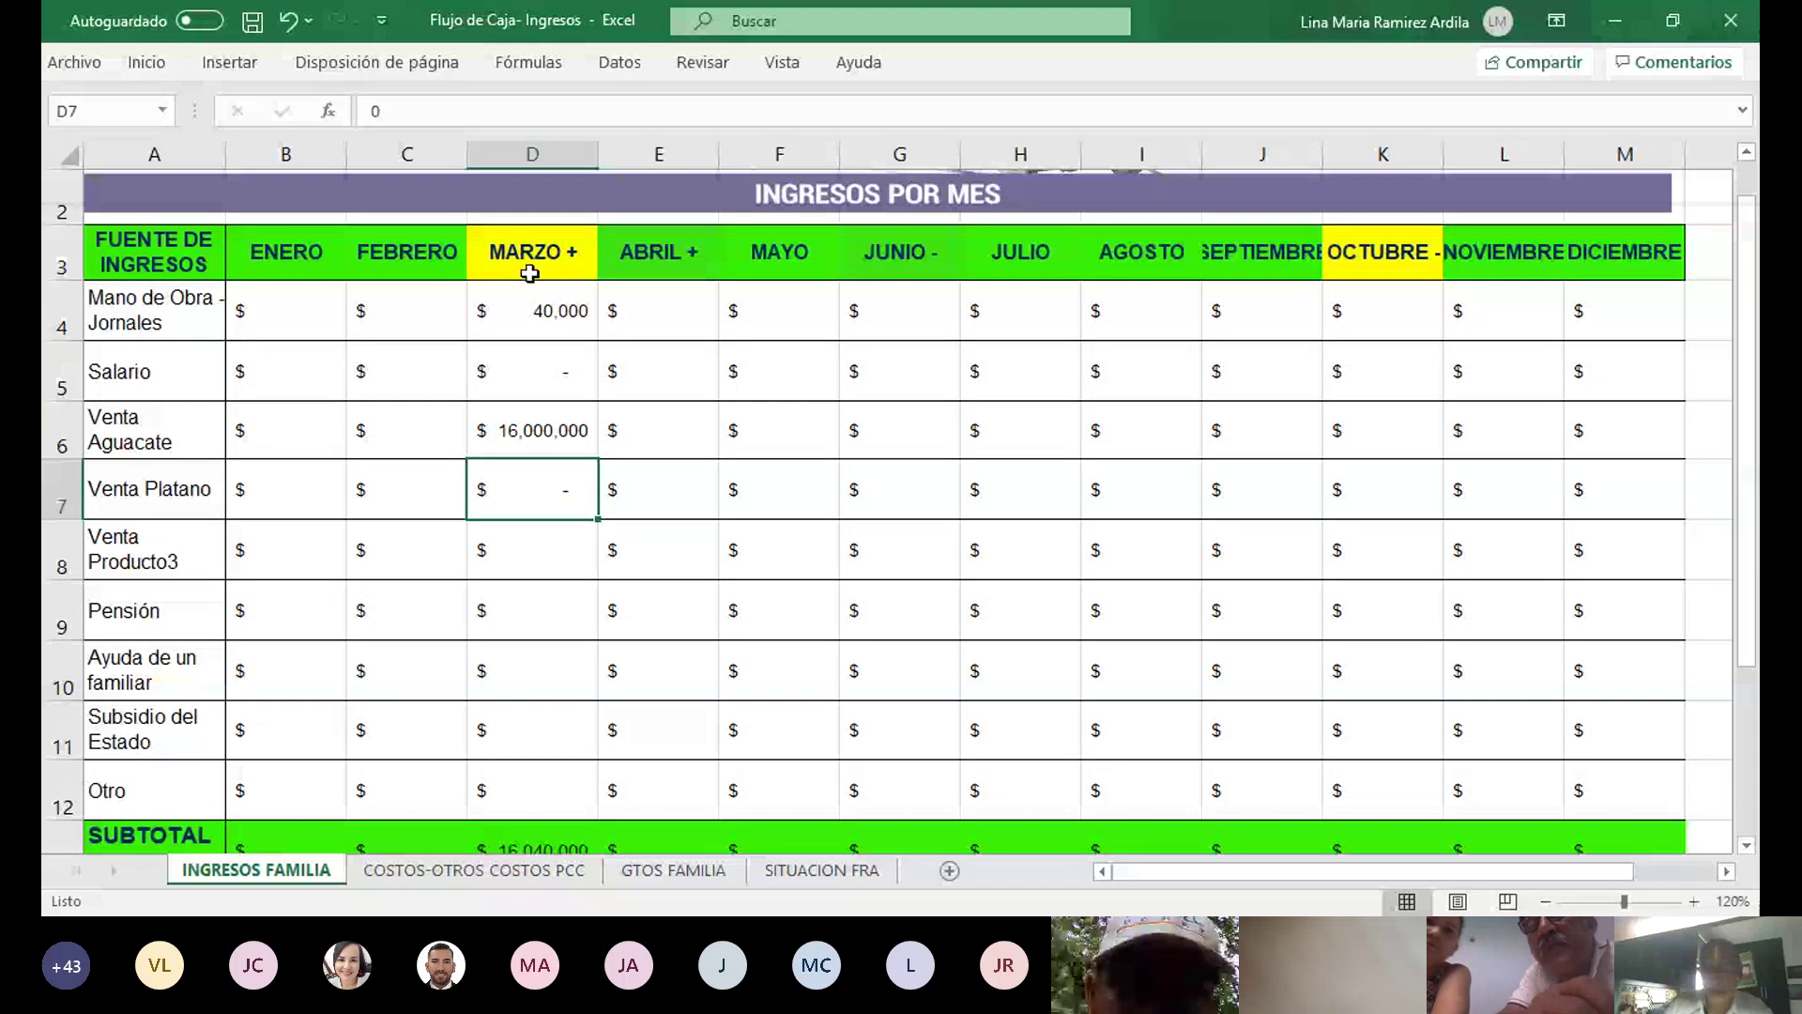
Enter the formula =(1800/12) as the March income for Venta Platano in cell D7
key(Up)
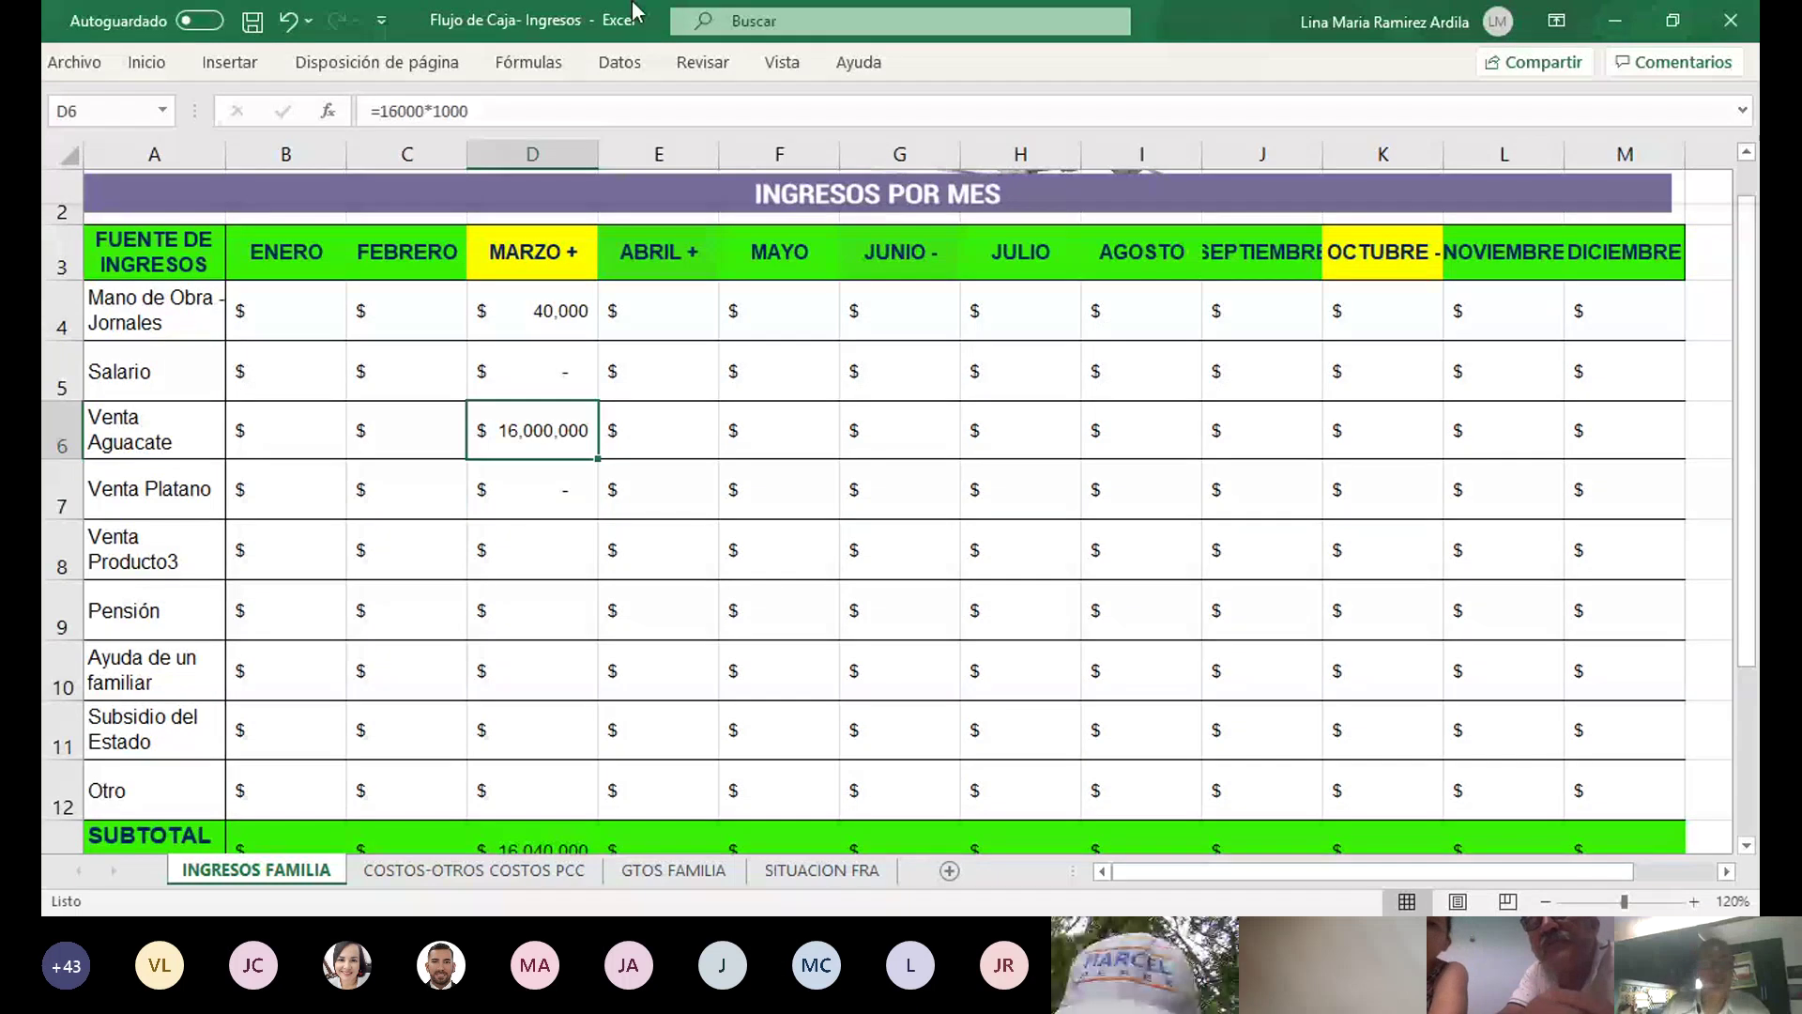
key(Down)
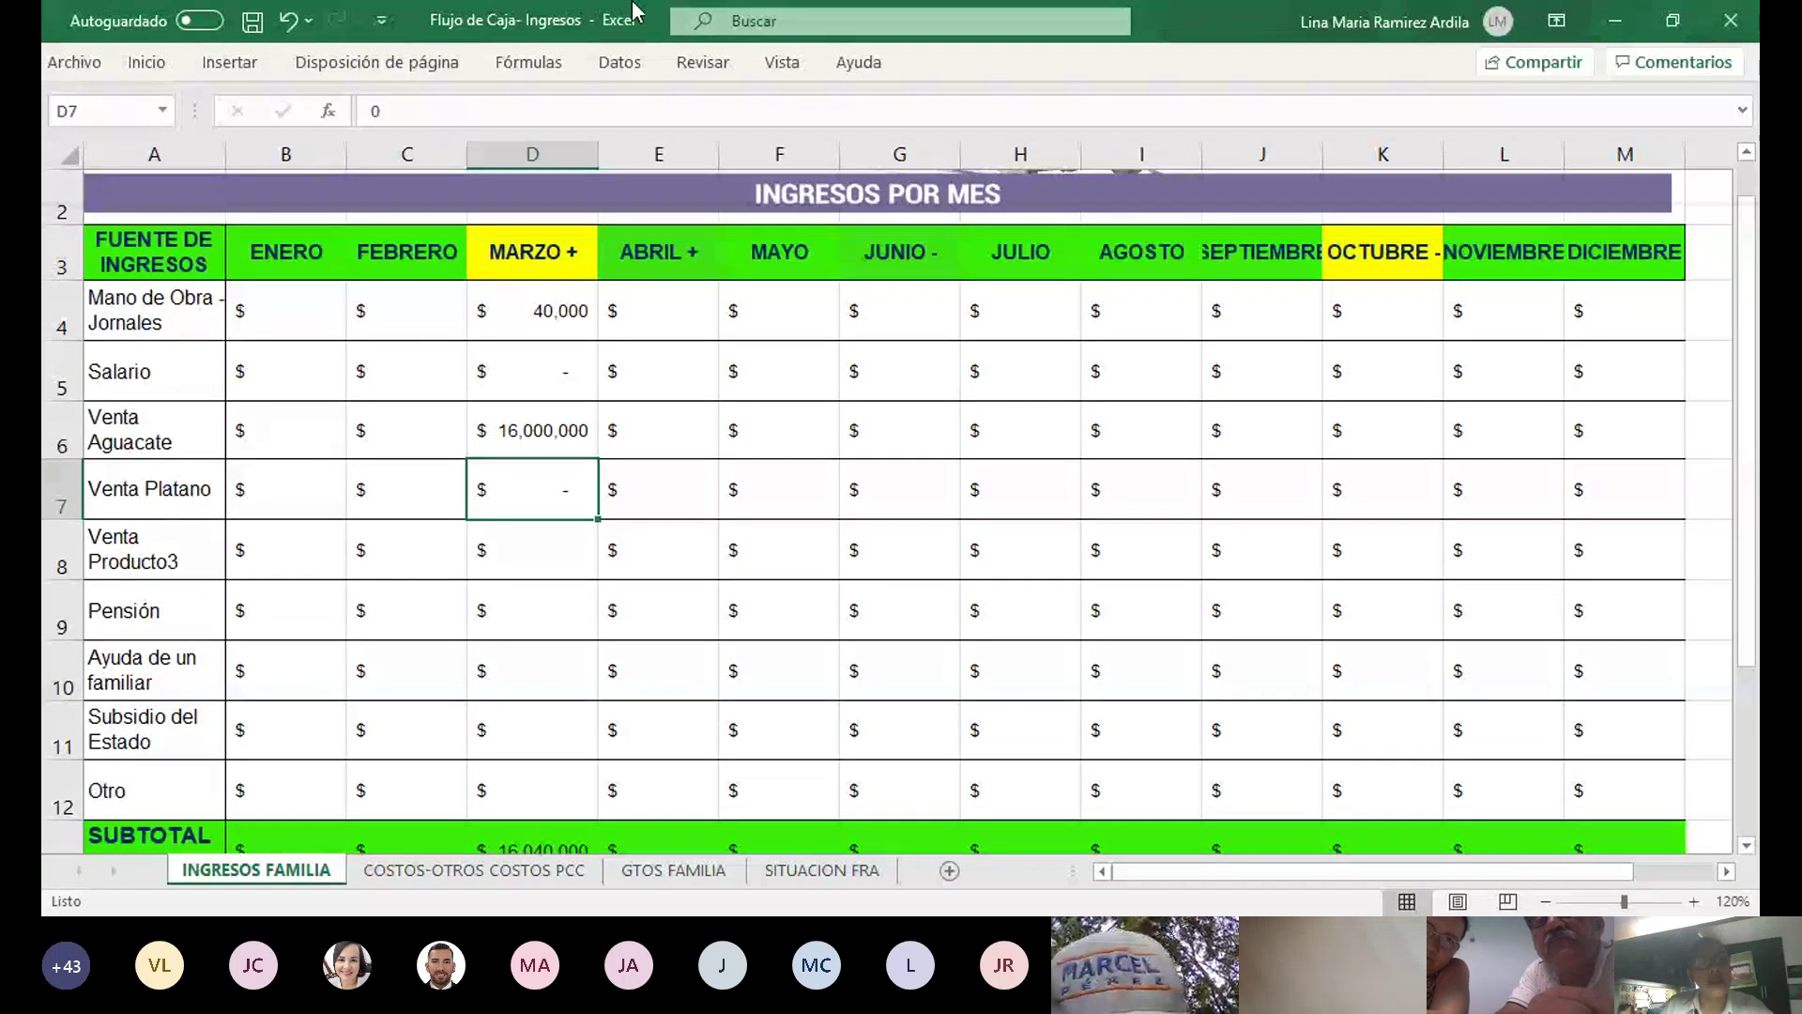
key(Up)
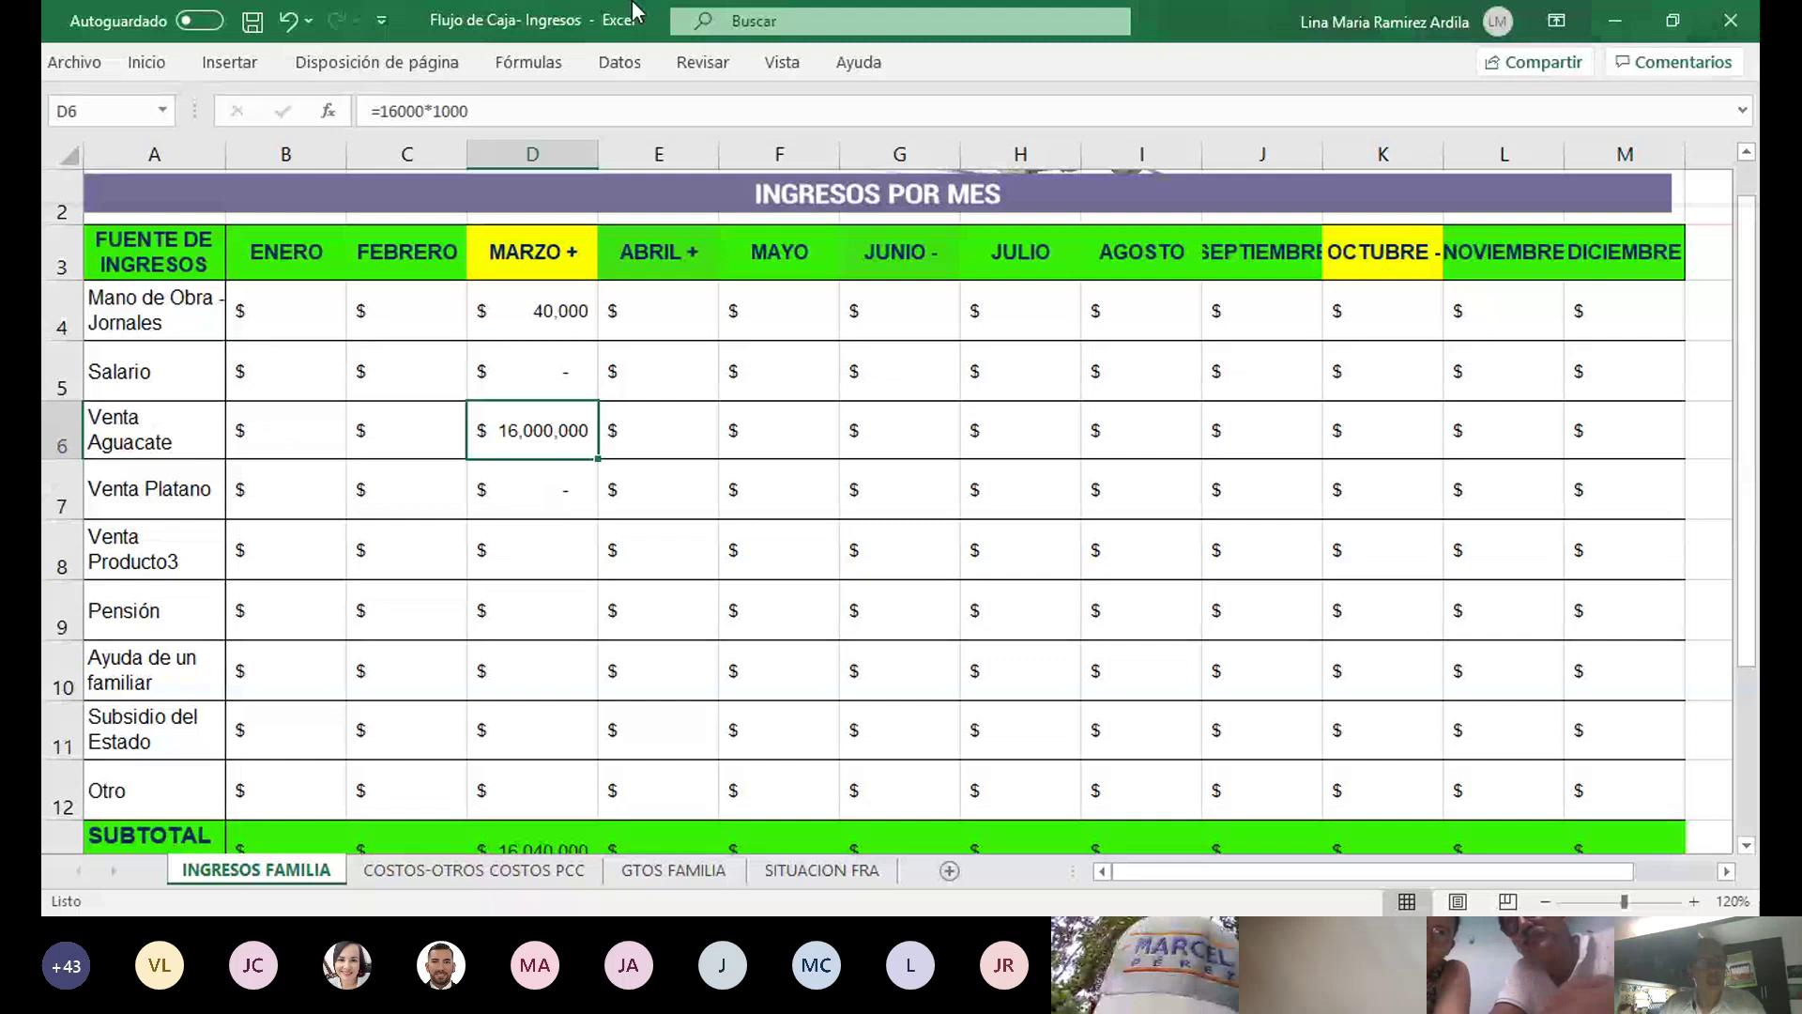
key(Down)
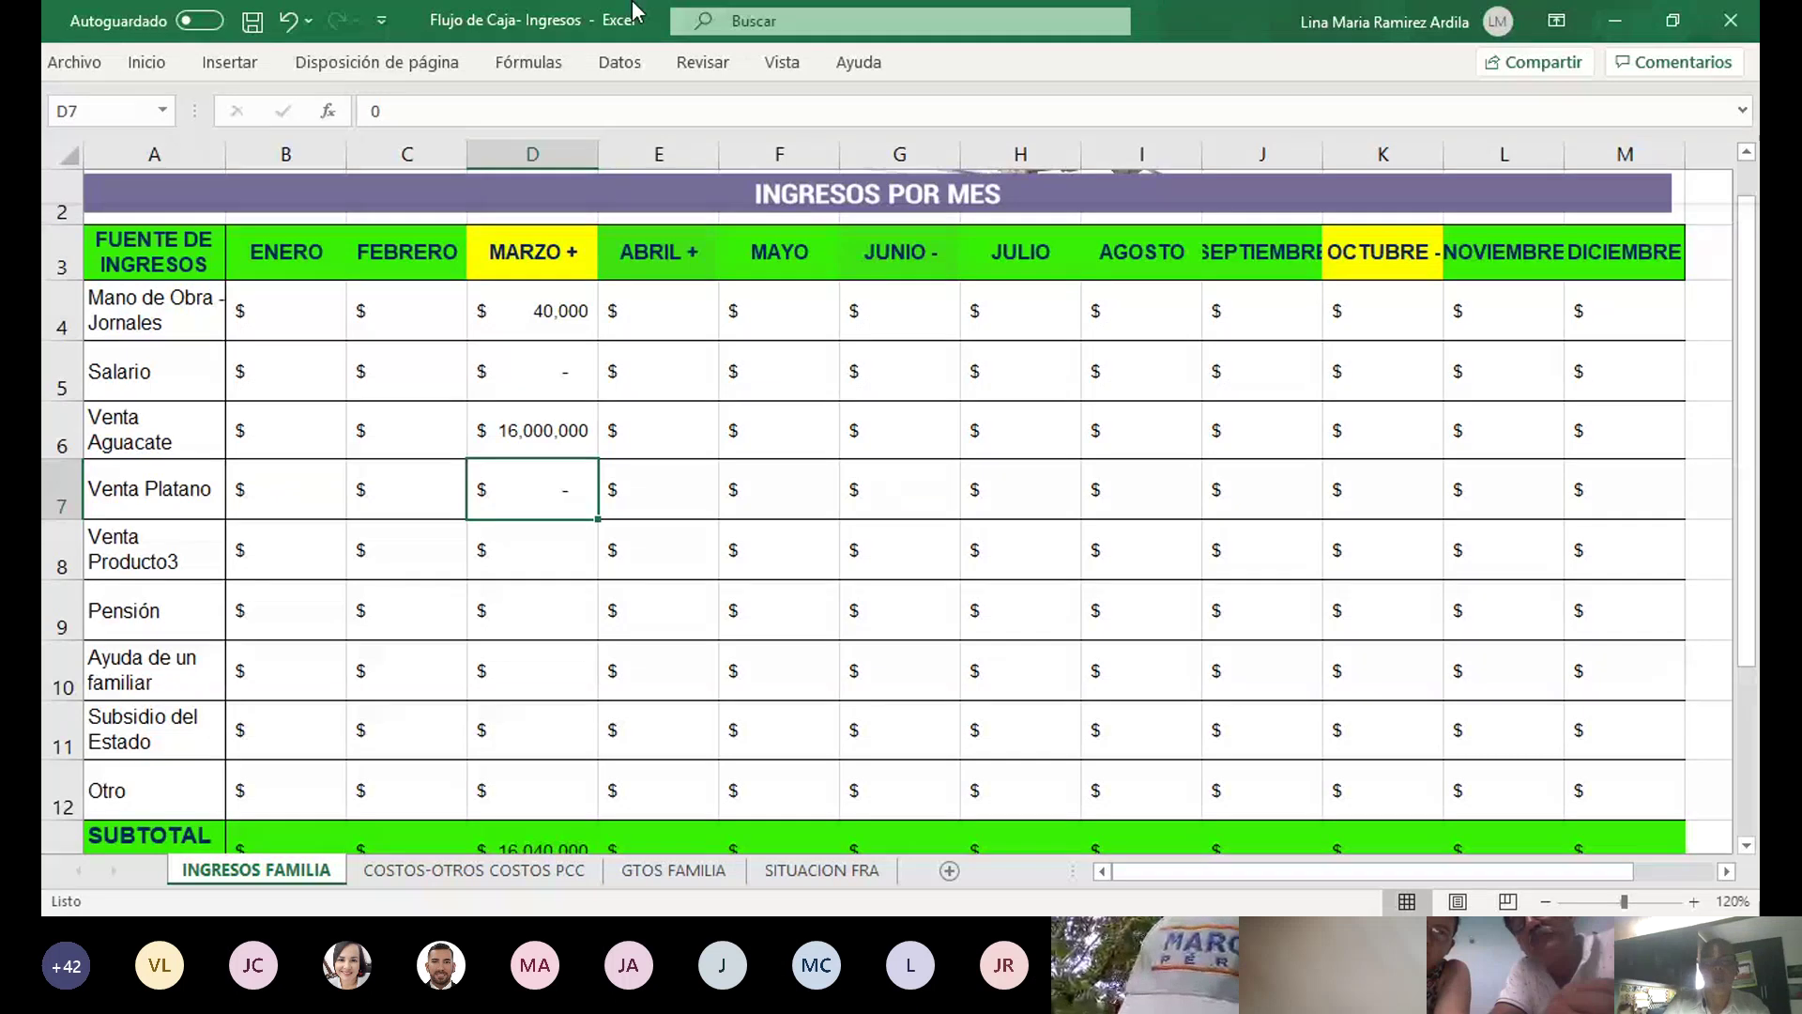
text(=180)
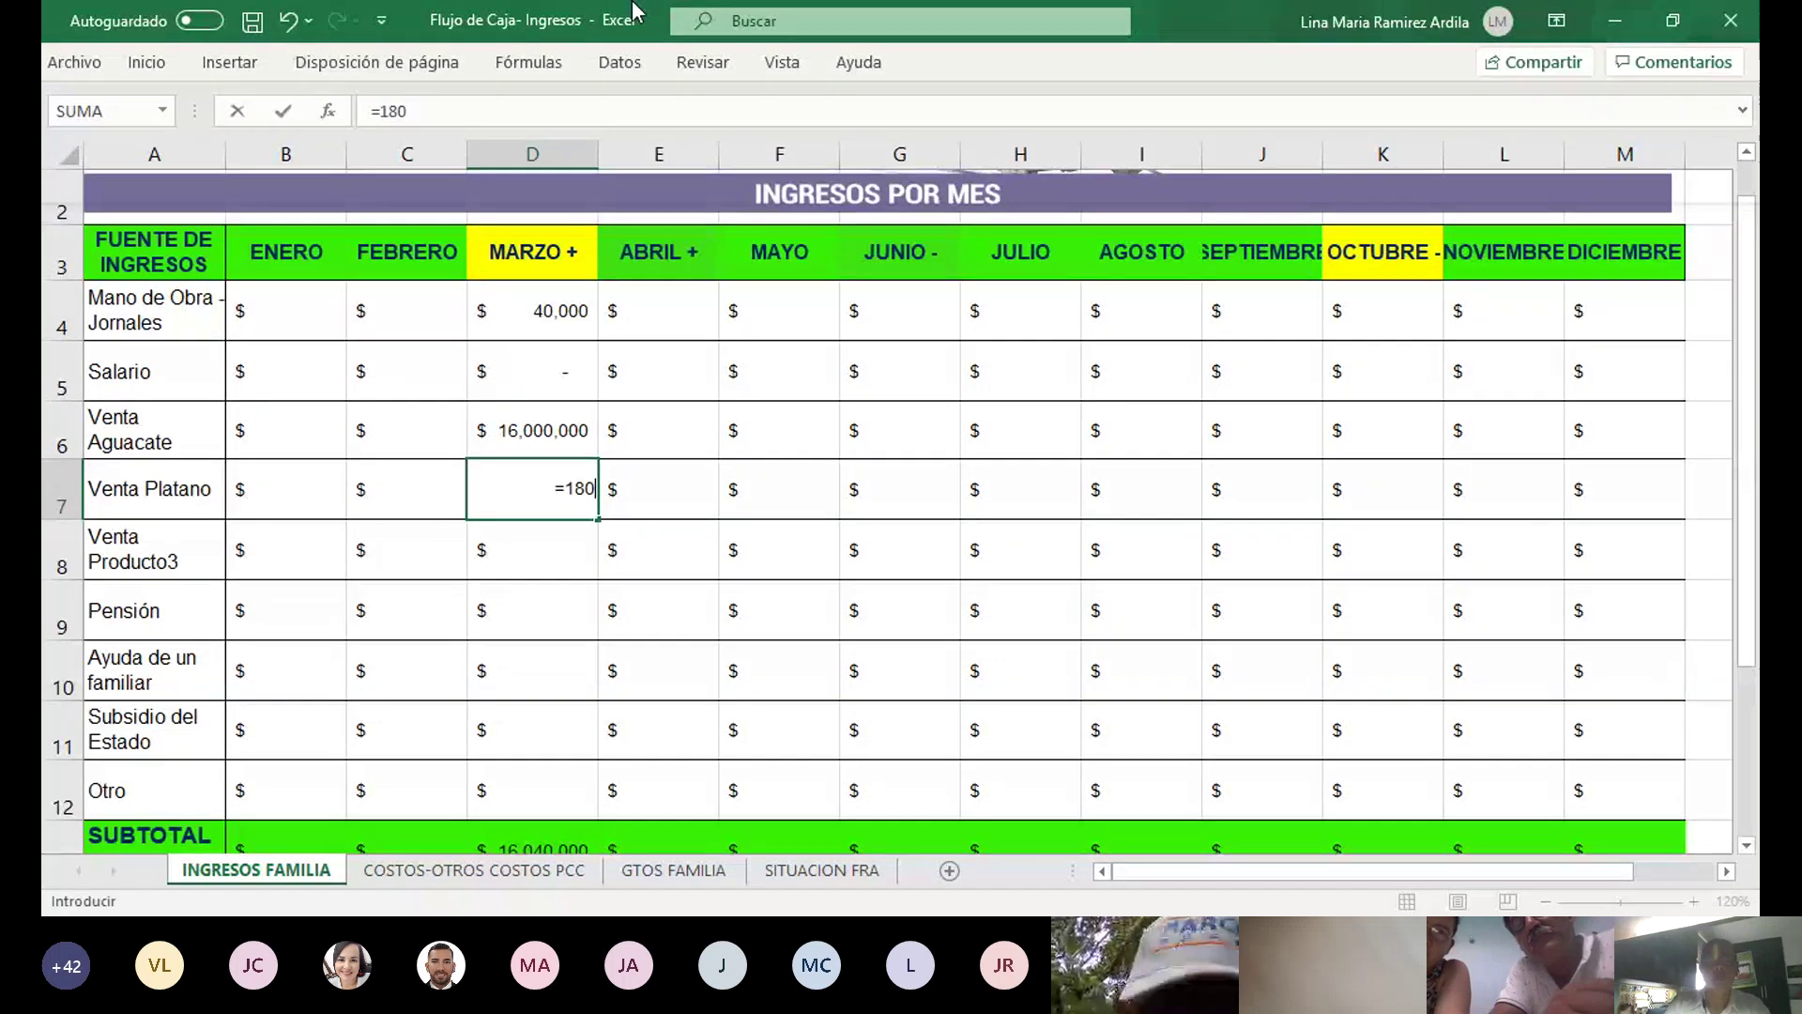
key(BackSpace)
key(BackSpace)
key(BackSpace)
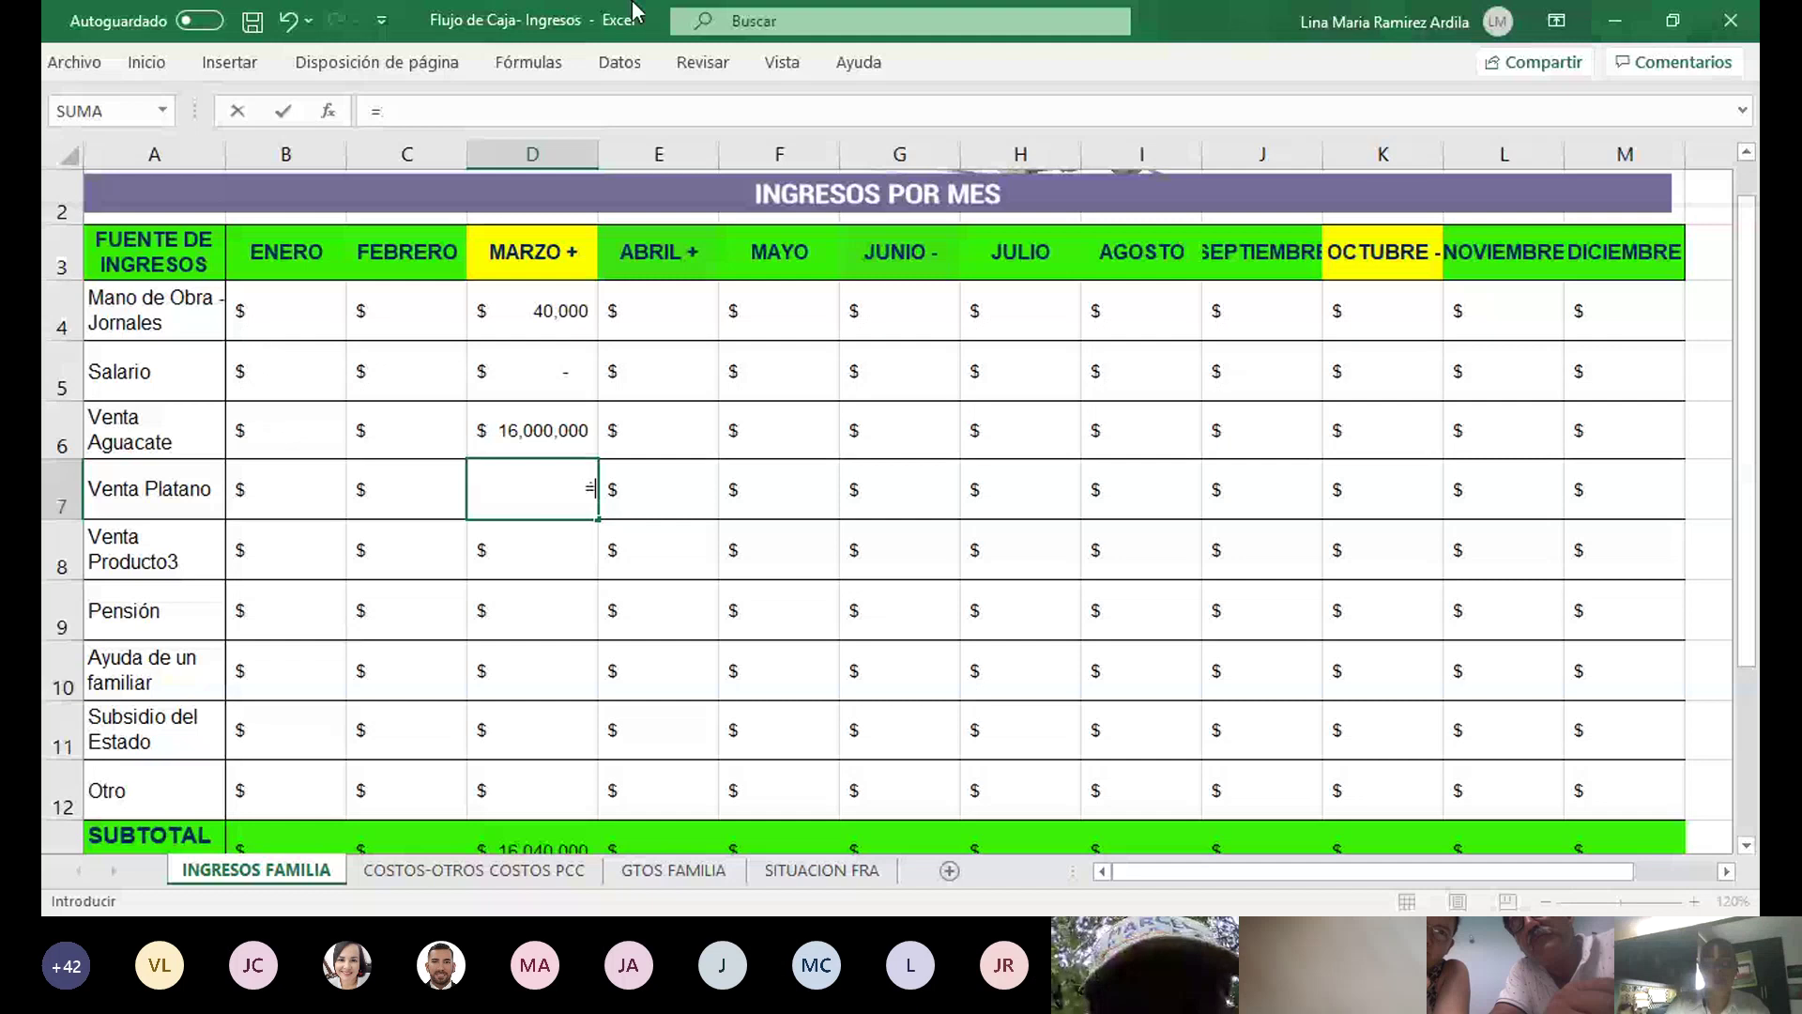
text((1)
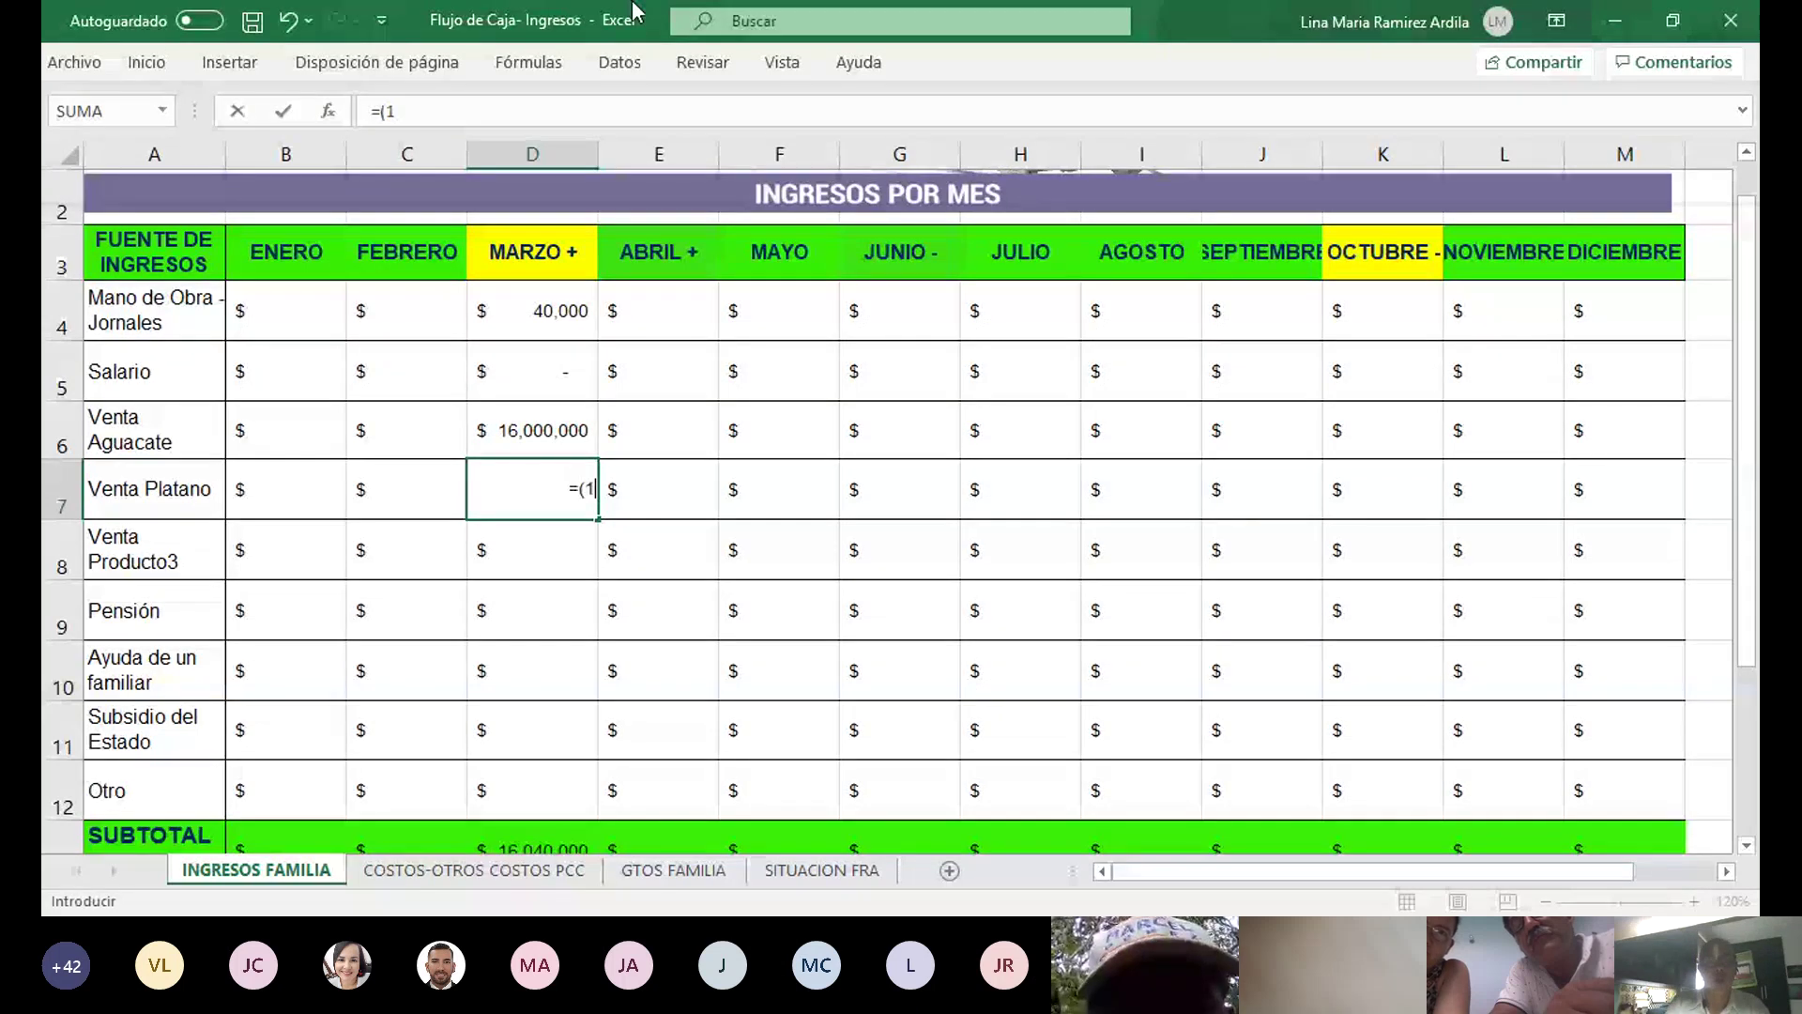
text(800)
text(/12)
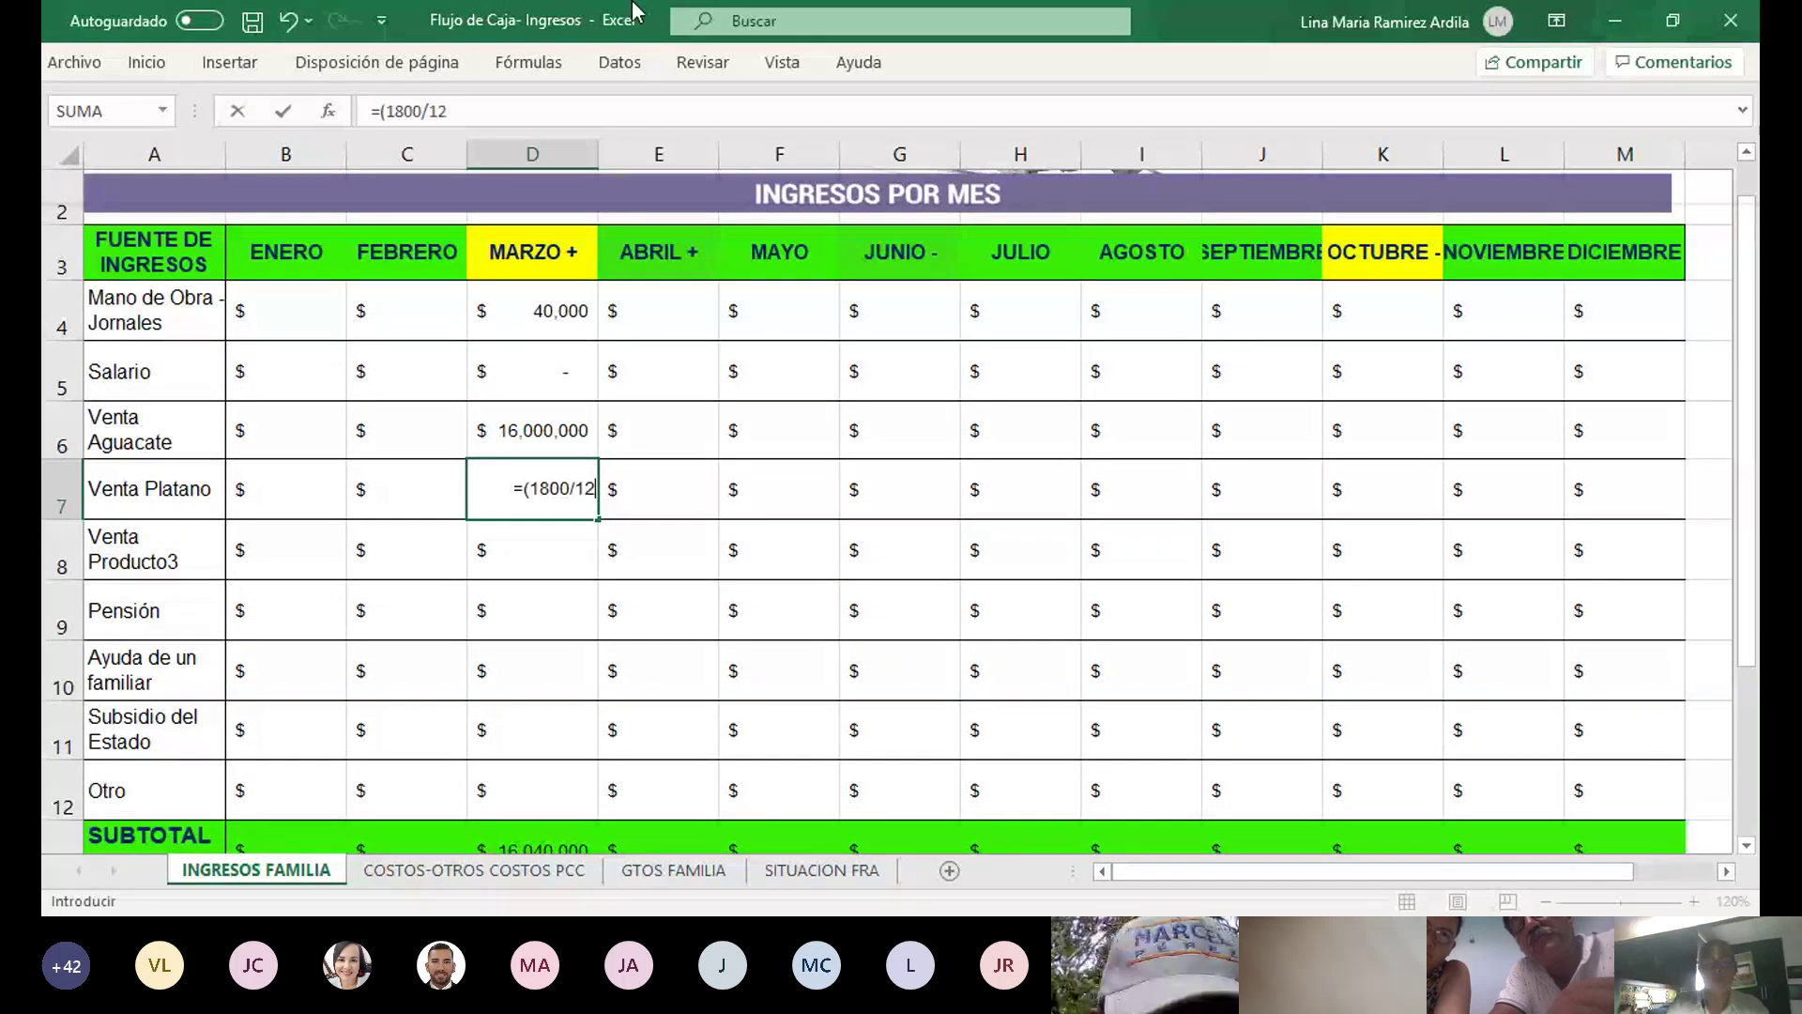
key(Return)
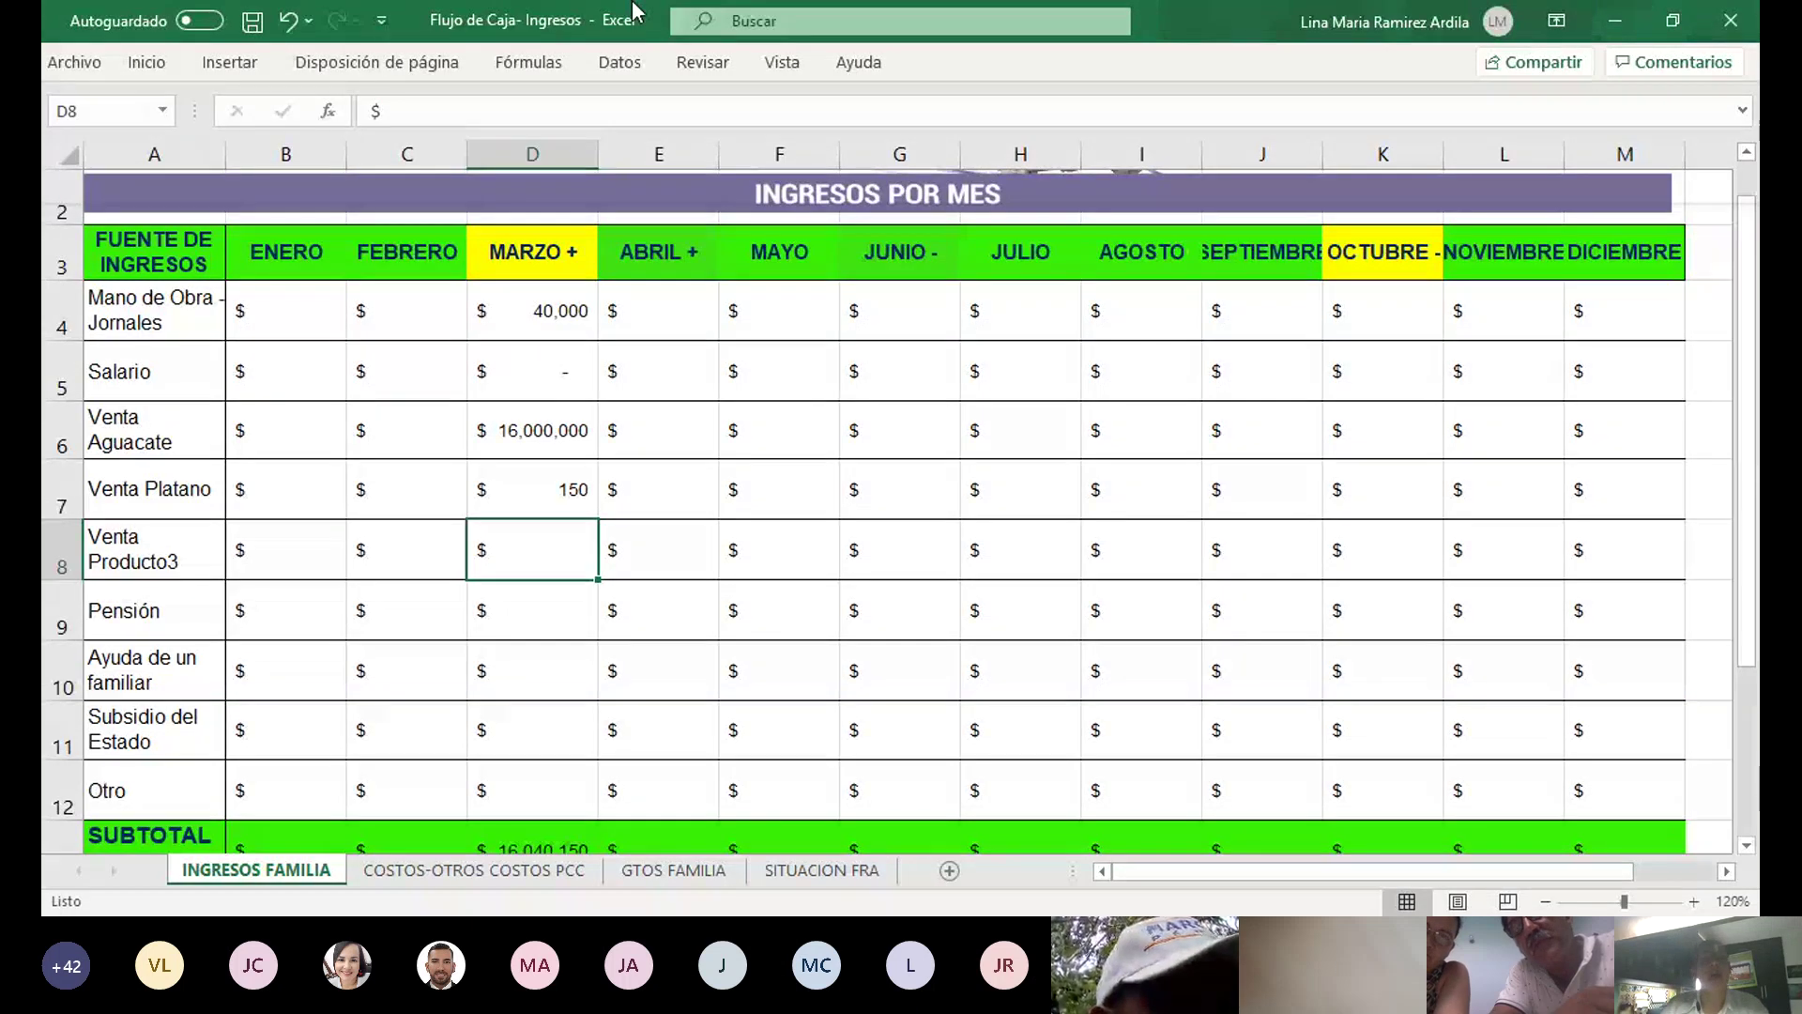
Add a note without any message to the March Venta Platano cell and leave the note
key(Up)
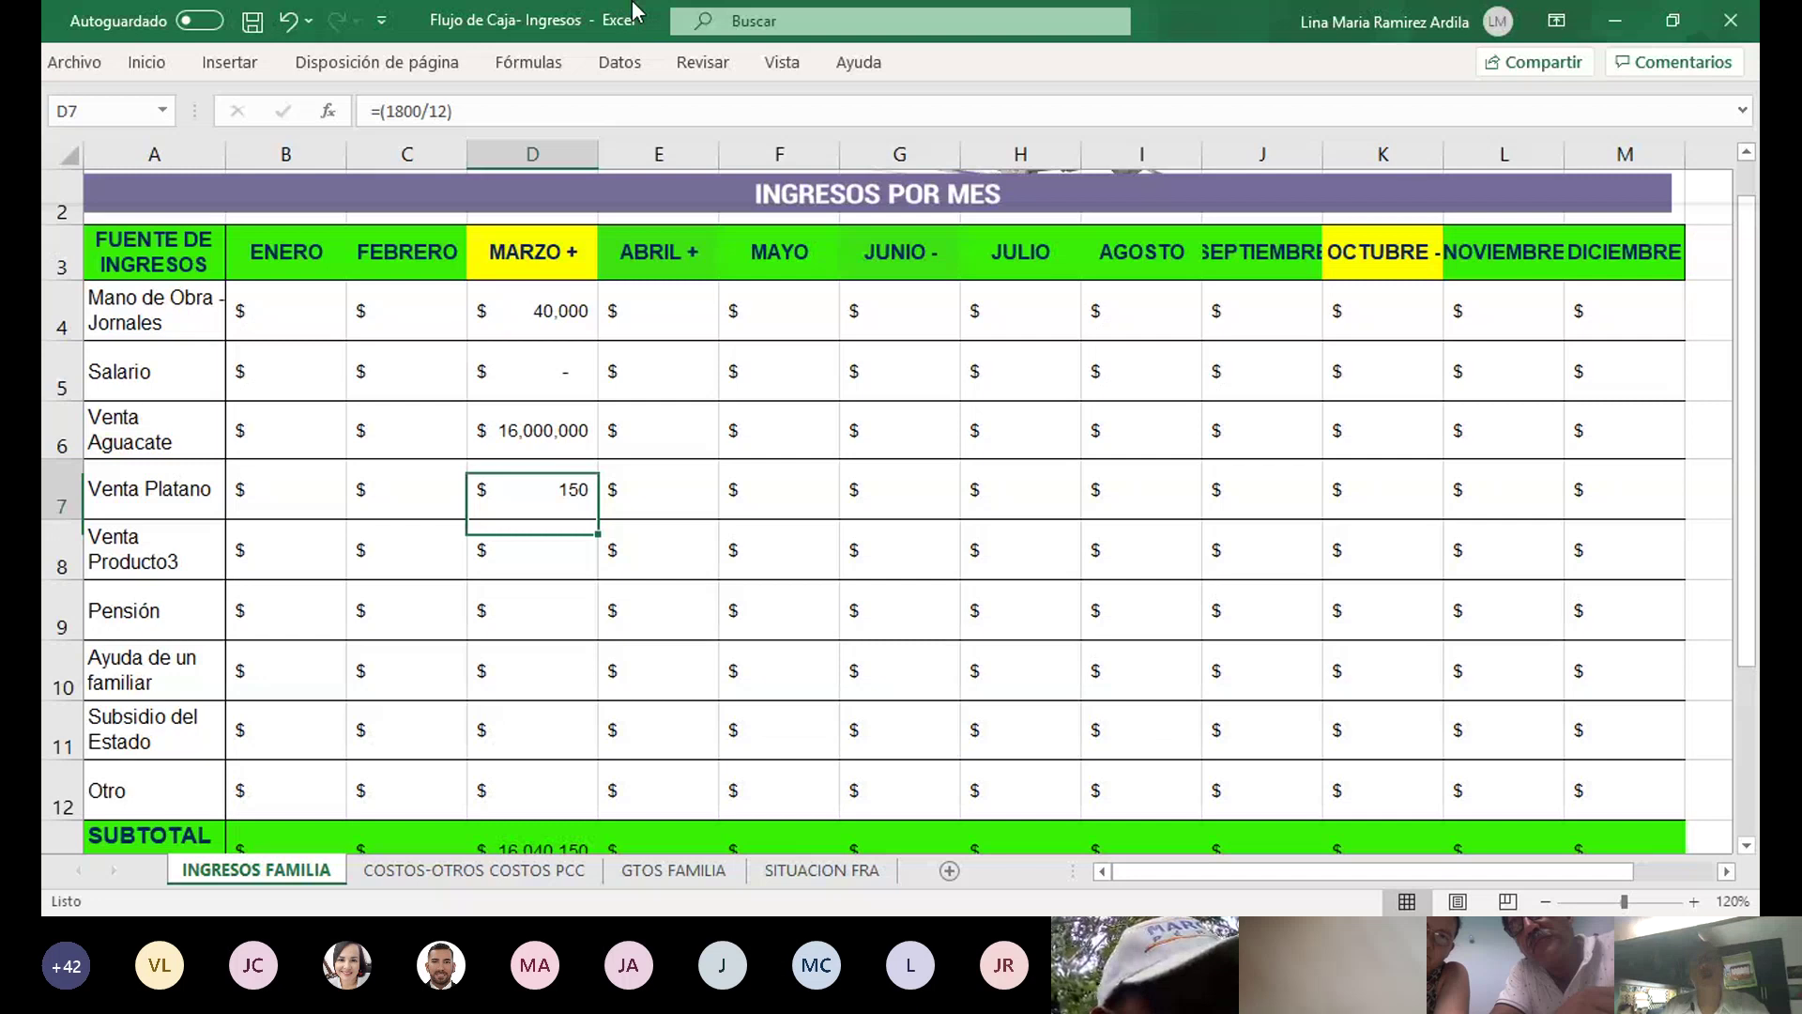
key(shift+F2)
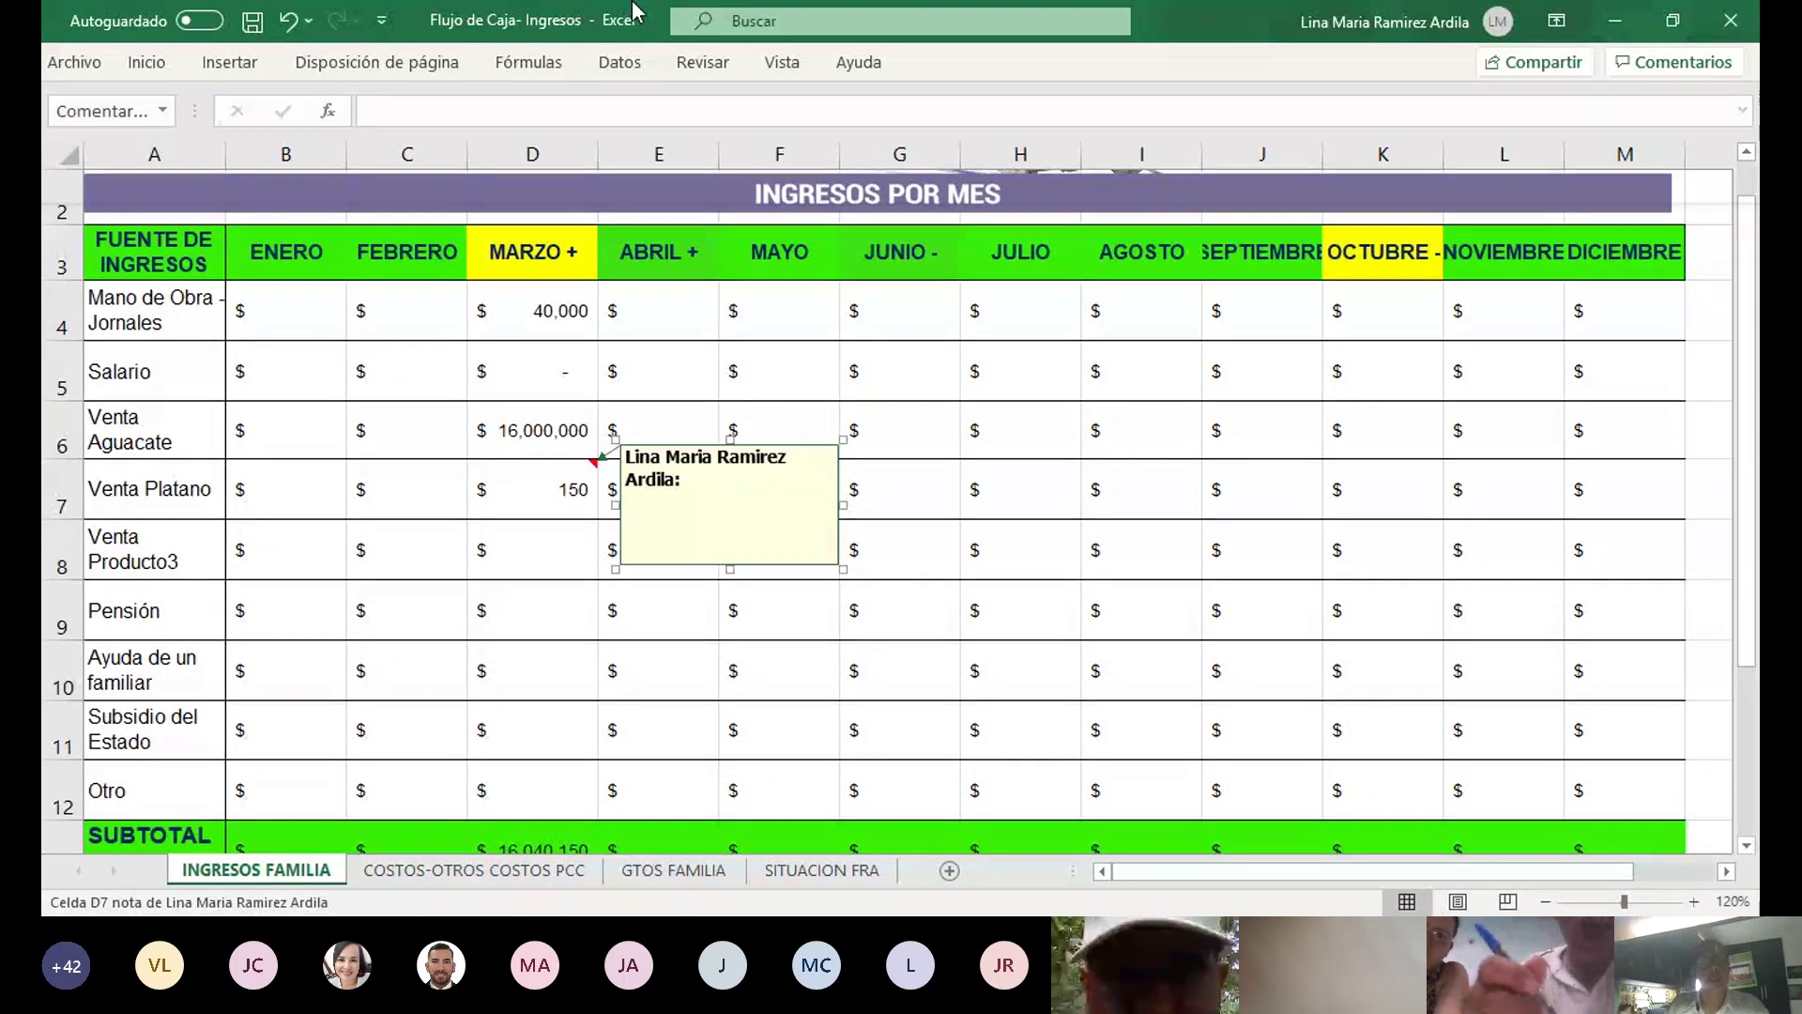
key(Escape)
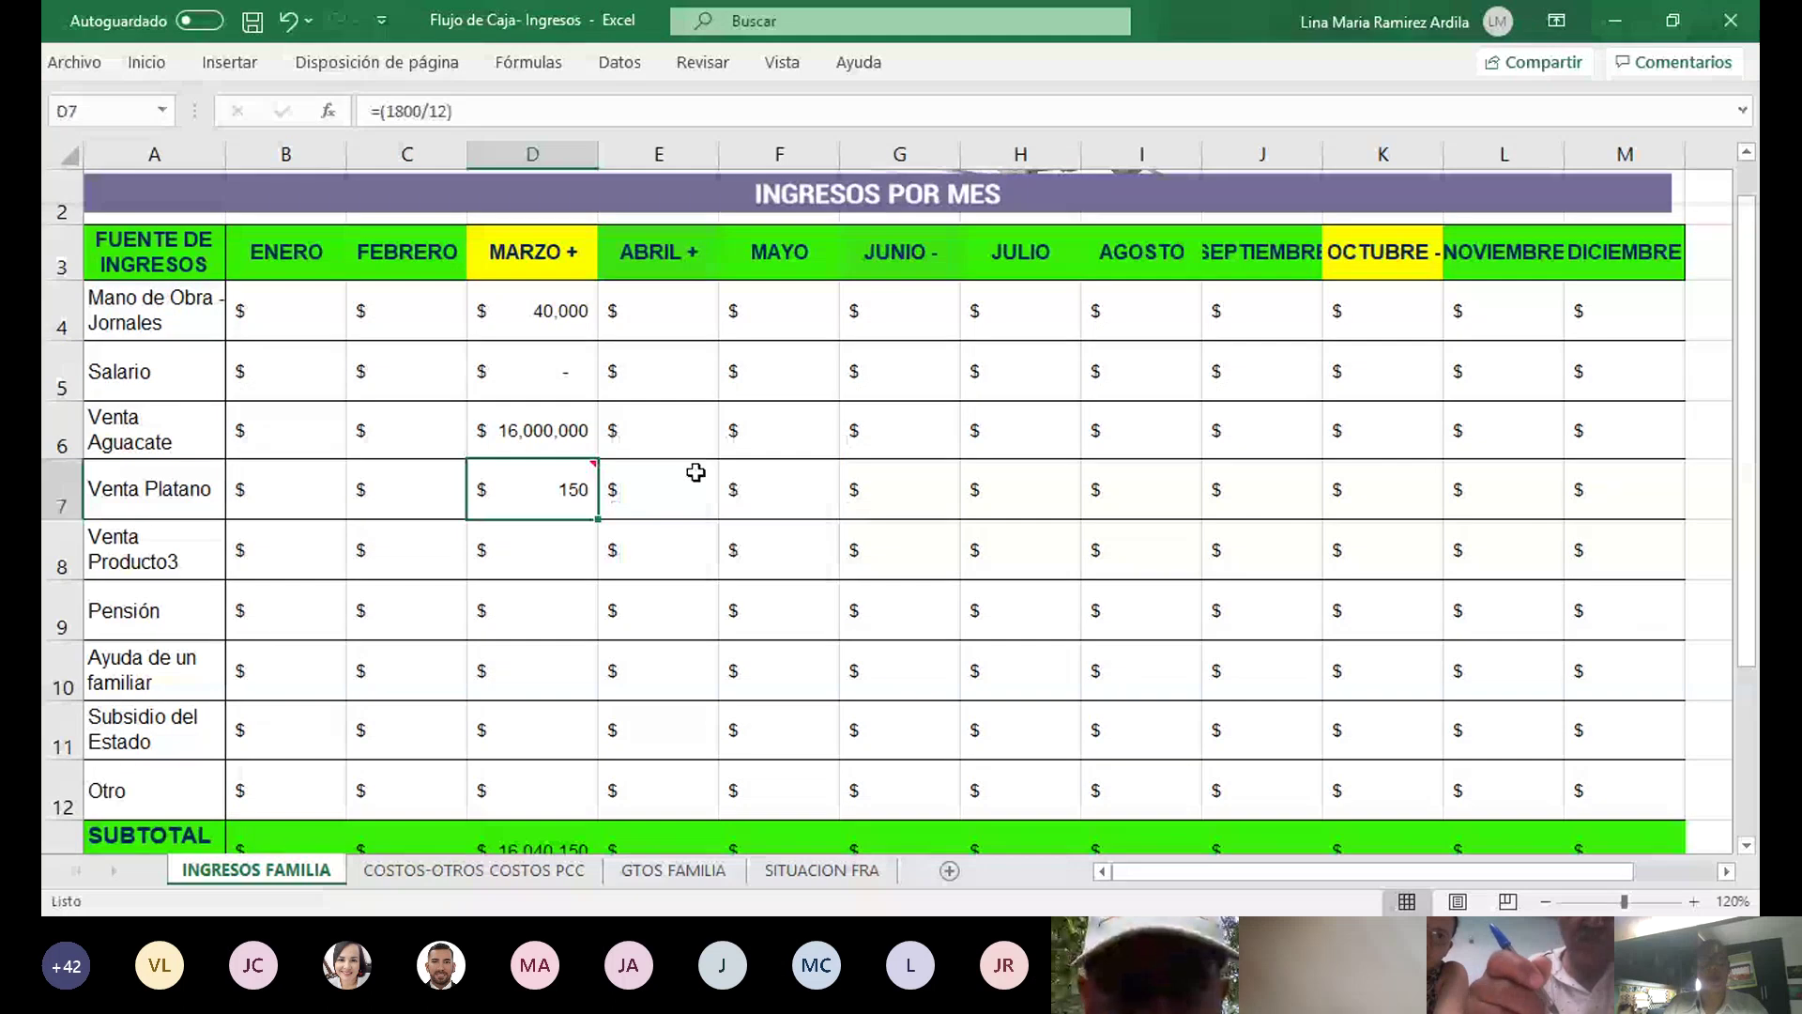
Replace the March Venta Platano income in cell D7 with the formula =150*700 and enter 0 for Venta Producto3 in D8
text(=)
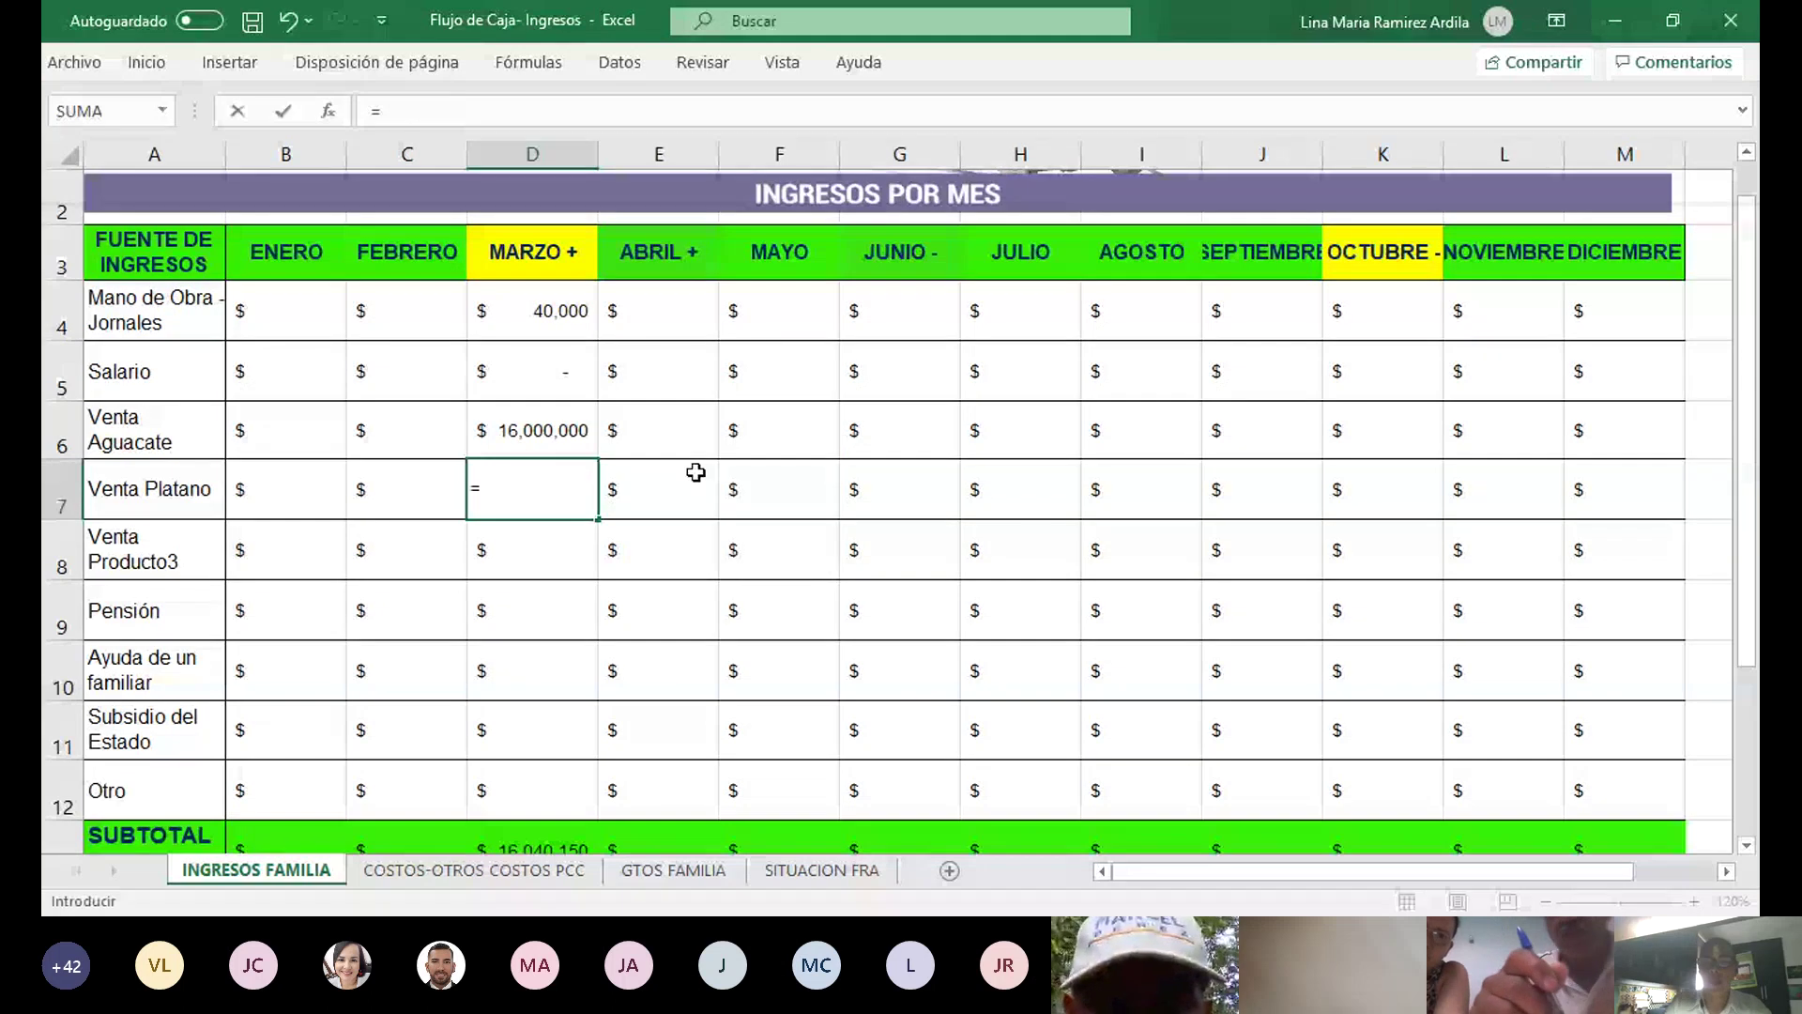
text(150)
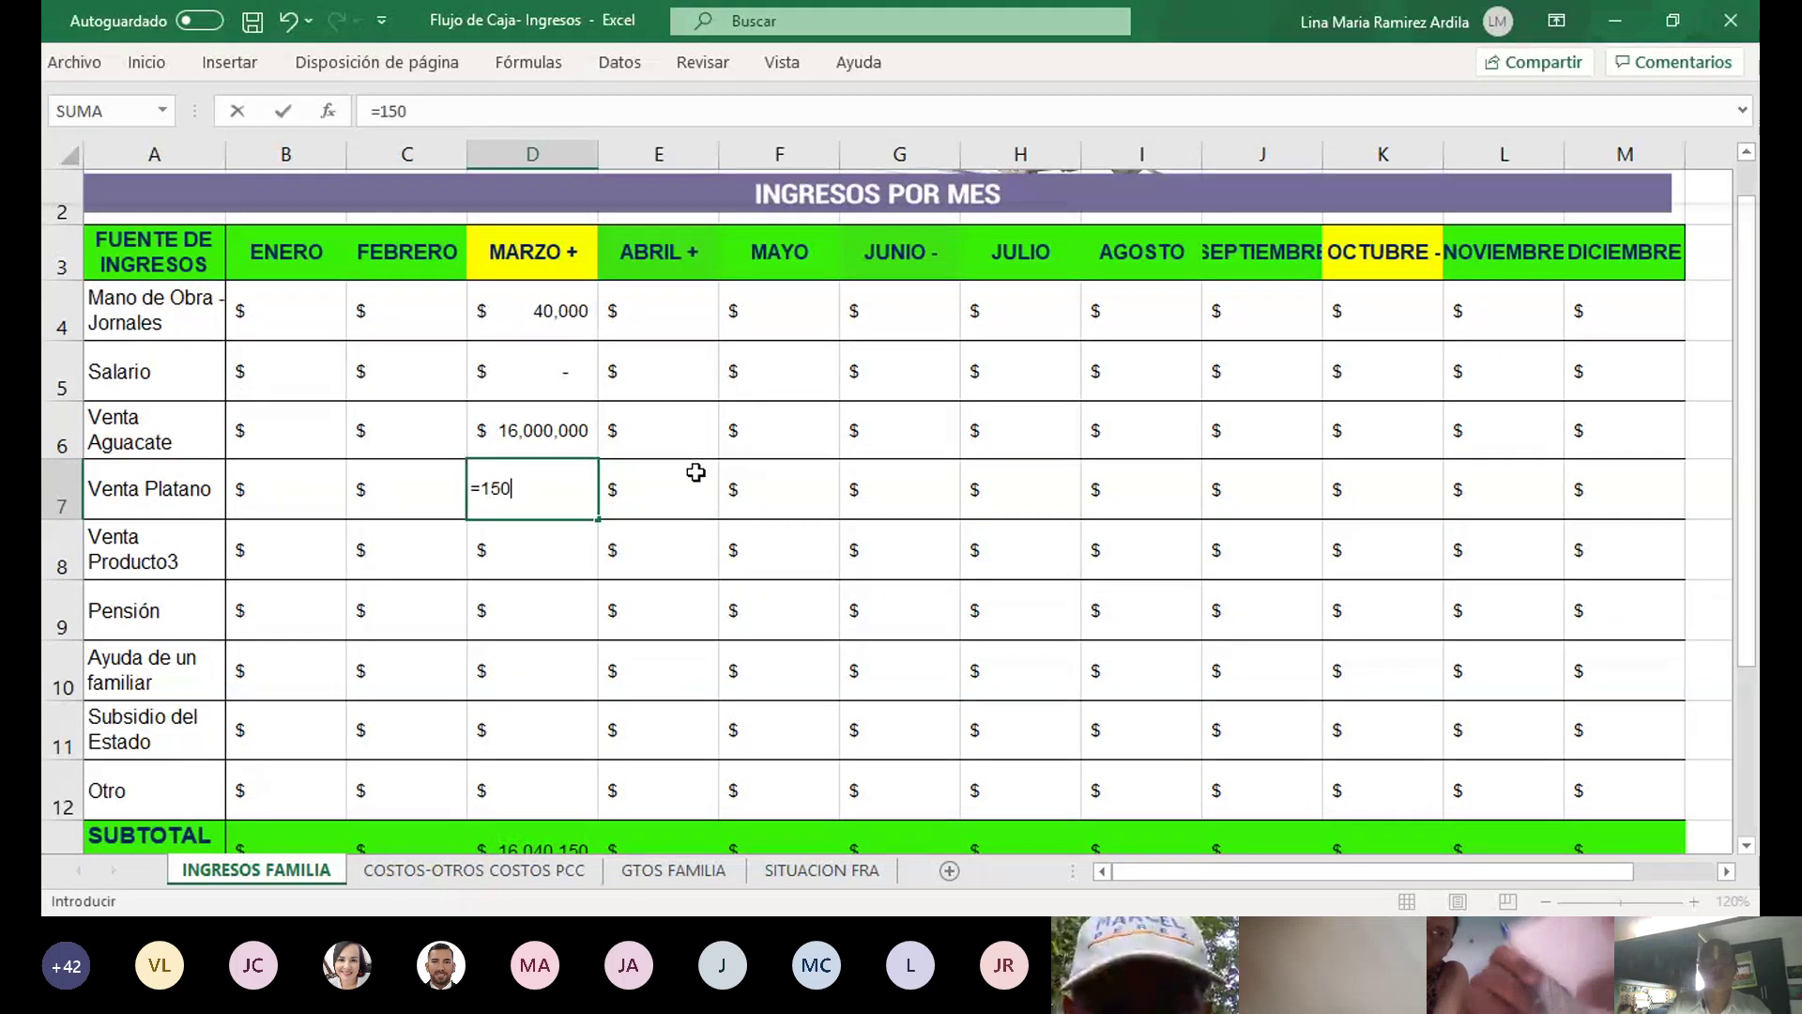
text(*700)
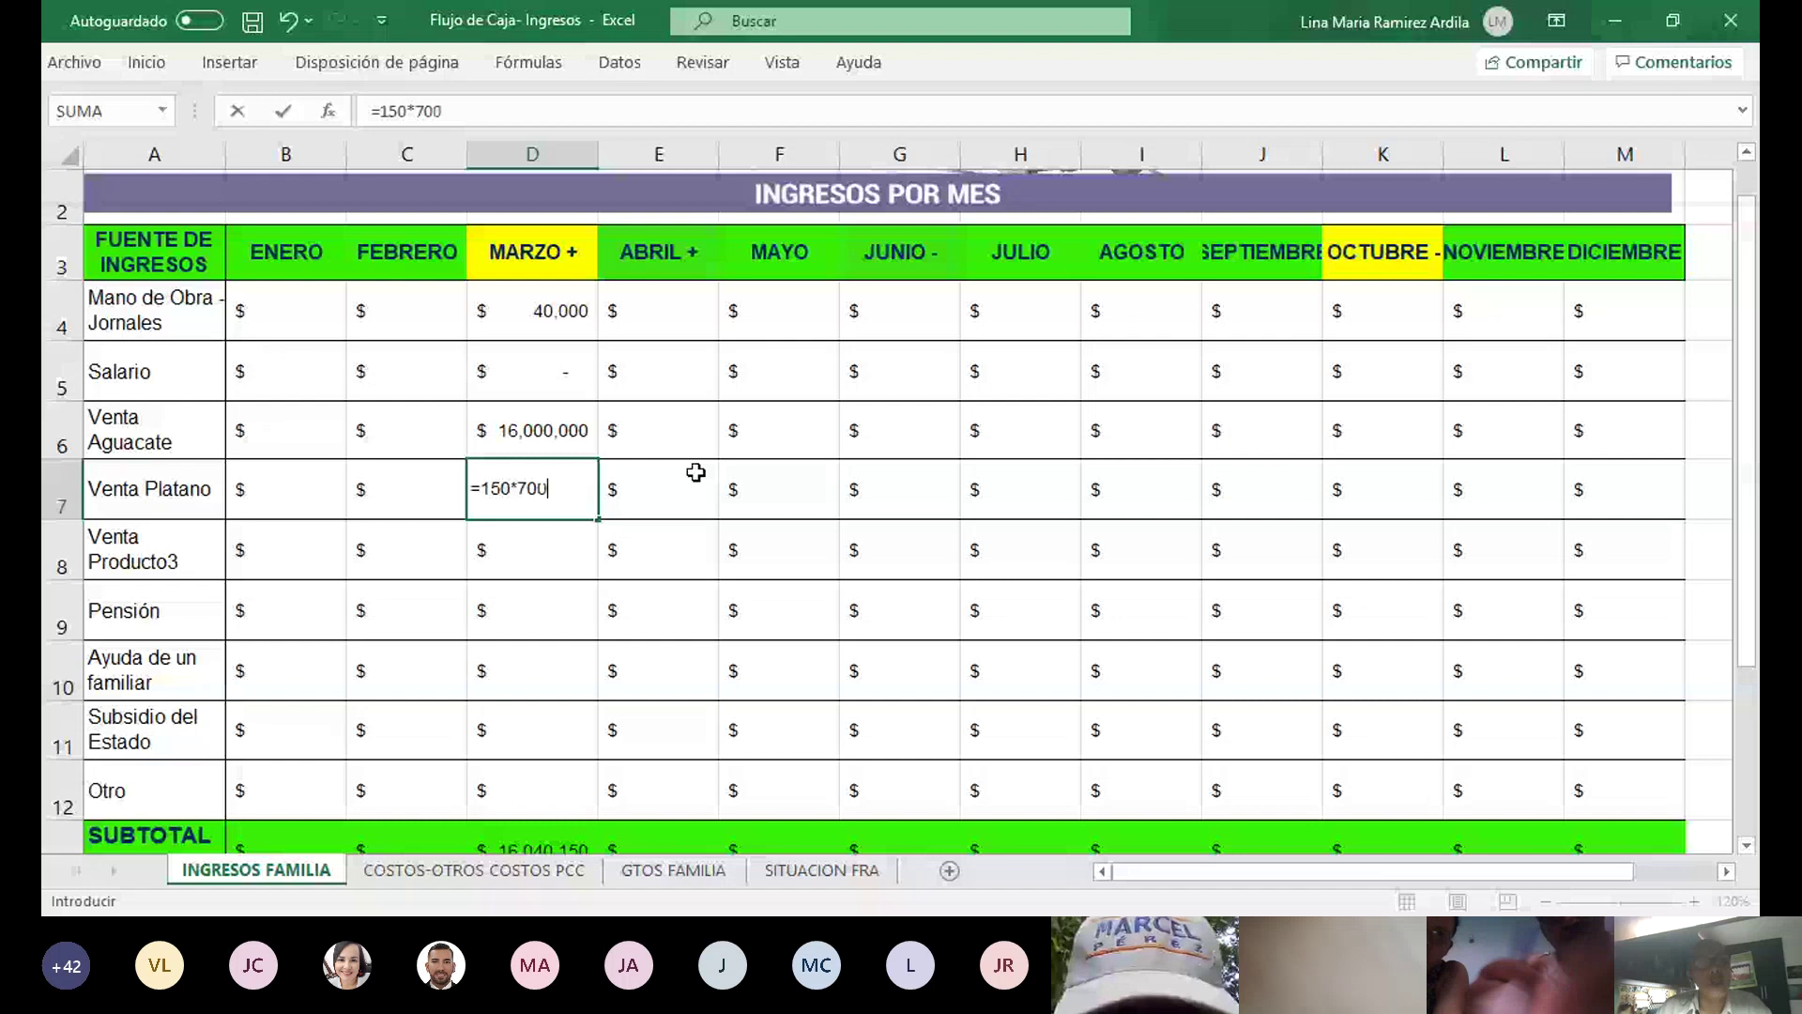
key(Return)
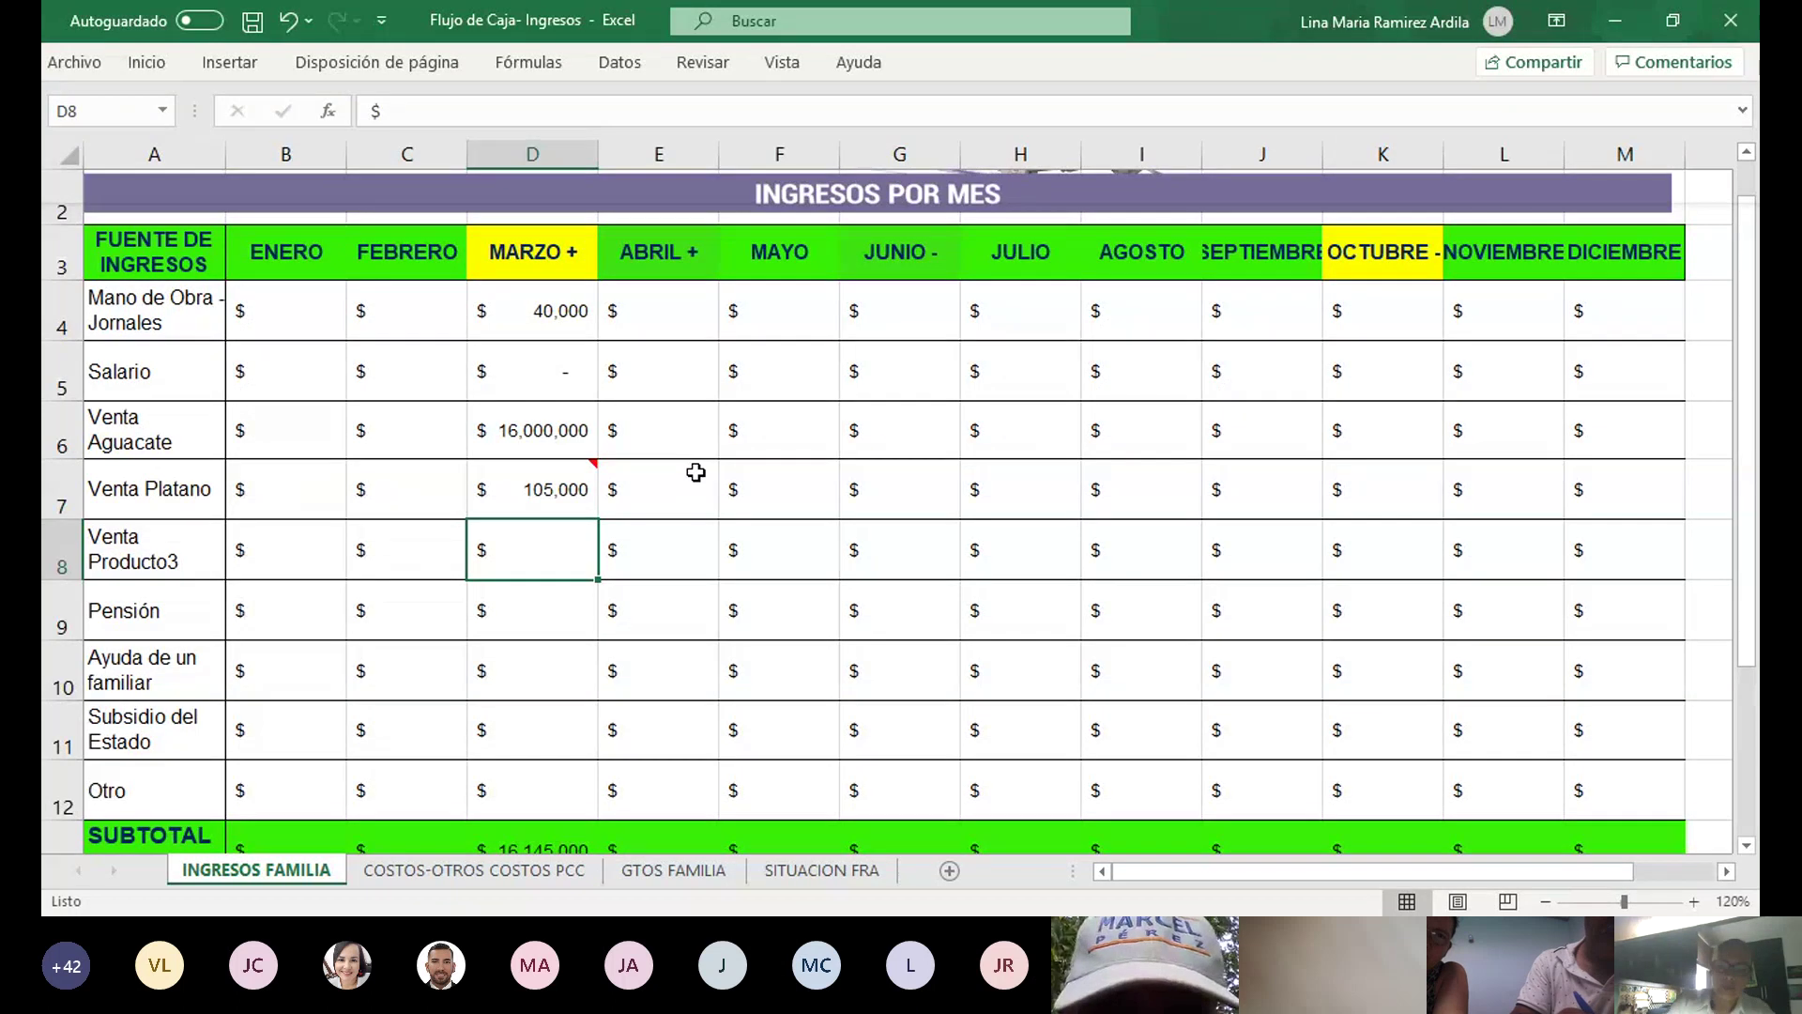
key(Return)
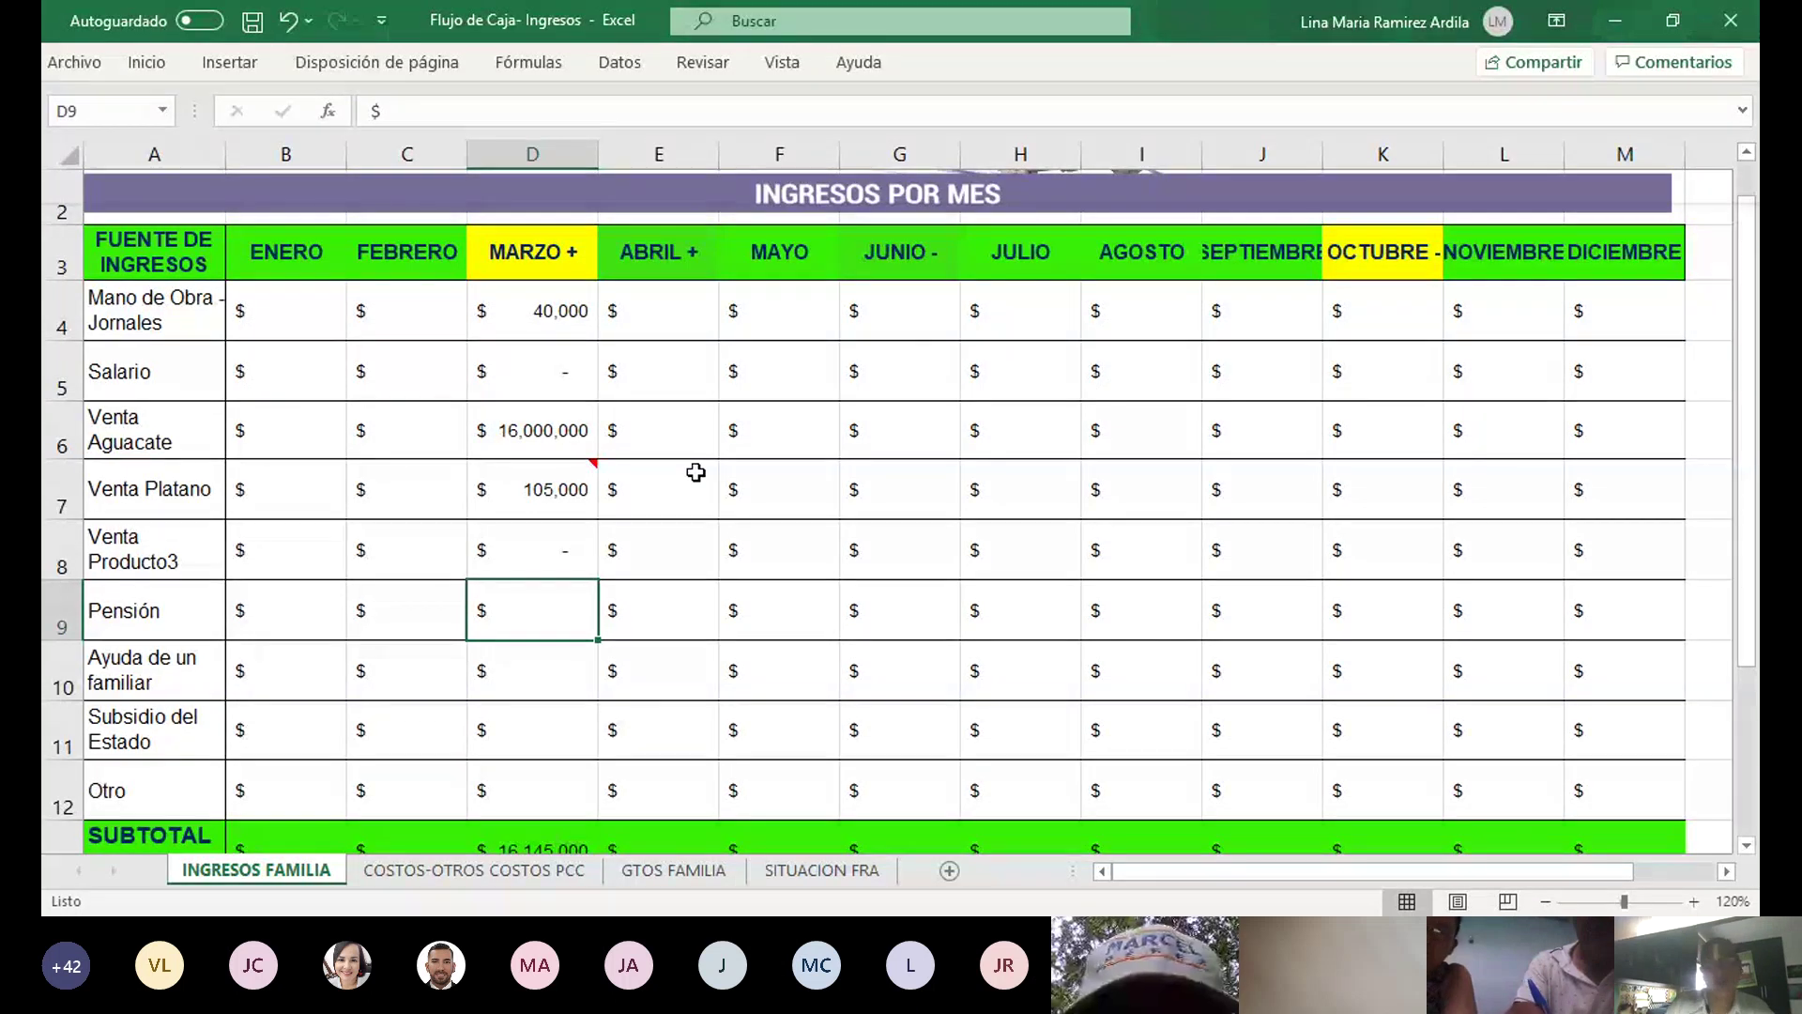
Set the March income for Mano de Obra - Jornales in cell D4 to 0
key(Up)
key(Up)
key(Up)
key(Up)
key(Up)
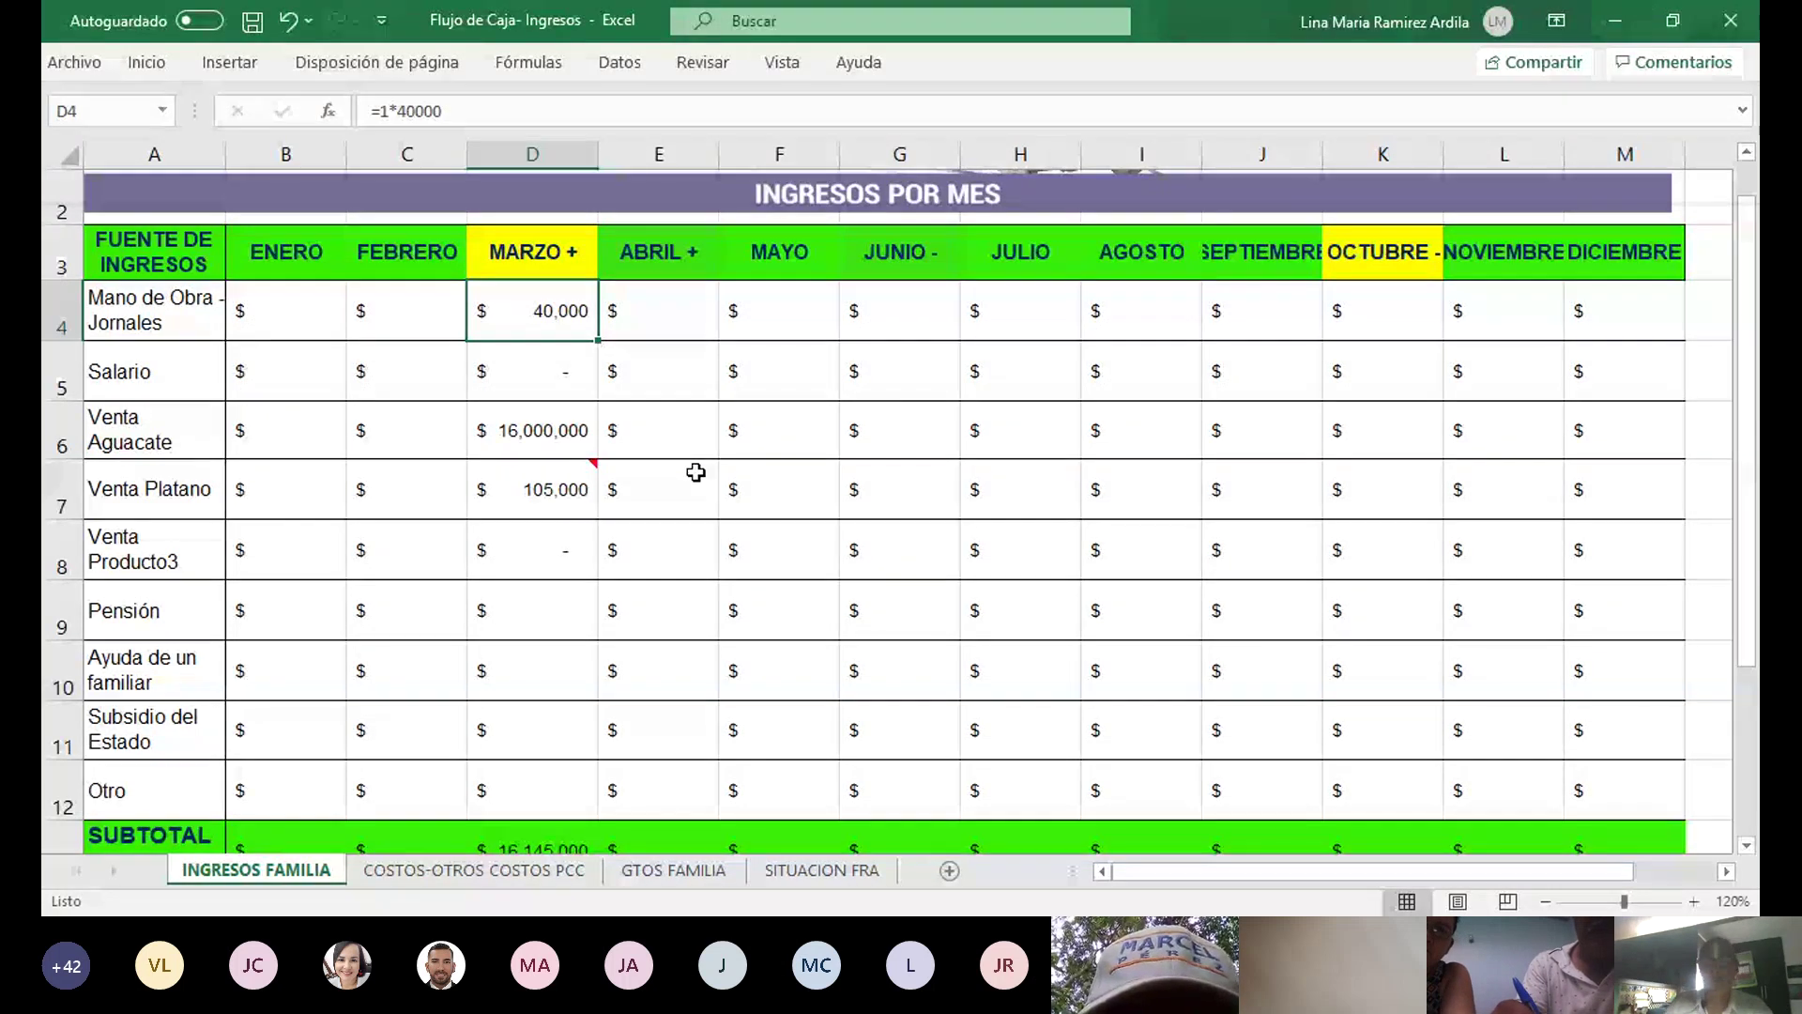
text(0)
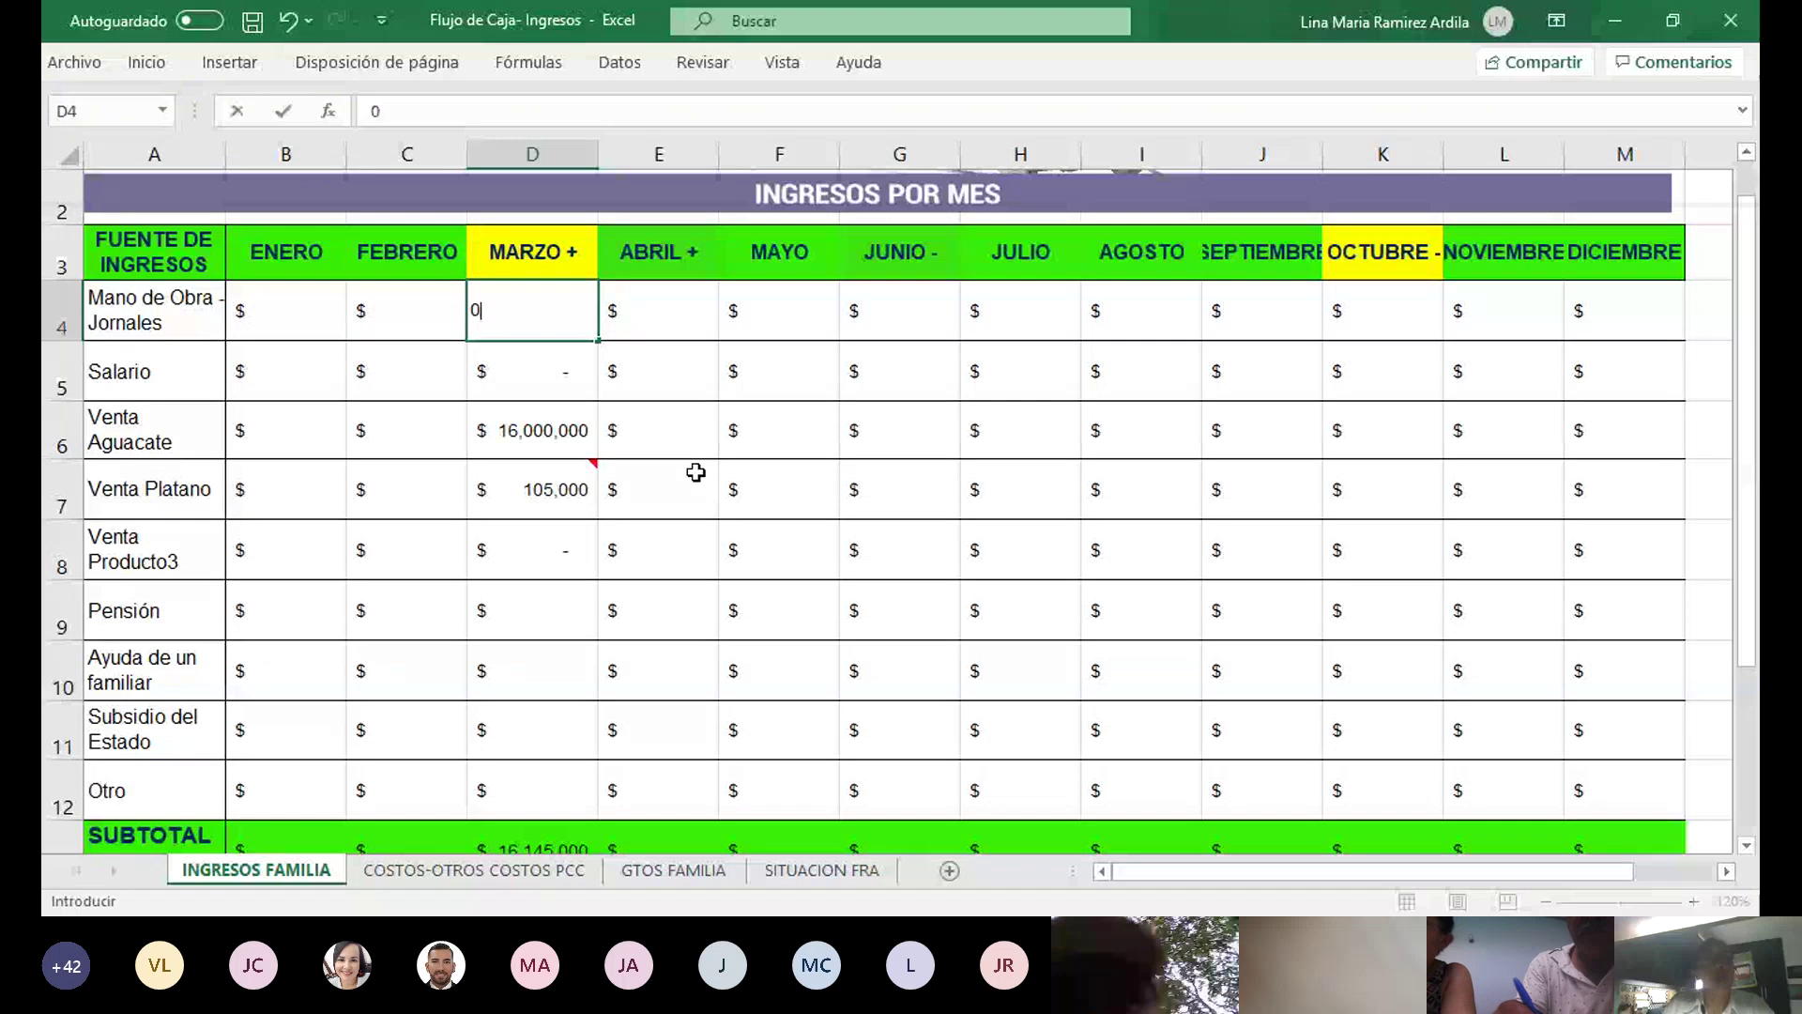
key(Return)
key(Down)
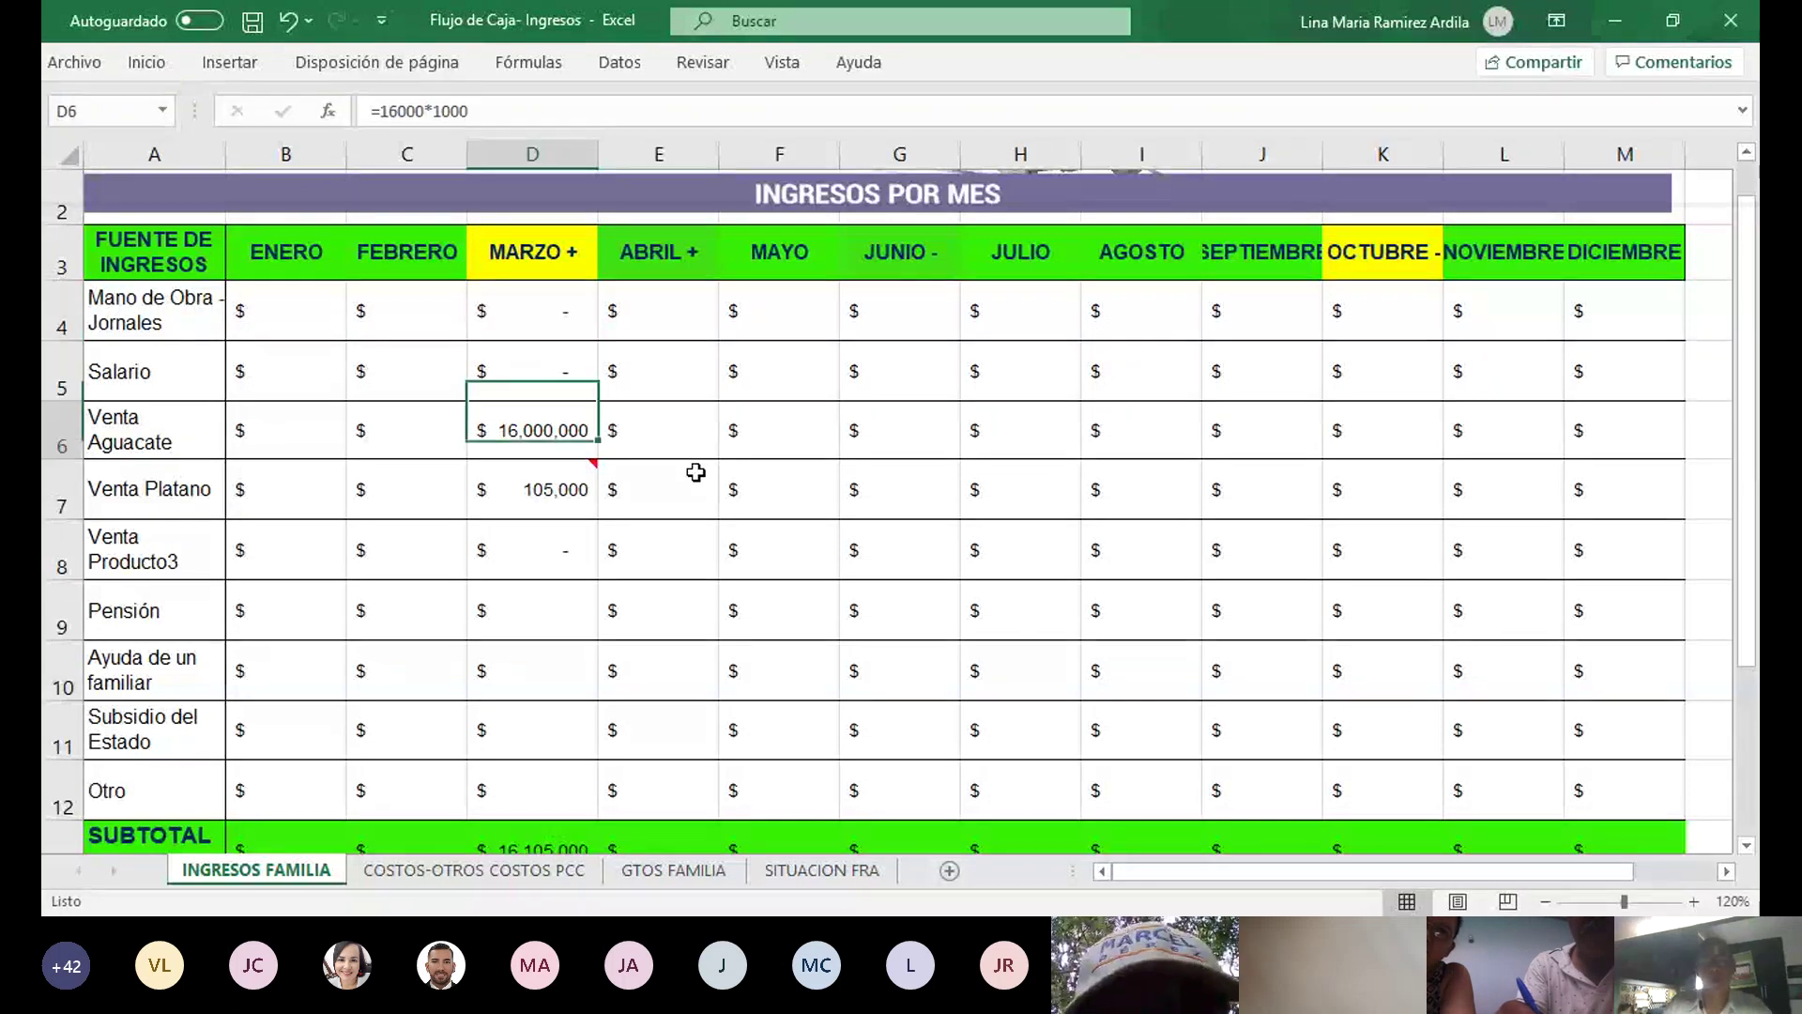
key(Down)
key(Down)
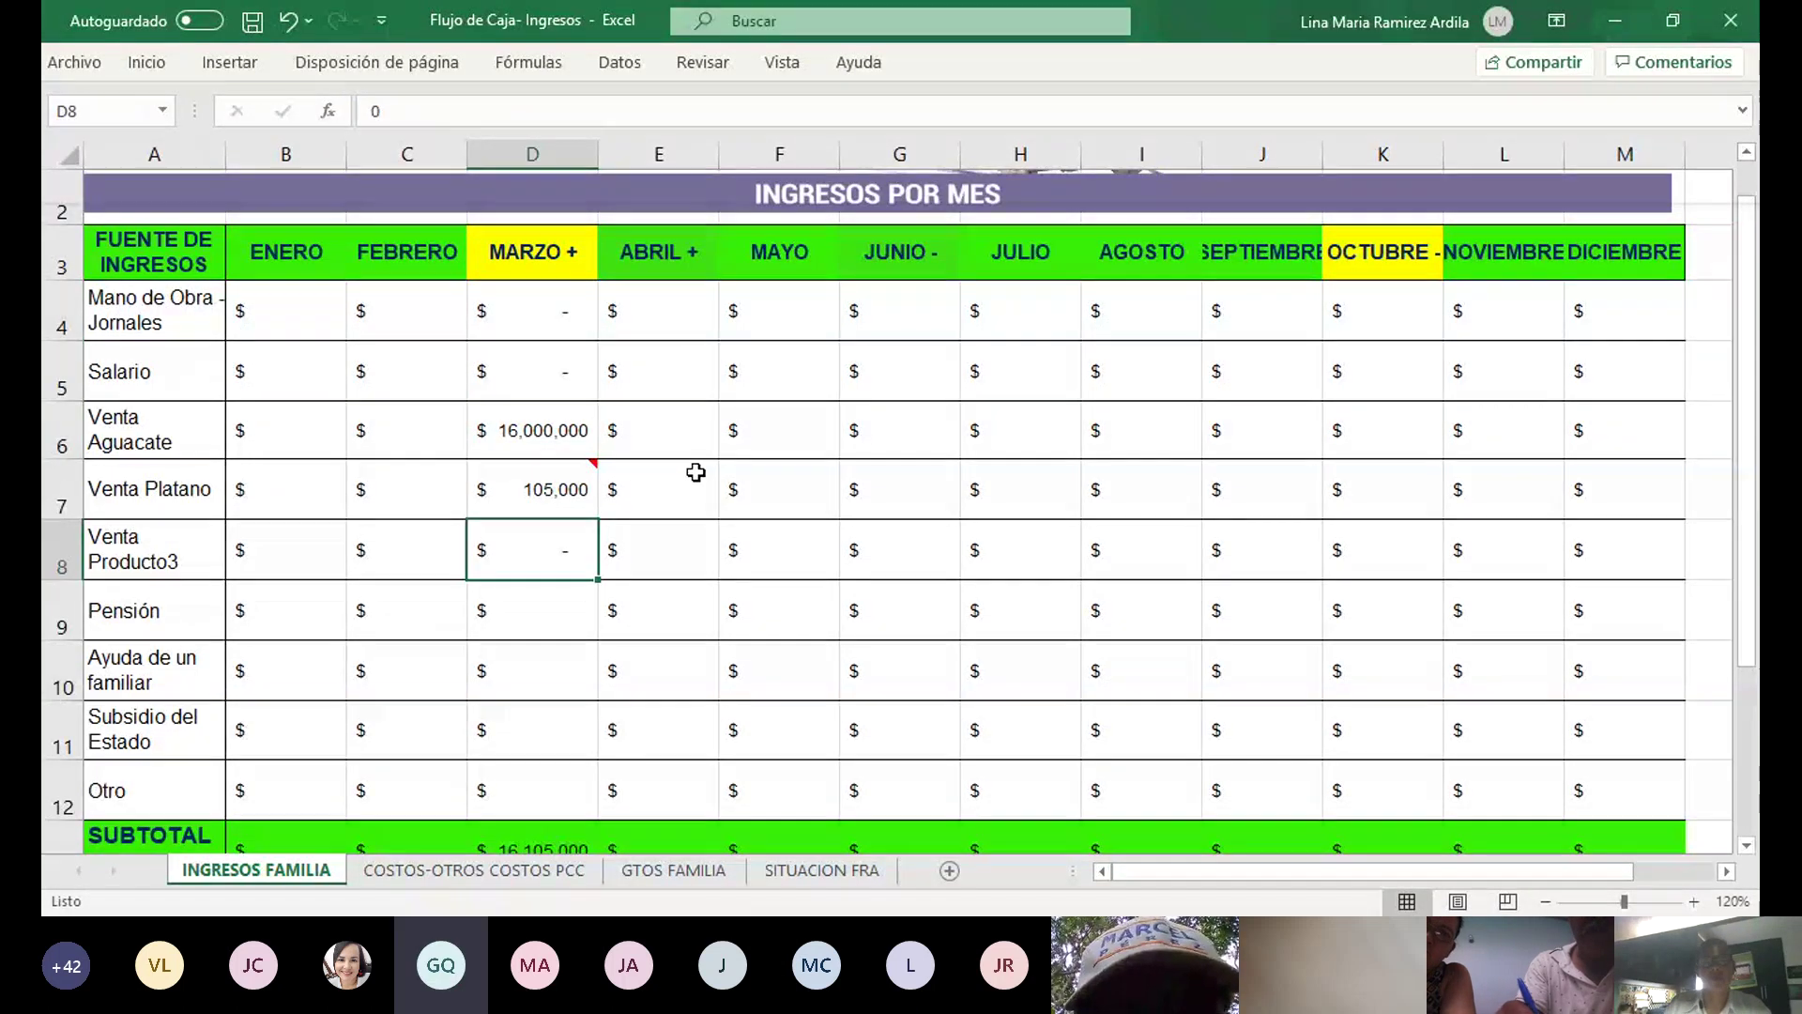
key(Down)
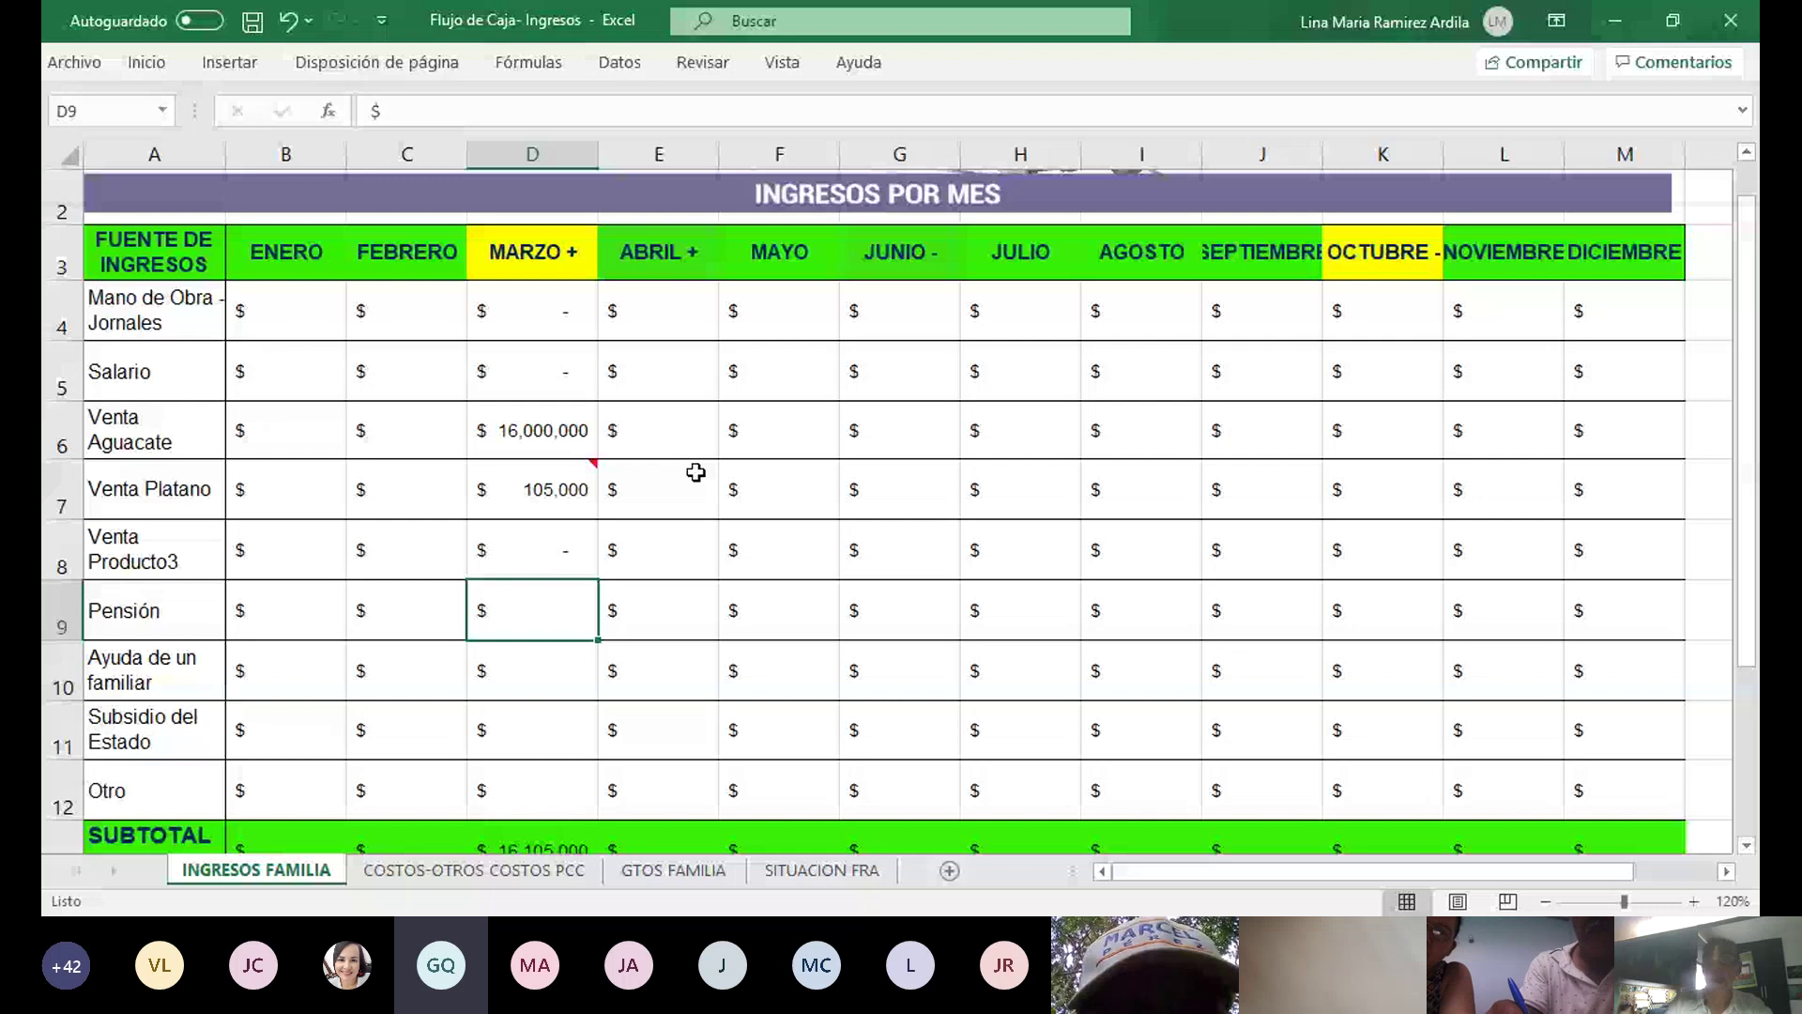
Enter the formula =1*40000 as the March income for Mano de Obra - Jornales in cell D4
key(Up)
key(Up)
key(Up)
key(Up)
key(Up)
text(=)
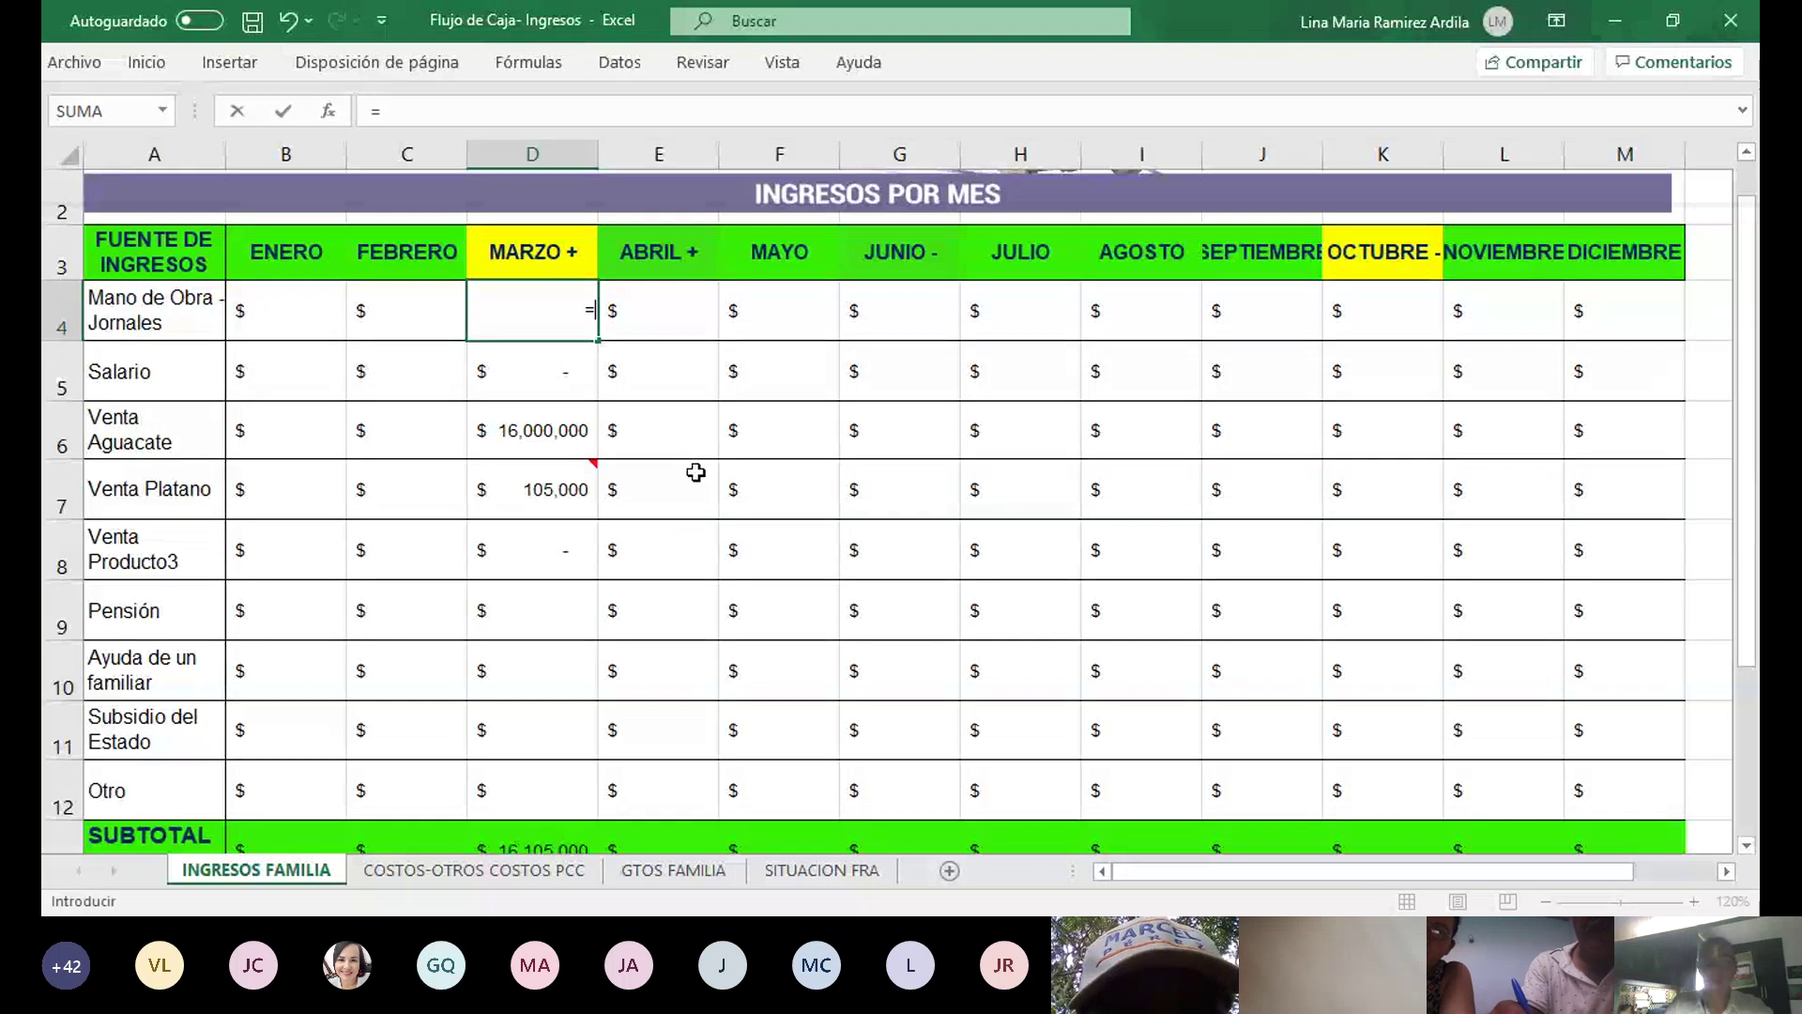
text(1)
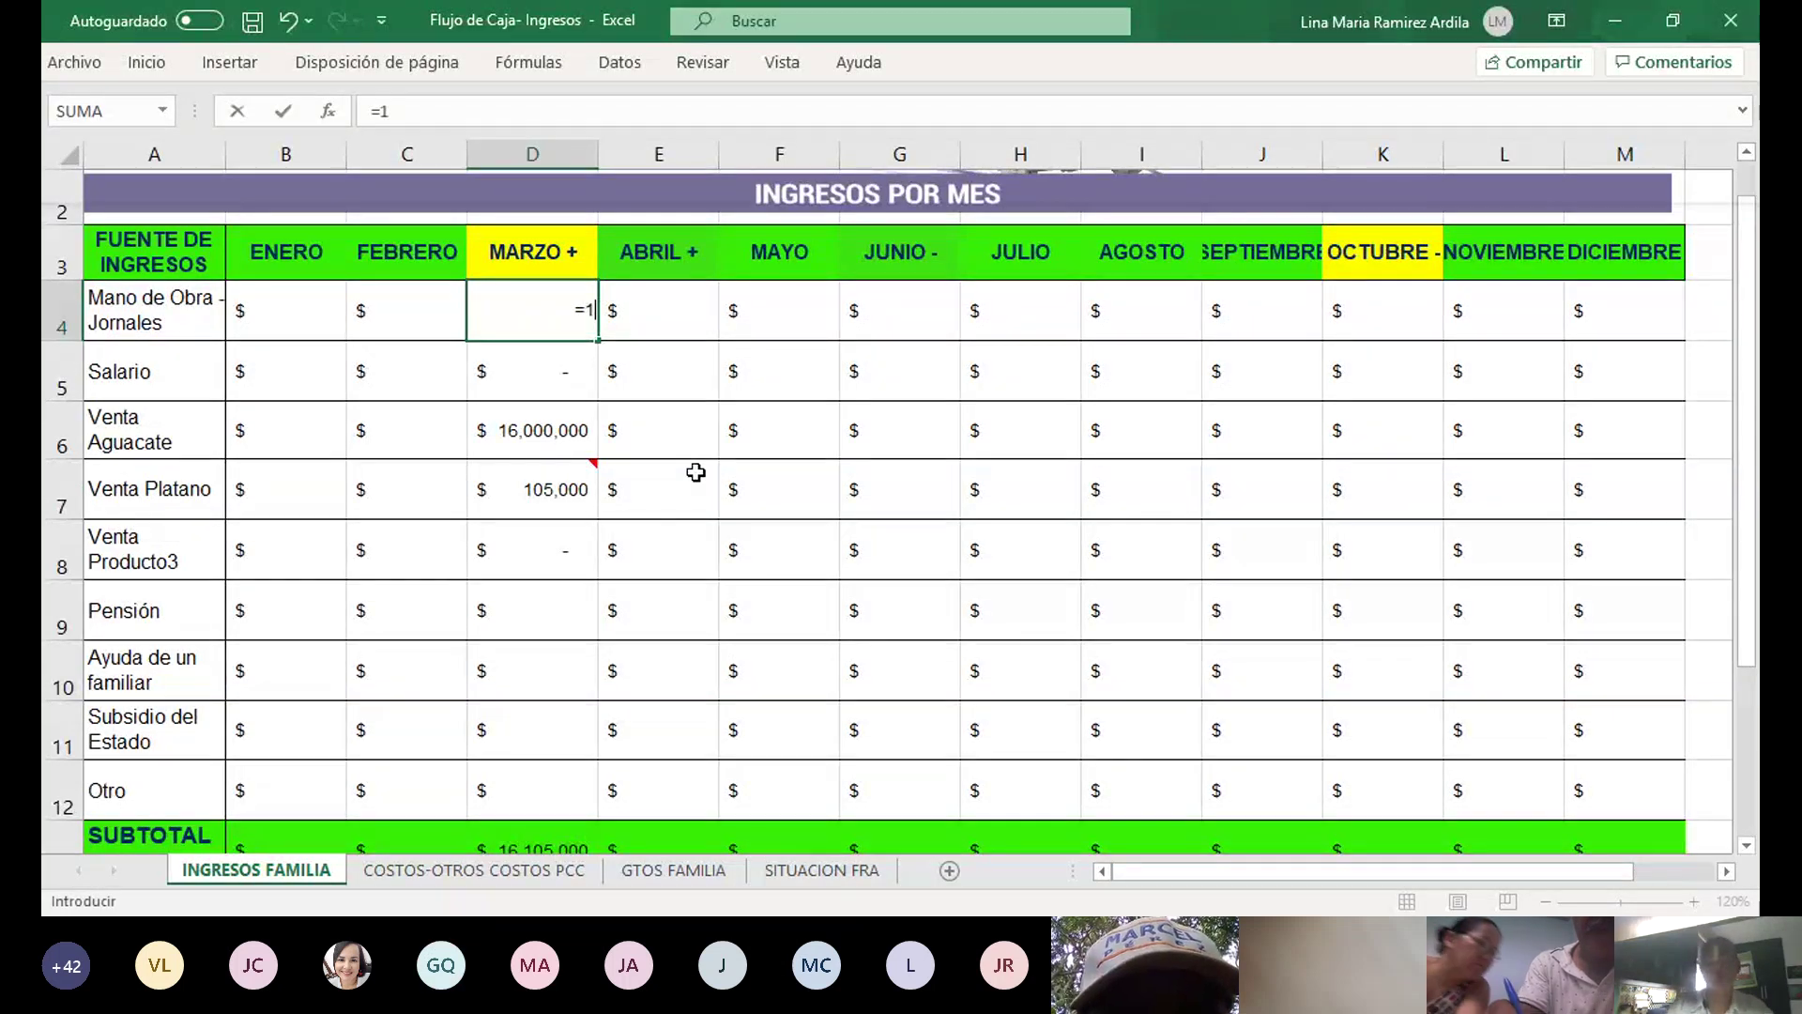
text(*40000)
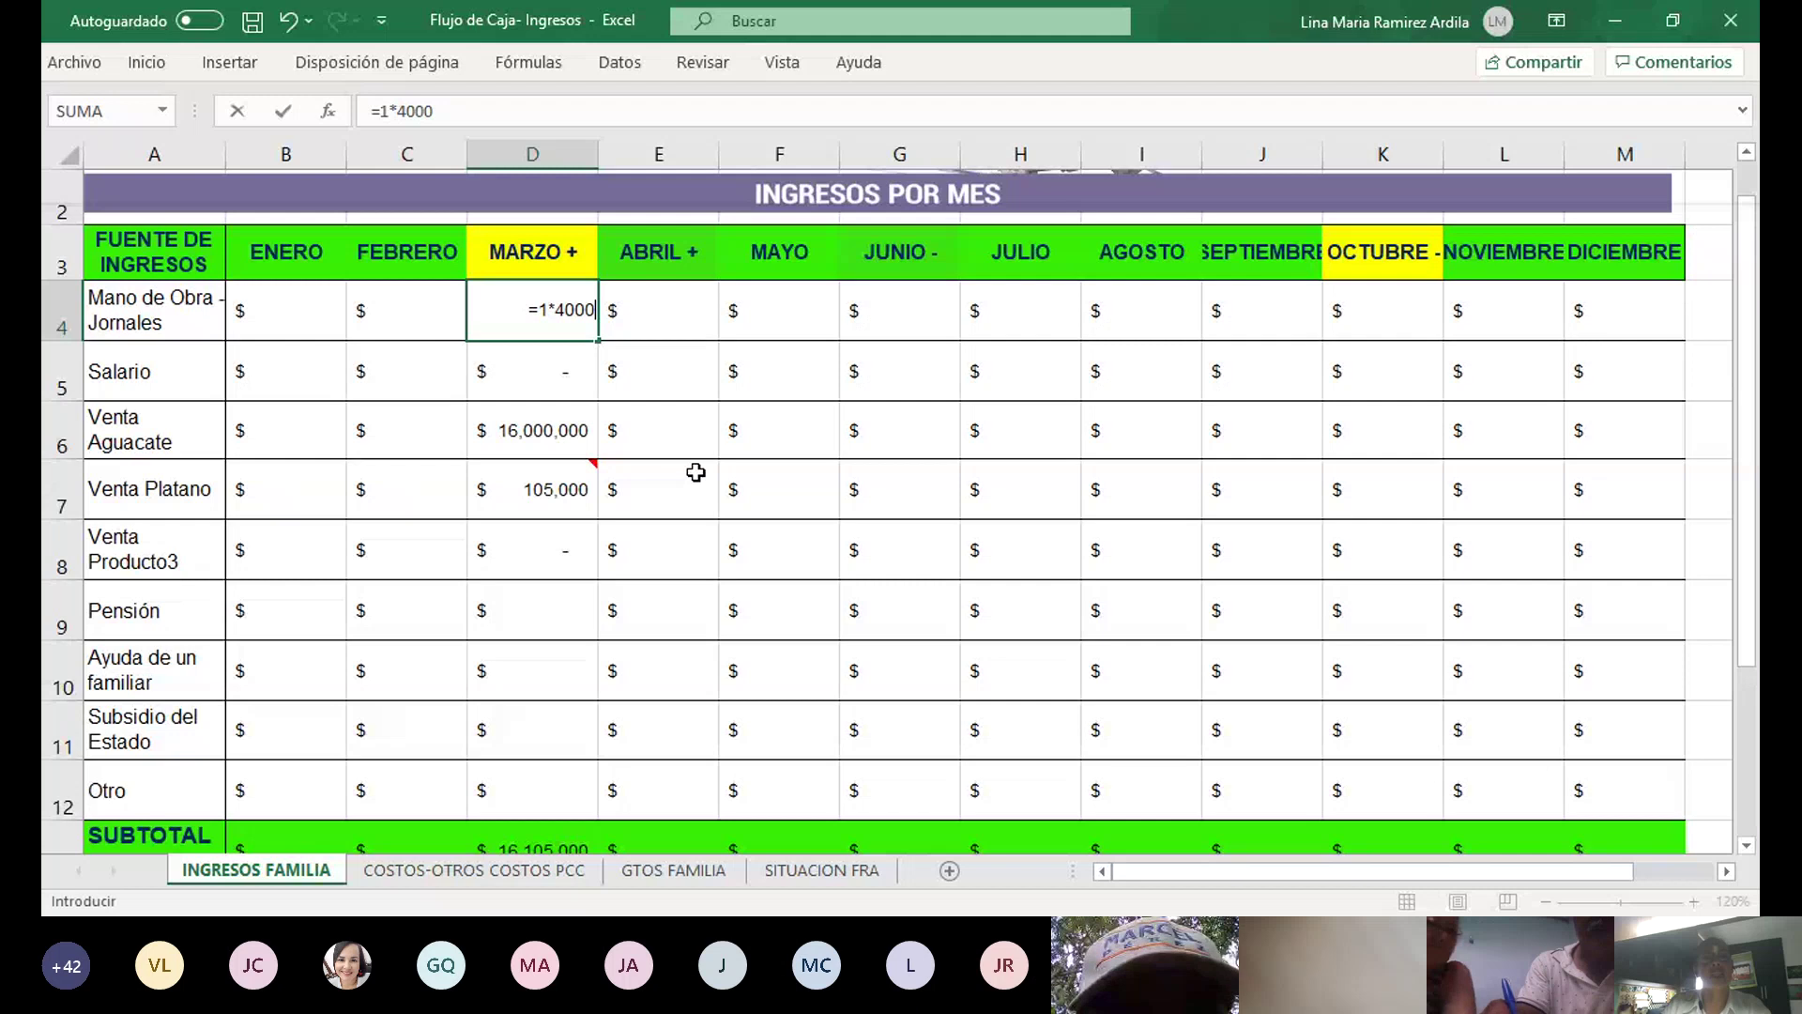
key(Return)
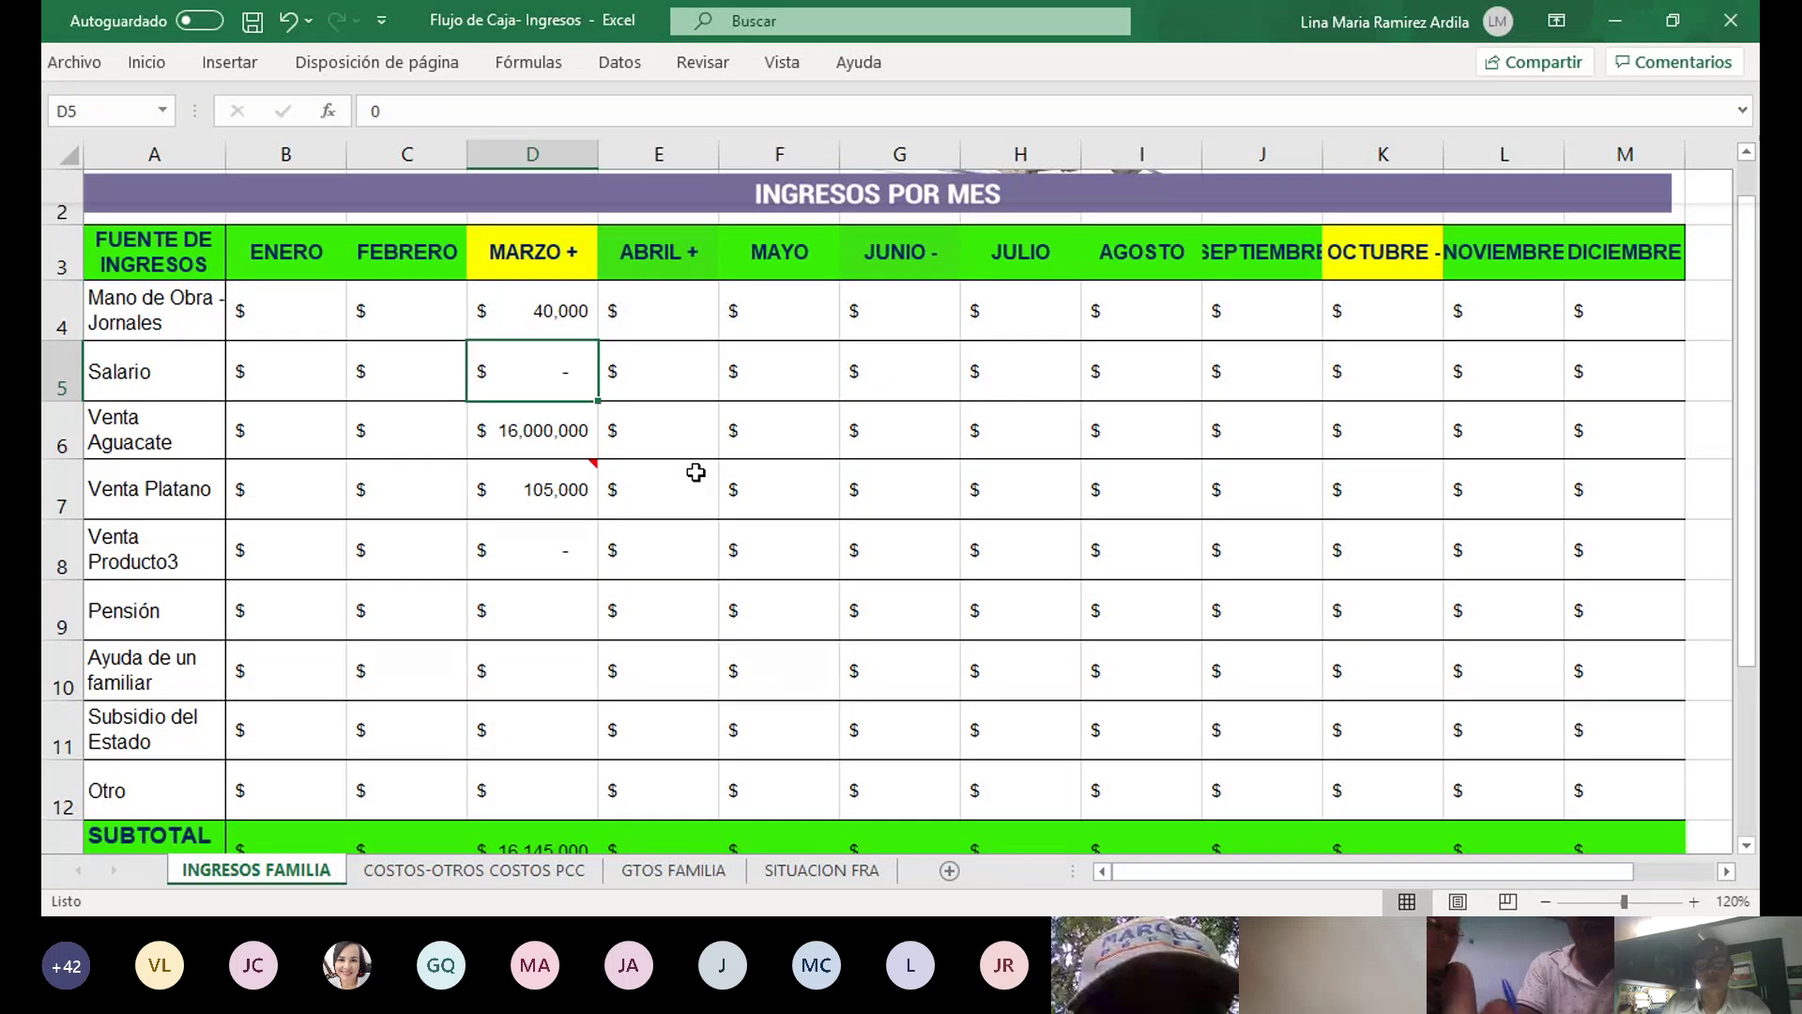
Enter 0 as the March income for Pensión in cell D9
key(Down)
key(Down)
key(Down)
key(Down)
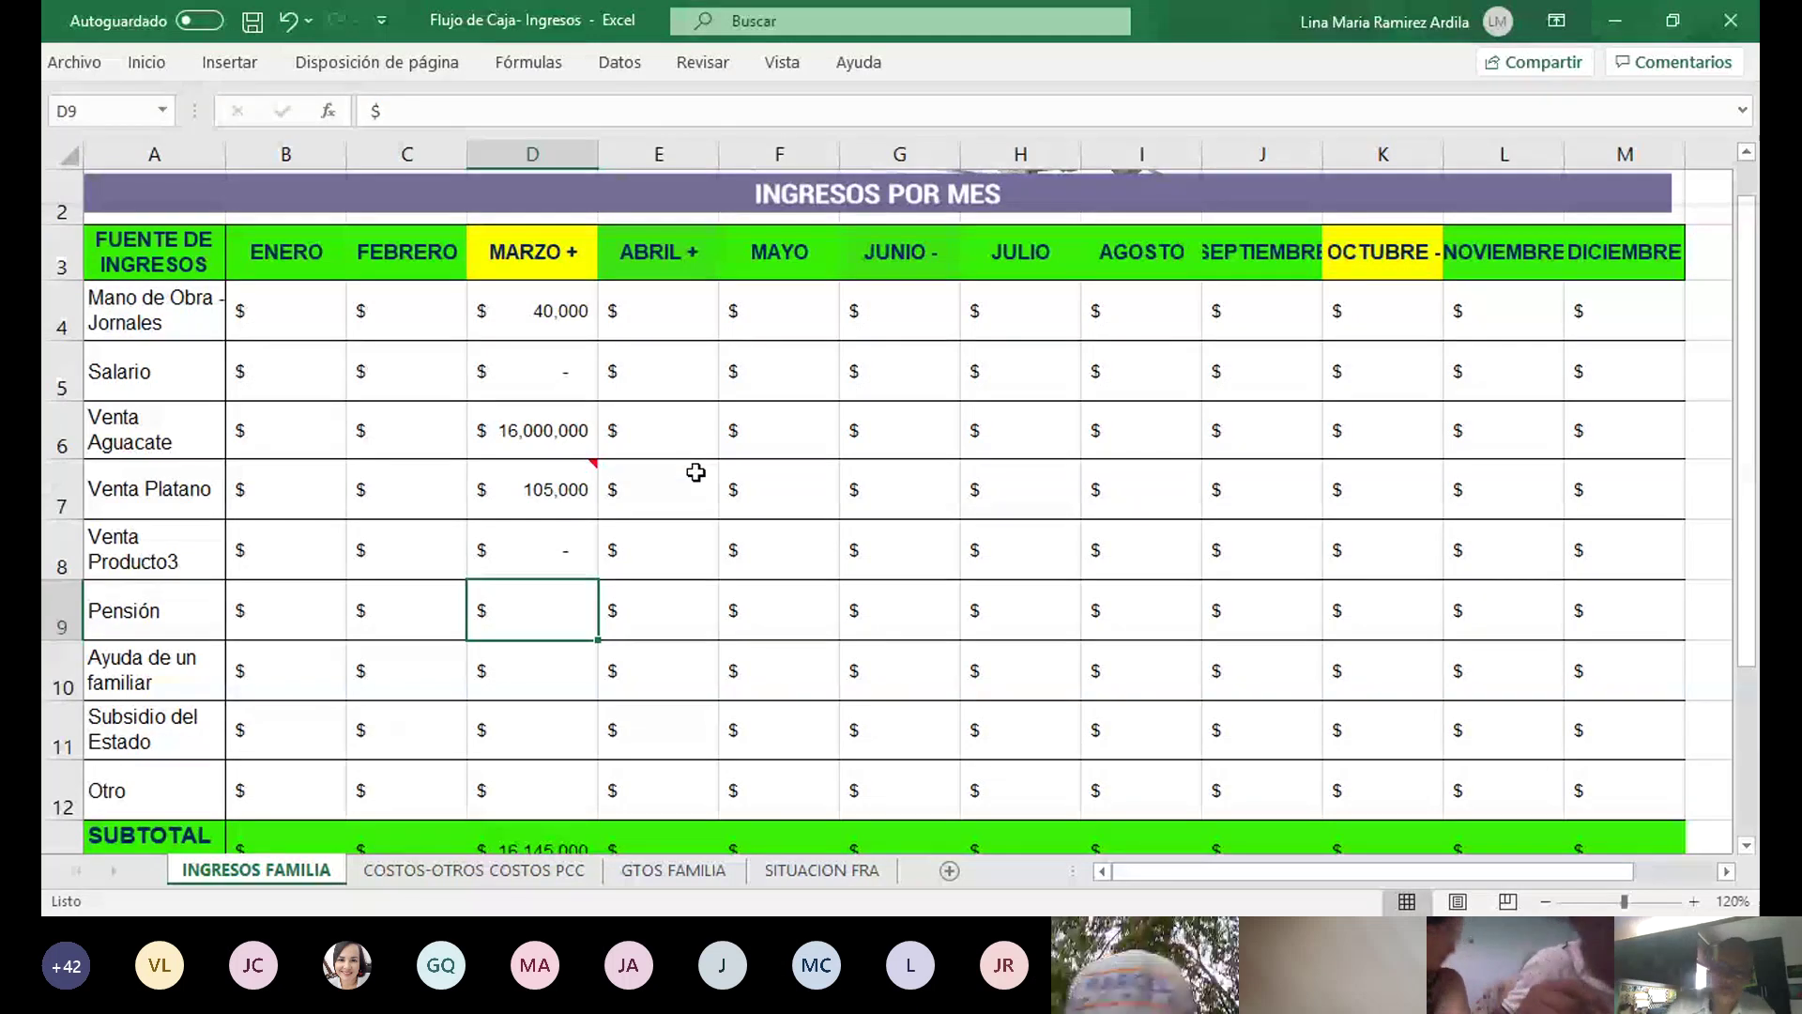
text(0)
key(Return)
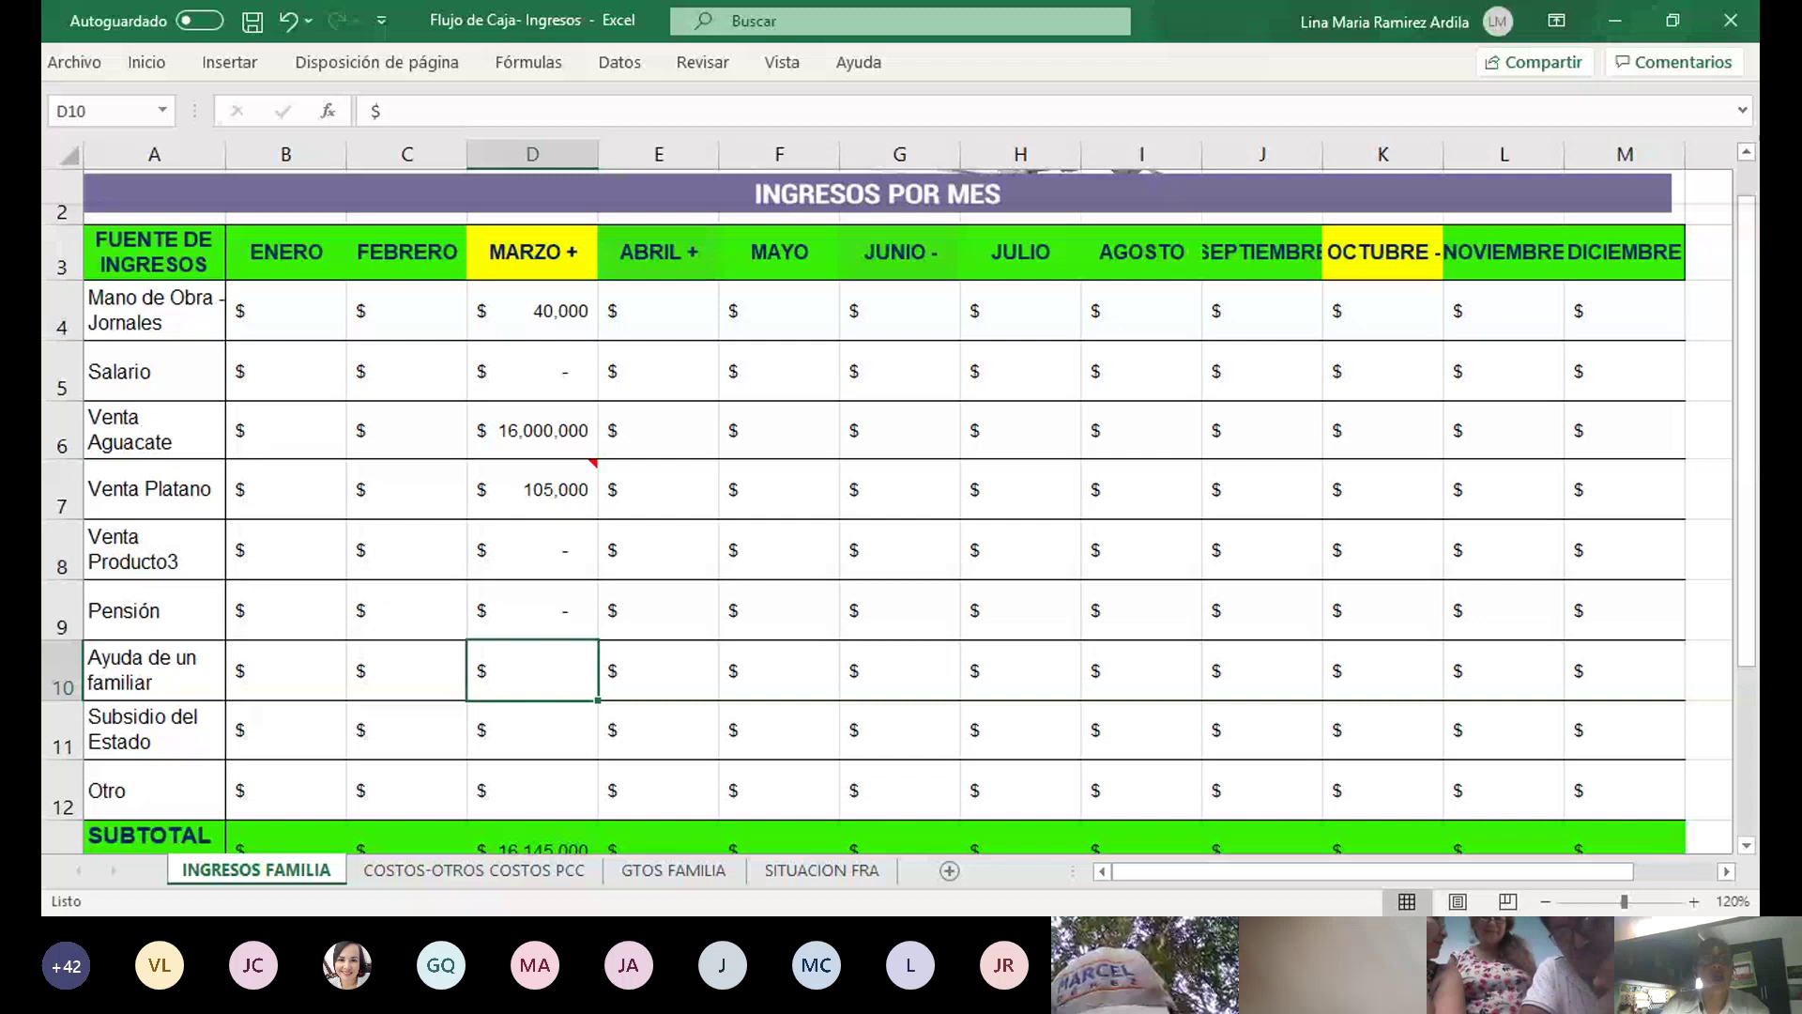
Enter =50000 as the March income for Ayuda de un familiar in cell D10
text(=5)
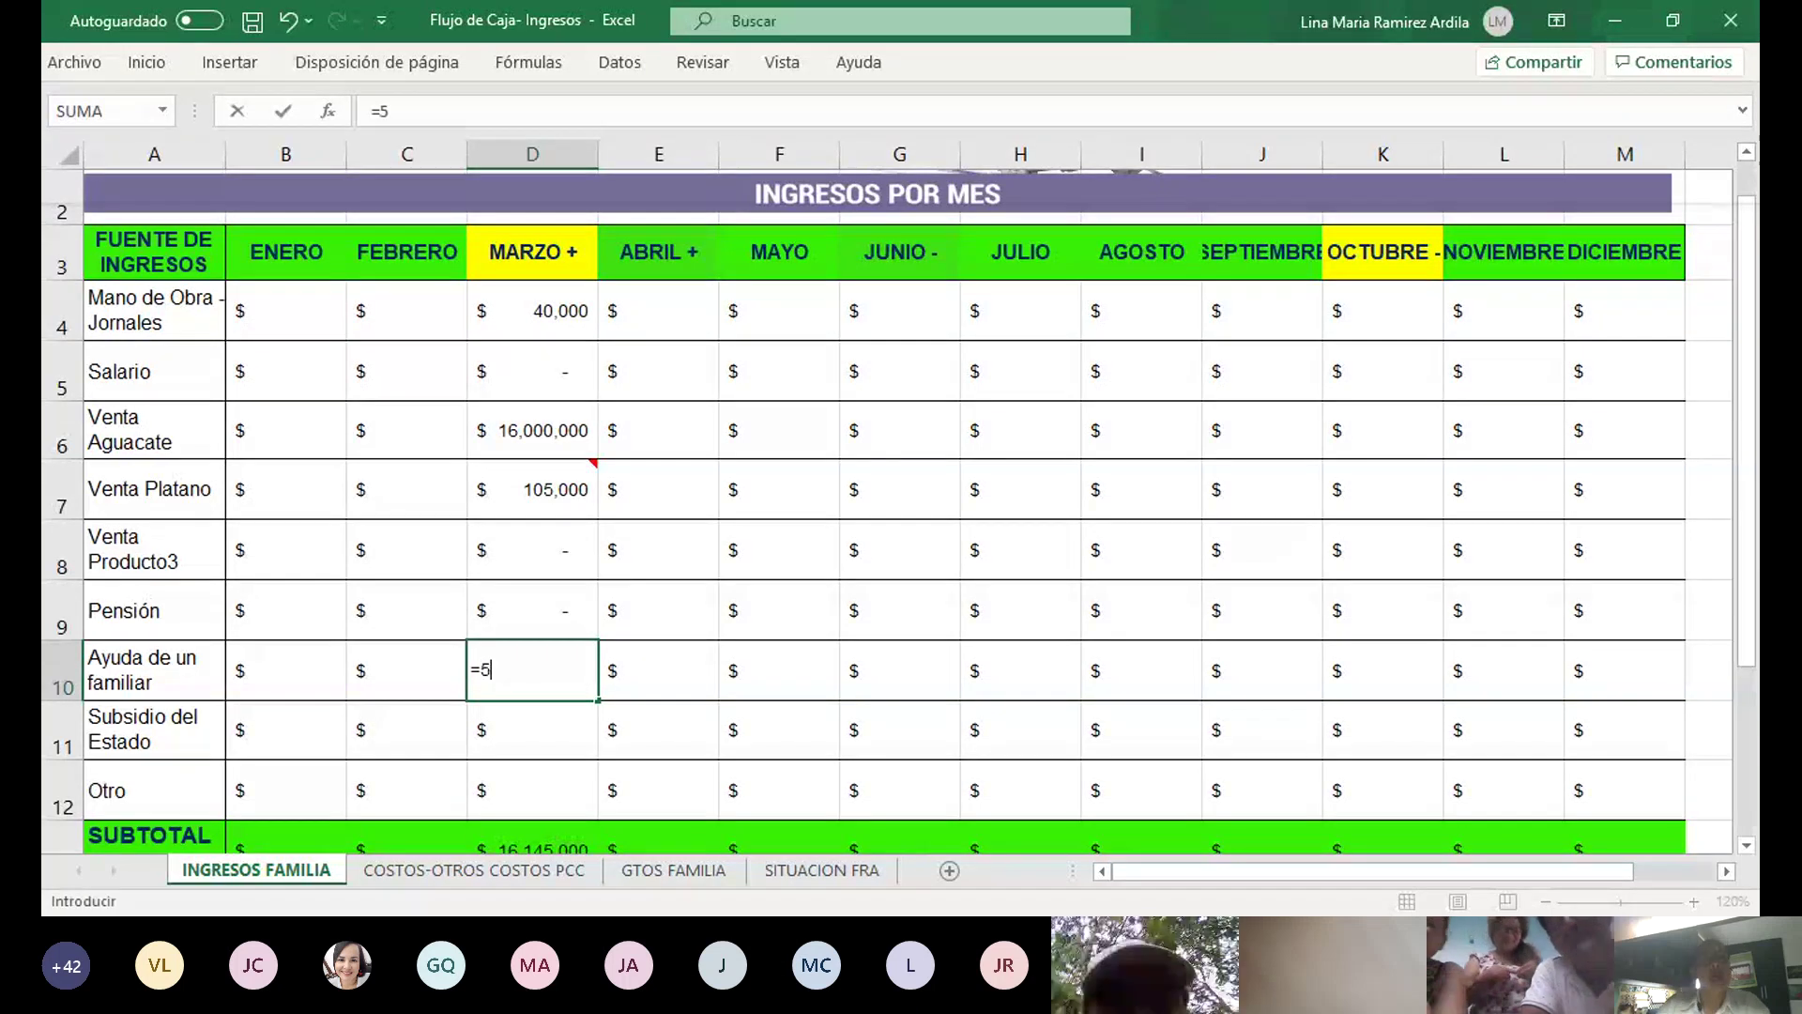
text(0000)
key(Return)
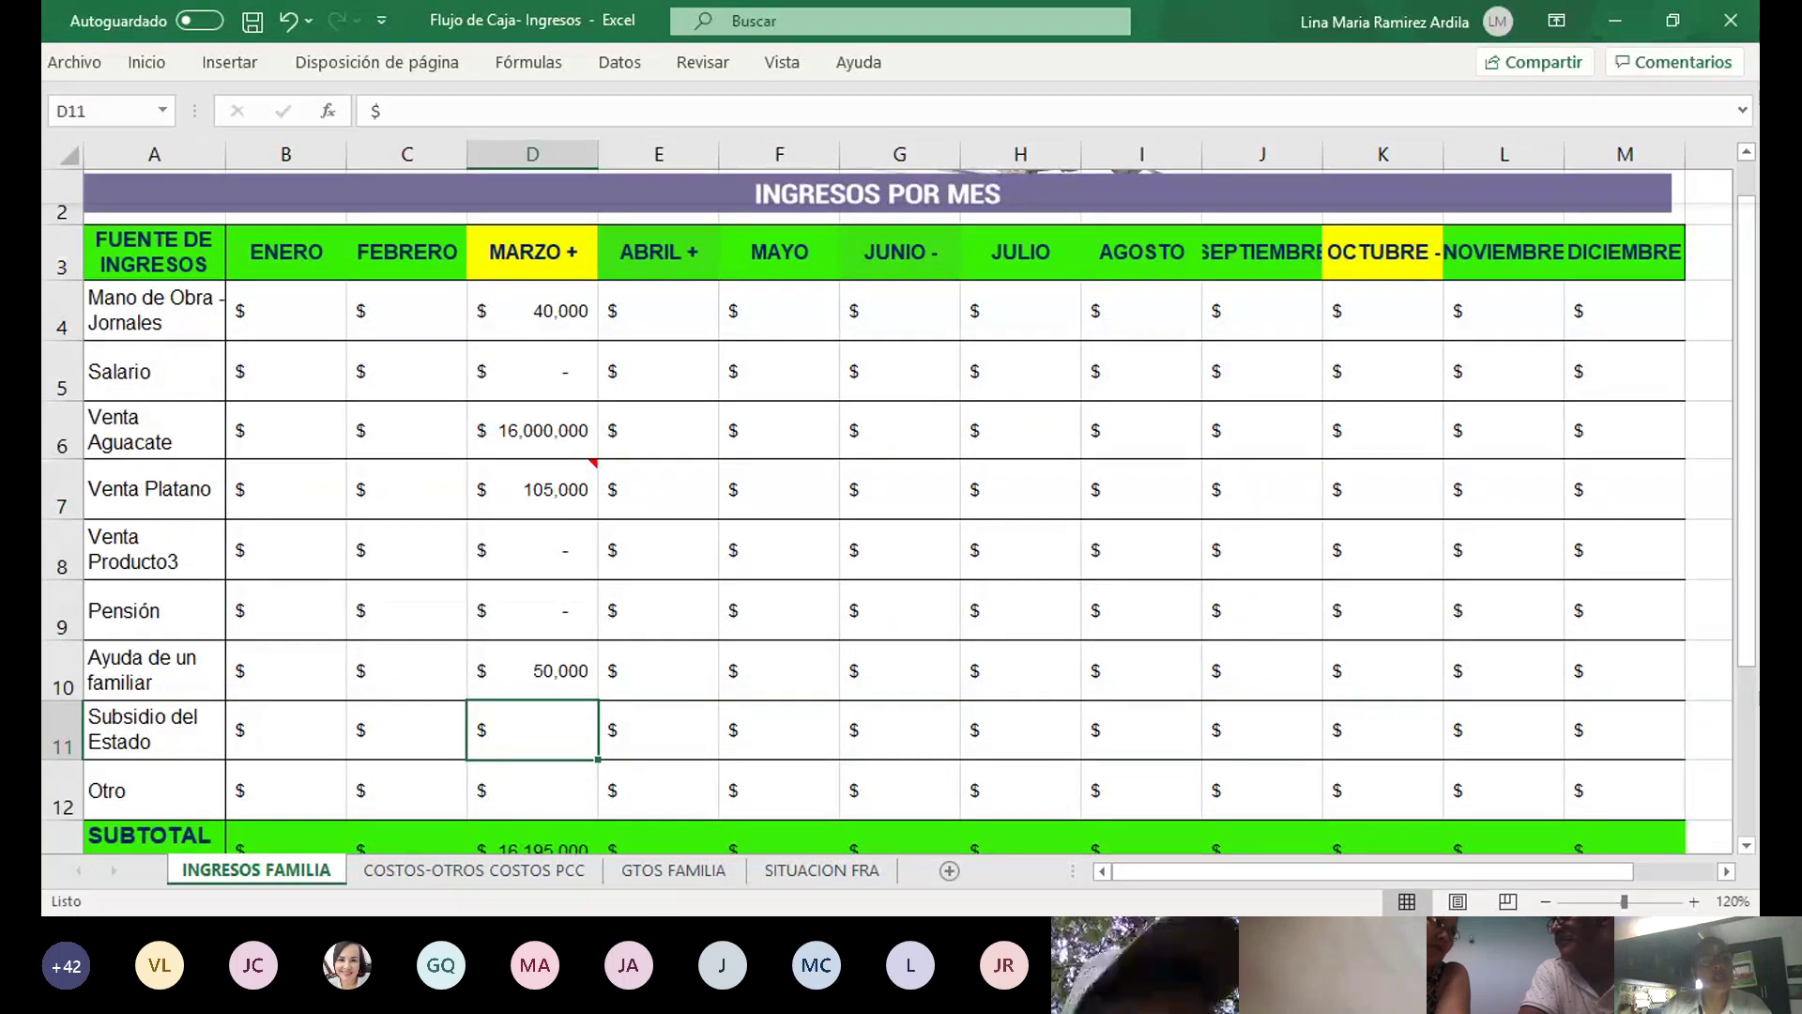
Check the March column down to its subtotal and enter 0 as the March Subsidio del Estado income in cell D11
click(532, 194)
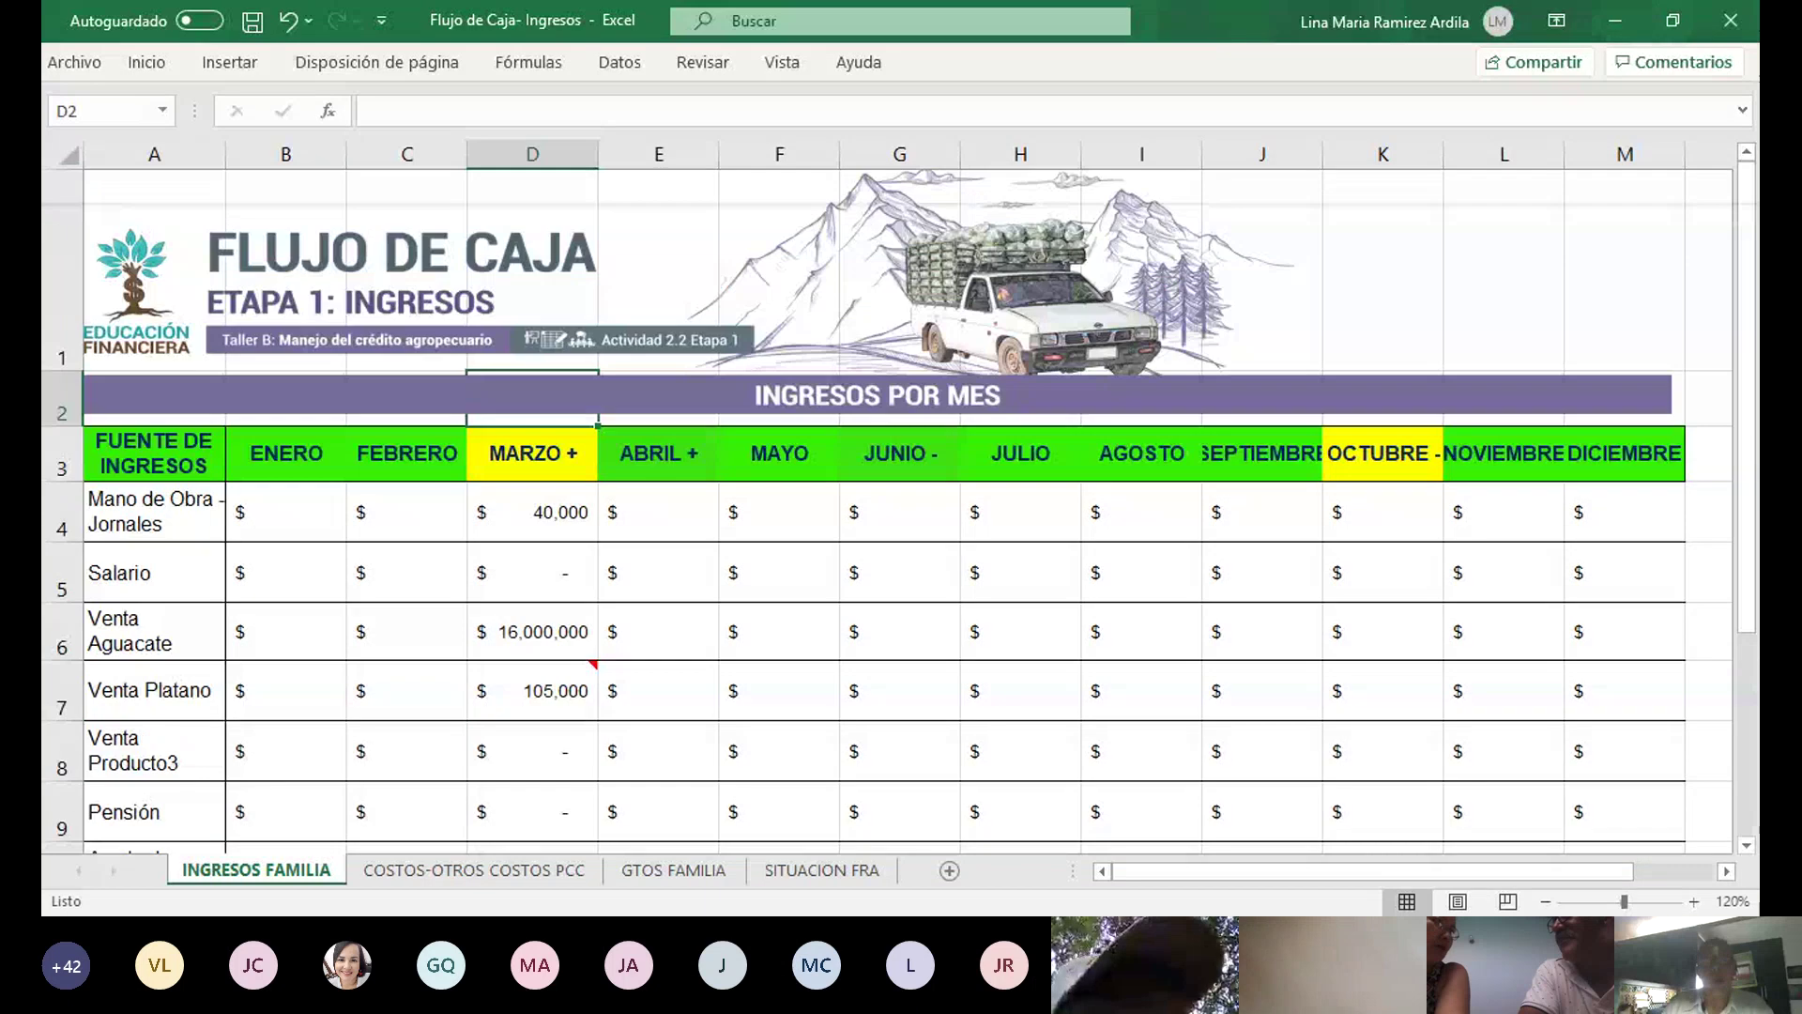
click(532, 453)
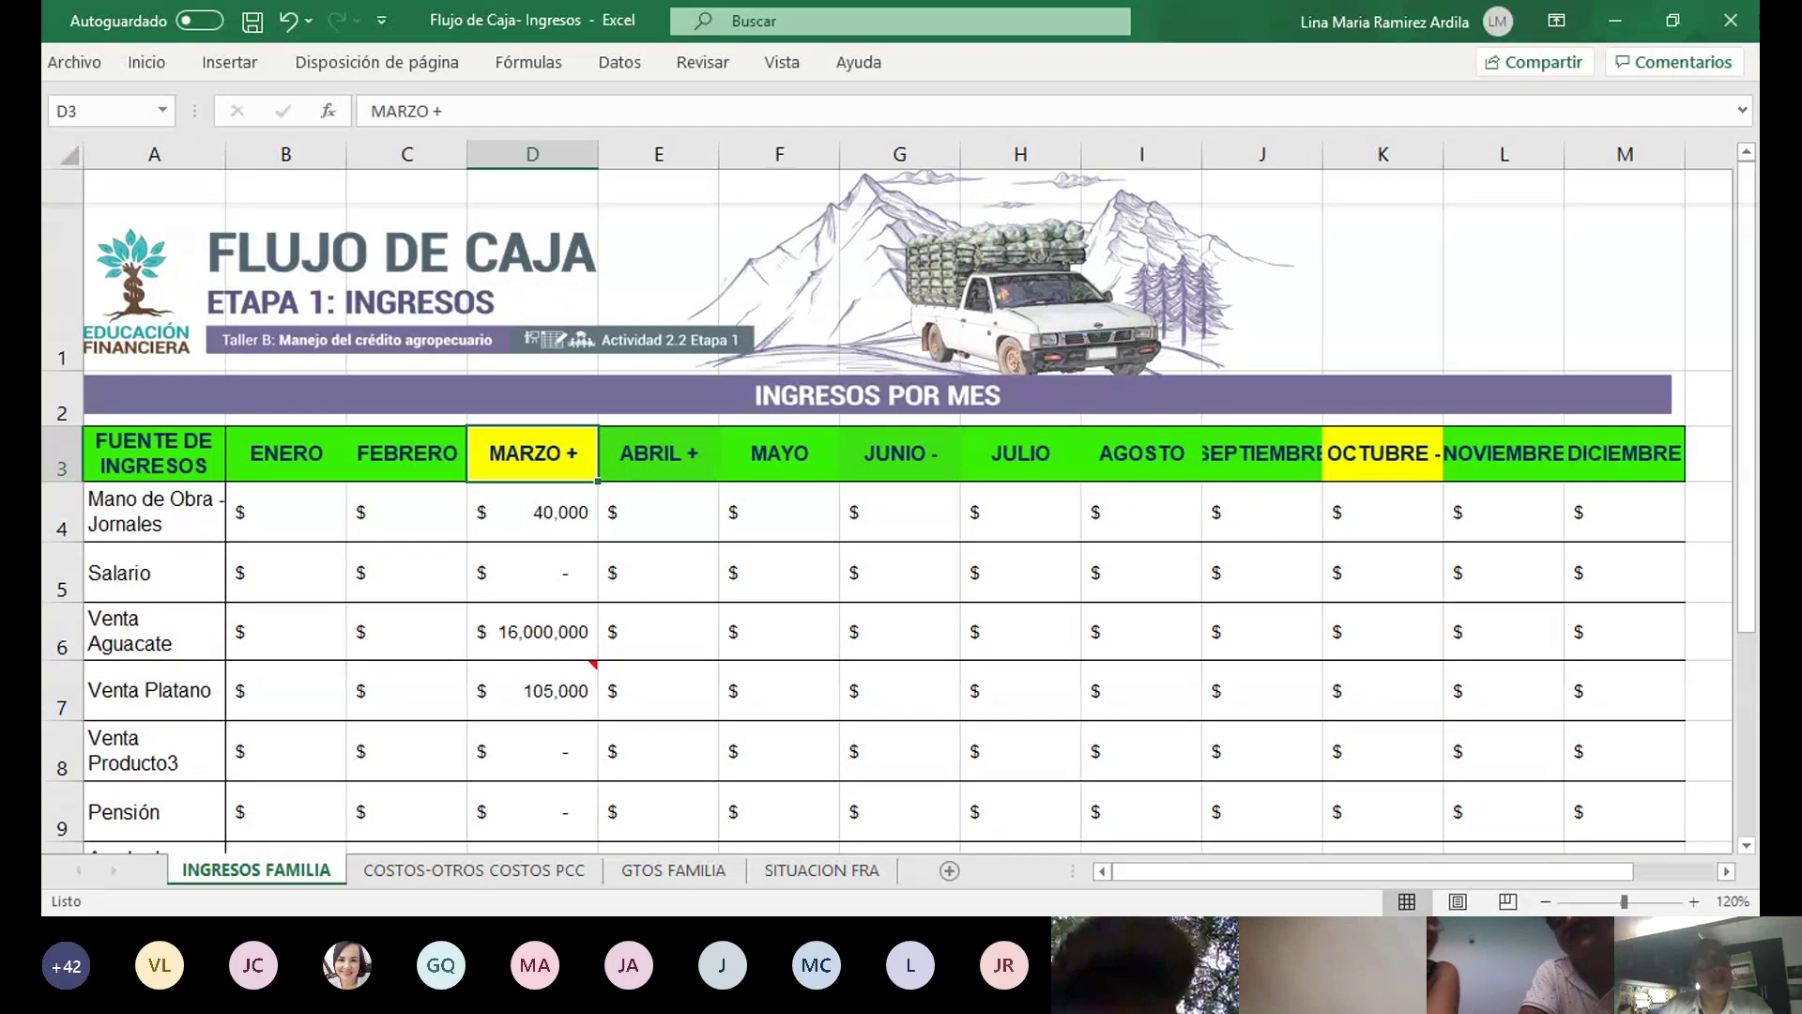
scroll(886, 507, down, 1)
click(533, 740)
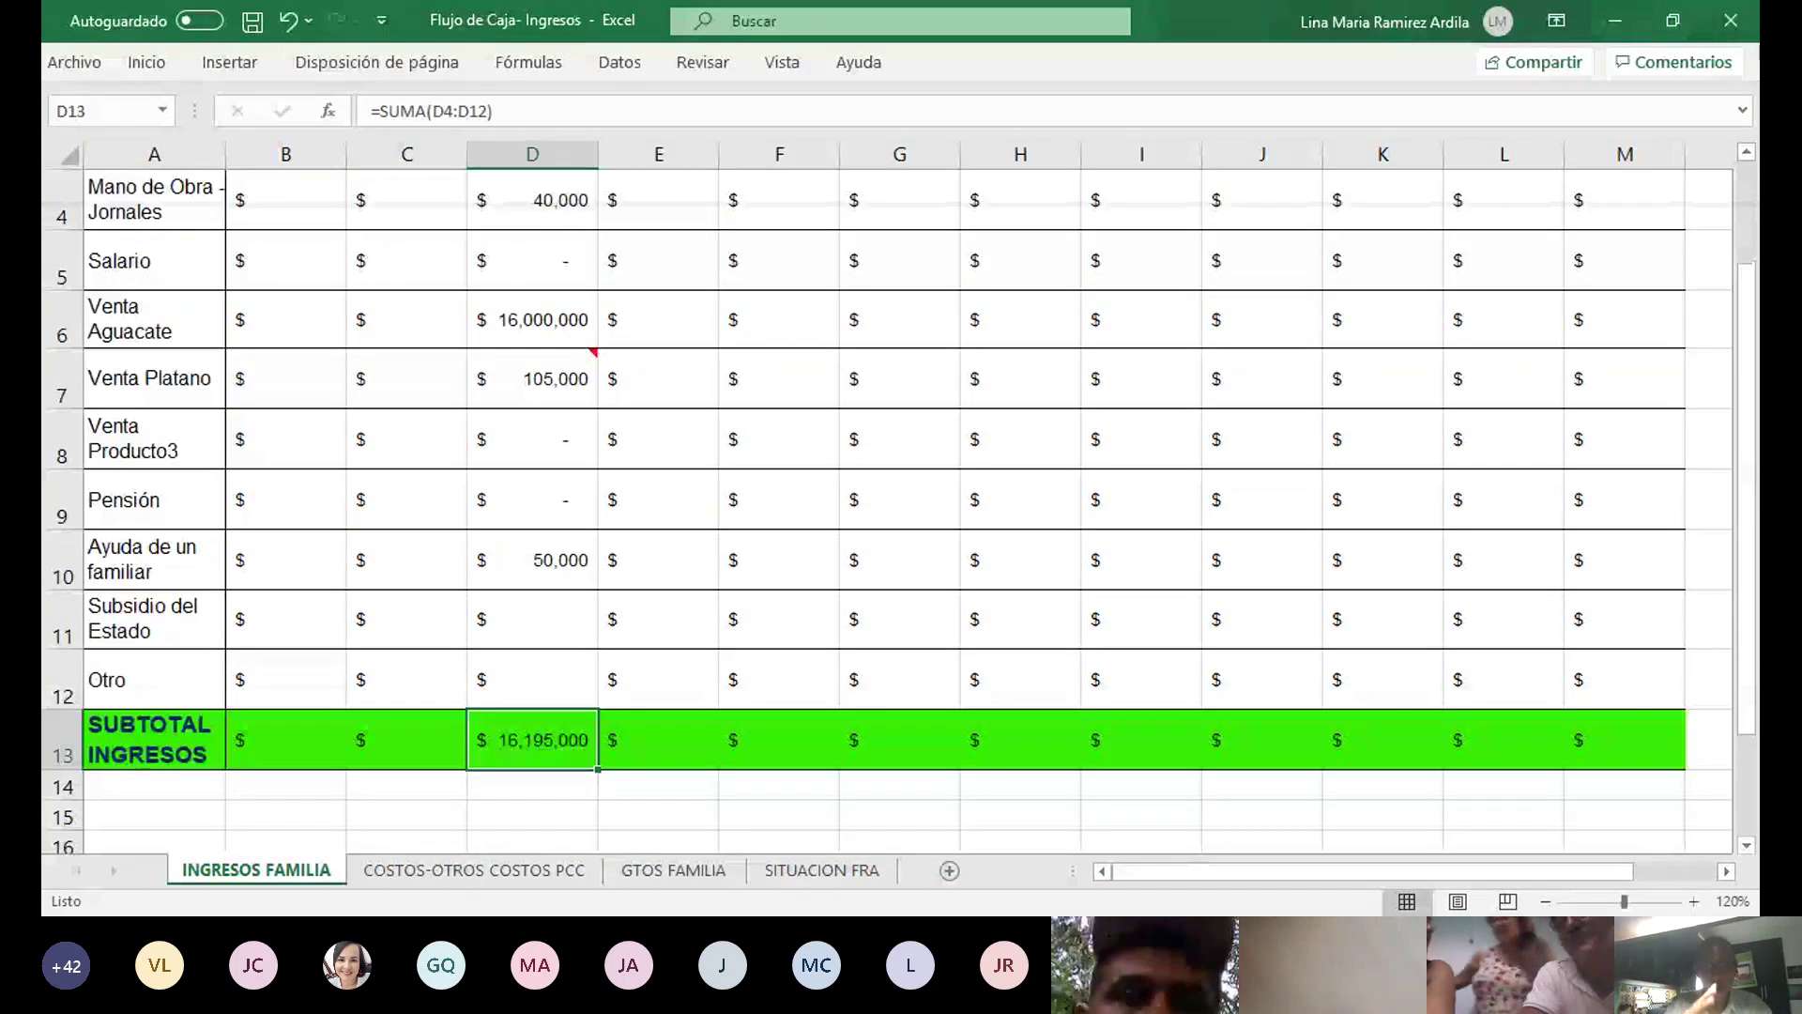
click(532, 619)
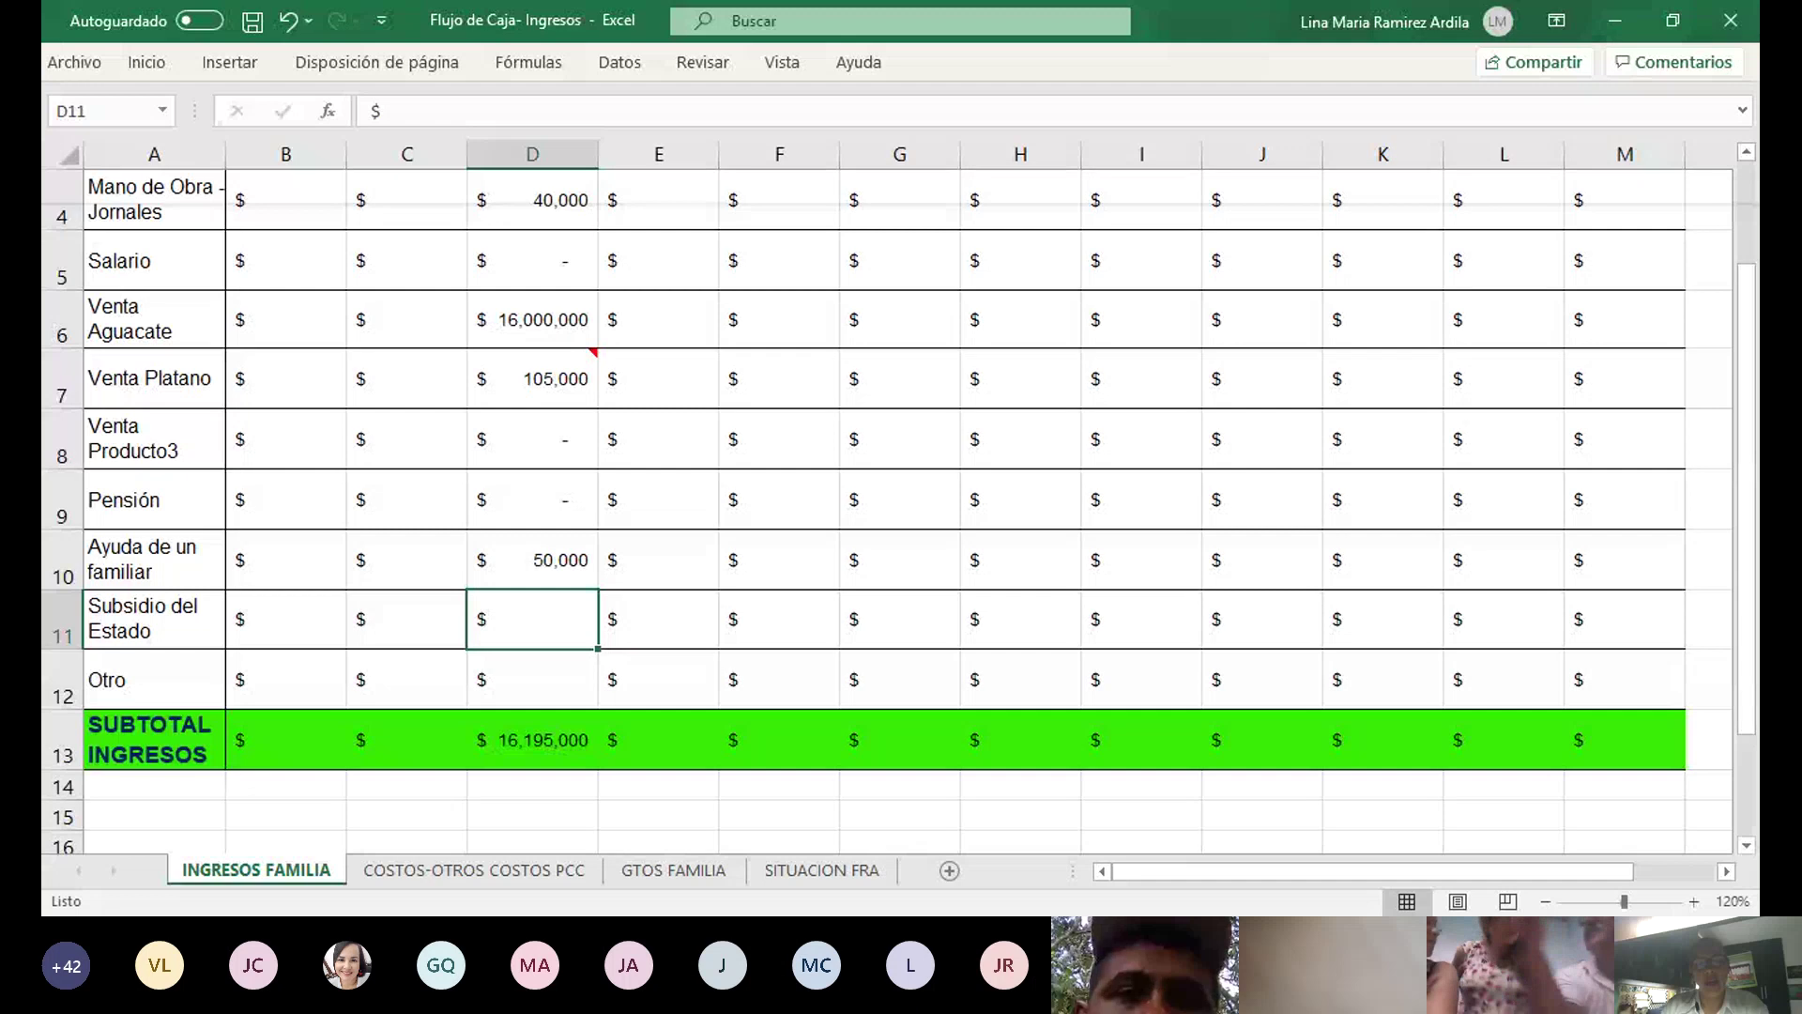
text(0)
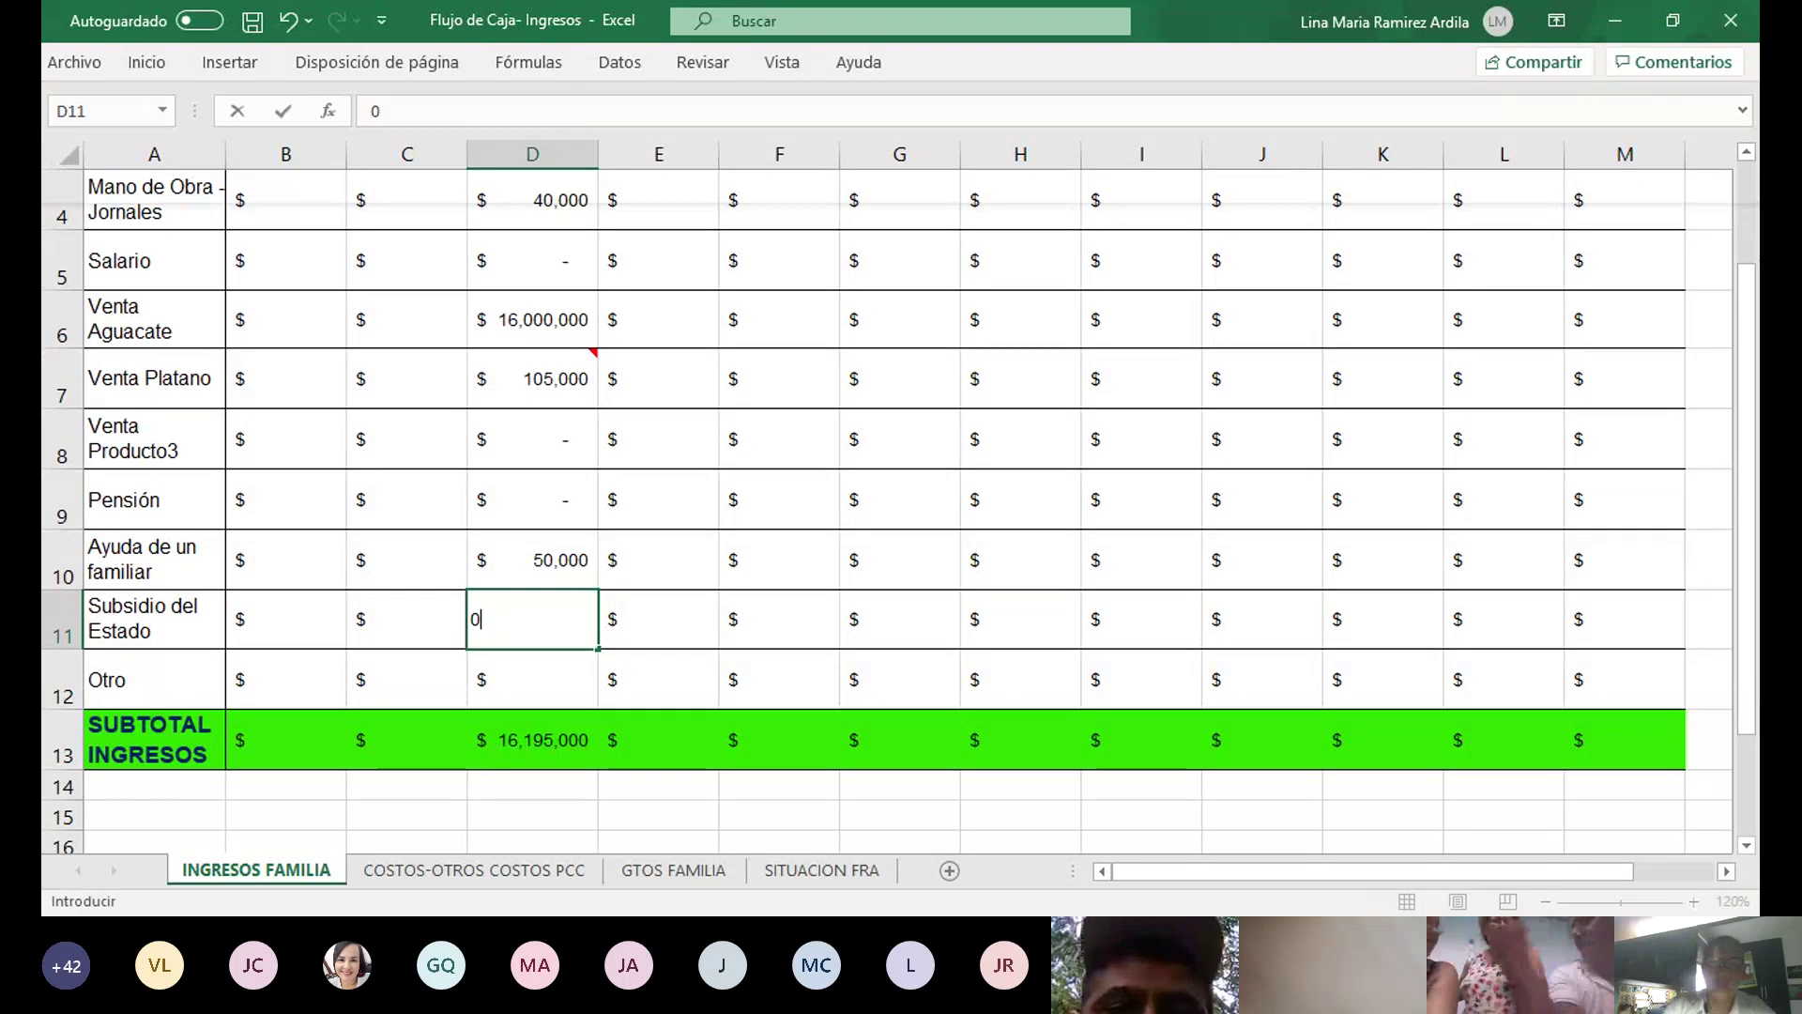
key(Return)
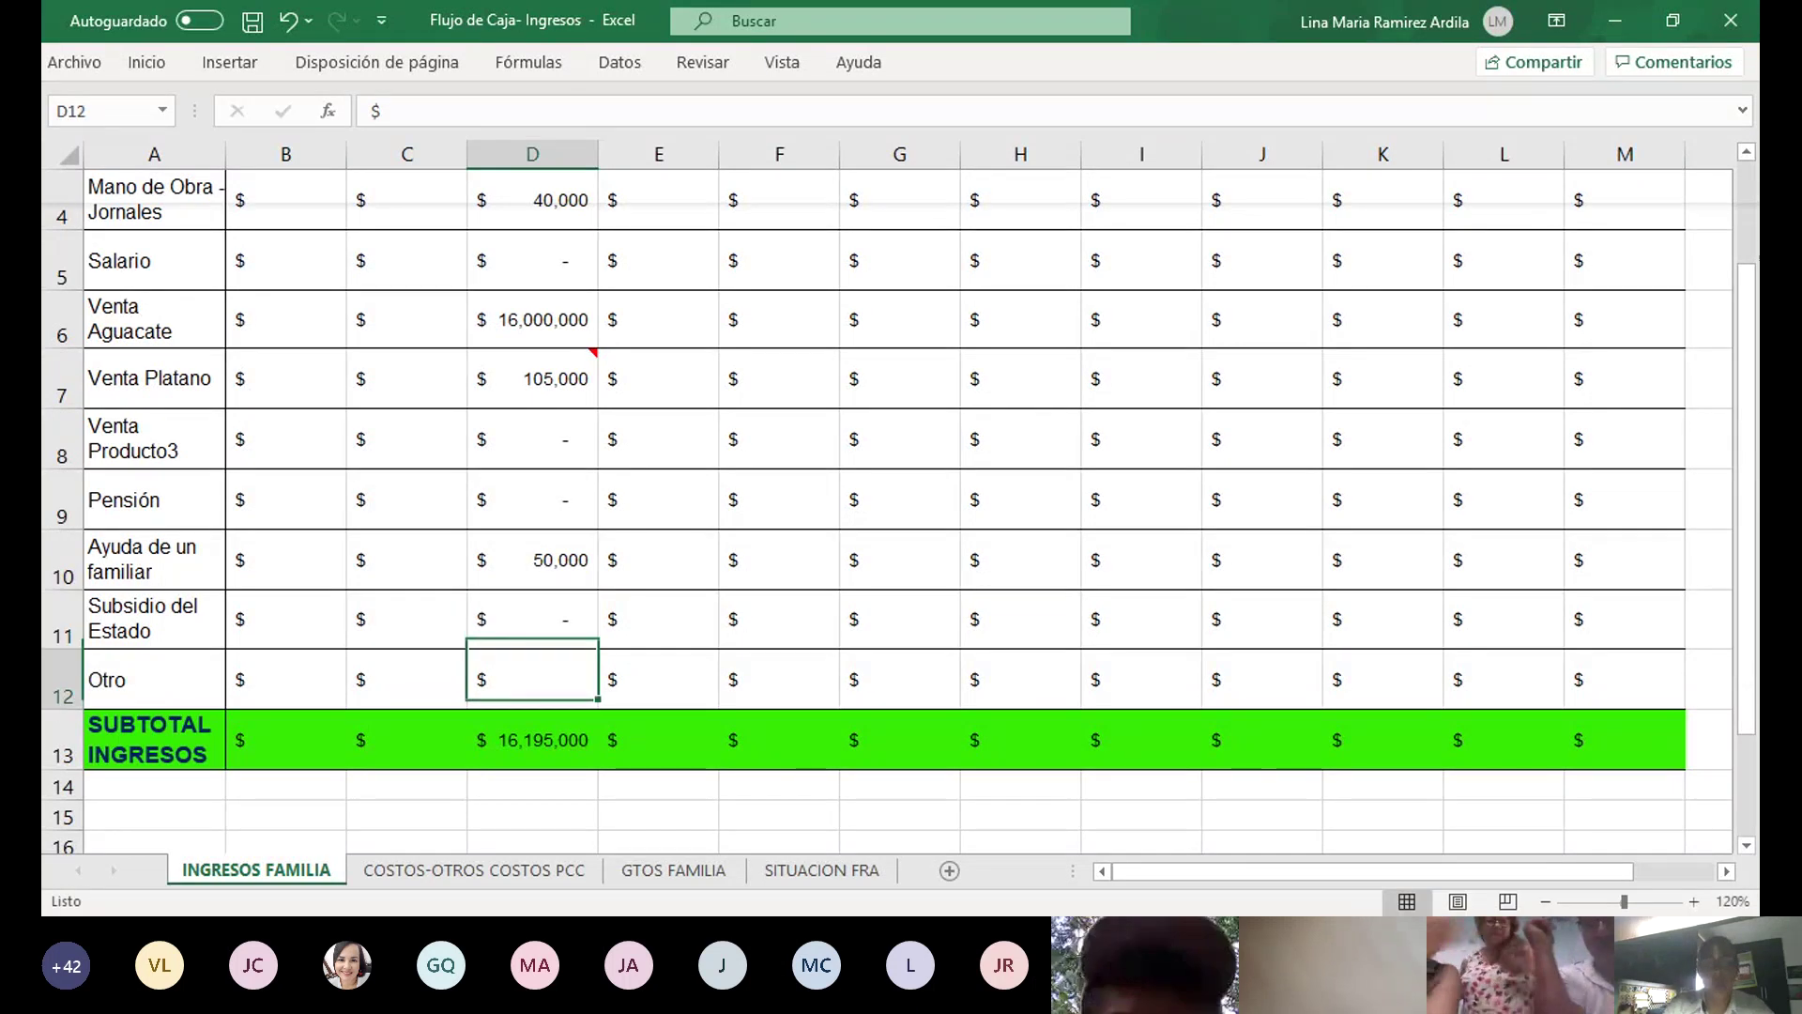
Enter =80000 as the April income for Subsidio del Estado in cell E11
click(532, 619)
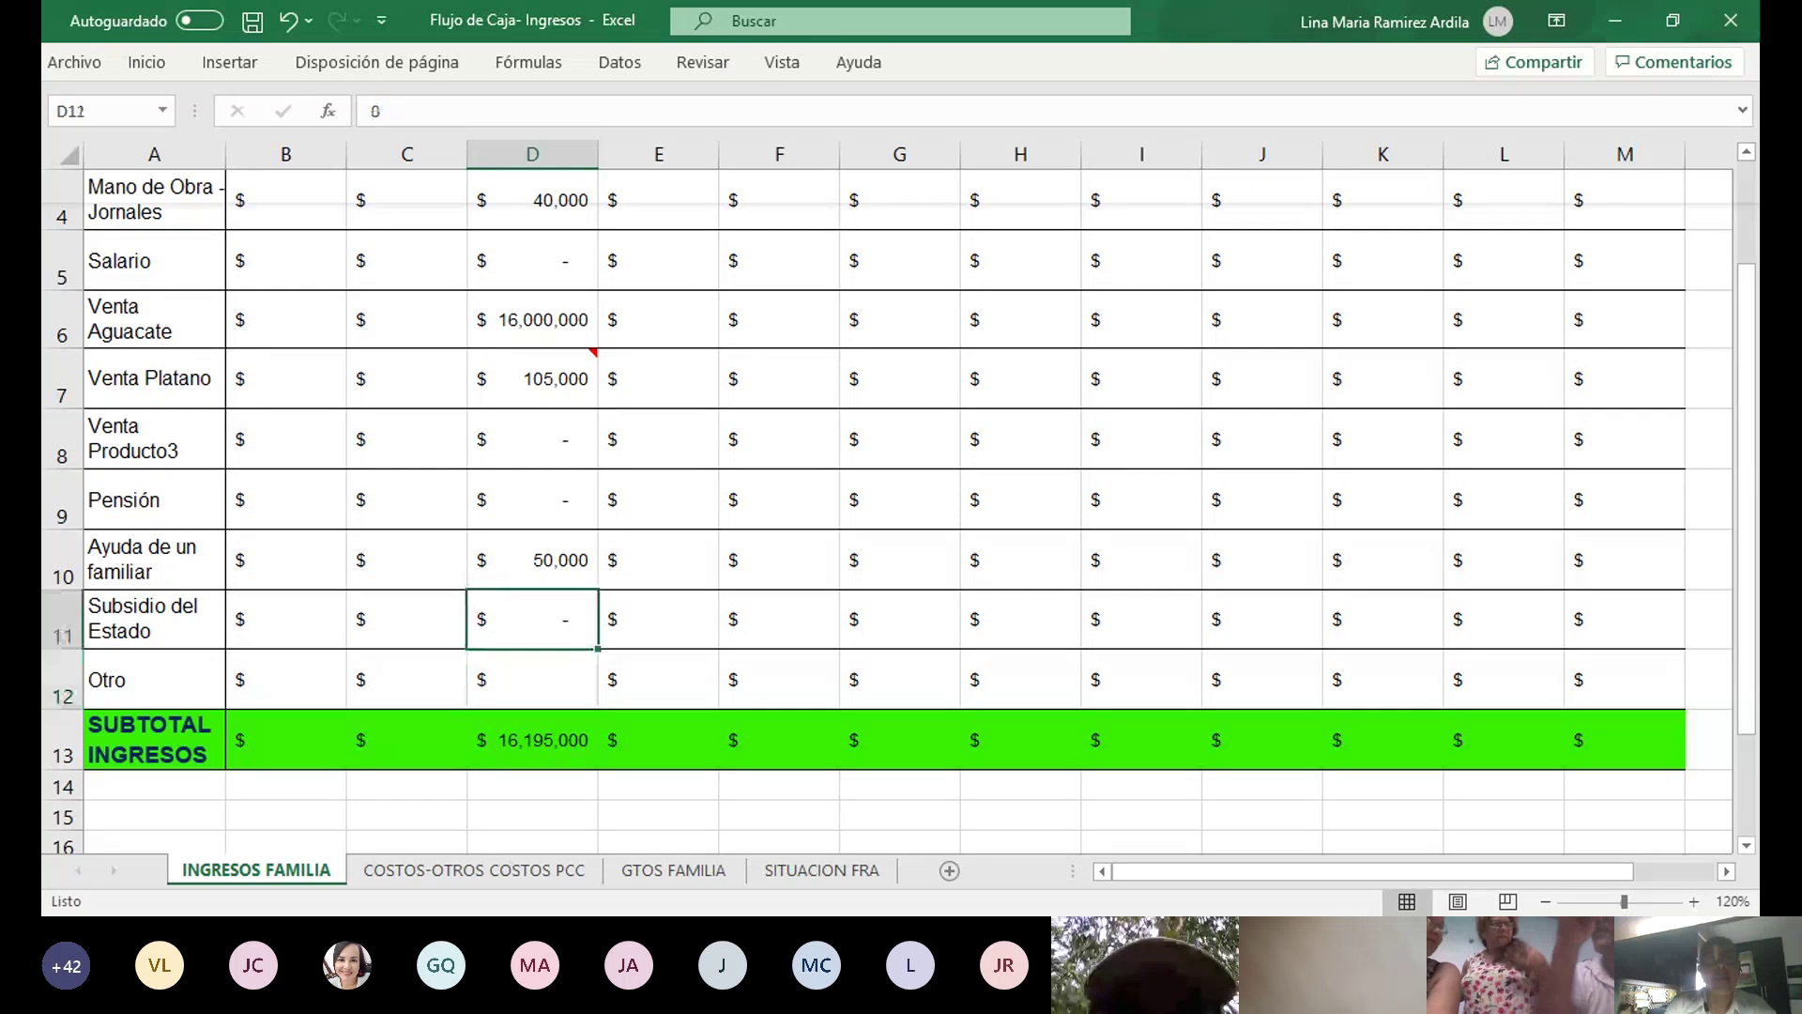
click(658, 619)
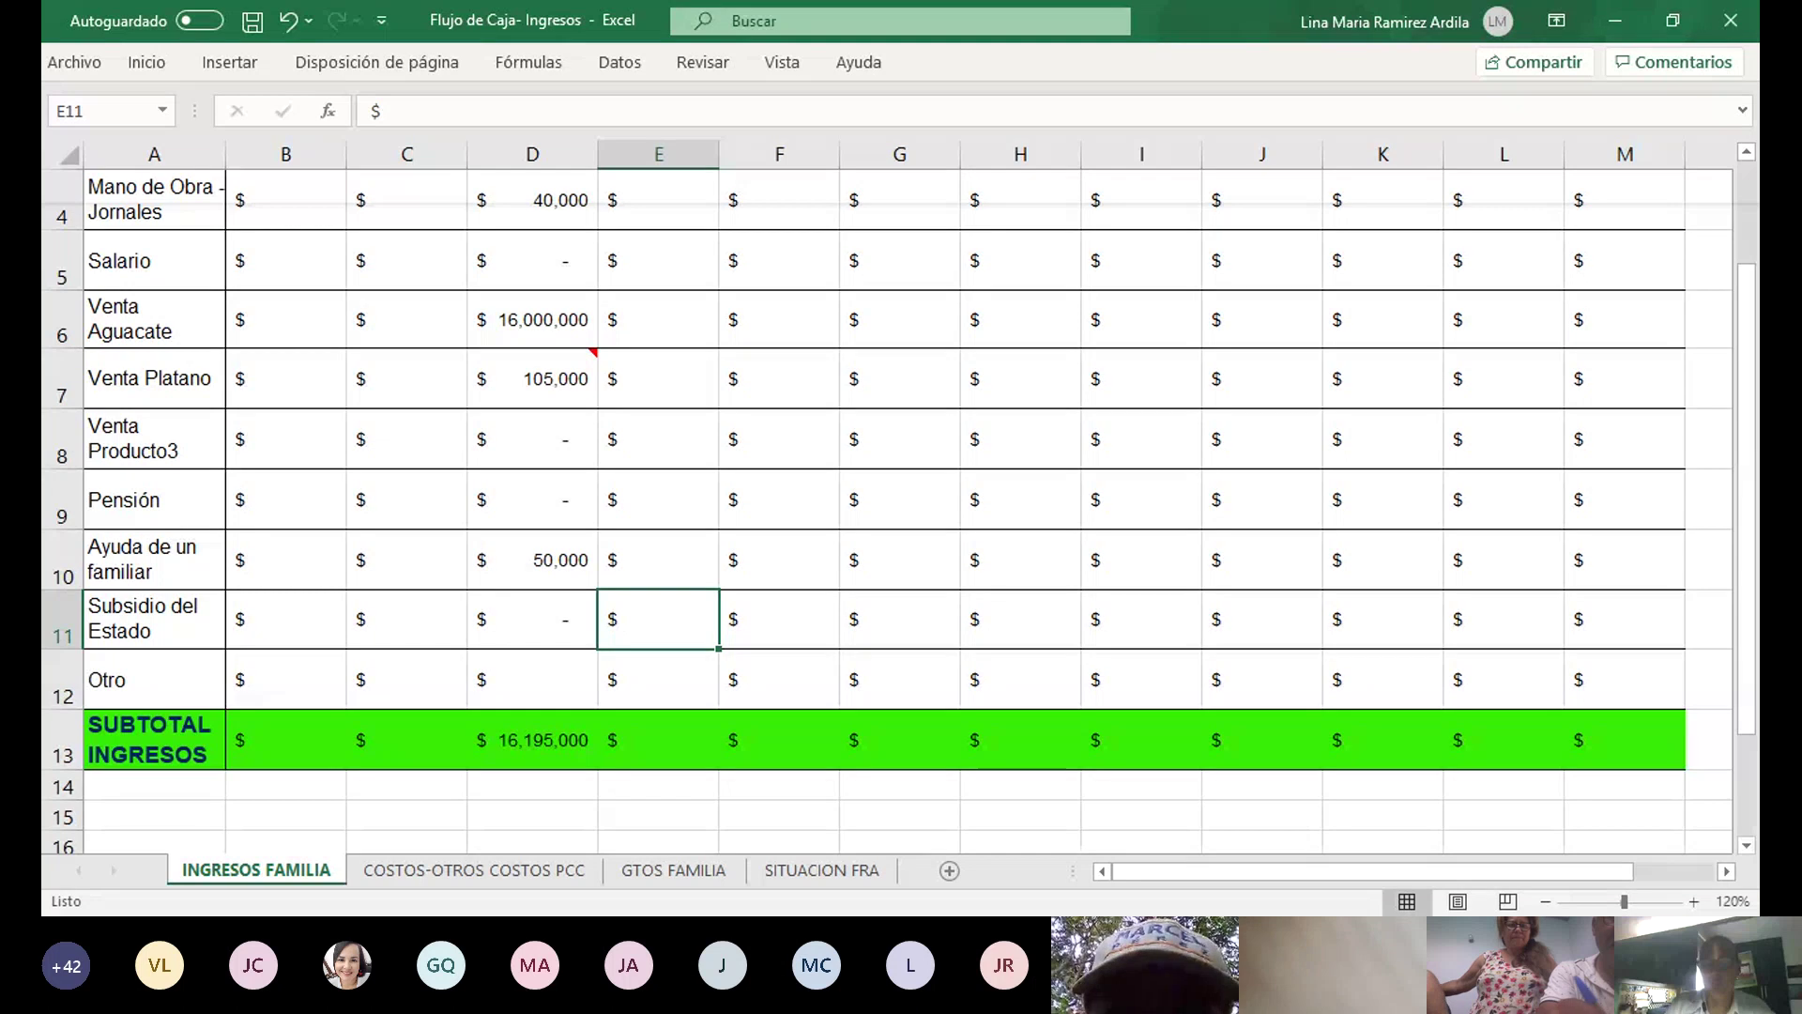
text(80)
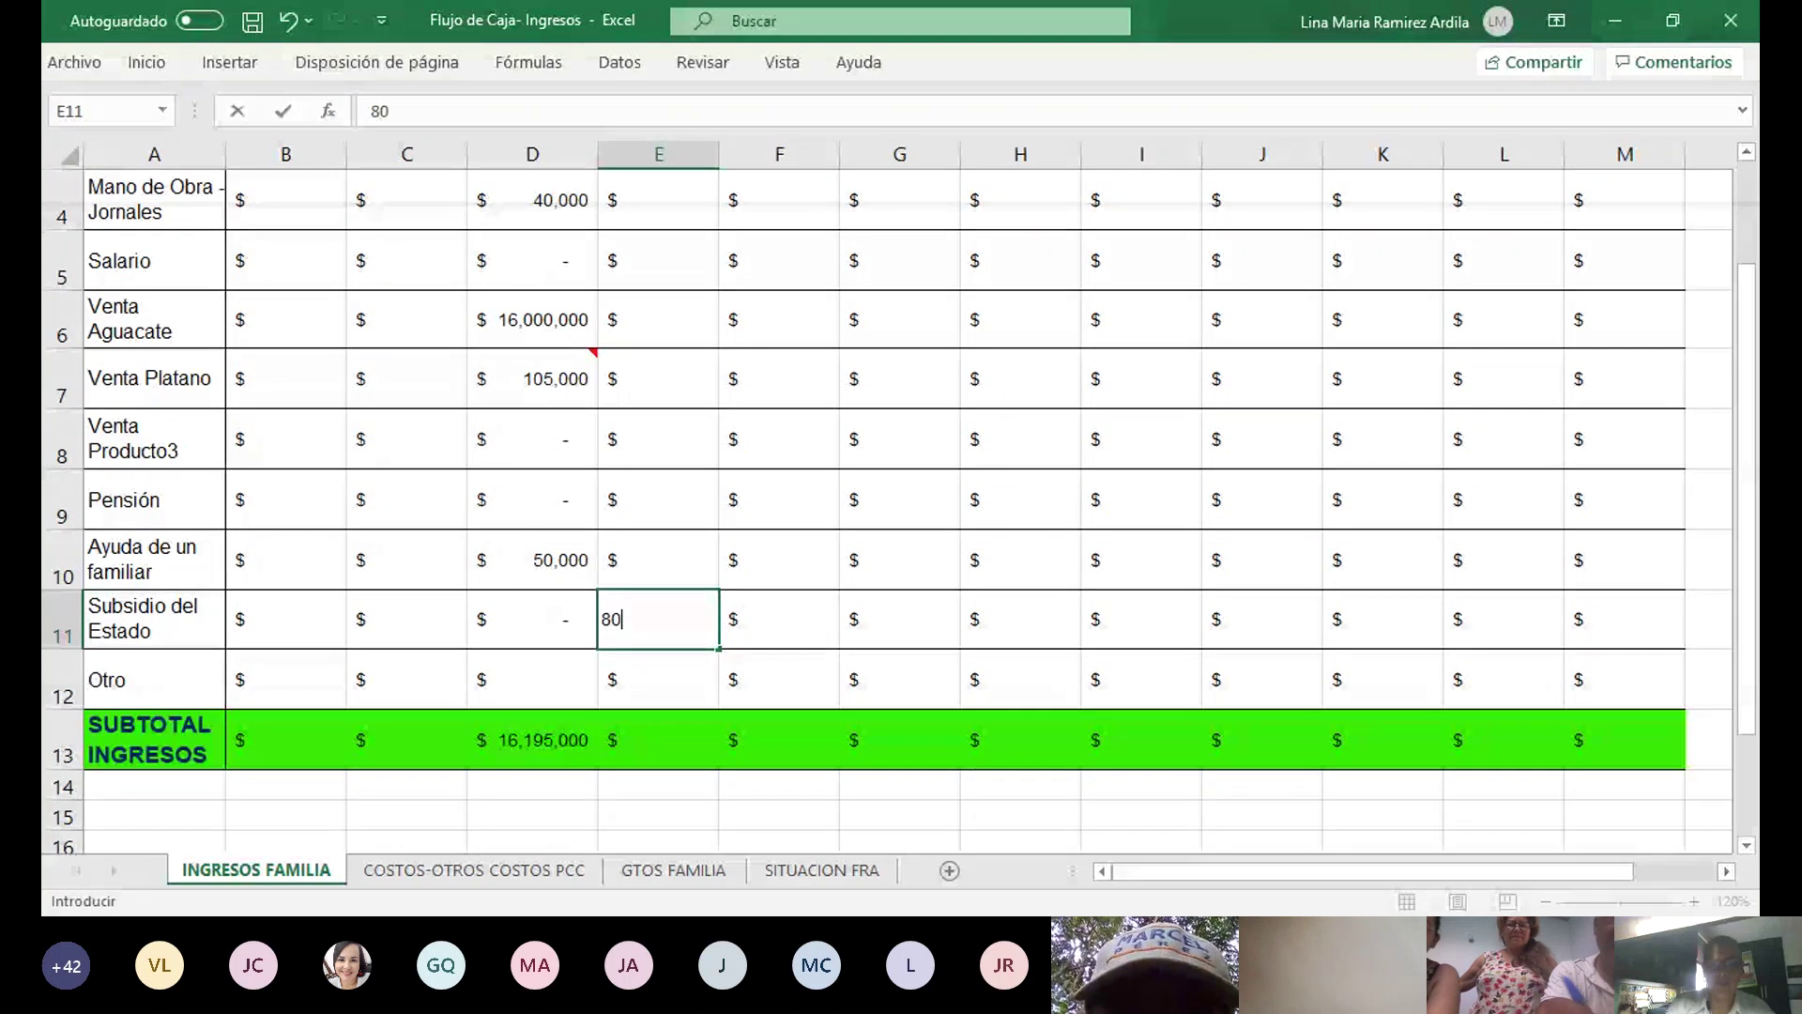
key(BackSpace)
key(BackSpace)
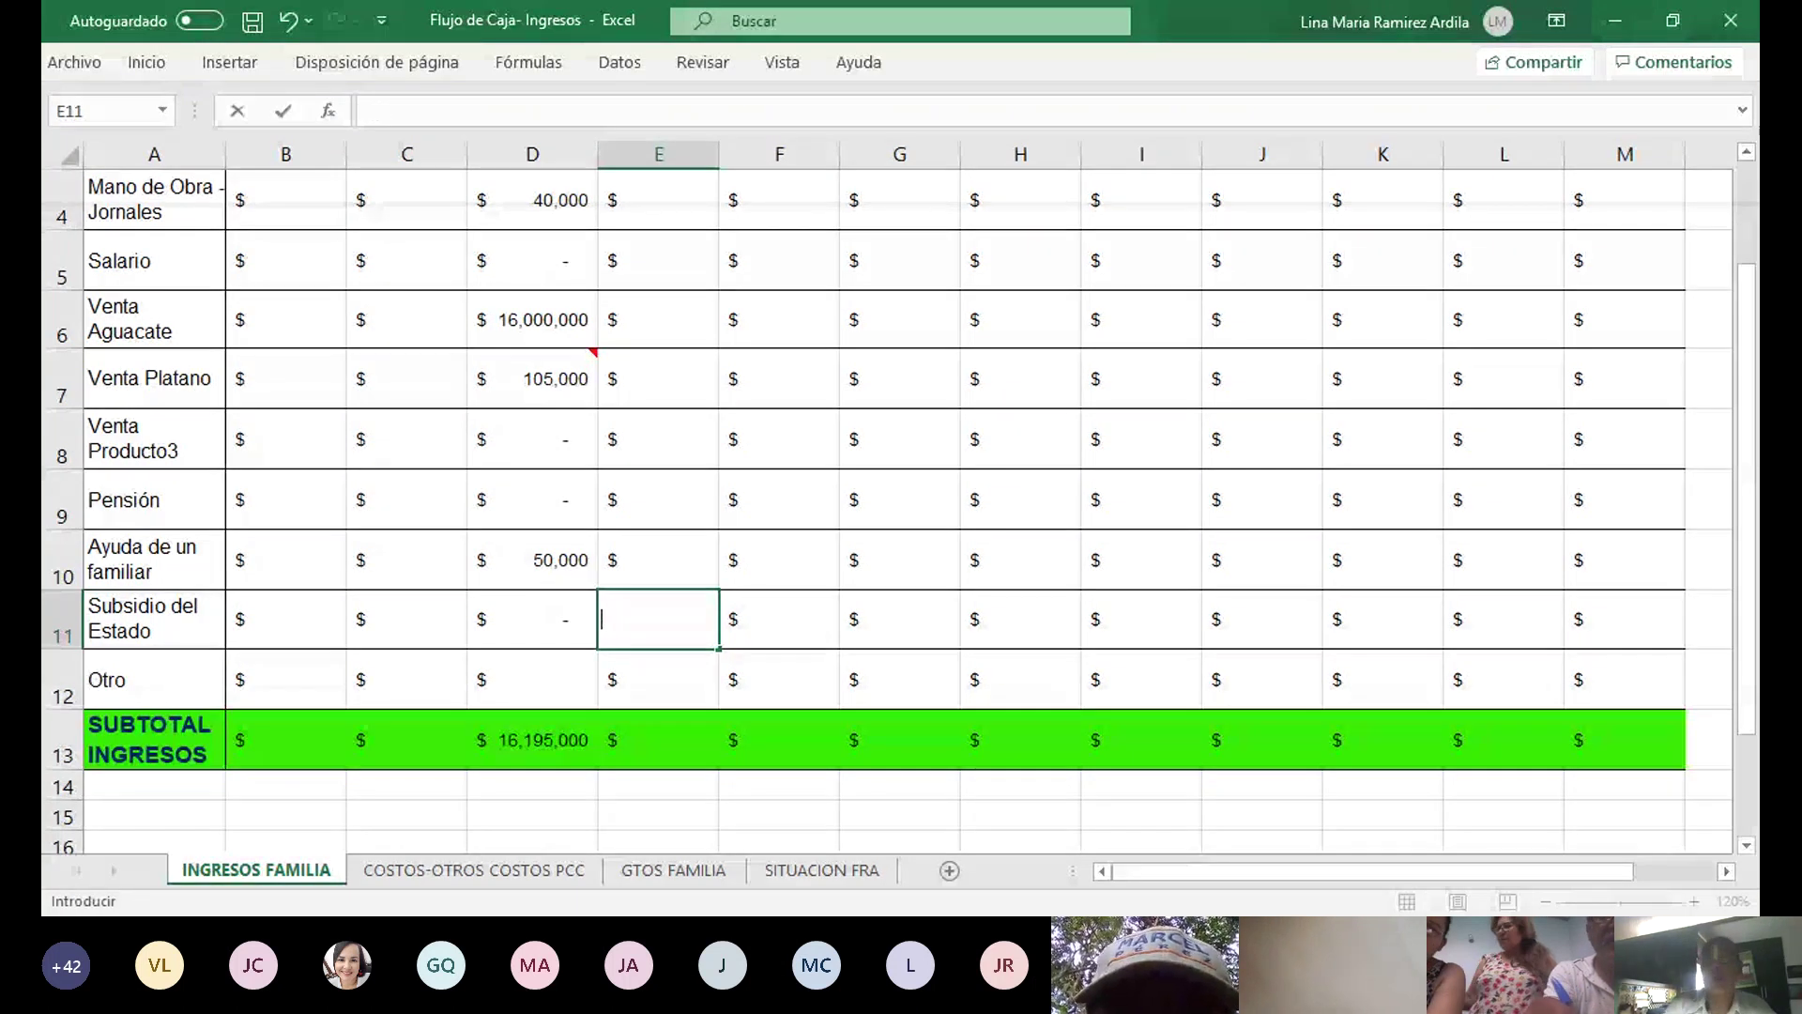
text(=)
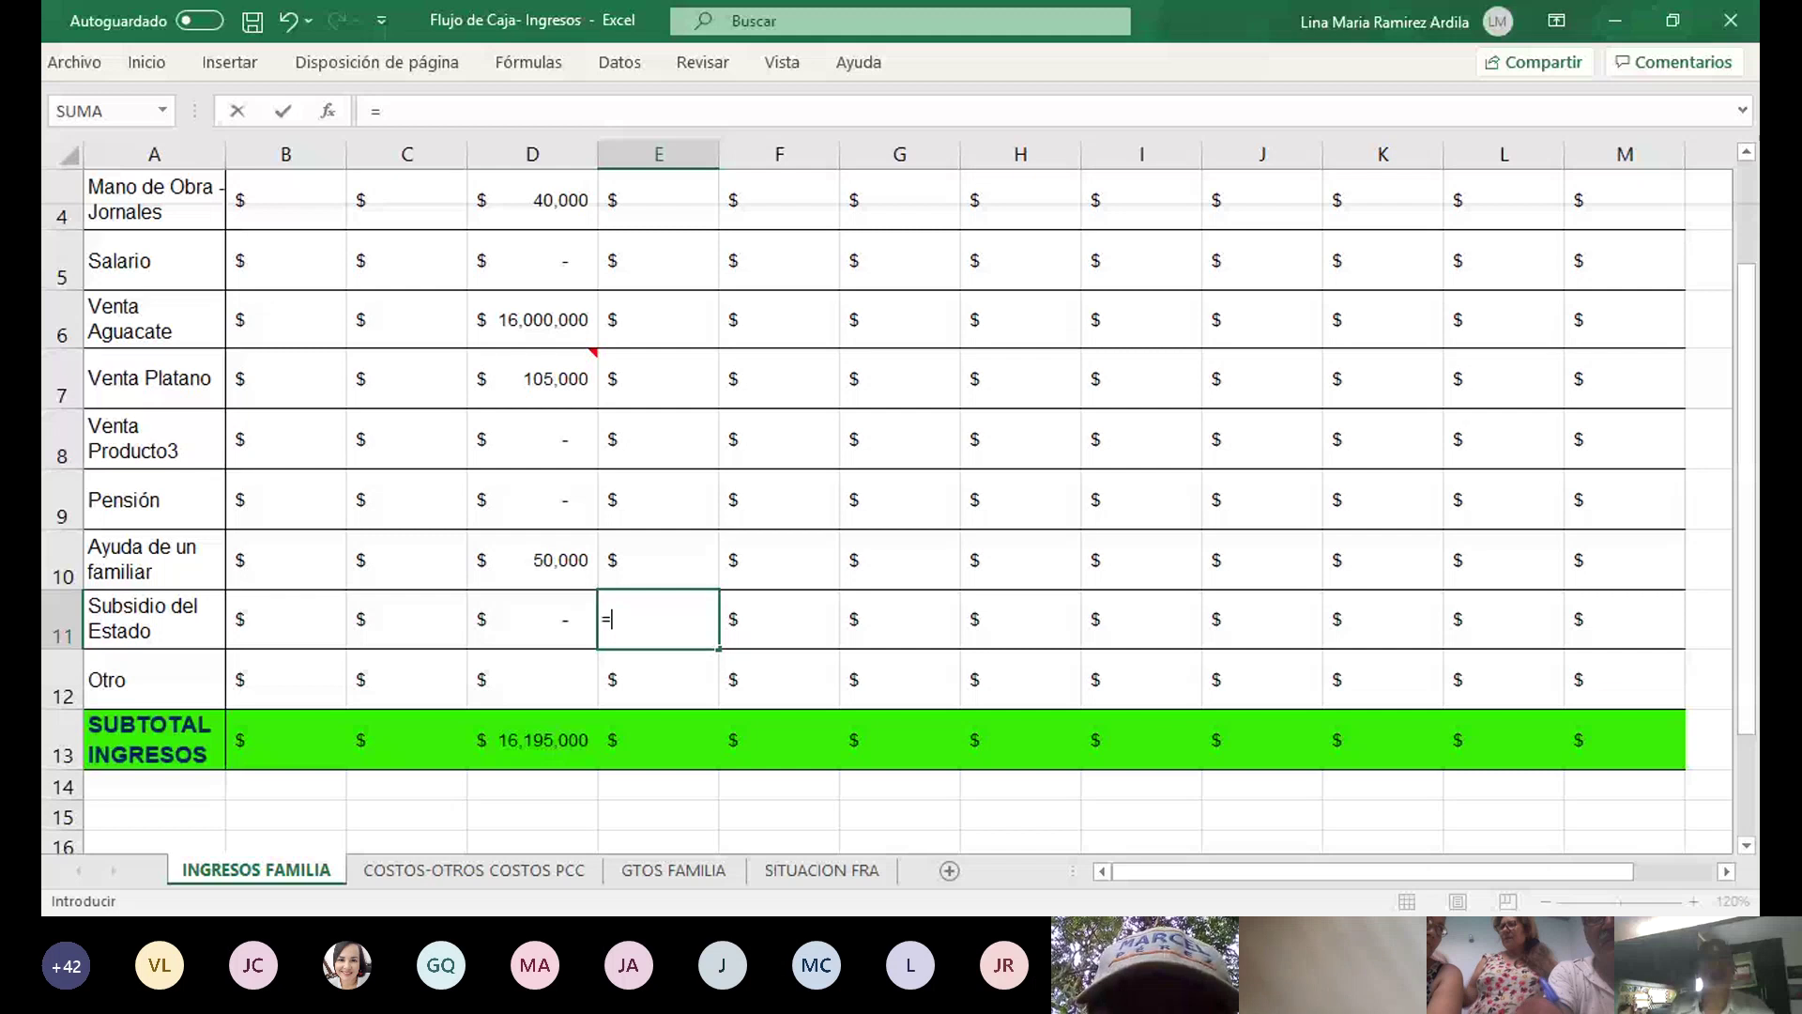
text(80000)
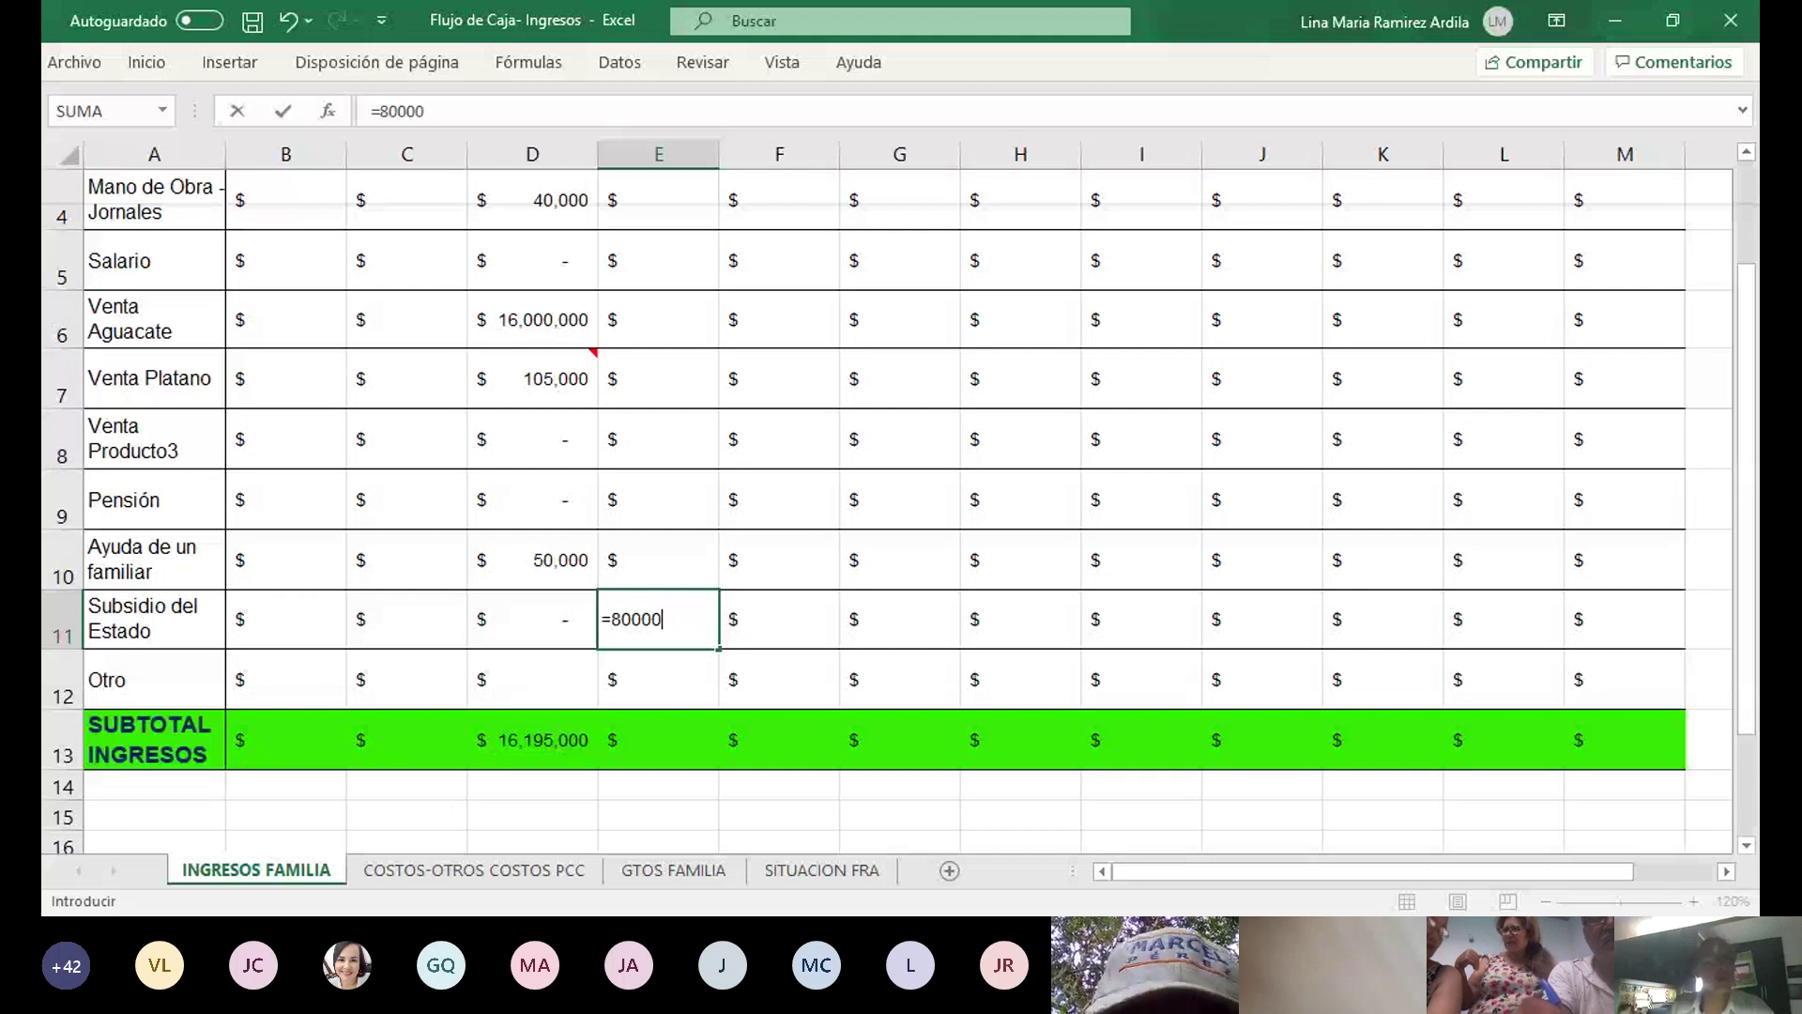
key(Return)
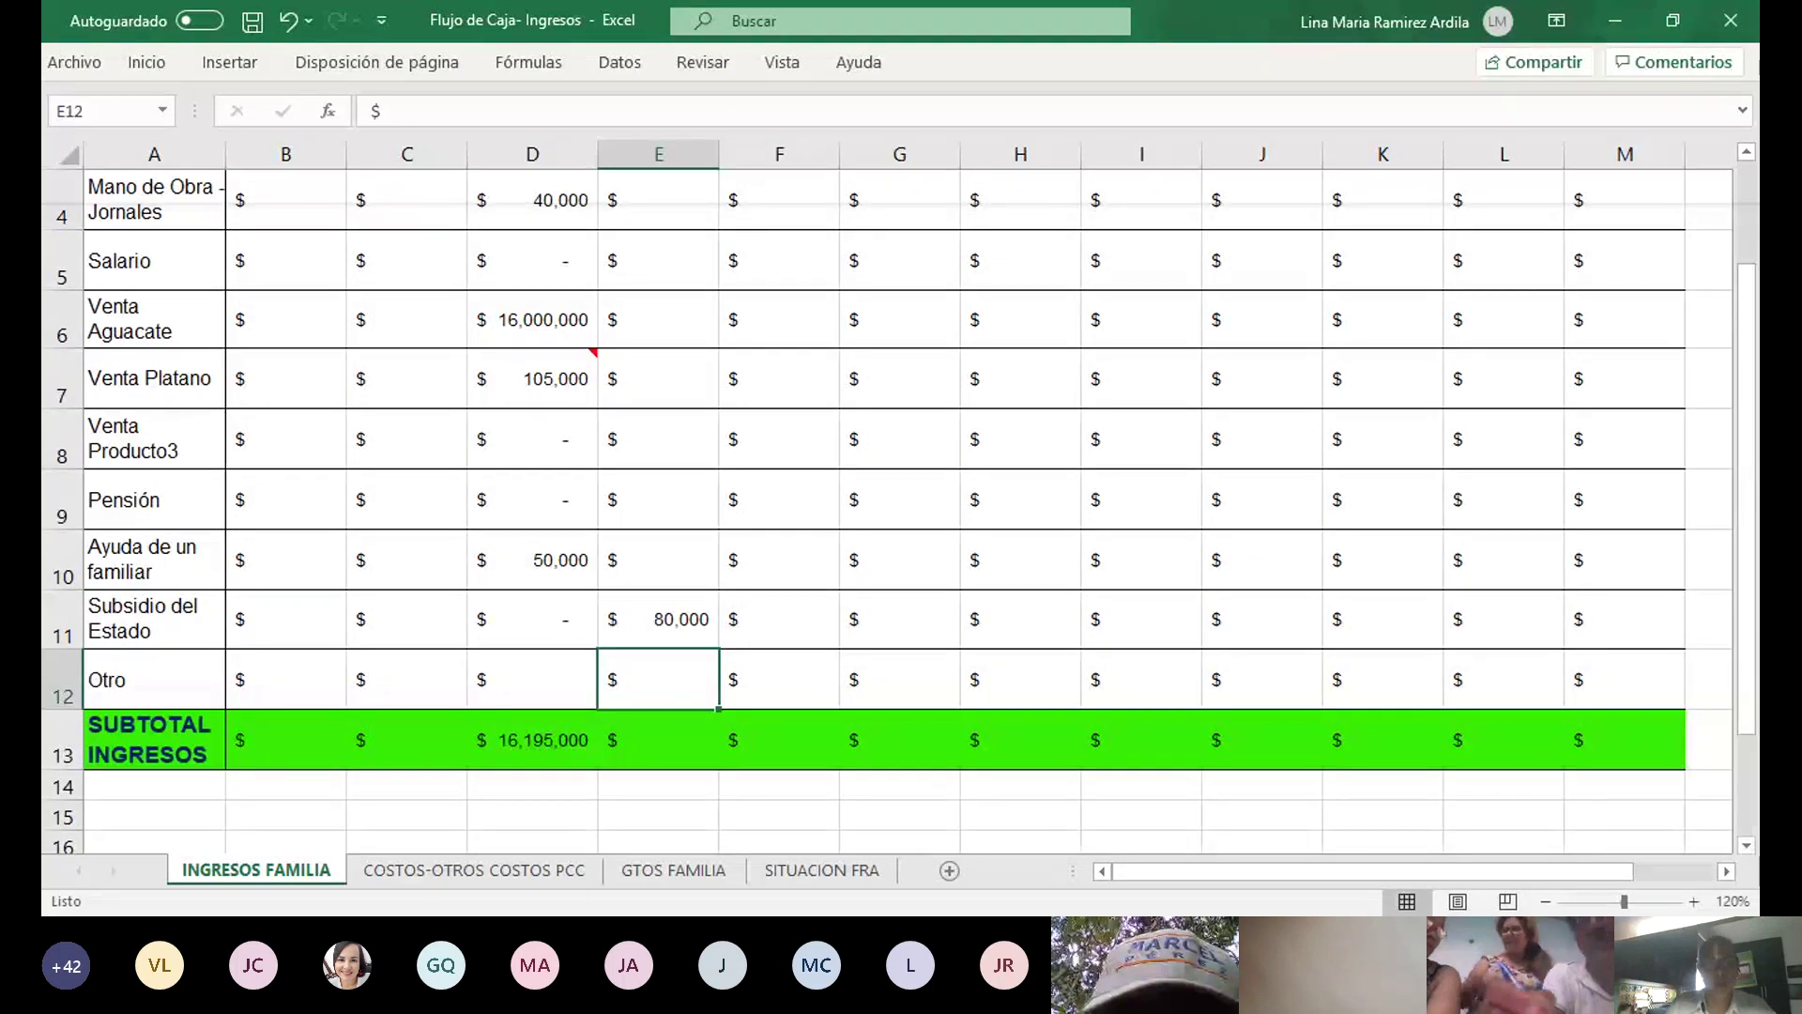
Enter =80000 as the June and September income for Subsidio del Estado in cells G11 and J11
click(659, 618)
click(899, 619)
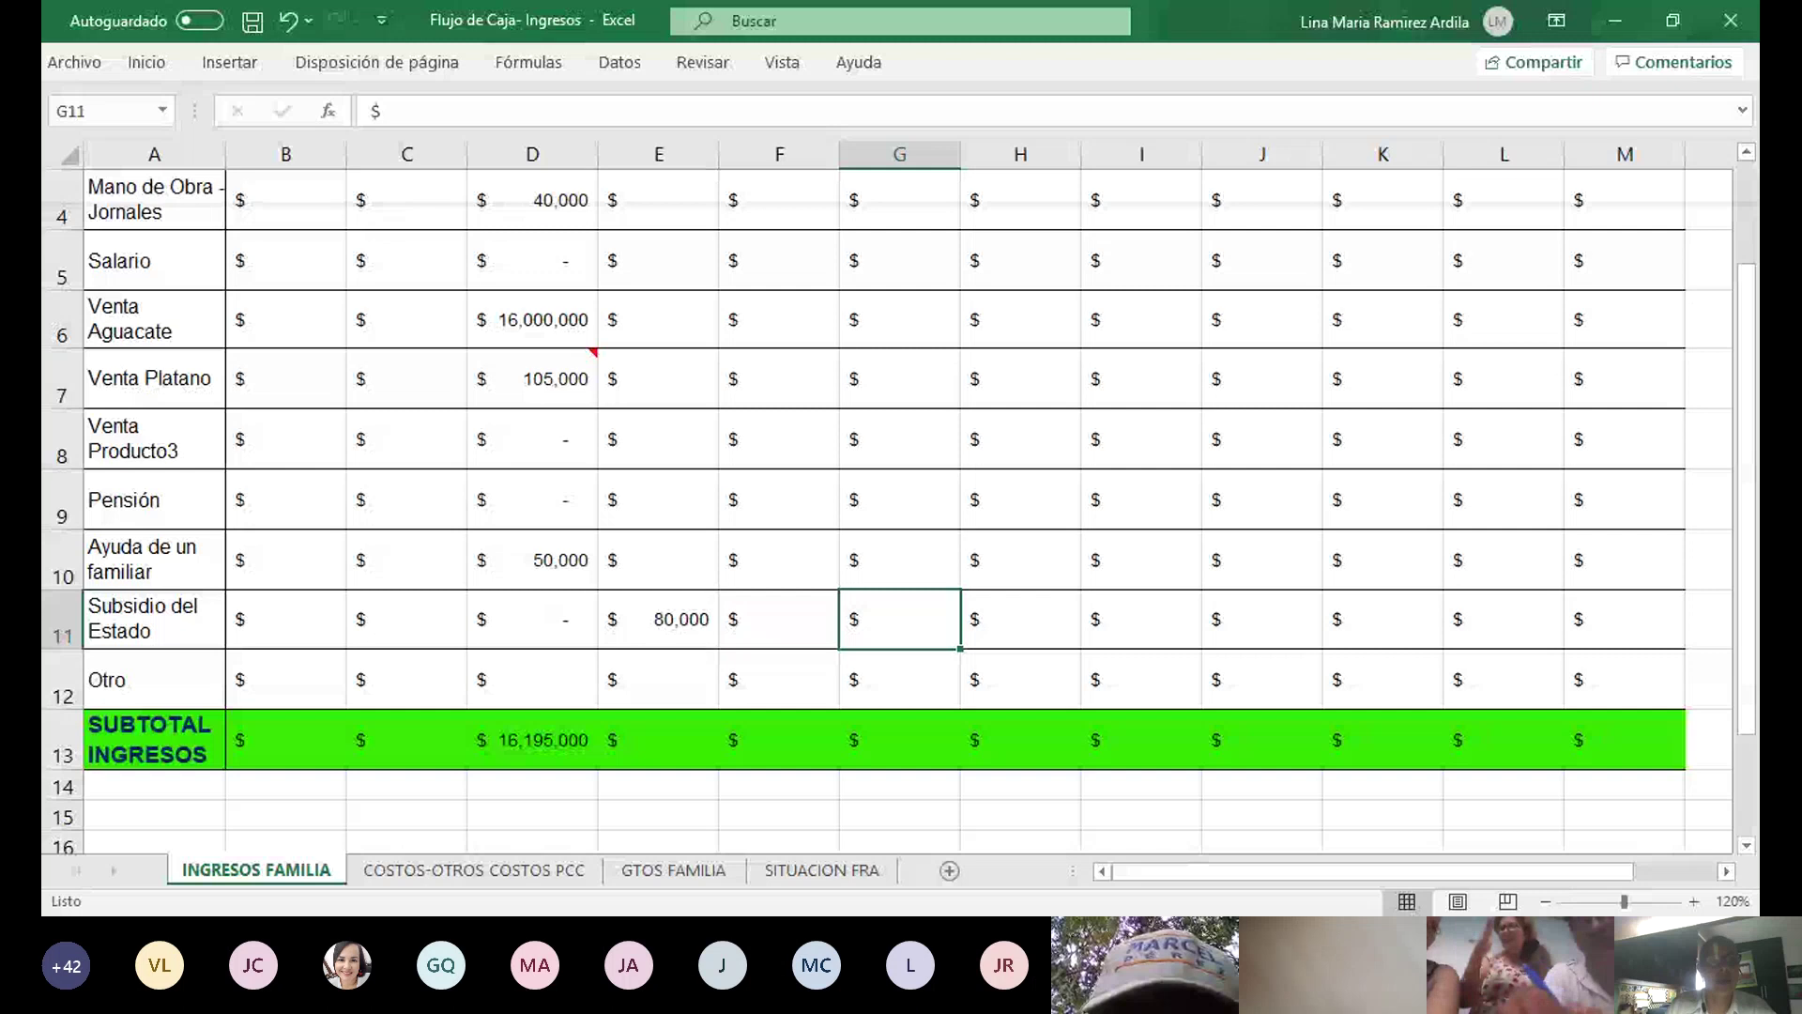
text(=80)
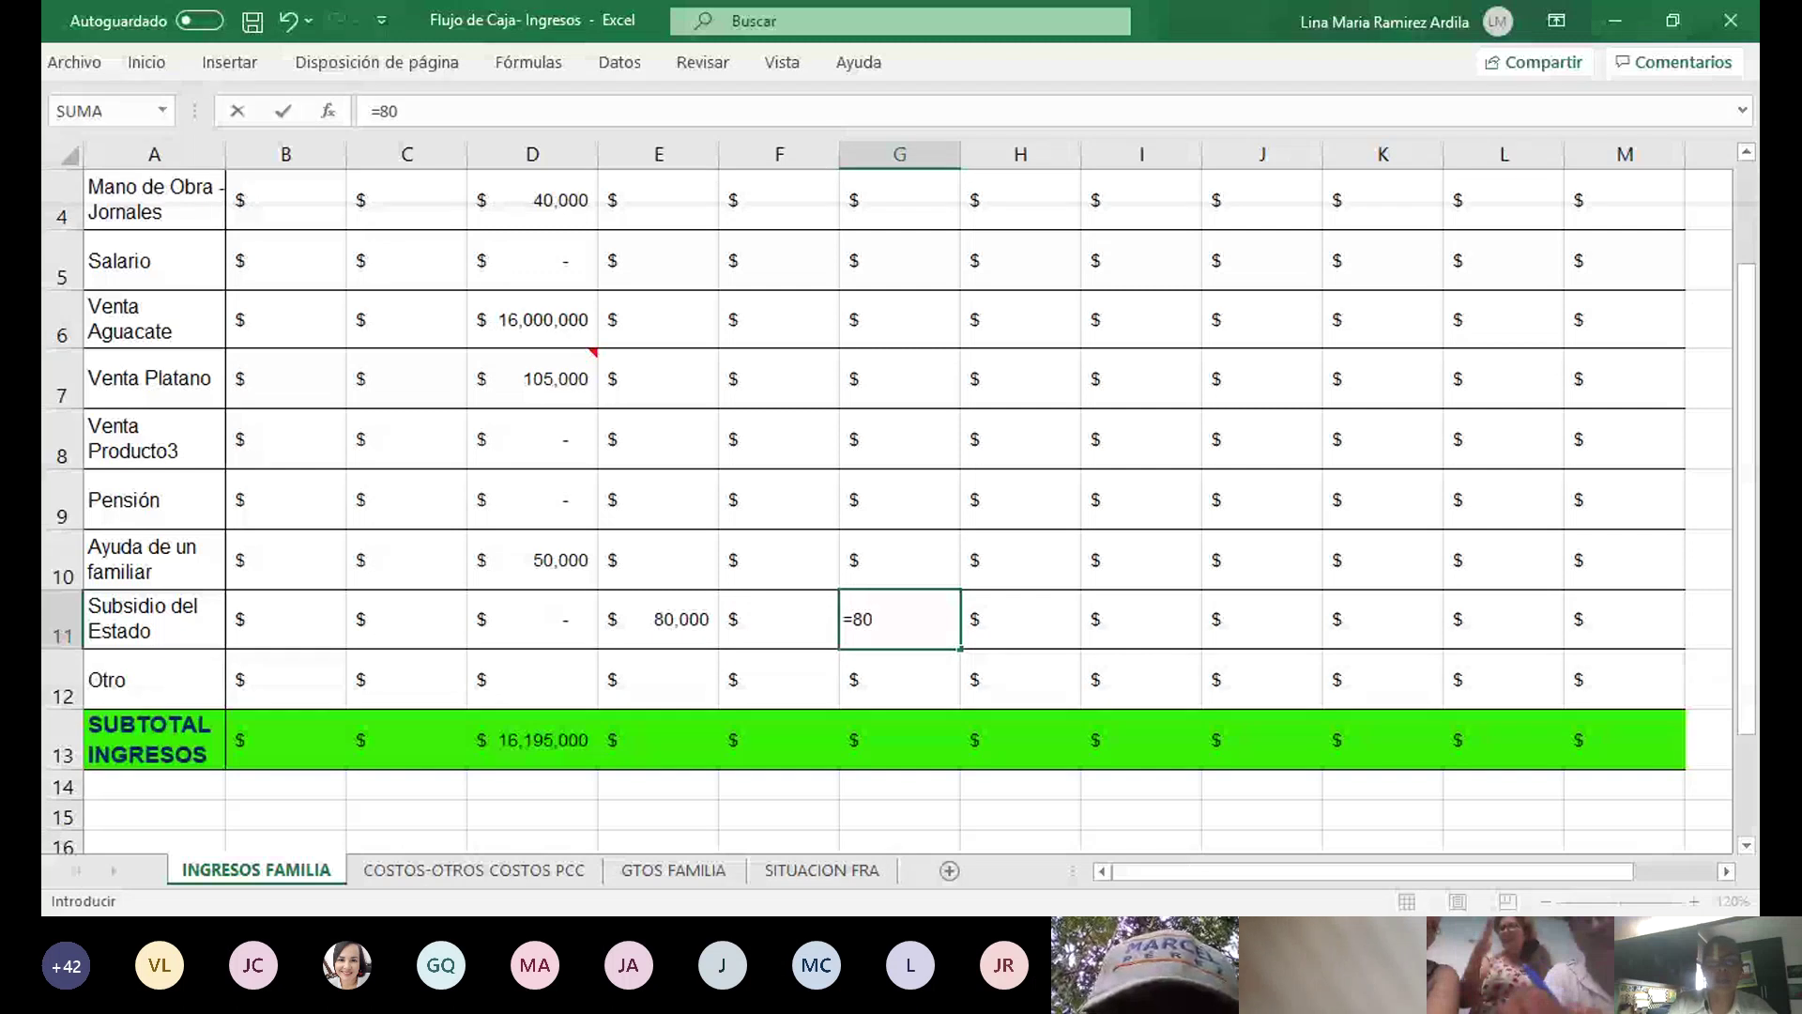
text(000)
key(Tab)
click(1262, 619)
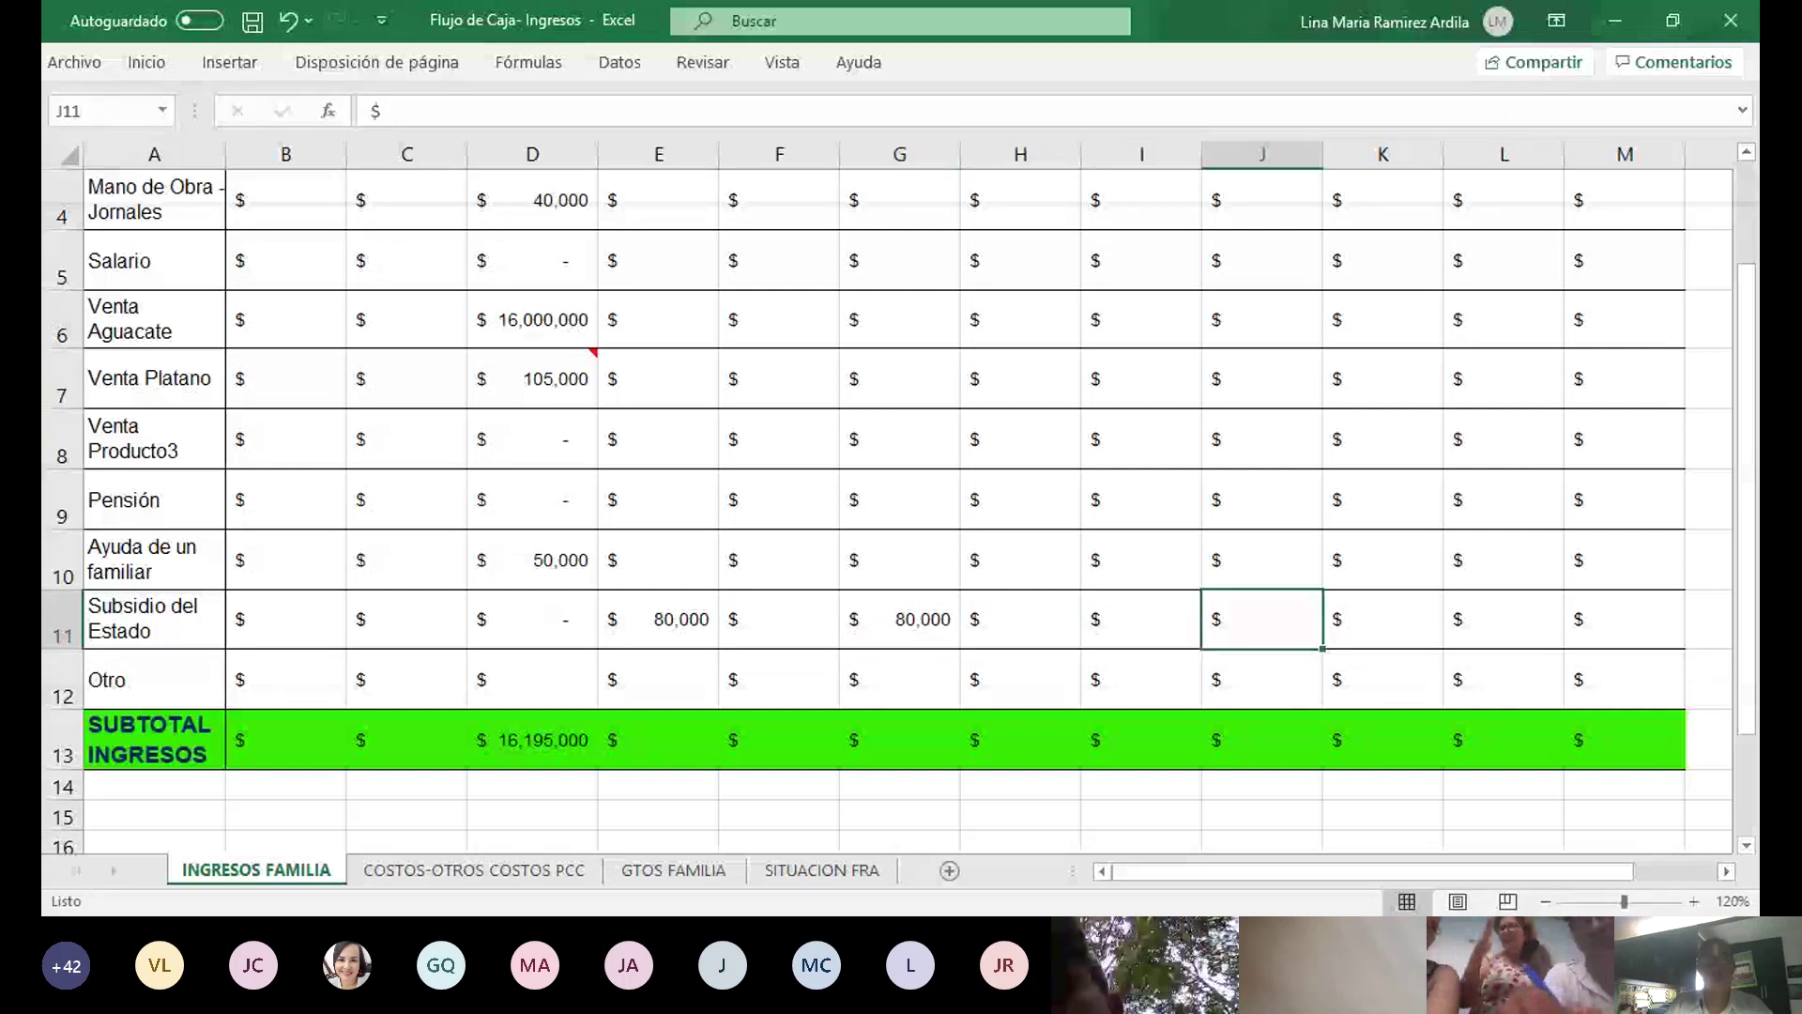
text(=80000)
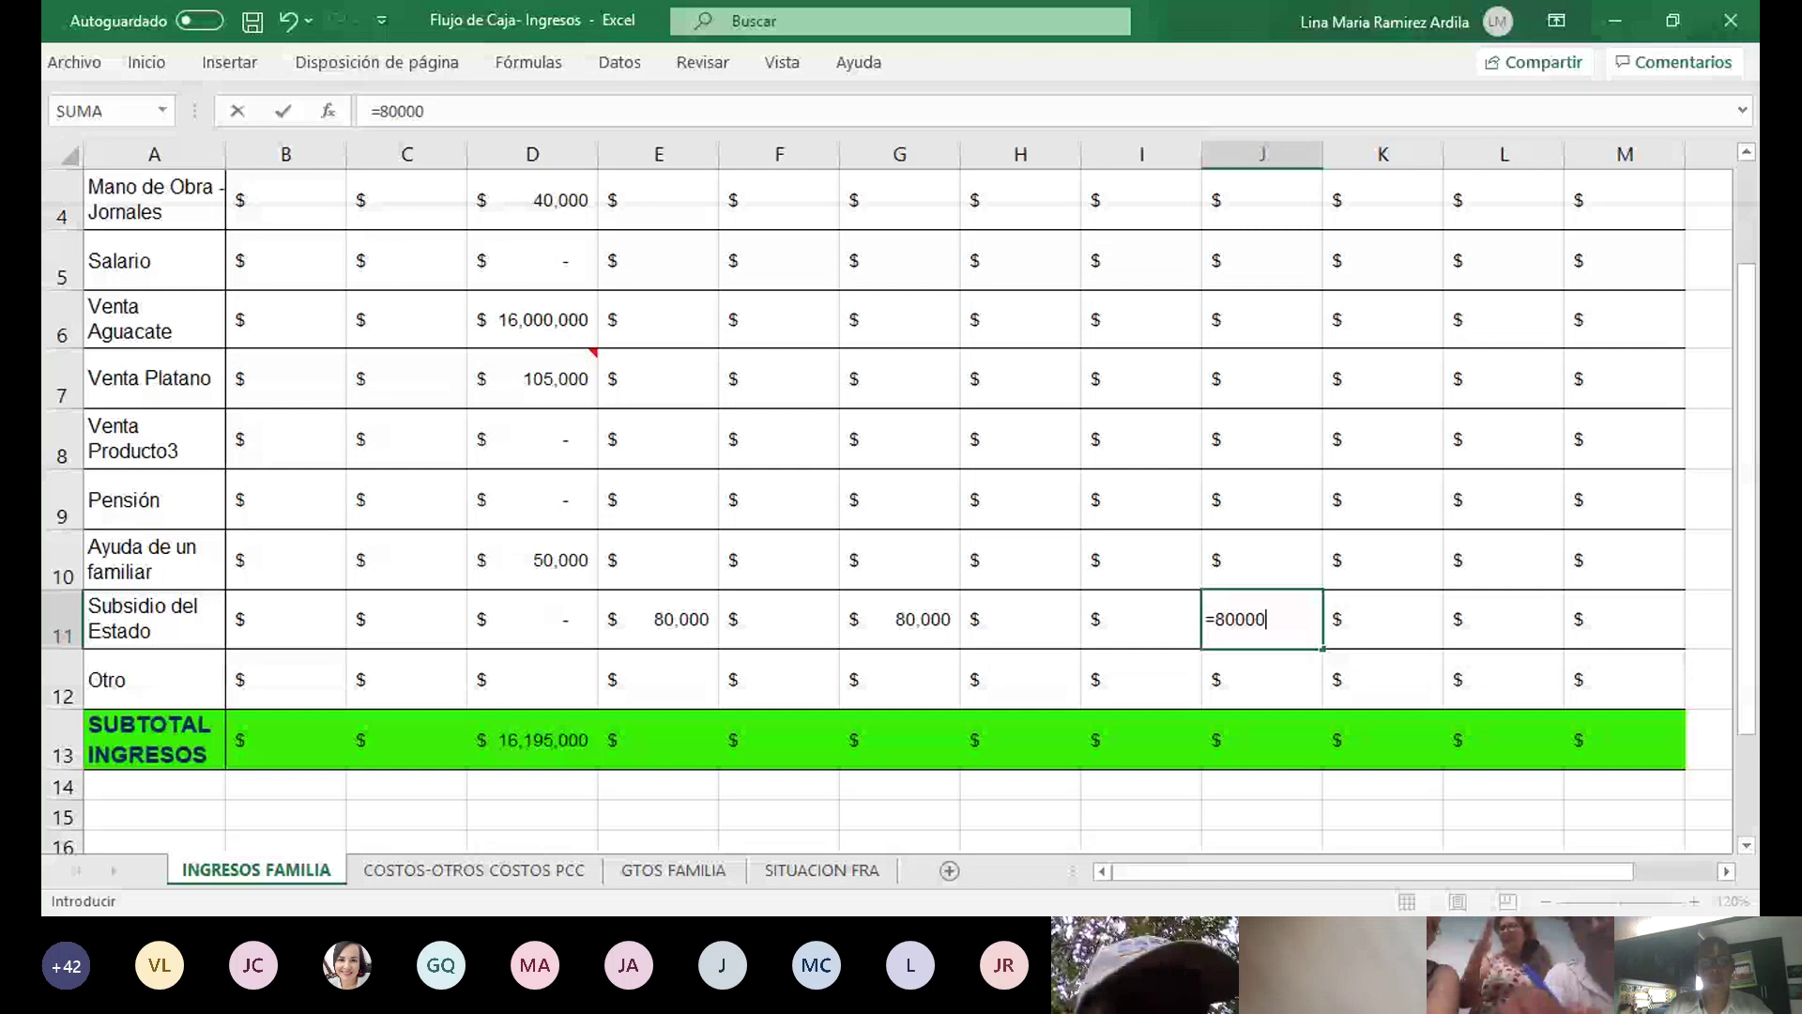
key(Return)
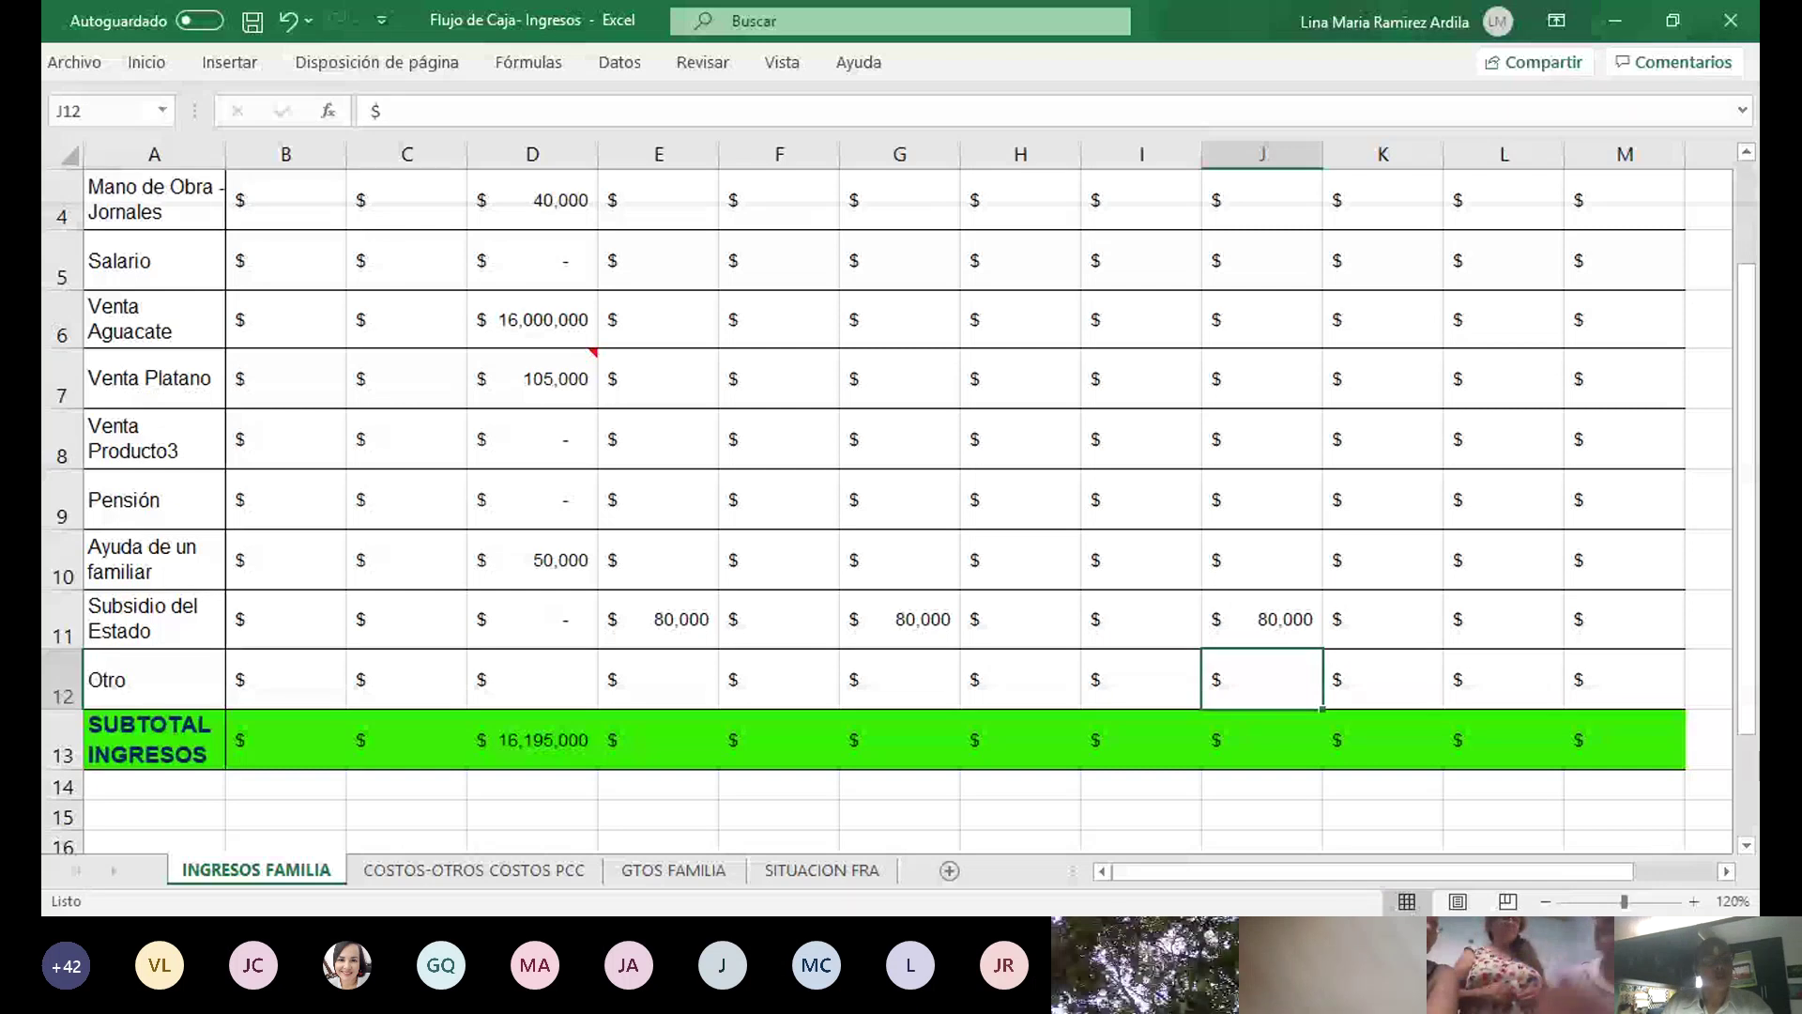
Enter =80000 as the February income for Subsidio del Estado in cell C11
click(660, 319)
key(Left)
key(Left)
key(Down)
key(Down)
key(Down)
key(Down)
key(Down)
text(=80000)
key(Return)
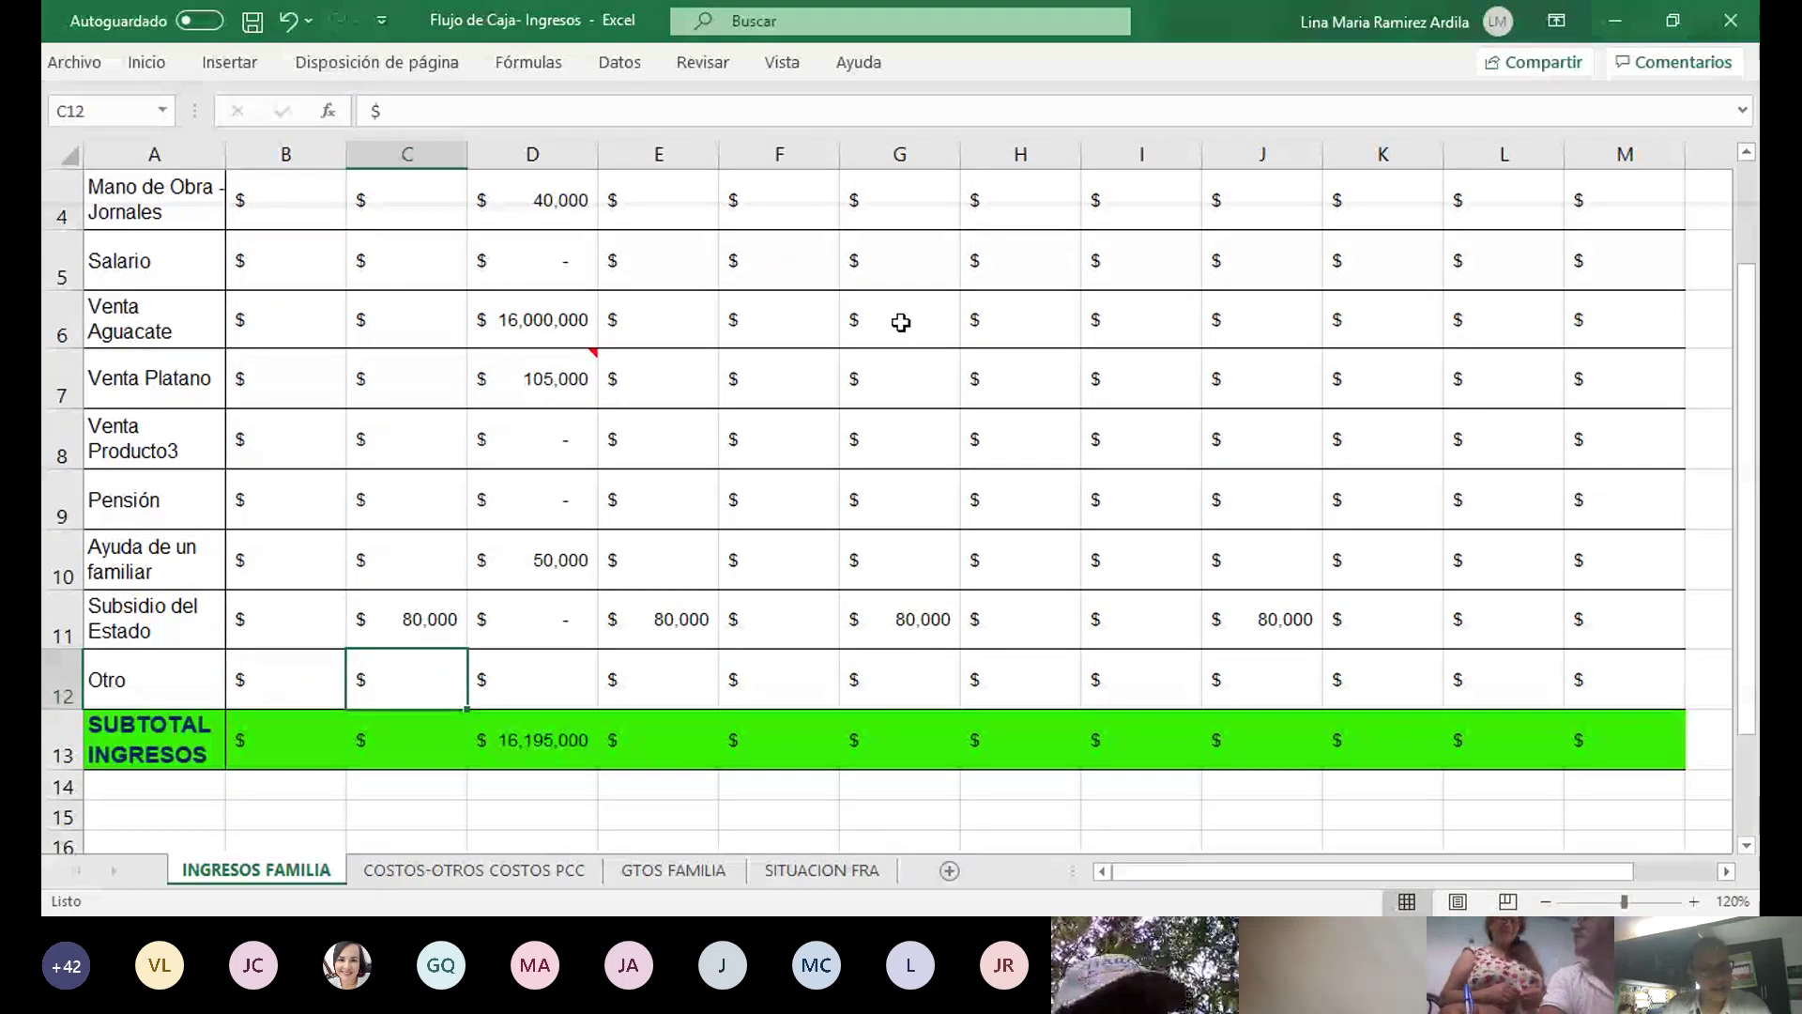
Enter the formula =(5*7000) as the March income for Otro in cell D12
key(Right)
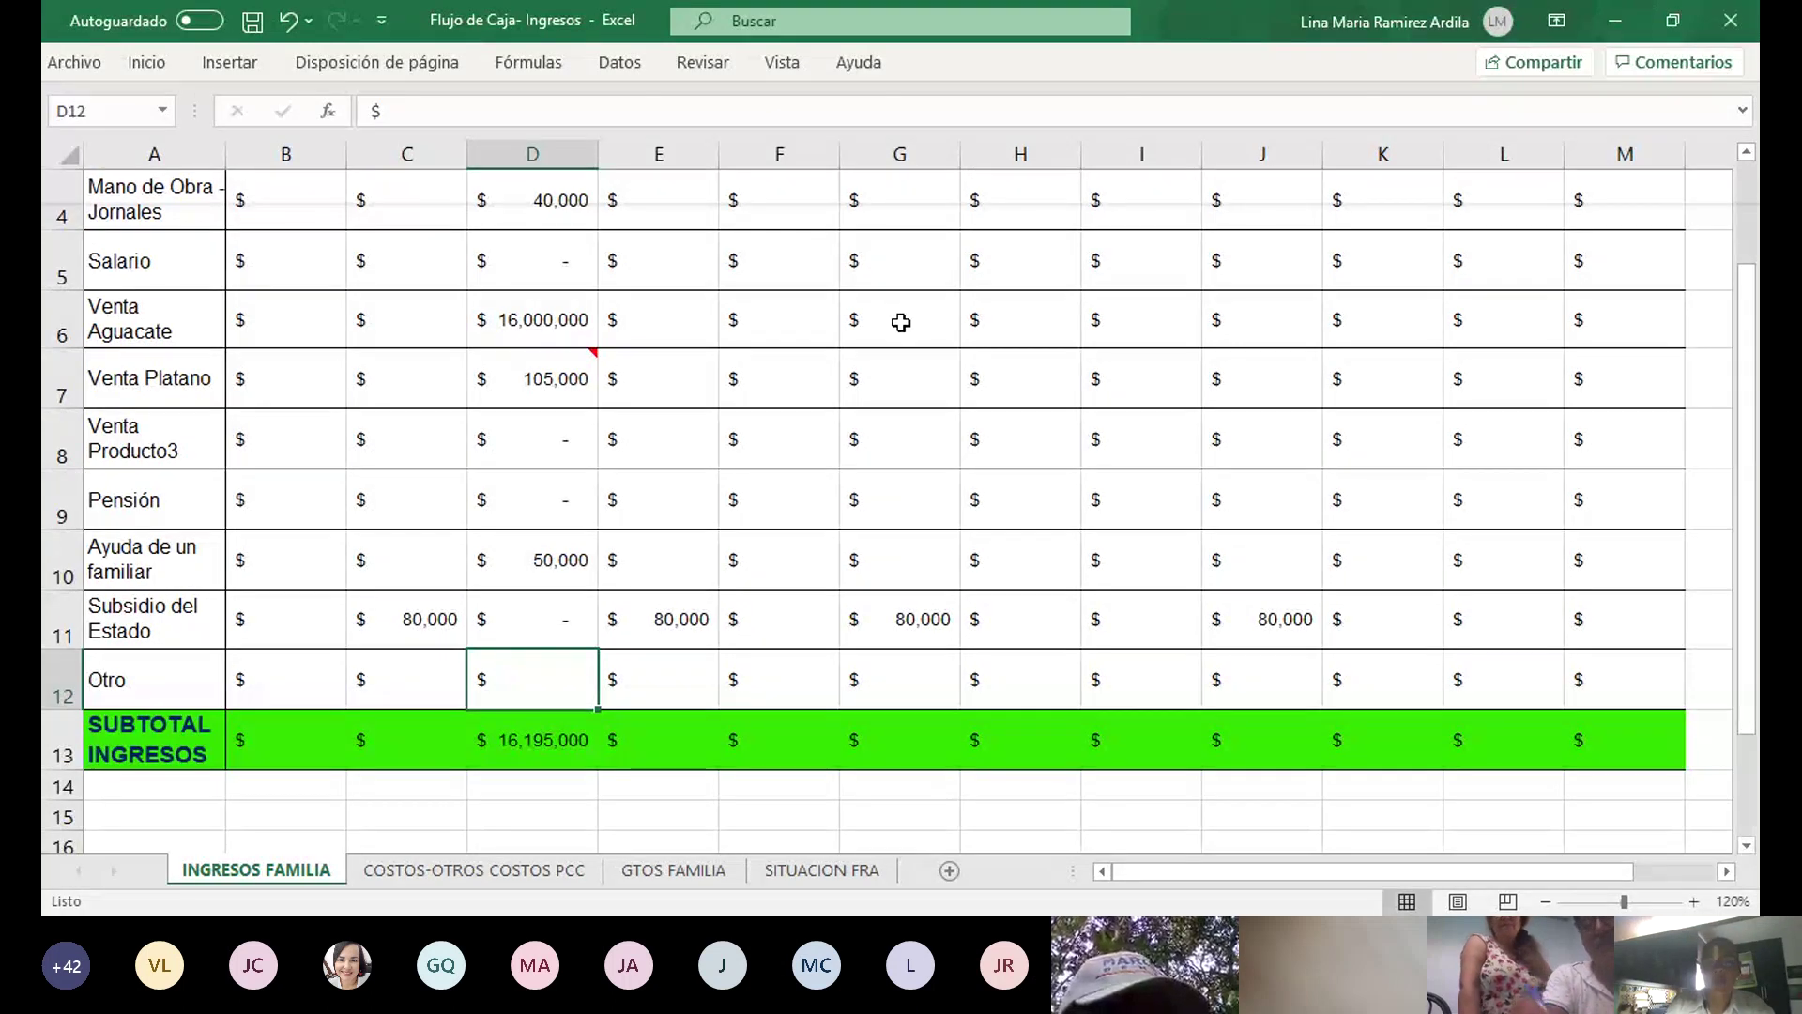
text(=(7*)
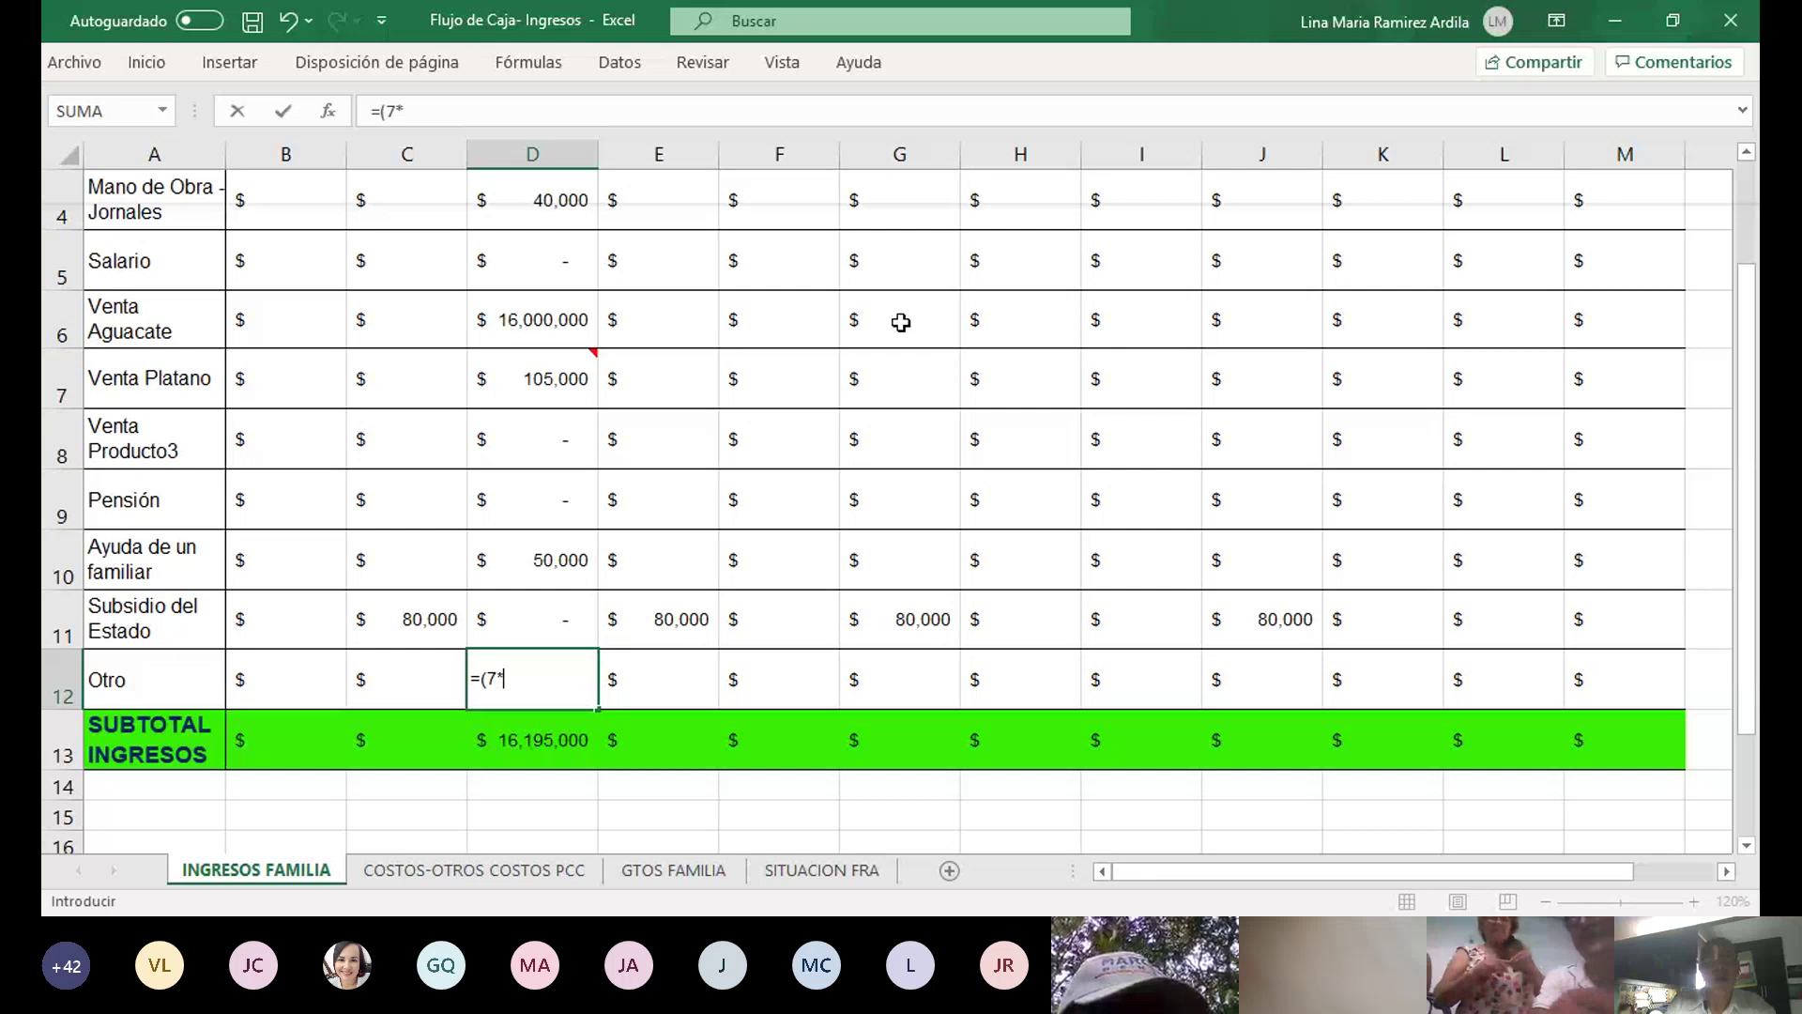
key(BackSpace)
key(BackSpace)
key(BackSpace)
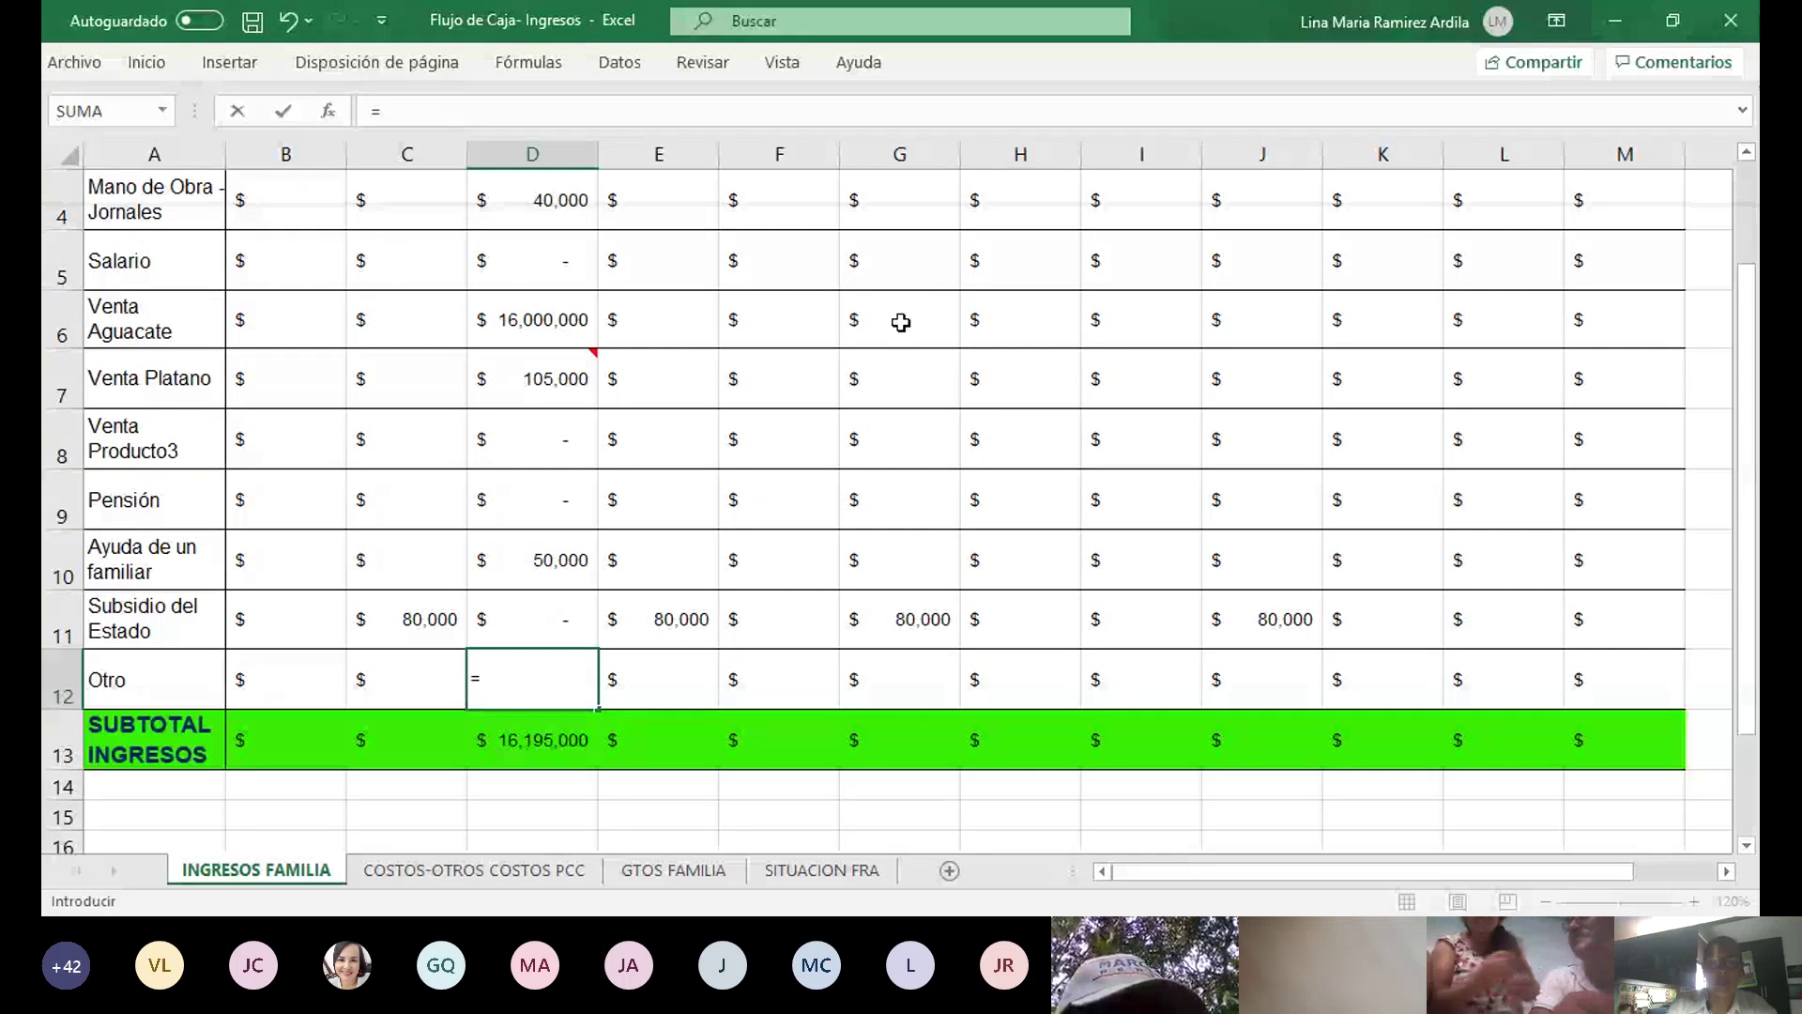
text((5)
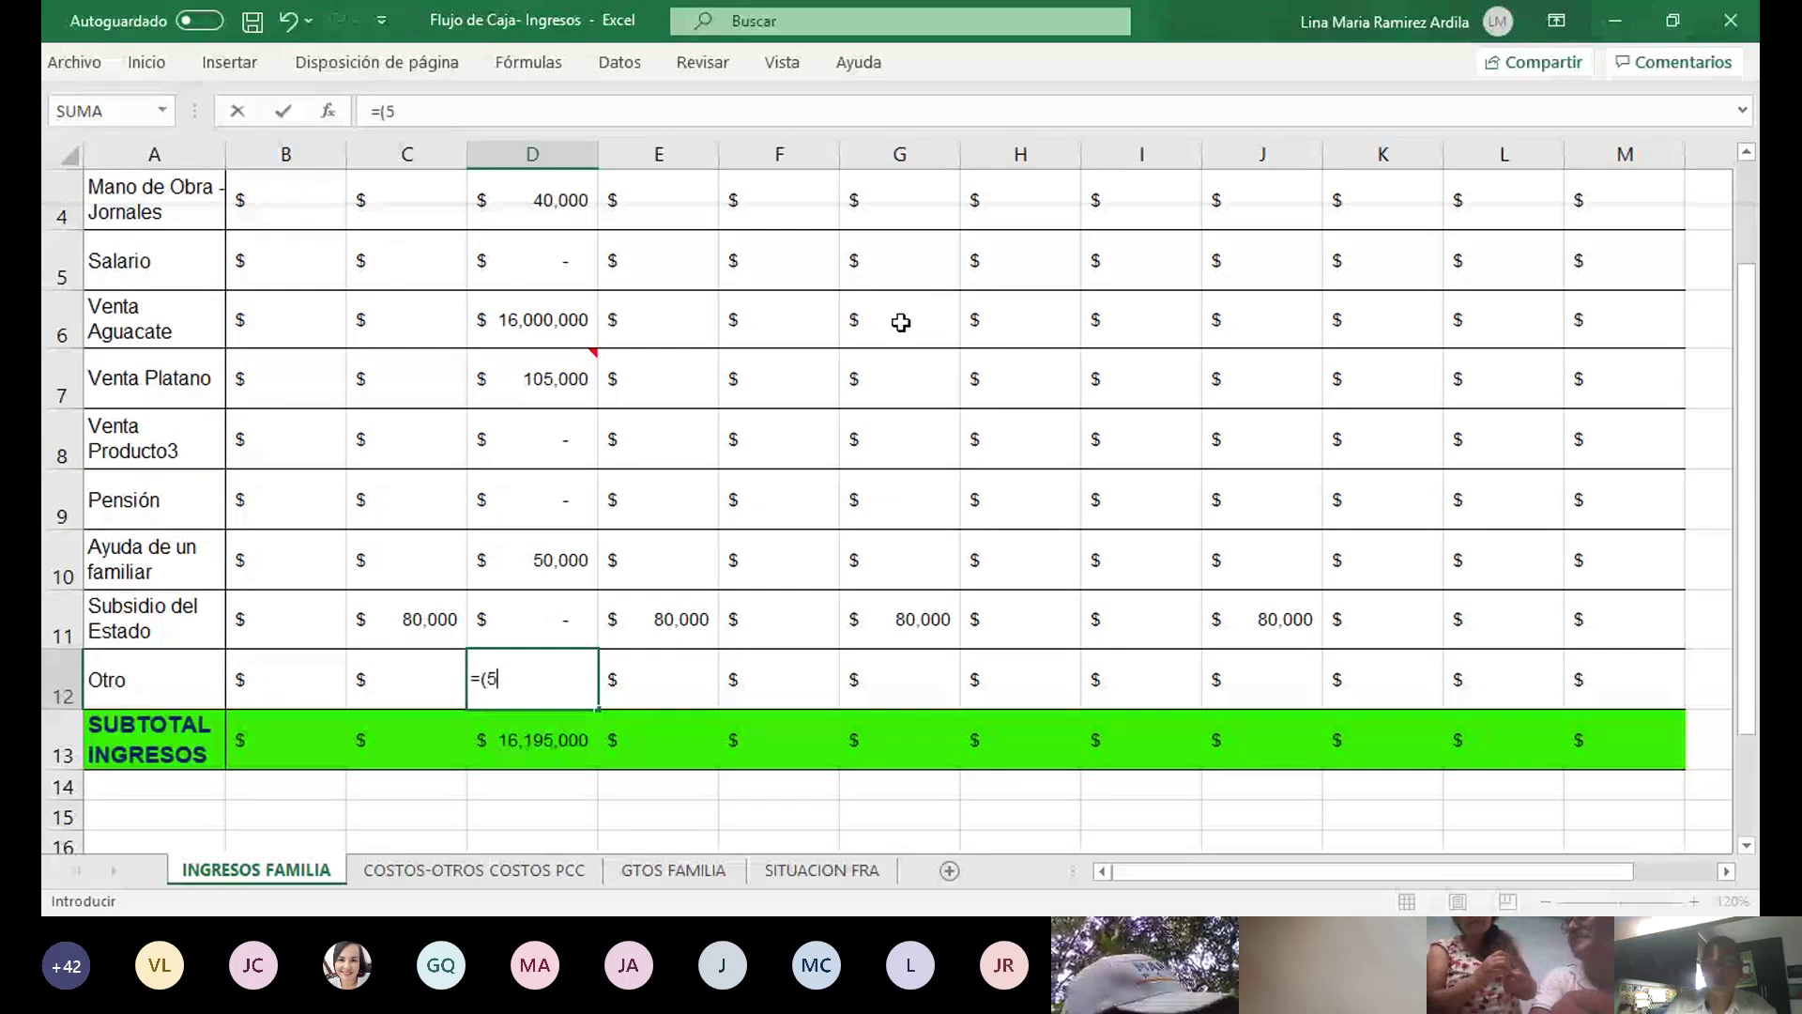
text(*7000))
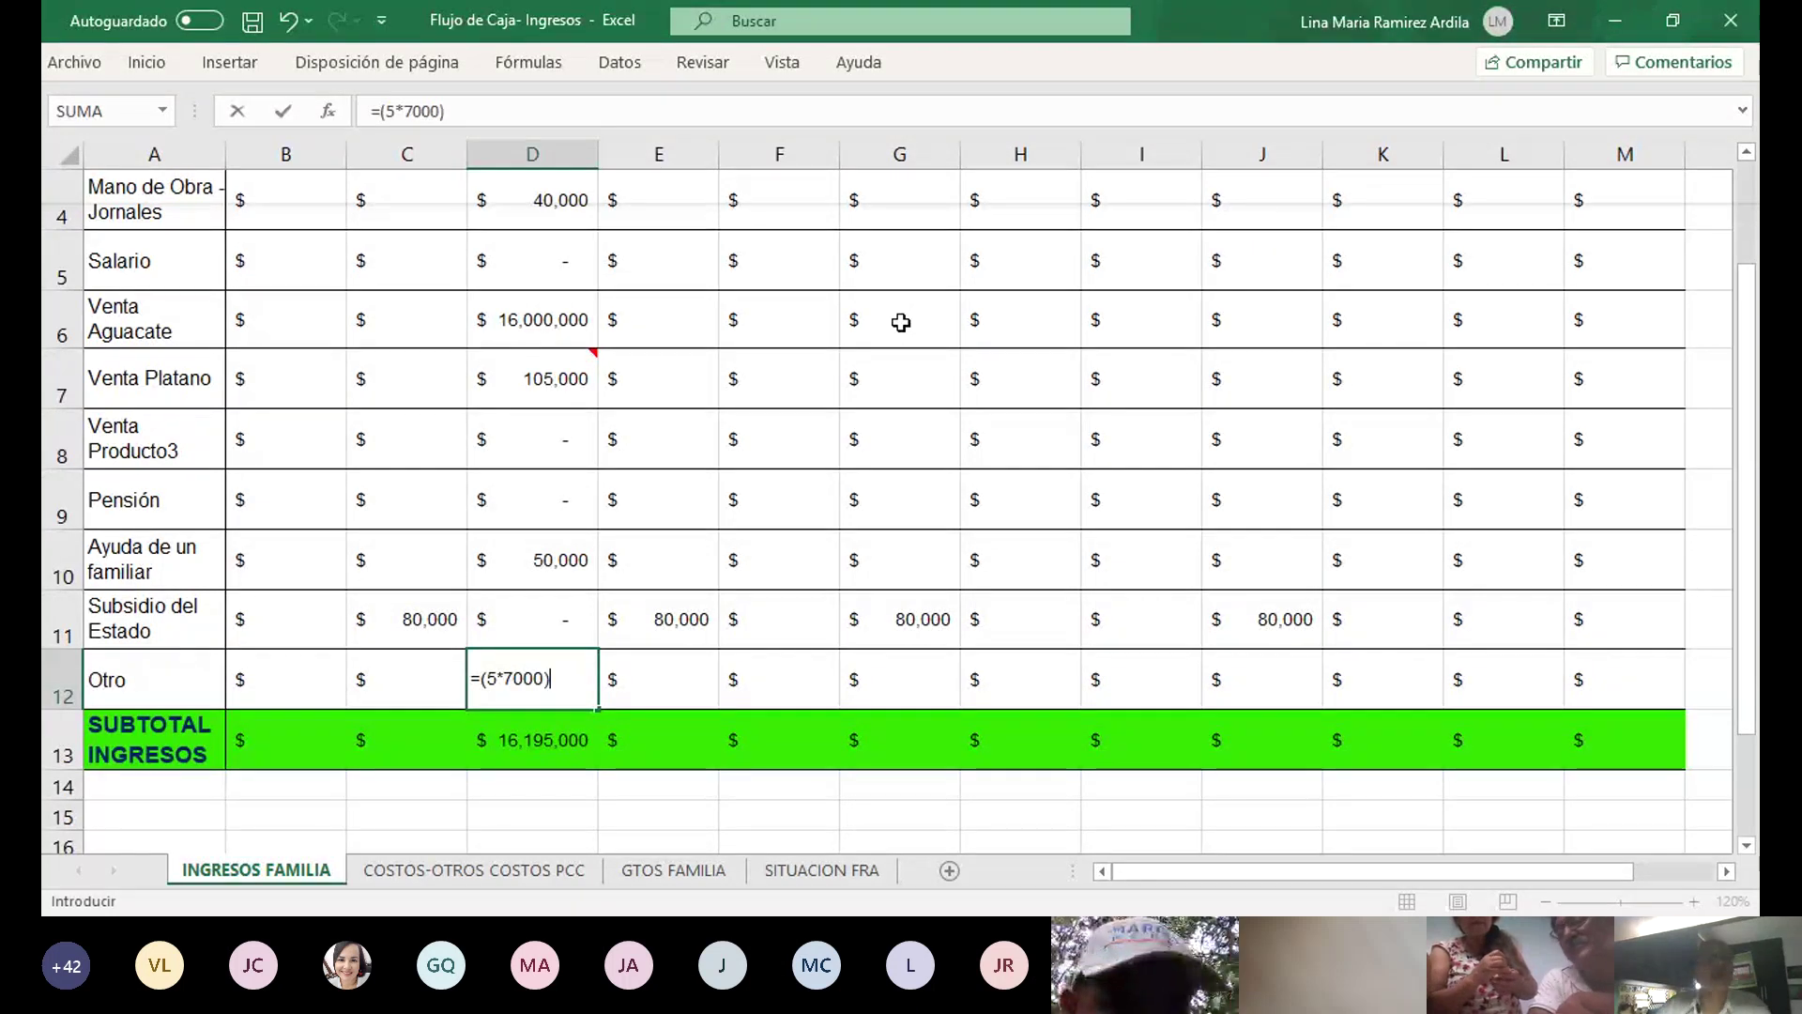
key(Return)
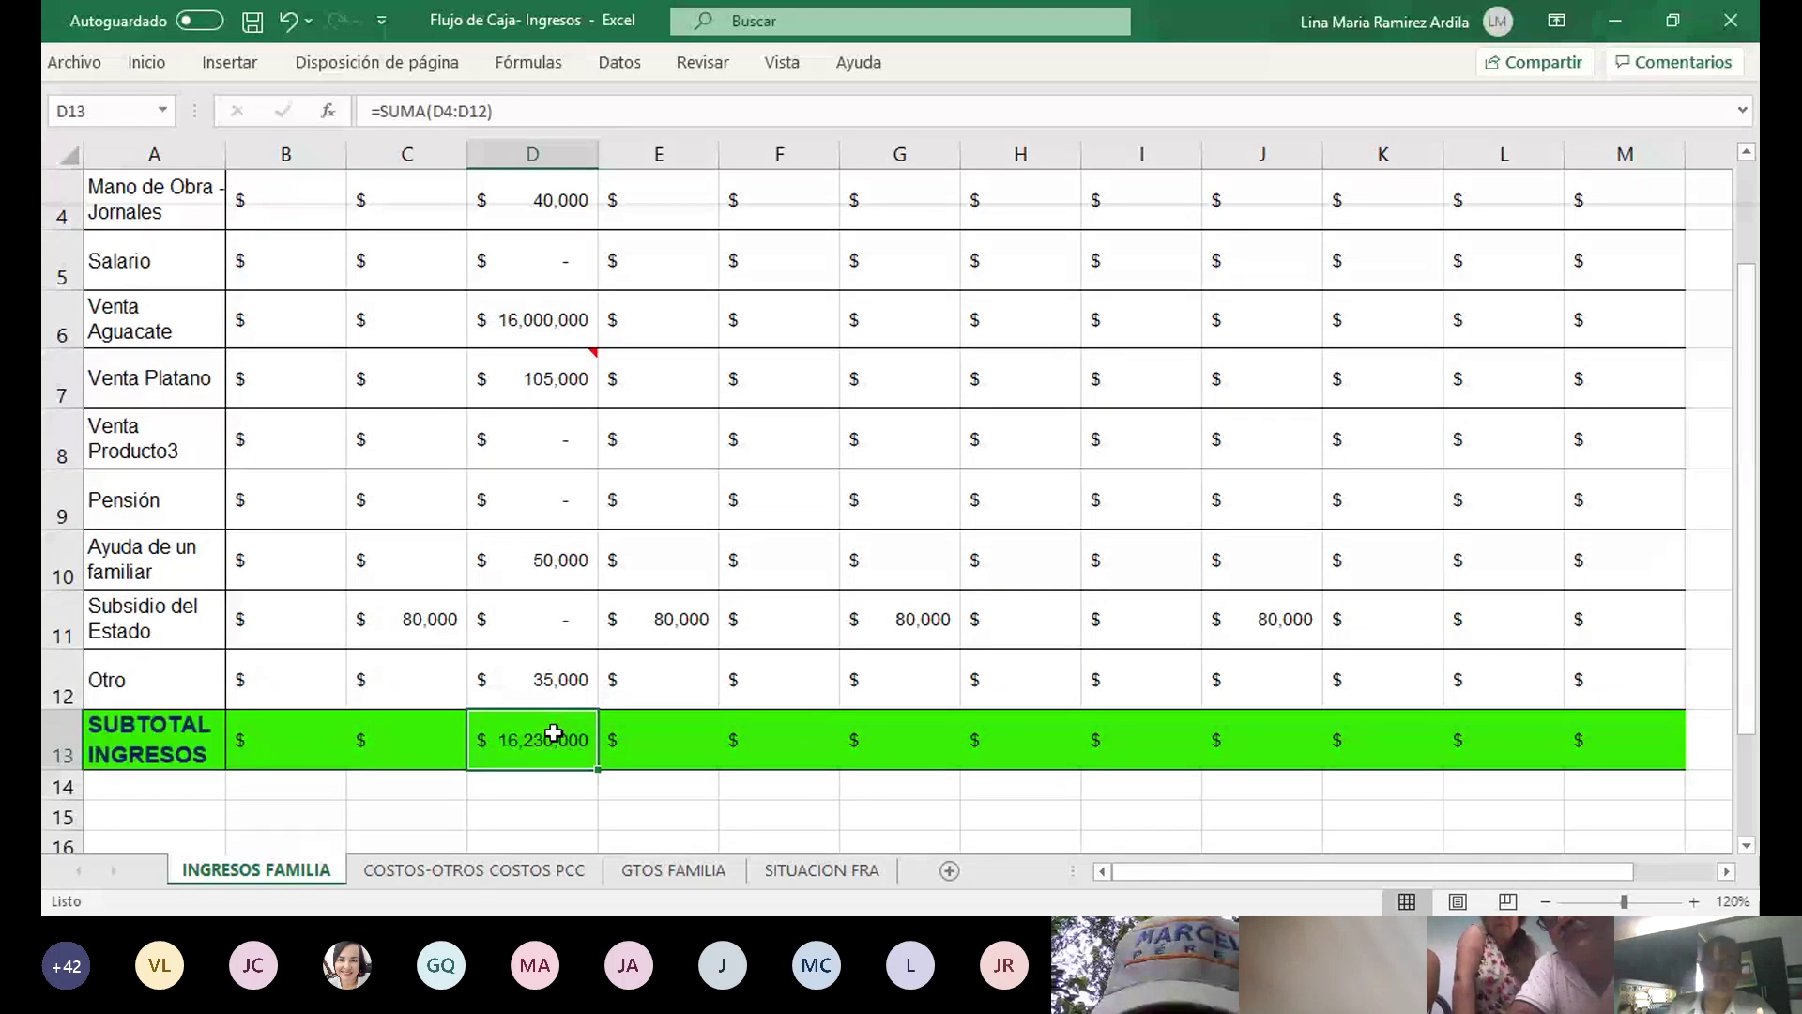
Review the March income formulas for Venta Aguacate and Venta Platano, and save the workbook
scroll(553, 733, up, 1)
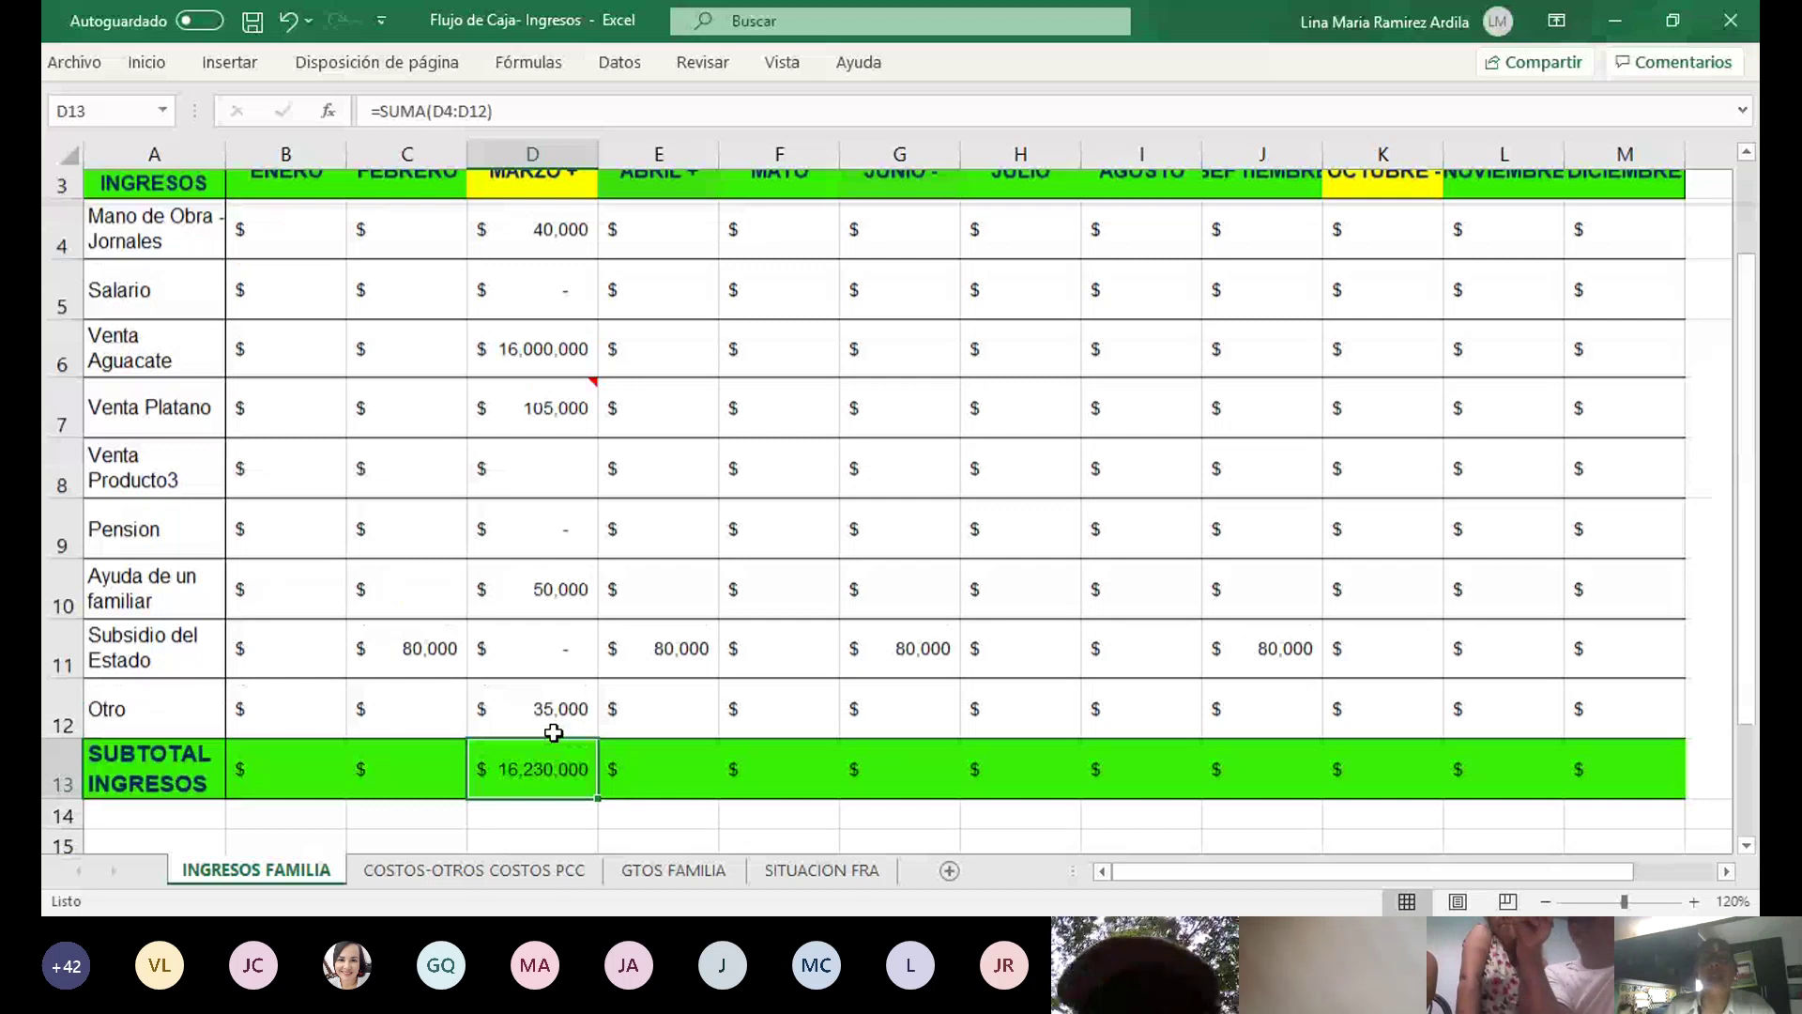
scroll(554, 733, up, 2)
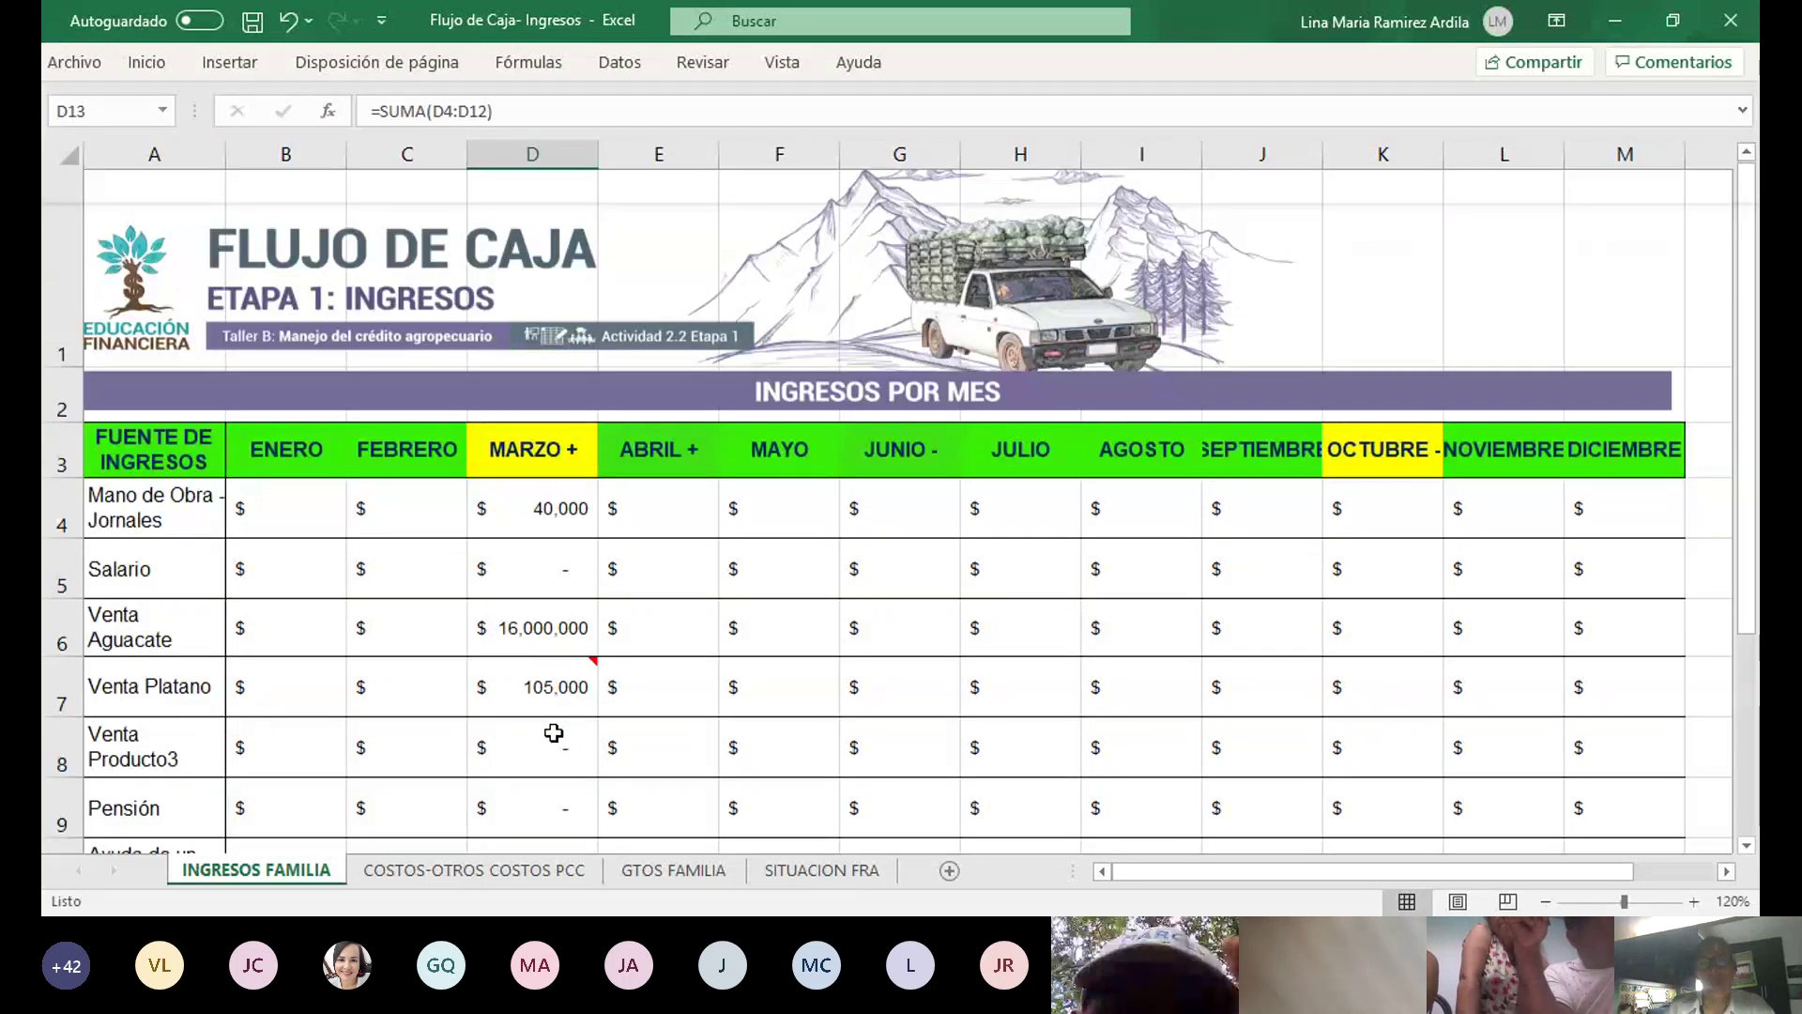
scroll(553, 733, down, 2)
click(542, 336)
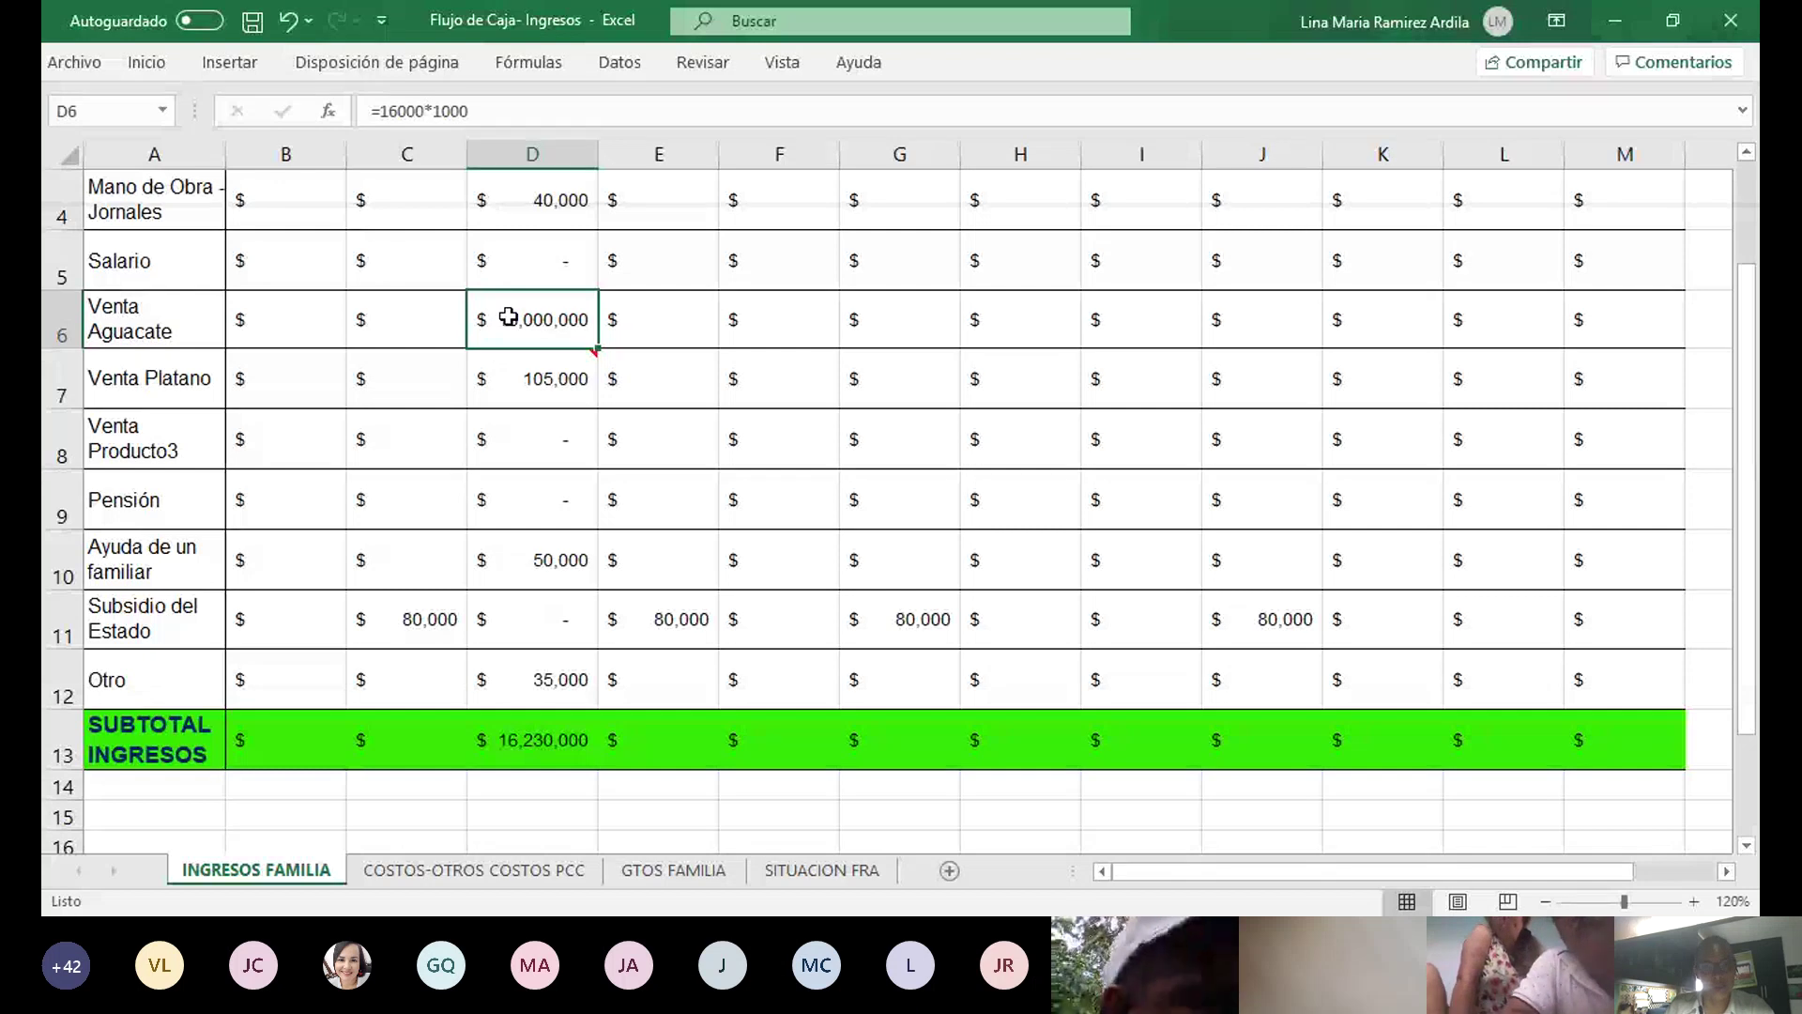
click(523, 372)
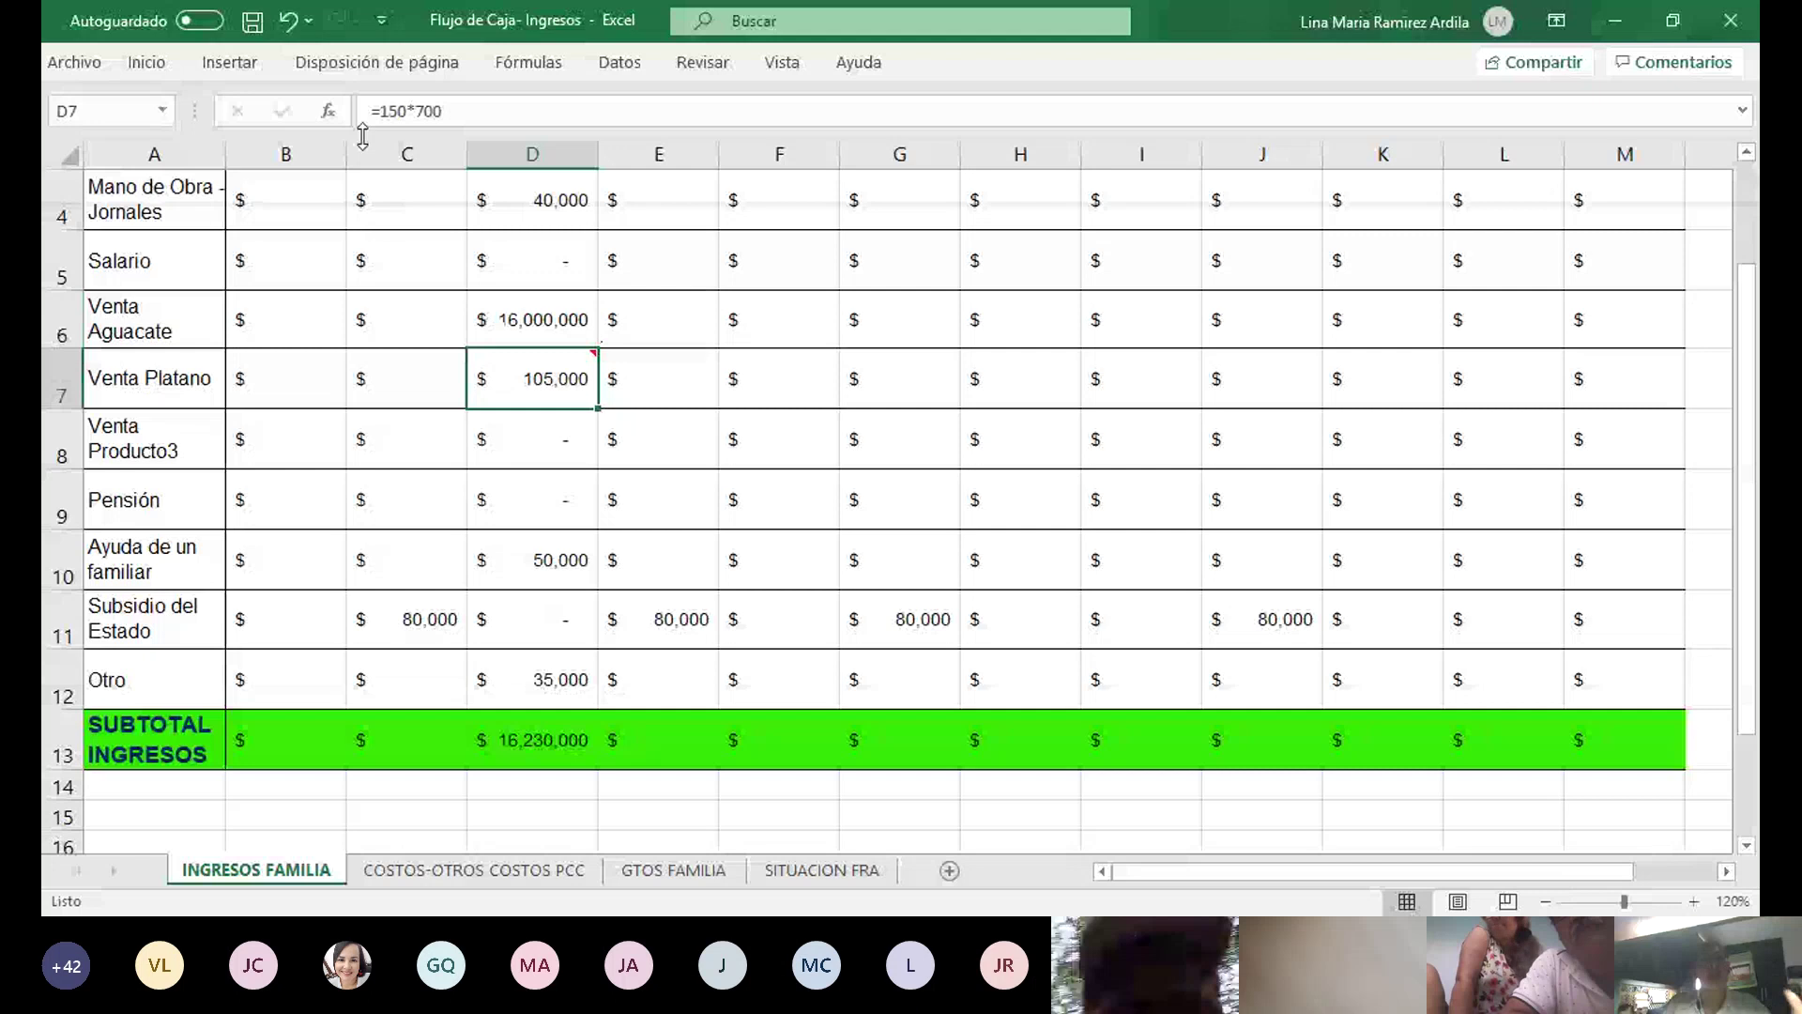
key(ctrl+s)
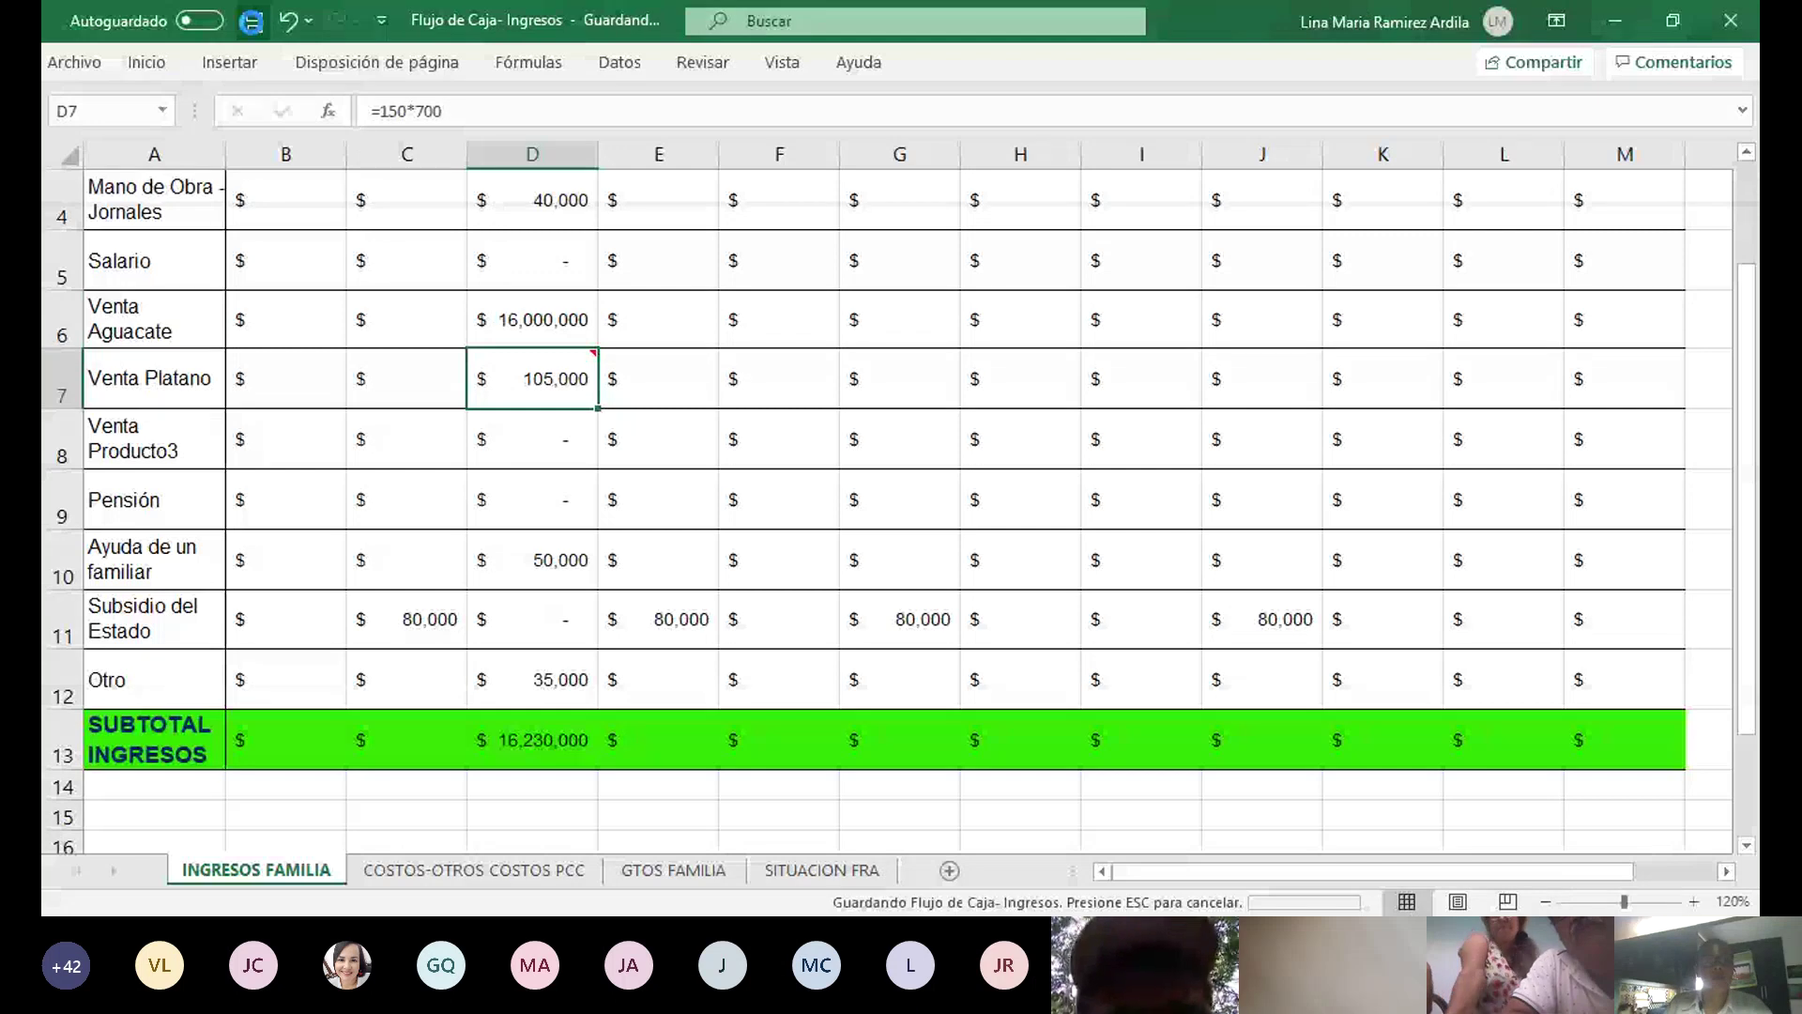
Open the COSTOS-OTROS COSTOS PCC sheet and look through its production activities and other cost rows
click(515, 871)
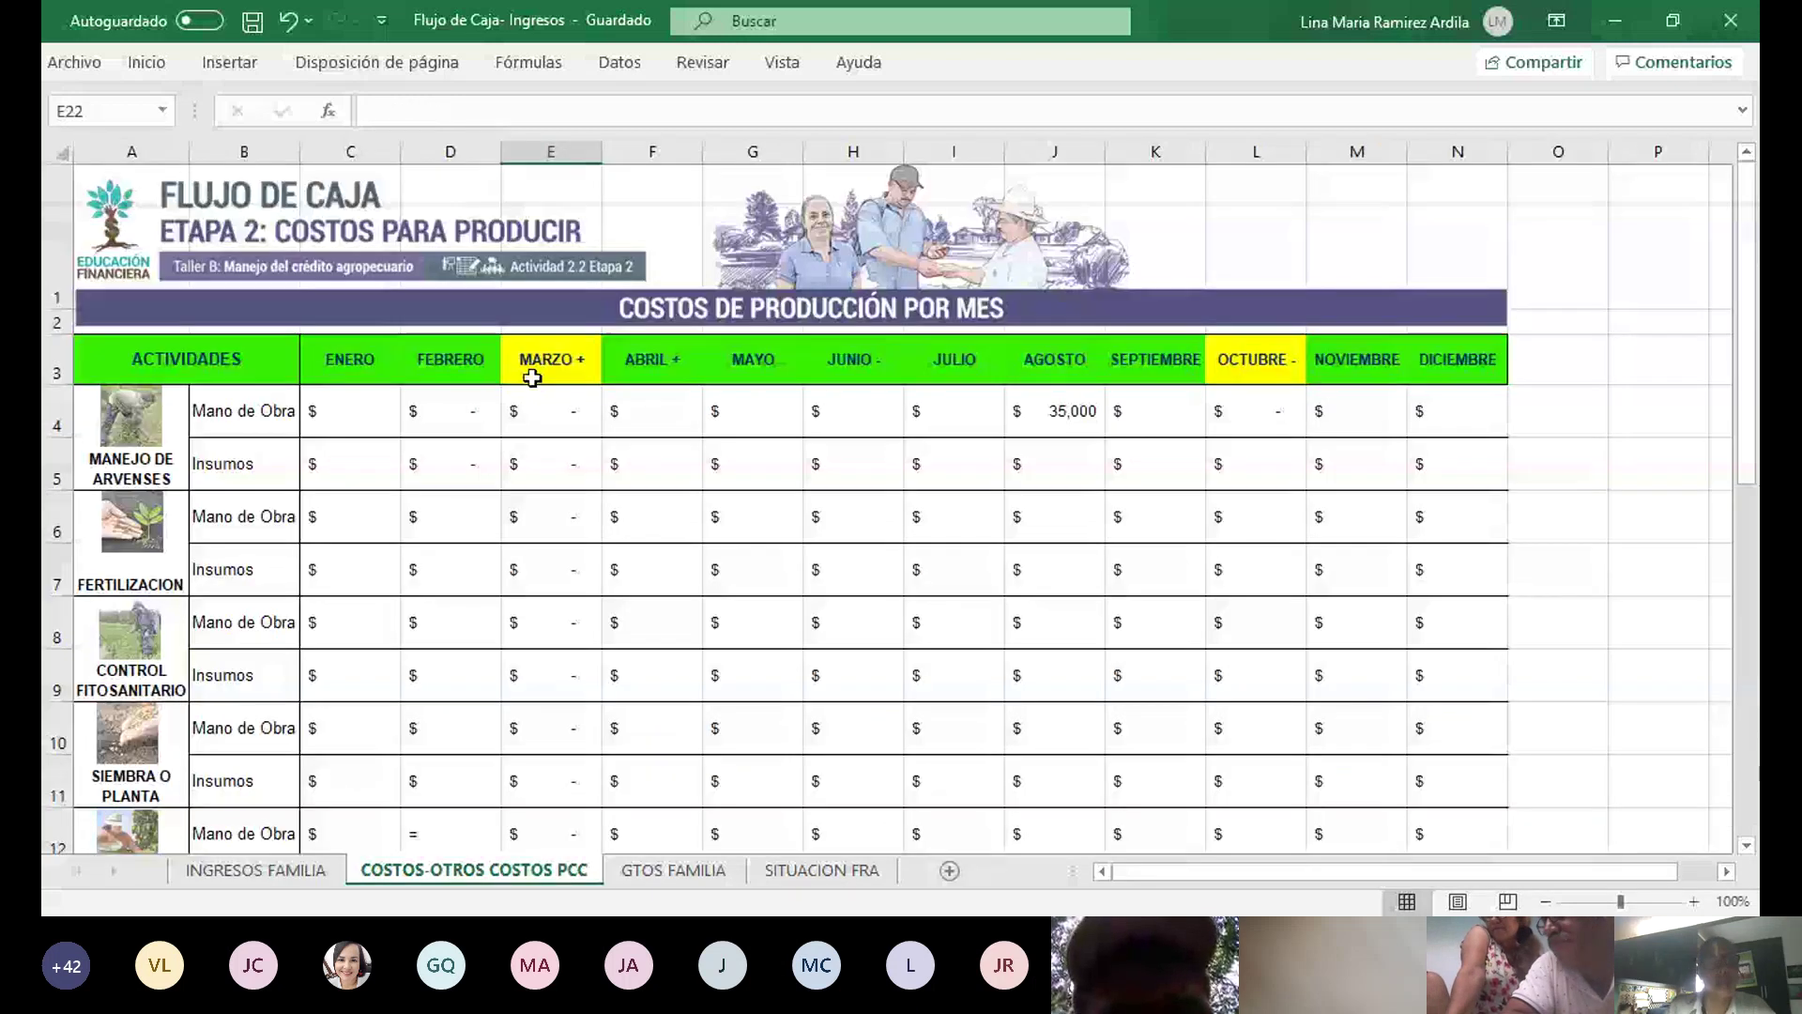
click(547, 410)
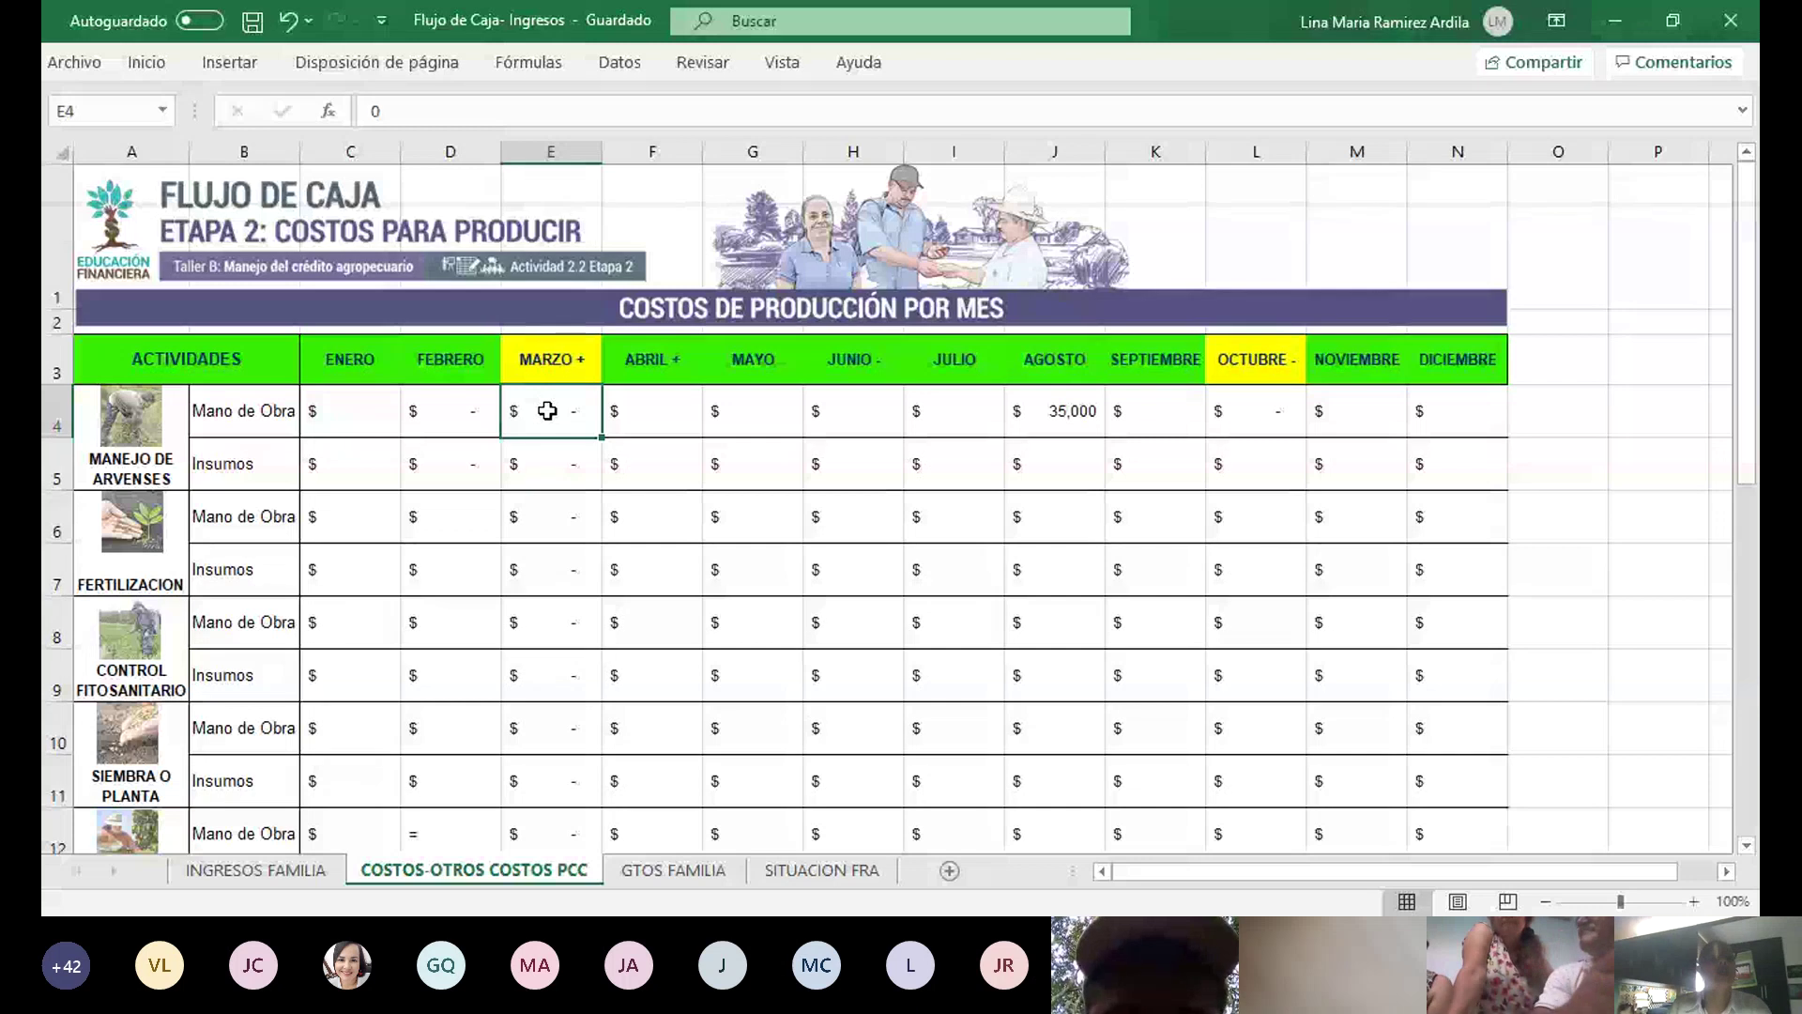
click(139, 457)
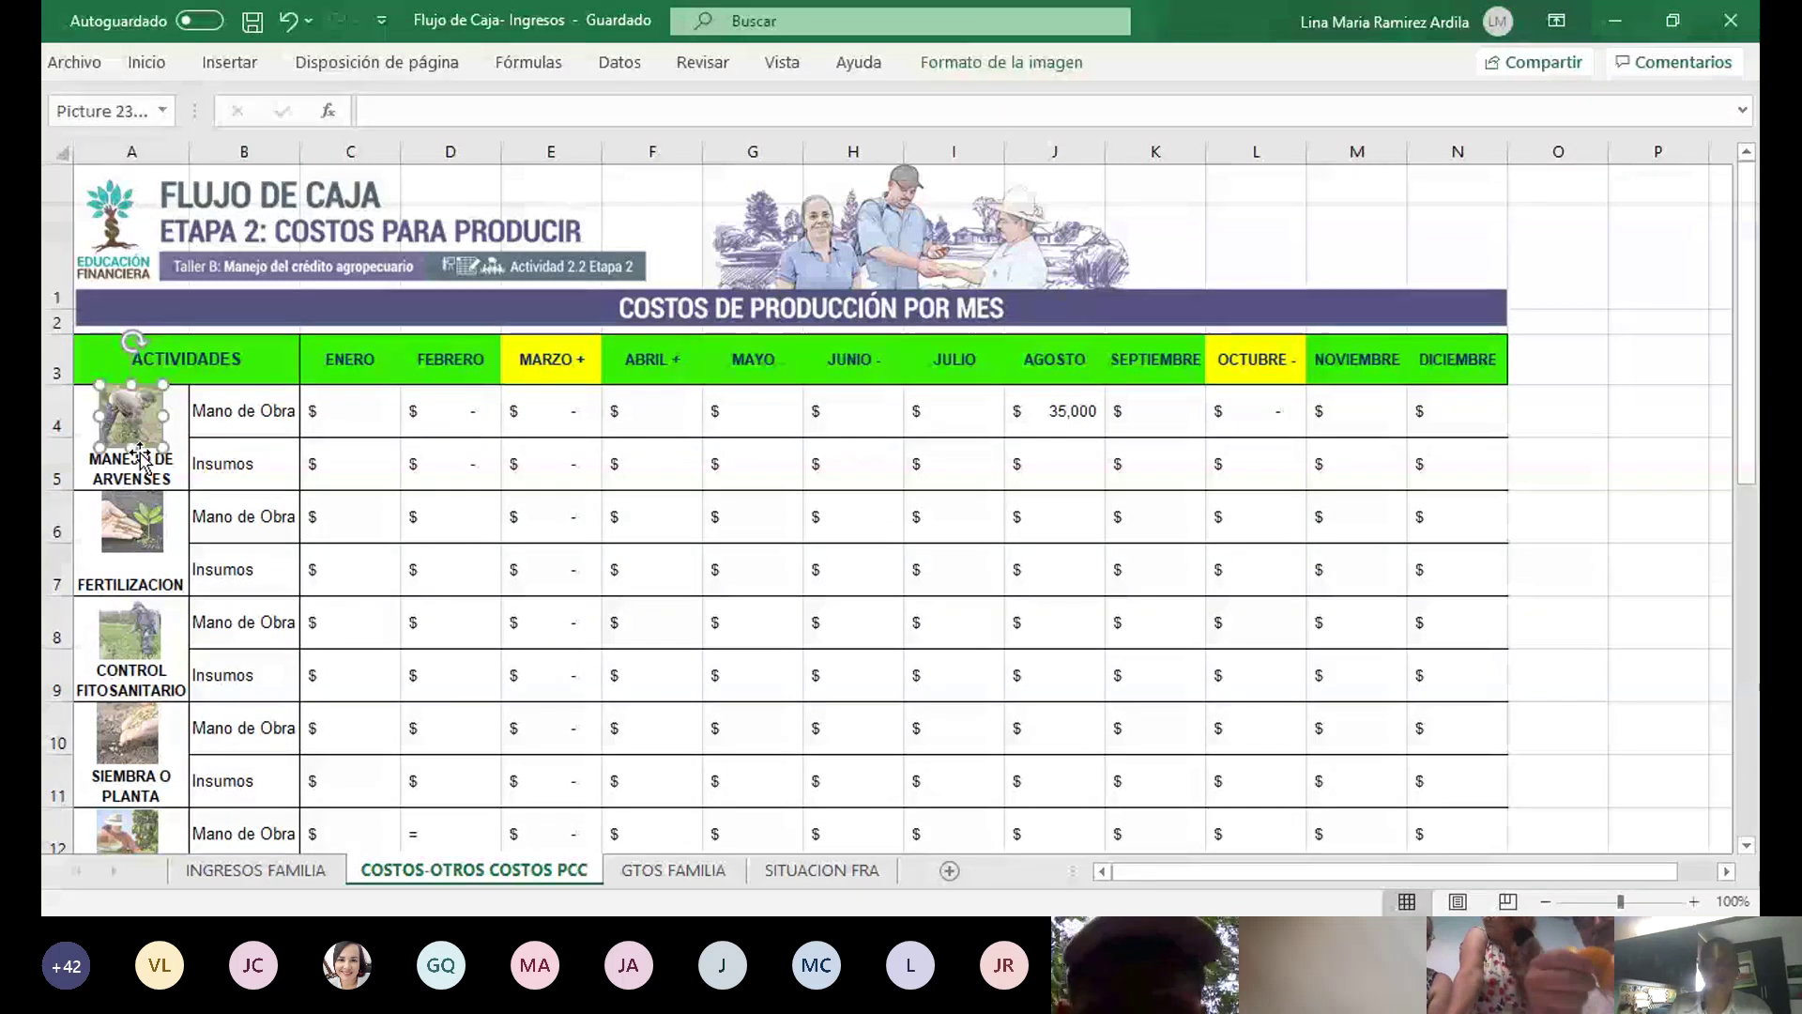
click(139, 467)
scroll(157, 790, down, 2)
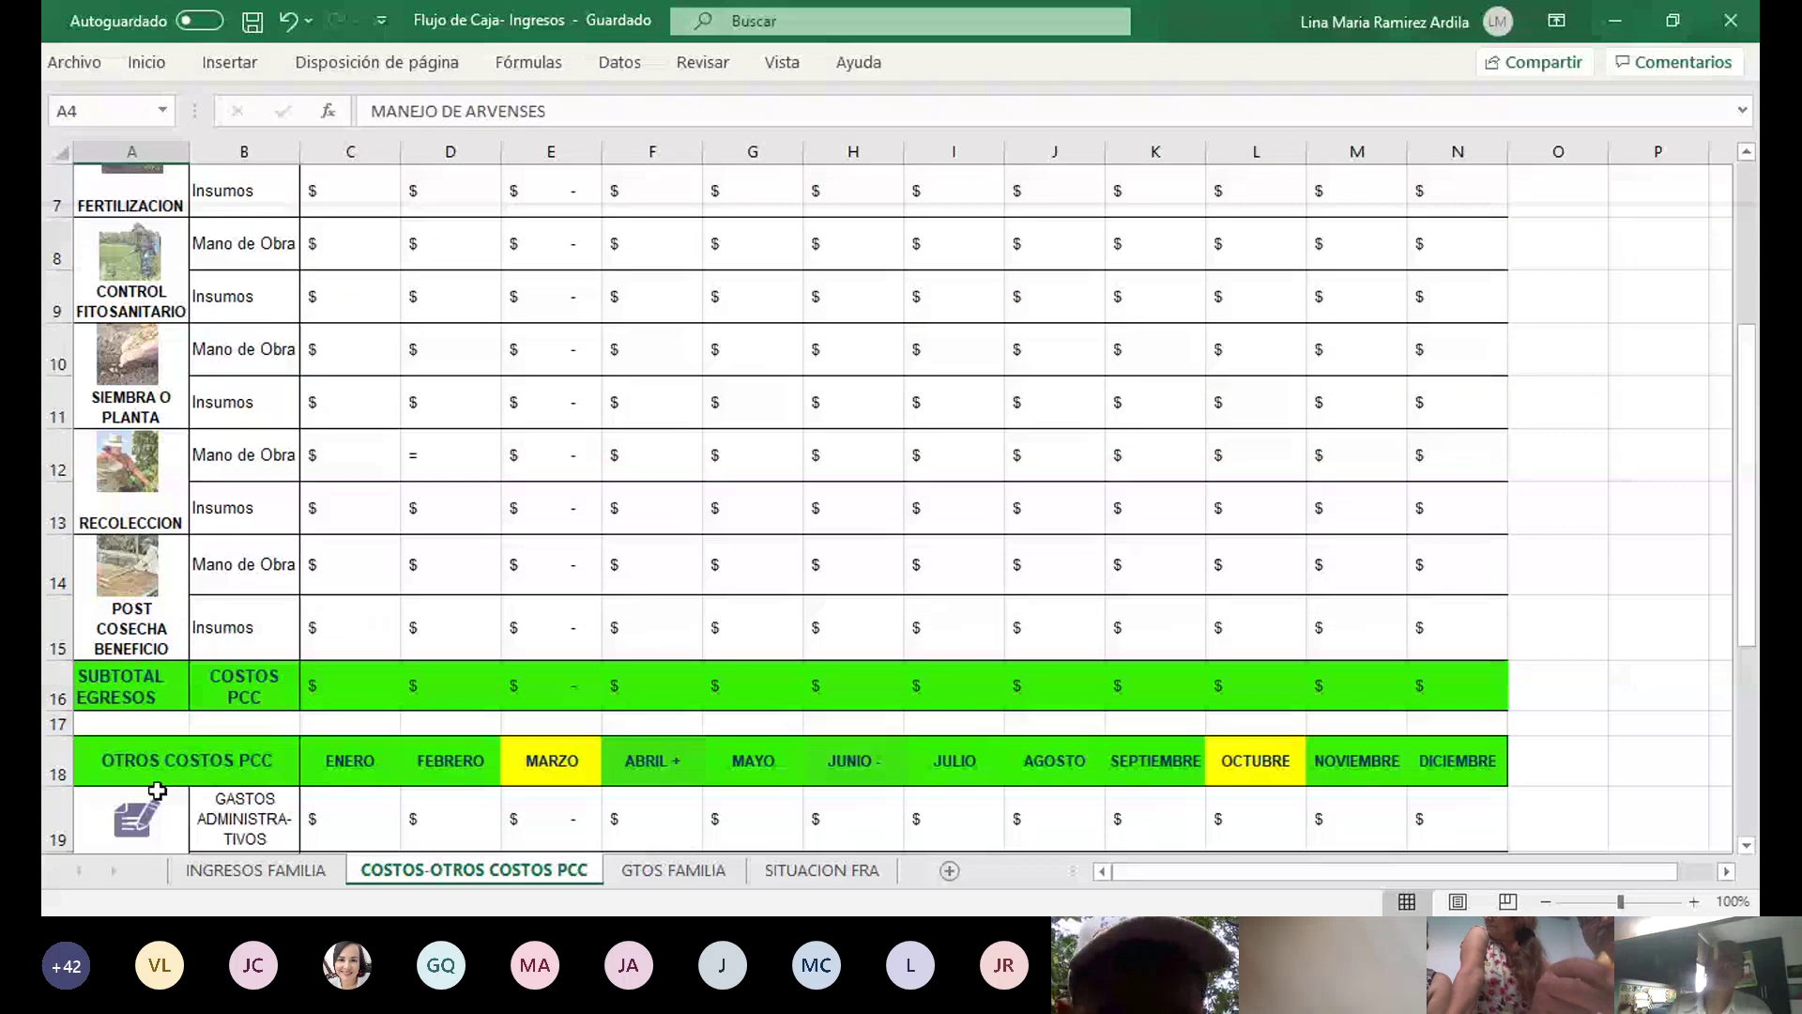
scroll(157, 790, up, 1)
scroll(157, 791, up, 2)
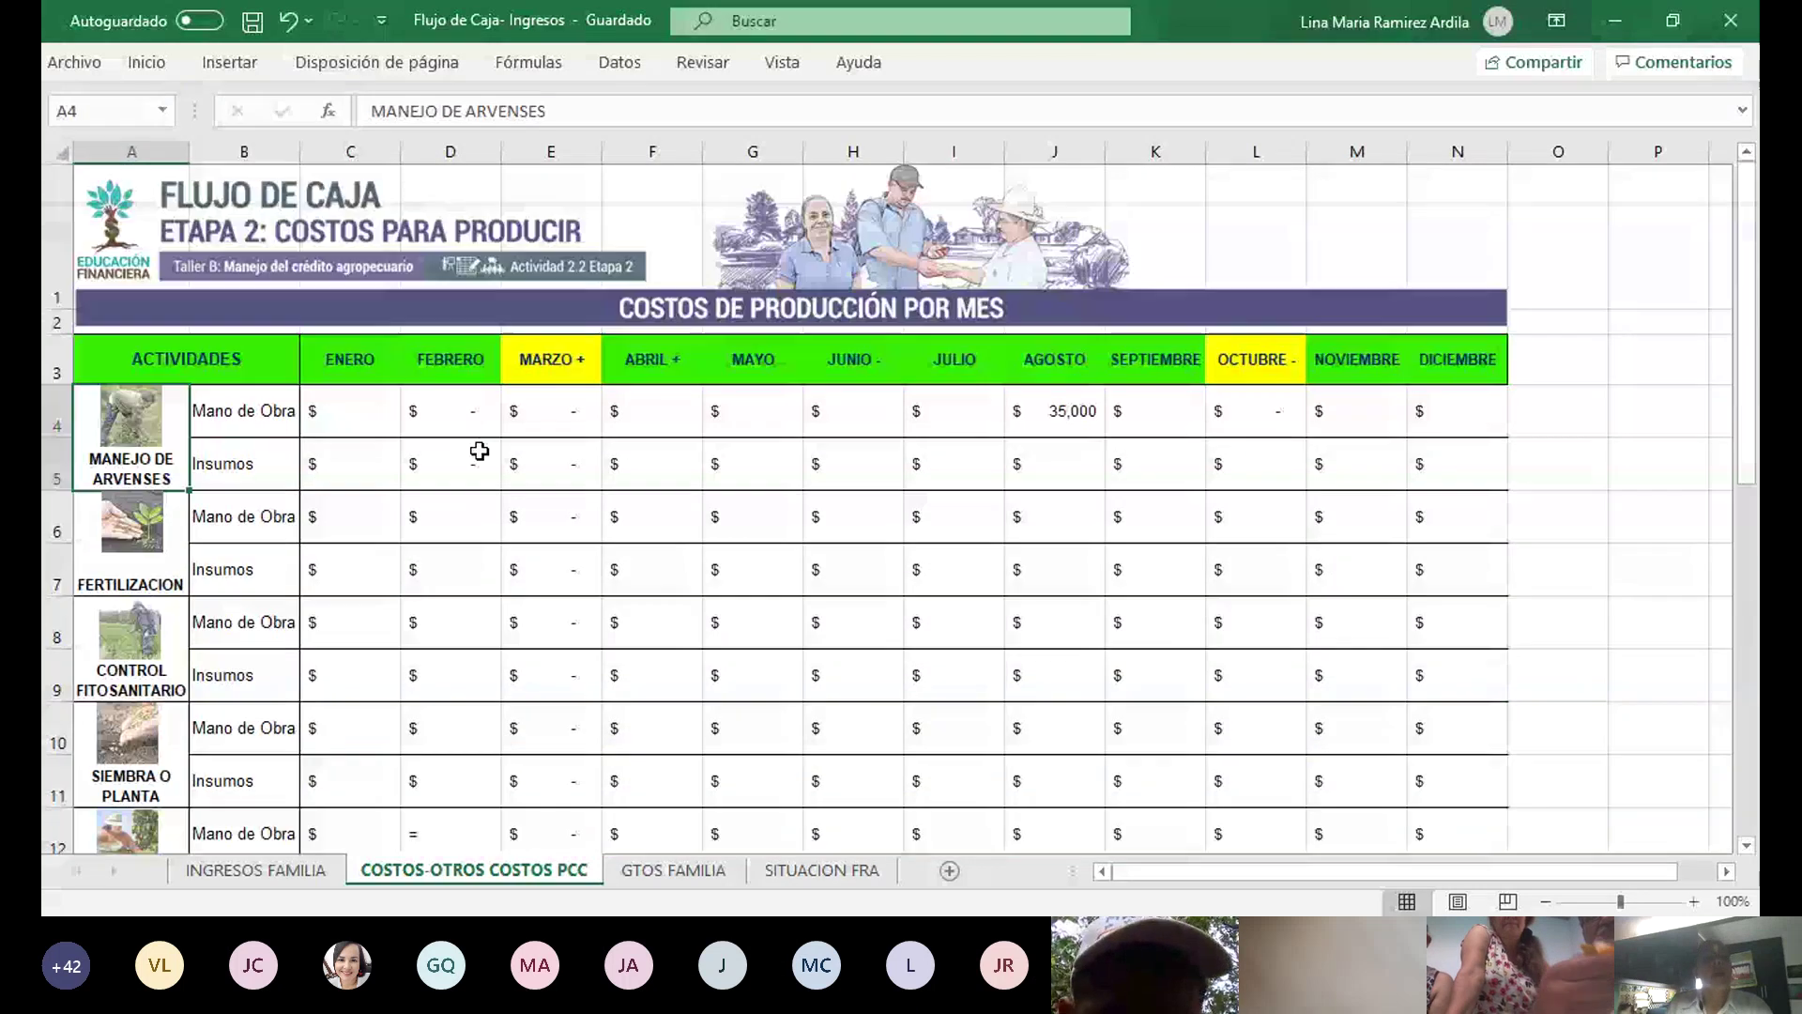
Enter 0 as the March Mano de Obra and Insumos costs of MANEJO DE ARVENSES in cells E4 and E5
click(565, 411)
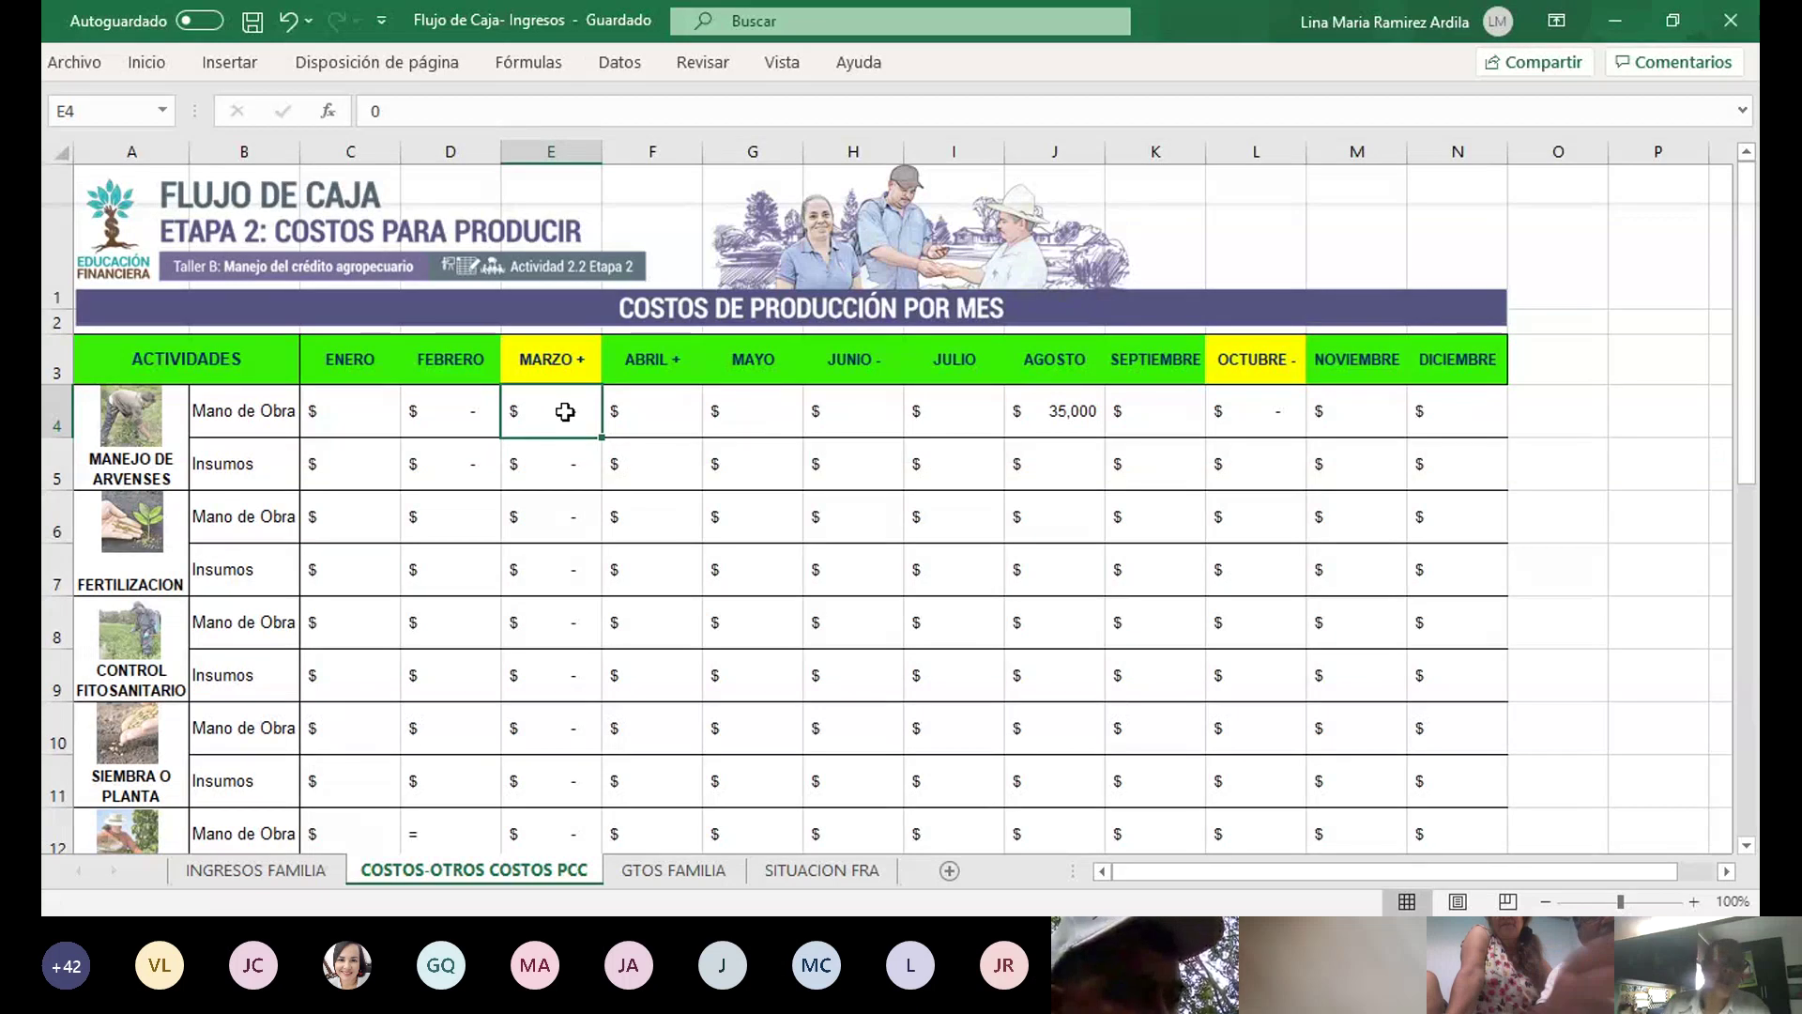
key(Return)
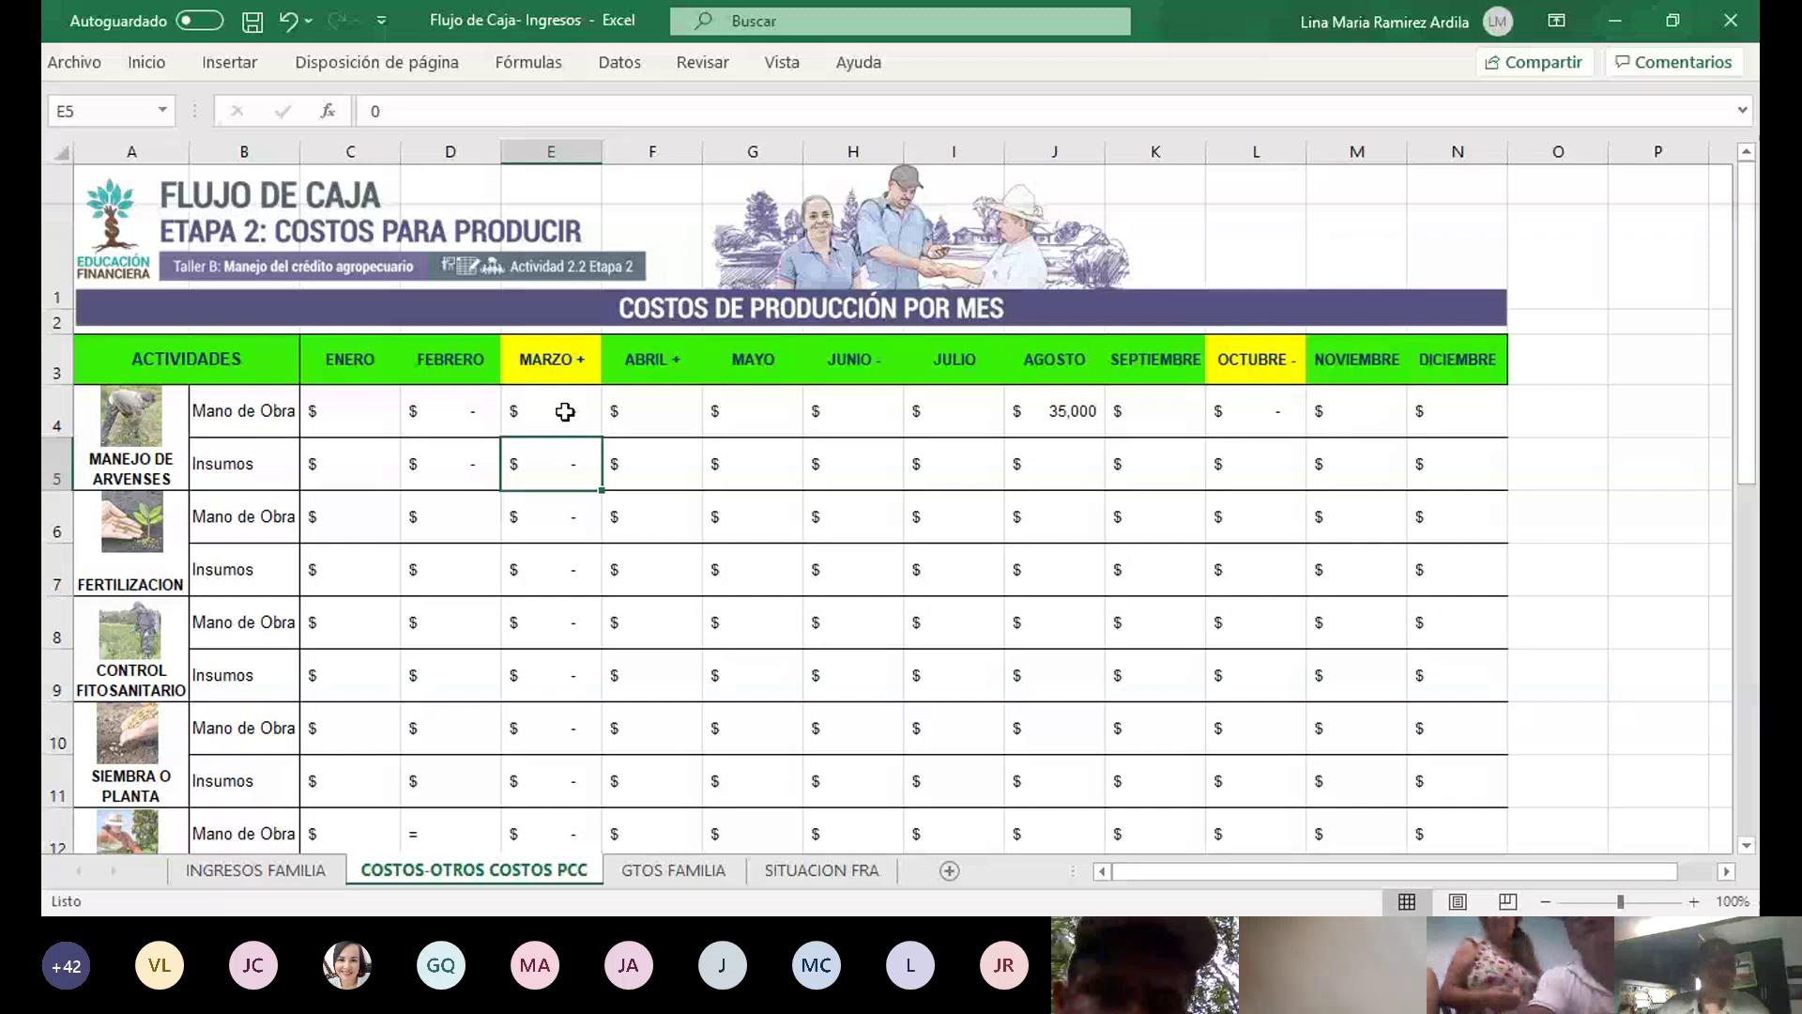
key(Return)
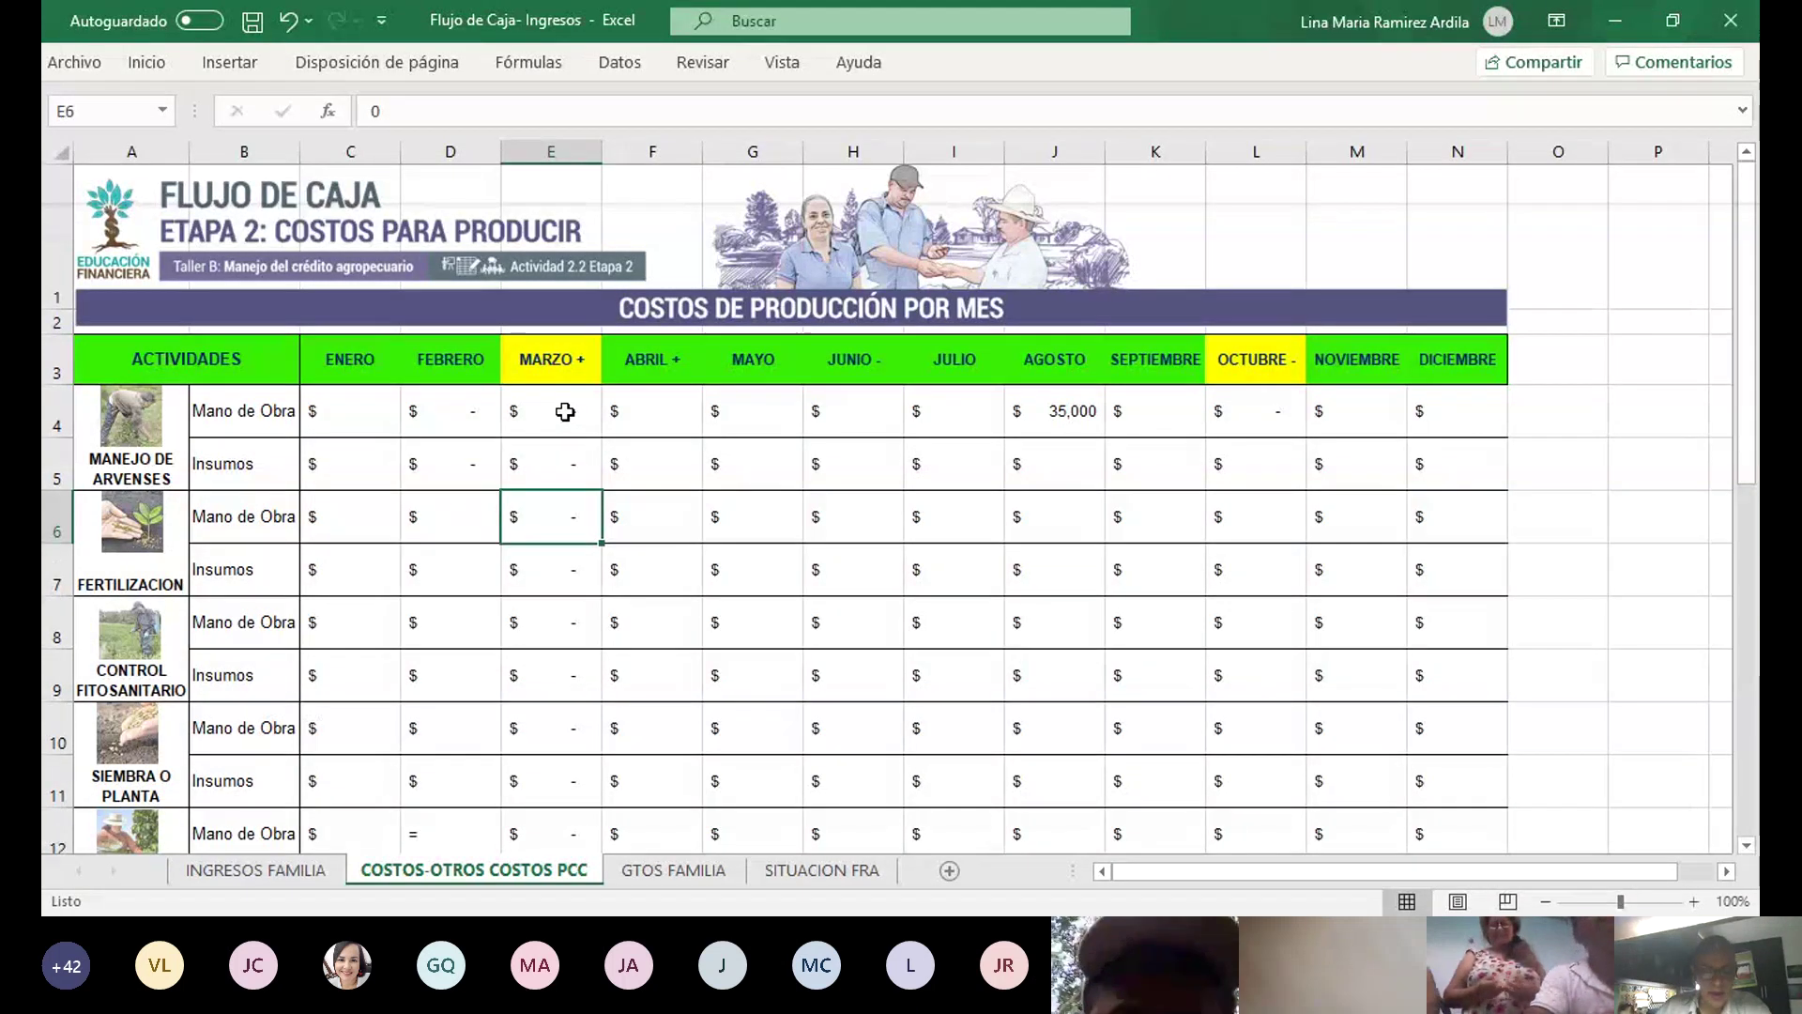
Enter =1*40000 as the February Mano de Obra cost of MANEJO DE ARVENSES in cell D4 and 0 for Insumos in D5
click(464, 412)
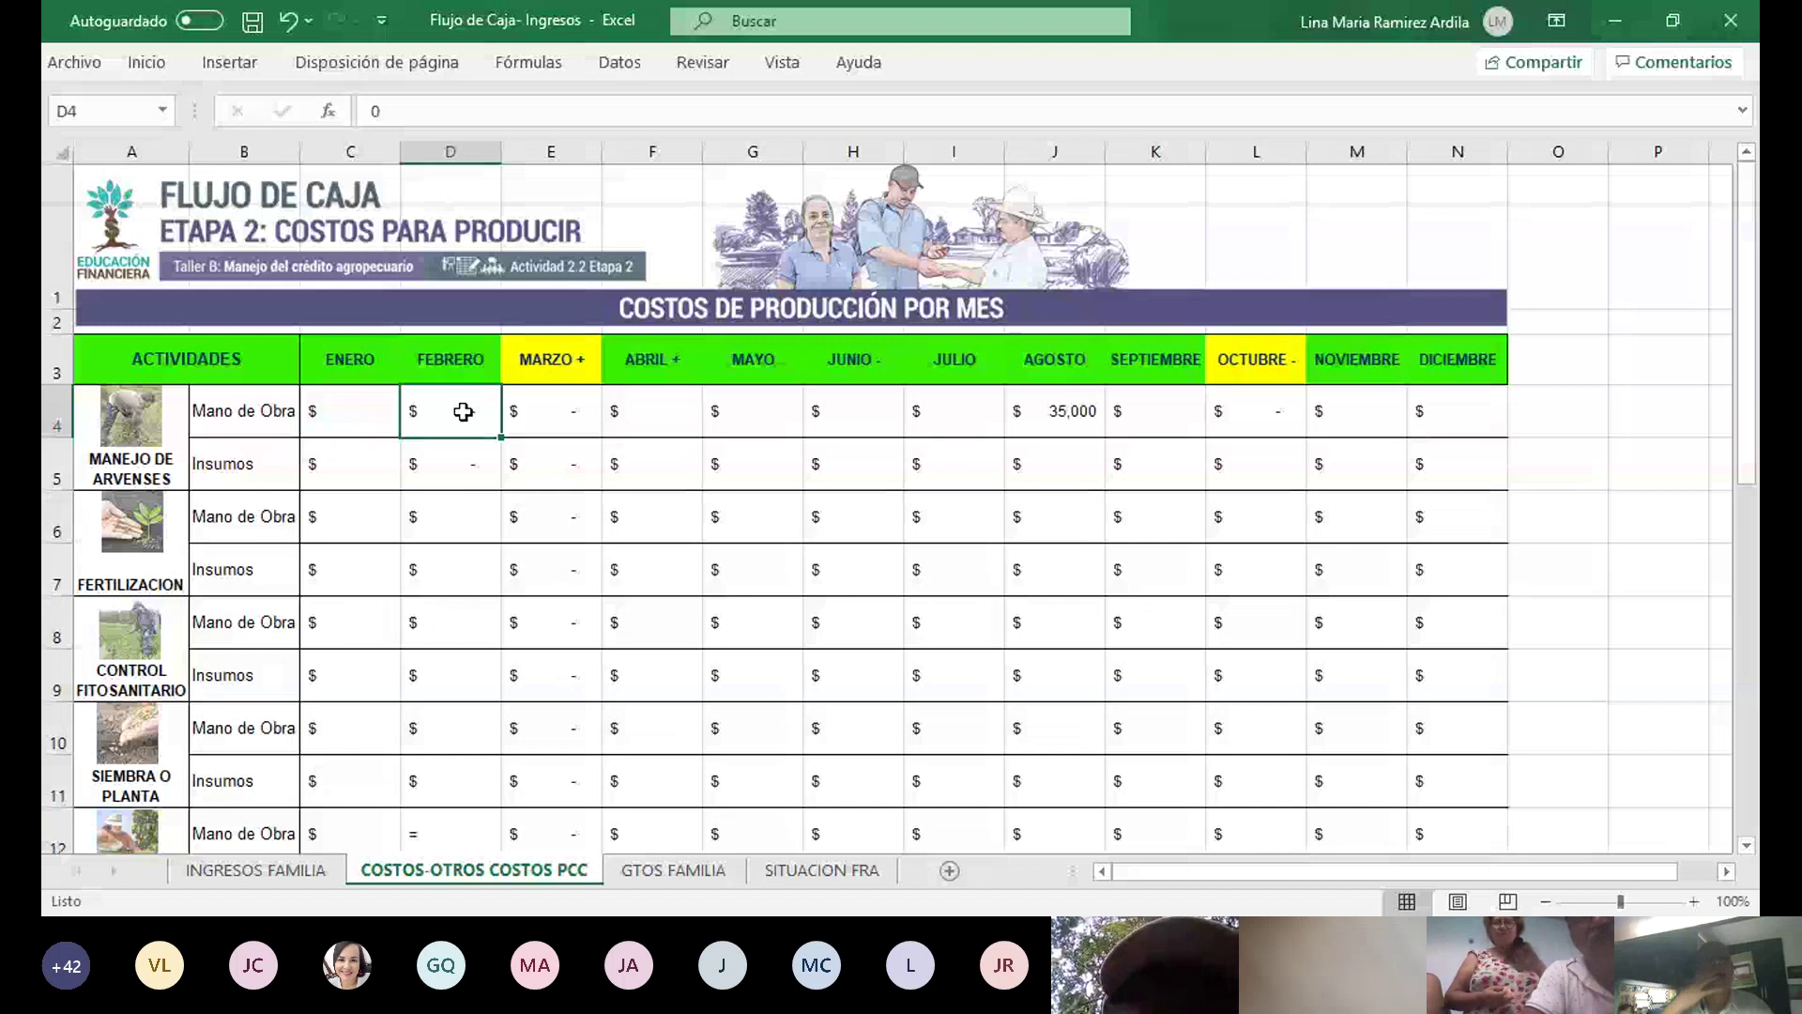
text(40000)
key(Return)
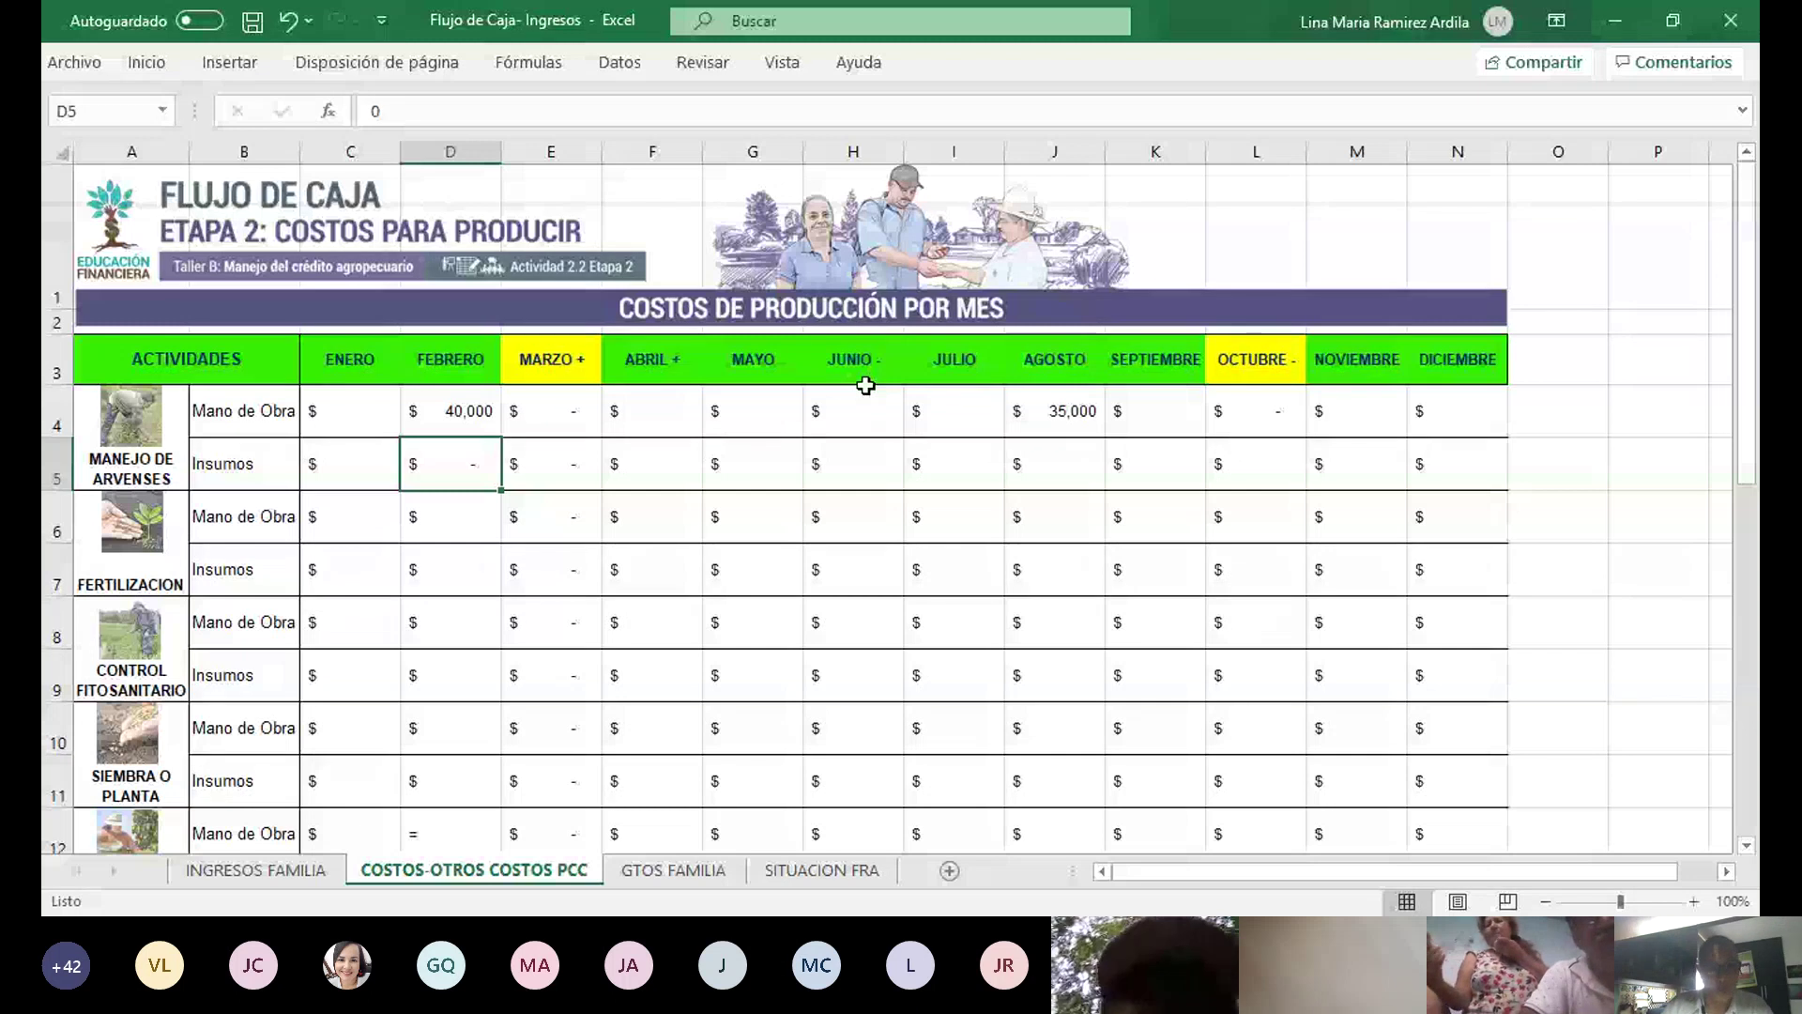
text(0)
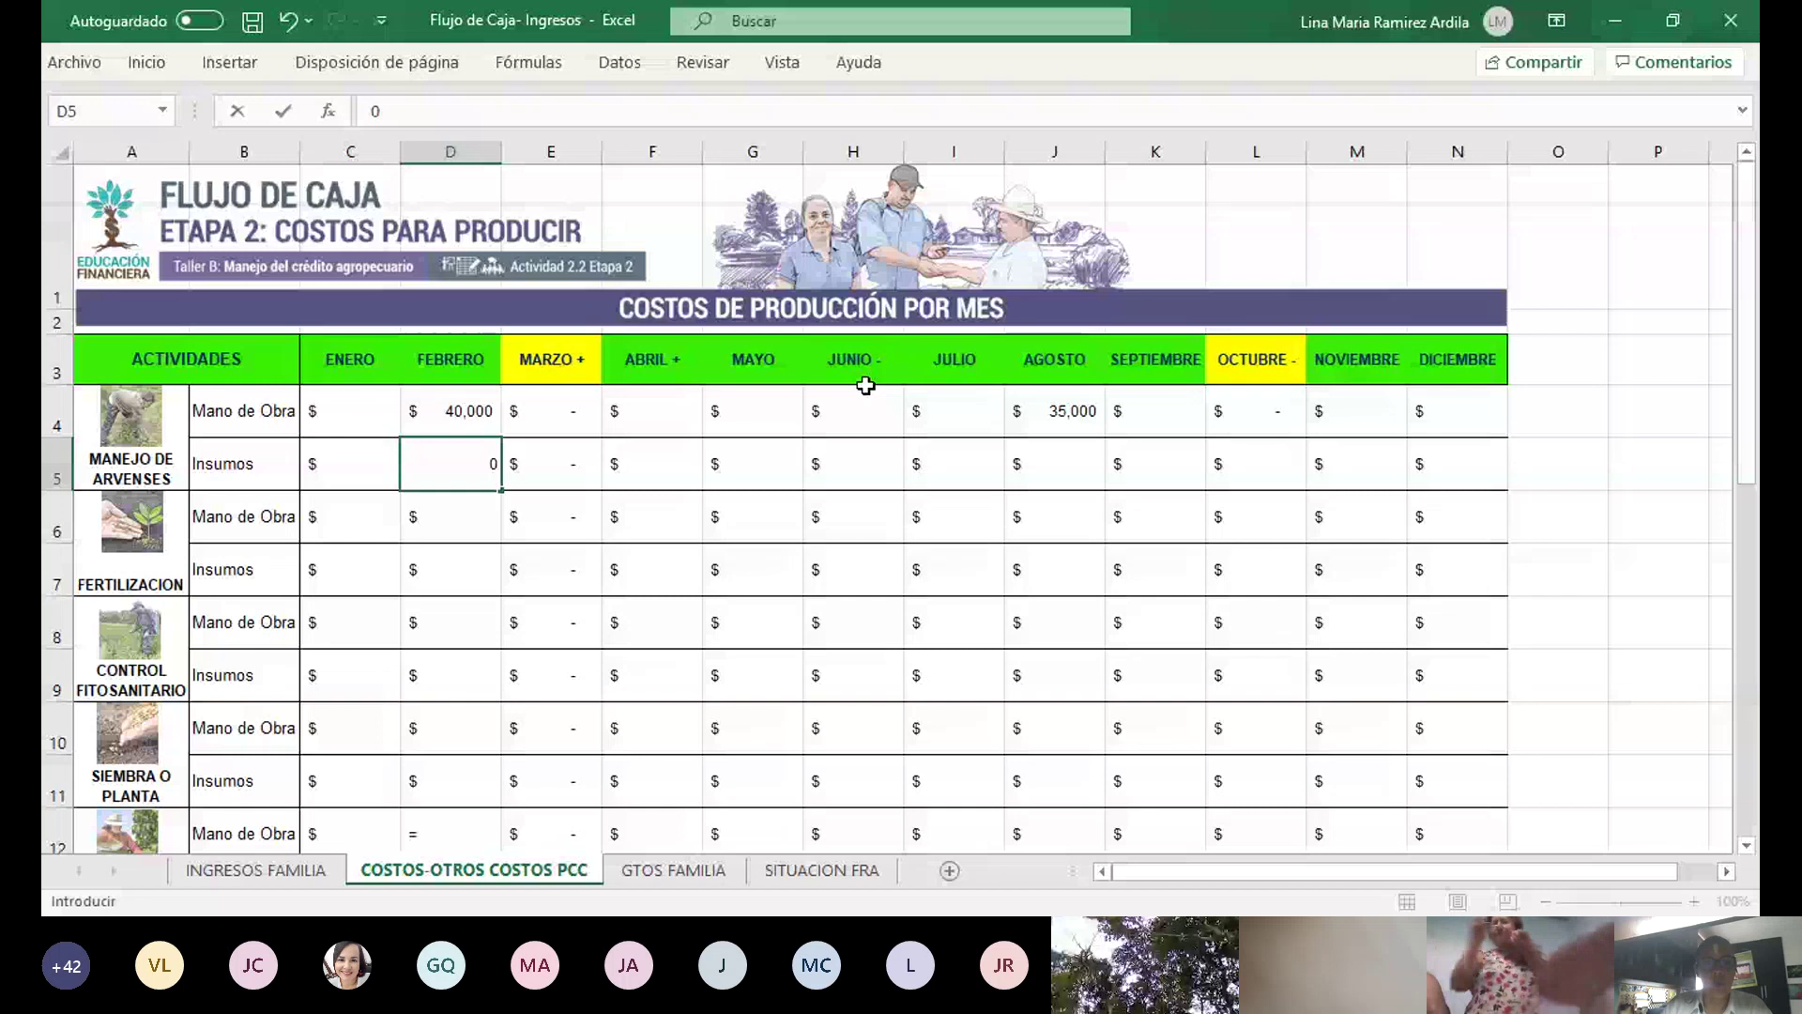
key(Return)
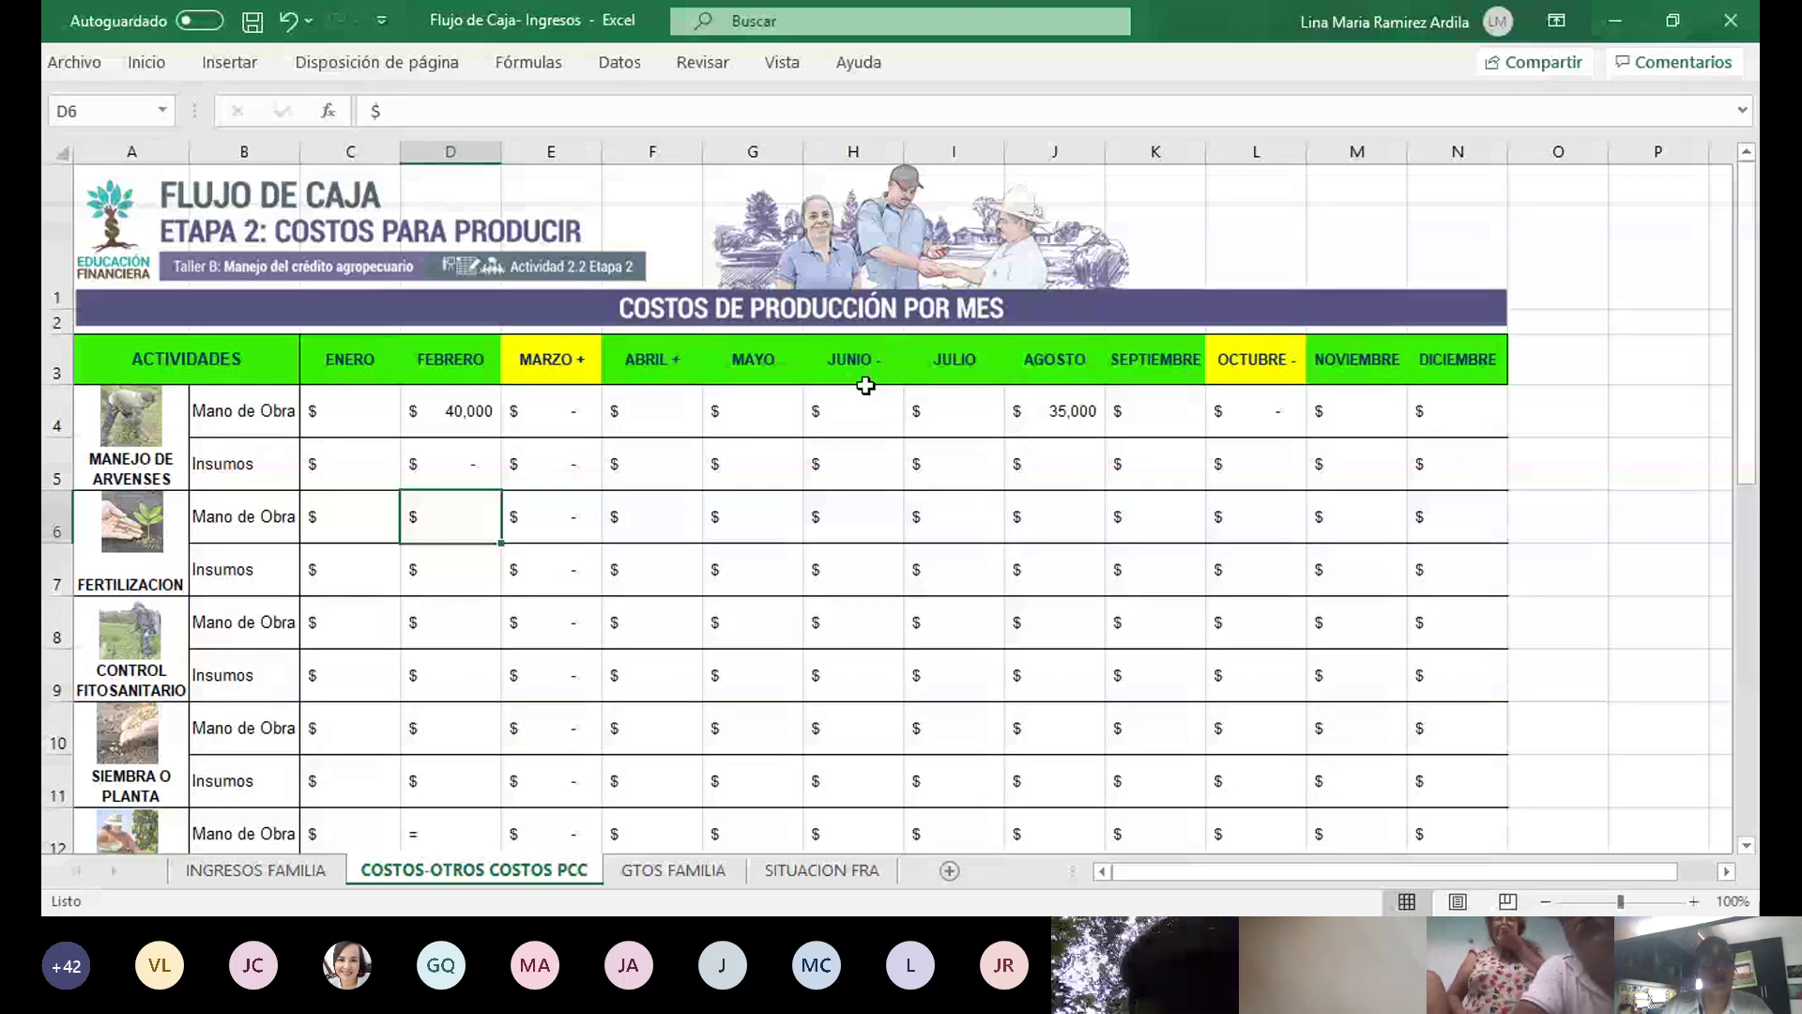
Check the February and March Mano de Obra and Insumos entries for MANEJO DE ARVENSES in cells D4 to E5
key(Right)
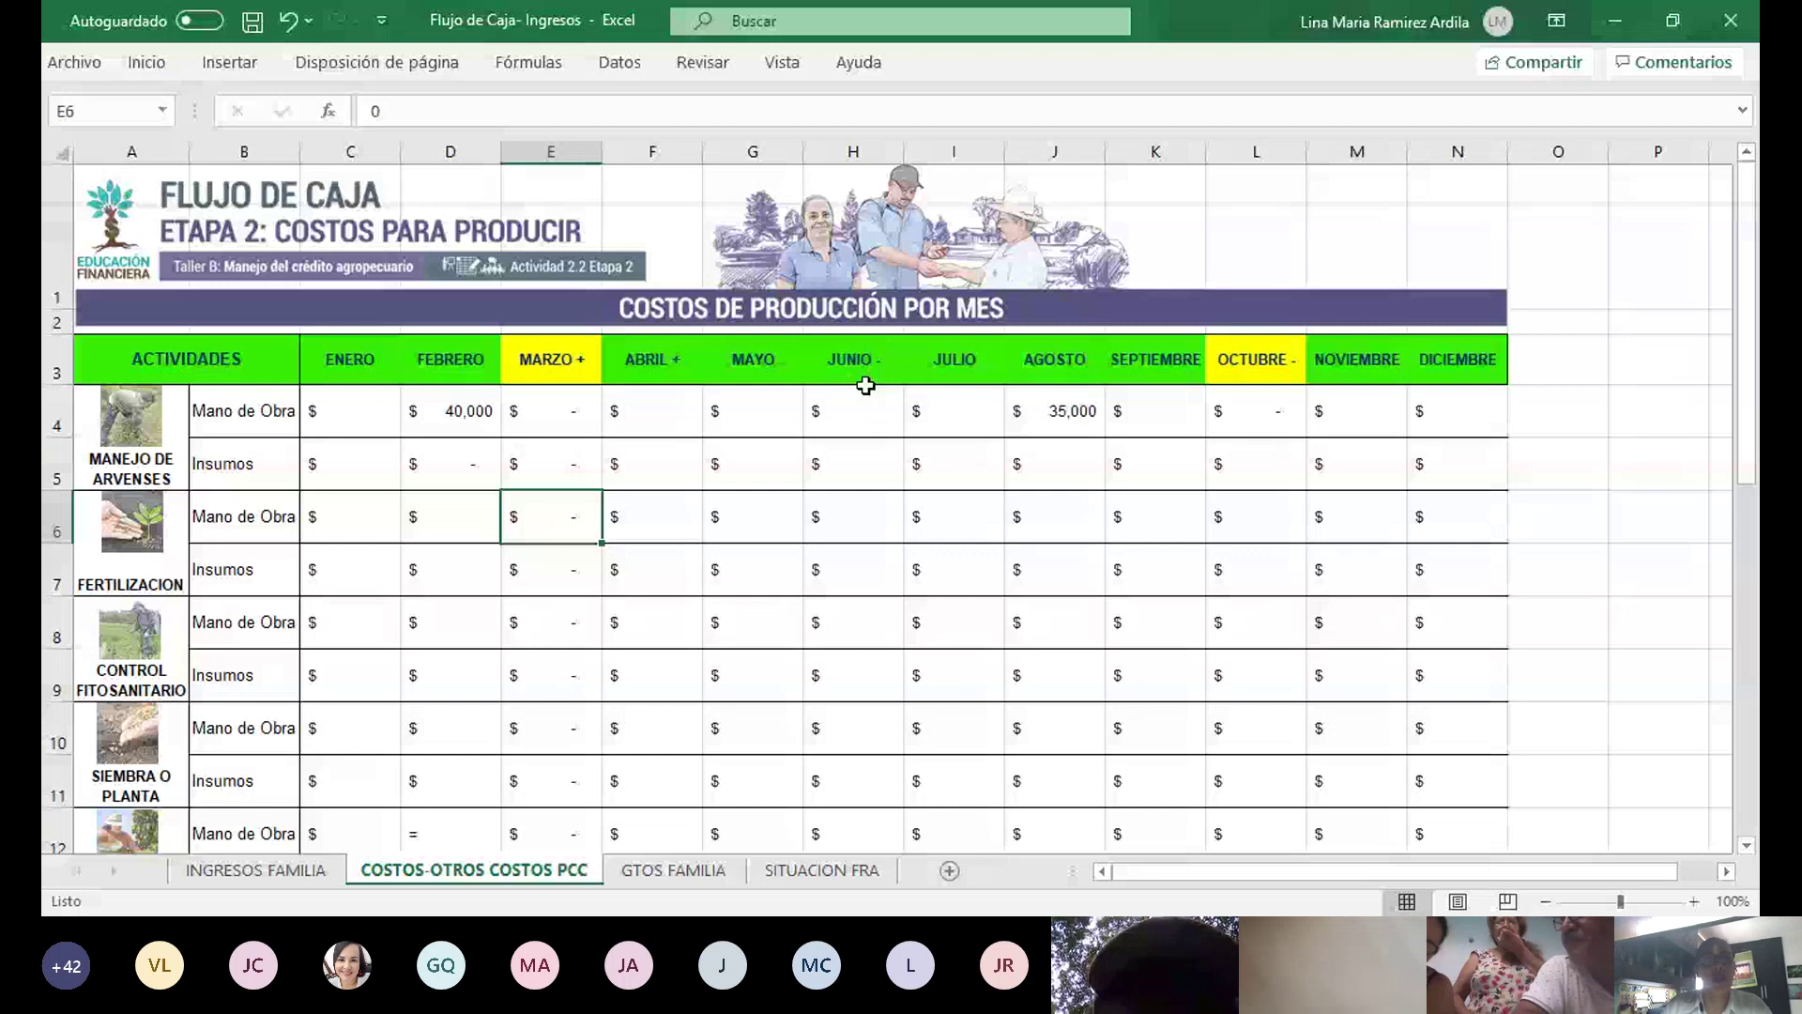
key(Up)
key(Up)
key(Left)
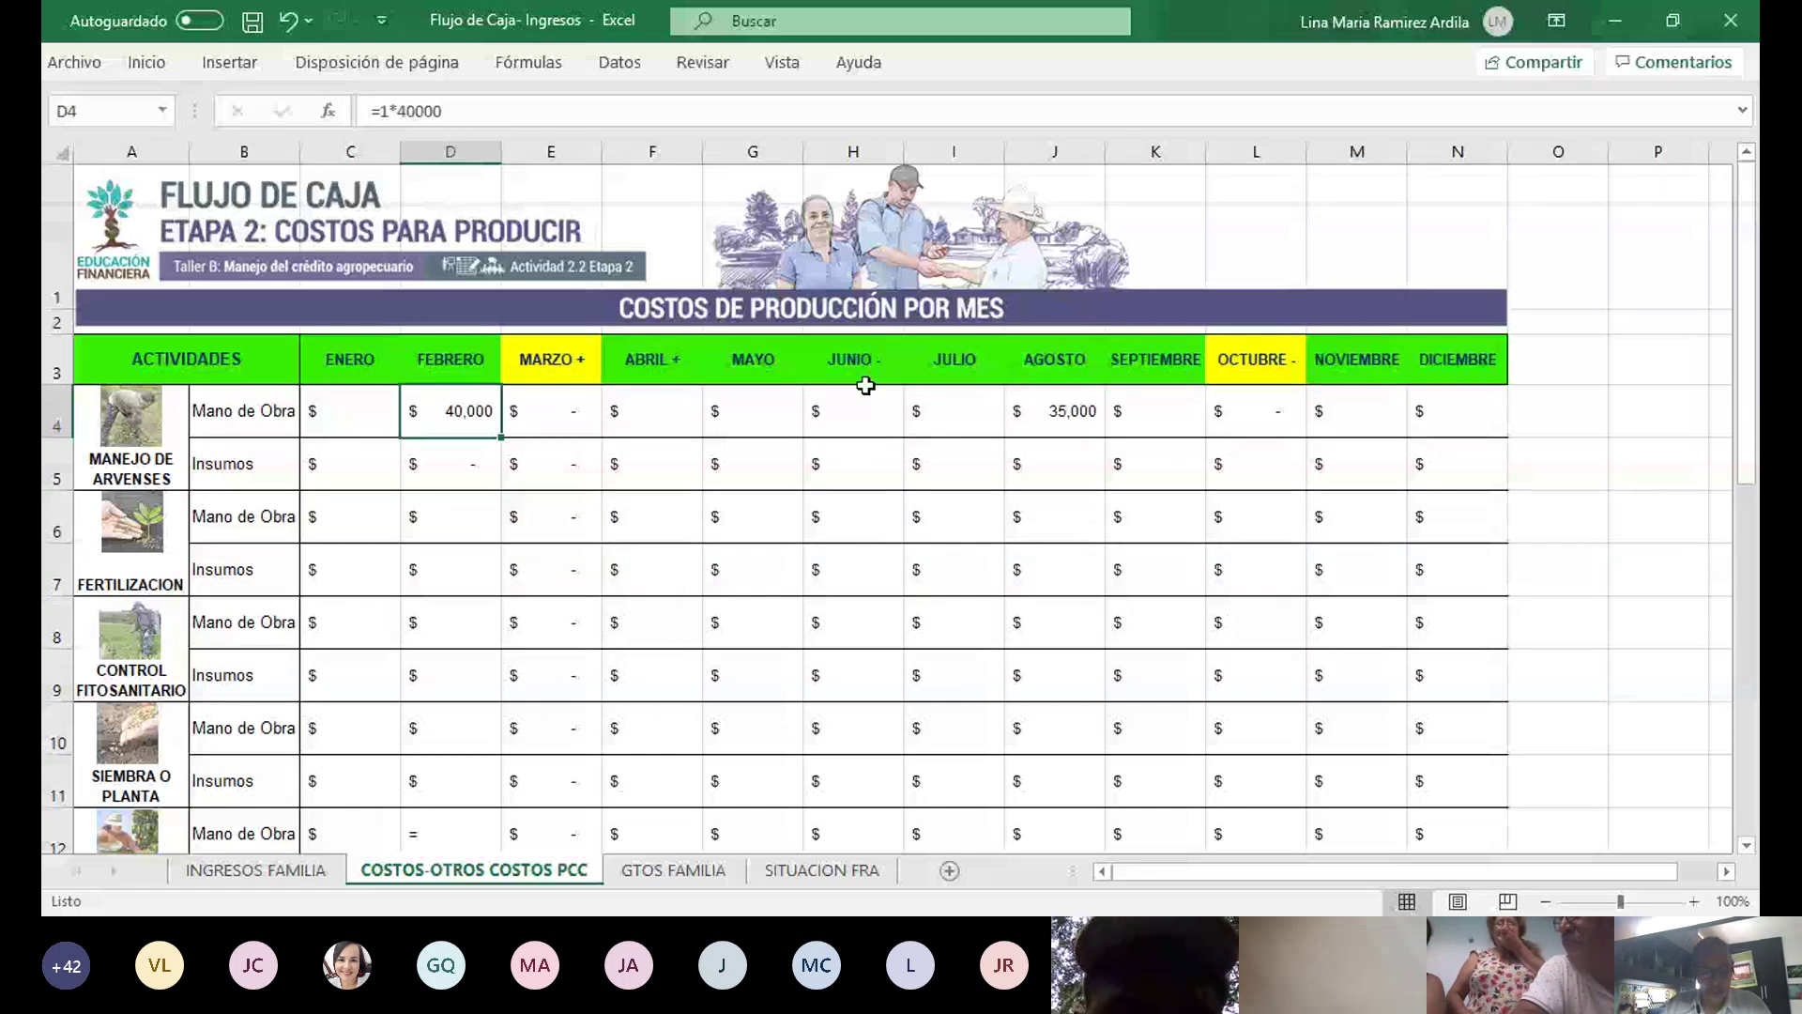
key(Down)
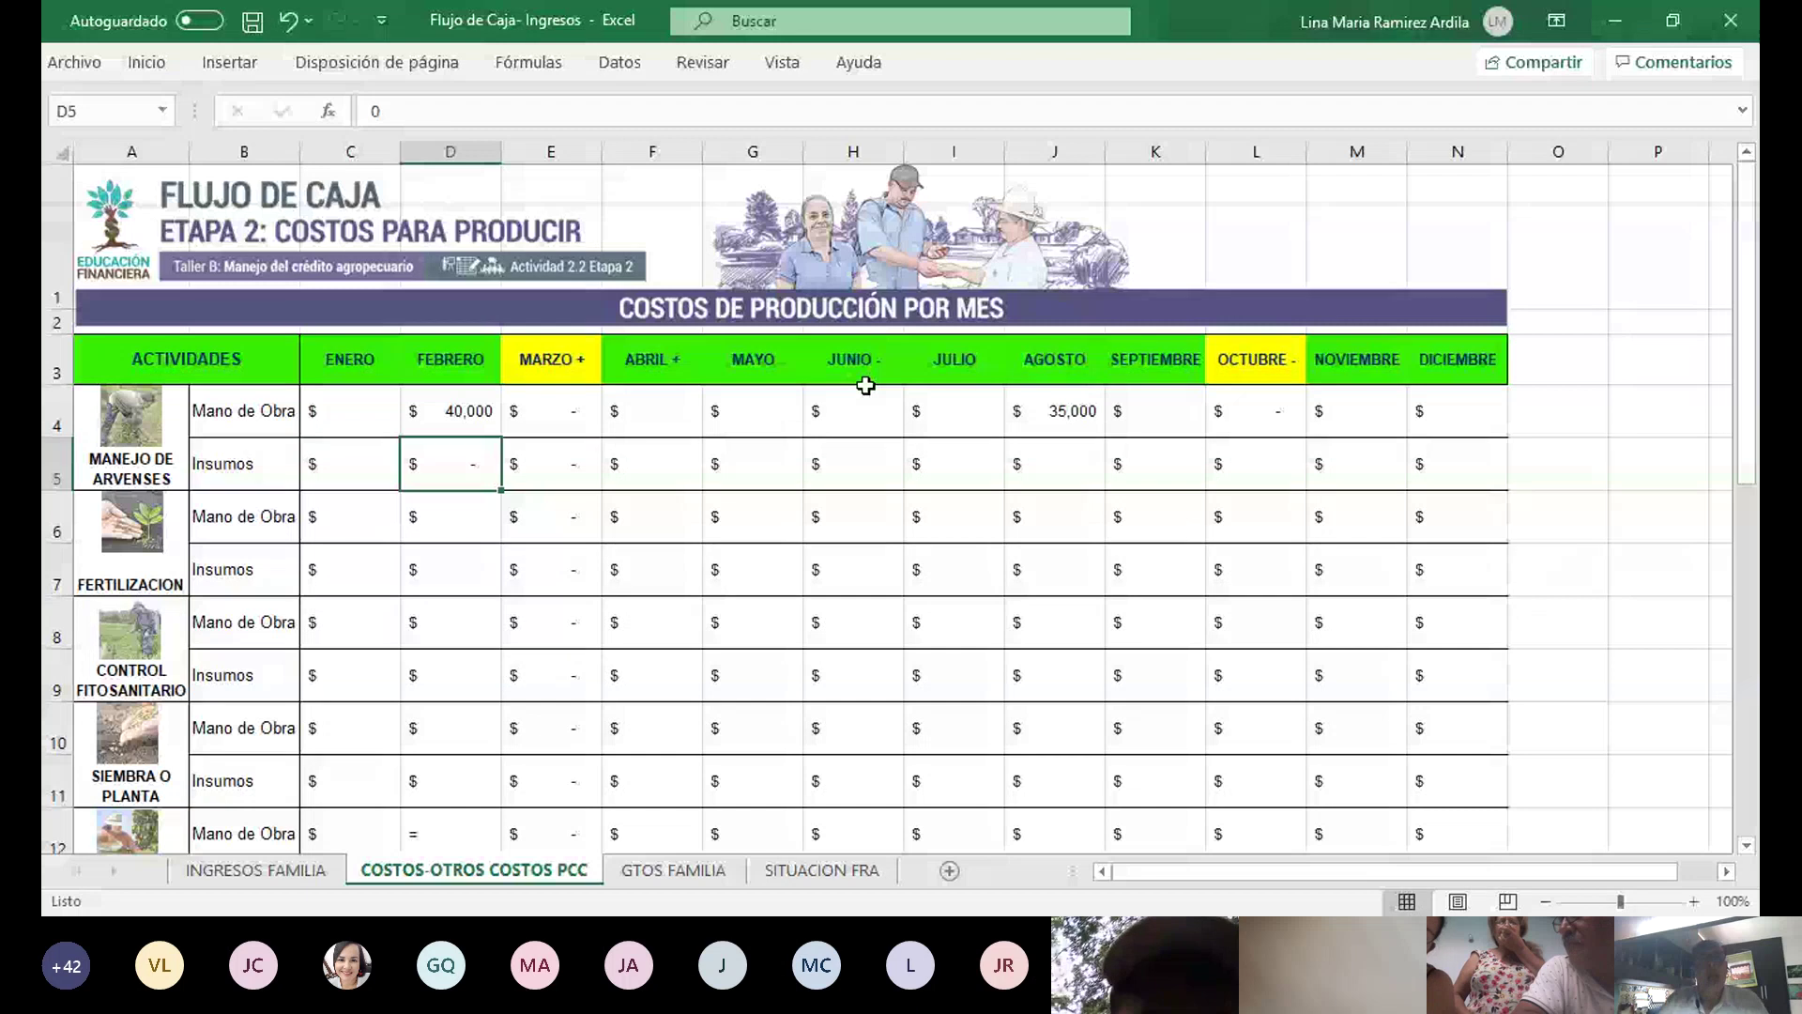
key(Up)
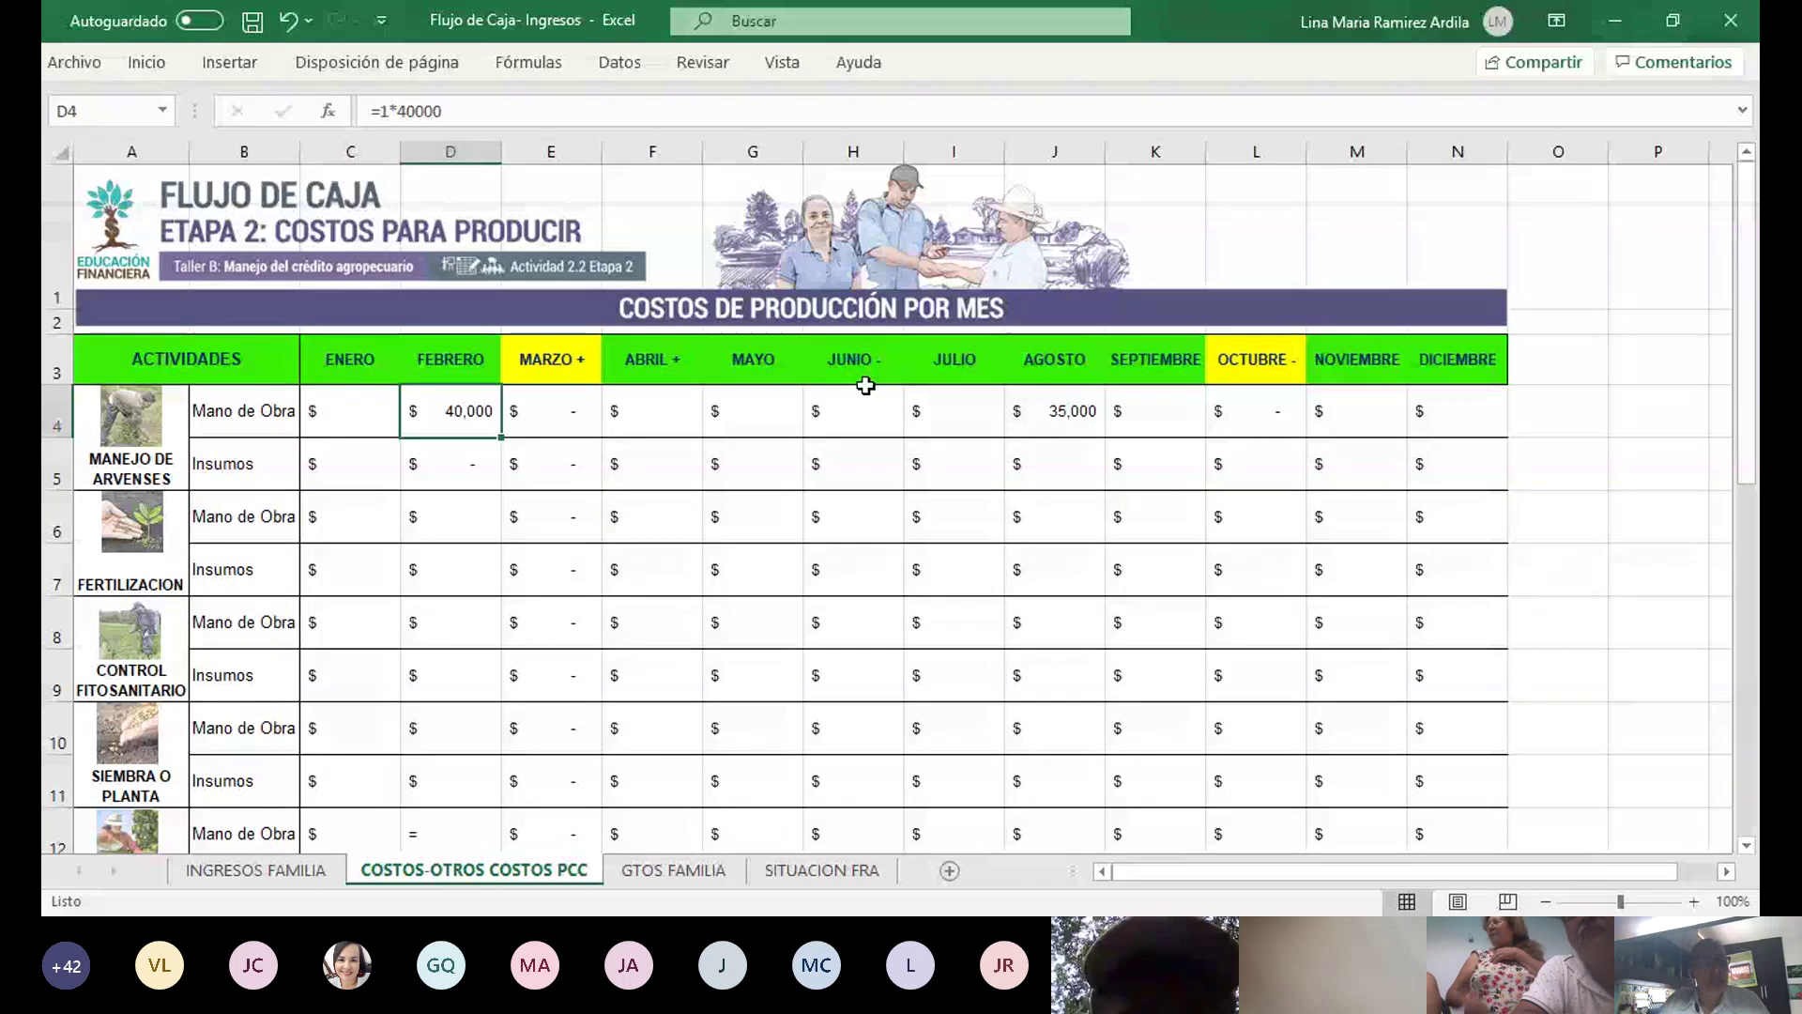
key(Right)
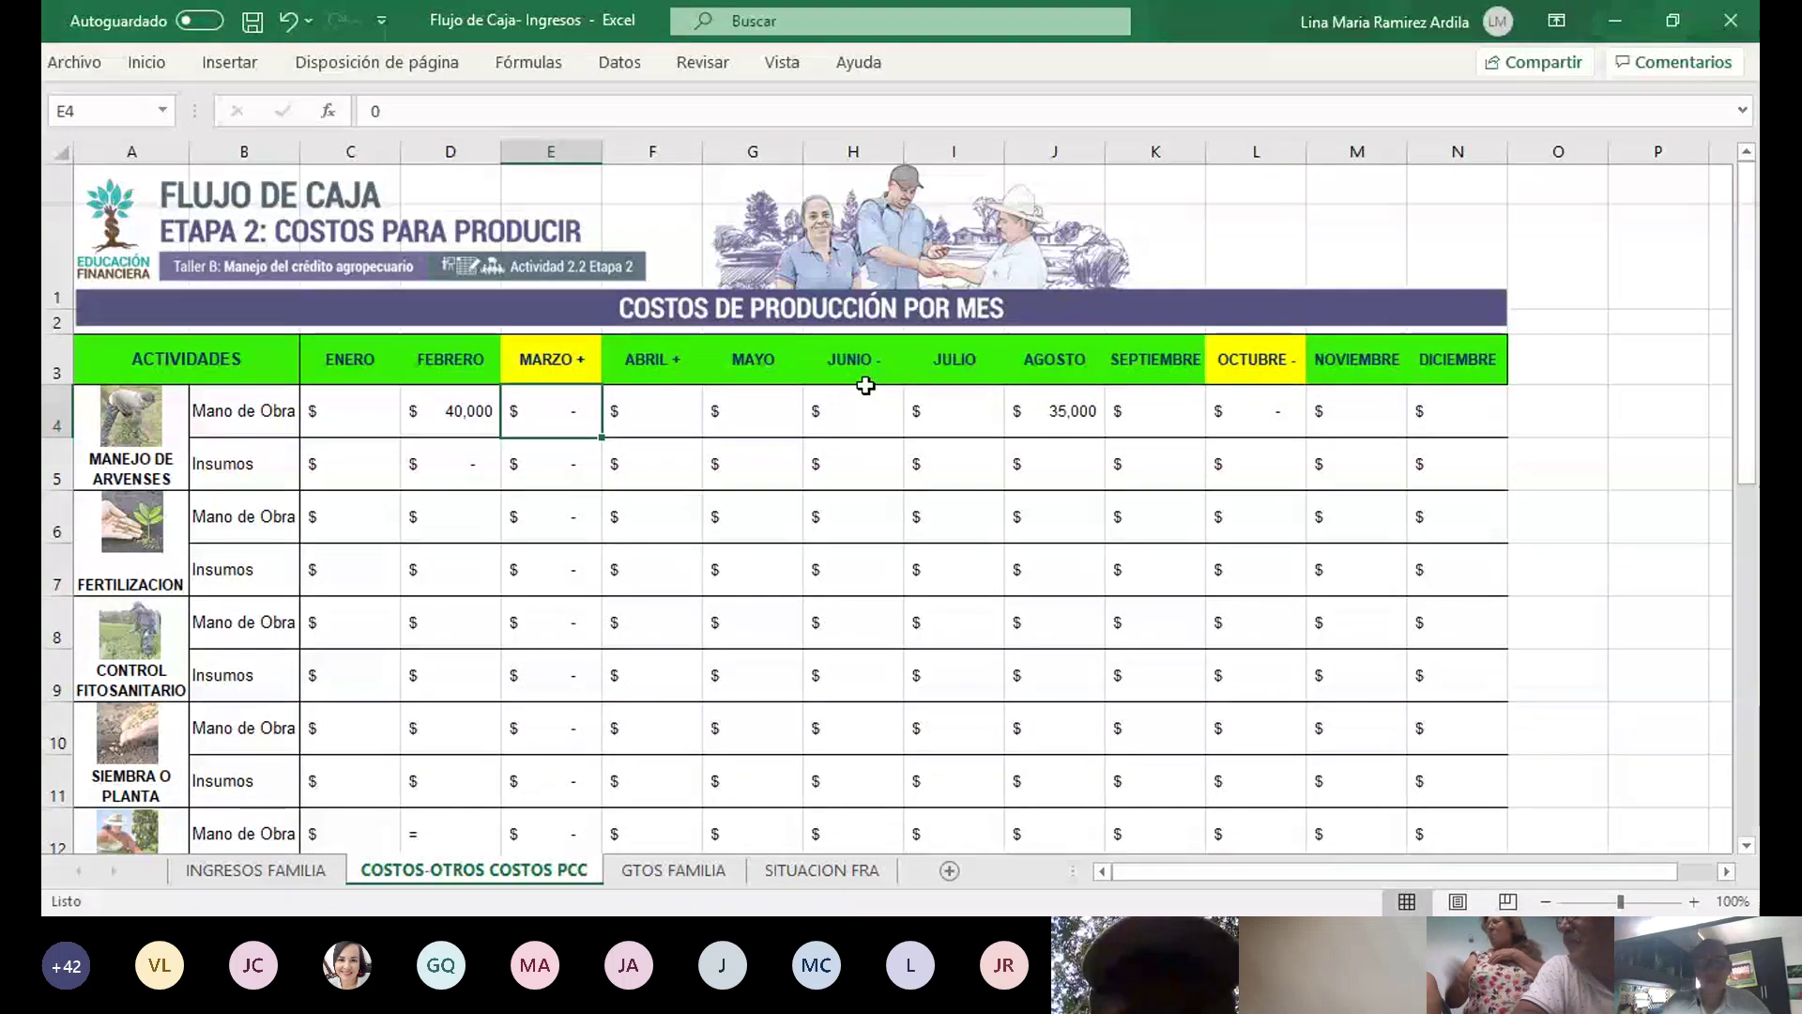
key(Down)
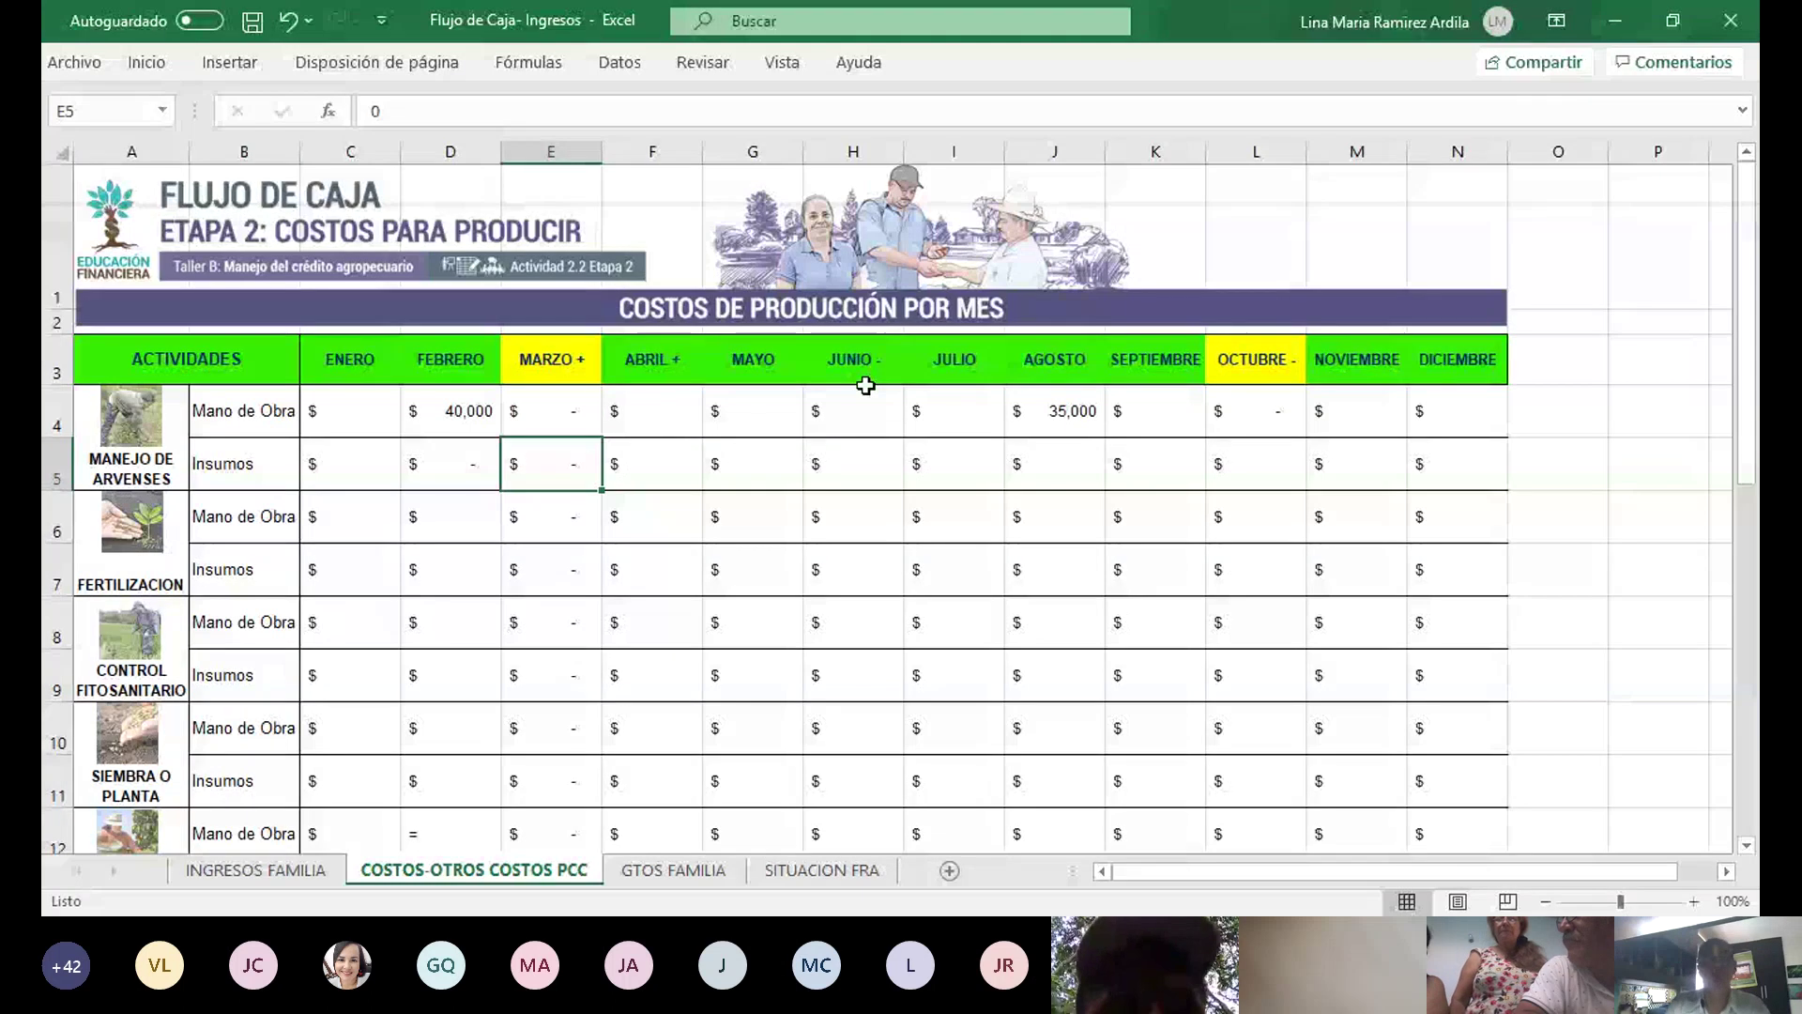
Enter =1*40000 as the March Mano de Obra cost of FERTILIZACION in cell E6
key(Down)
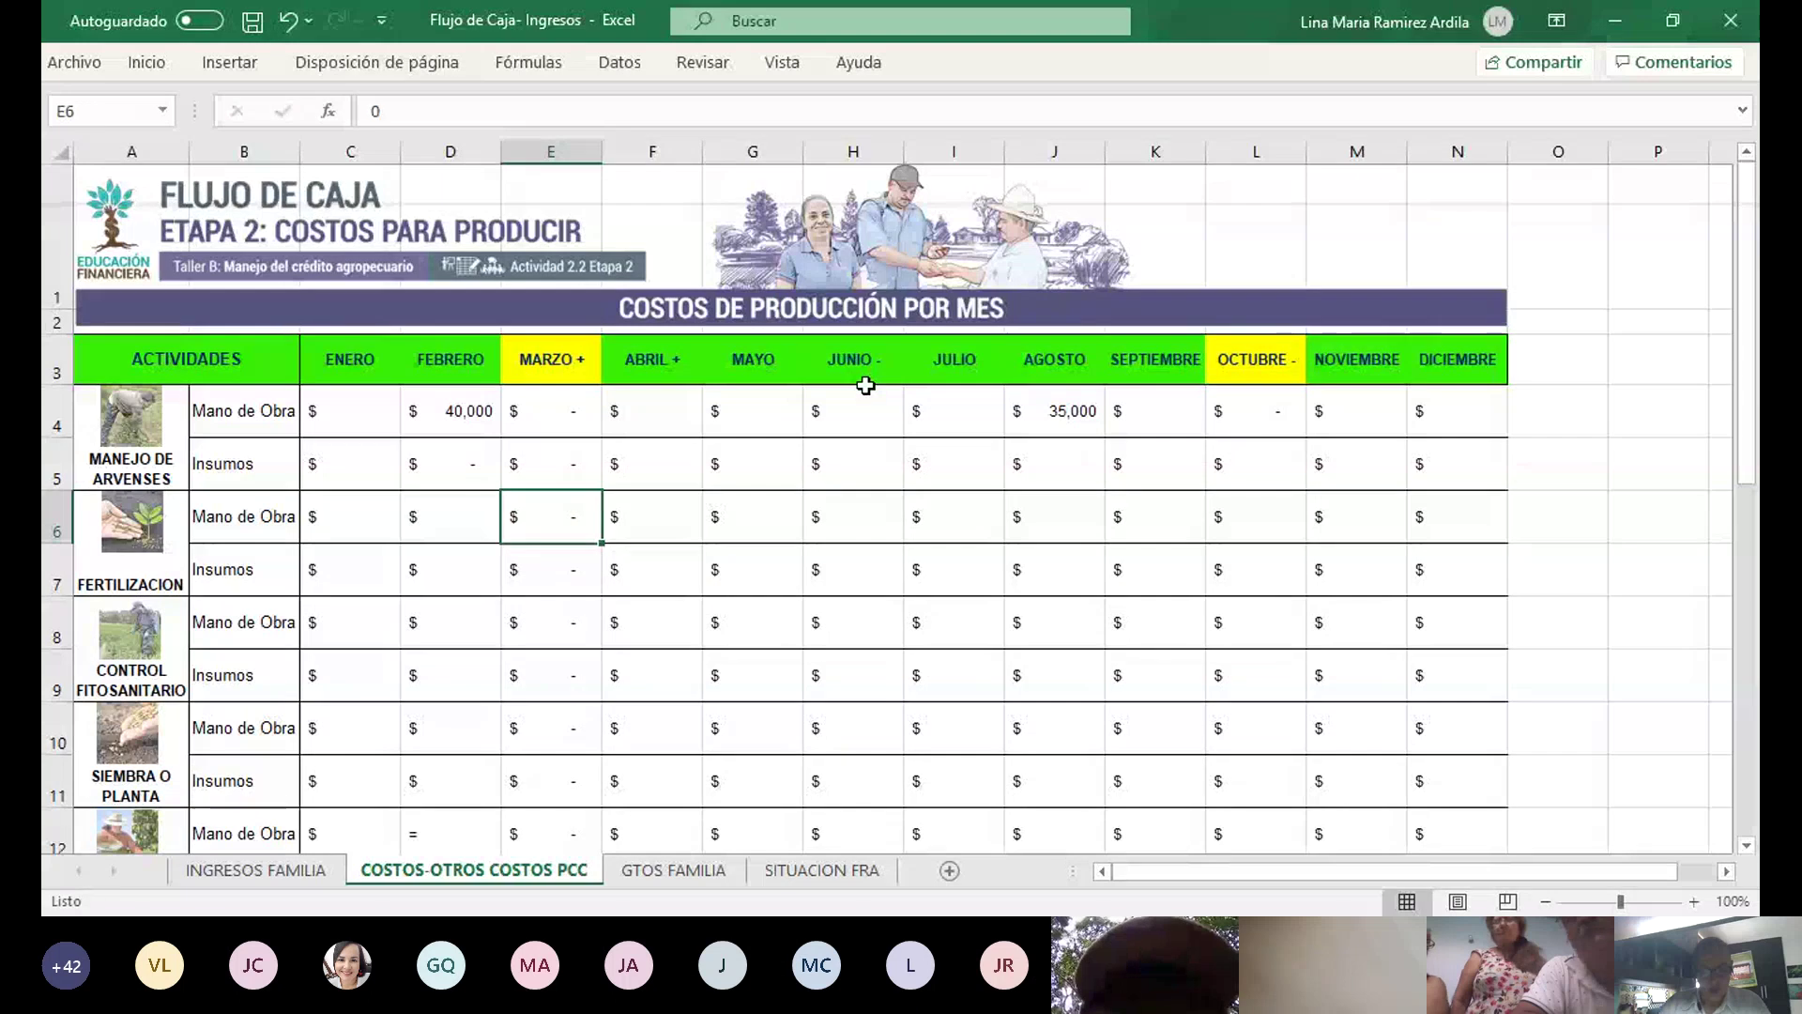
text(=)
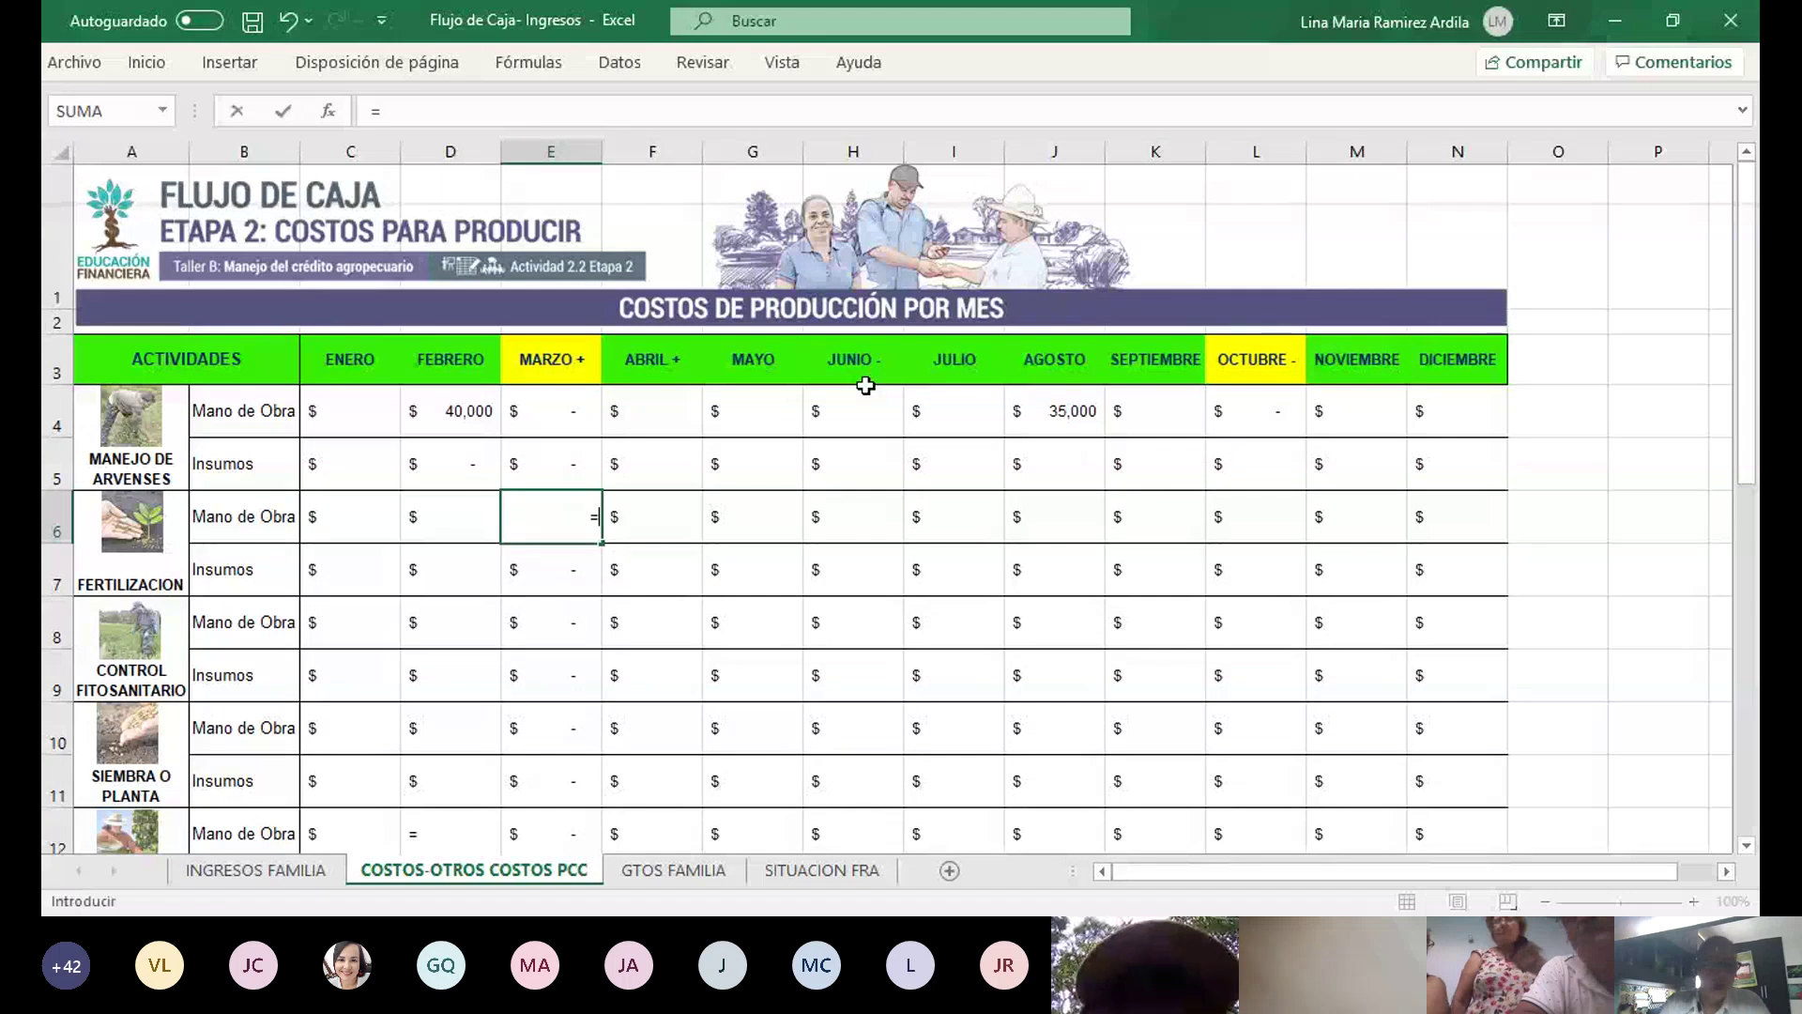
text(1*40)
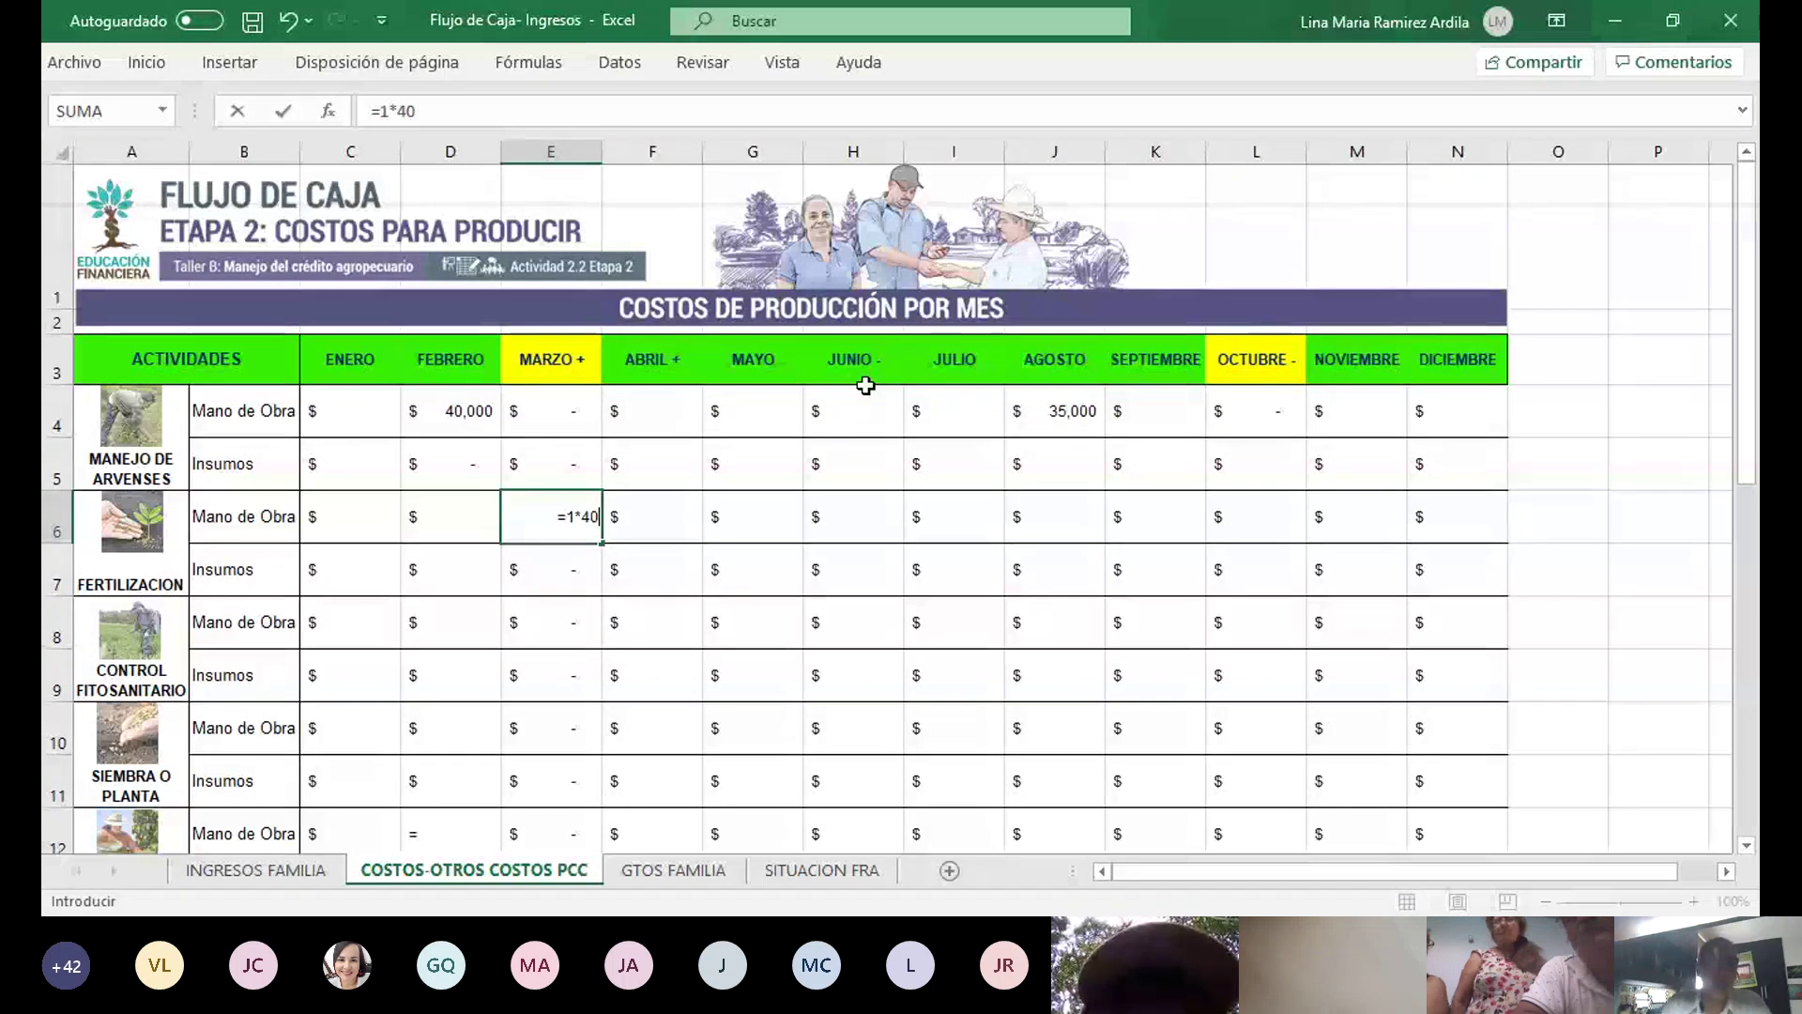
text(00)
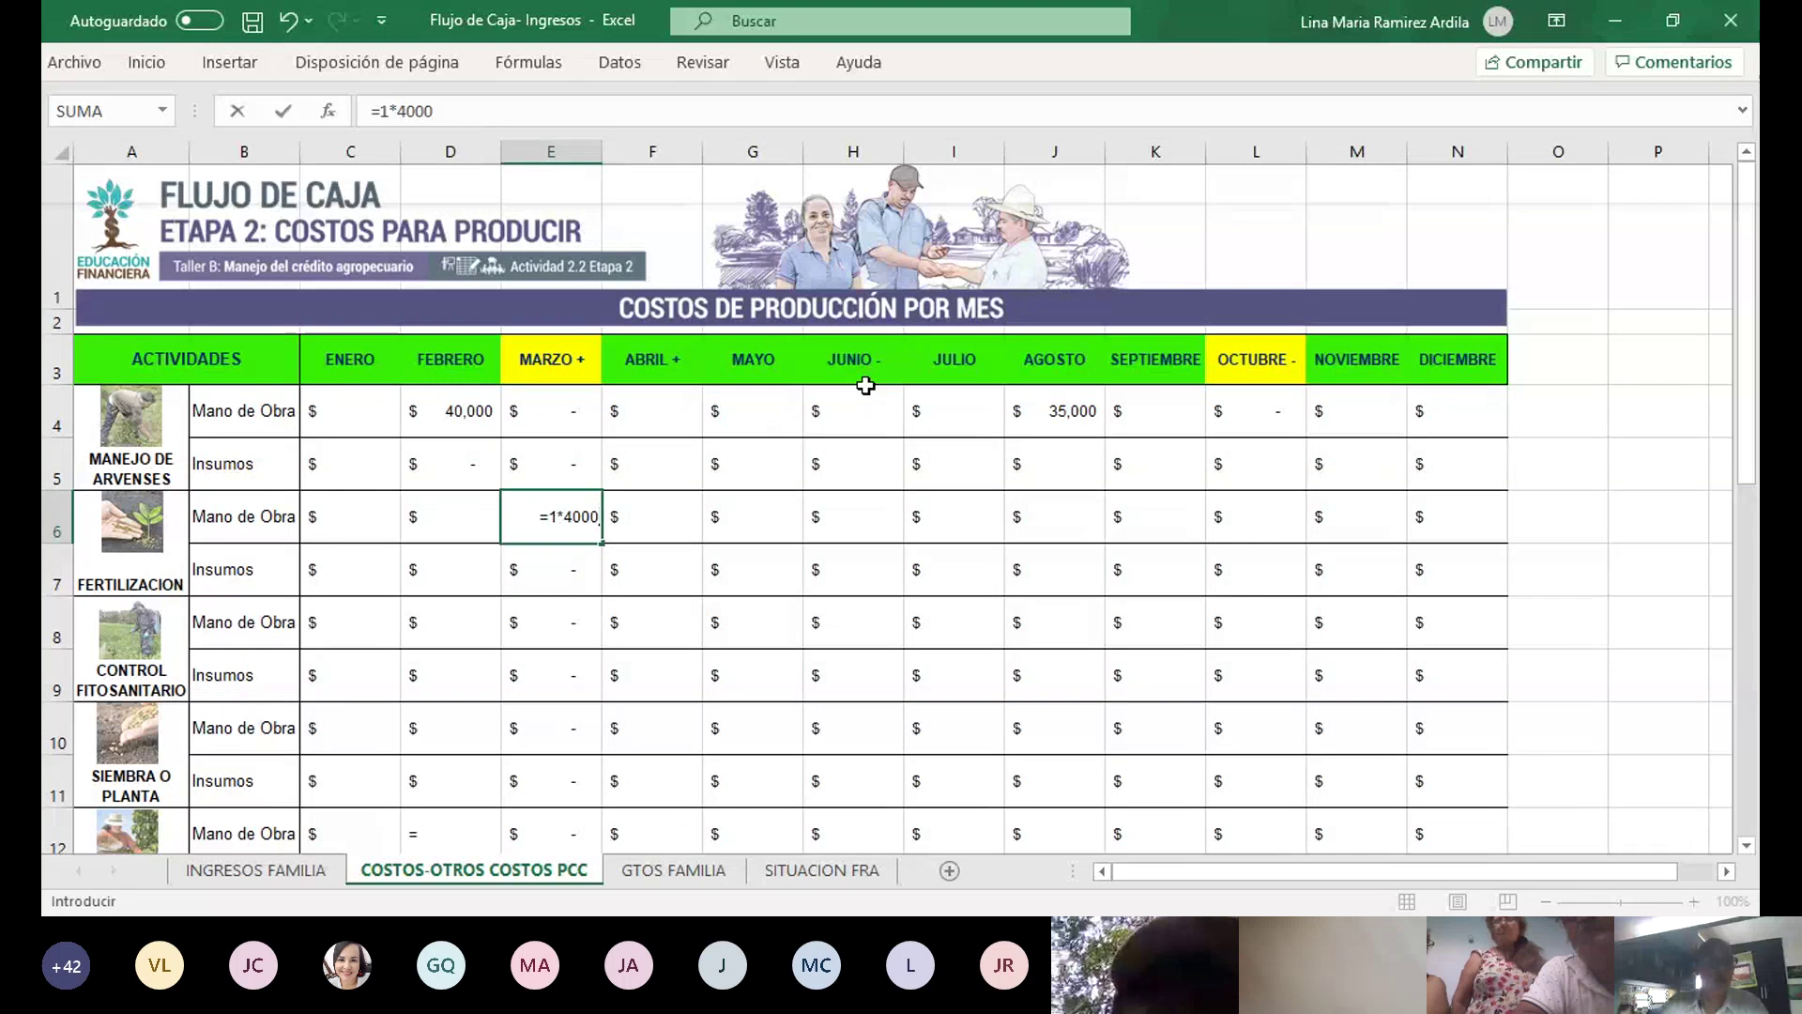
key(Return)
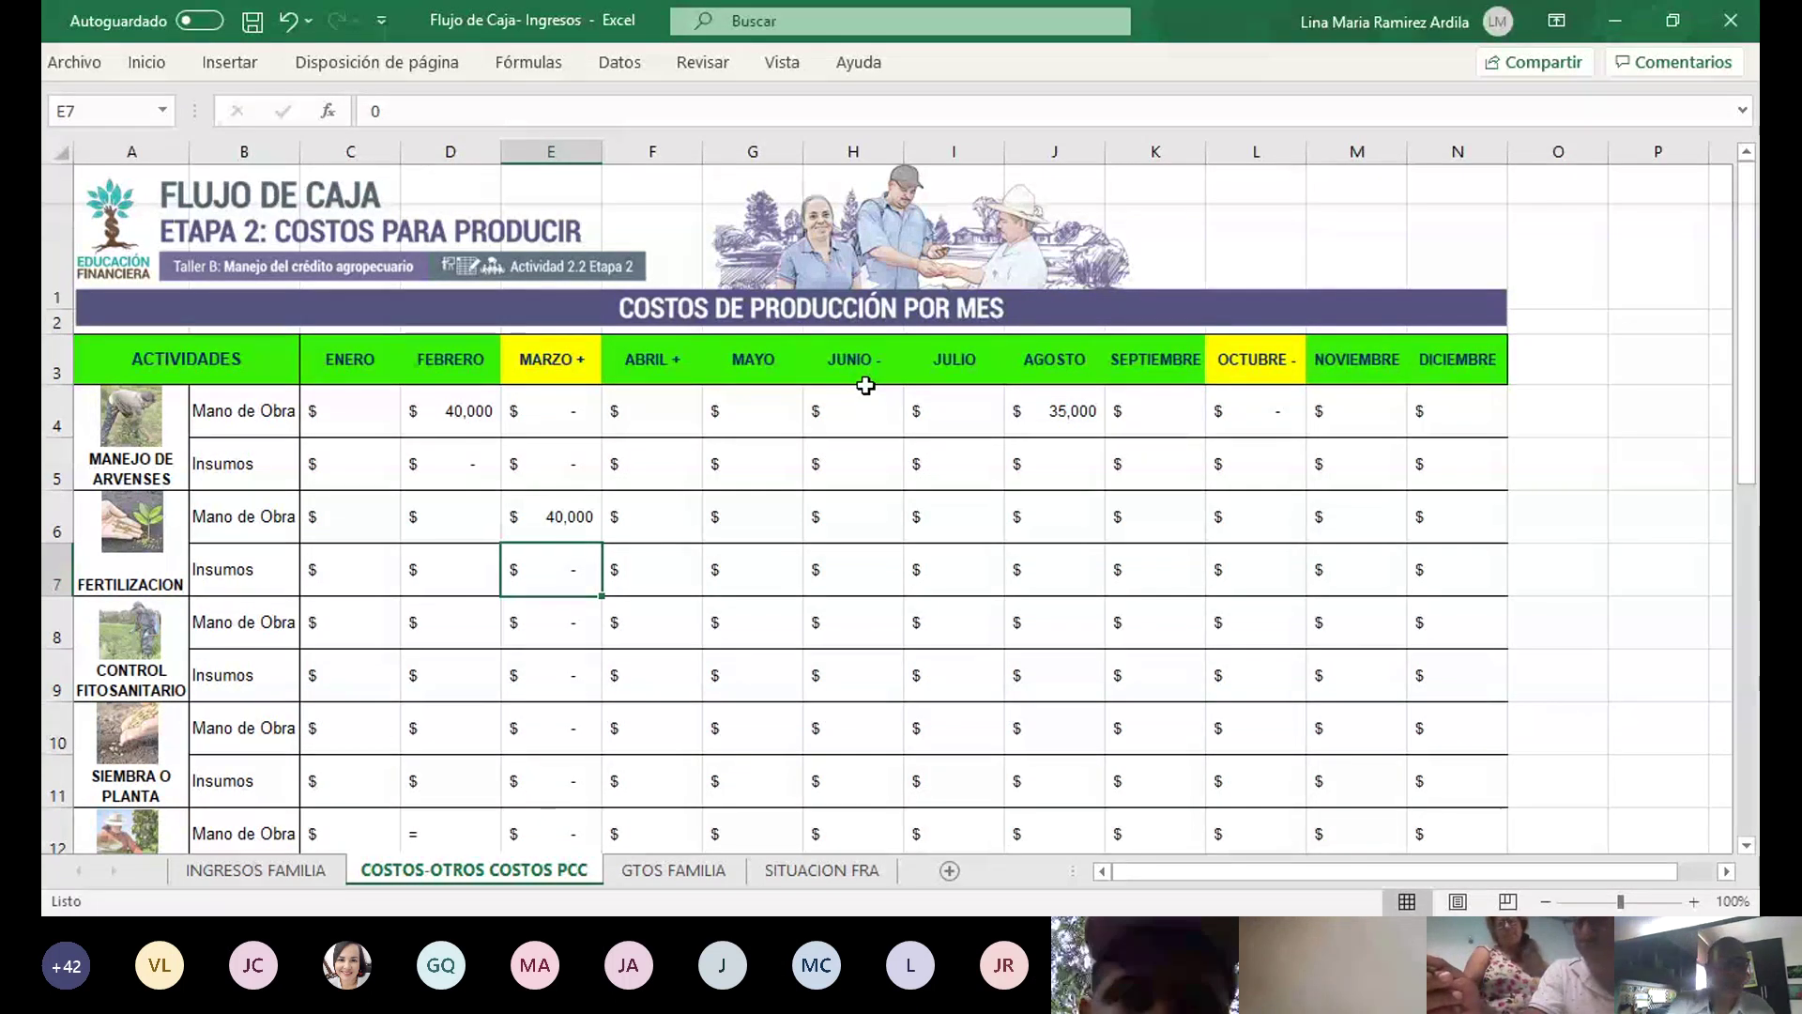
Enter =(10*75000) as the March Insumos cost of FERTILIZACION in cell E7
text(=()
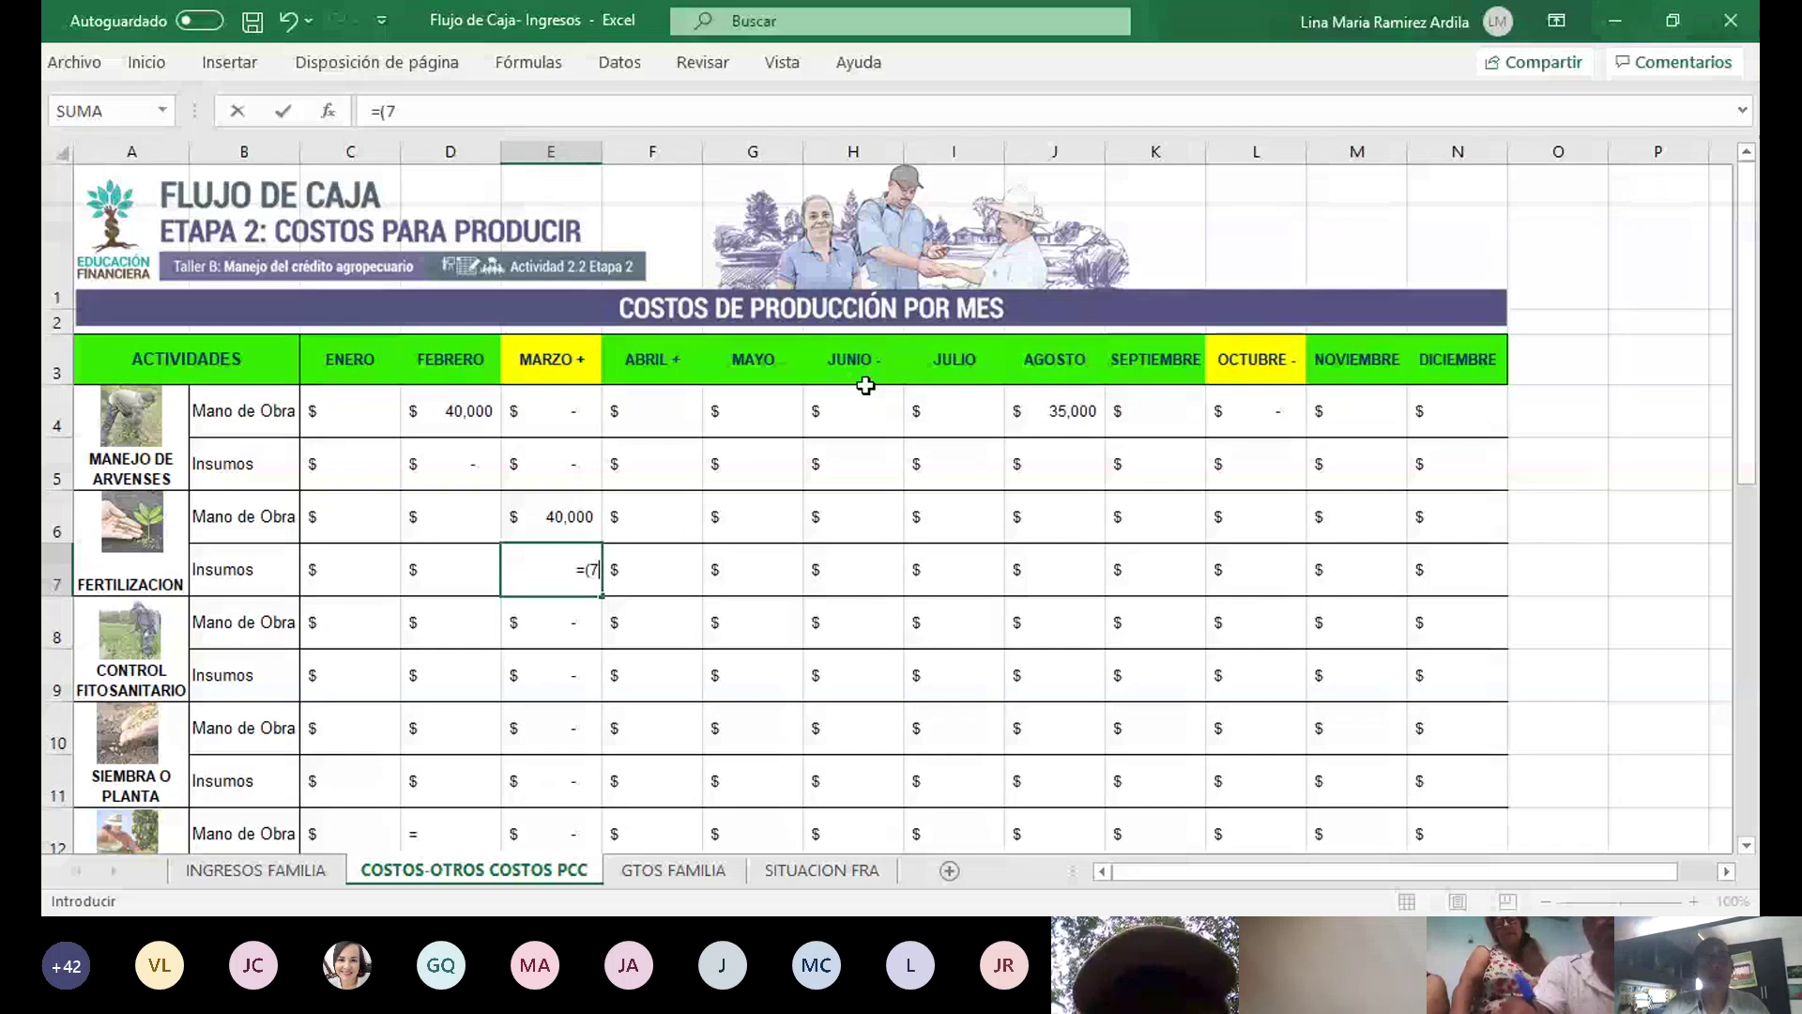
text(7500)
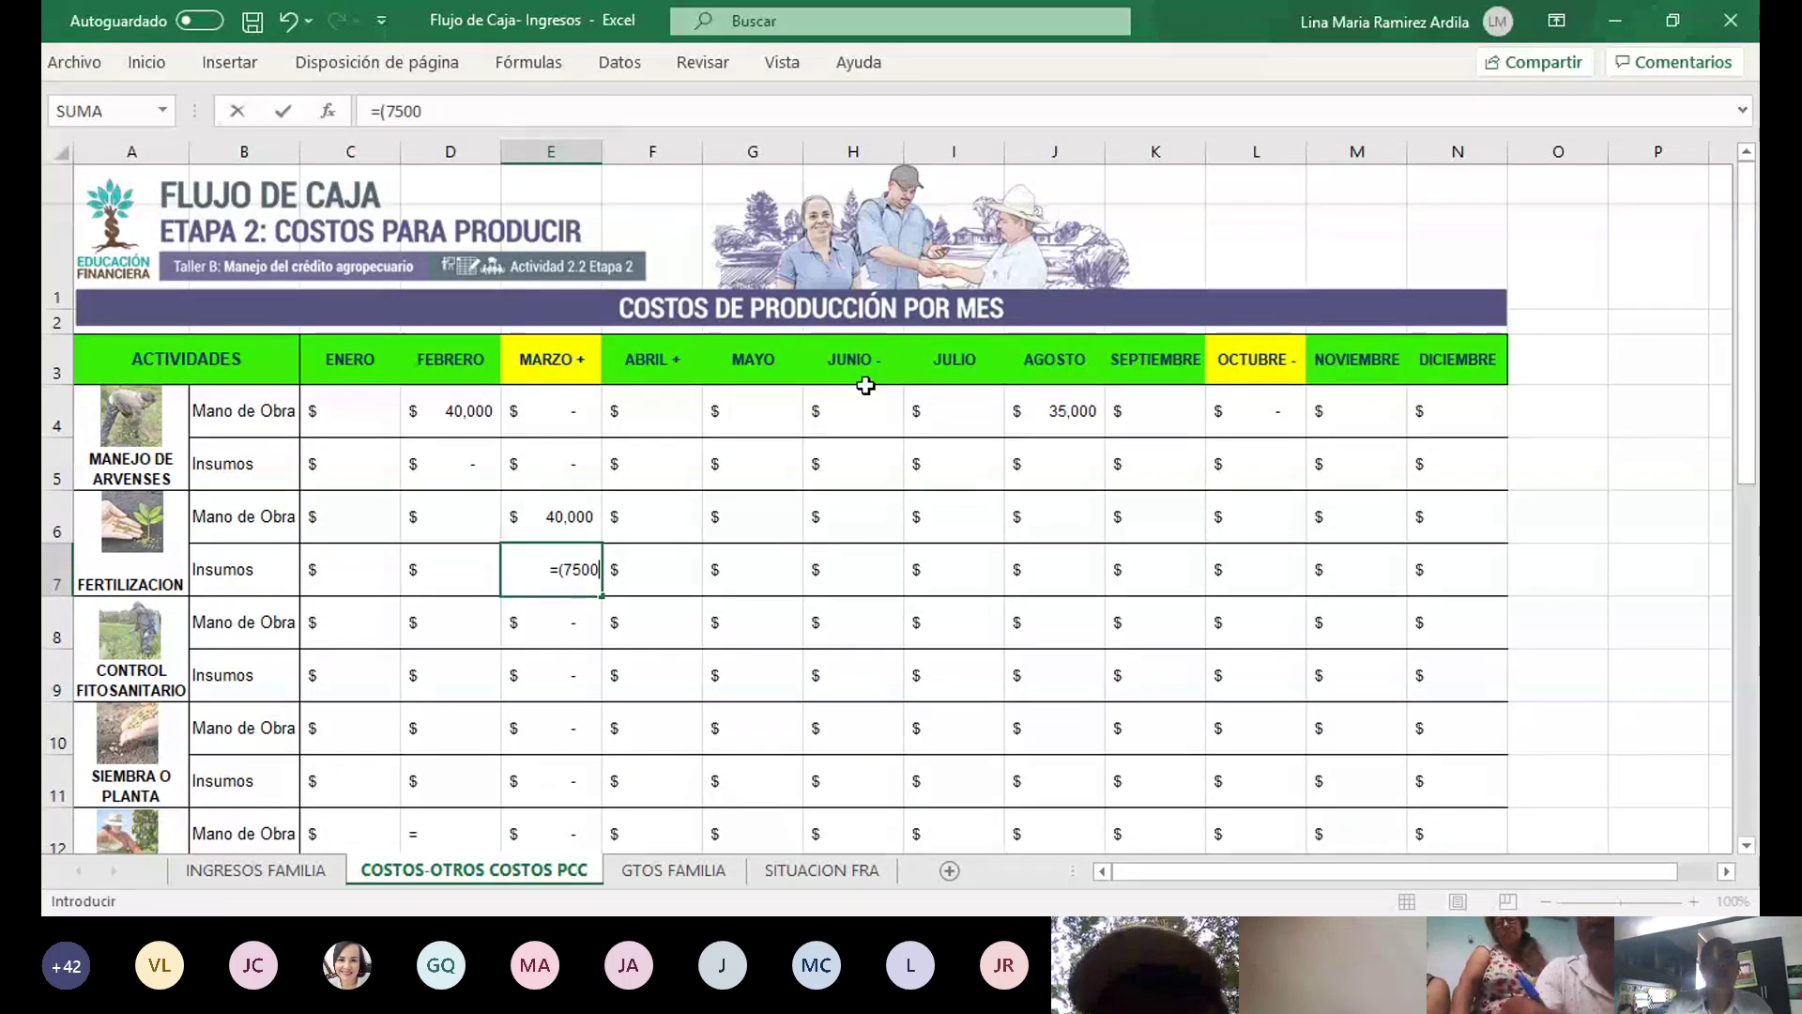
key(BackSpace)
key(BackSpace)
key(BackSpace)
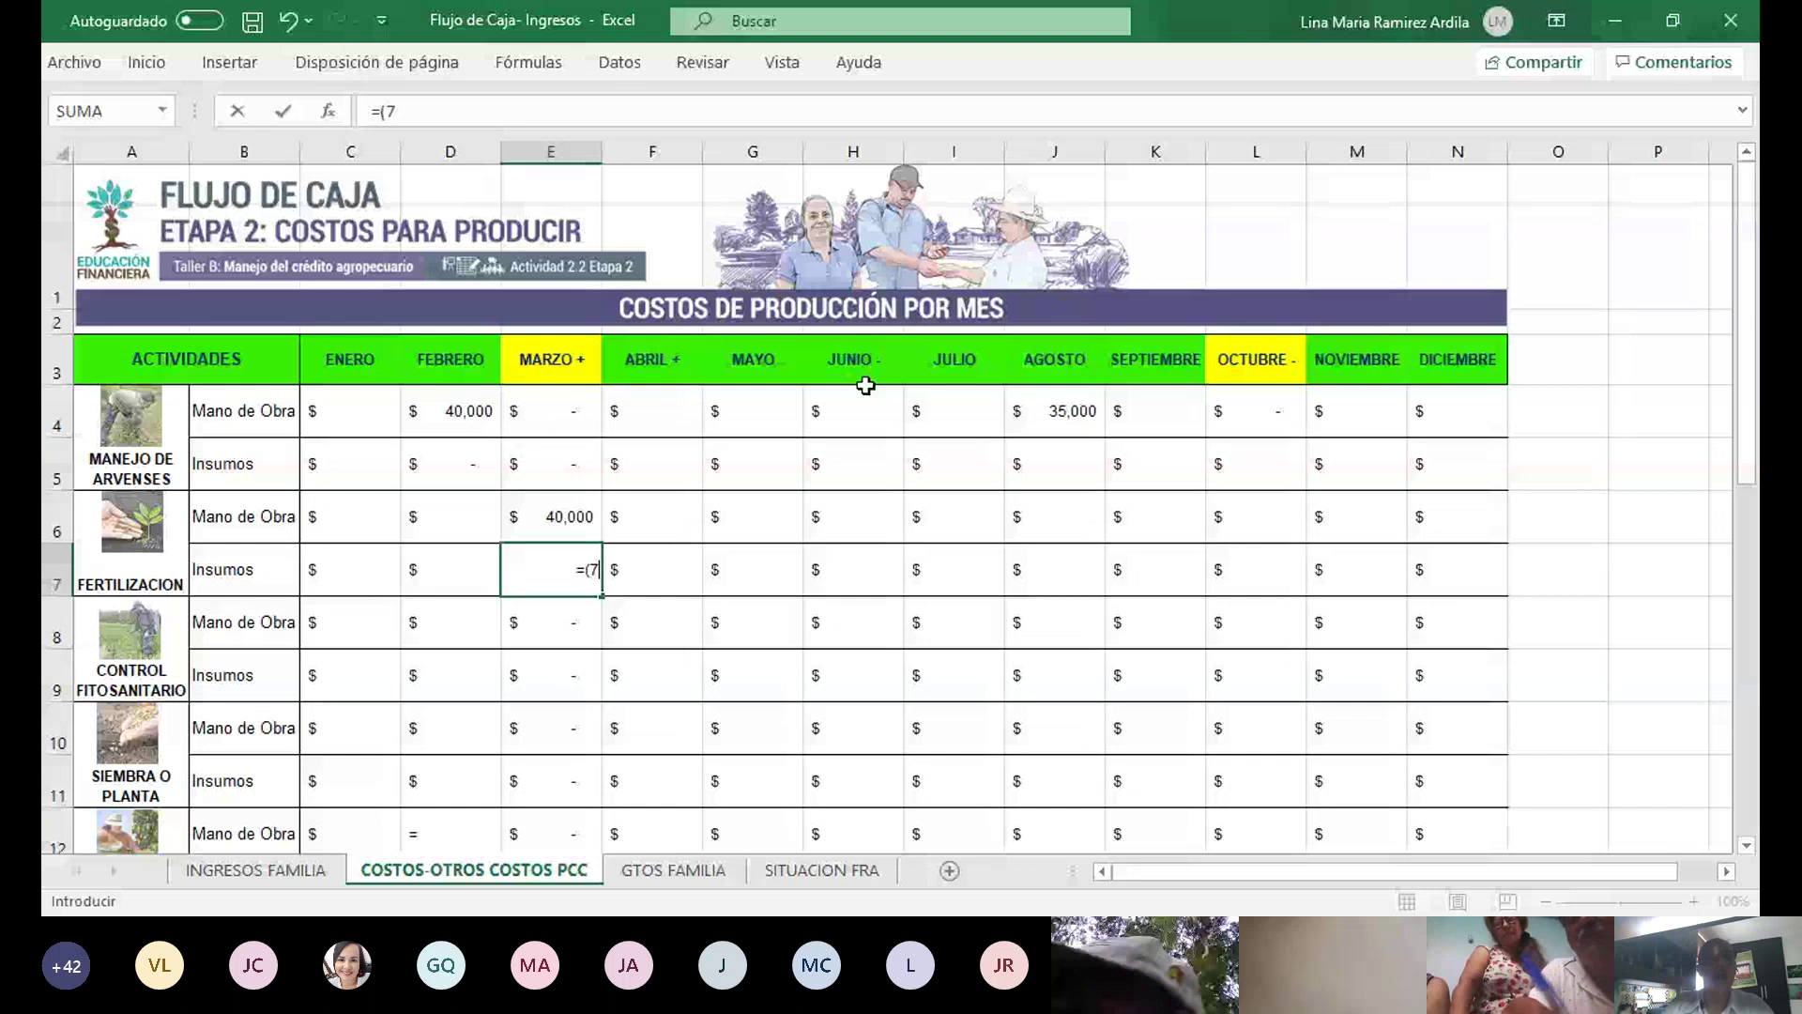
key(BackSpace)
text(10)
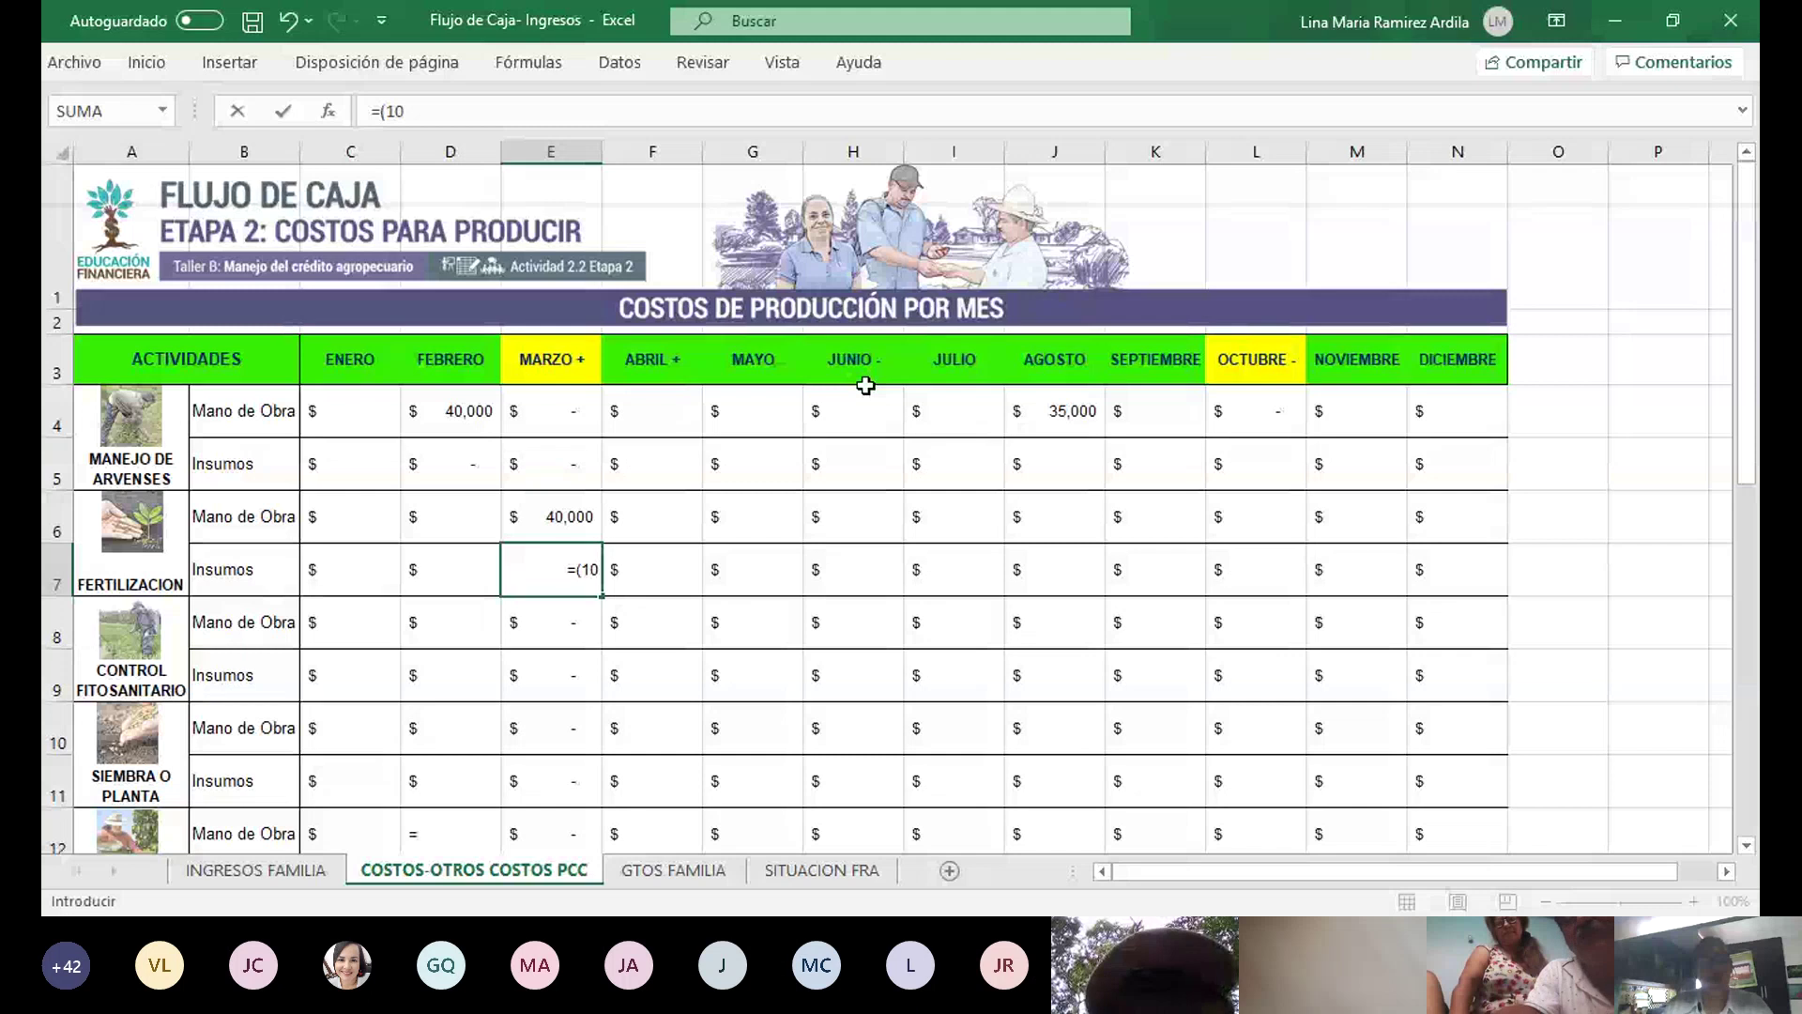
text(*)
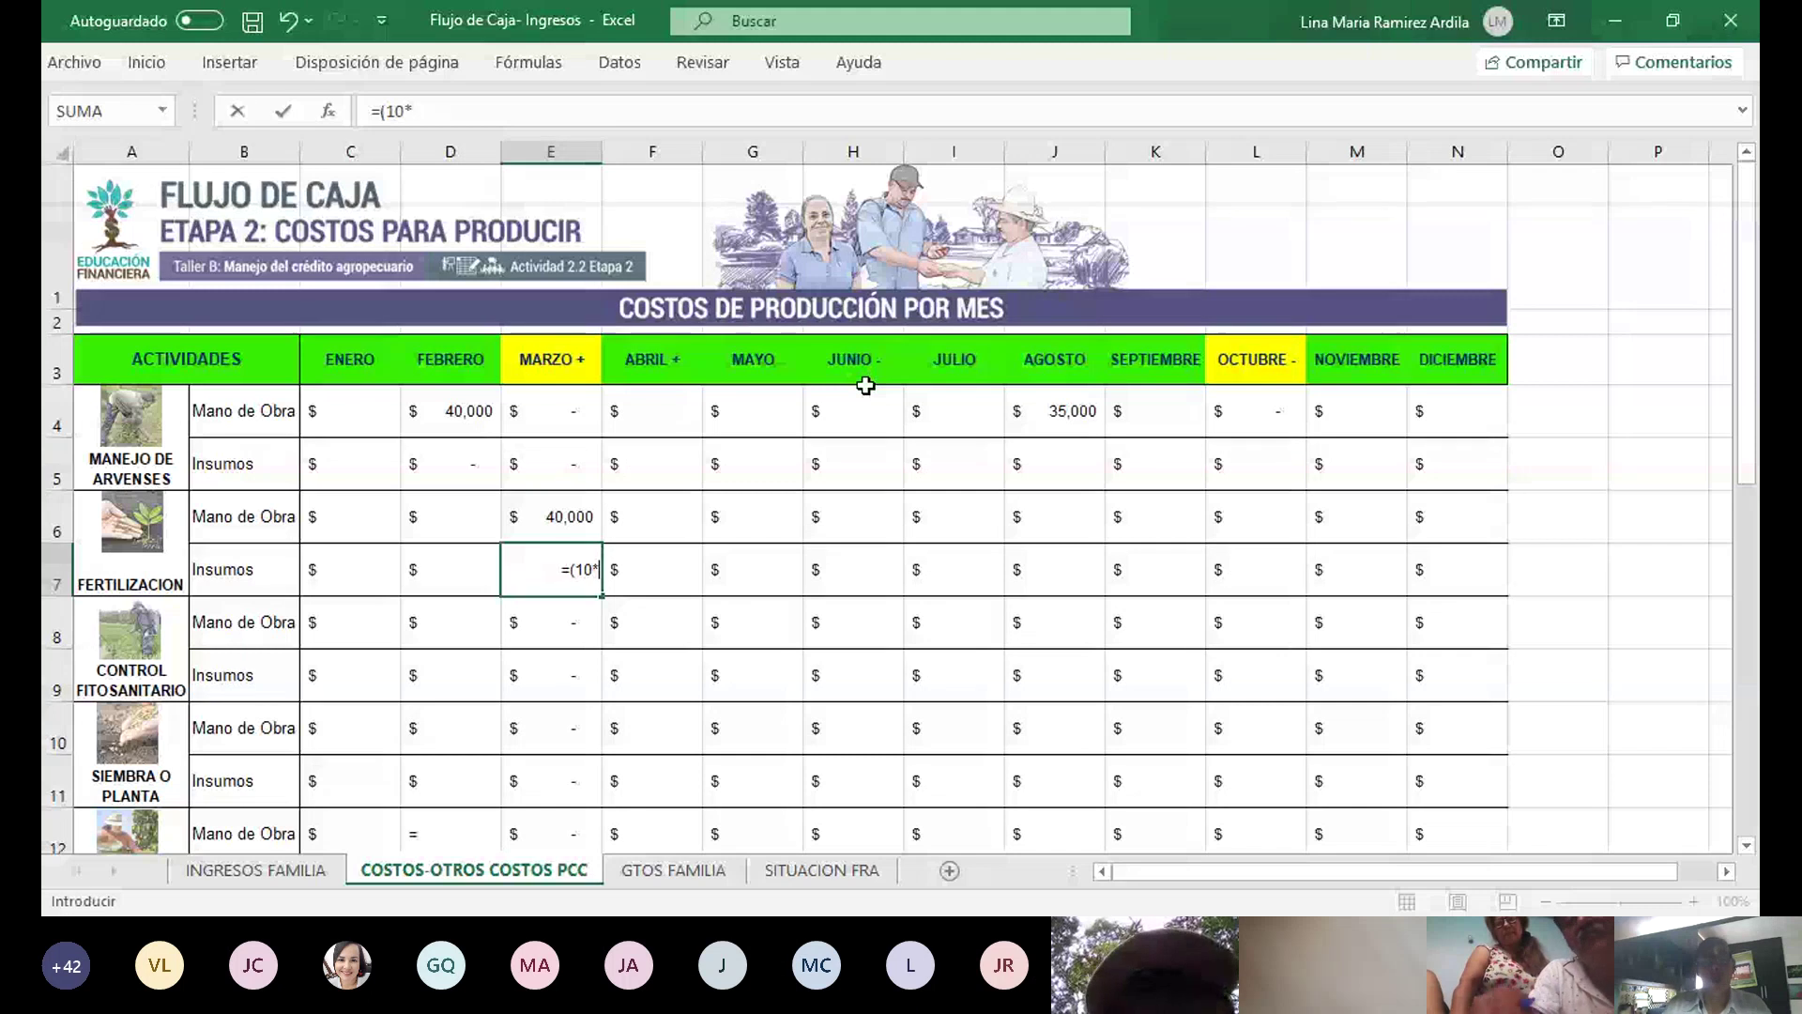
text(750)
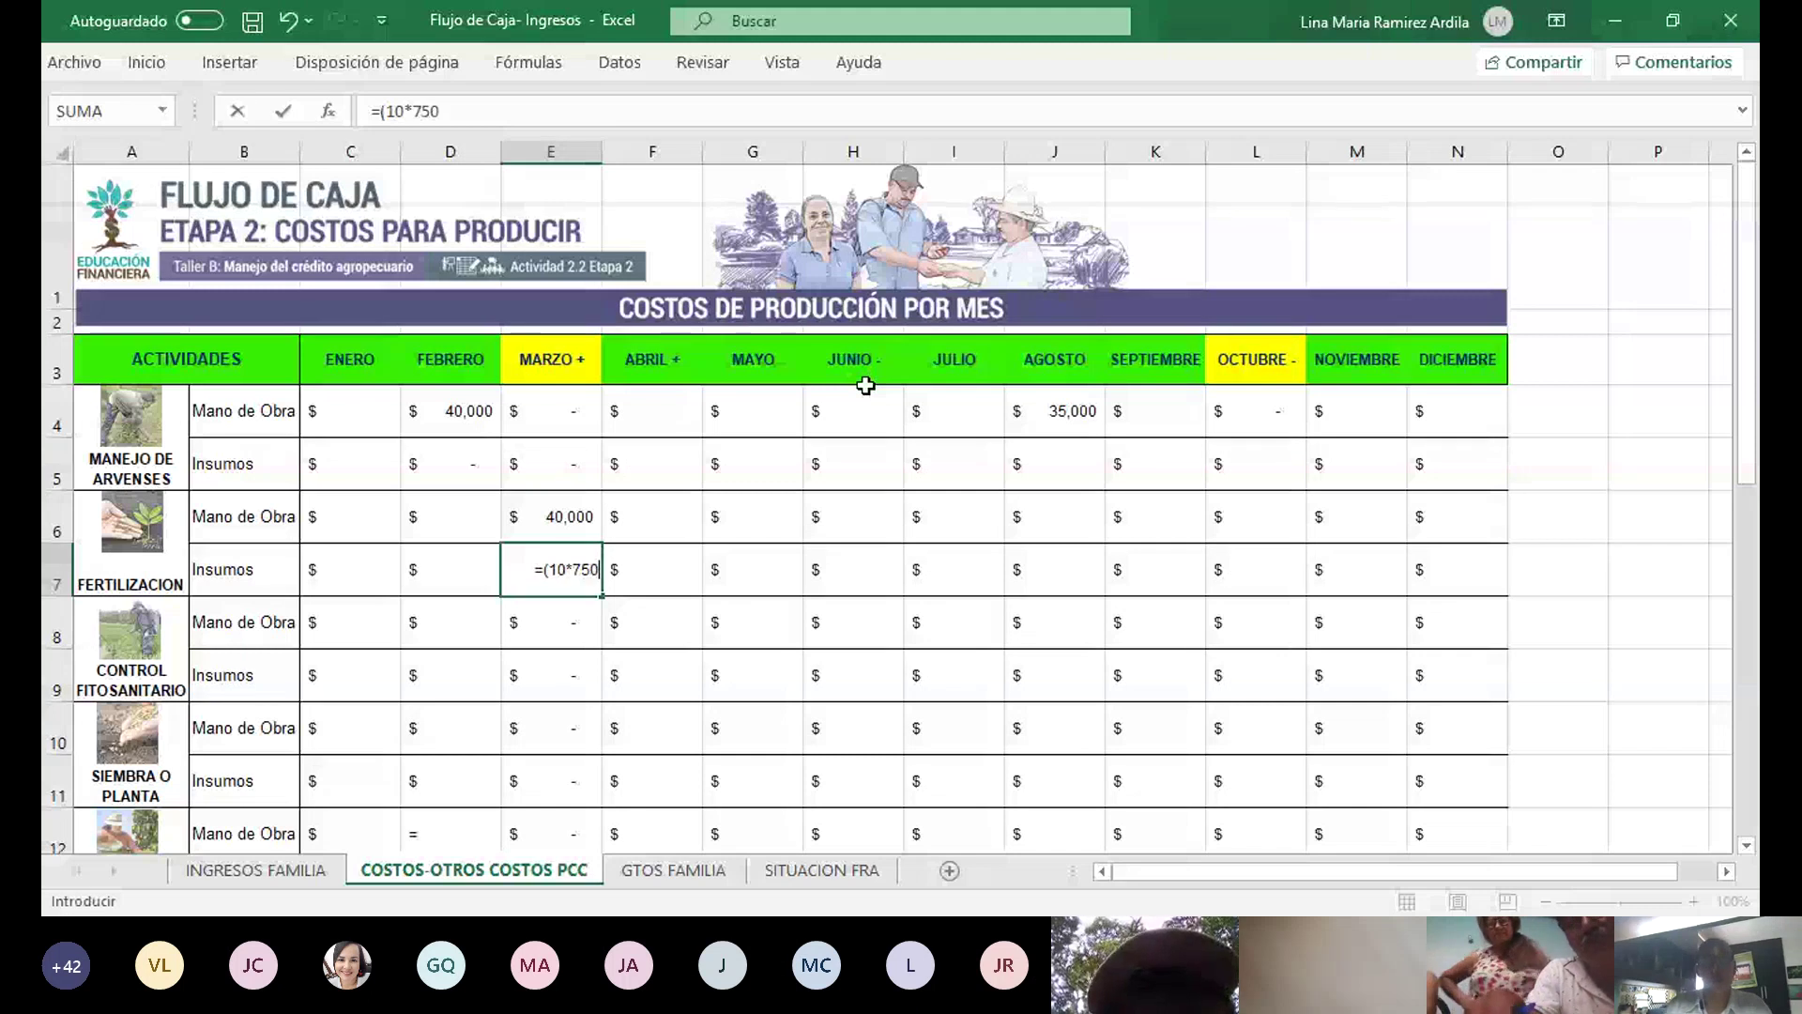
text())
key(Return)
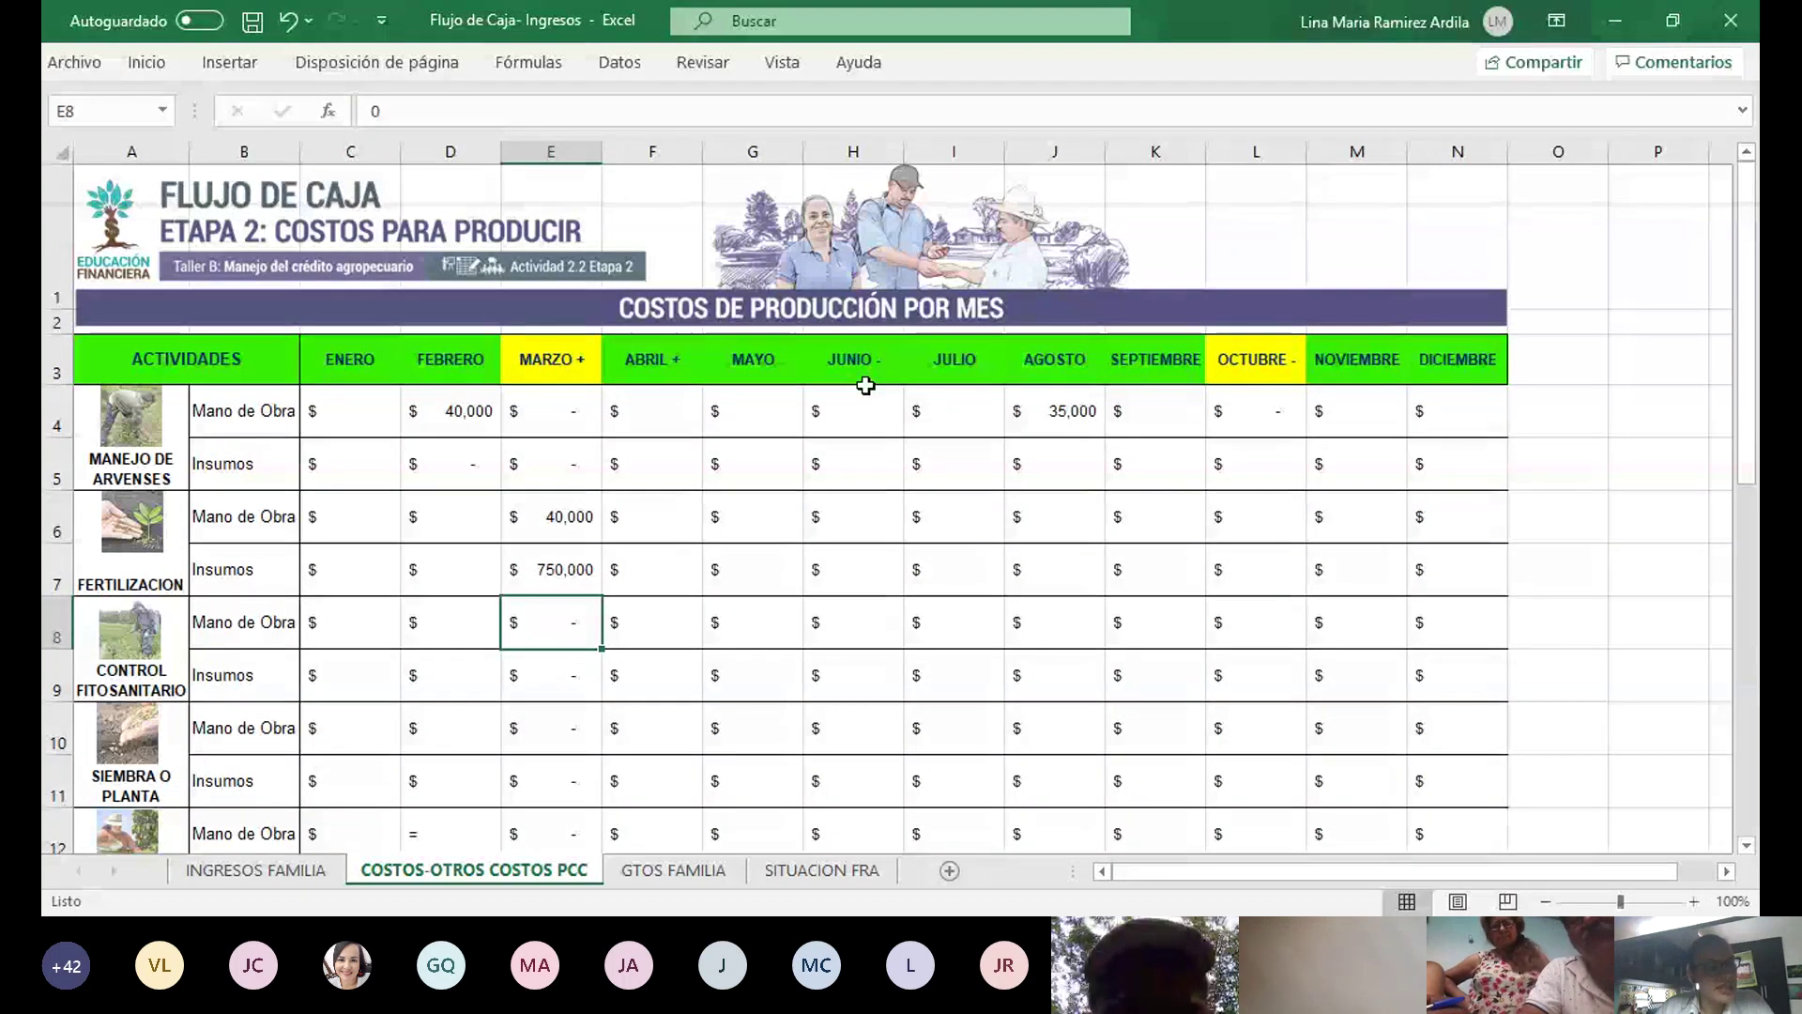
Divide the FERTILIZACION Insumos formula in cell E7 by 12 so it reads =(10*75000)/12
key(Up)
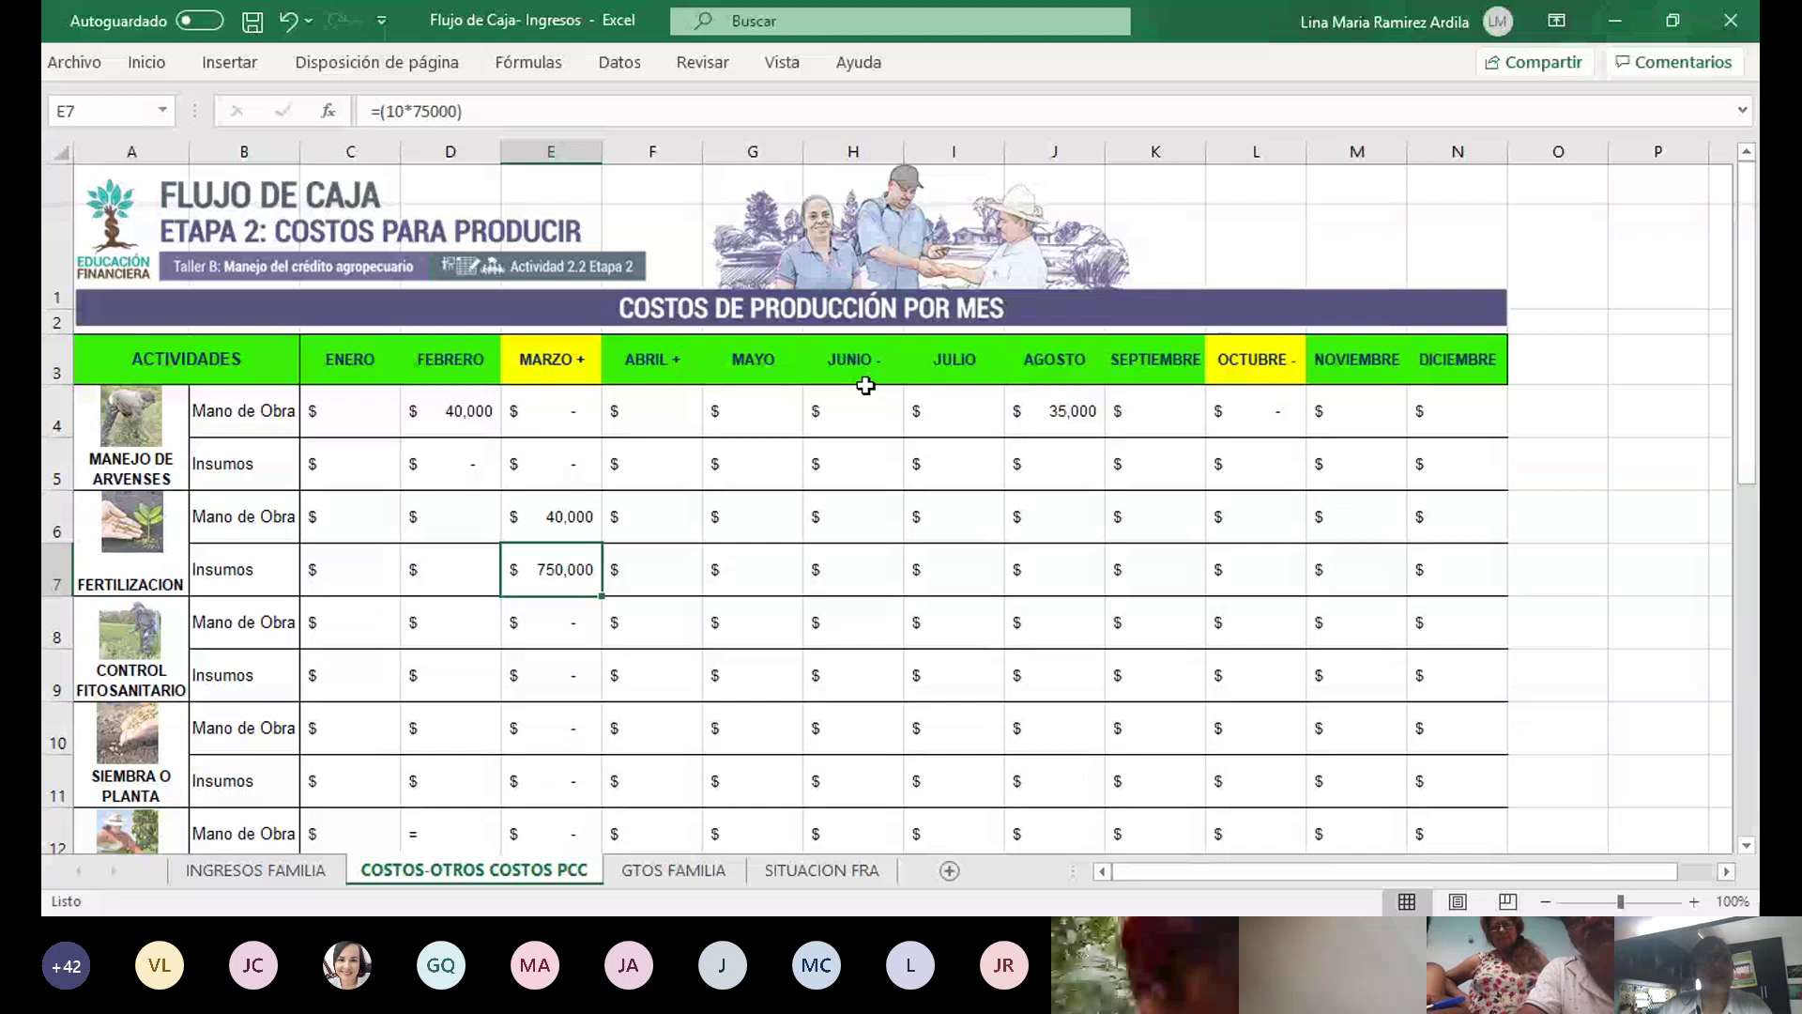
key(F2)
text(/12)
key(Return)
key(Up)
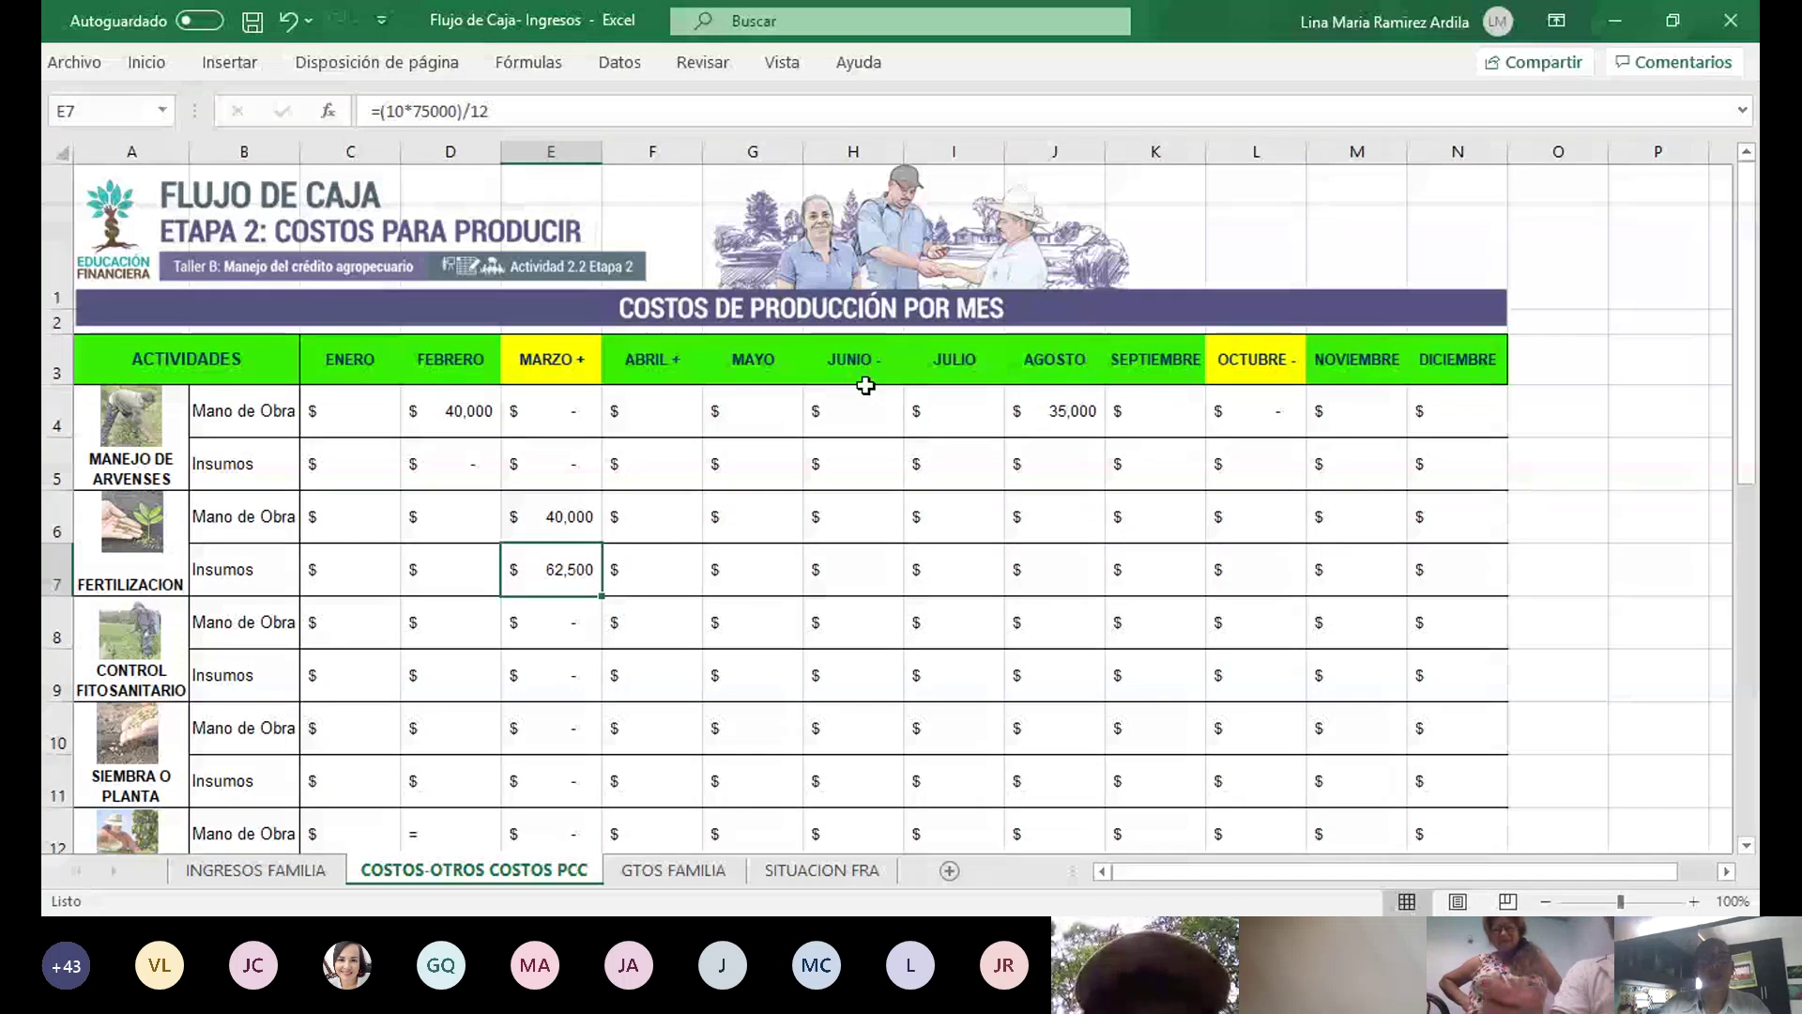
Add 17500 to the March FERTILIZACION Insumos formula in cell E7, making it =(10*75000)/12+17500
key(F2)
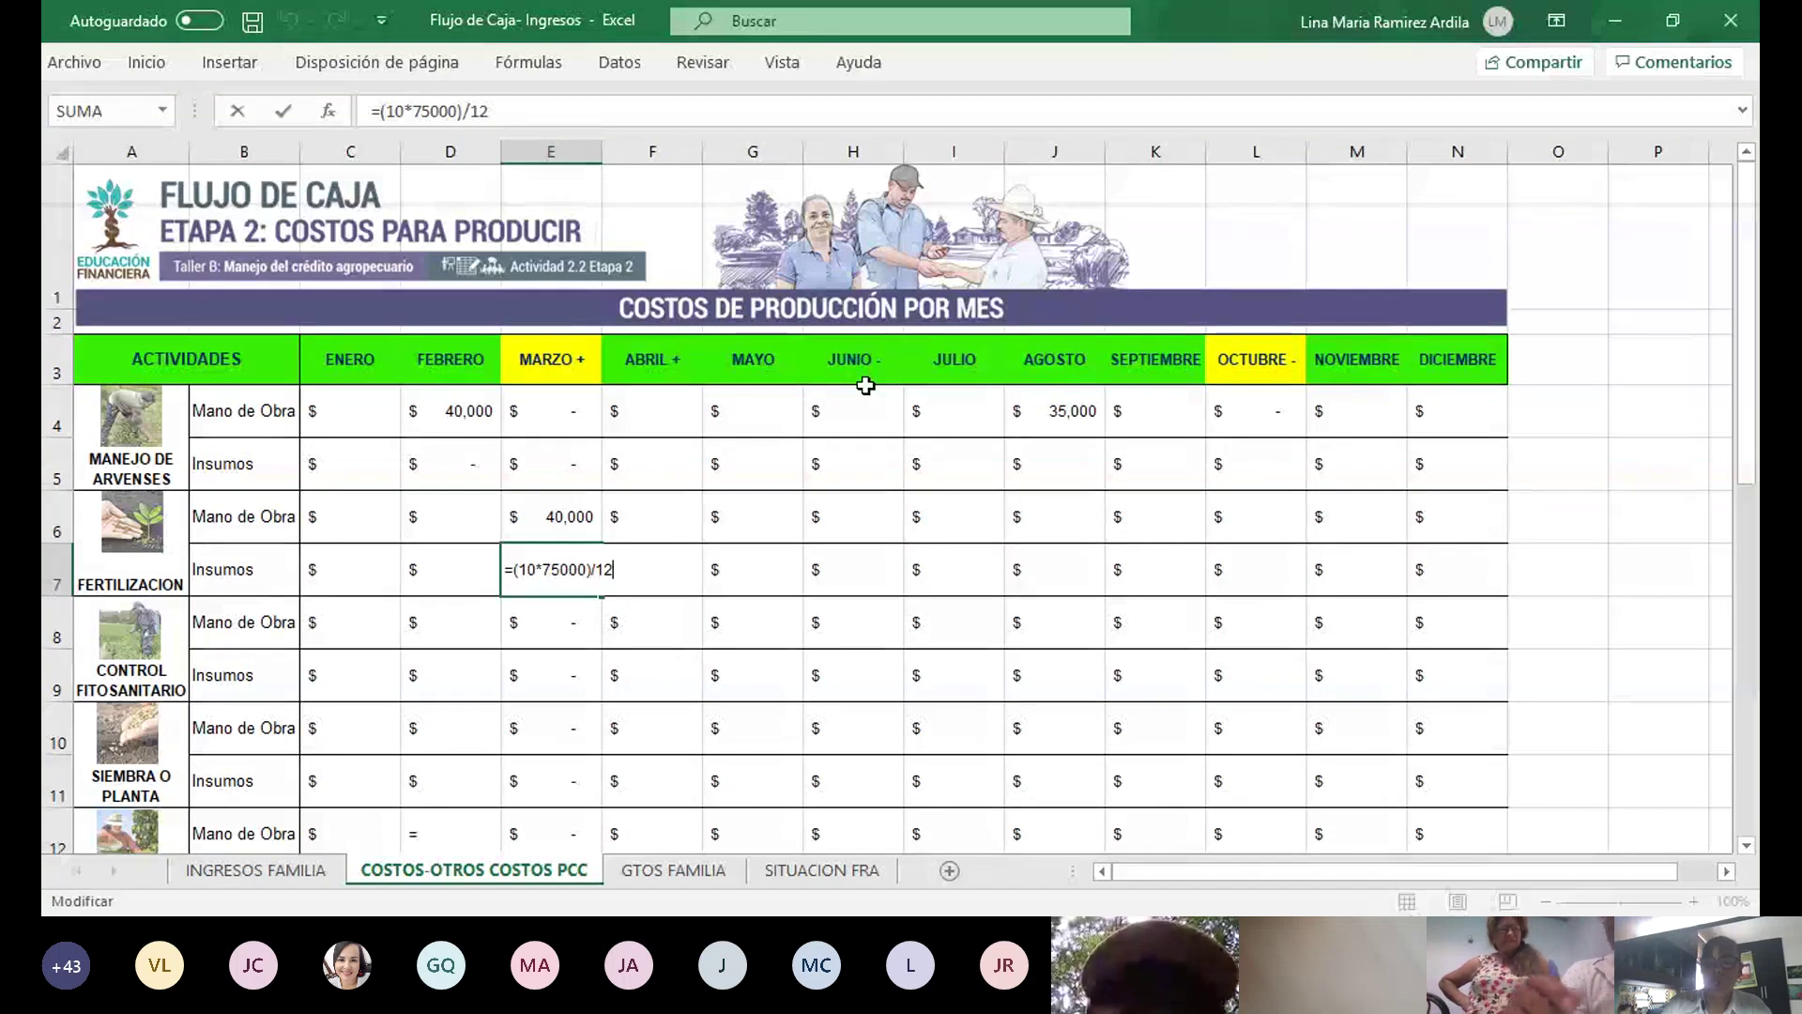
text(*)
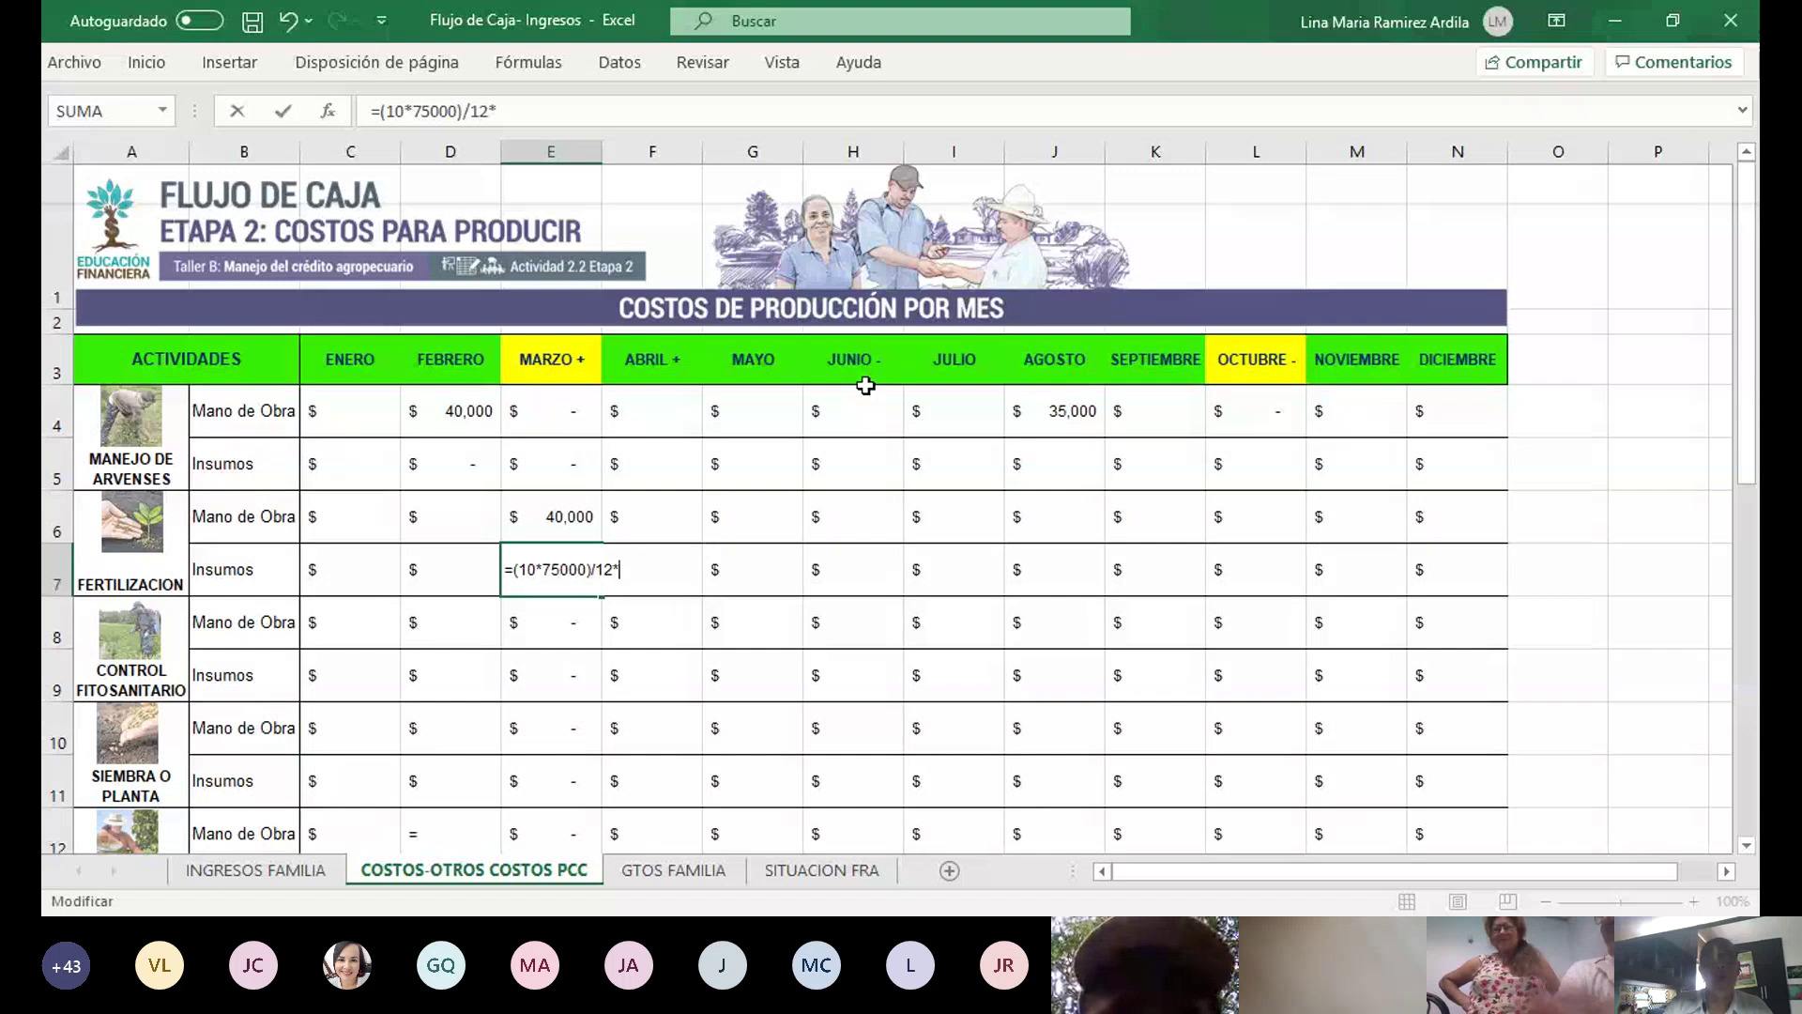
text(17500)
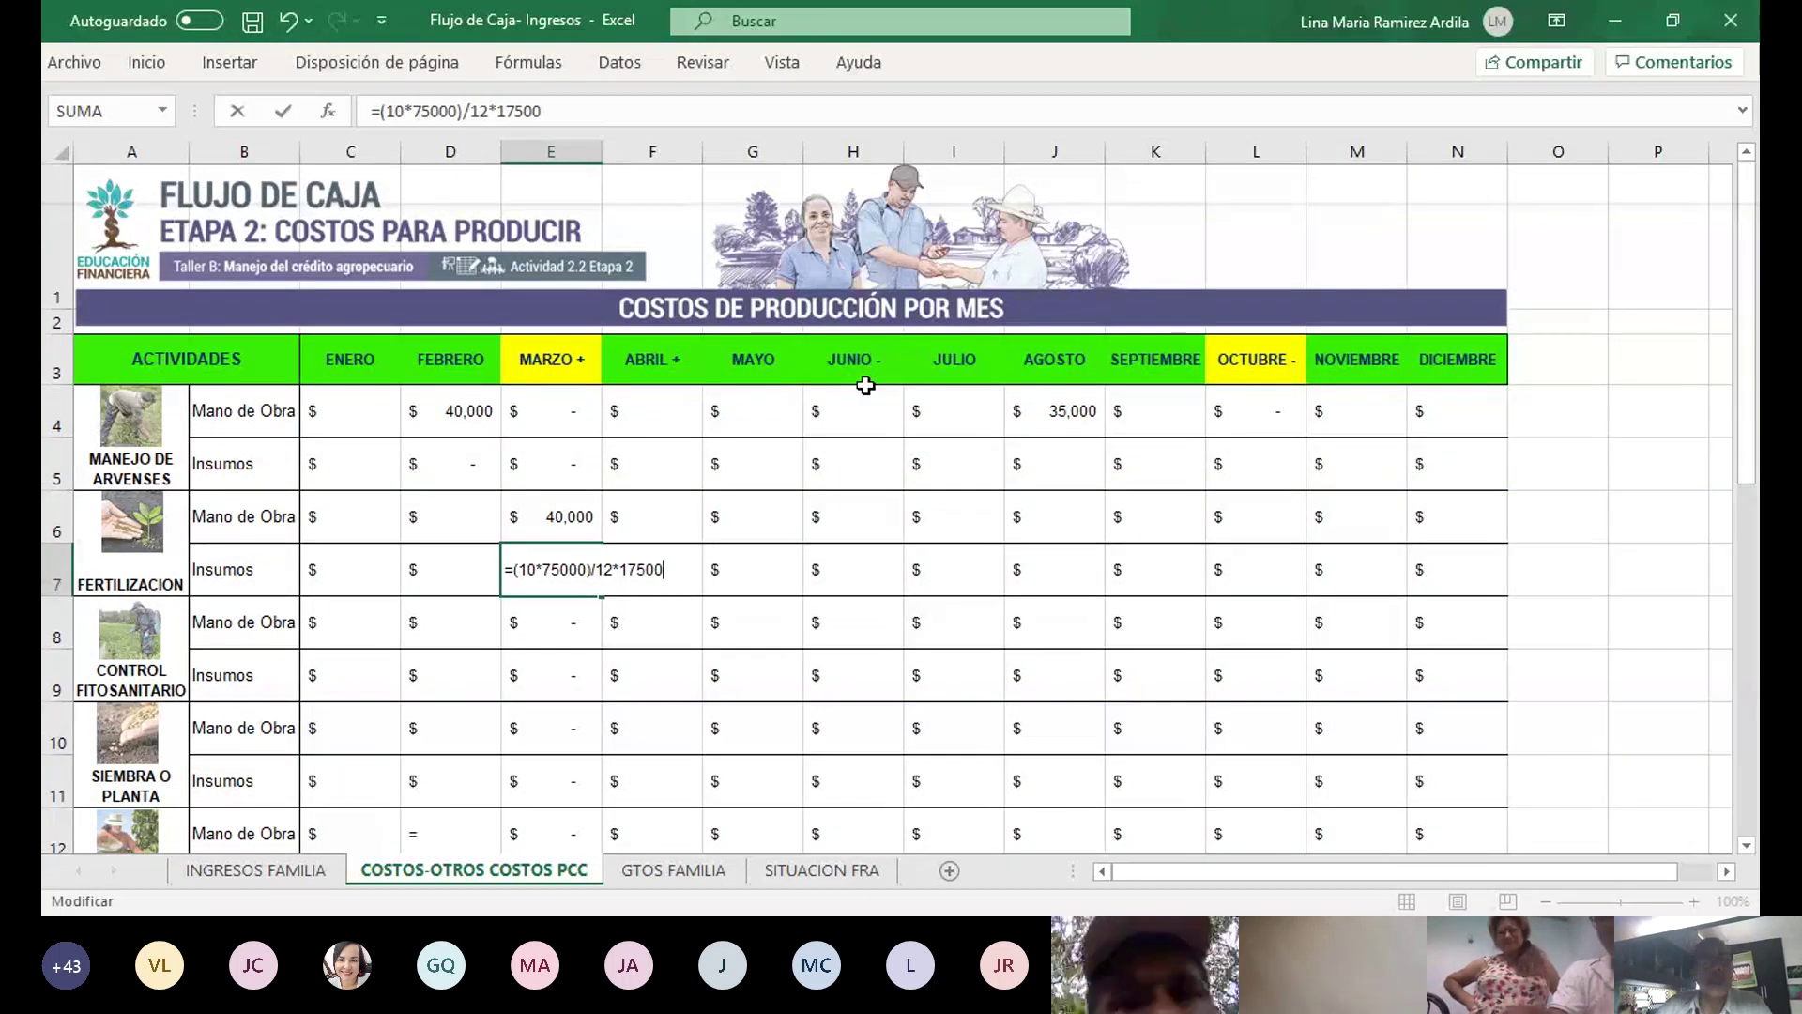
key(Return)
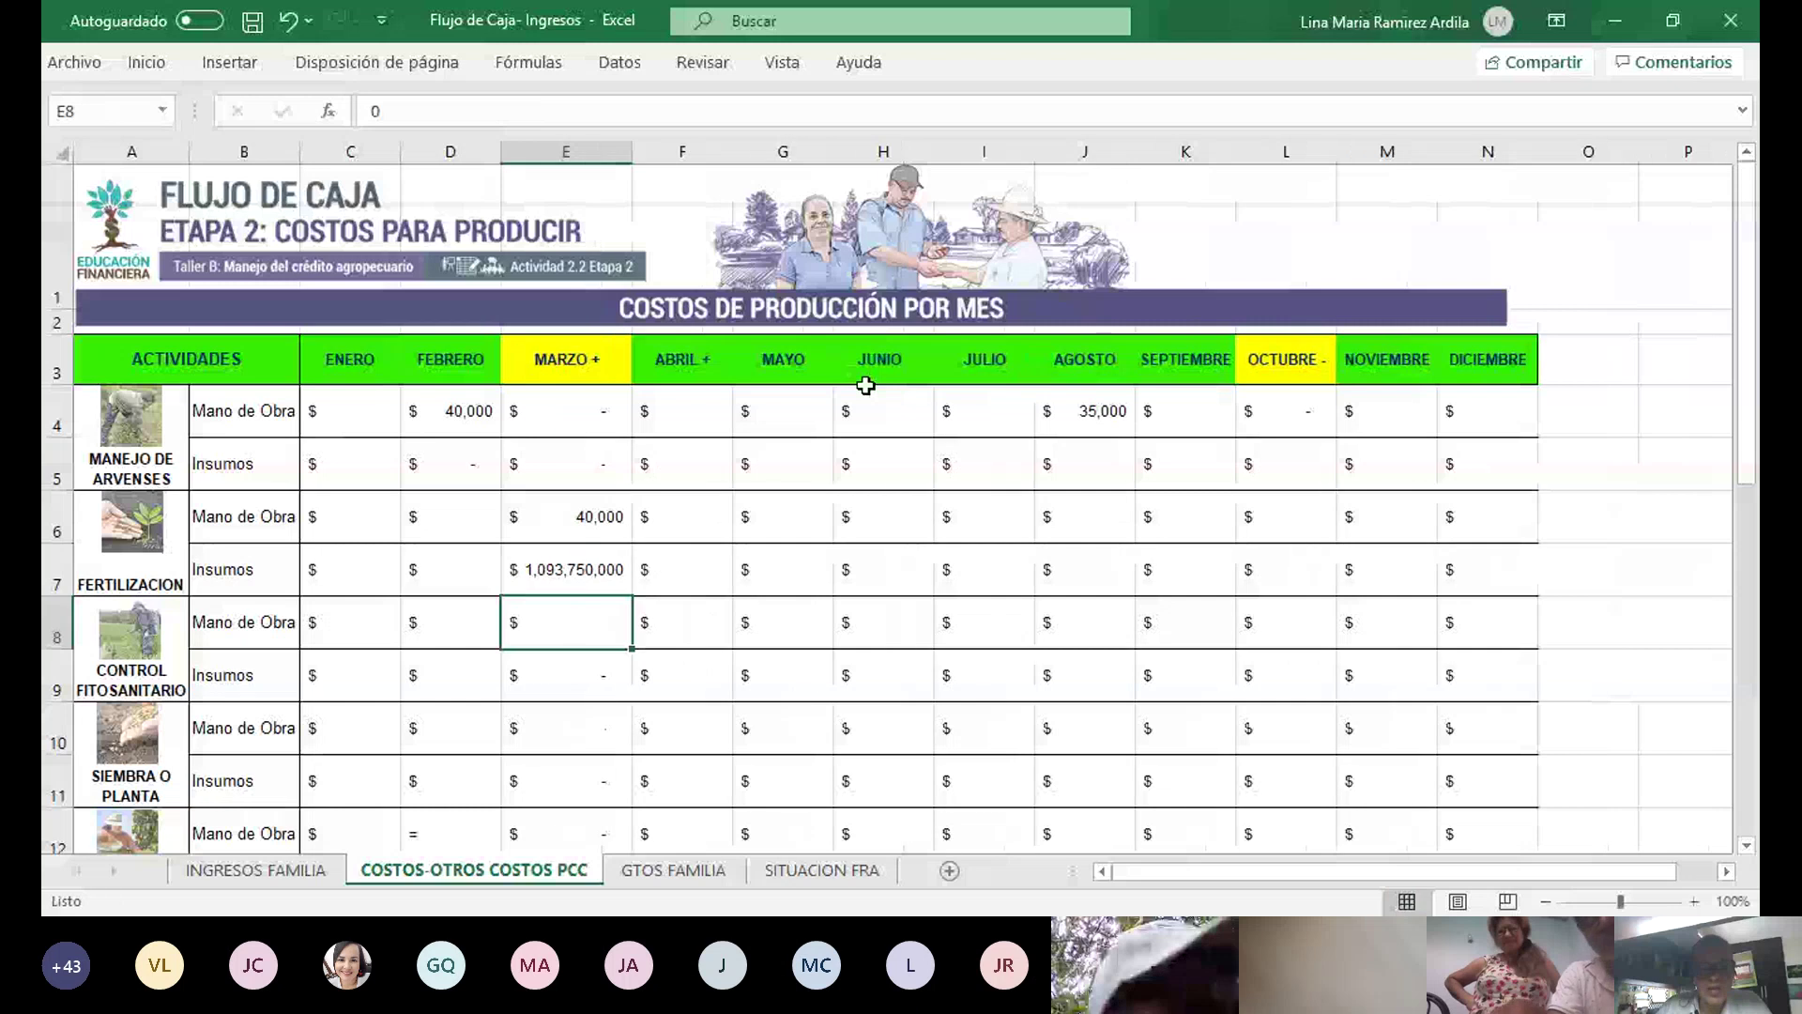
key(Up)
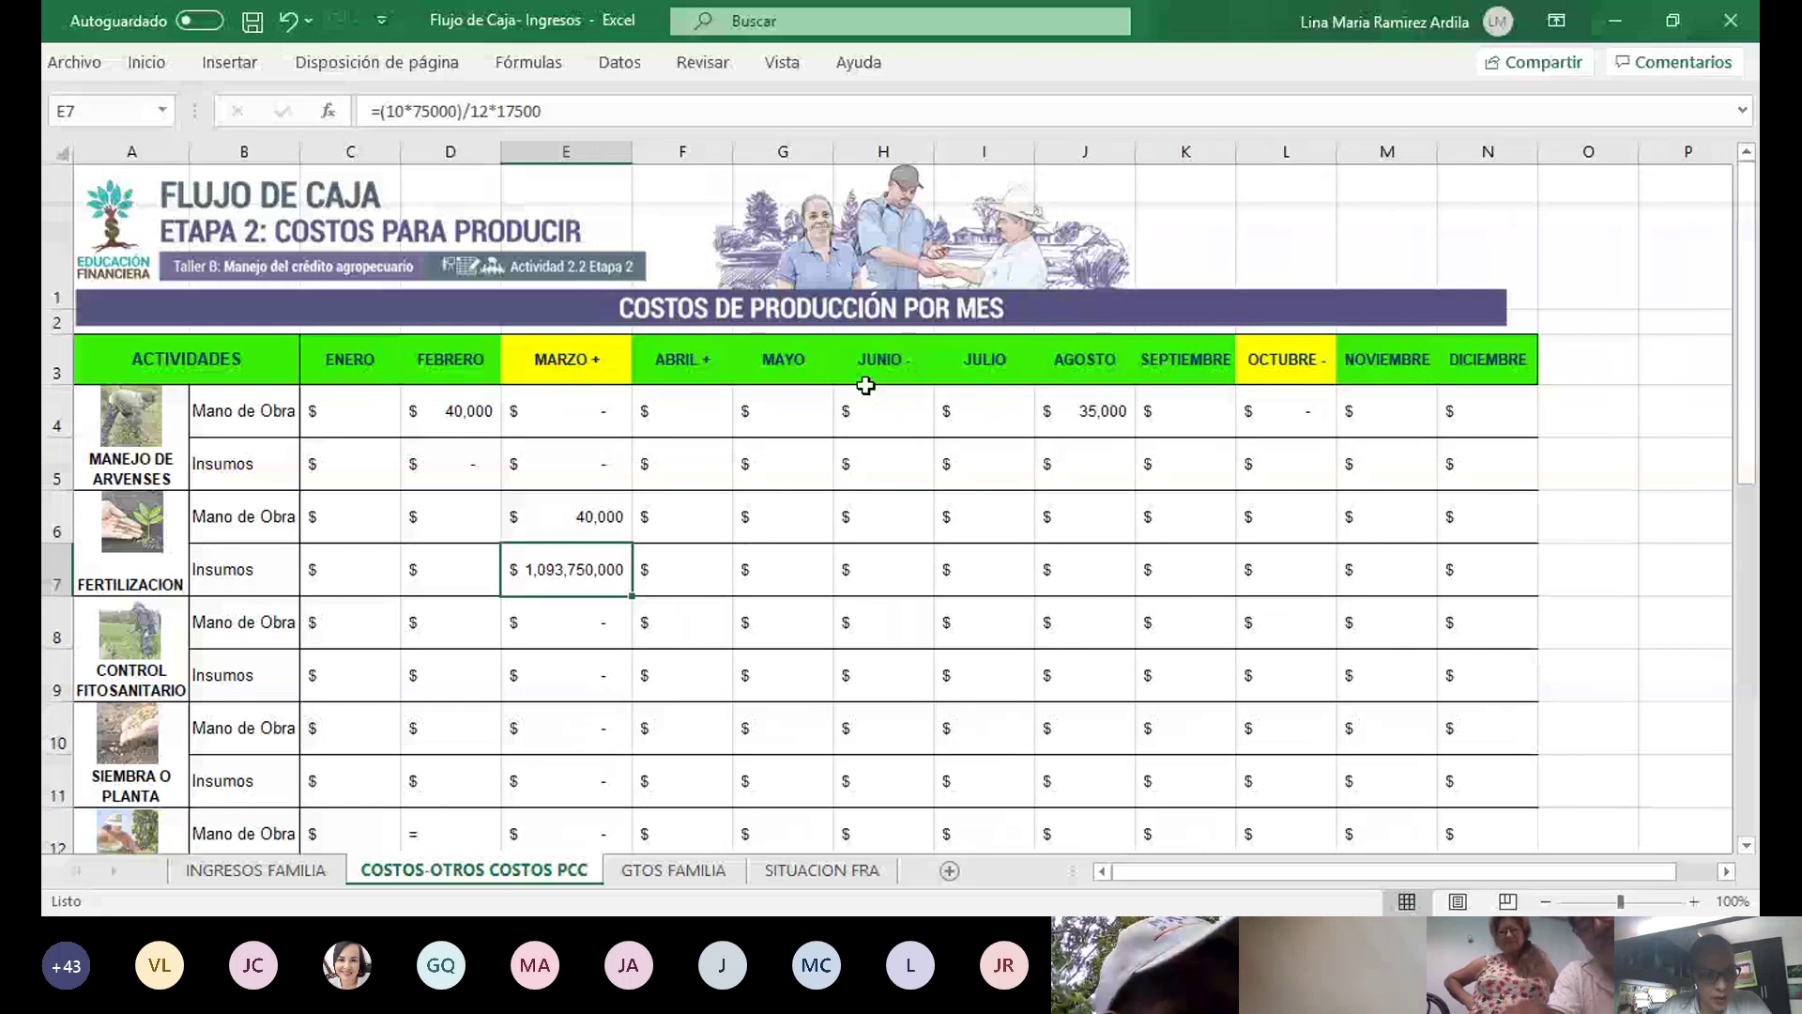
key(F2)
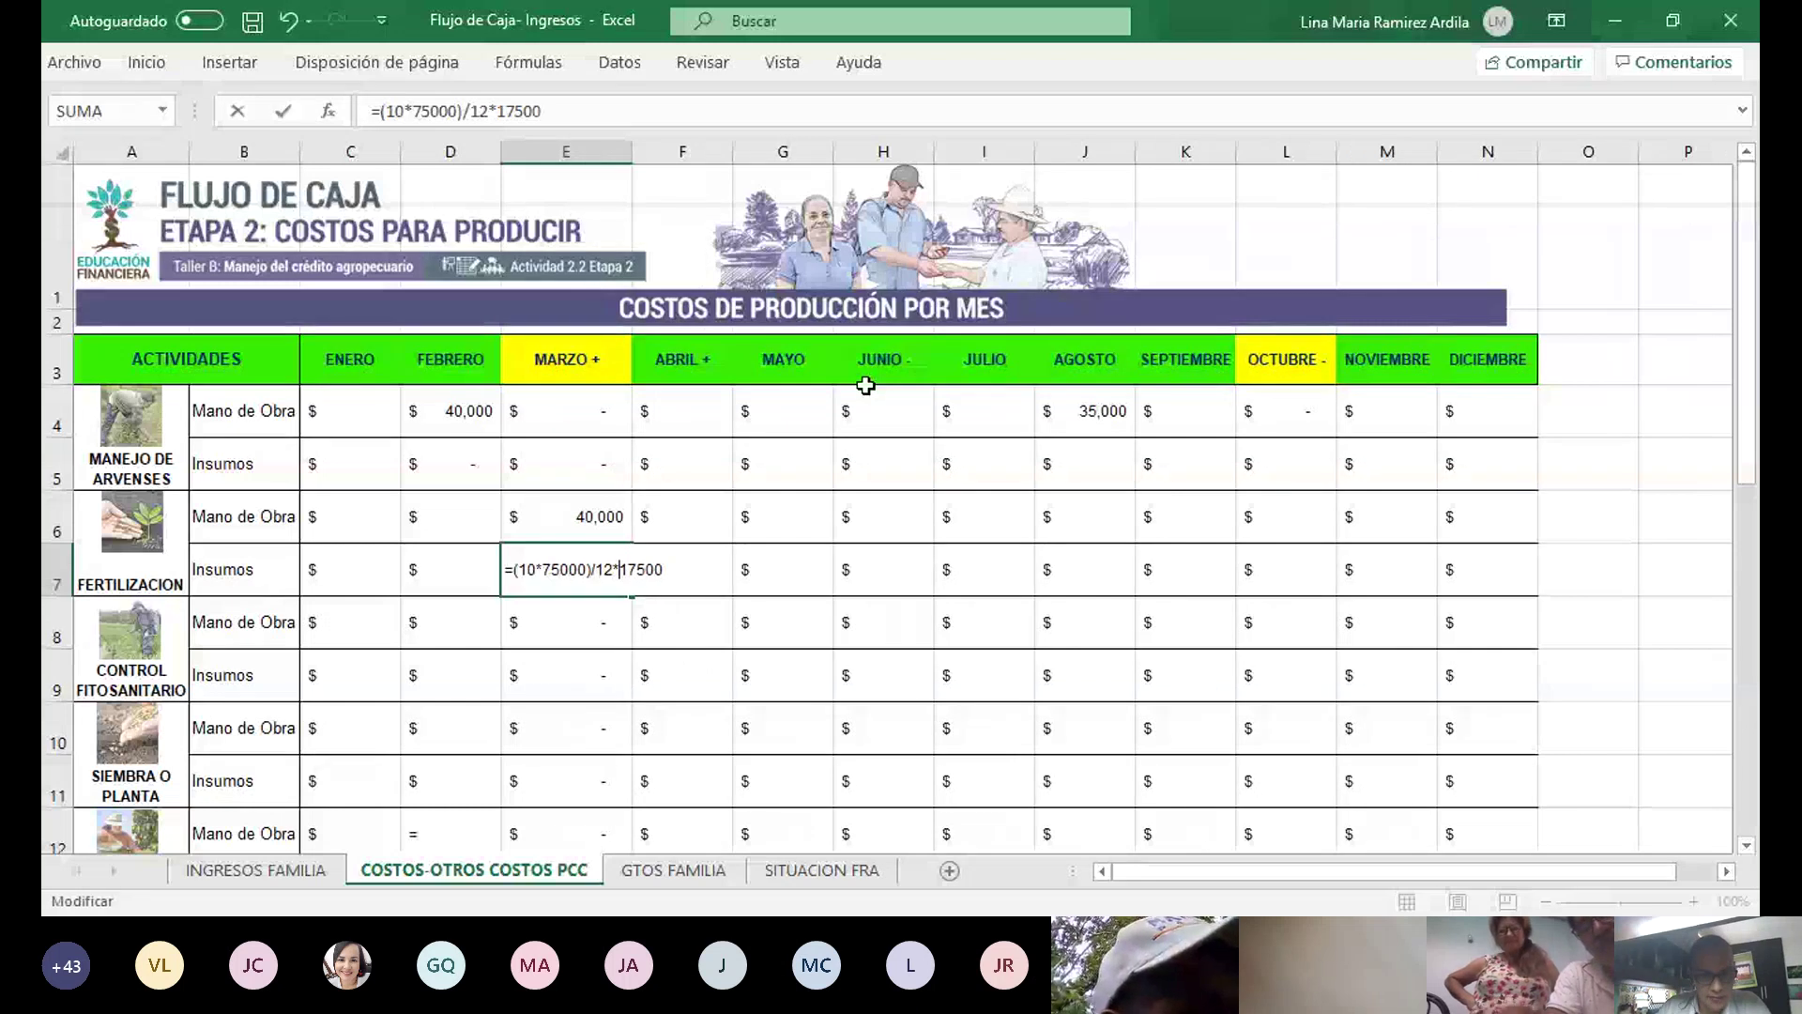
key(BackSpace)
text(+)
key(ctrl+Return)
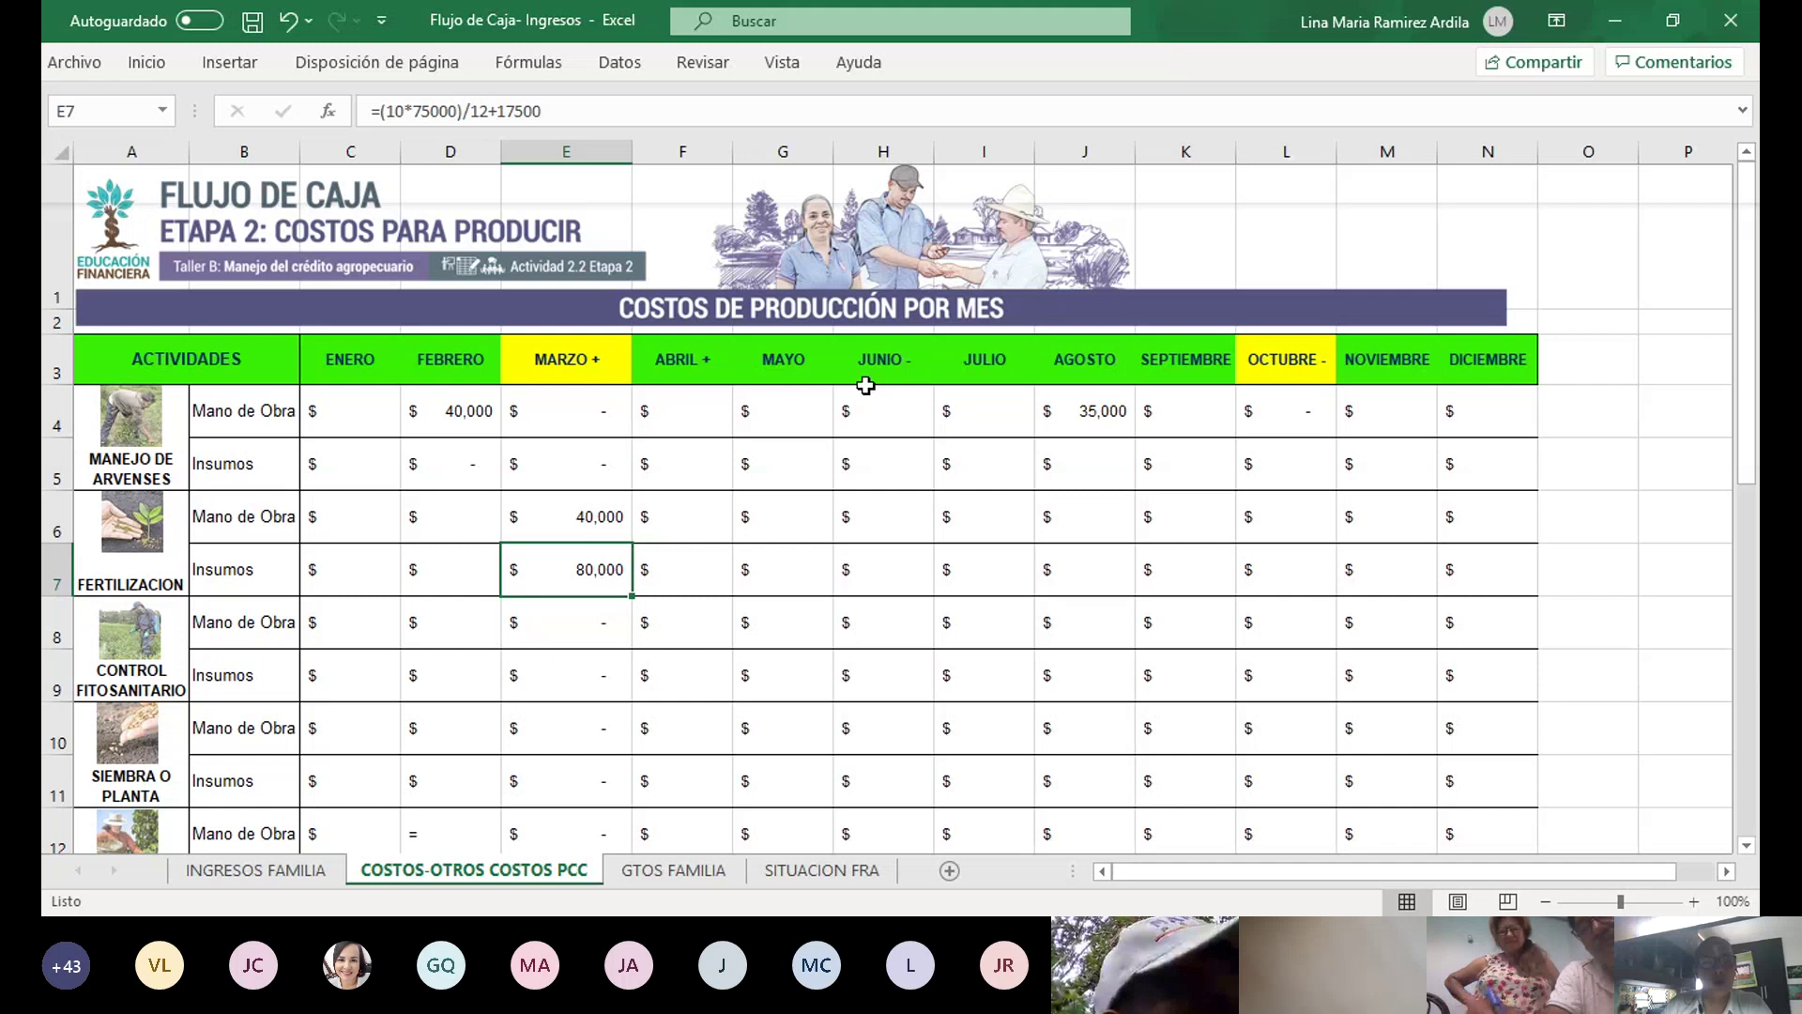
Enter =1*40000 as the March Mano de Obra cost of CONTROL FITOSANITARIO in cell E8
key(Up)
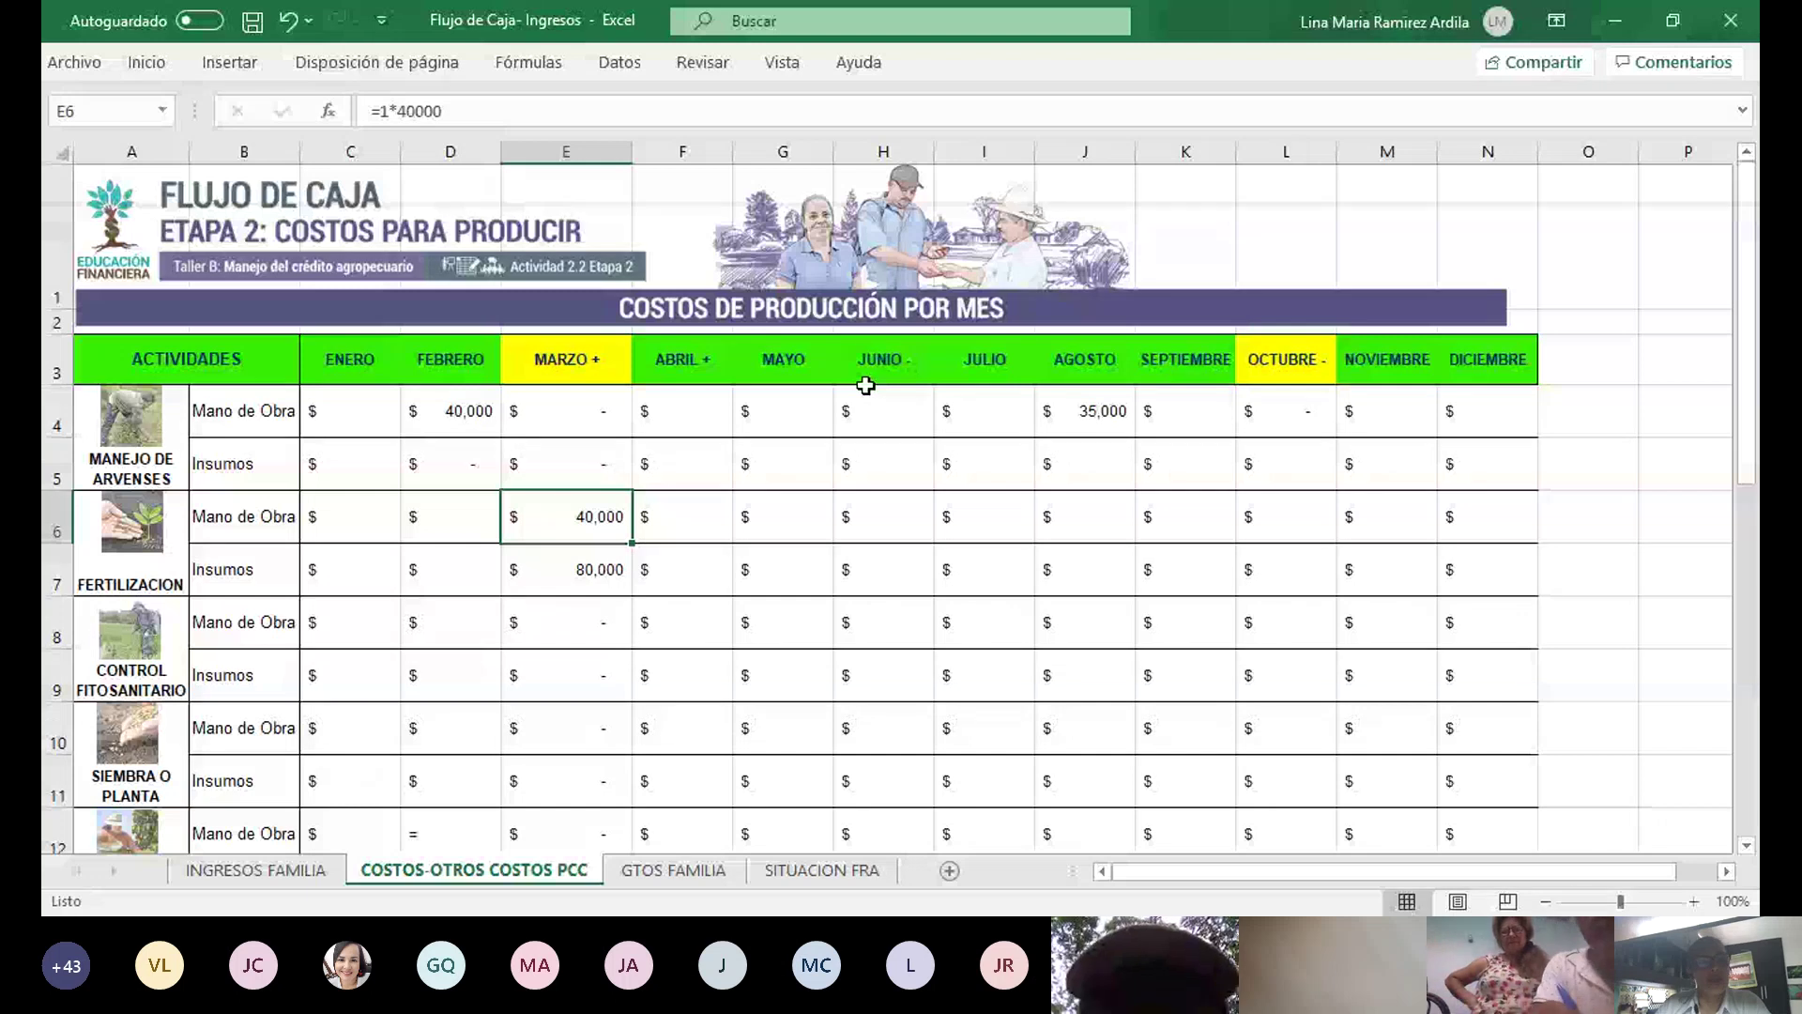
key(Down)
key(Down)
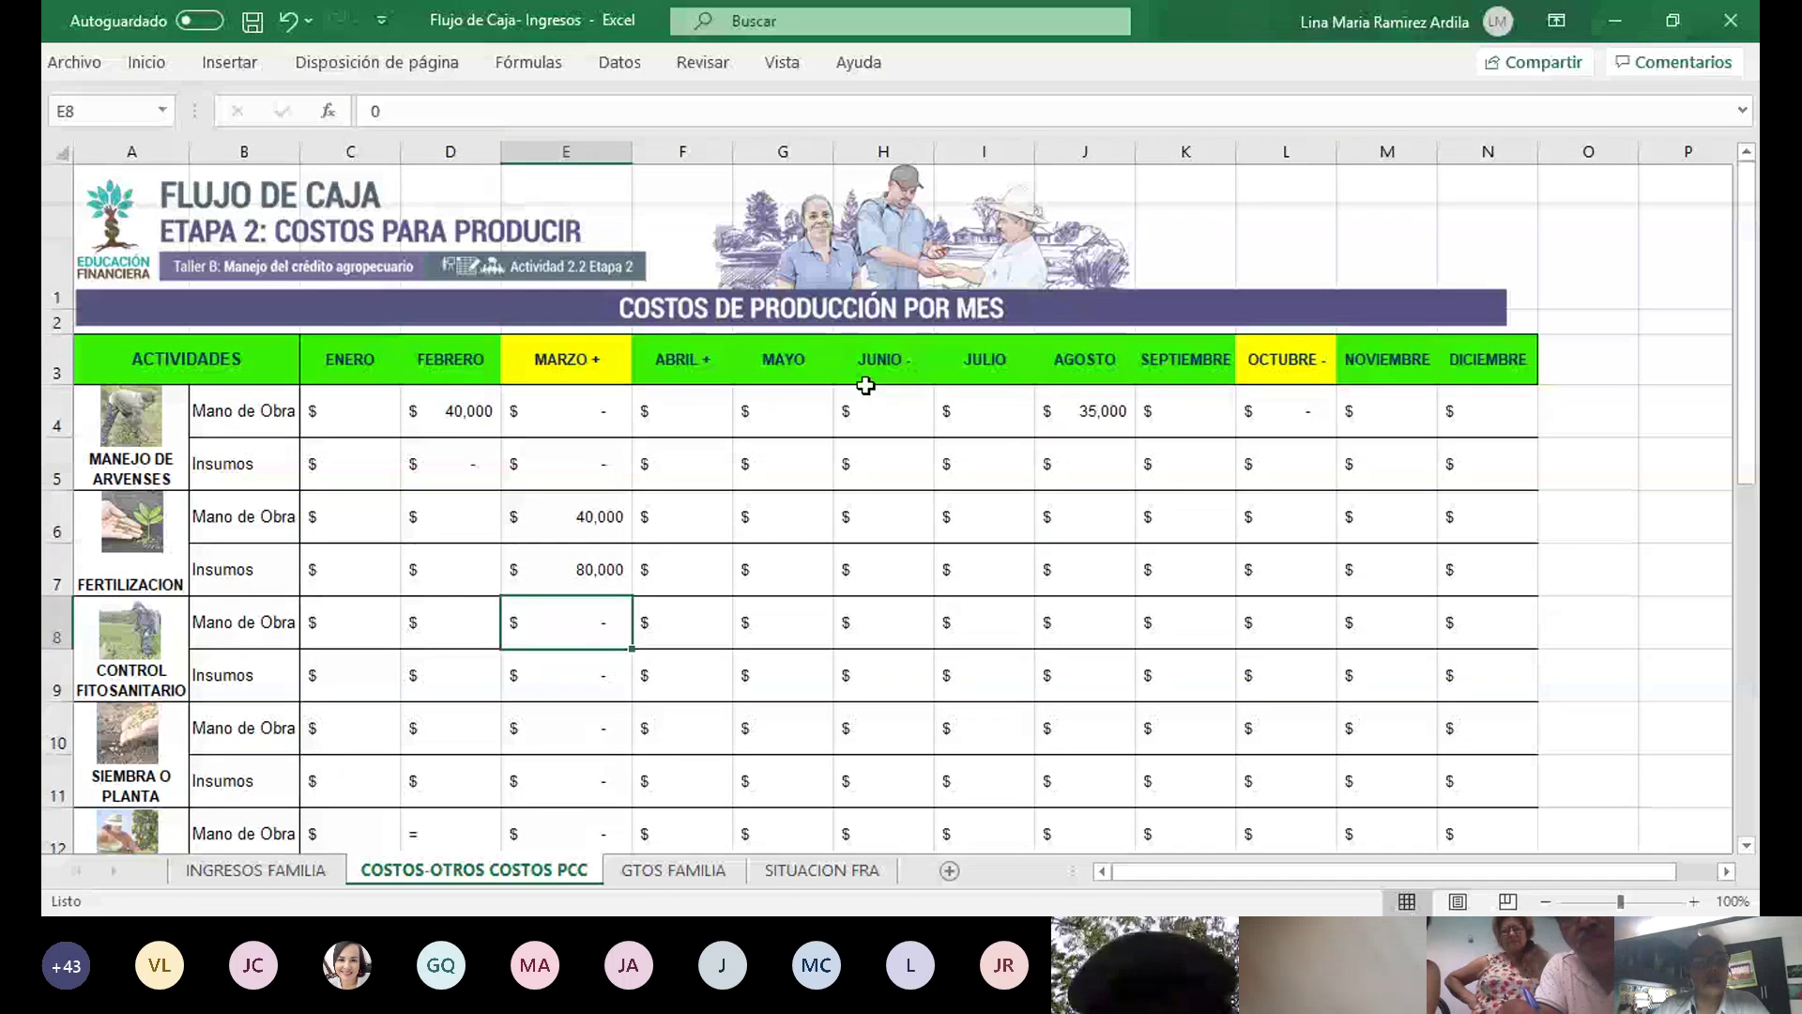
text(=1)
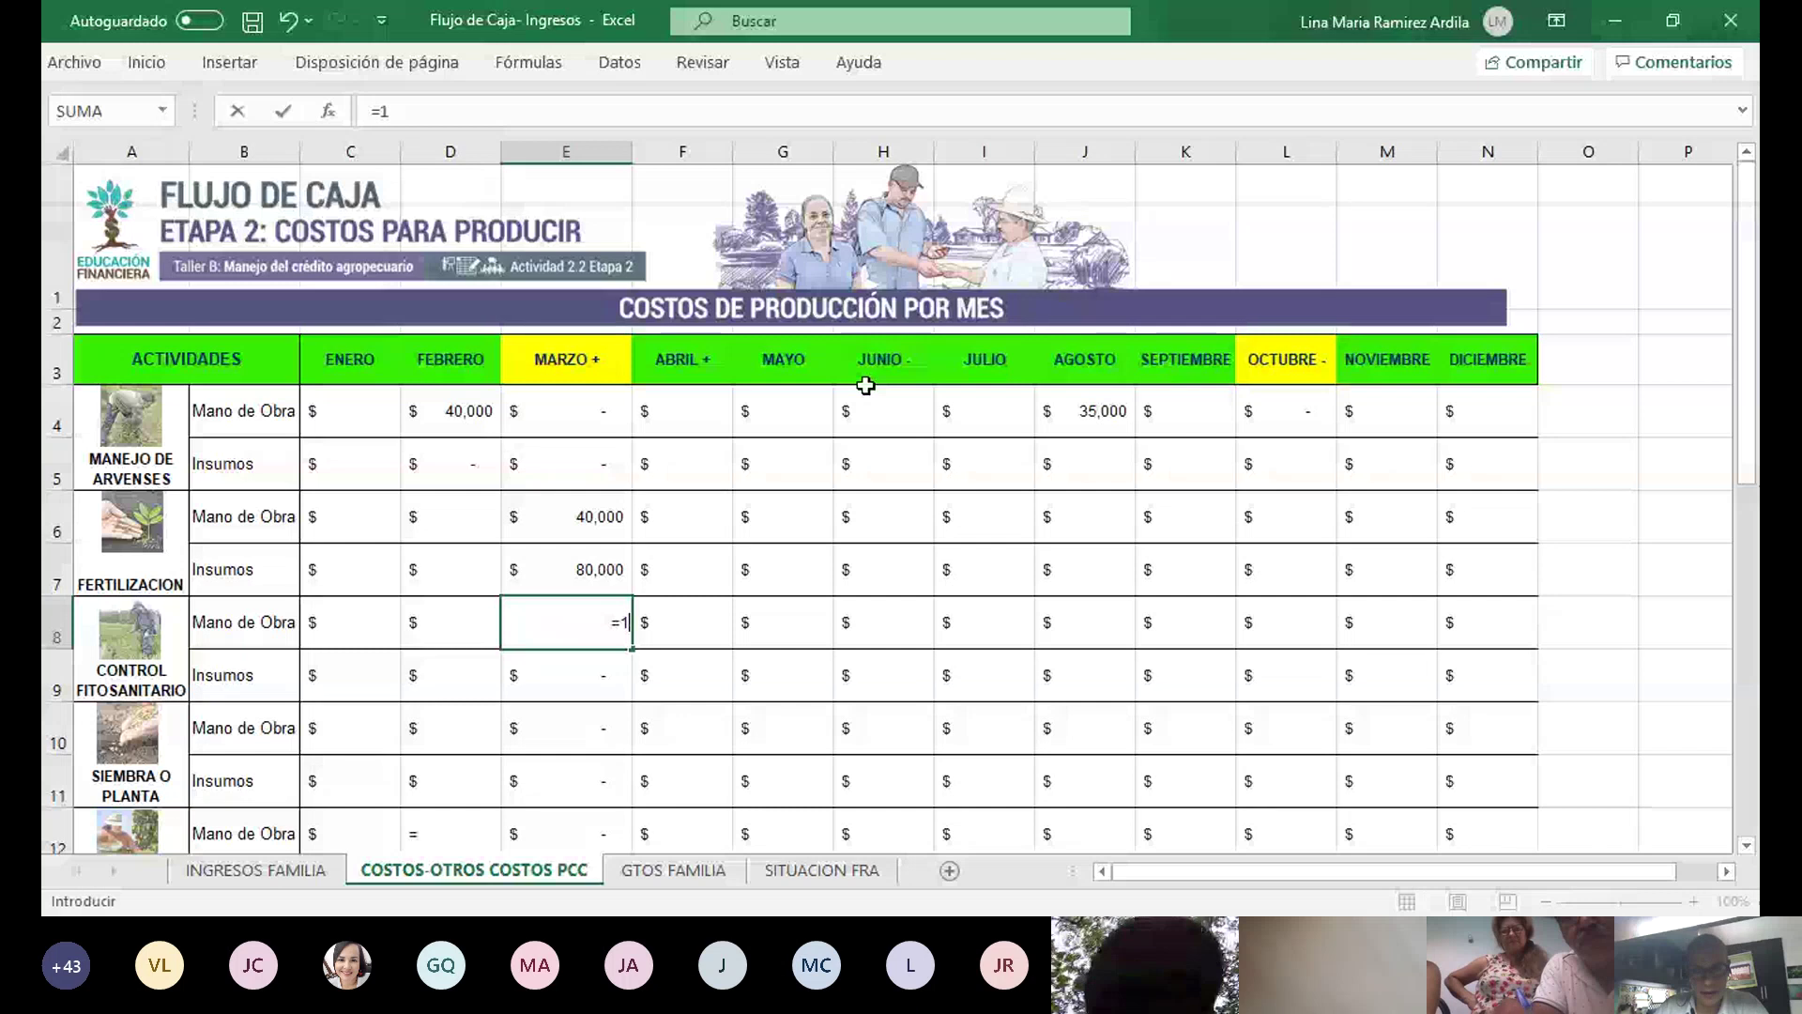
text(*40)
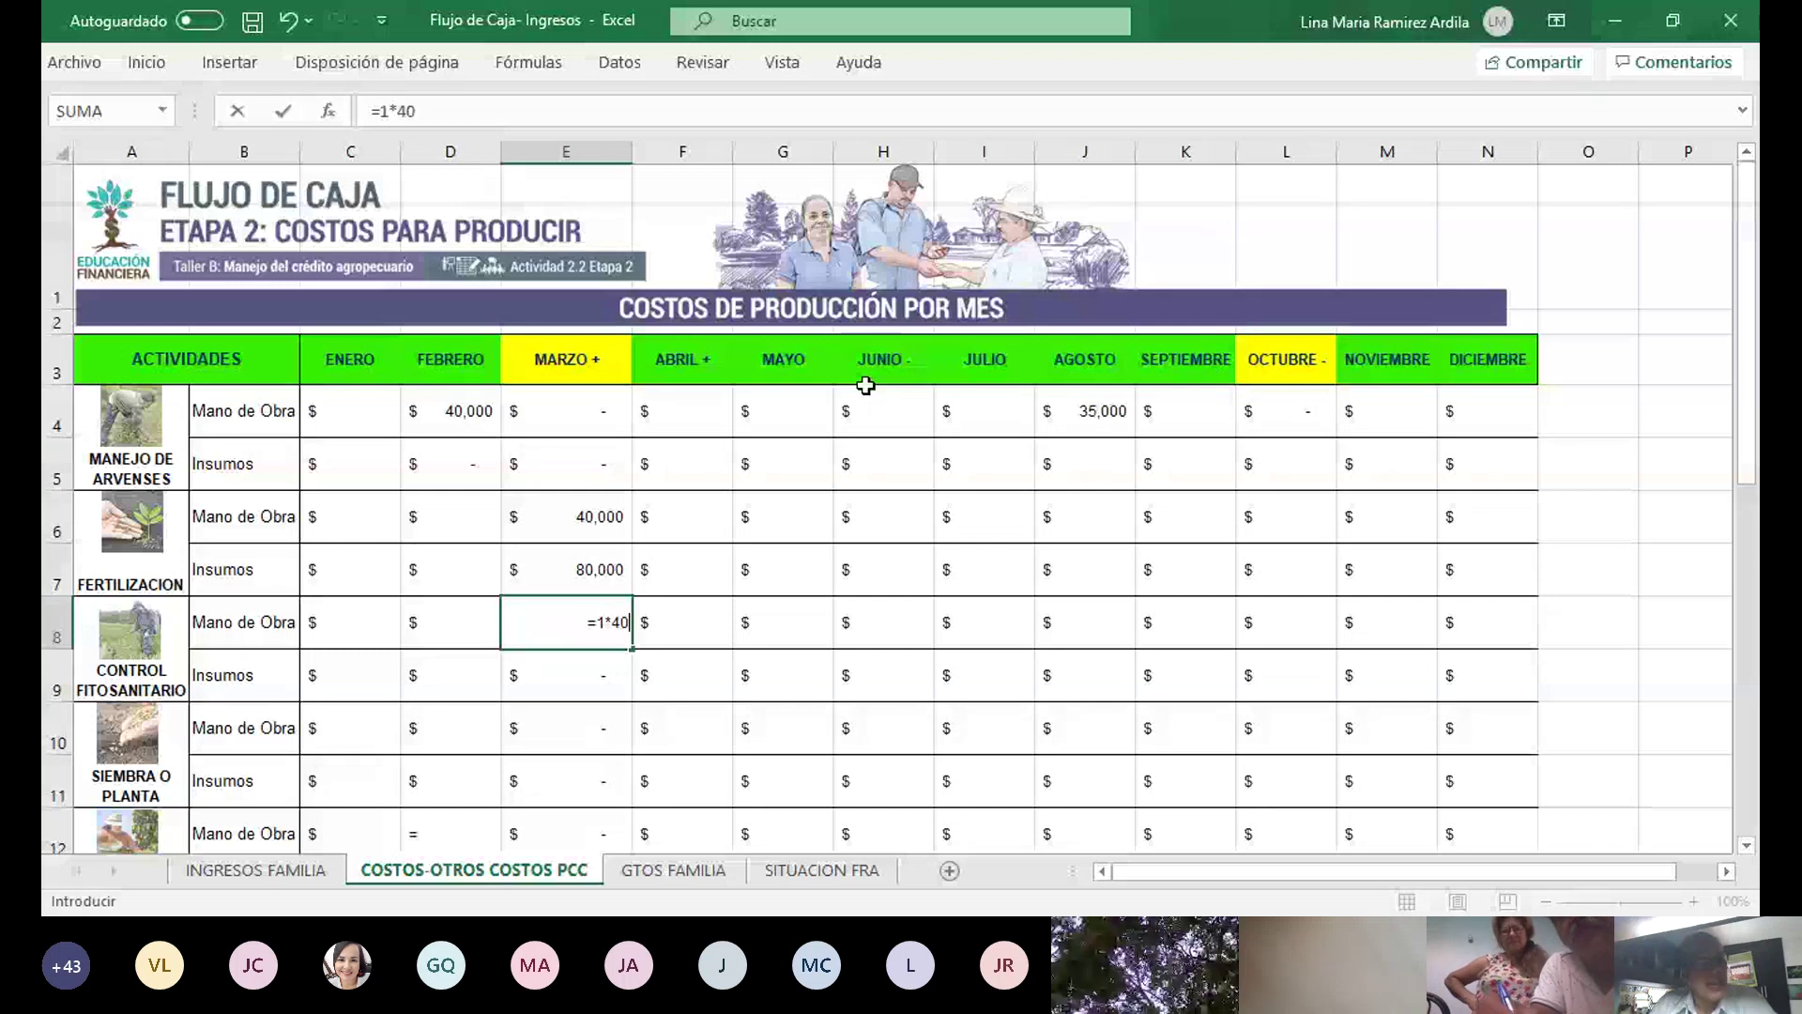
text(000)
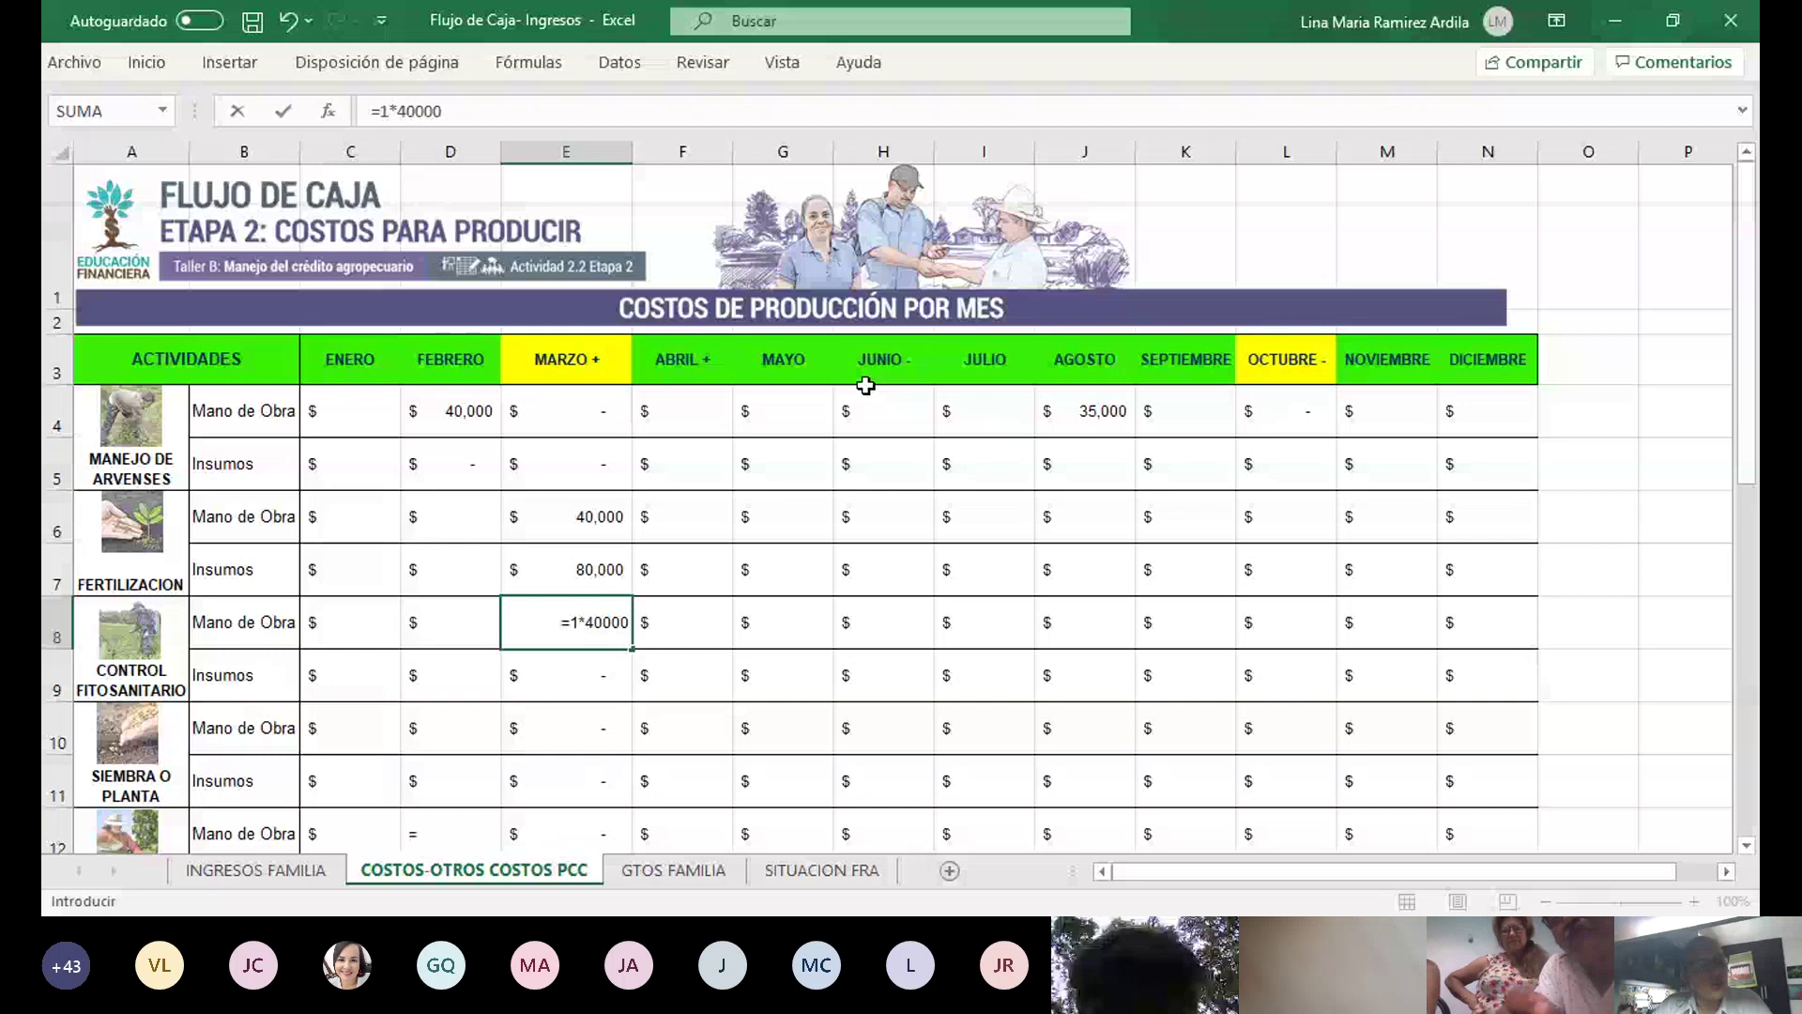
key(Return)
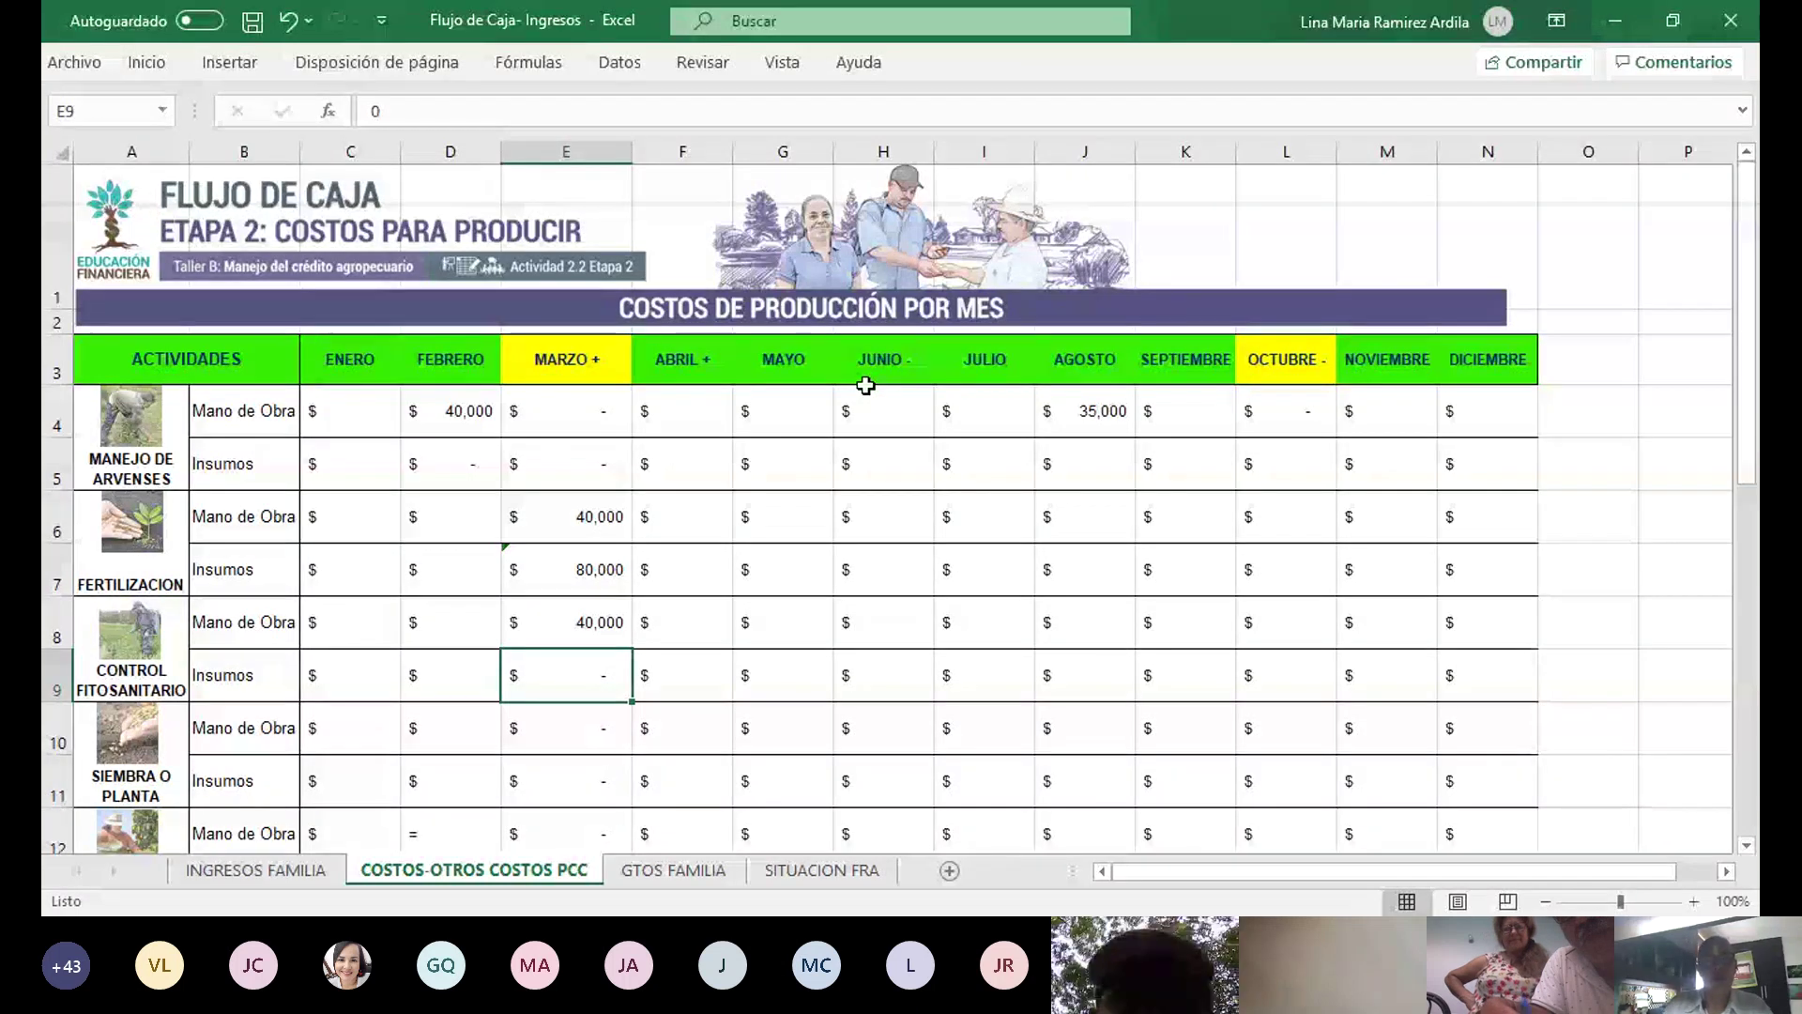
Enter 51600 as the March Insumos cost of CONTROL FITOSANITARIO in cell E9
text(5)
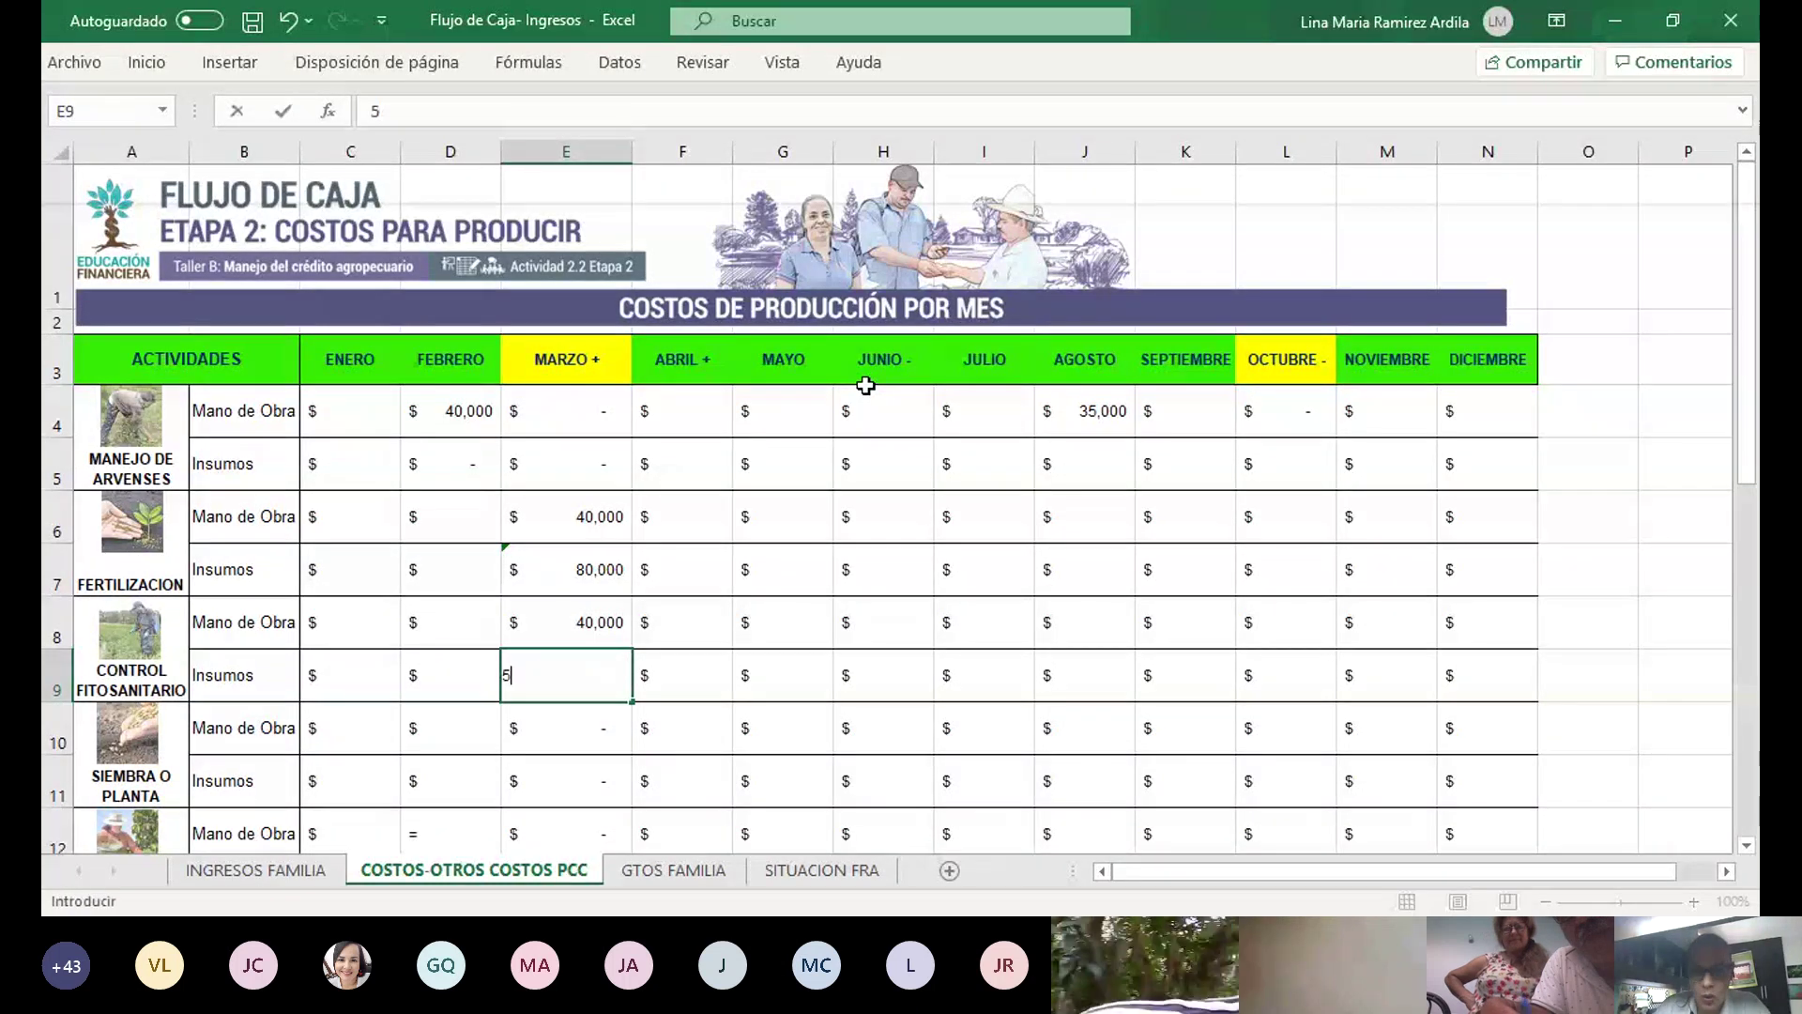
text(1600)
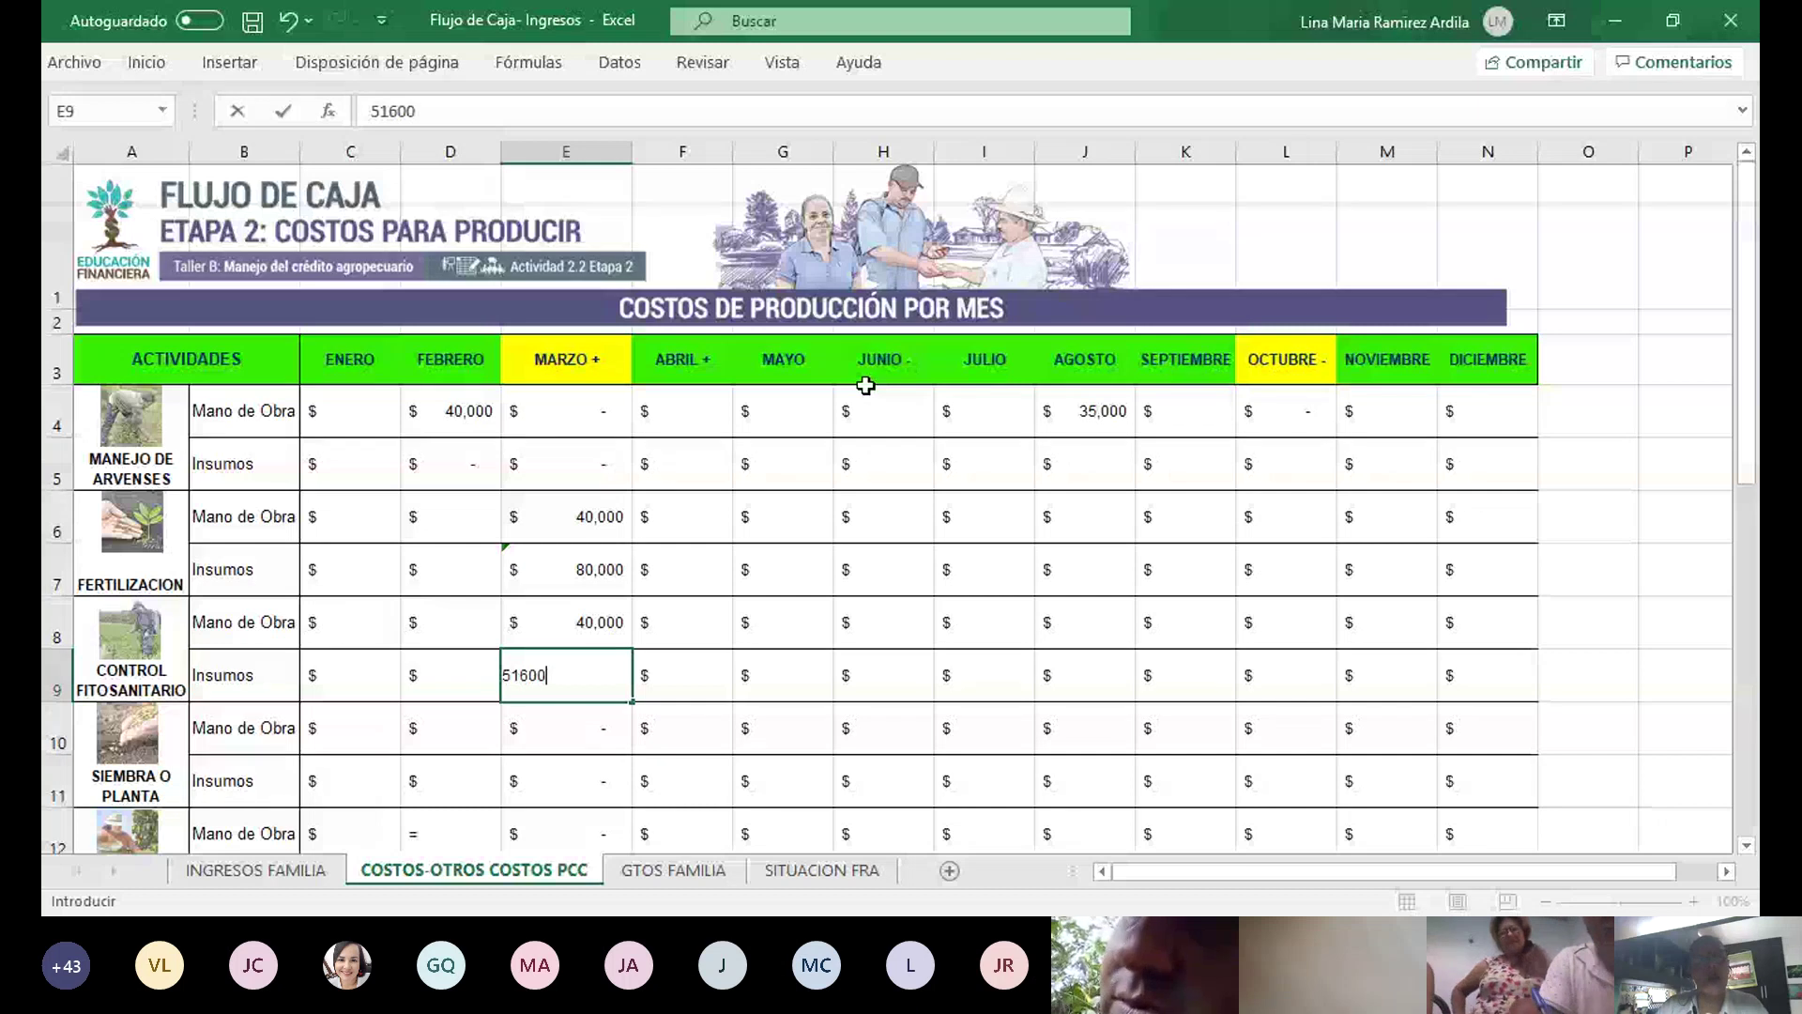
key(Return)
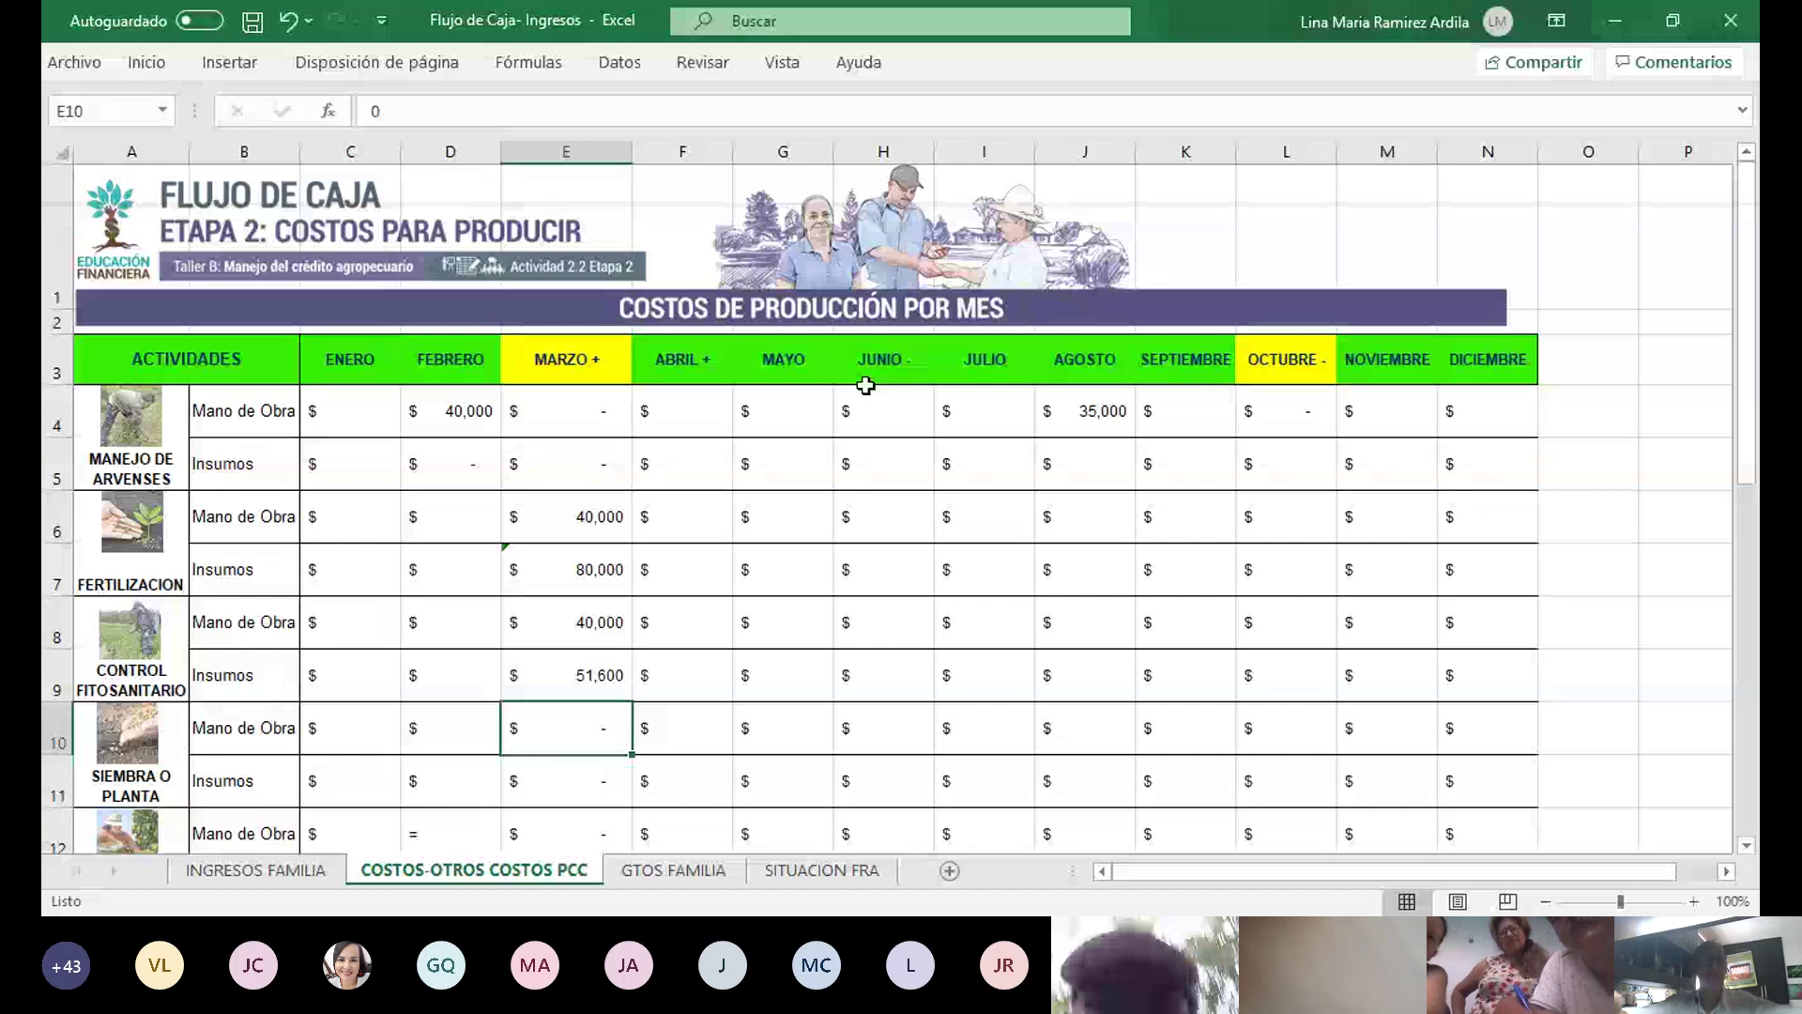
Enter =15*40000 as the March Mano de Obra cost of RECOLECCION in cell E12
key(Delete)
key(Return)
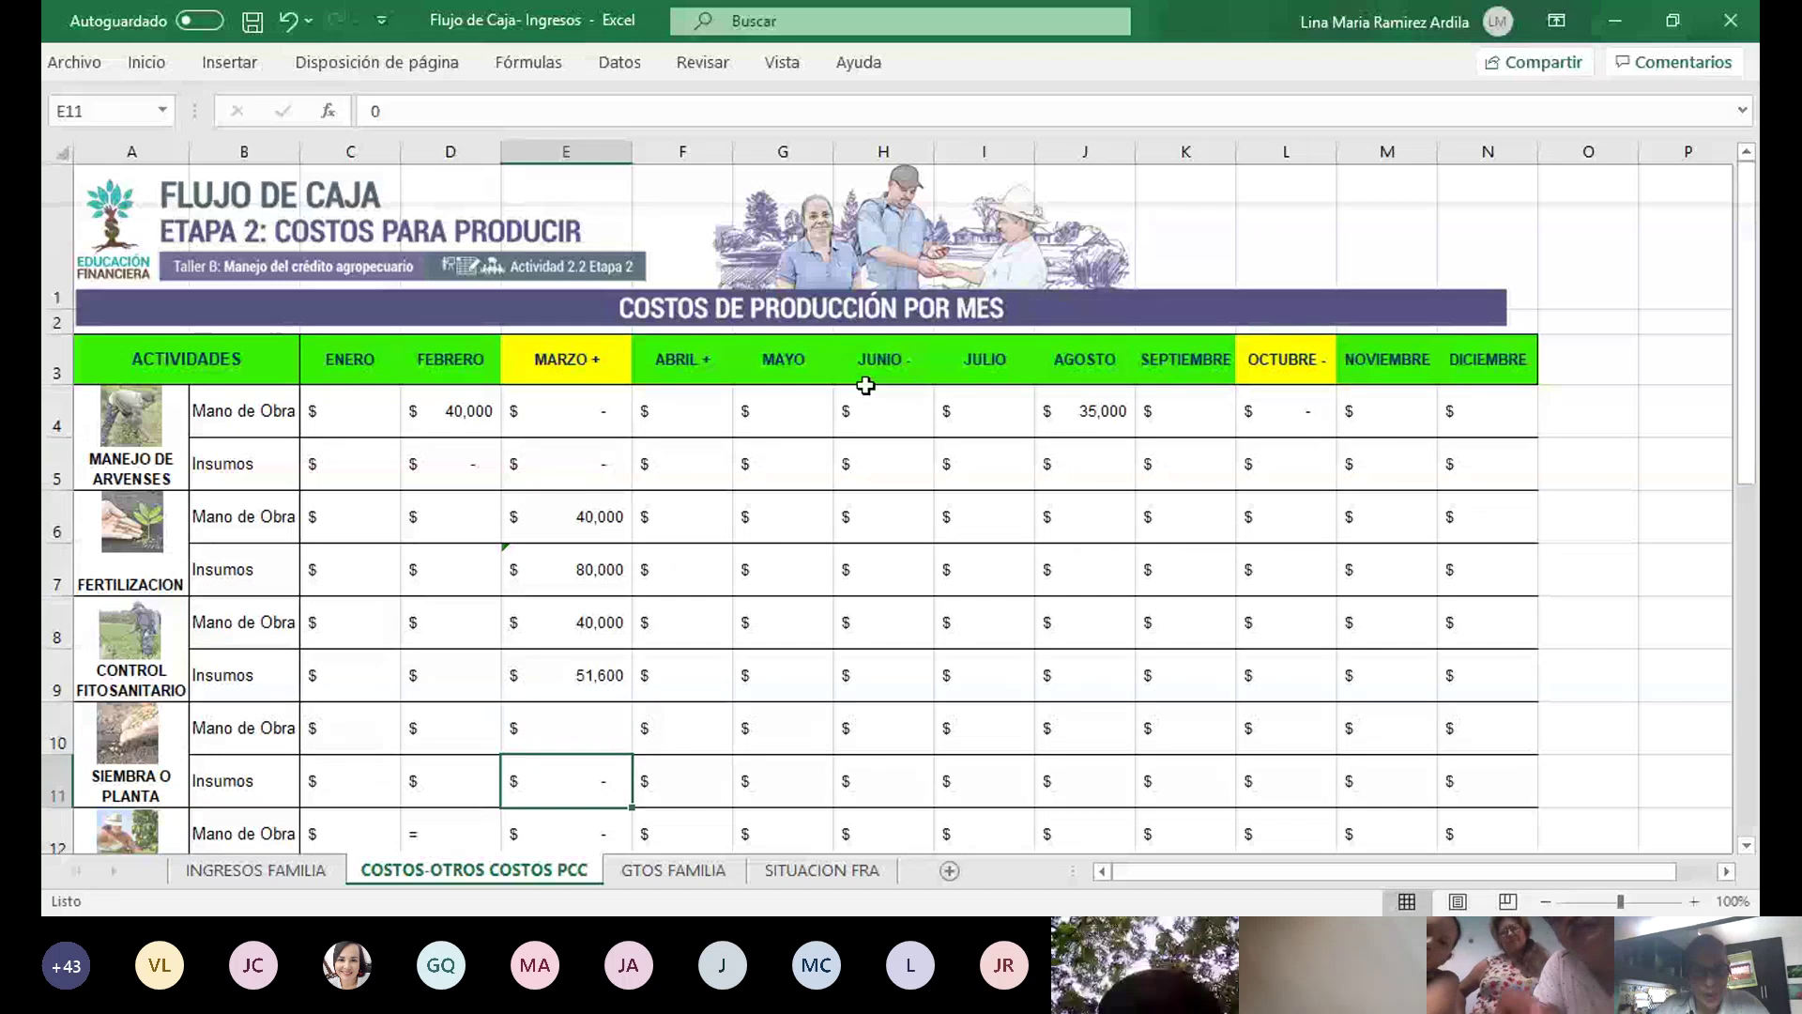
key(Return)
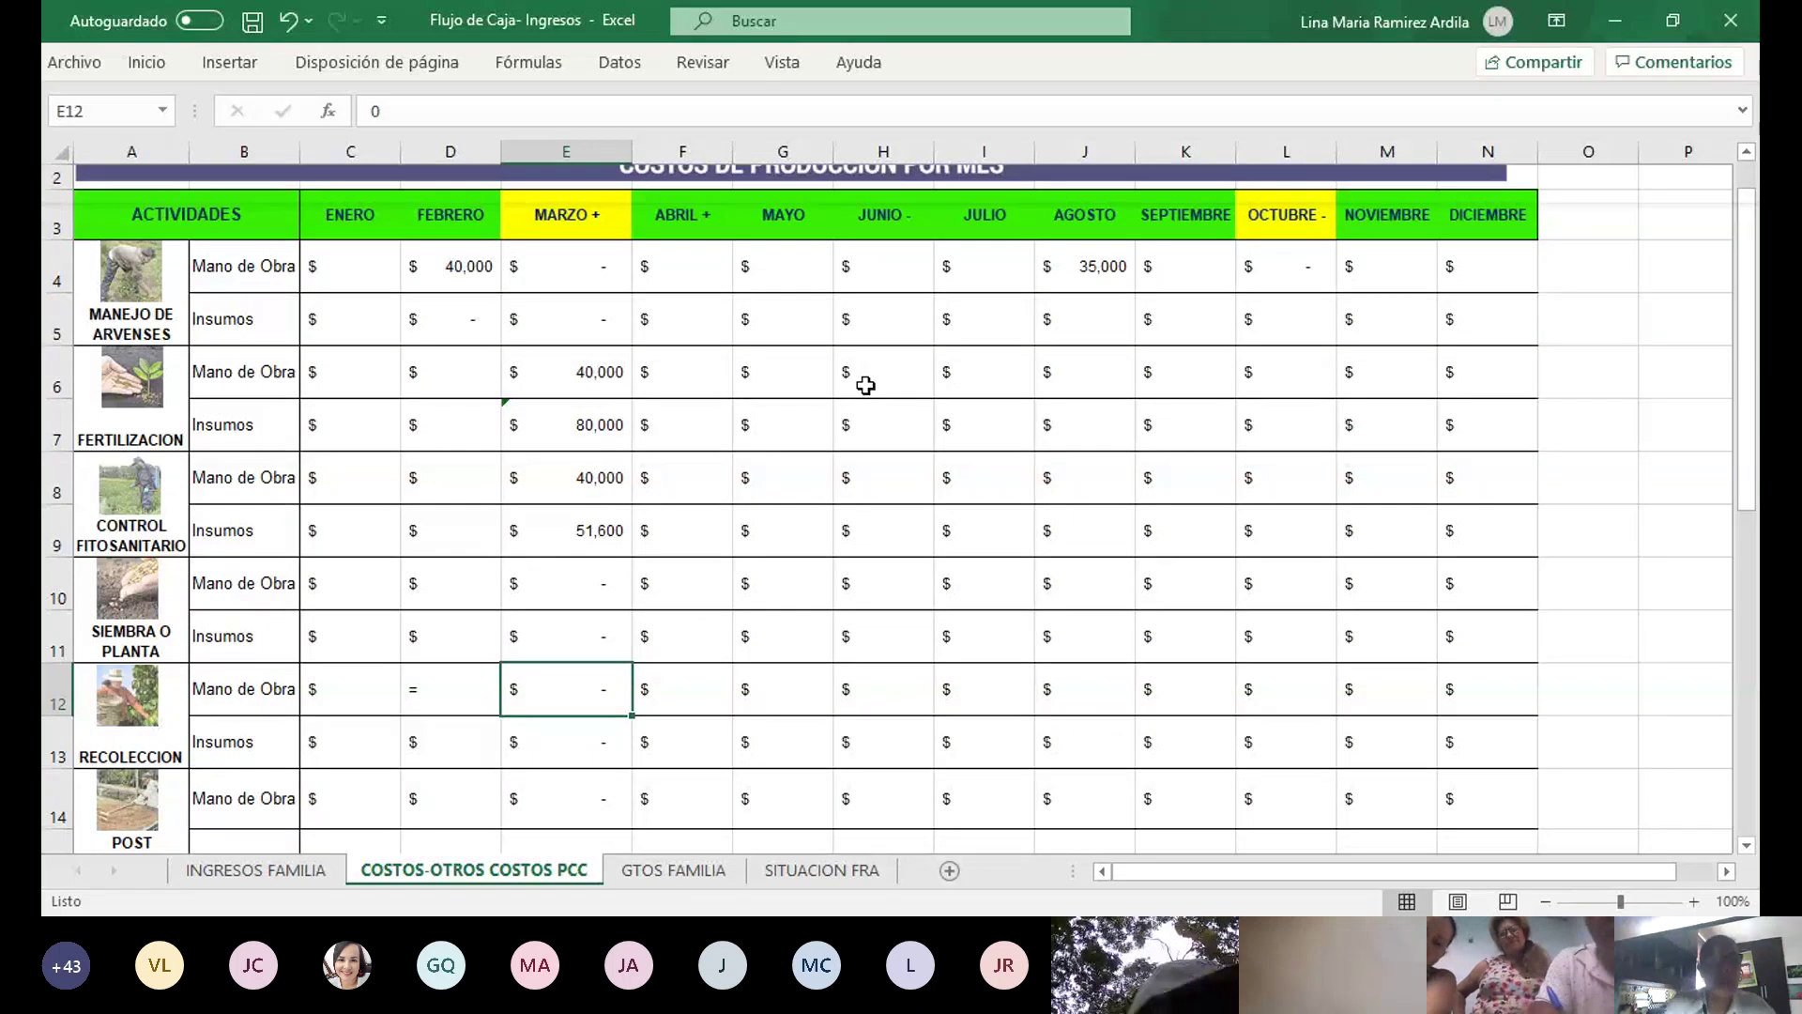
text(=15)
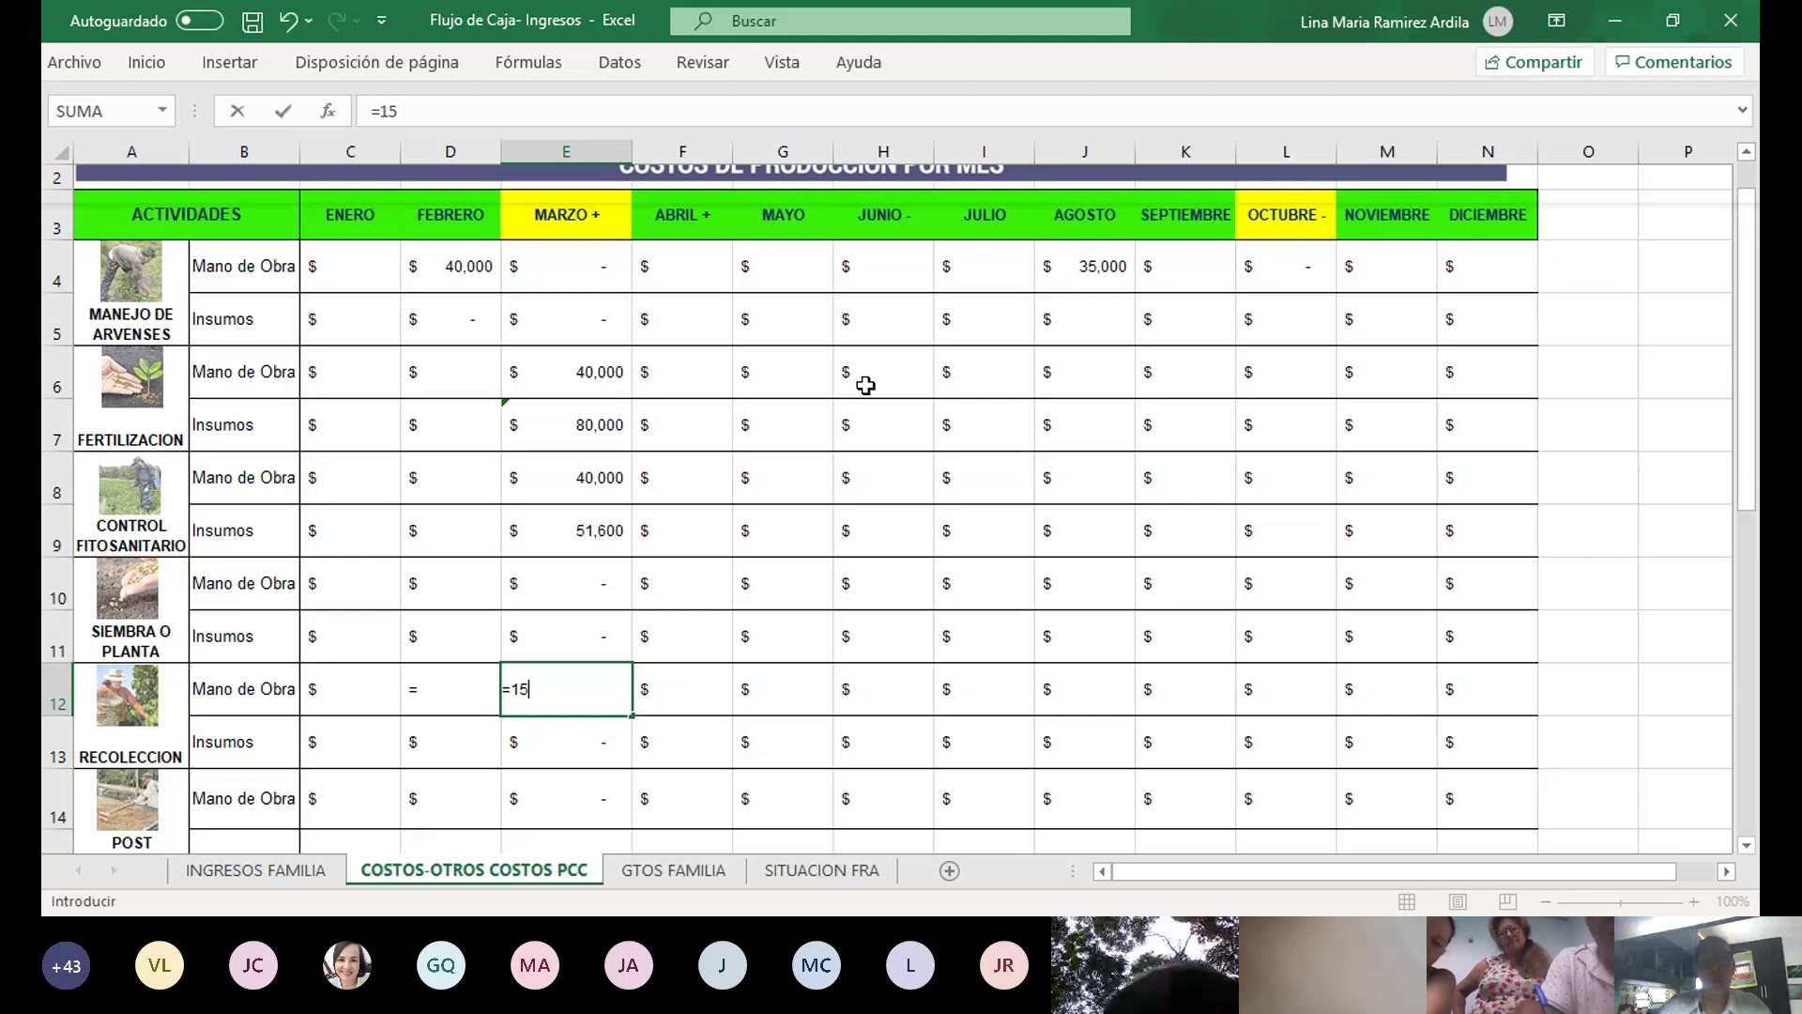
text(*)
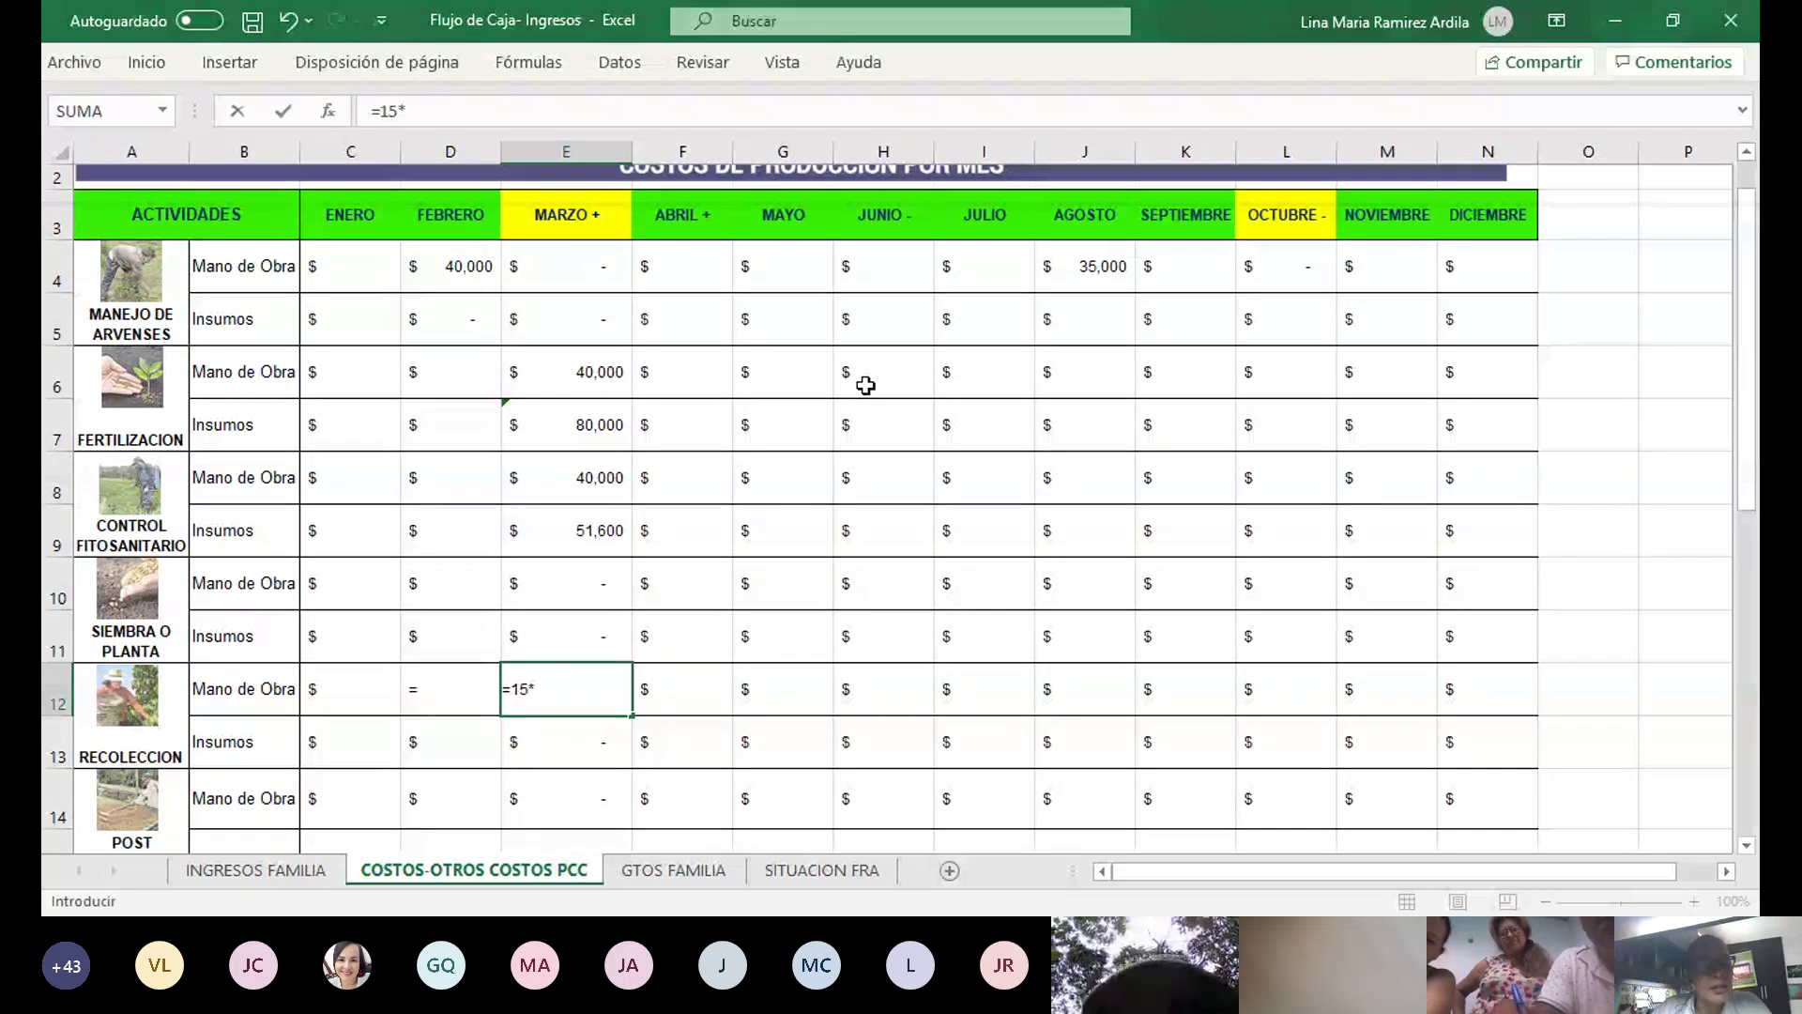
text(40000)
key(ctrl+Return)
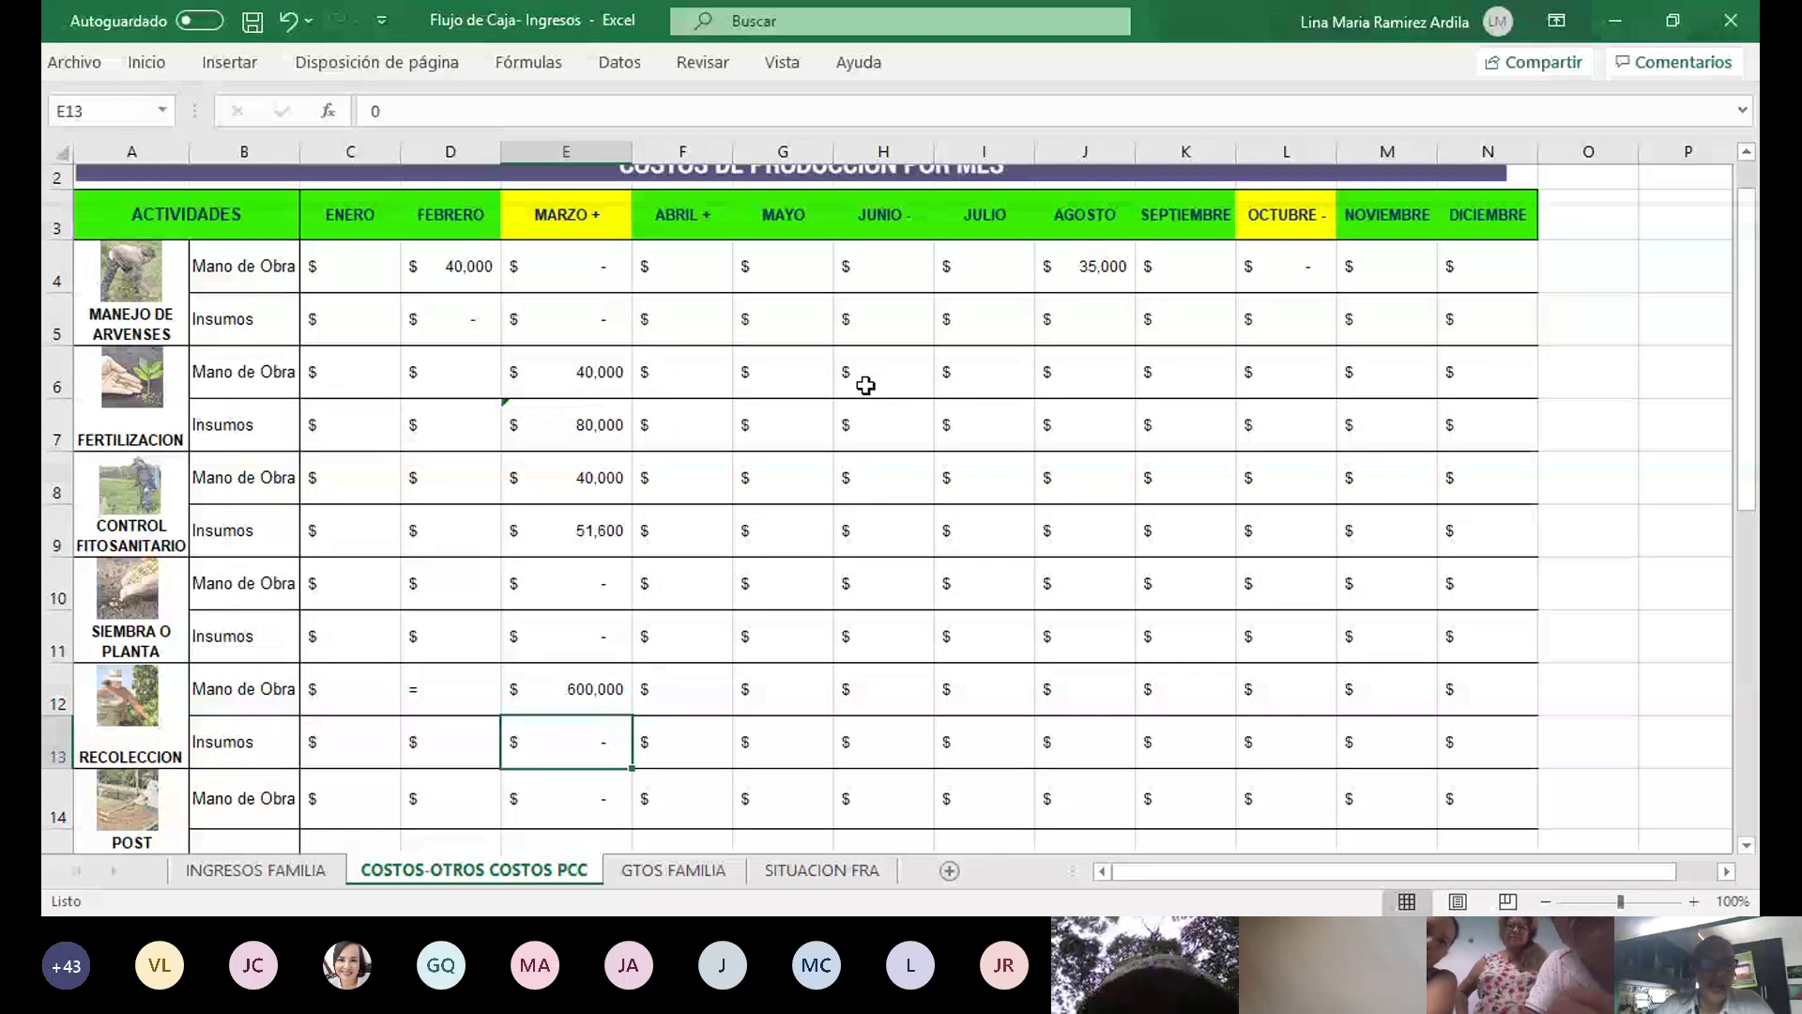
Enter 0 as the March RECOLECCION Insumos cost in E13 and 80000 as the POST COSECHA BENEFICIO Mano de Obra cost in E14
text(0)
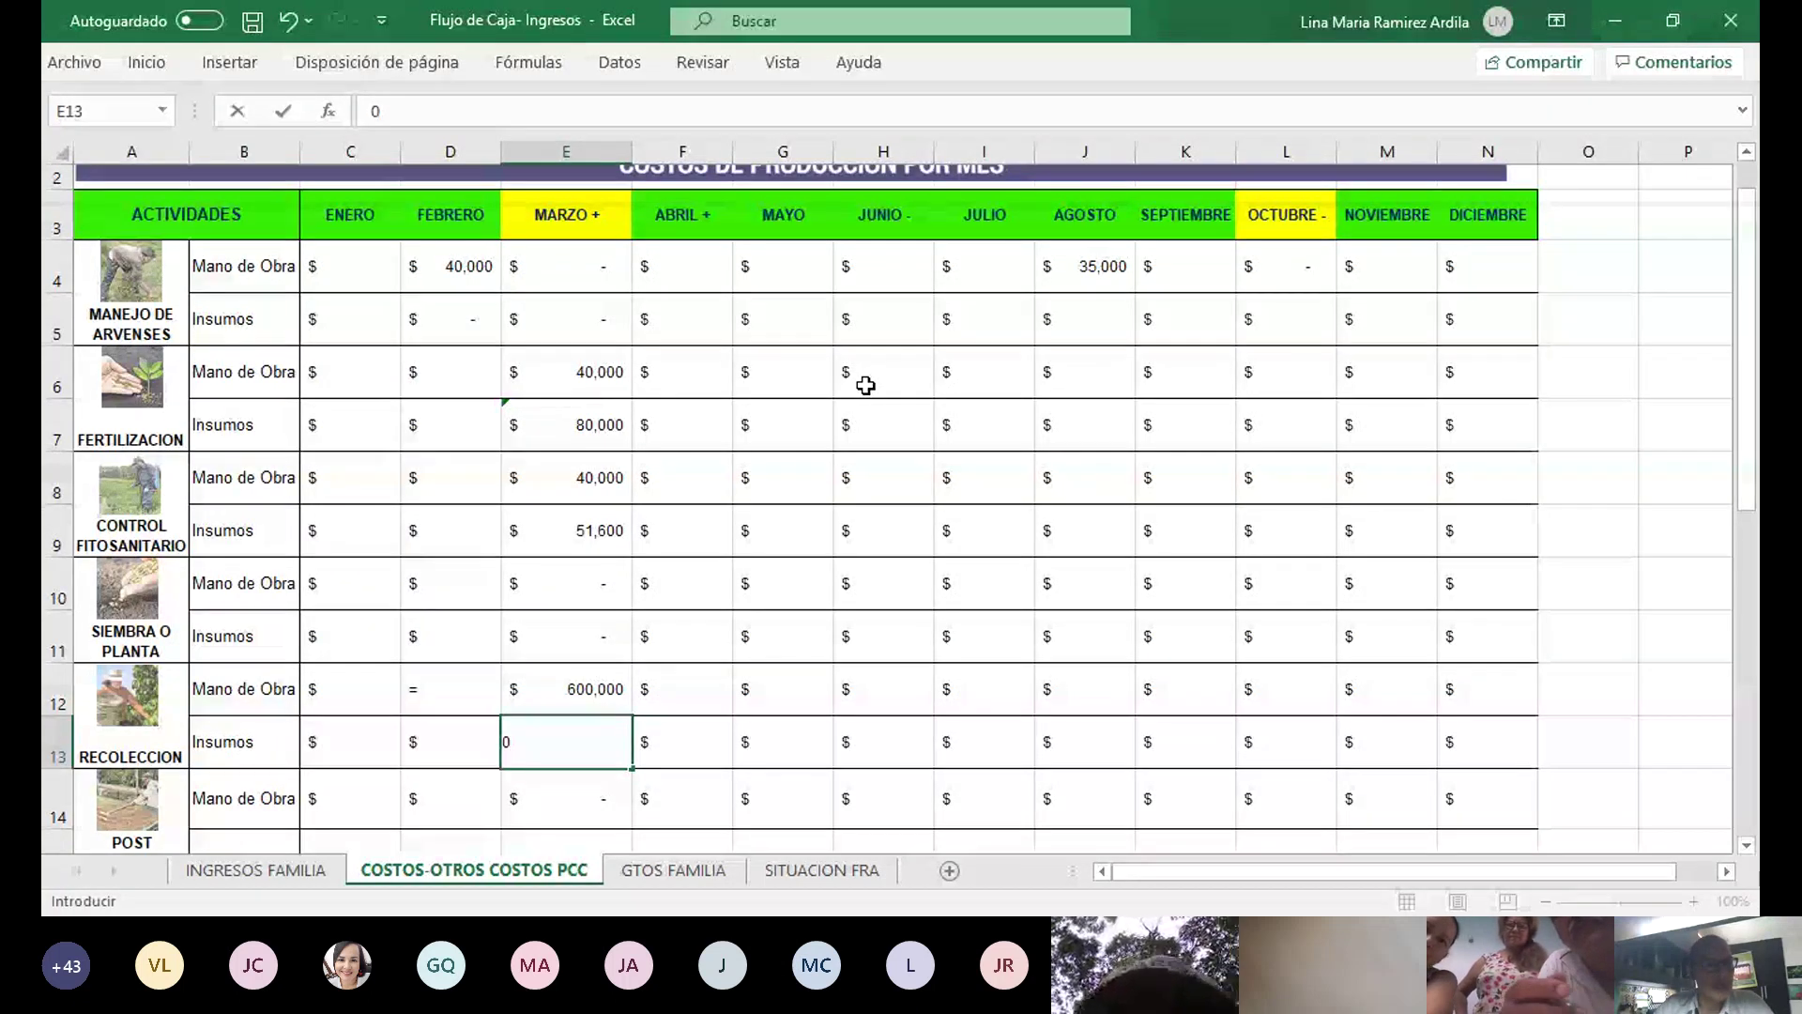
key(Return)
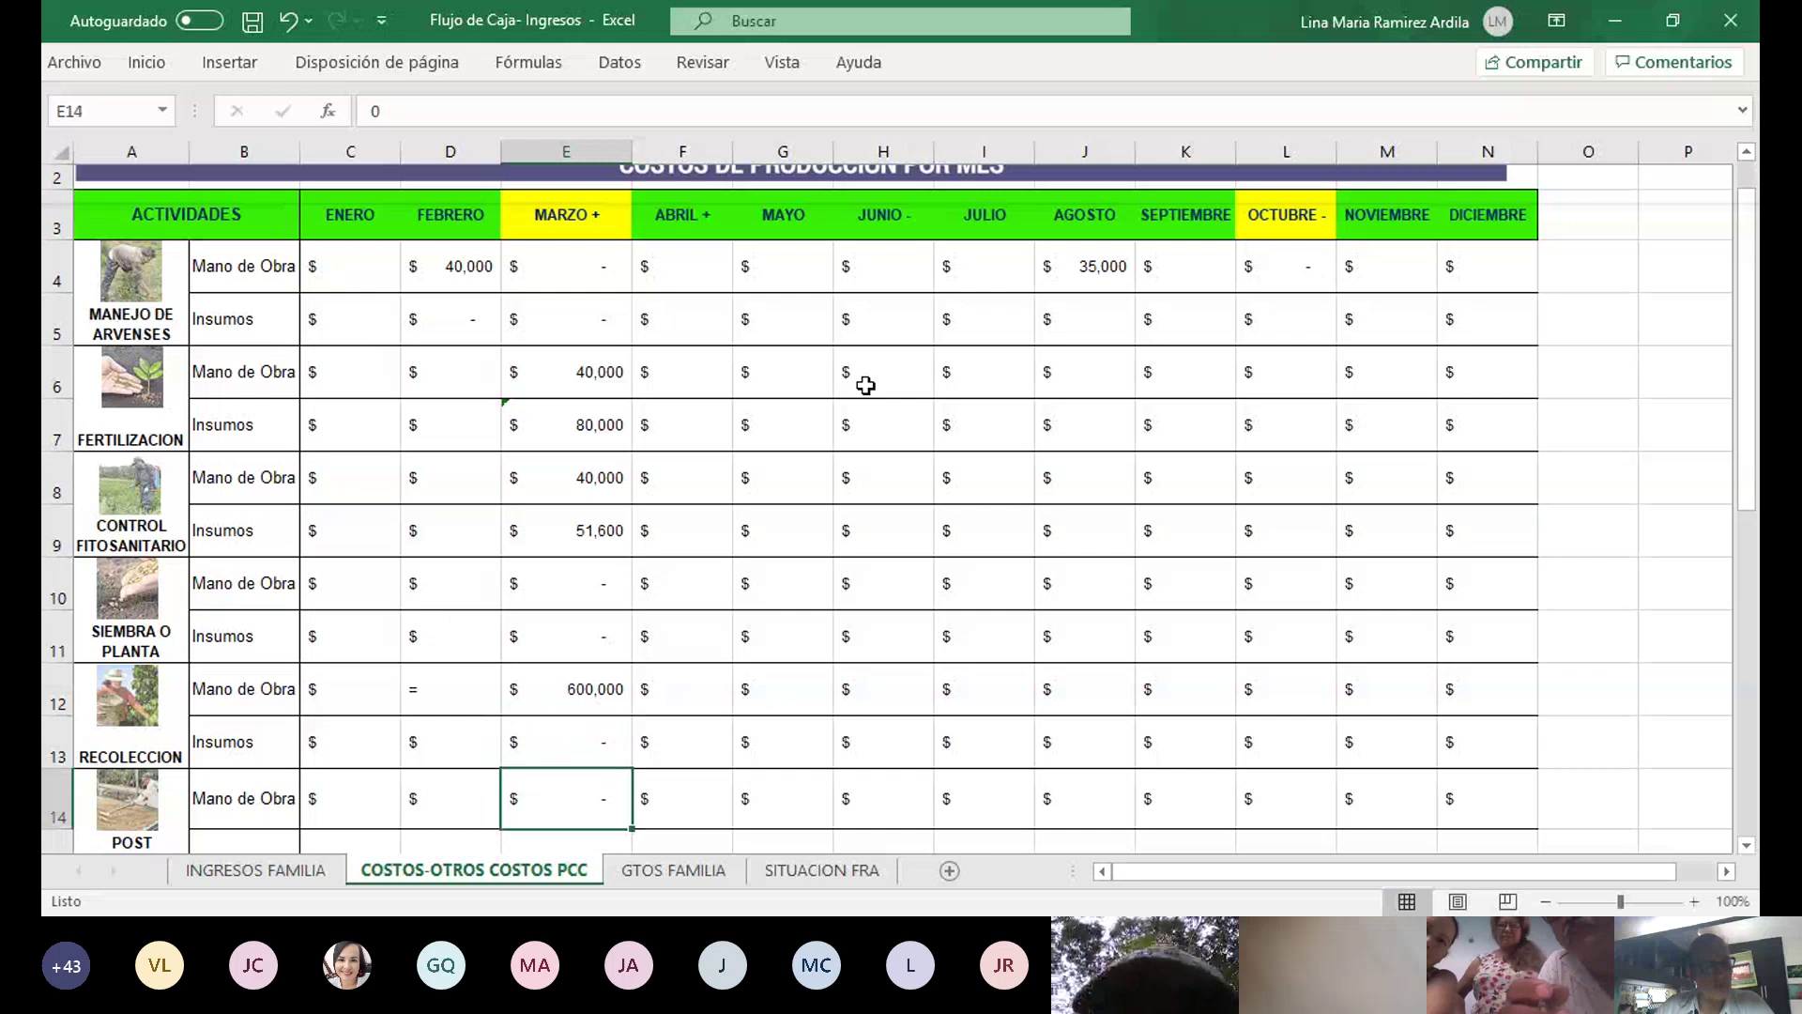
key(Return)
key(Up)
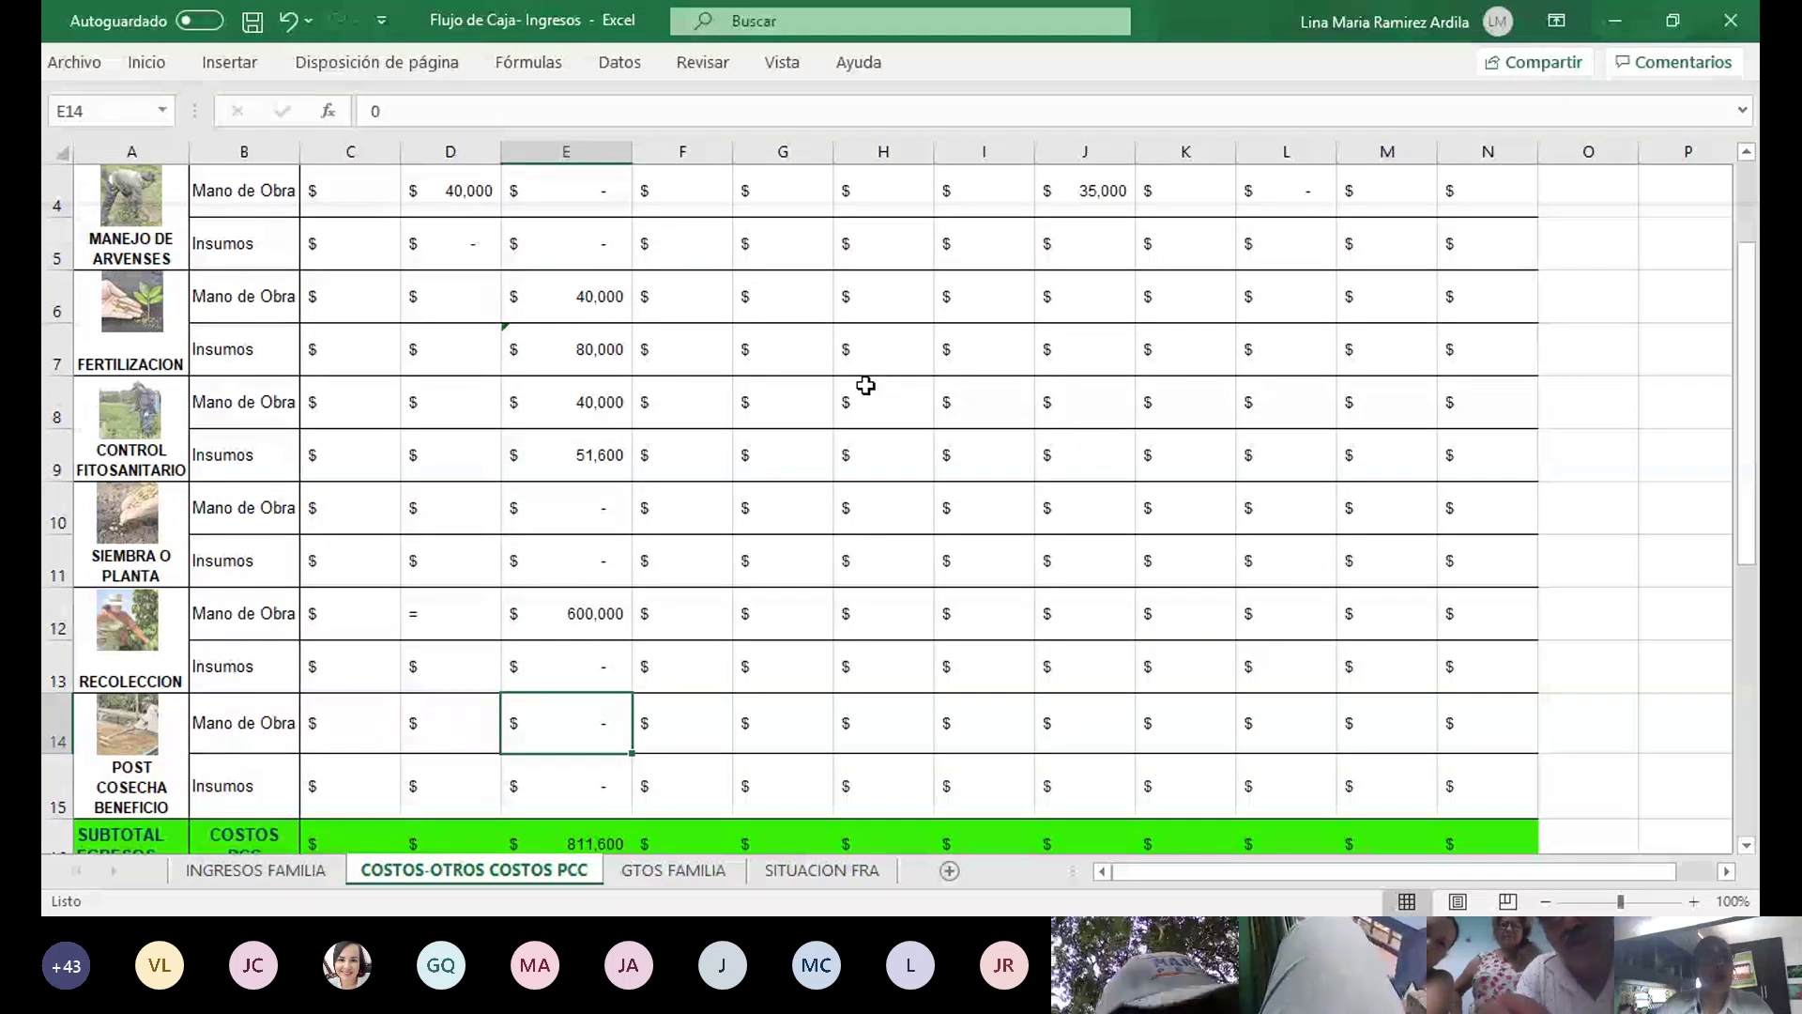
text(80000)
key(Return)
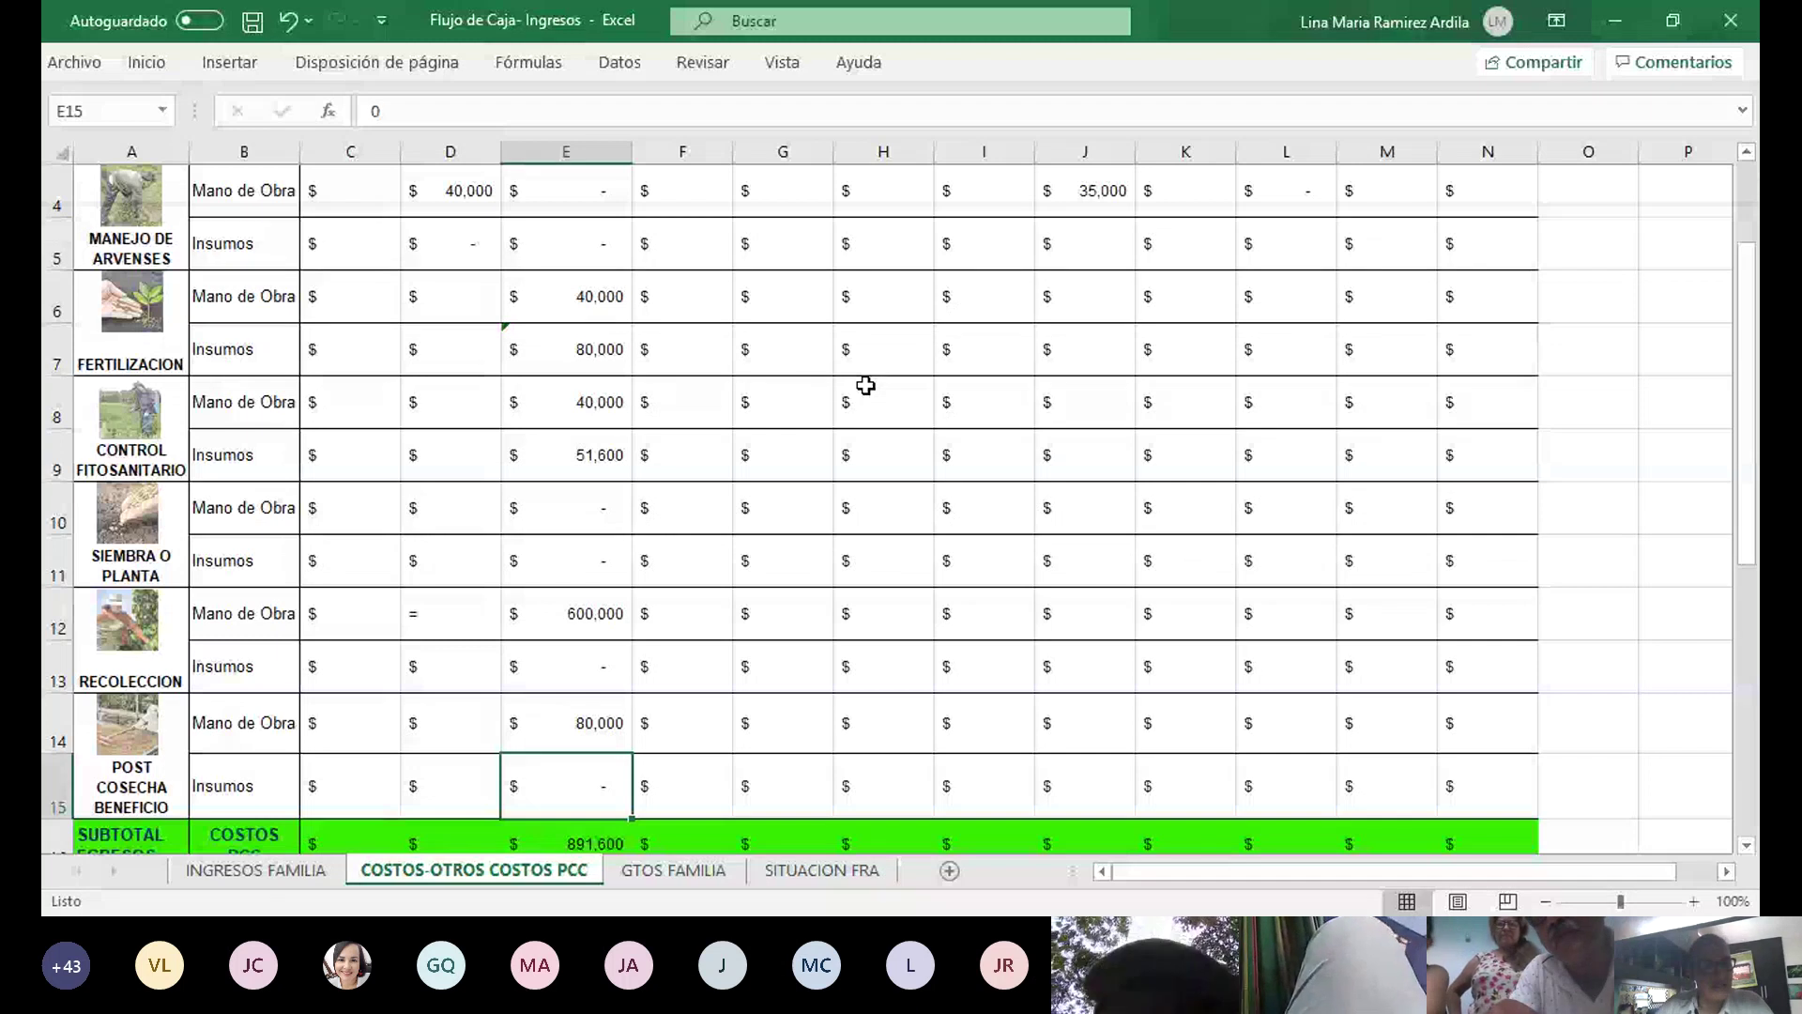
Review the March production costs down to the COSTOS PCC subtotal in E16 and save the workbook
key(Down)
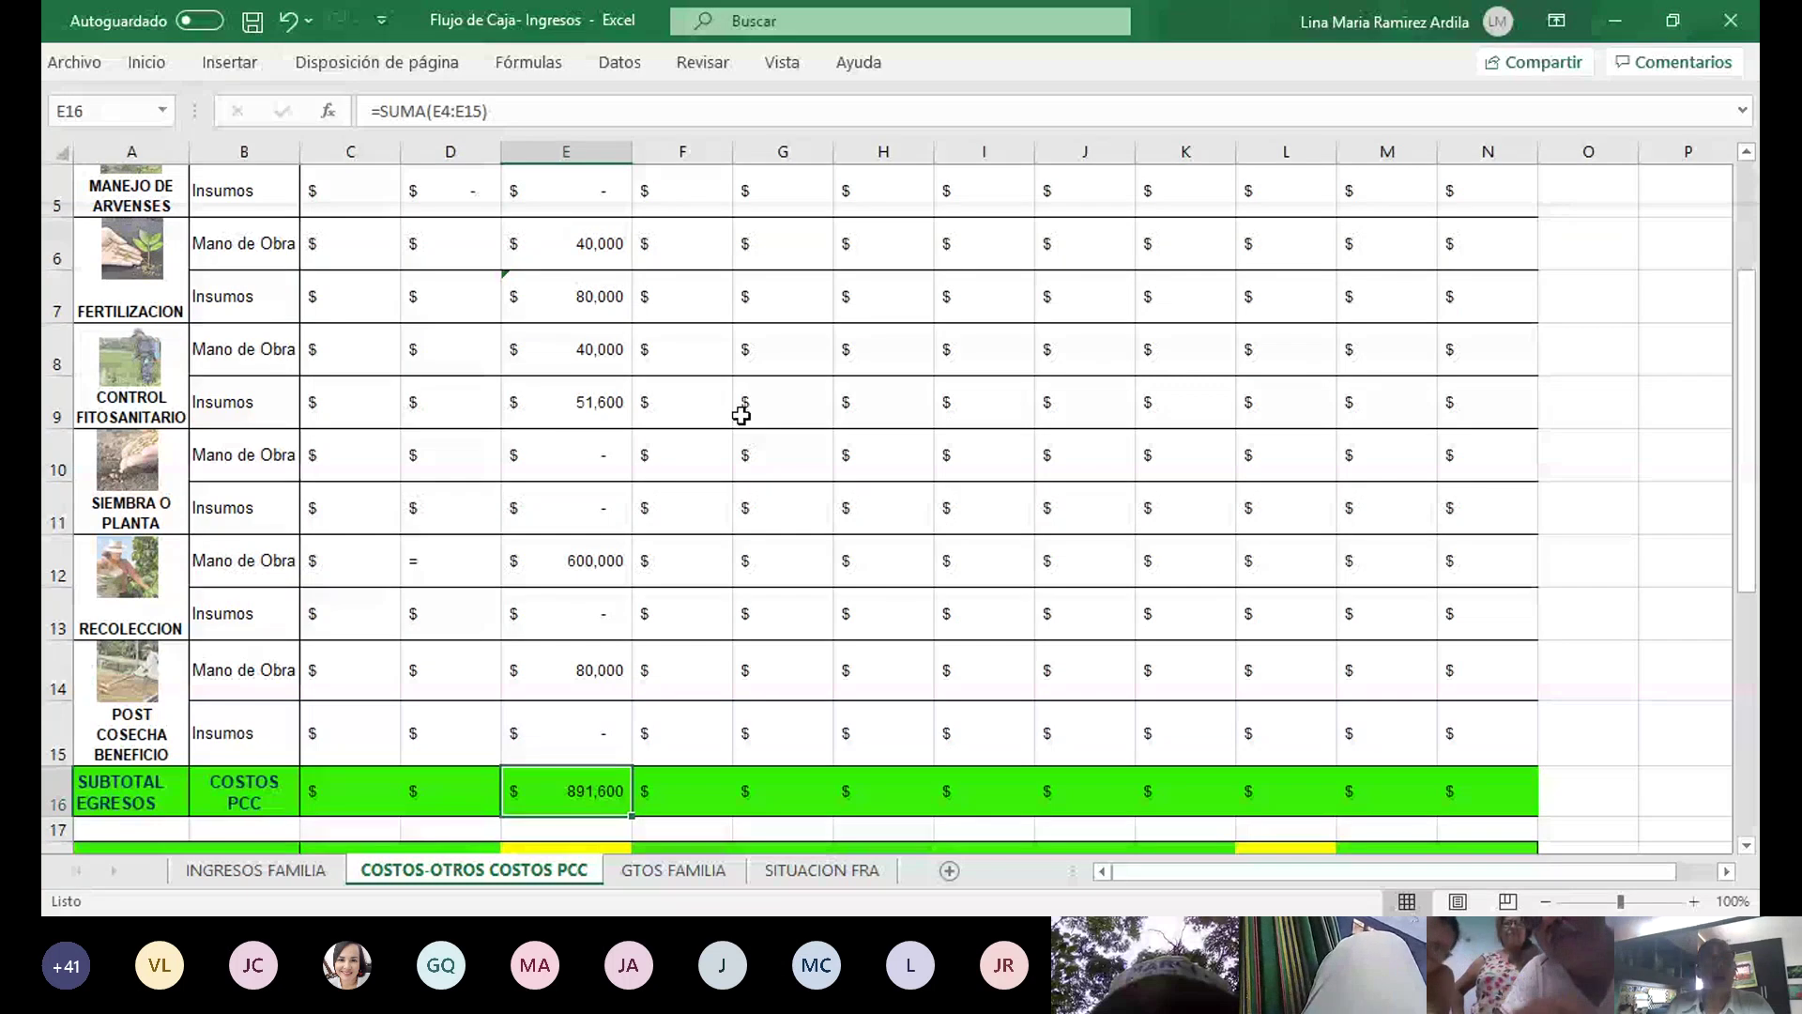
scroll(614, 479, up, 1)
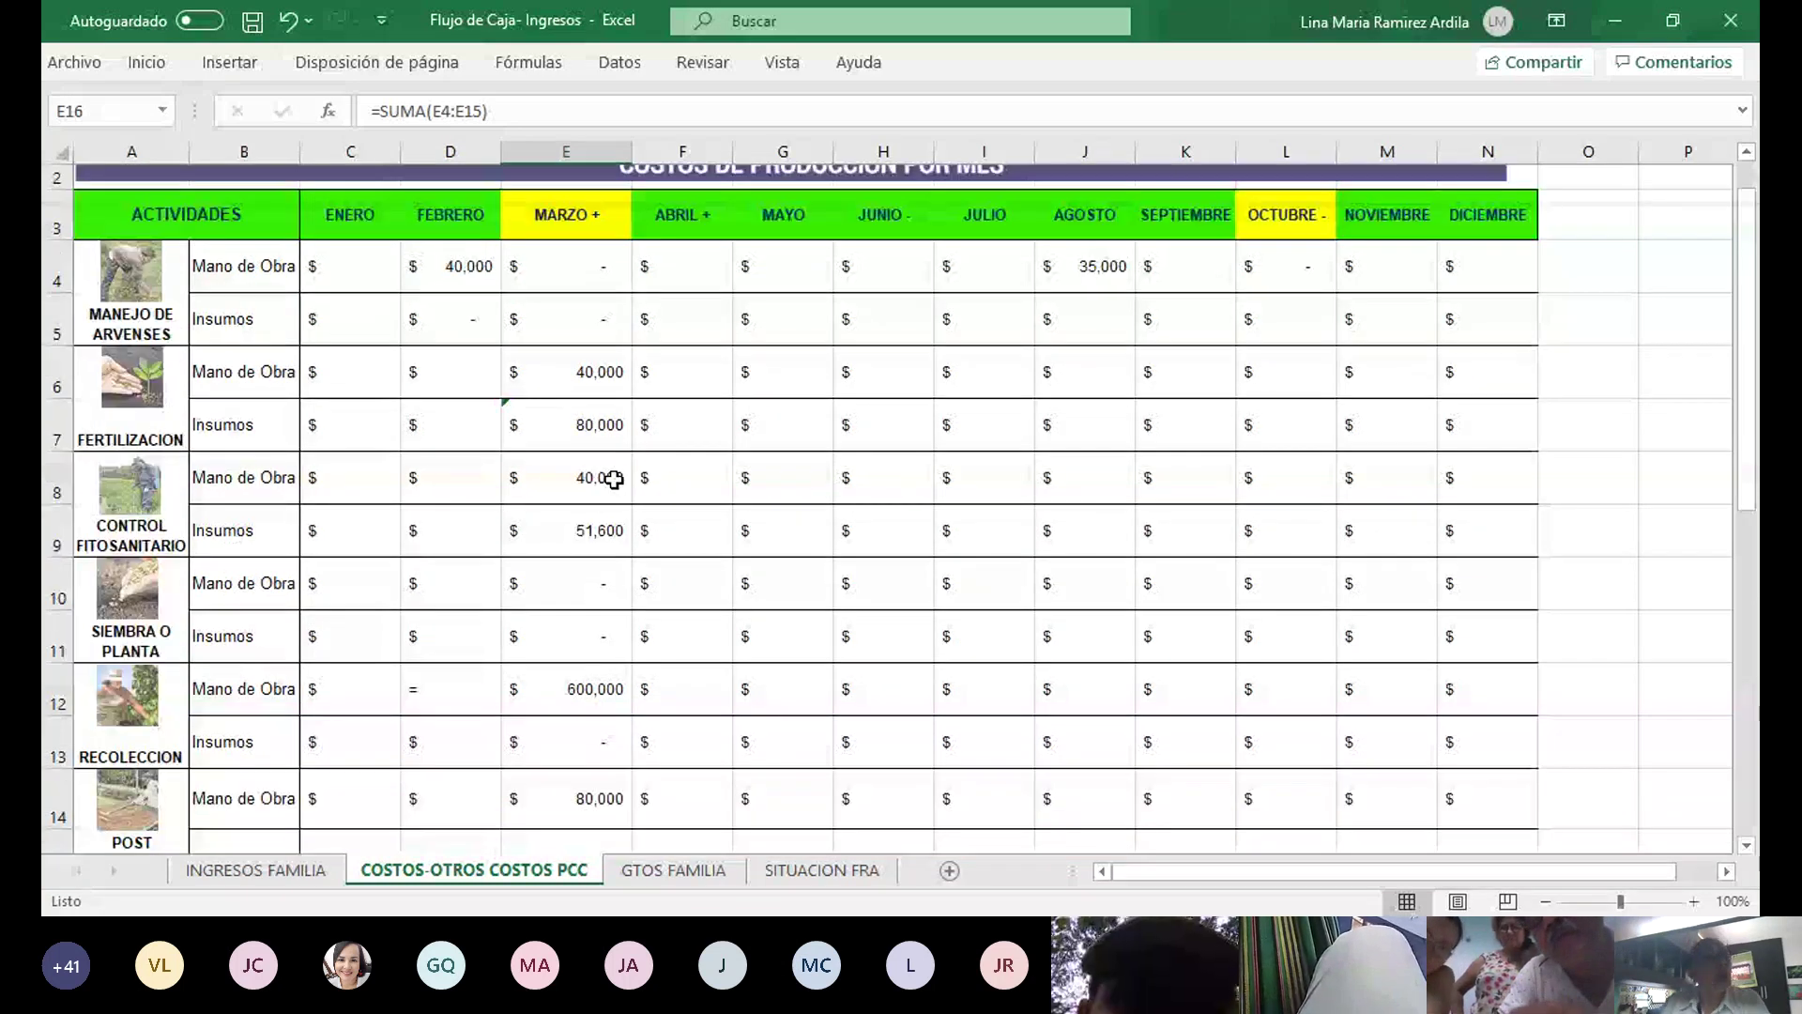
scroll(743, 749, down, 1)
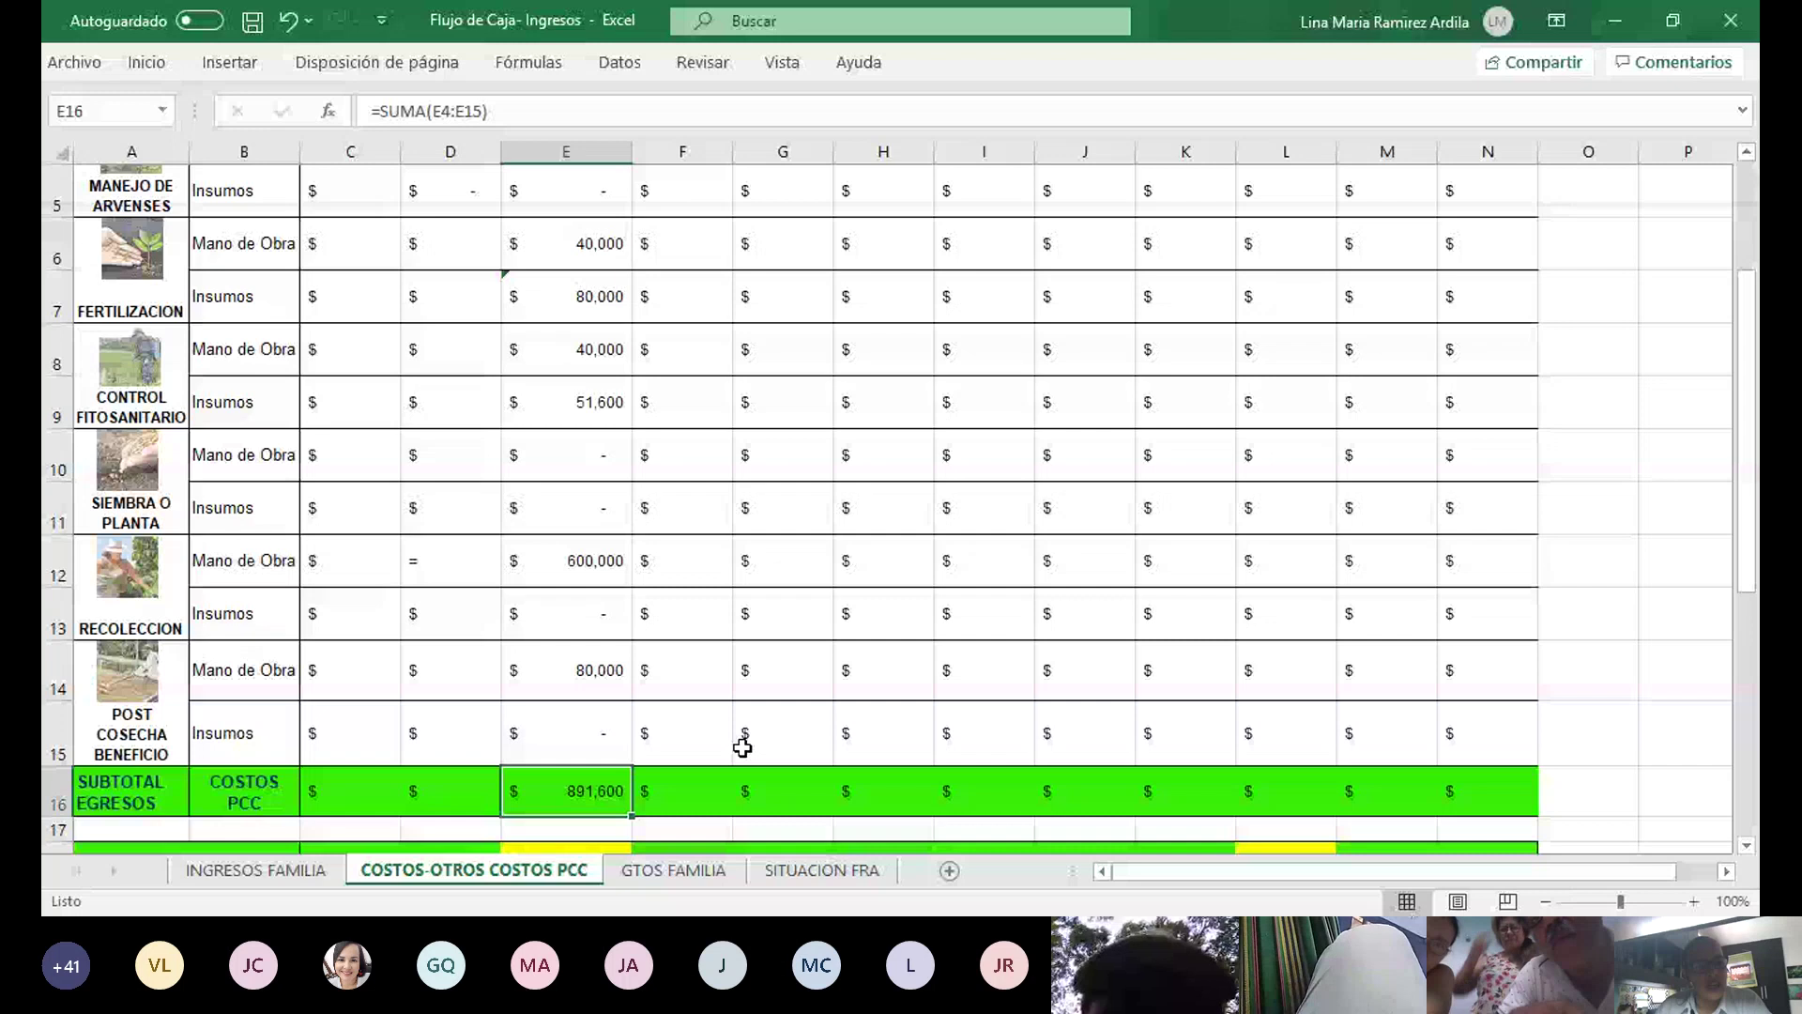
click(251, 23)
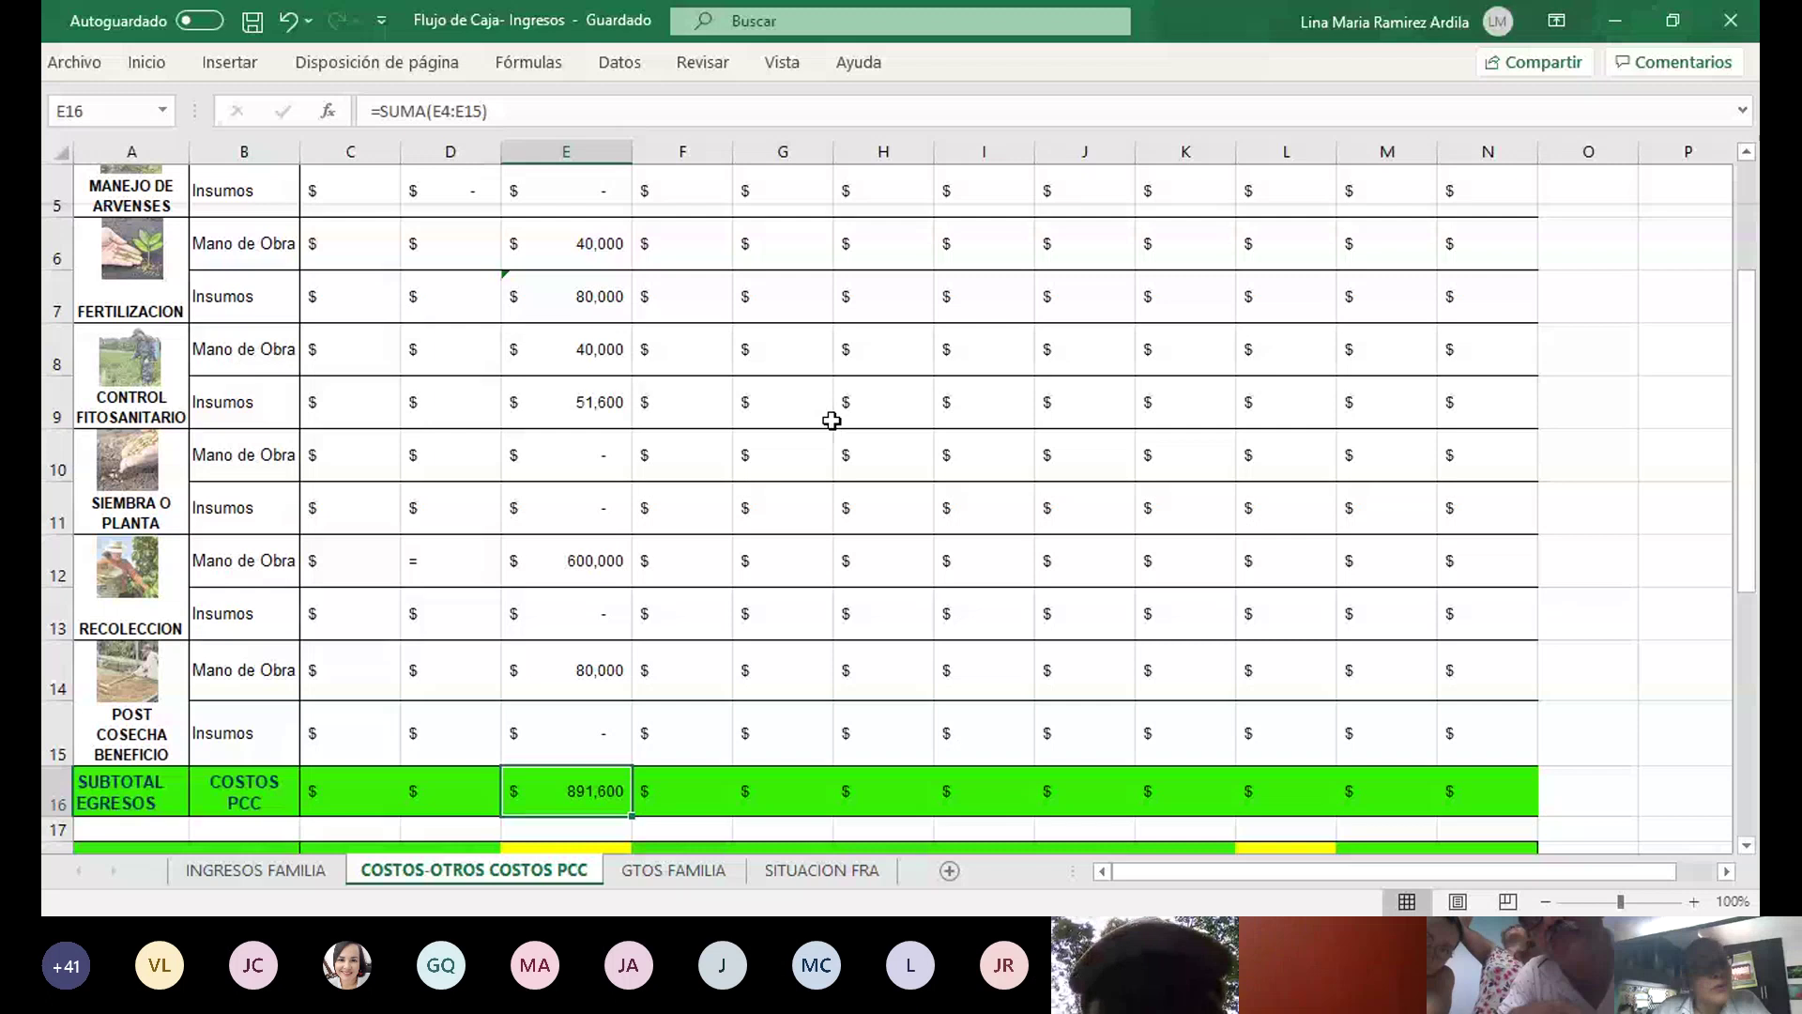
Enter =1000000/12 as the March GASTOS ADMINISTRATIVOS amount in cell E19 of the OTROS COSTOS PCC table
scroll(832, 420, down, 2)
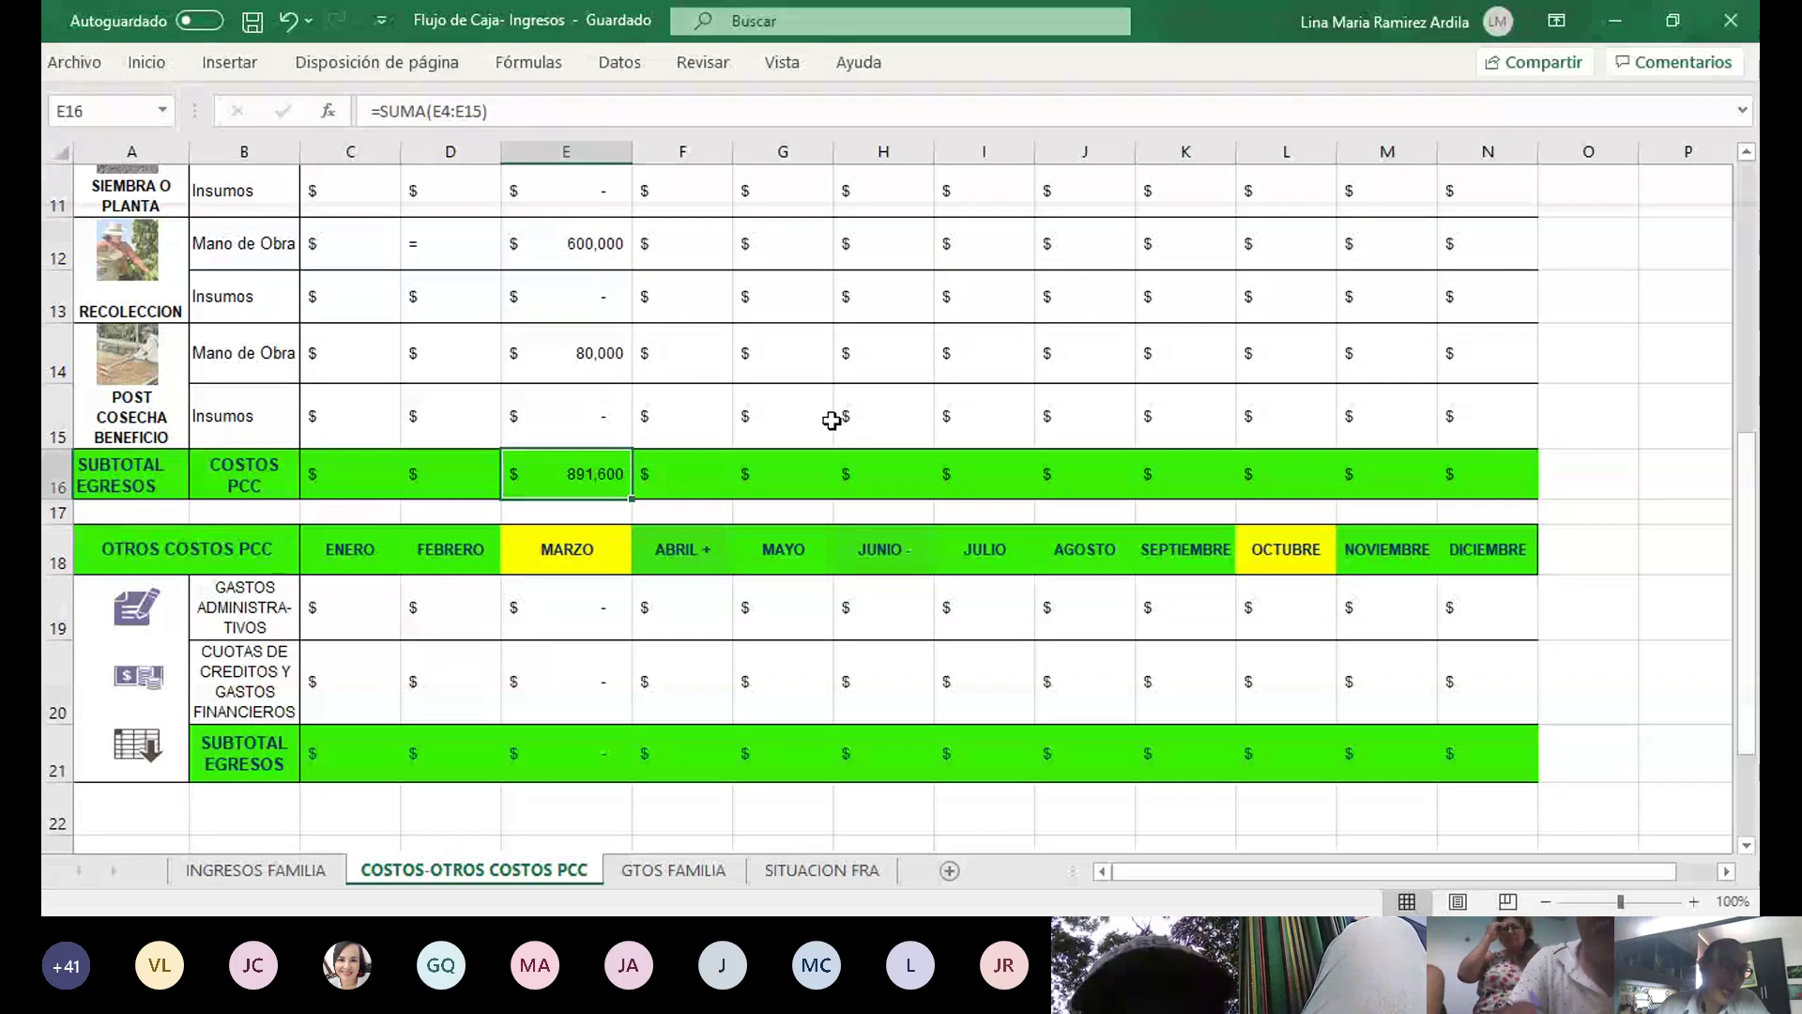
key(Down)
key(Down)
key(Down)
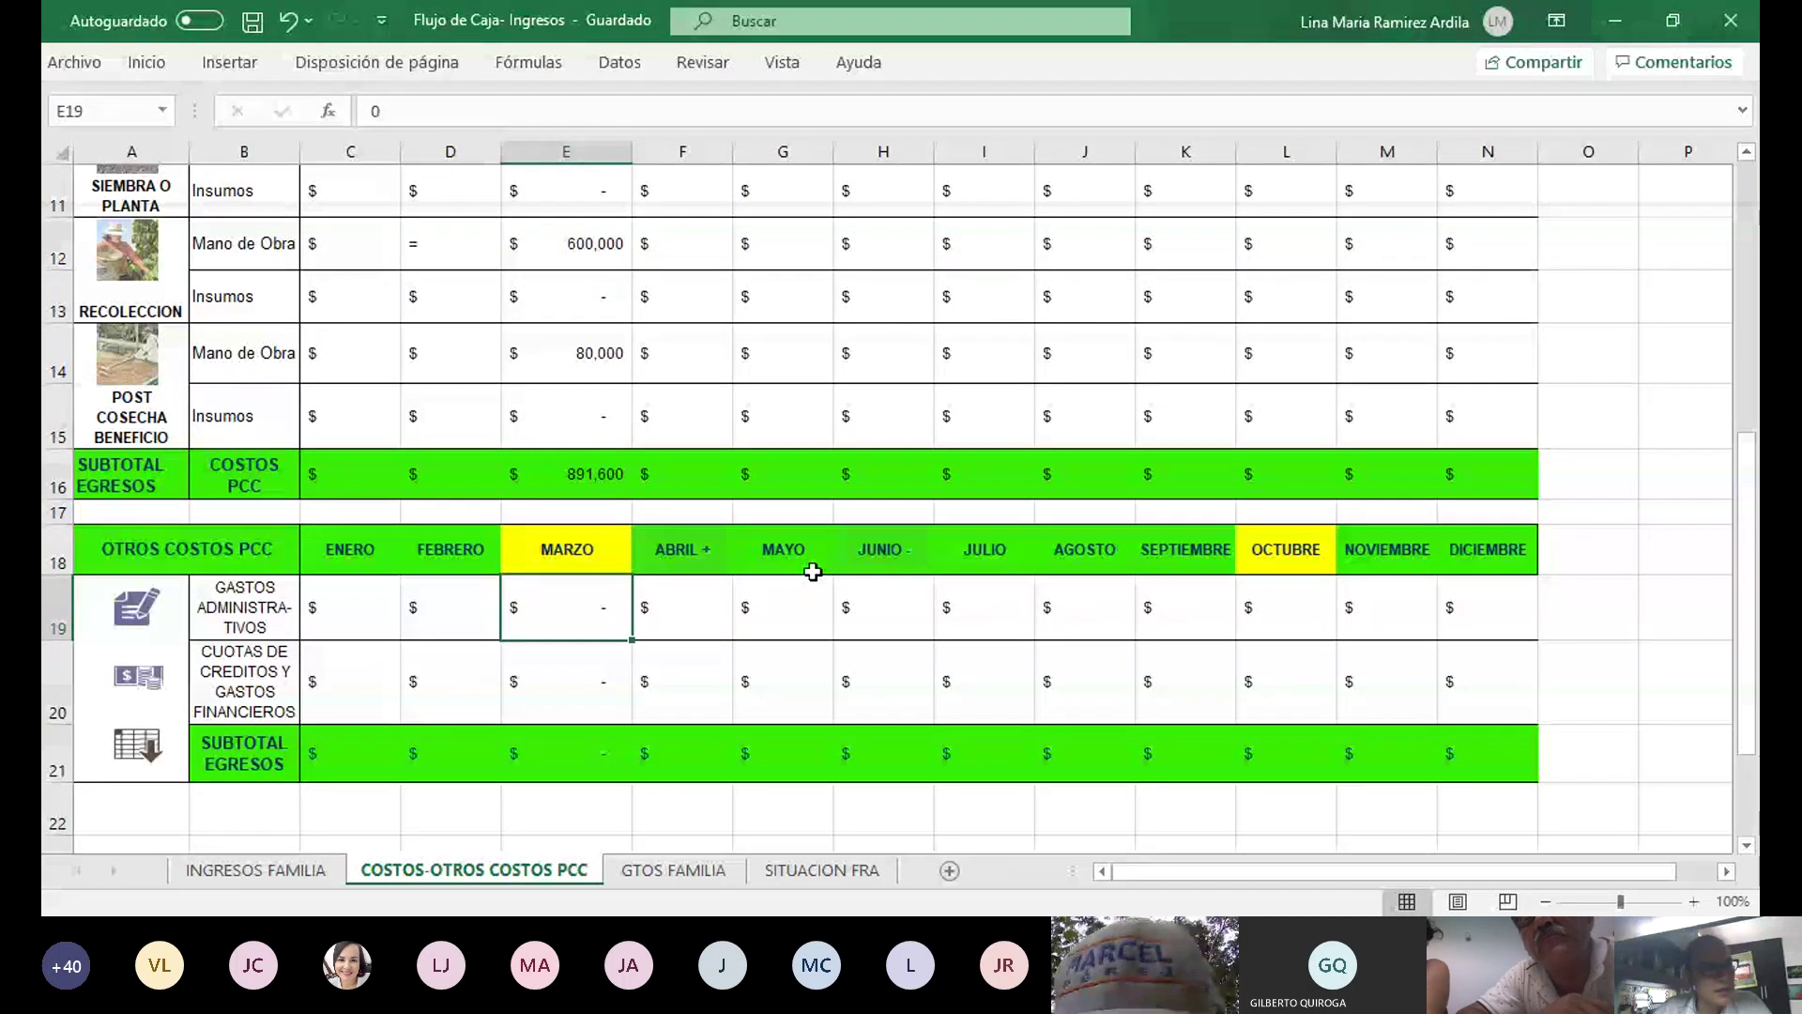
text(=)
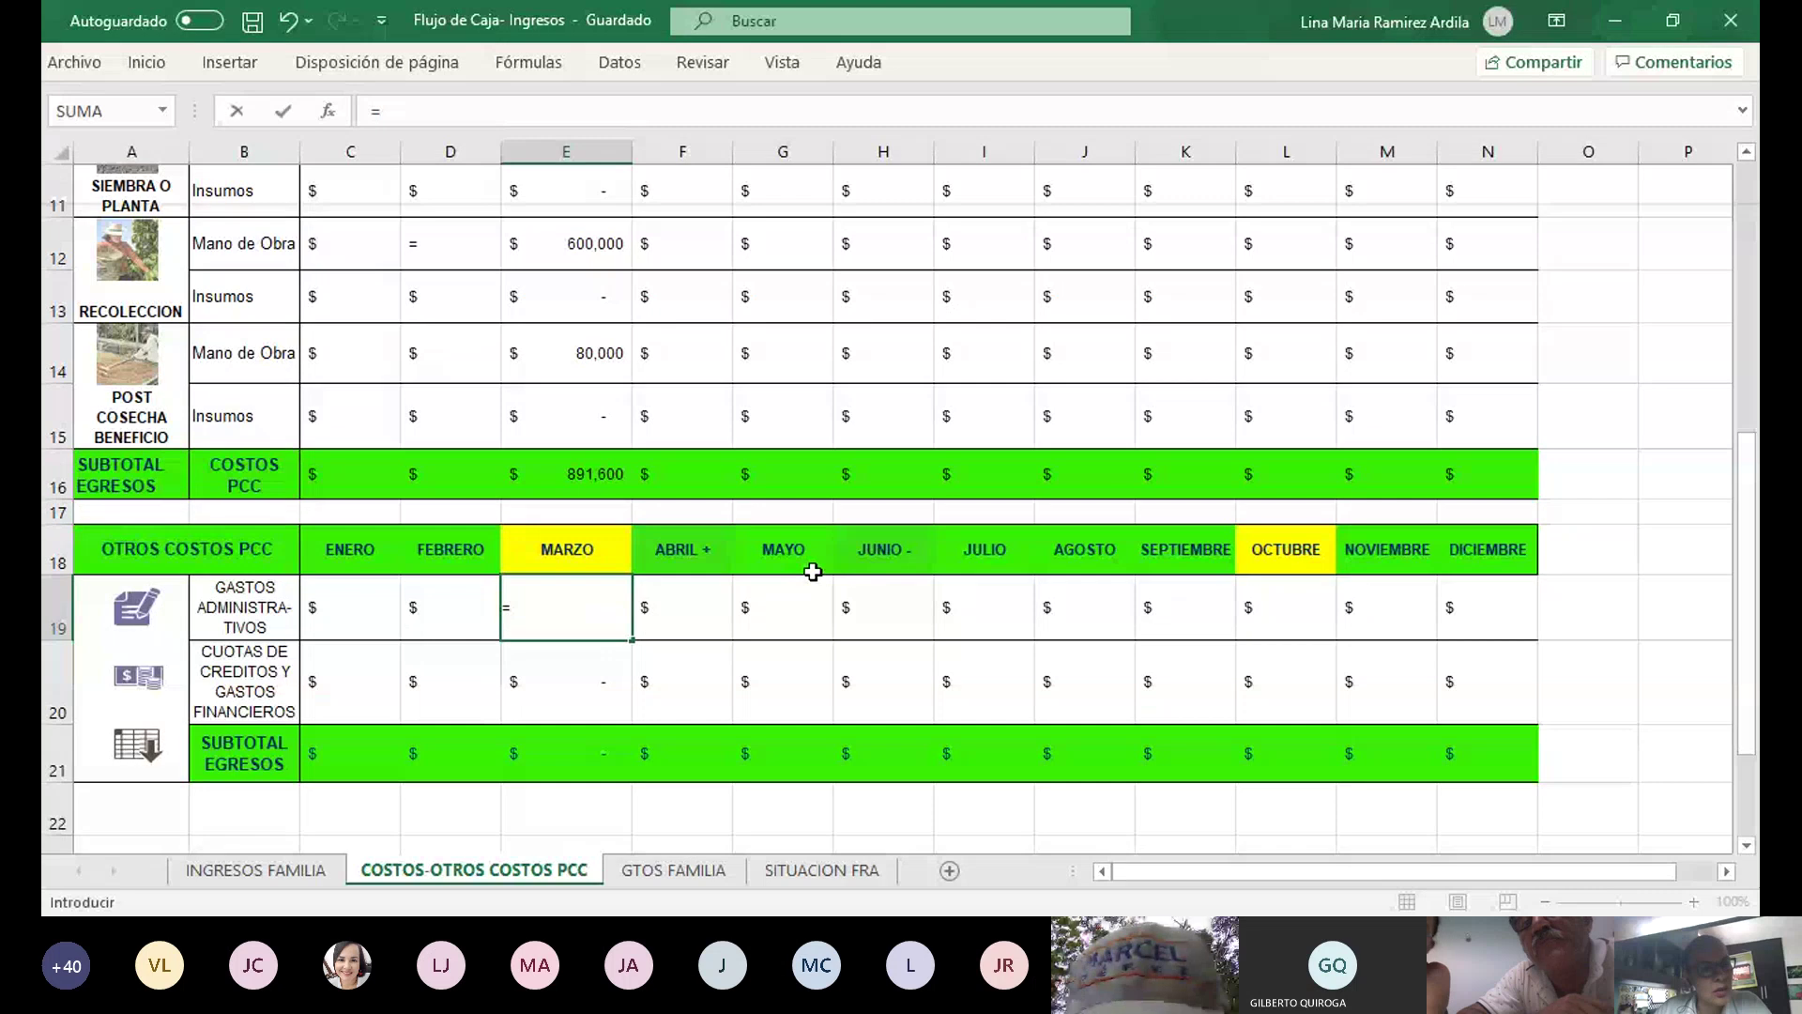
text(10000)
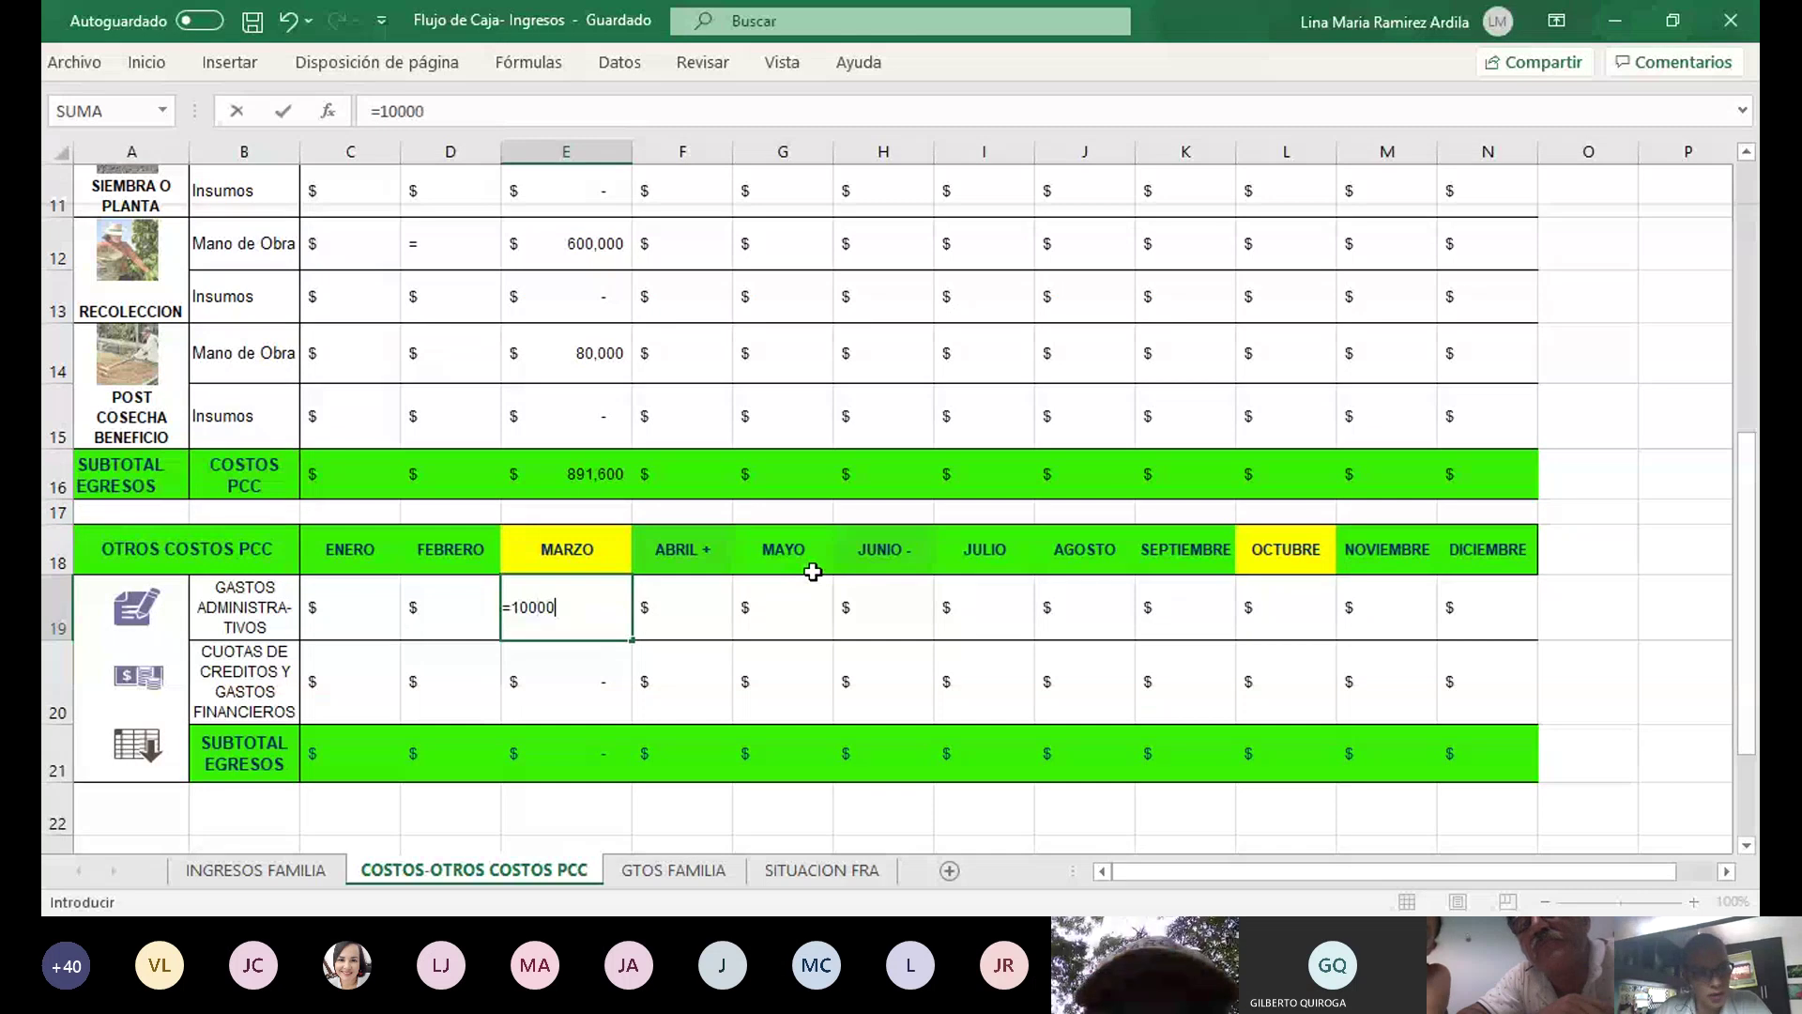
text(00)
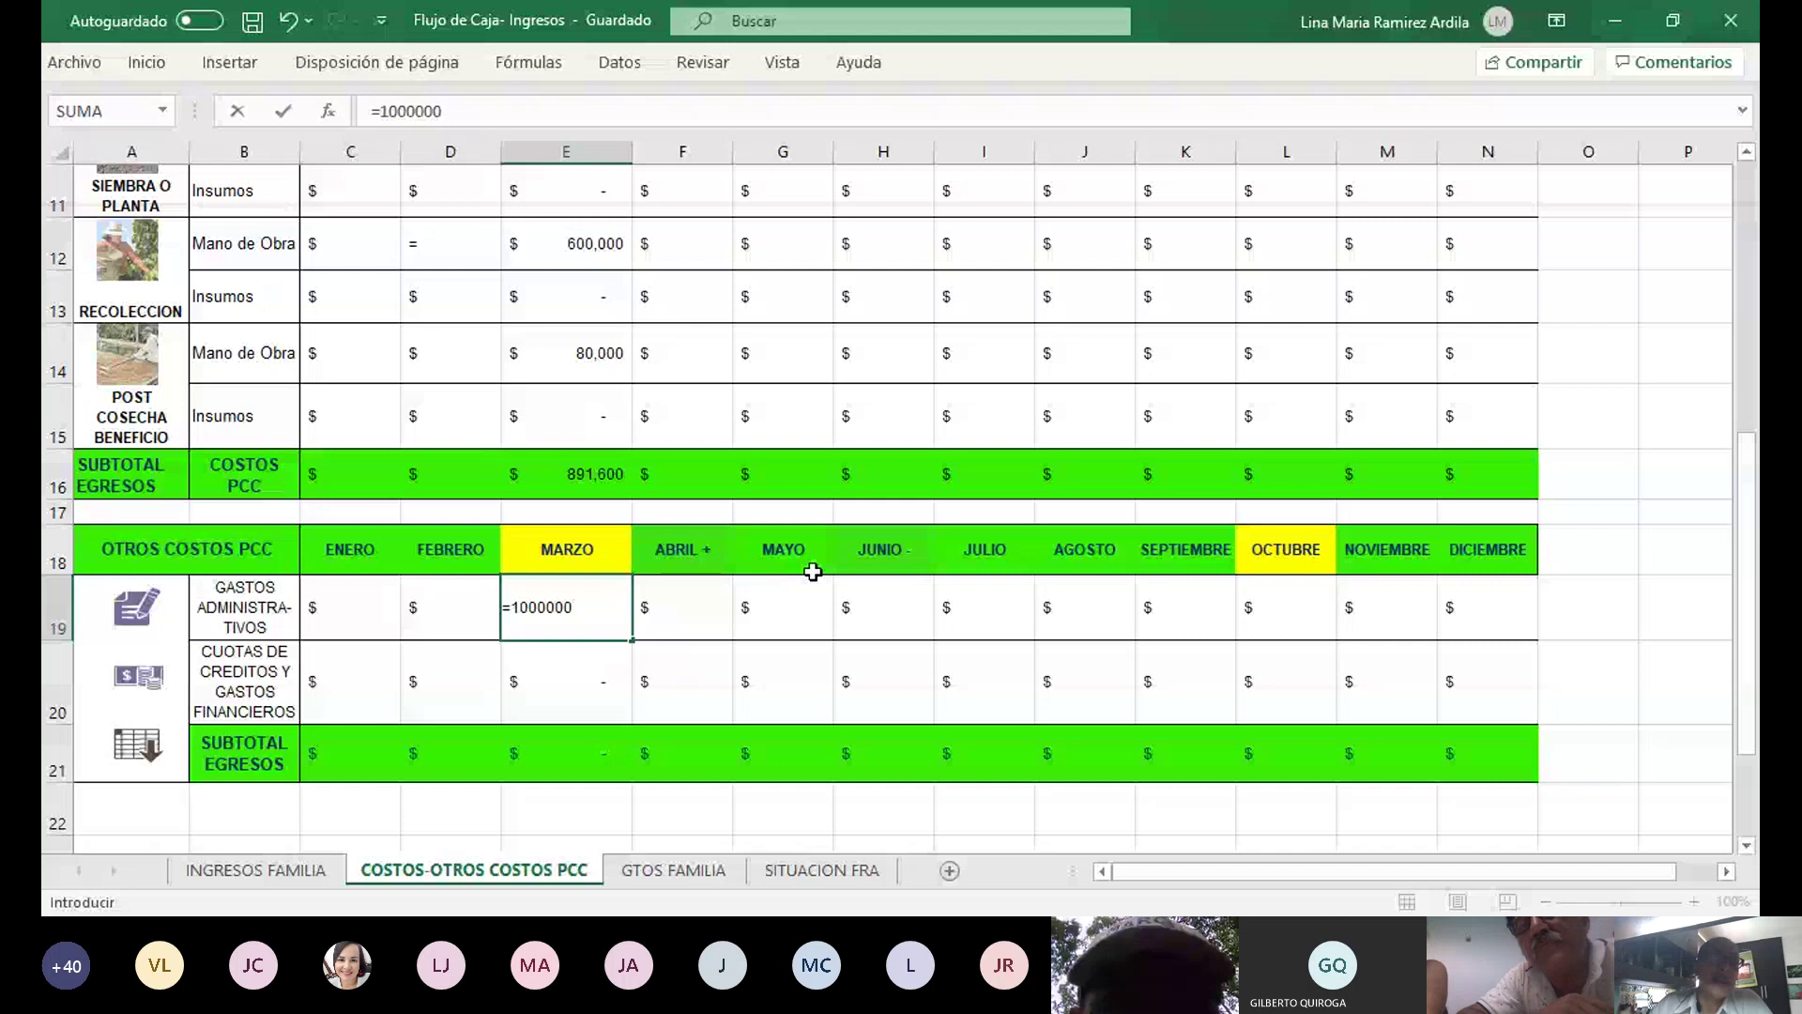
text(/12)
key(Return)
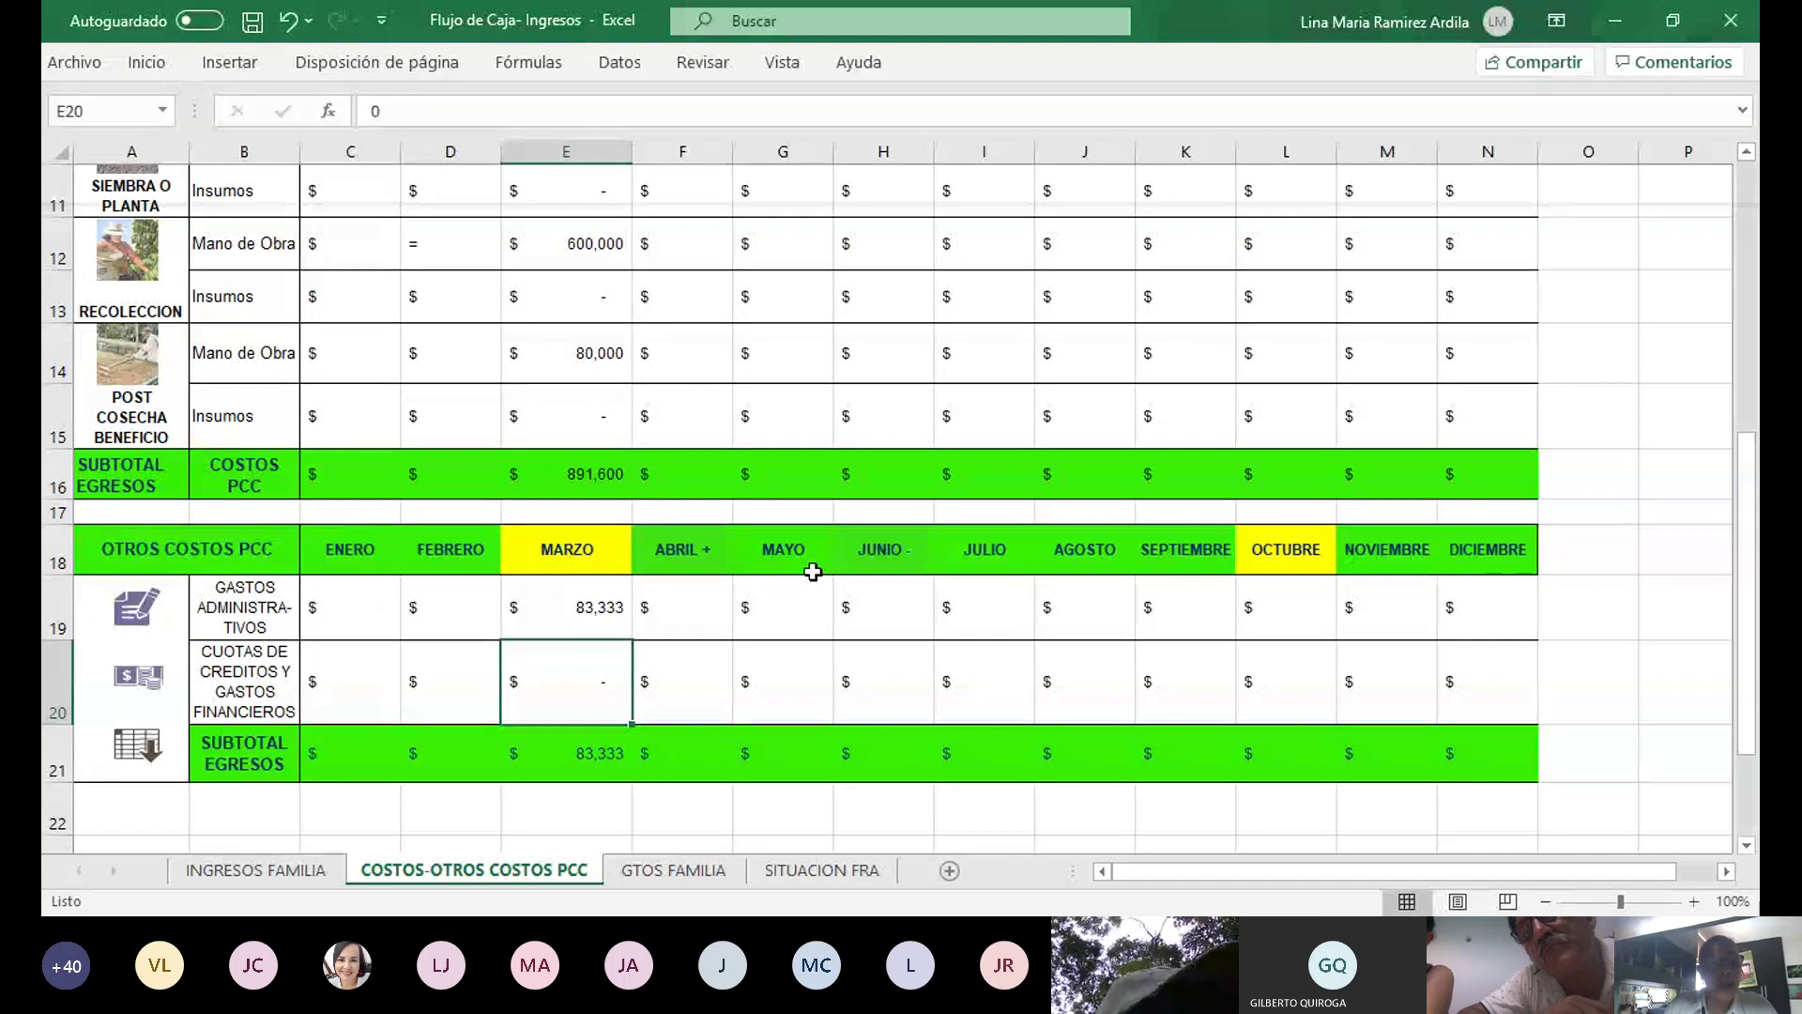
Enter 100000 as the January GASTOS ADMINISTRATIVOS amount in cell C19
key(Up)
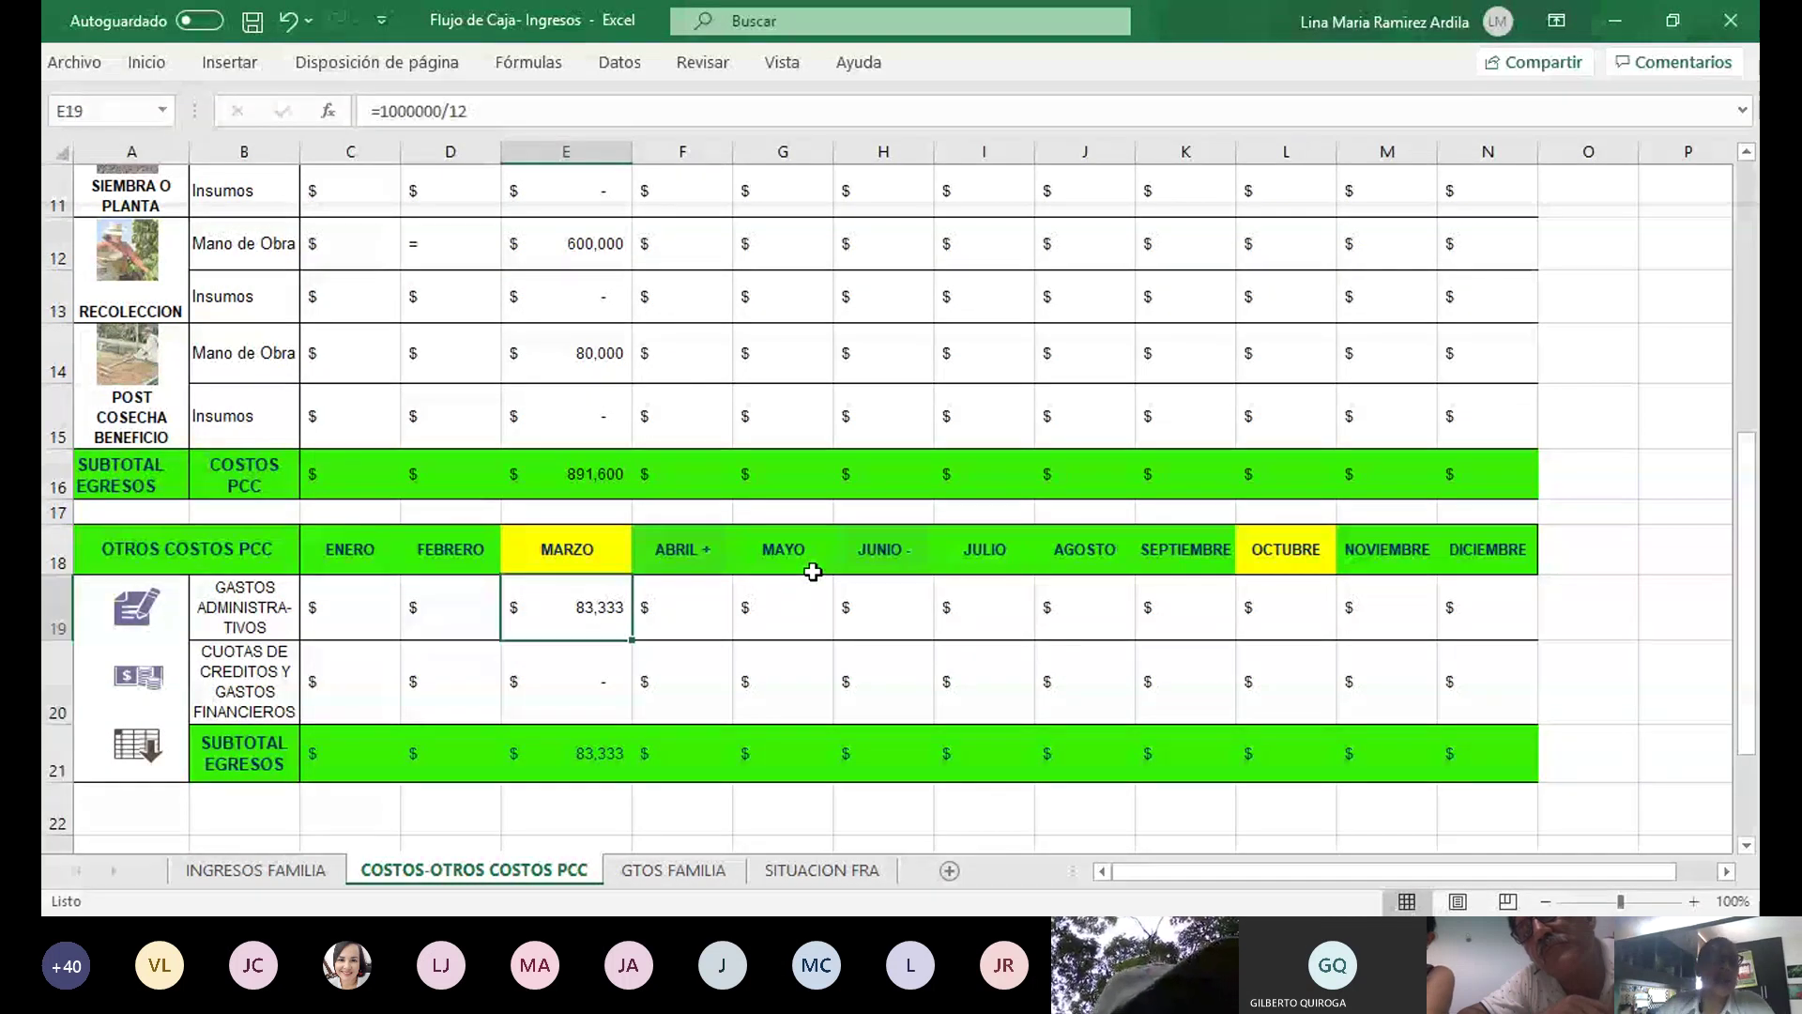
key(Left)
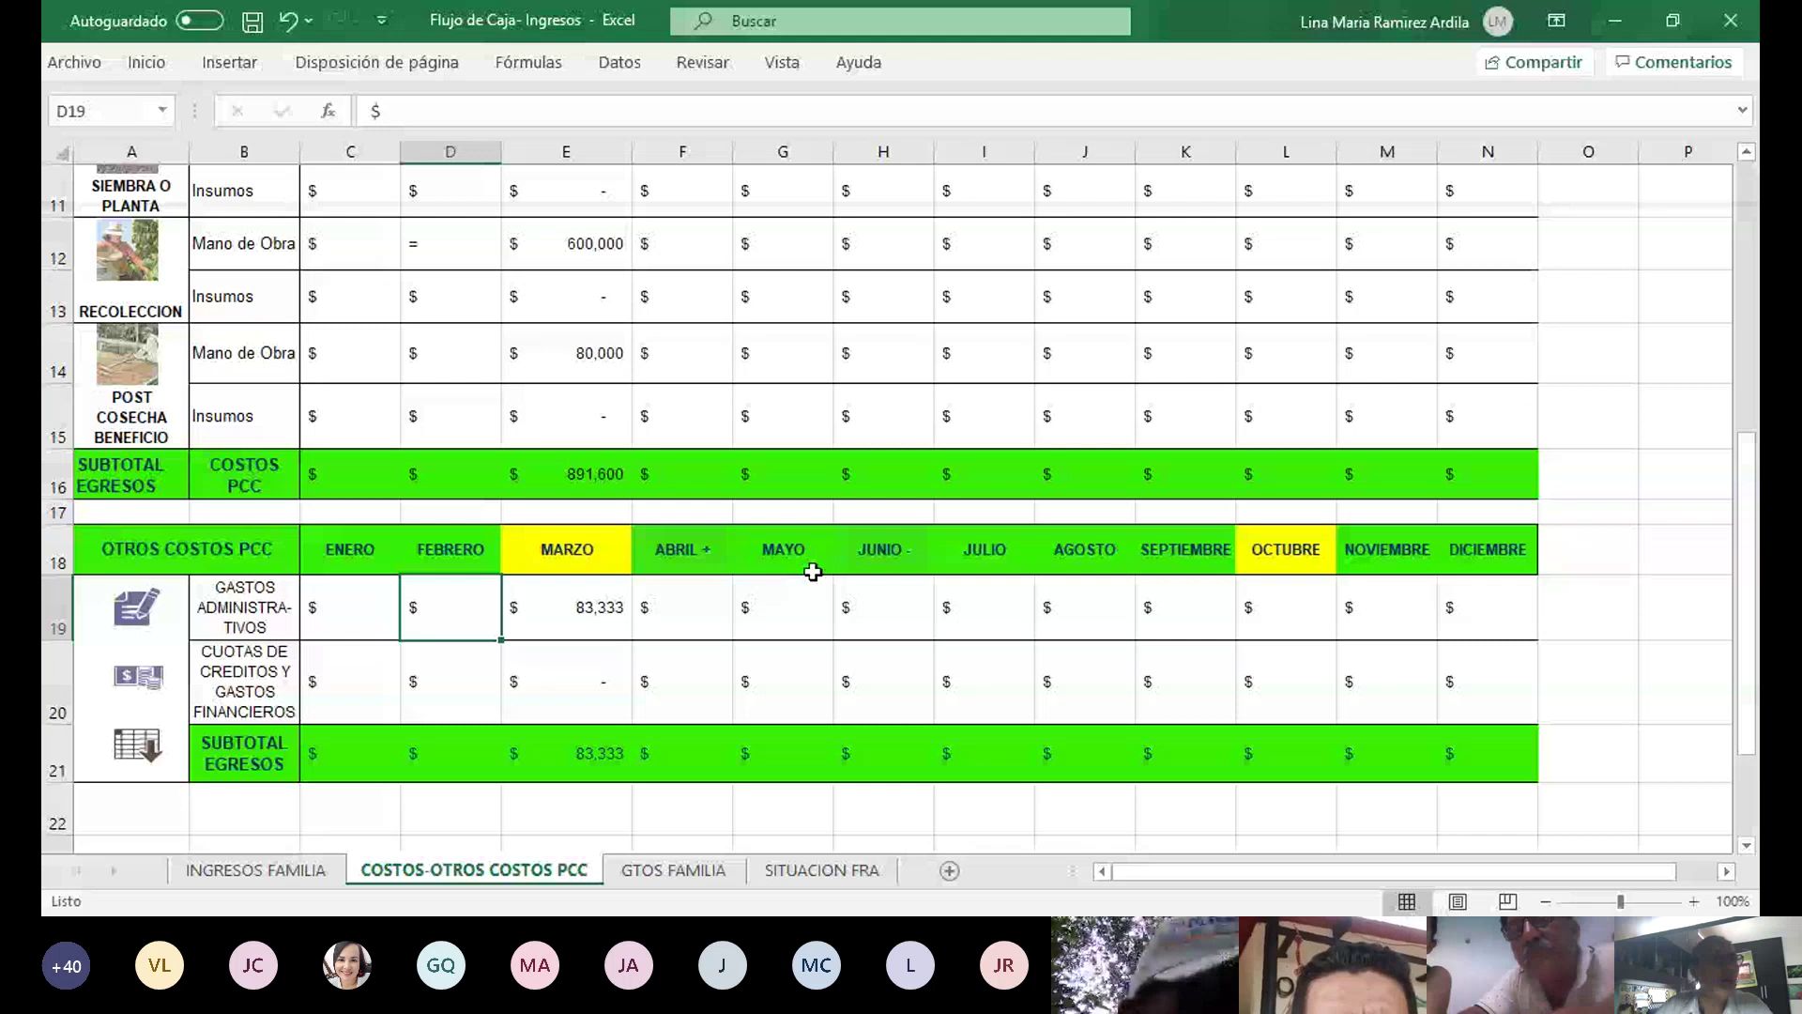
key(Left)
text(100000)
key(Return)
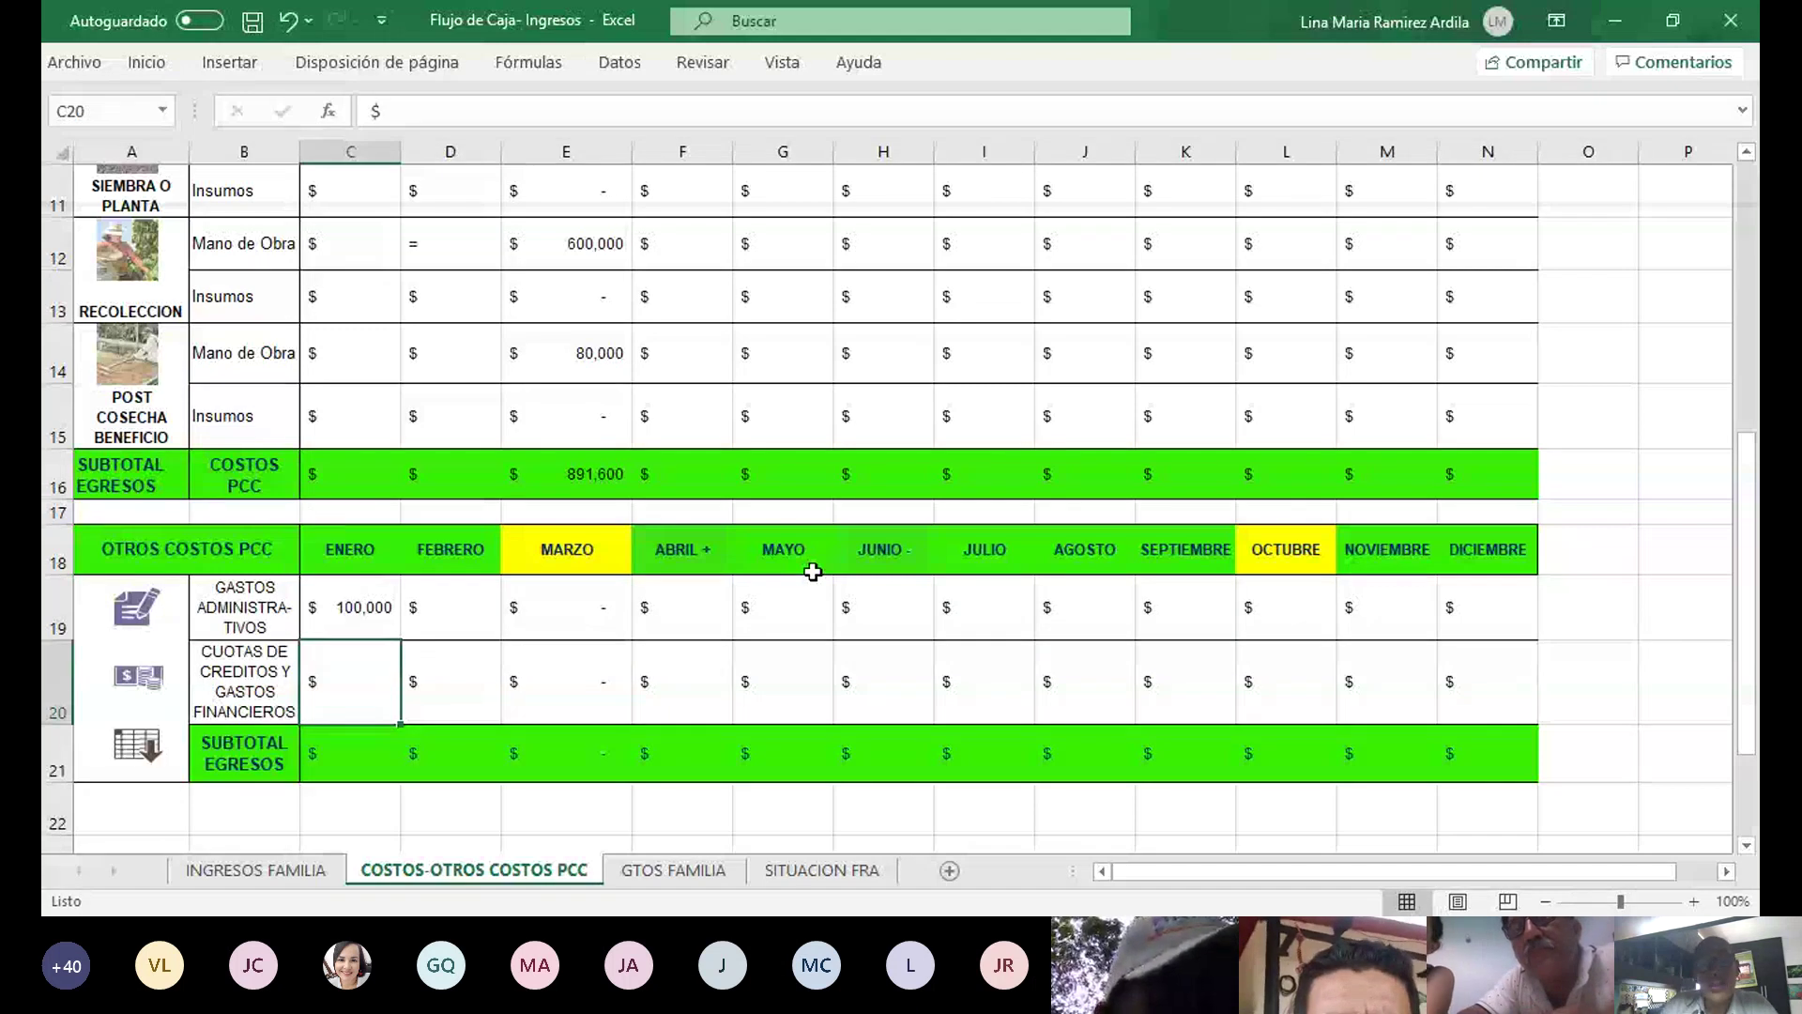
Set the January GASTOS ADMINISTRATIVOS amount in cell C19 to 0
key(Up)
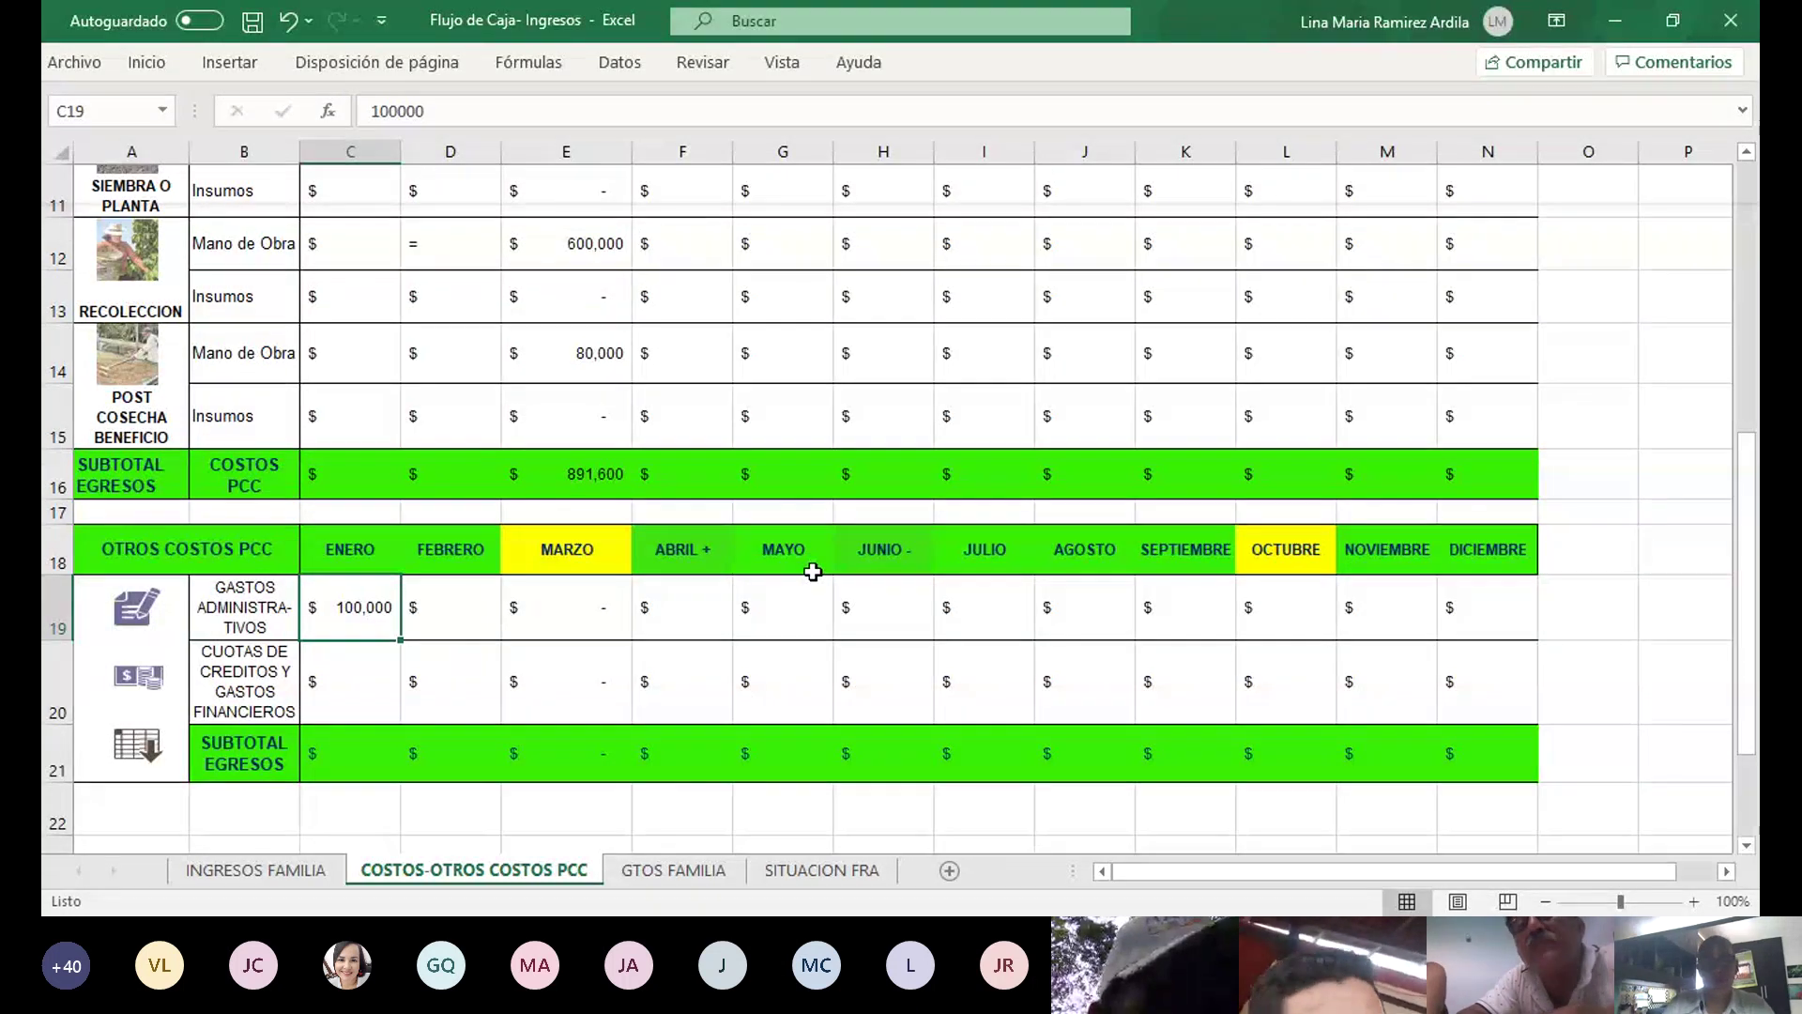
key(BackSpace)
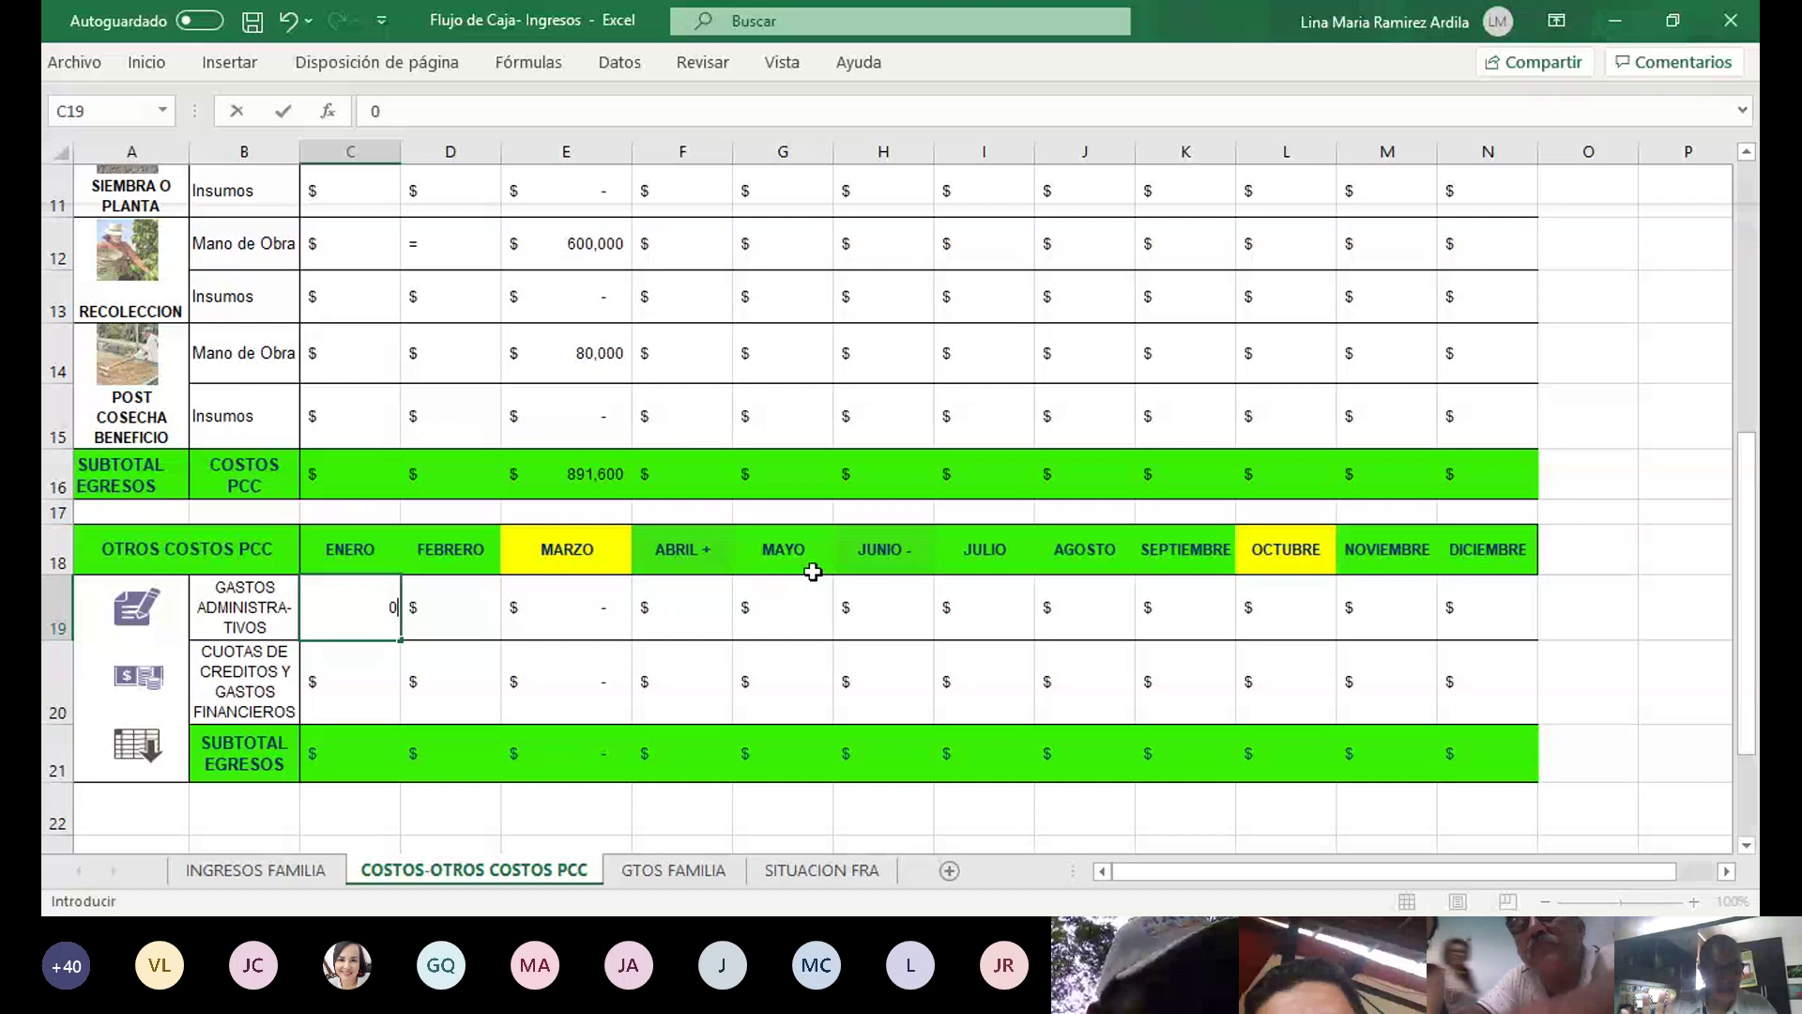
key(Return)
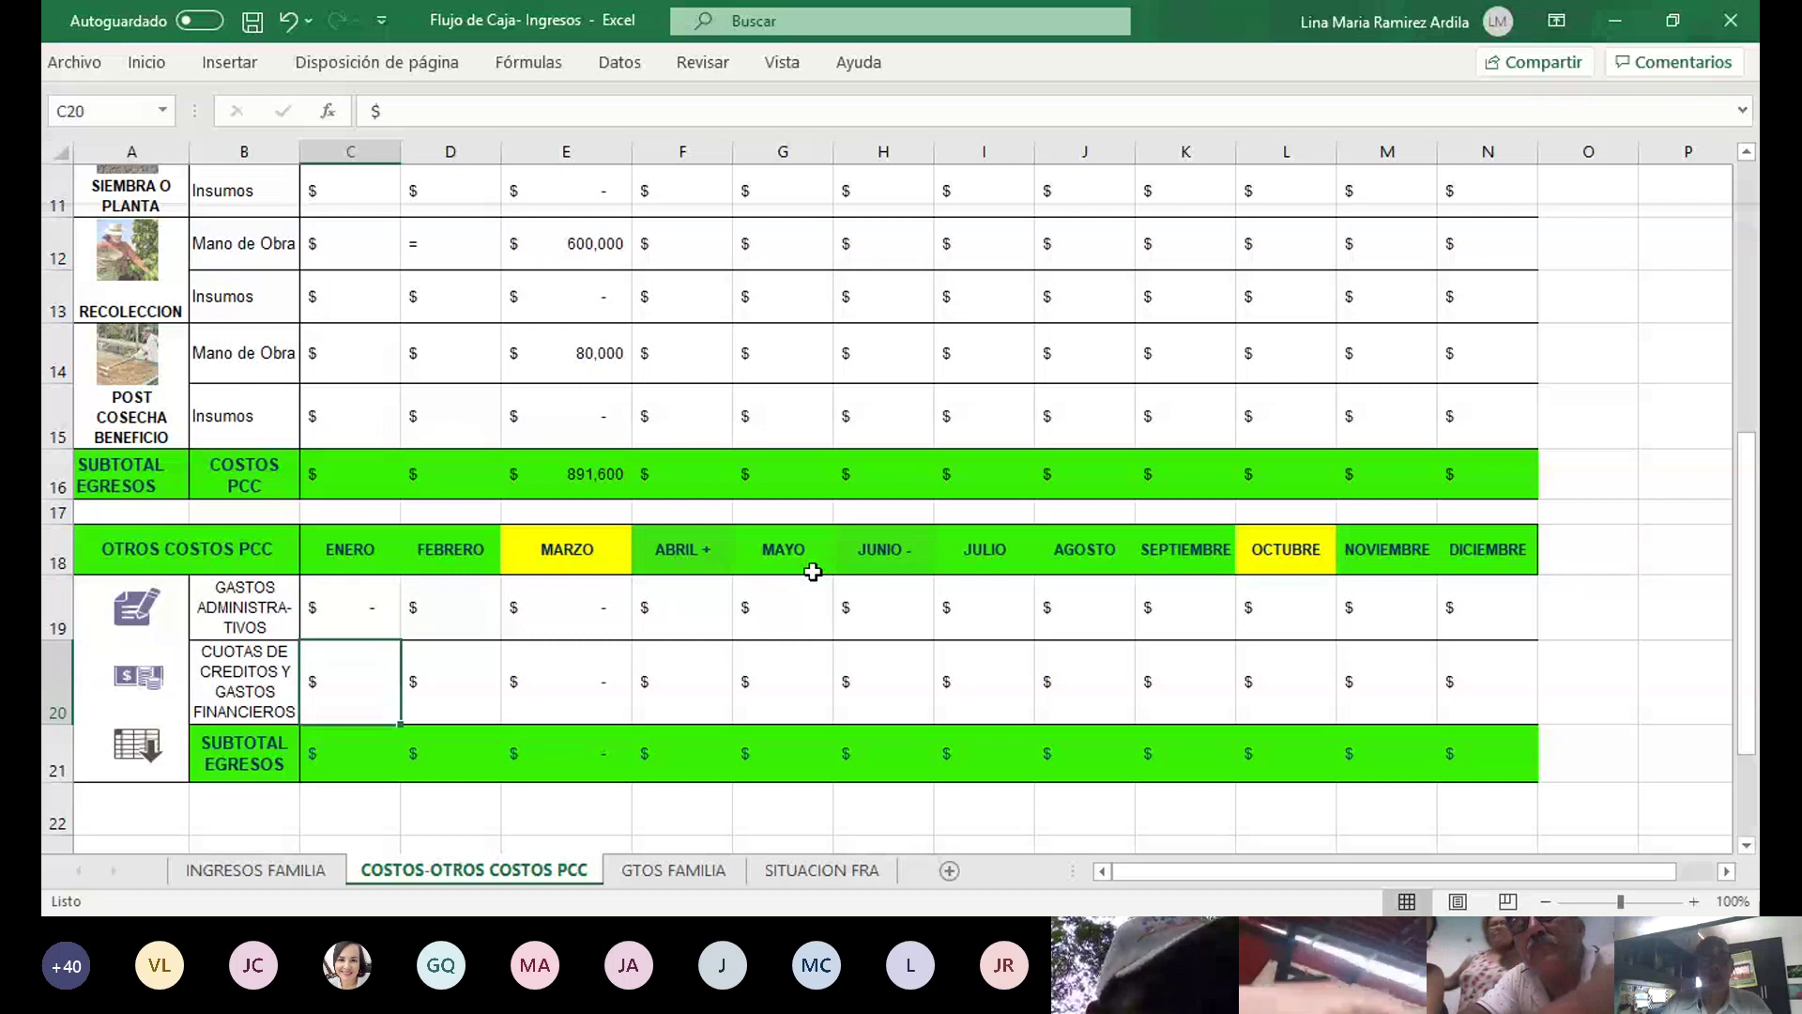
Enter =83000 as the March GASTOS ADMINISTRATIVOS amount in cell E19
key(Up)
key(Right)
key(Right)
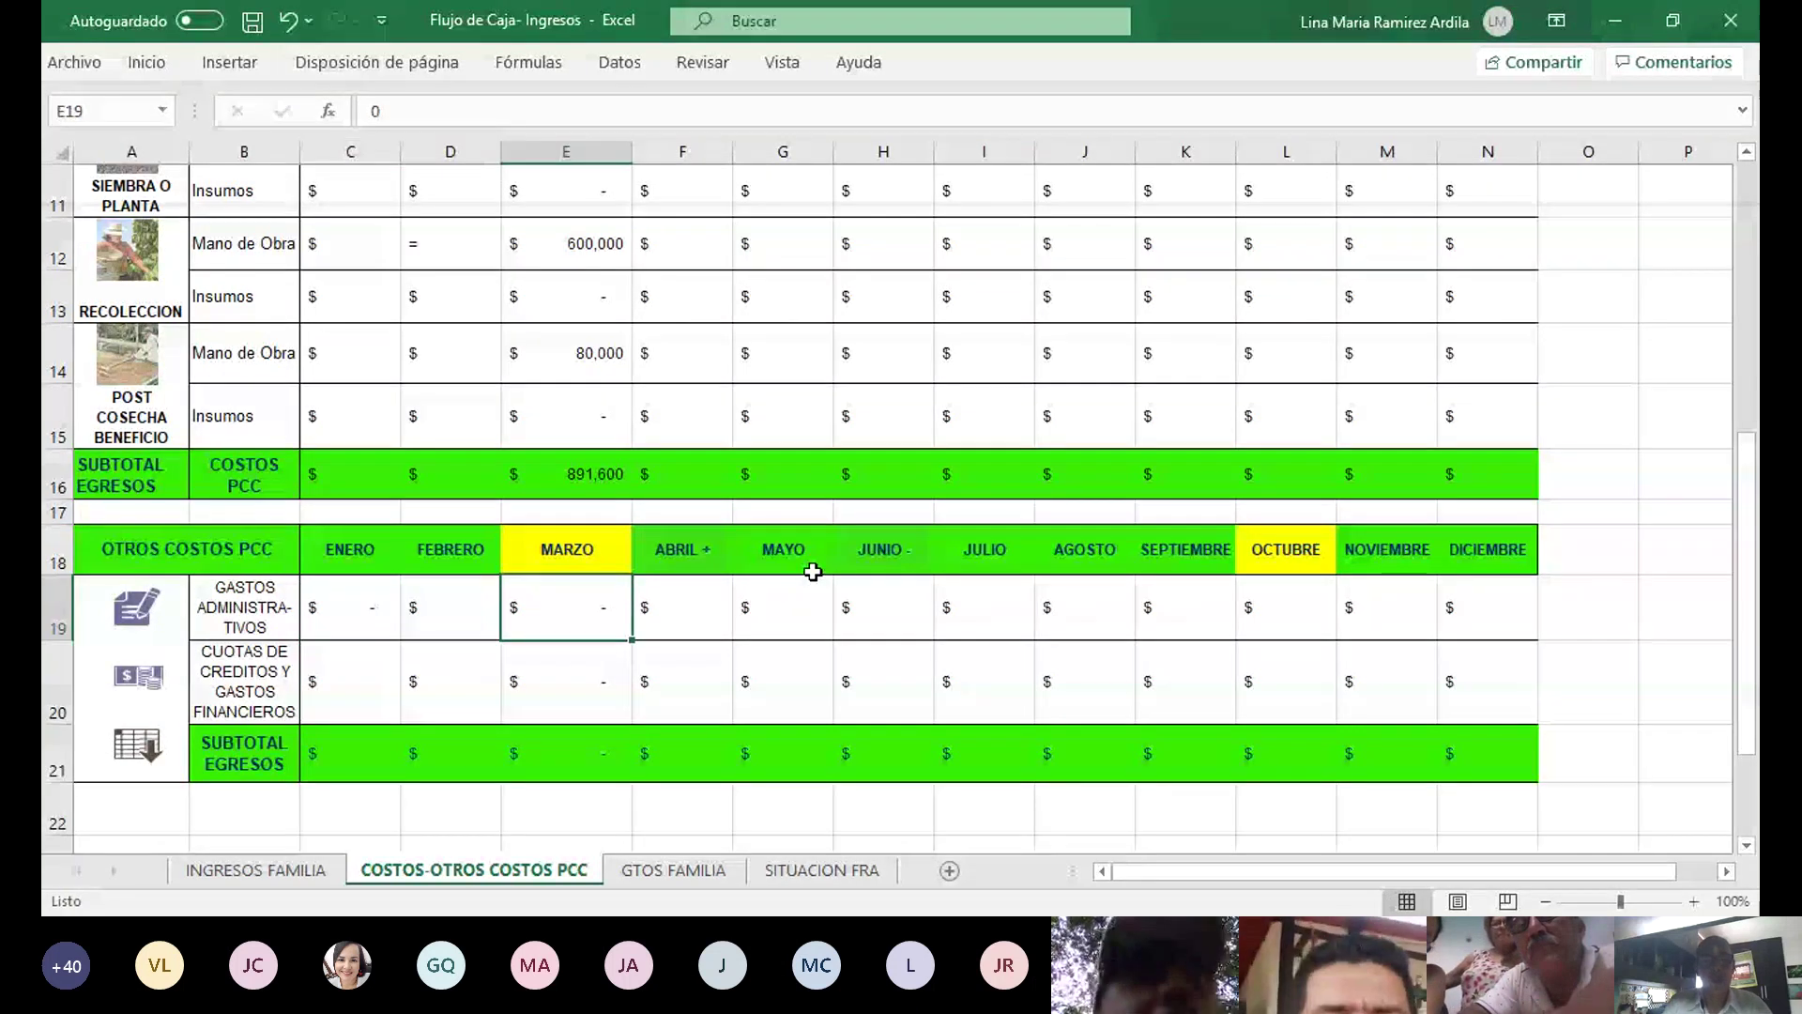
text(=)
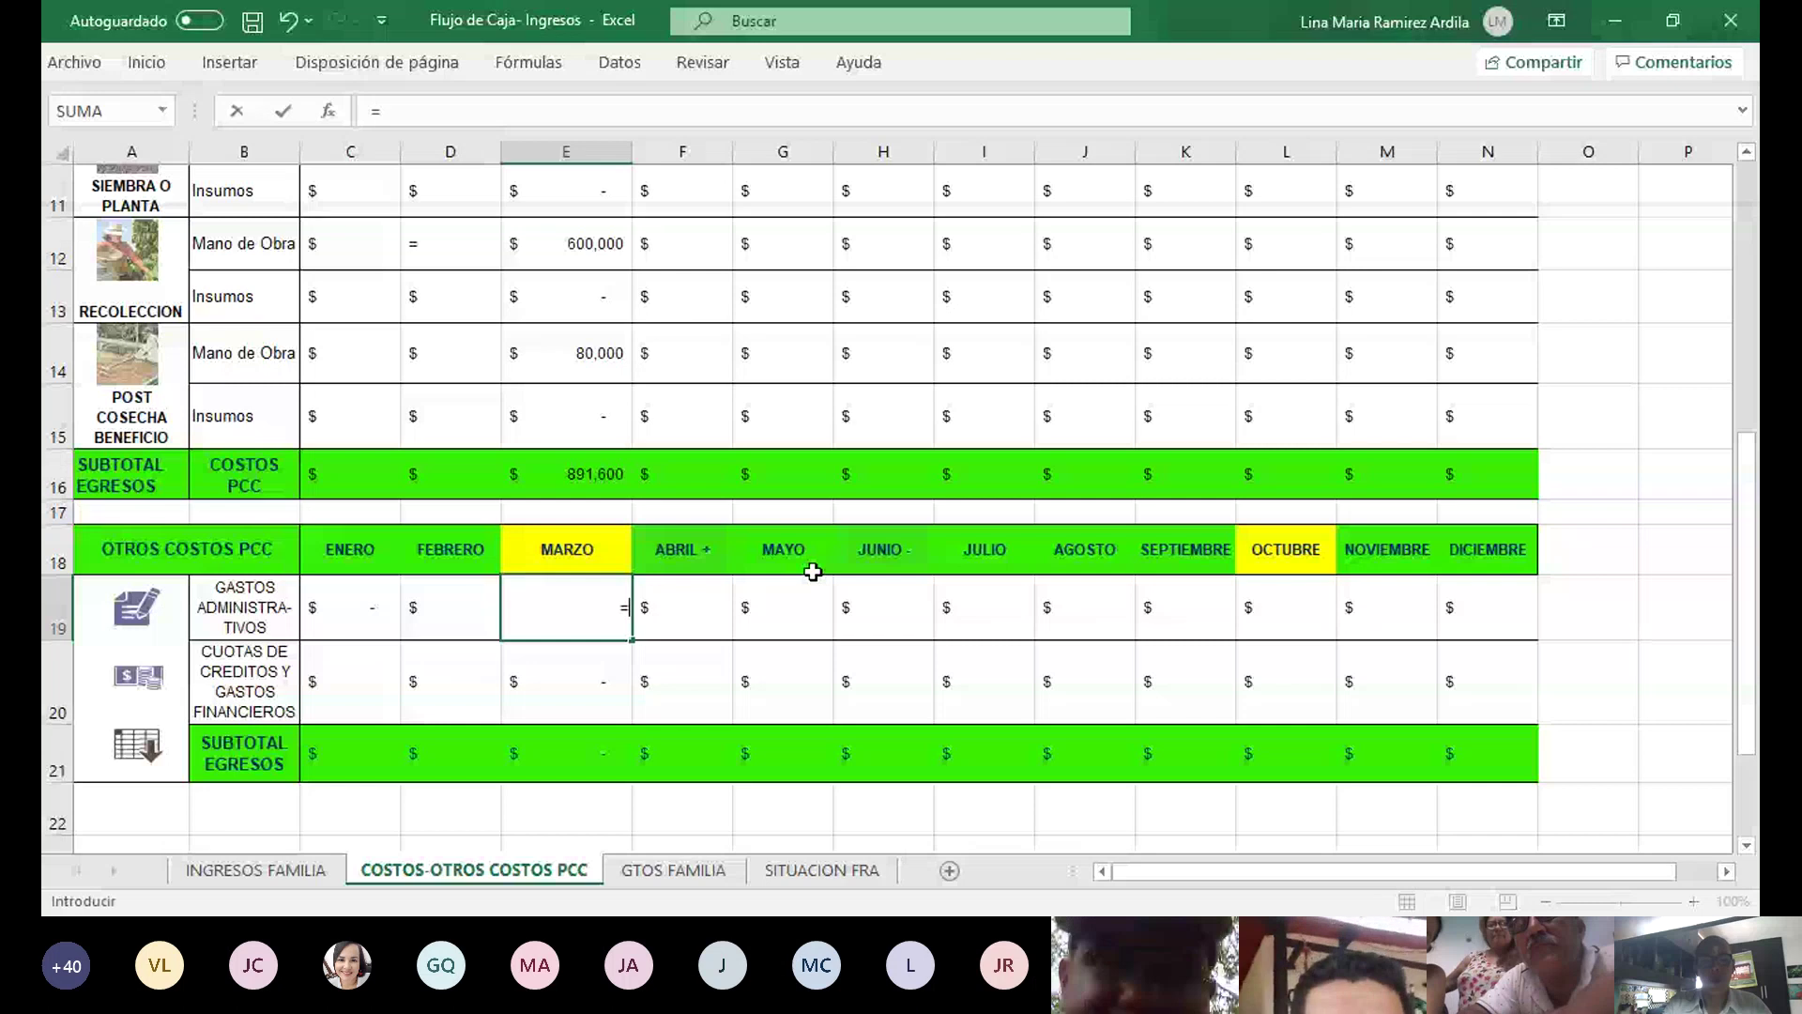
text(83000)
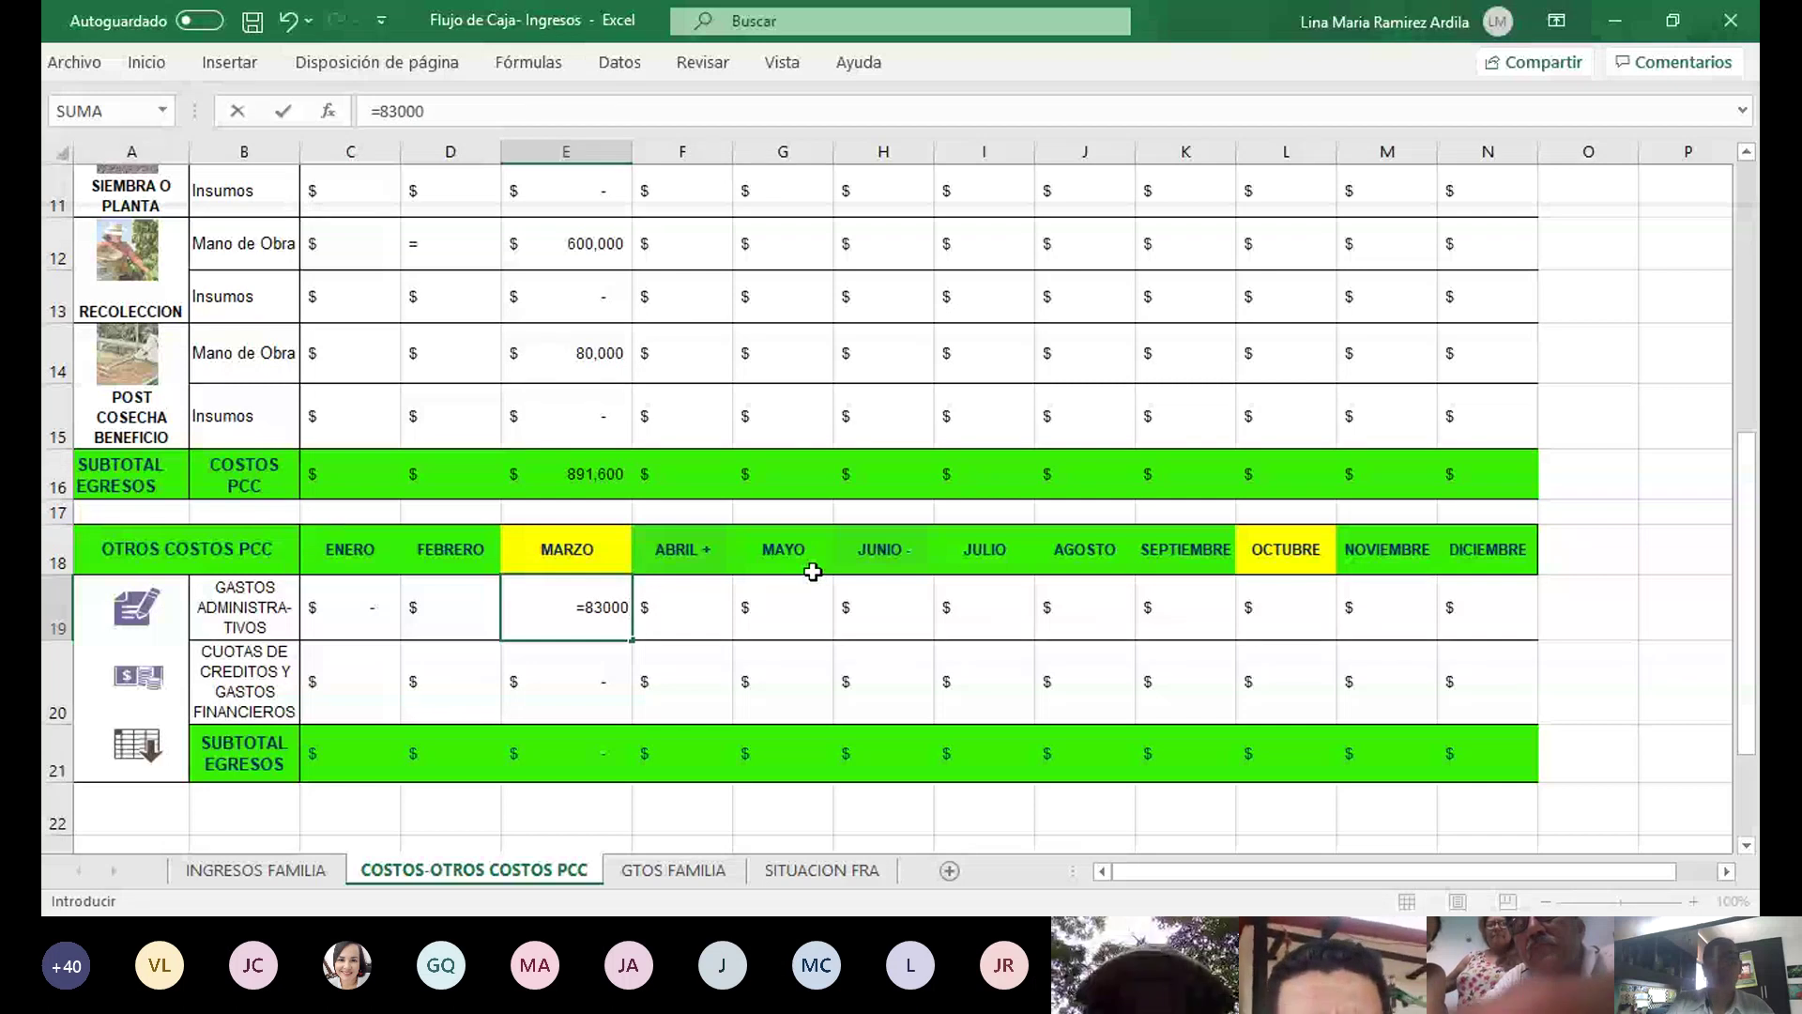
key(Return)
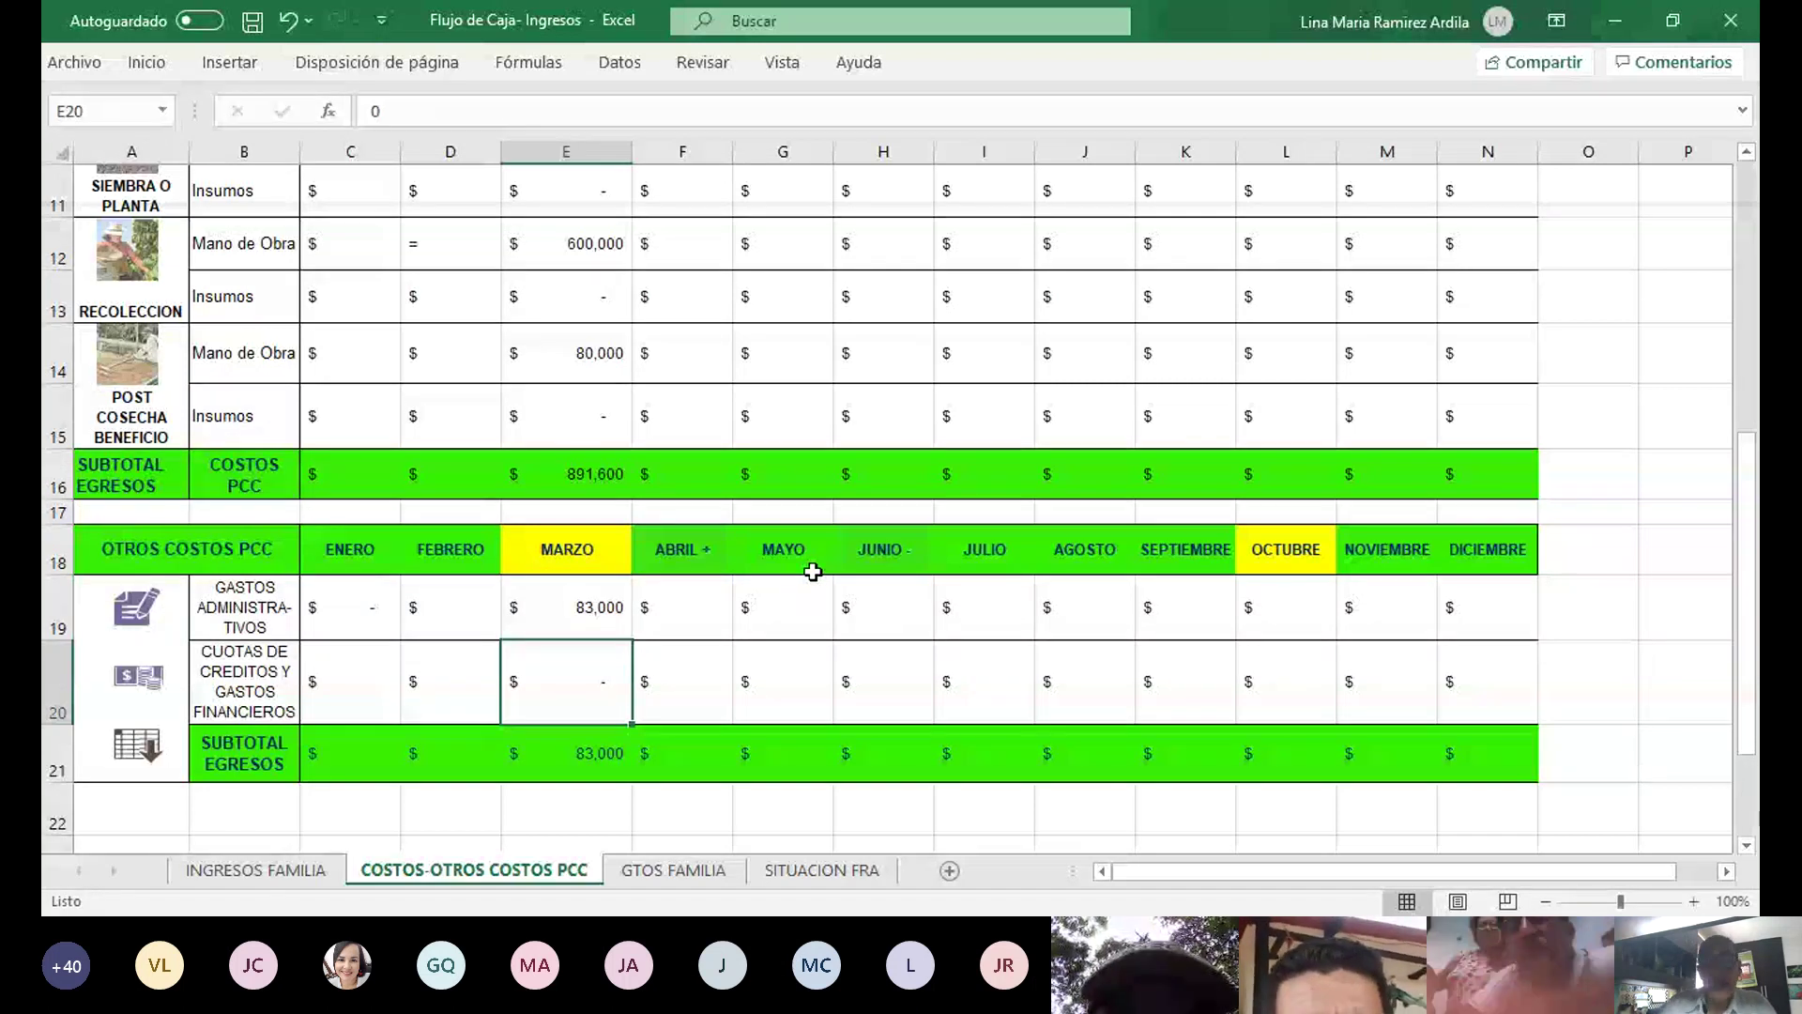
Examine the GASTOS ADMINISTRATIVOS and CUOTAS DE CREDITOS Y GASTOS FINANCIEROS rows and the production costs above them
key(Up)
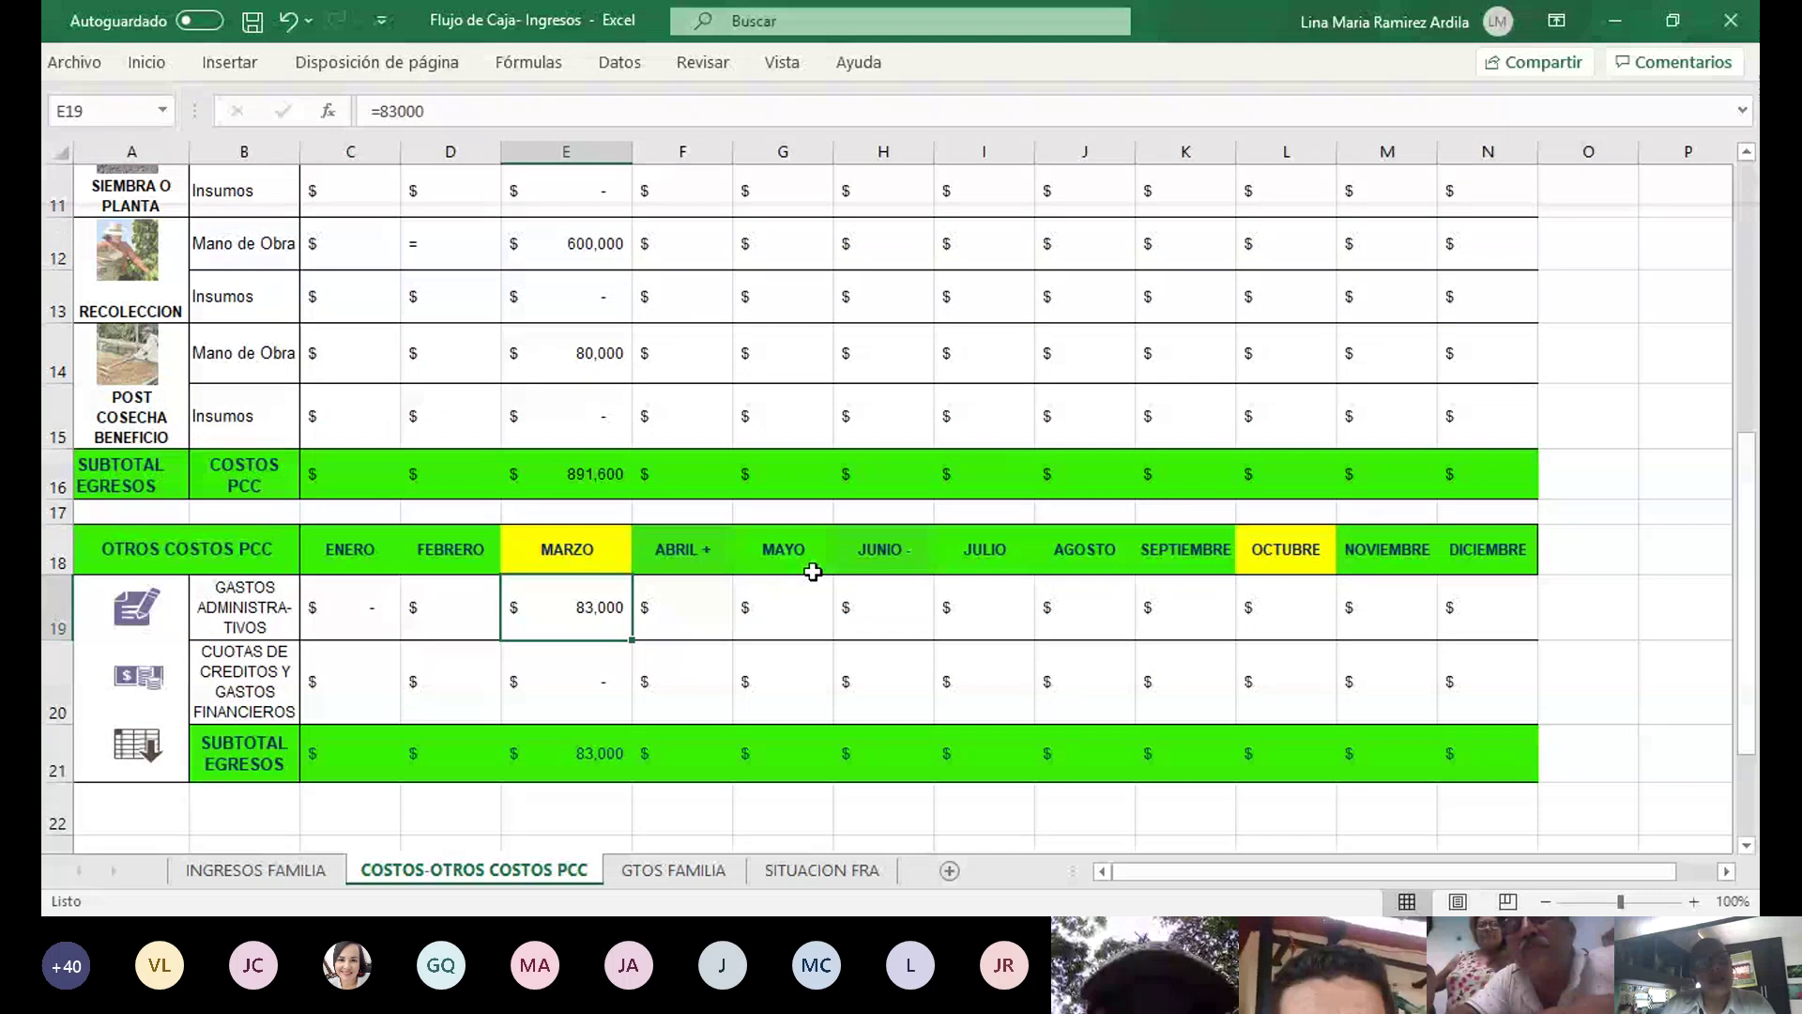
key(Left)
key(Left)
key(Left)
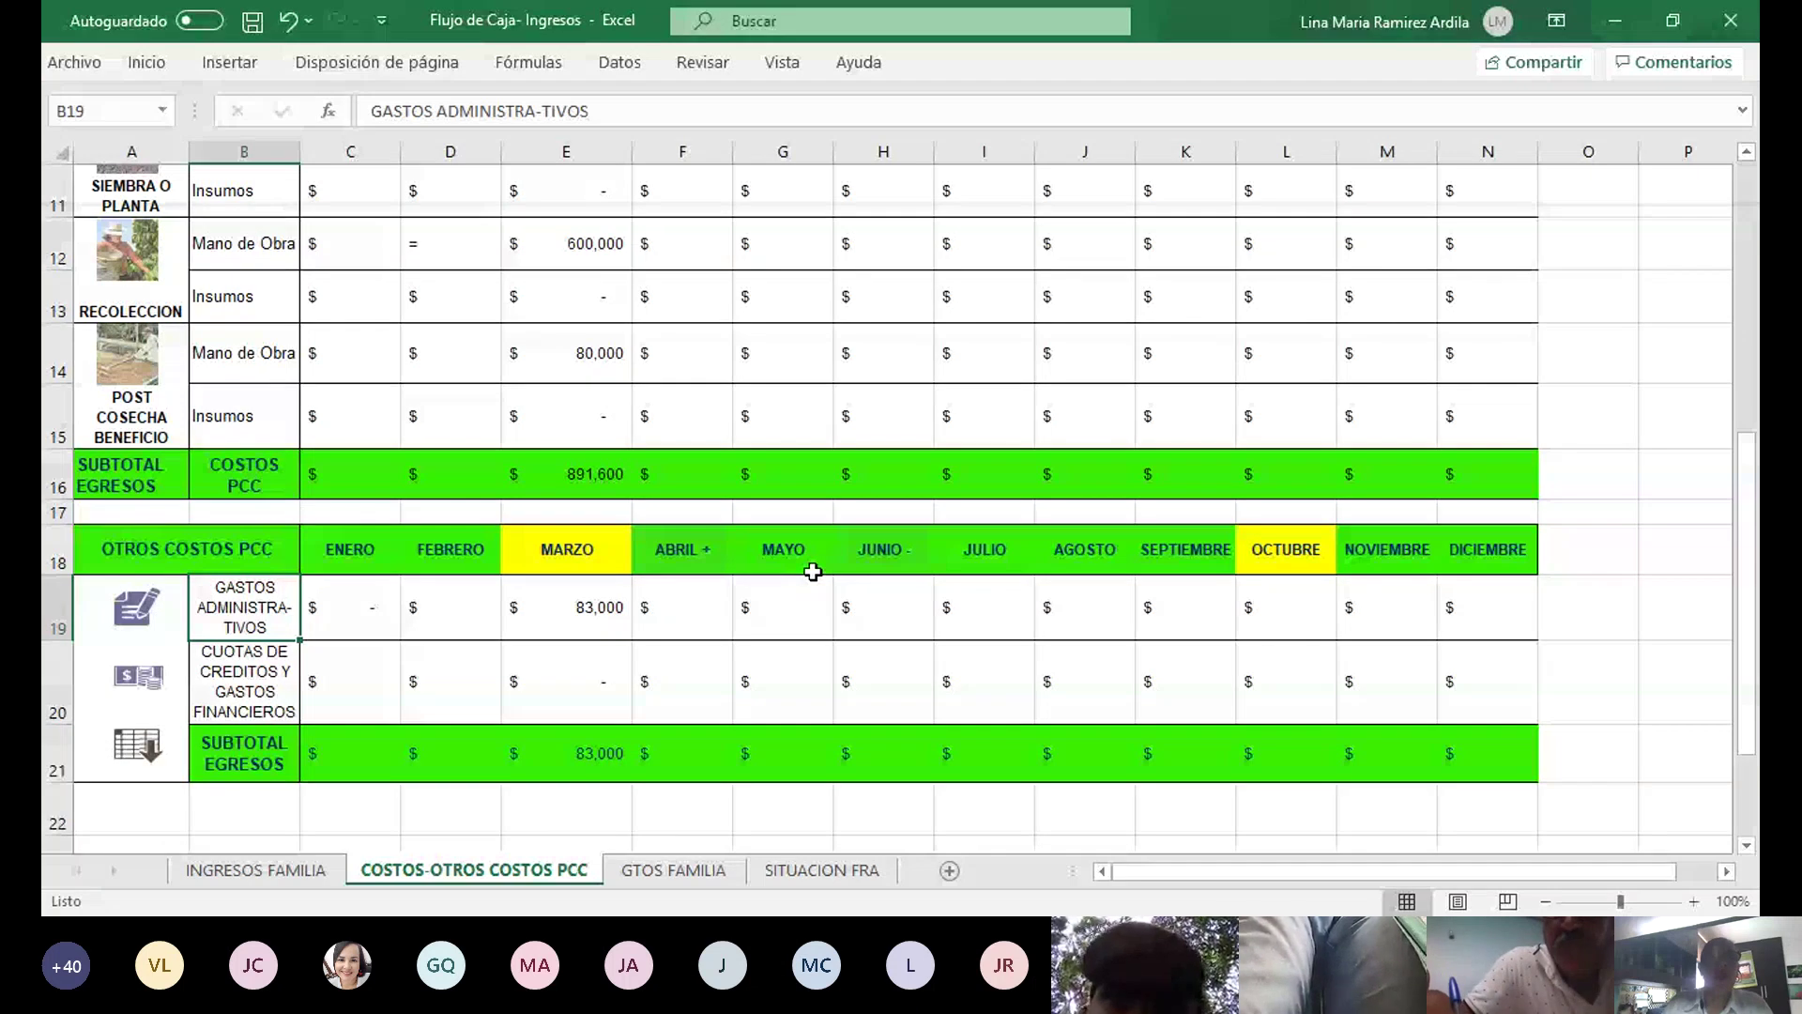
key(Down)
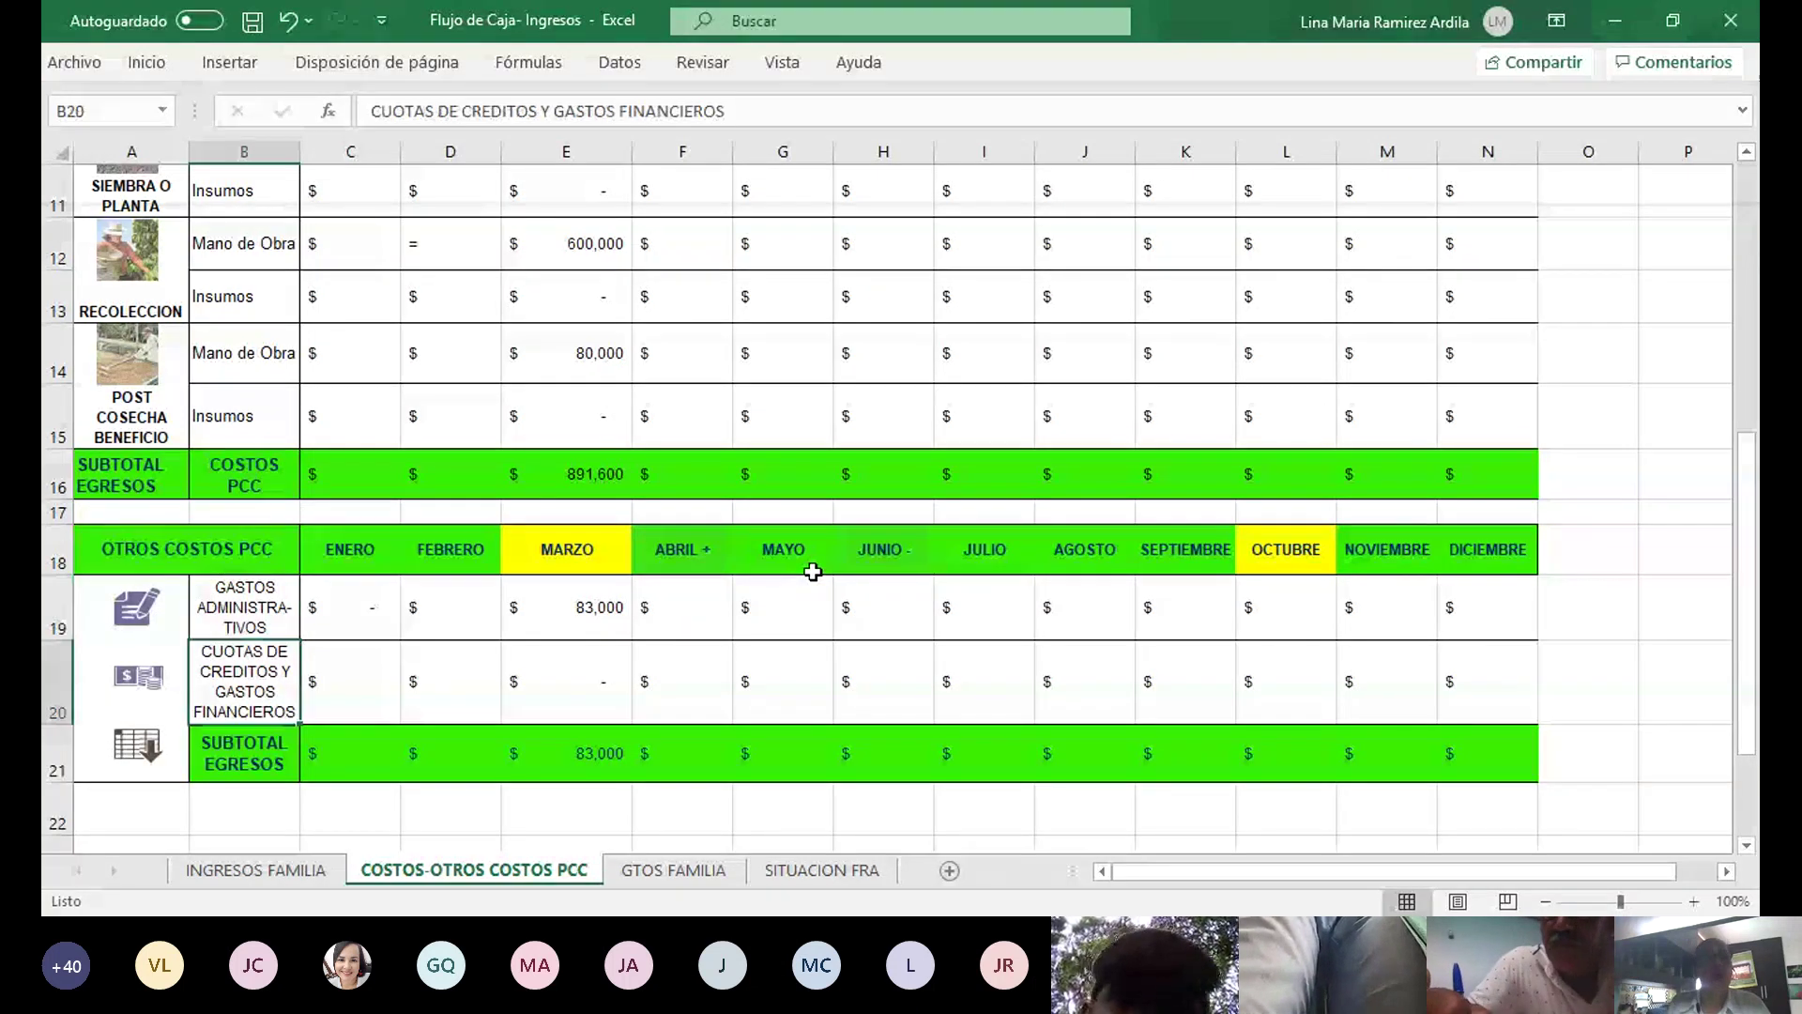
key(Up)
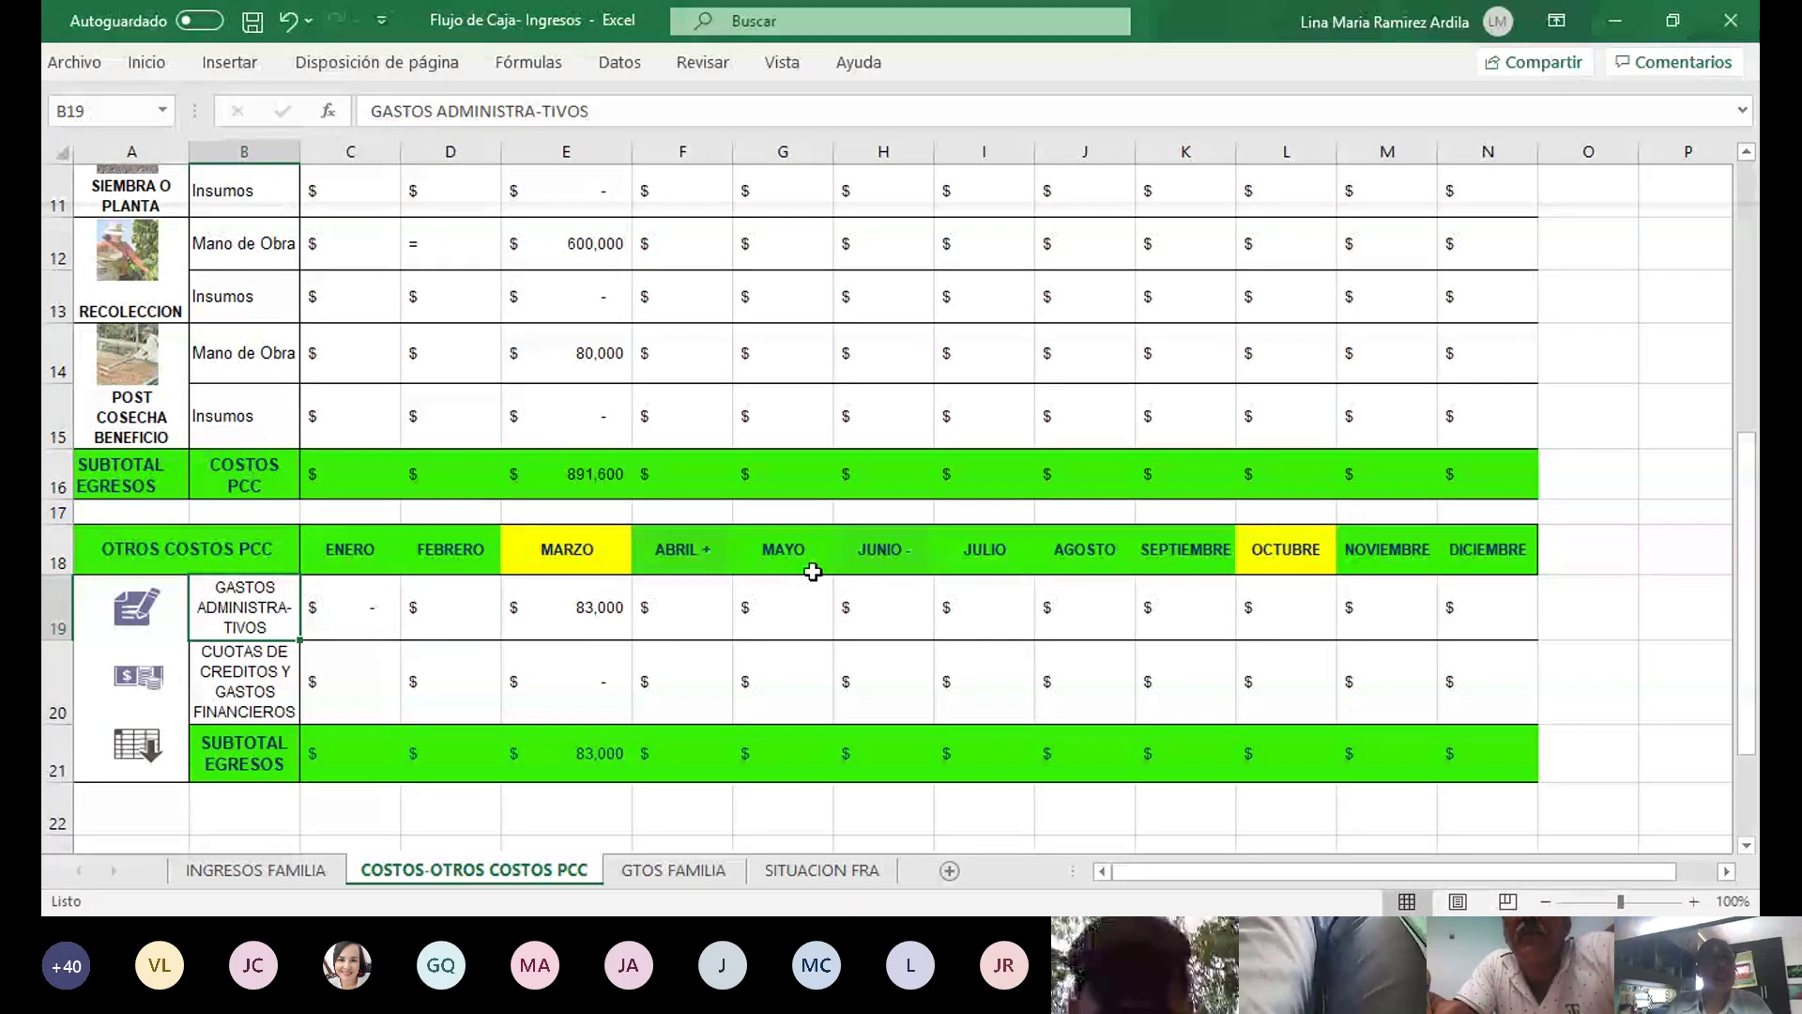
scroll(810, 569, up, 4)
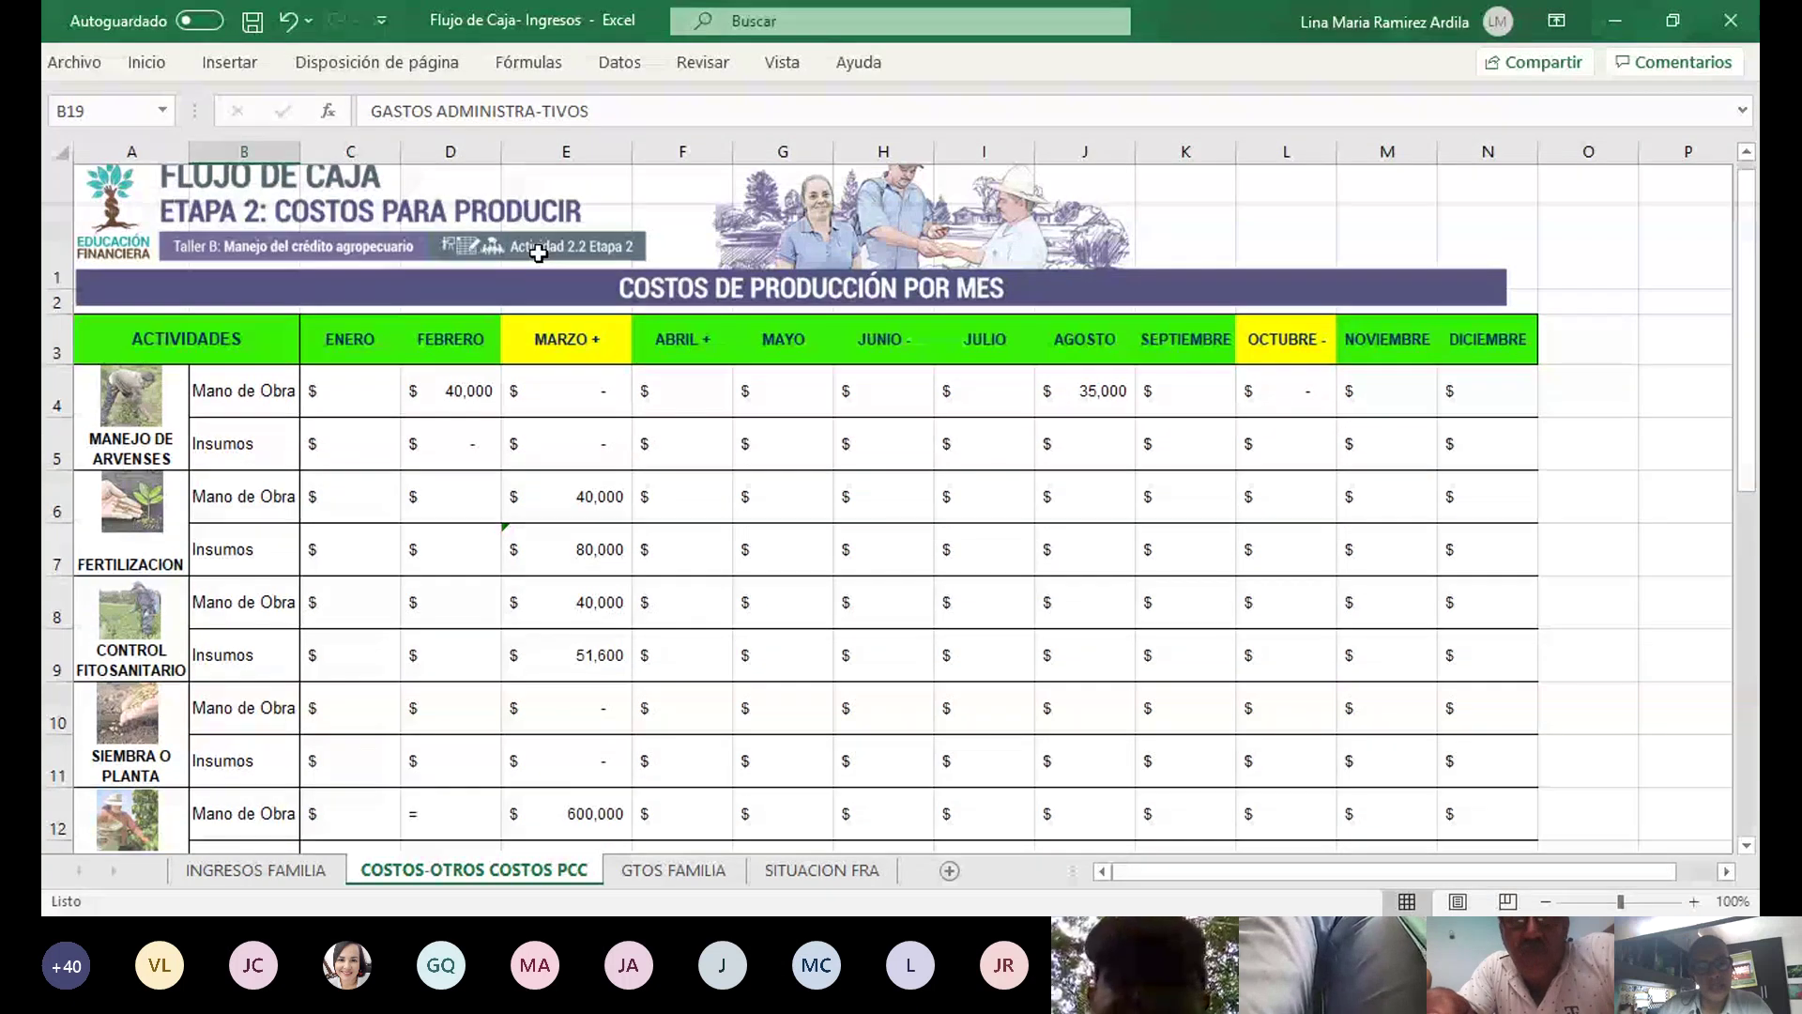
scroll(536, 246, down, 1)
scroll(538, 253, down, 3)
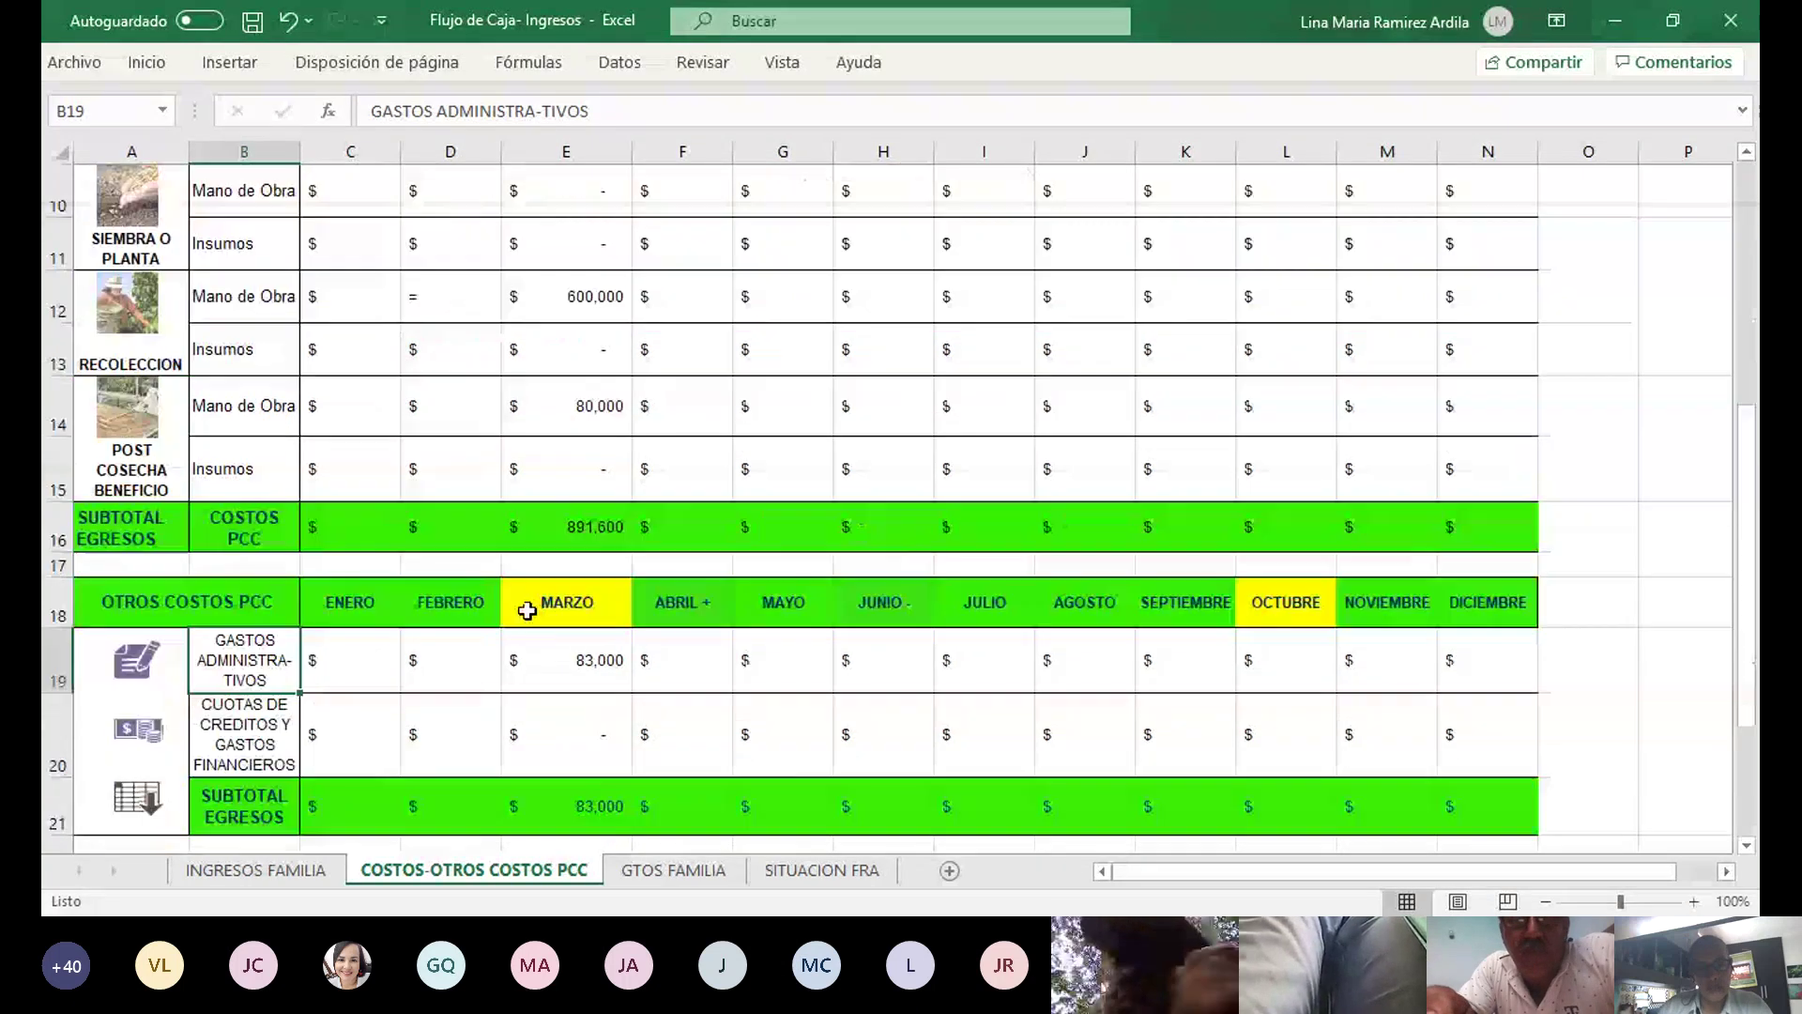
Add 50000 to the March GASTOS ADMINISTRATIVOS formula in cell E19, making it =83000+50000
click(568, 652)
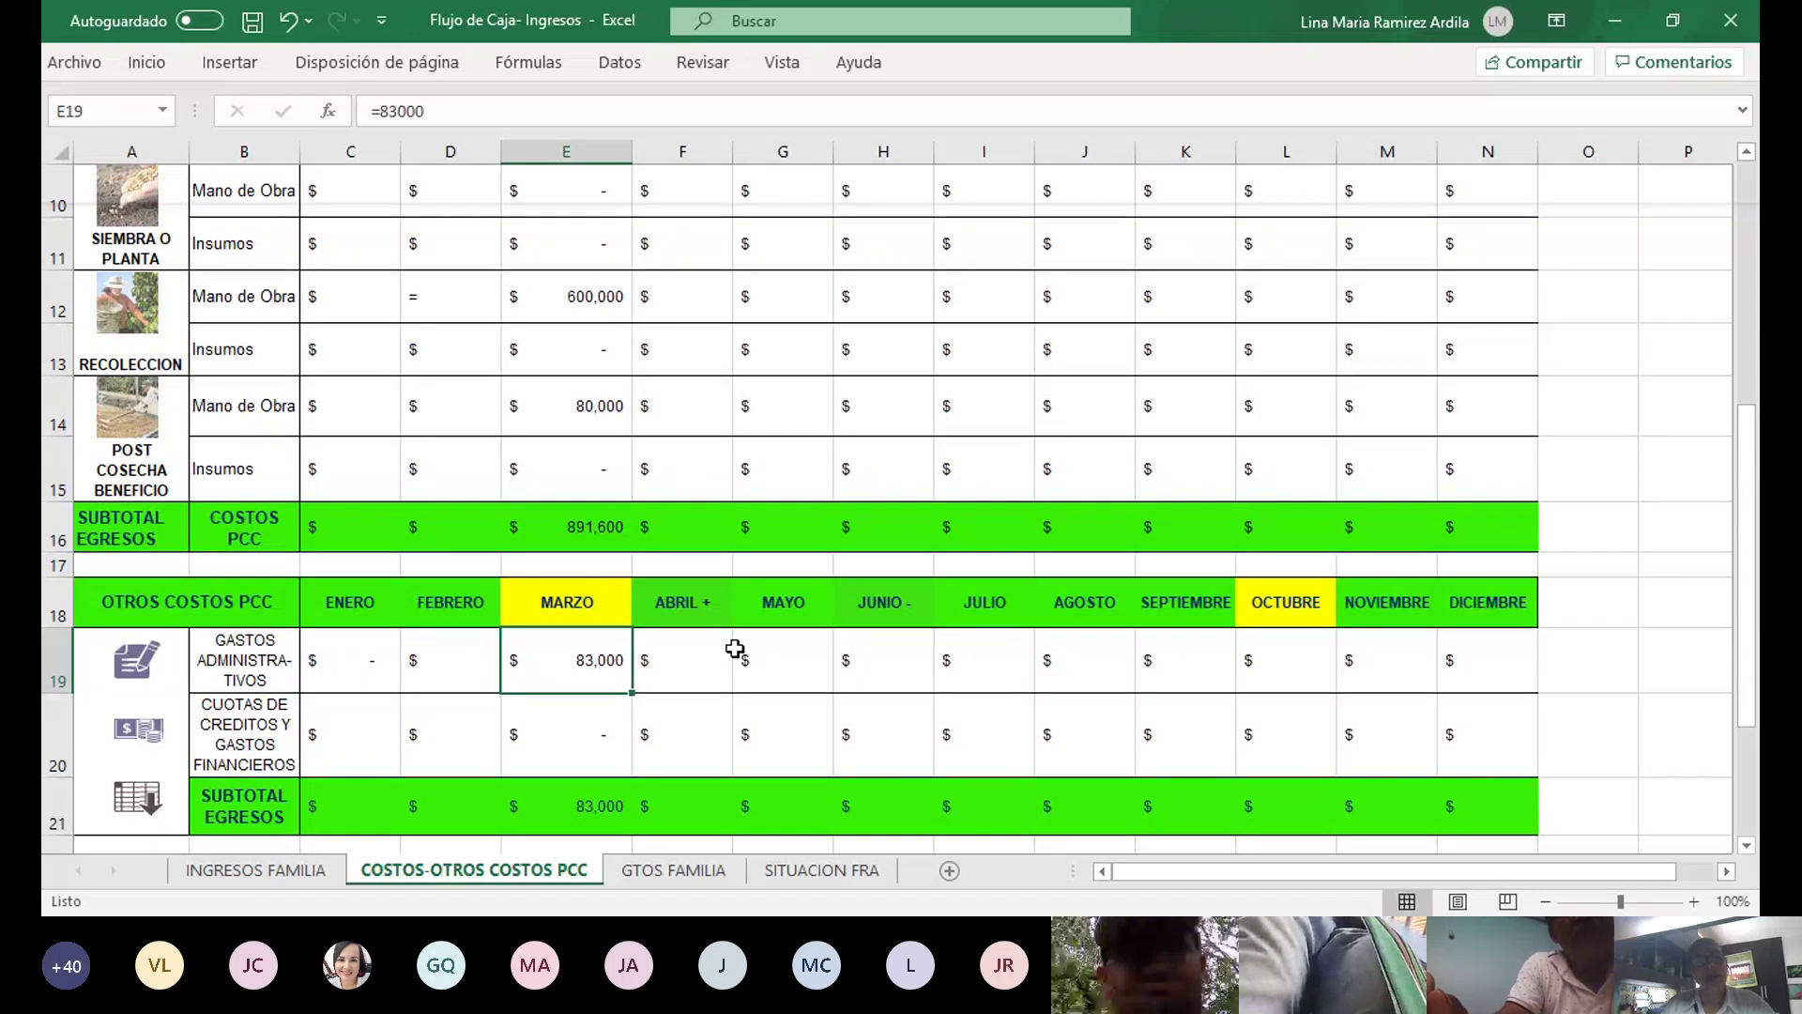
key(F2)
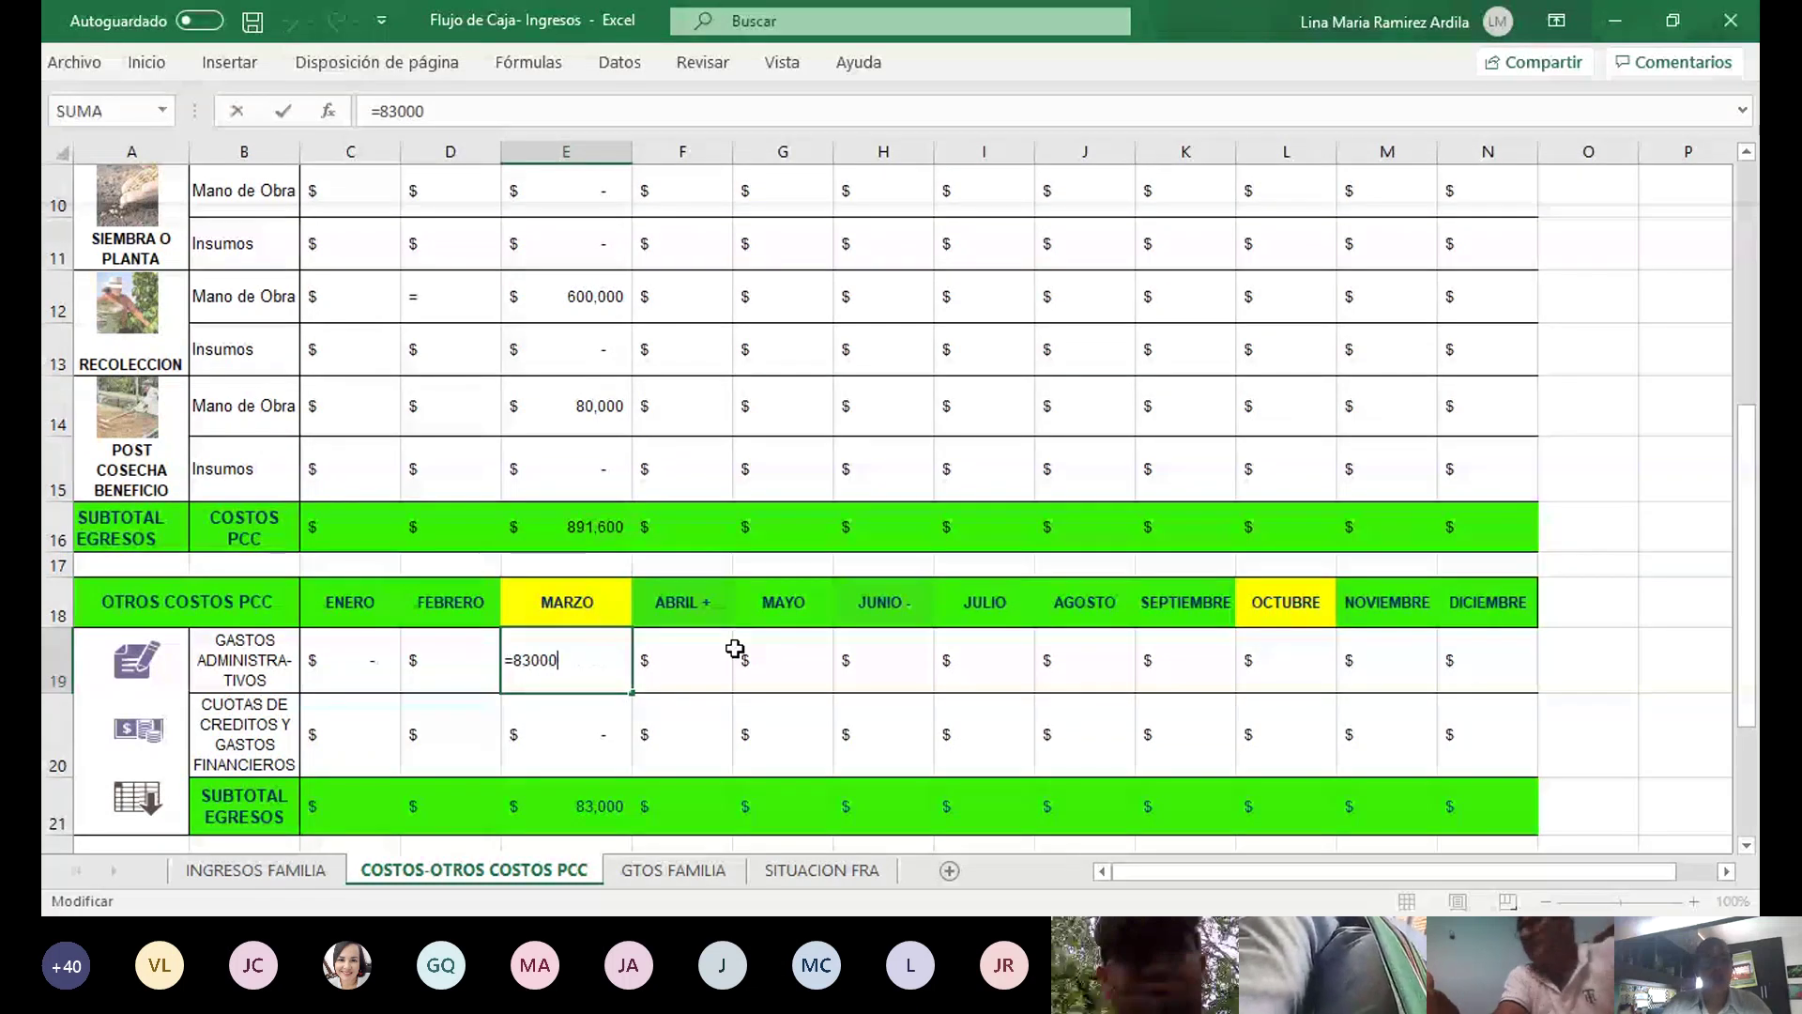
text(*)
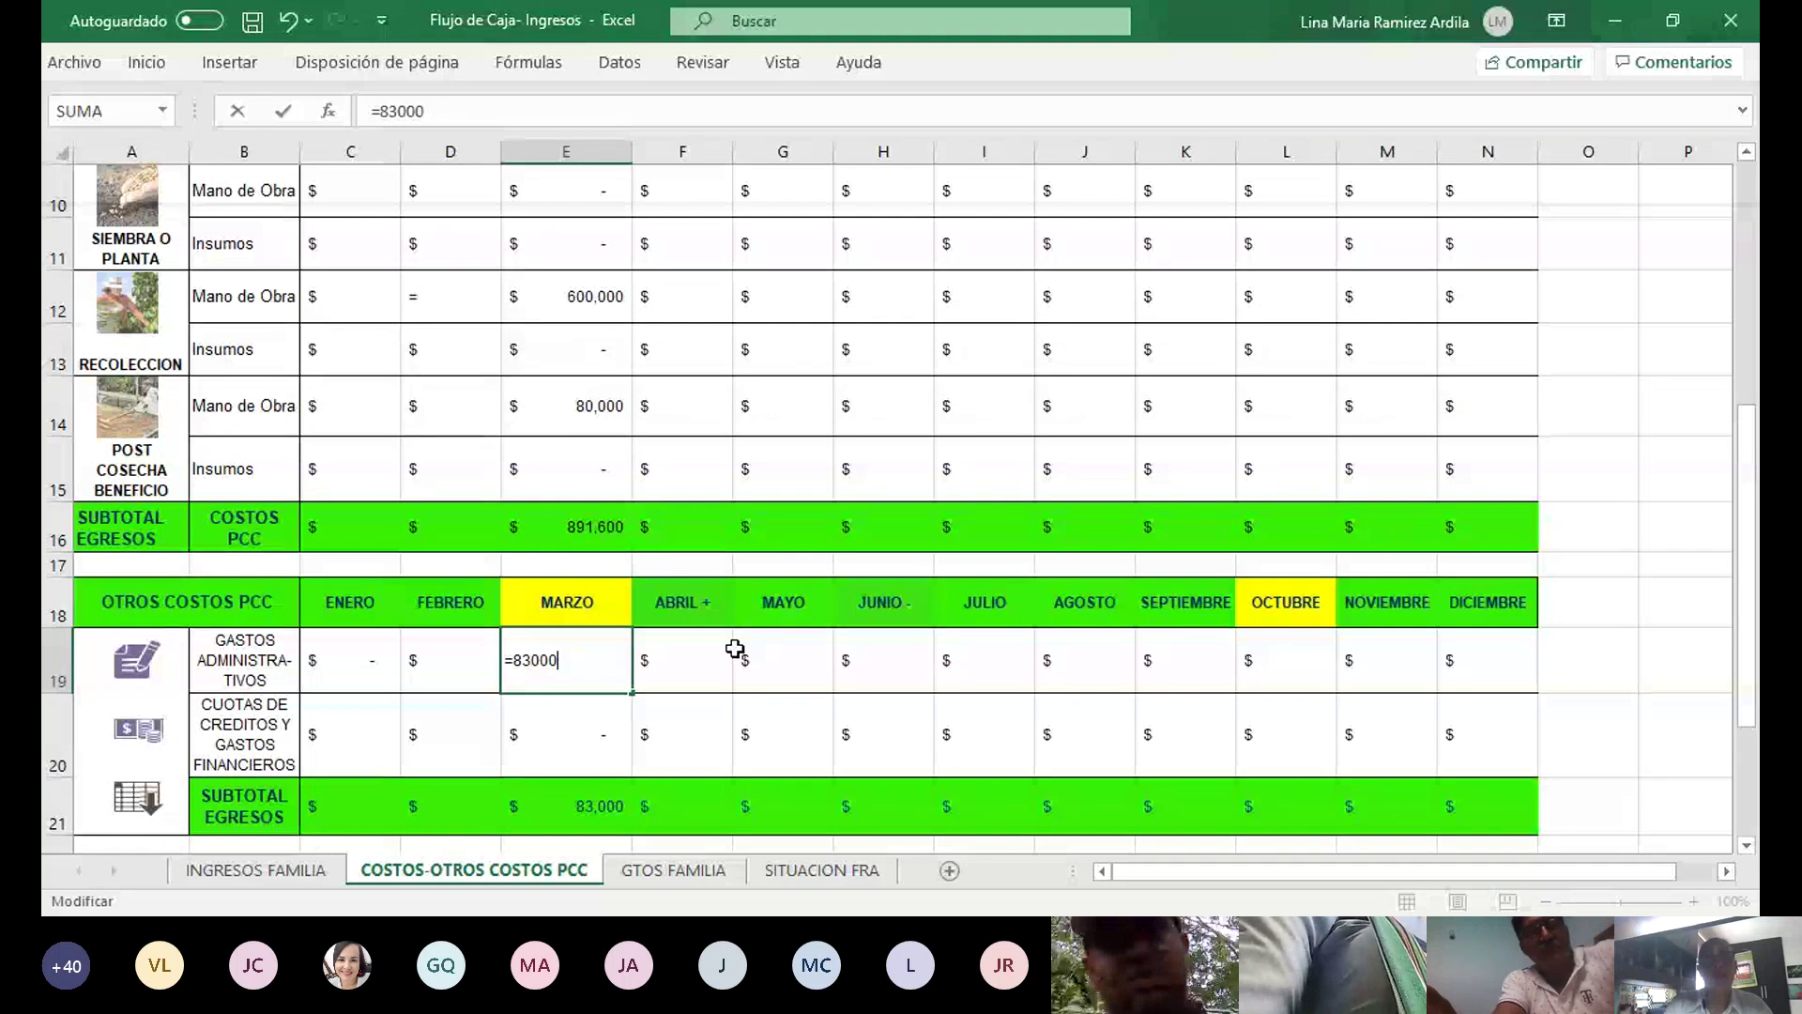
text(+5)
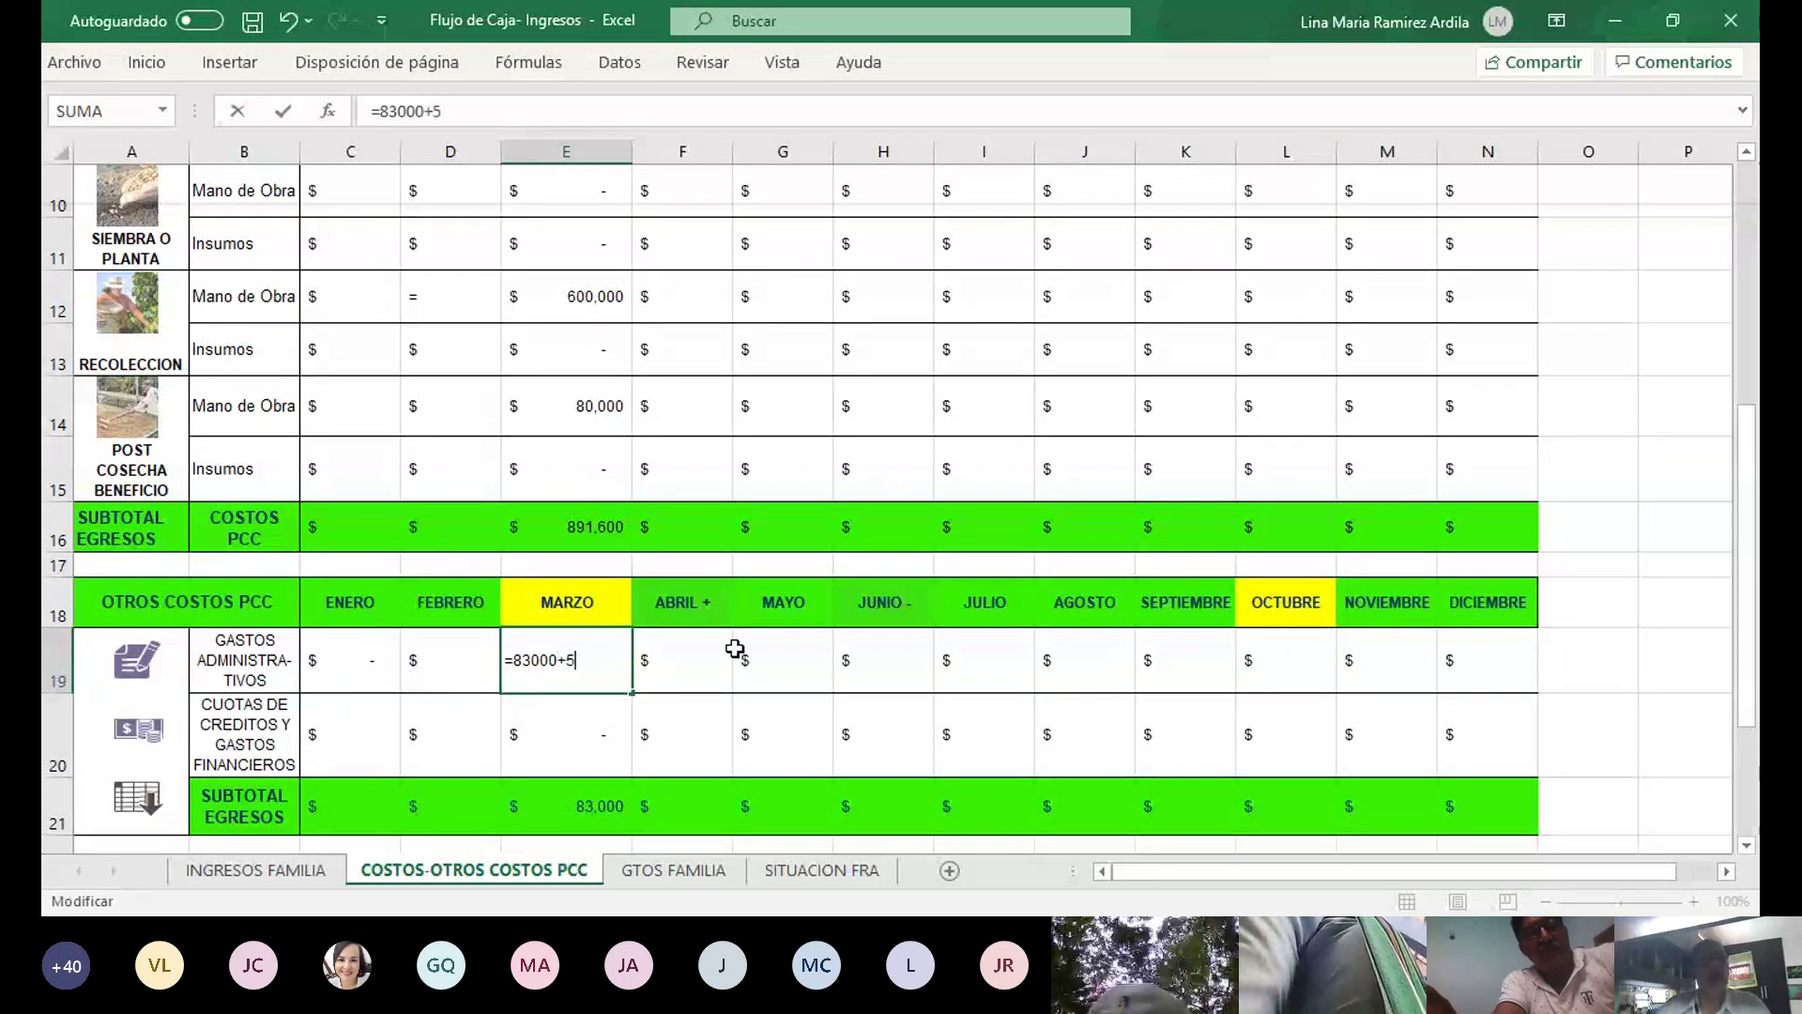
text(0000)
key(Return)
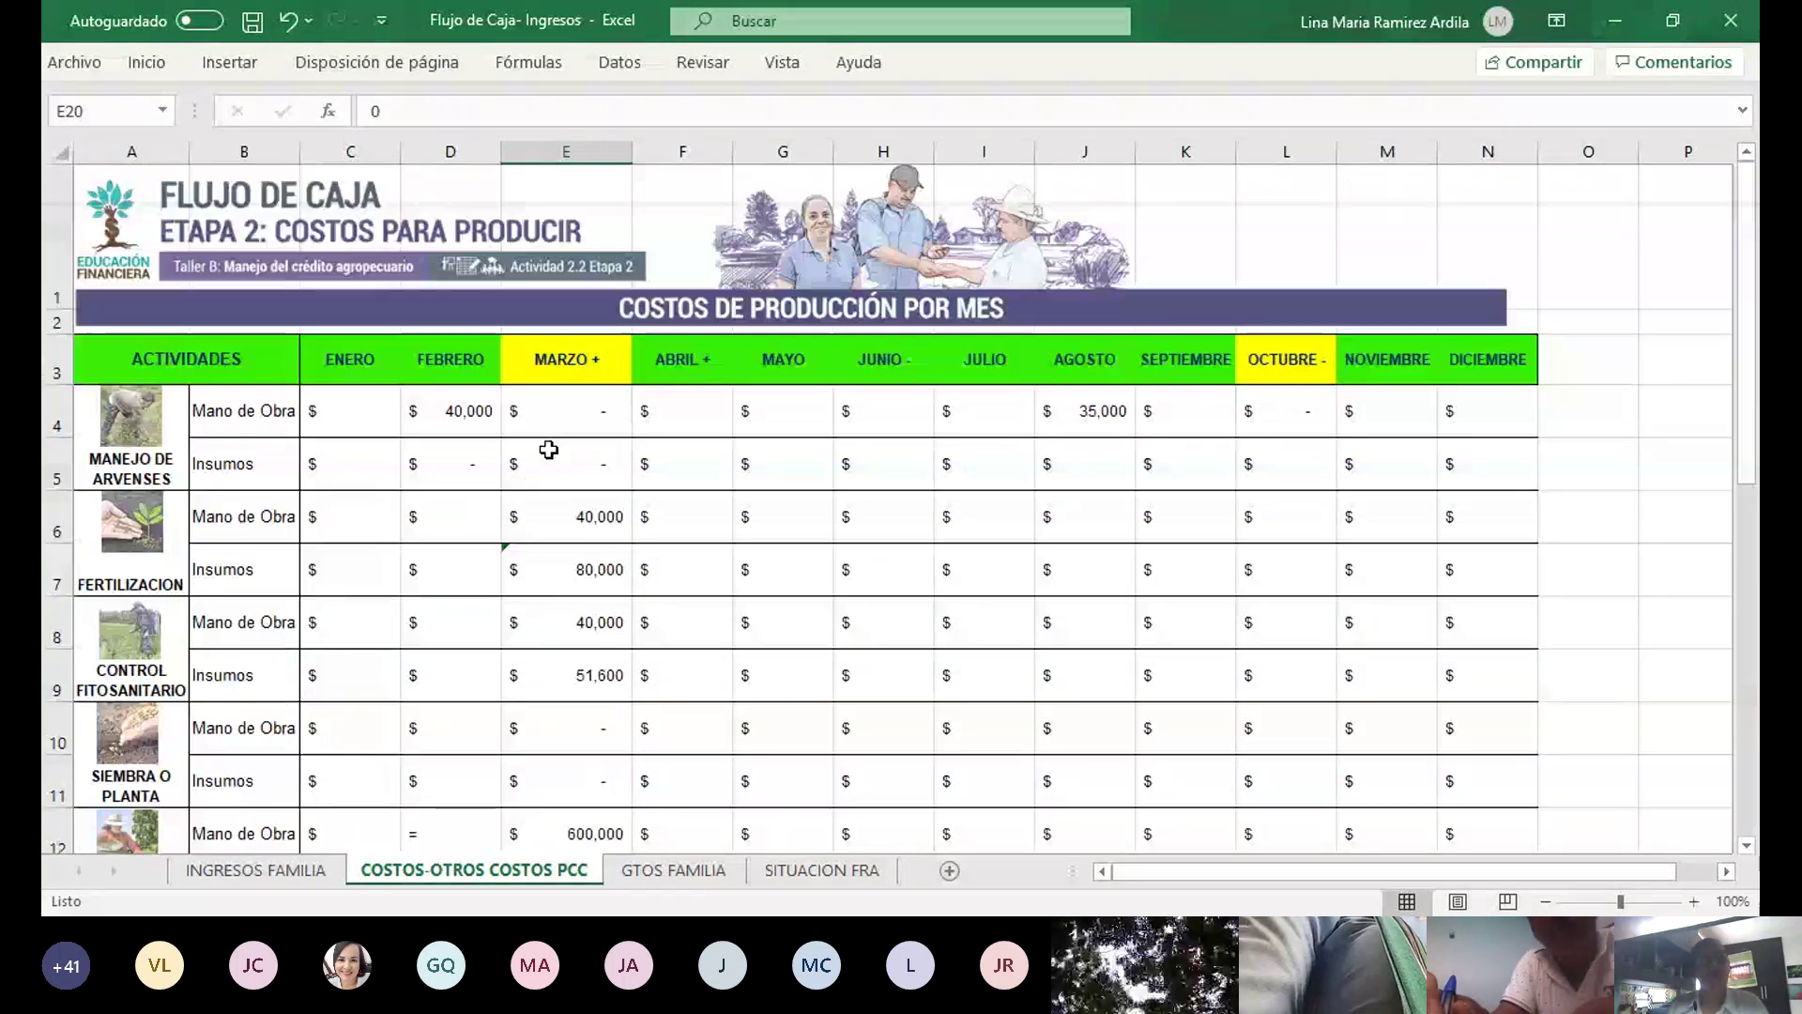
Check the formula behind the March Venta Aguacate income in cell D6 of the INGRESOS FAMILIA sheet
scroll(544, 464, up, 3)
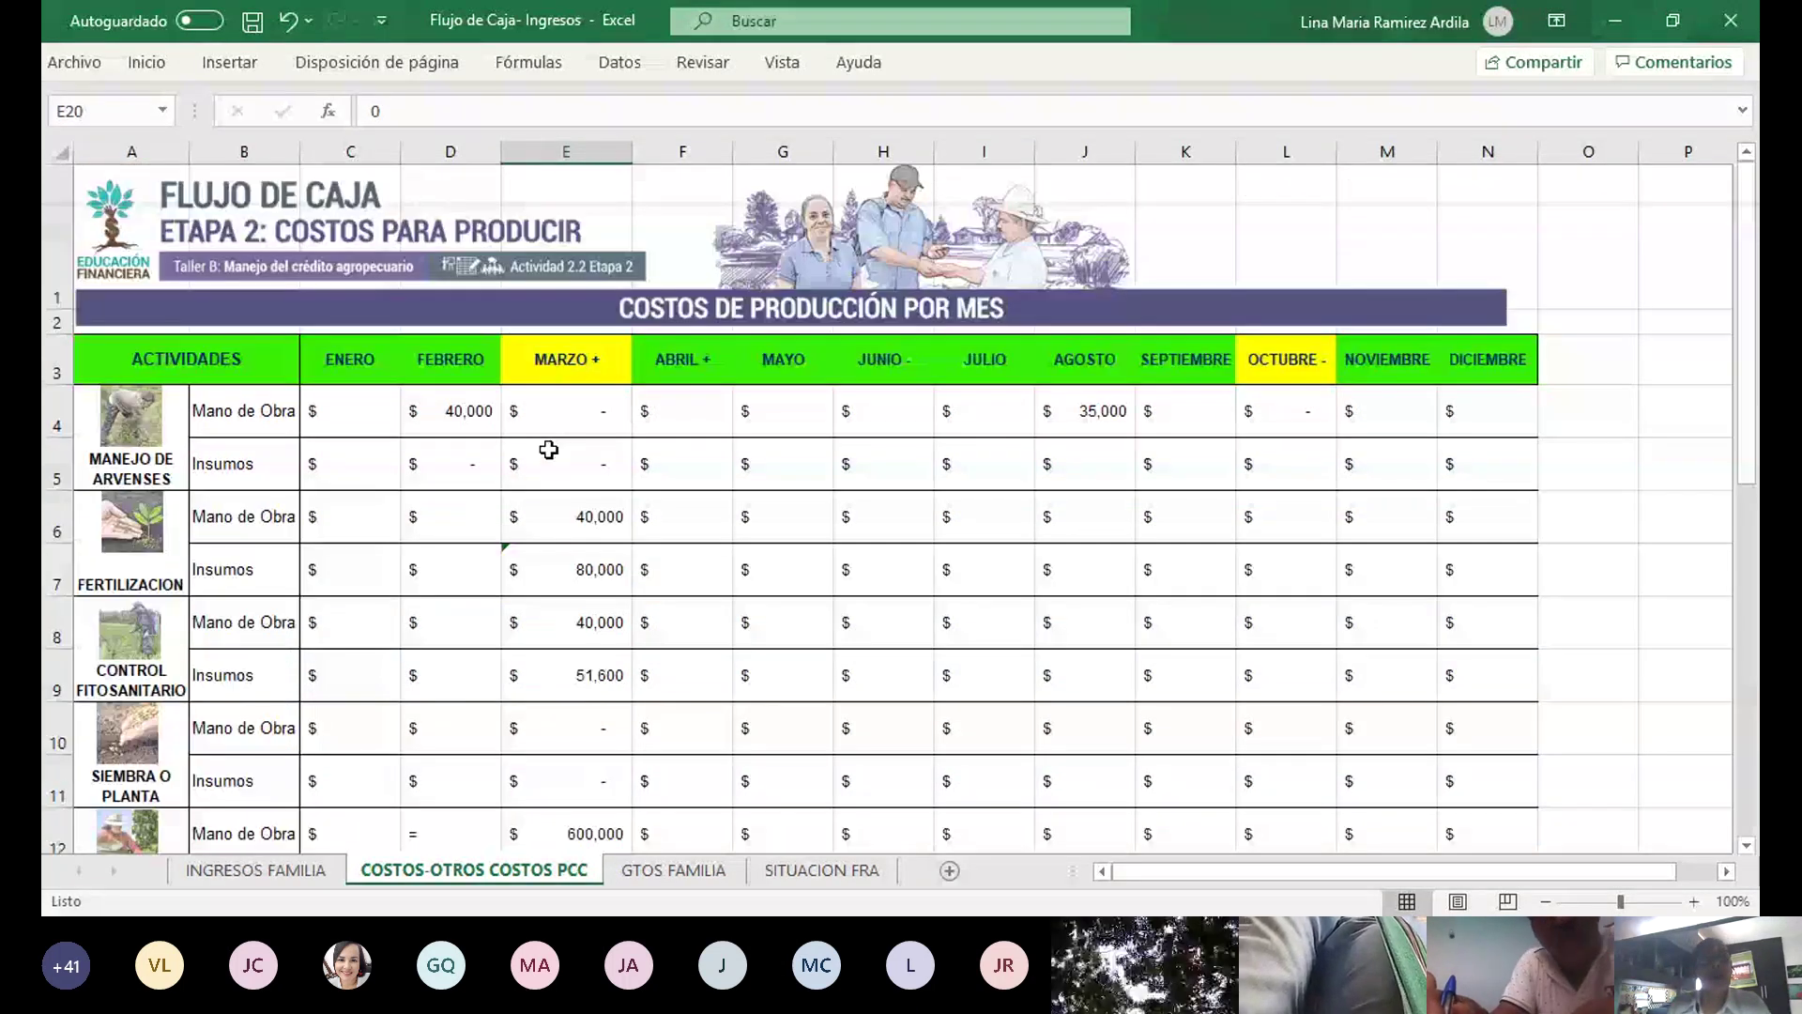
click(259, 871)
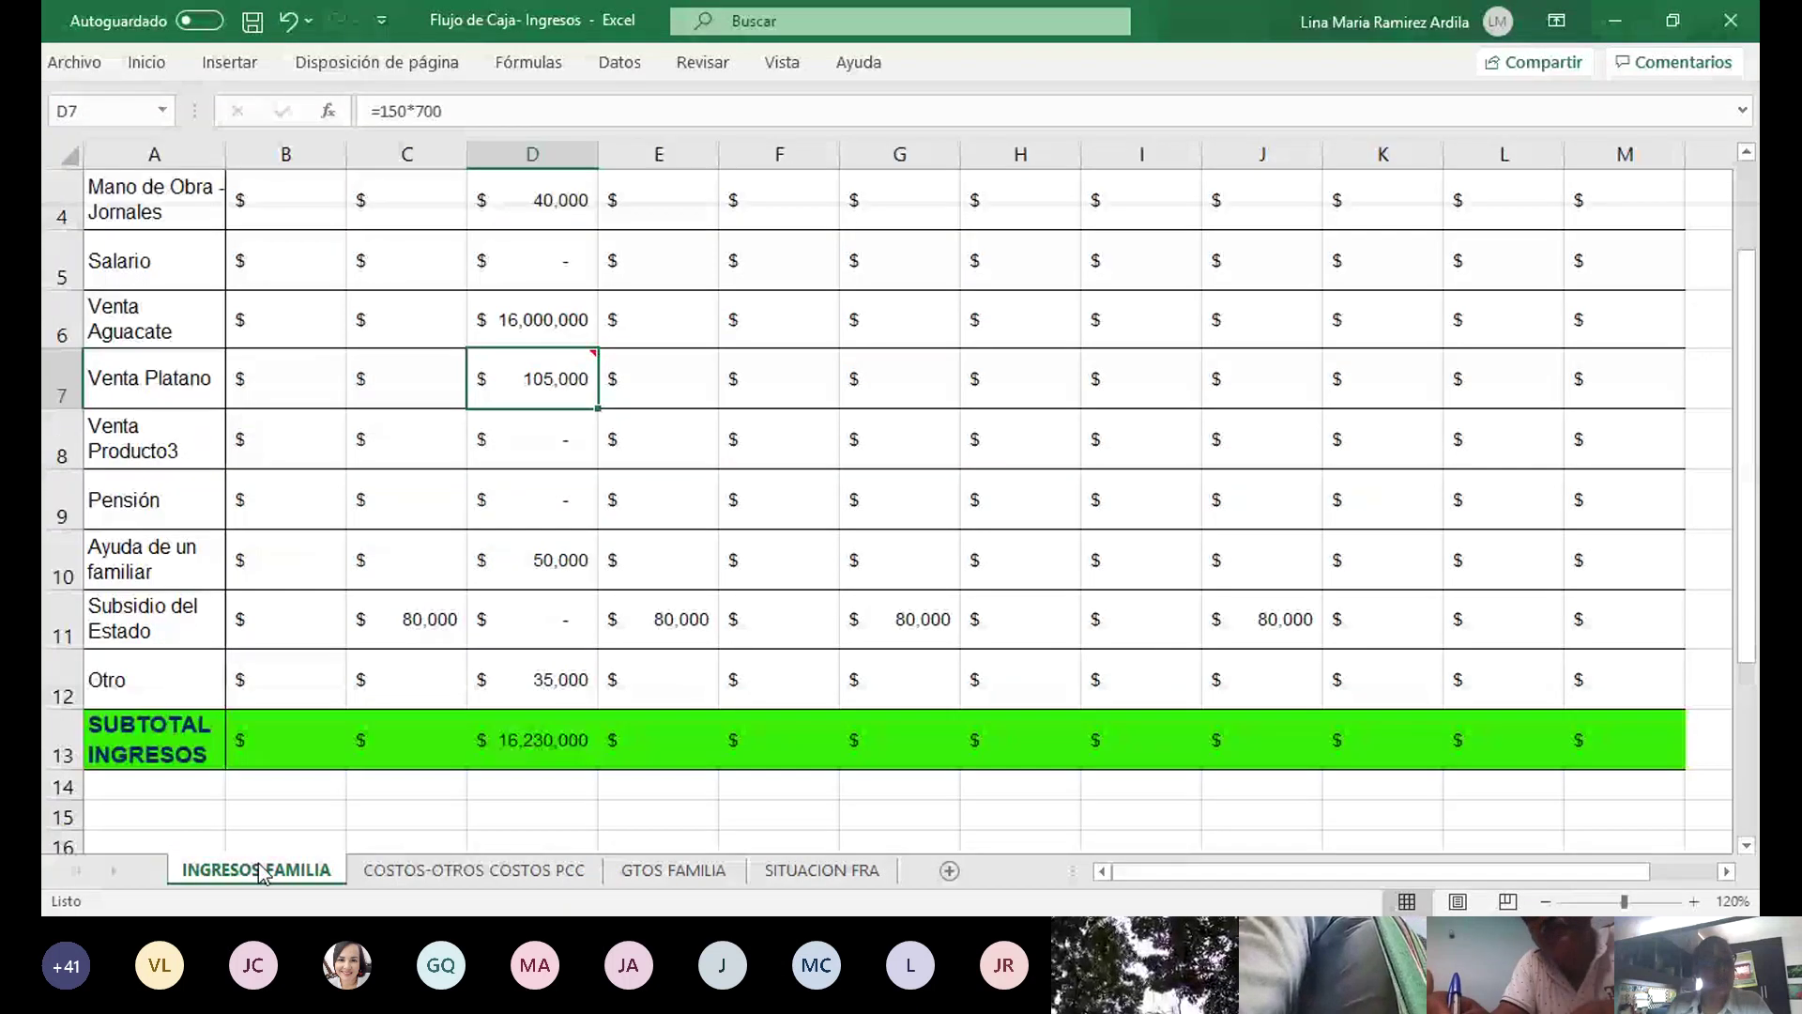
click(515, 320)
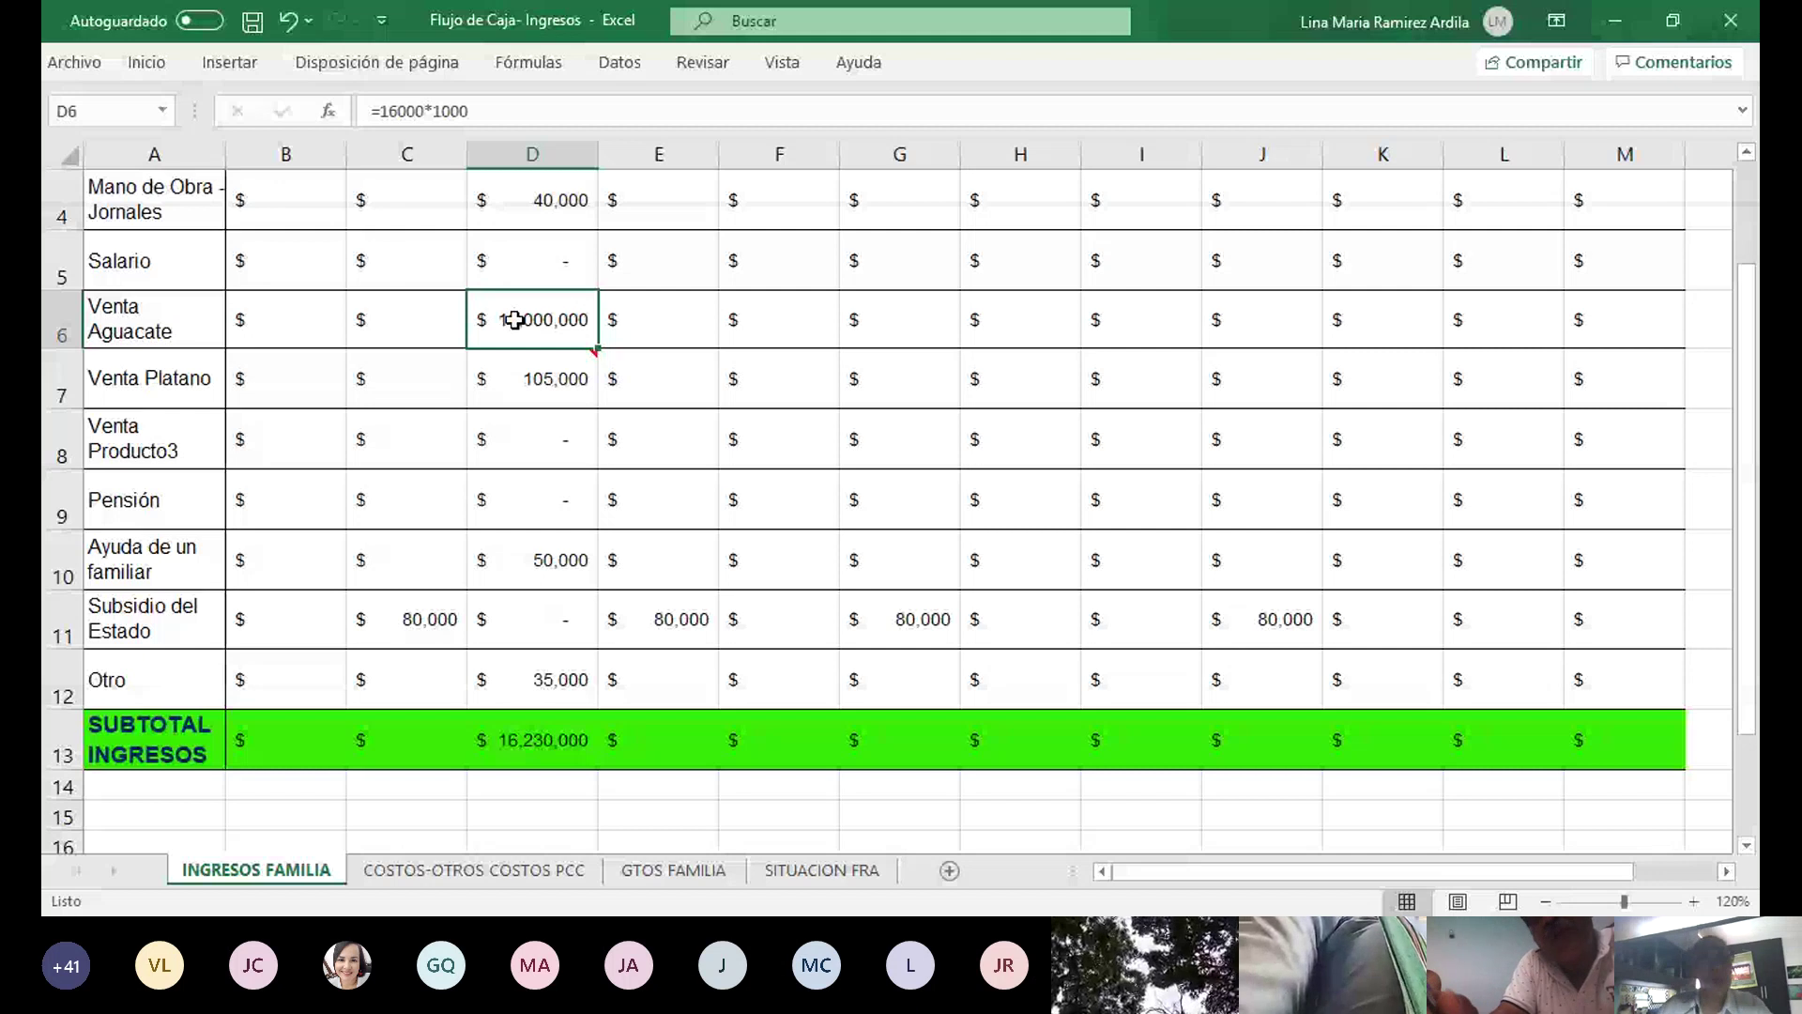
Enter =2500000 as the March CUOTAS DE CREDITOS Y GASTOS FINANCIEROS amount in cell E20 of the COSTOS-OTROS COSTOS PCC sheet
click(474, 870)
scroll(564, 657, down, 1)
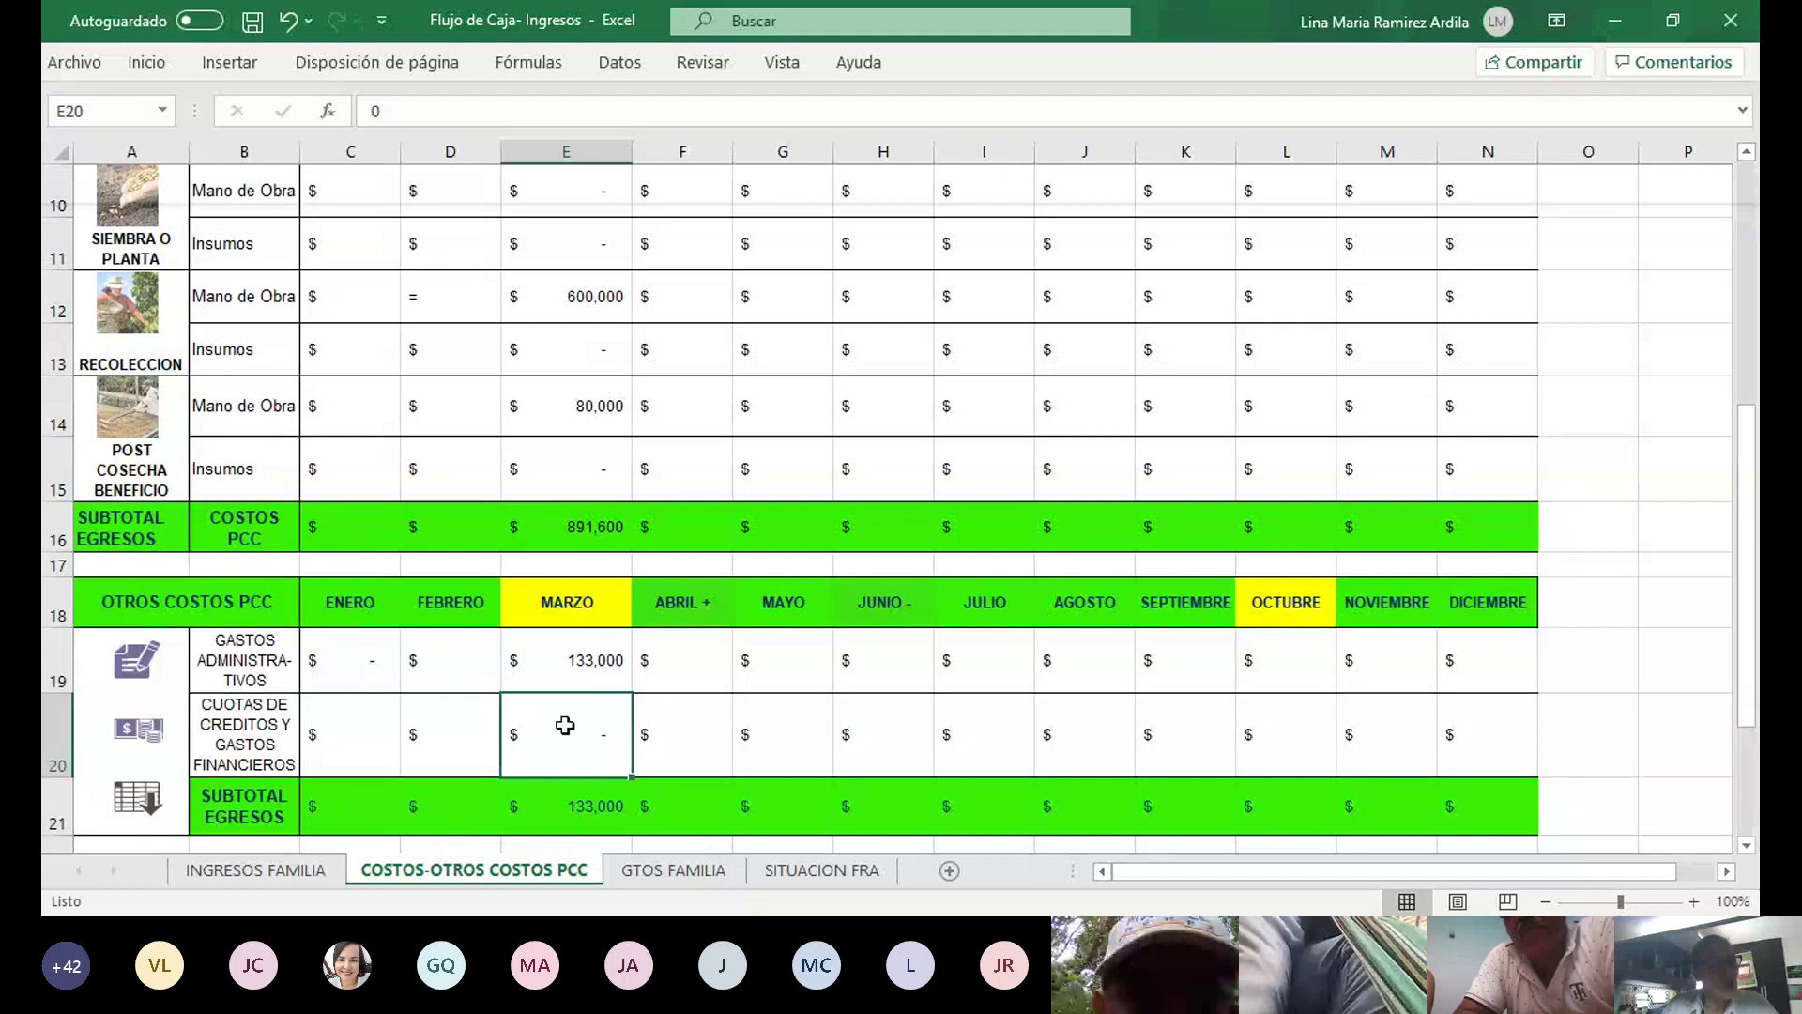
text(=25000)
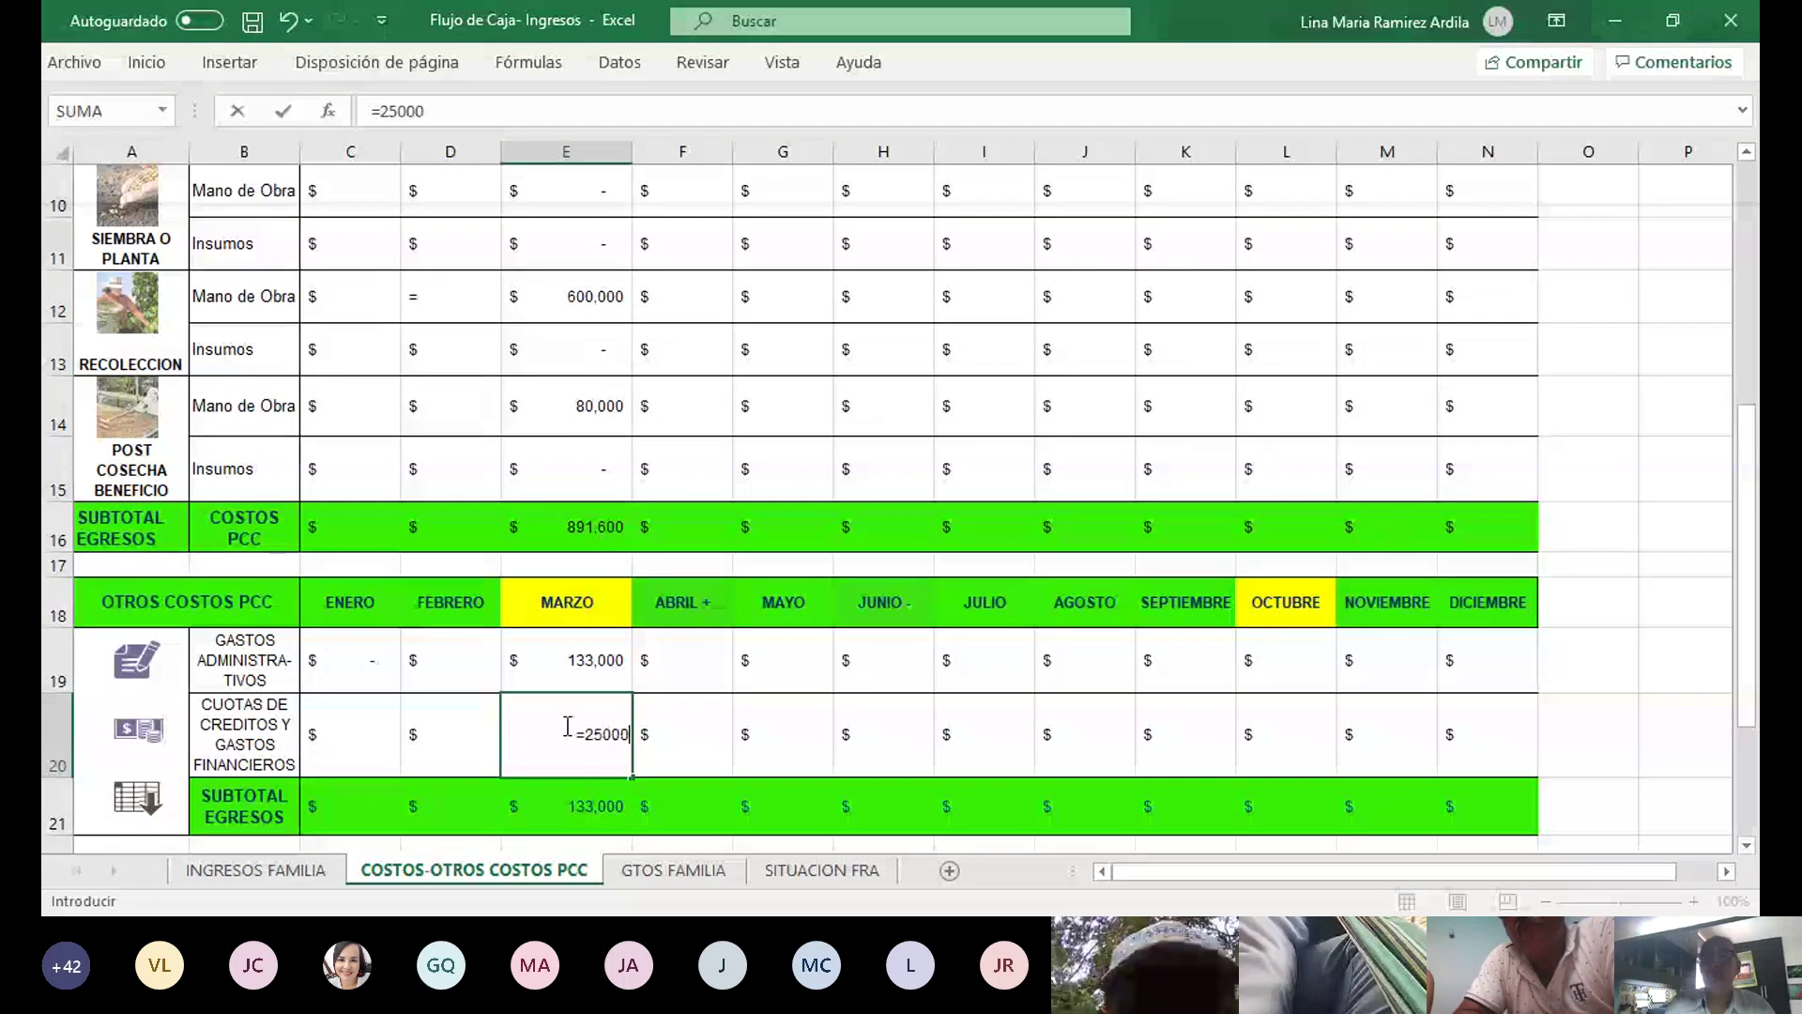
text(00)
key(Return)
click(564, 725)
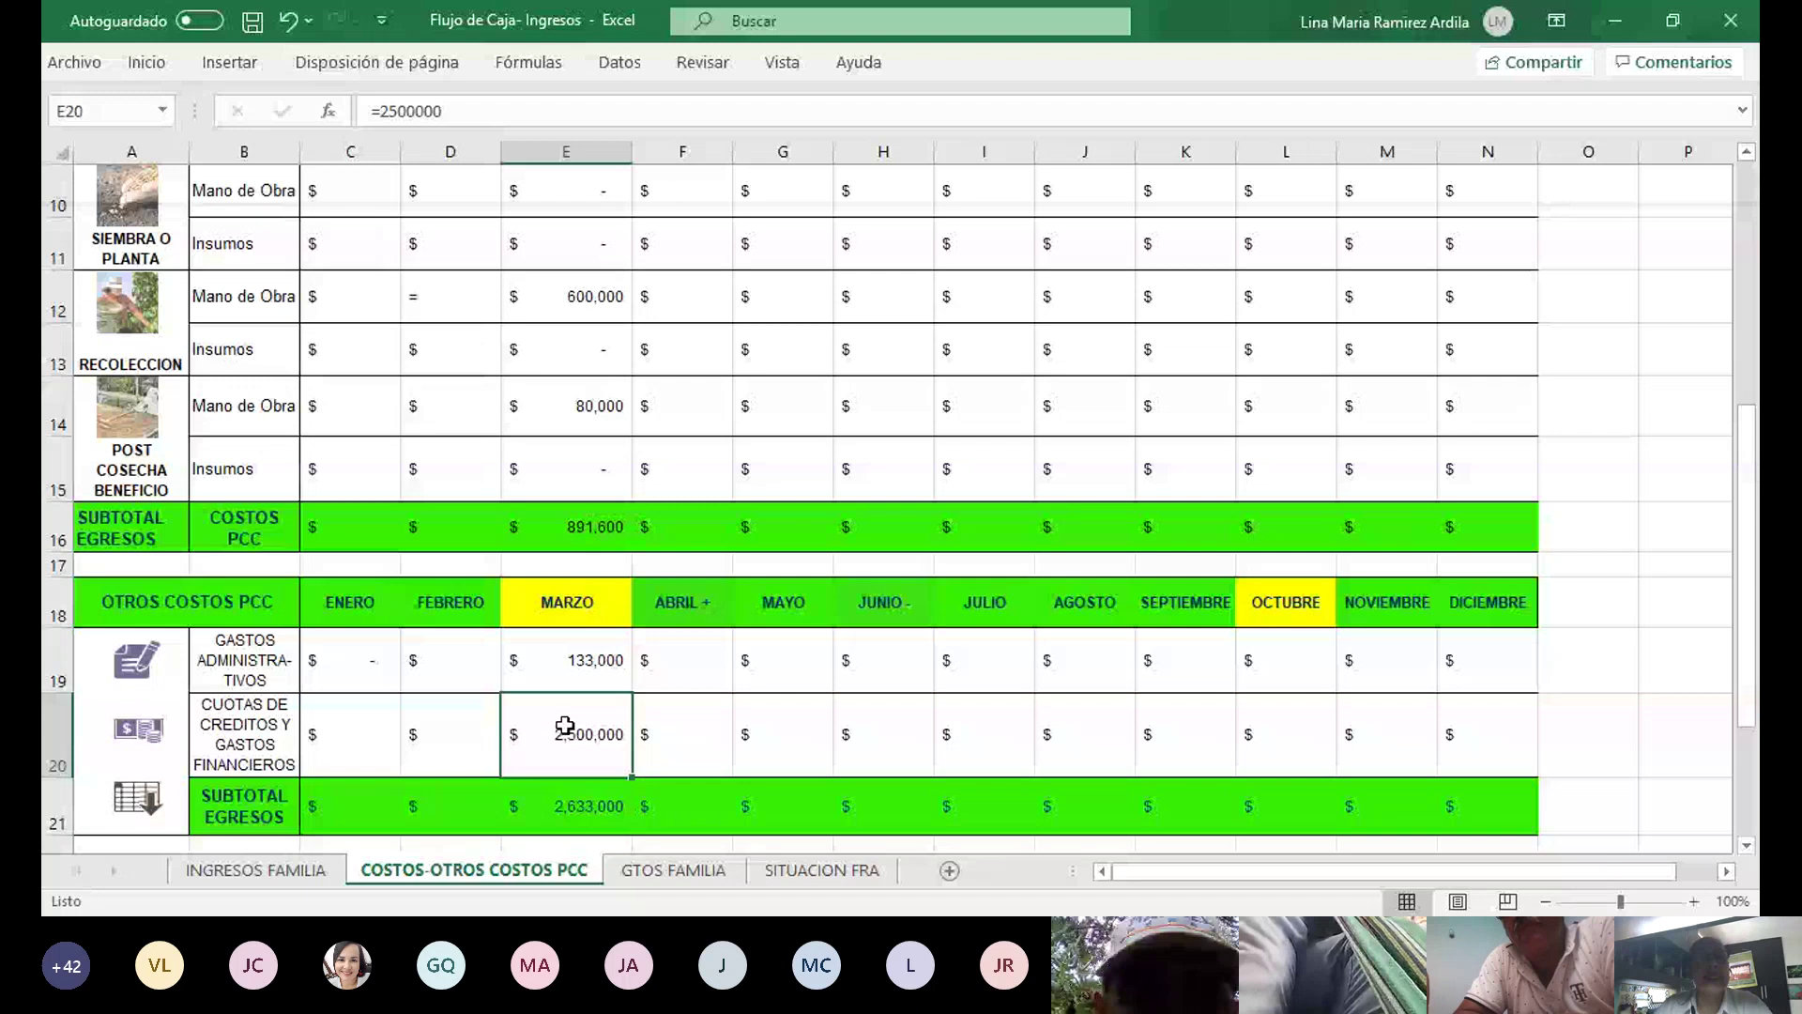
Enter =1200000 as the October CUOTAS DE CREDITOS Y GASTOS FINANCIEROS amount in cell L20
key(Right)
key(Right)
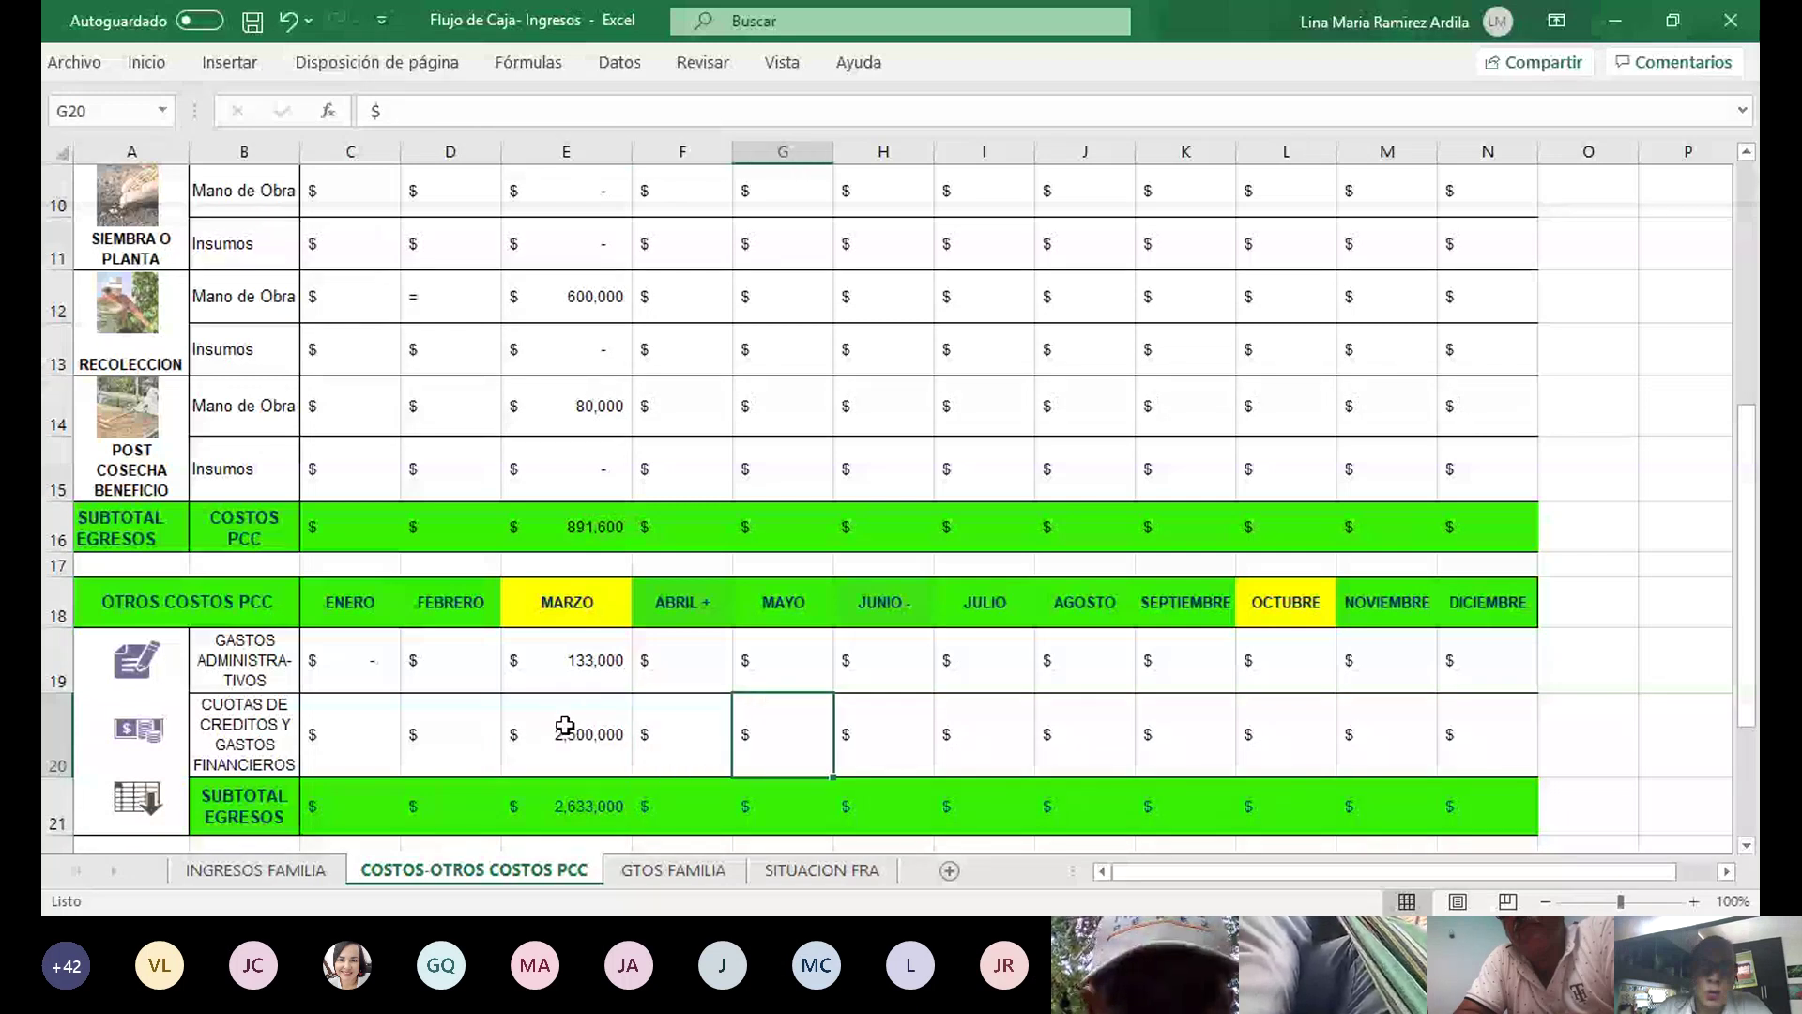
key(Right)
key(Right)
key(Right)
key(Right)
key(Right)
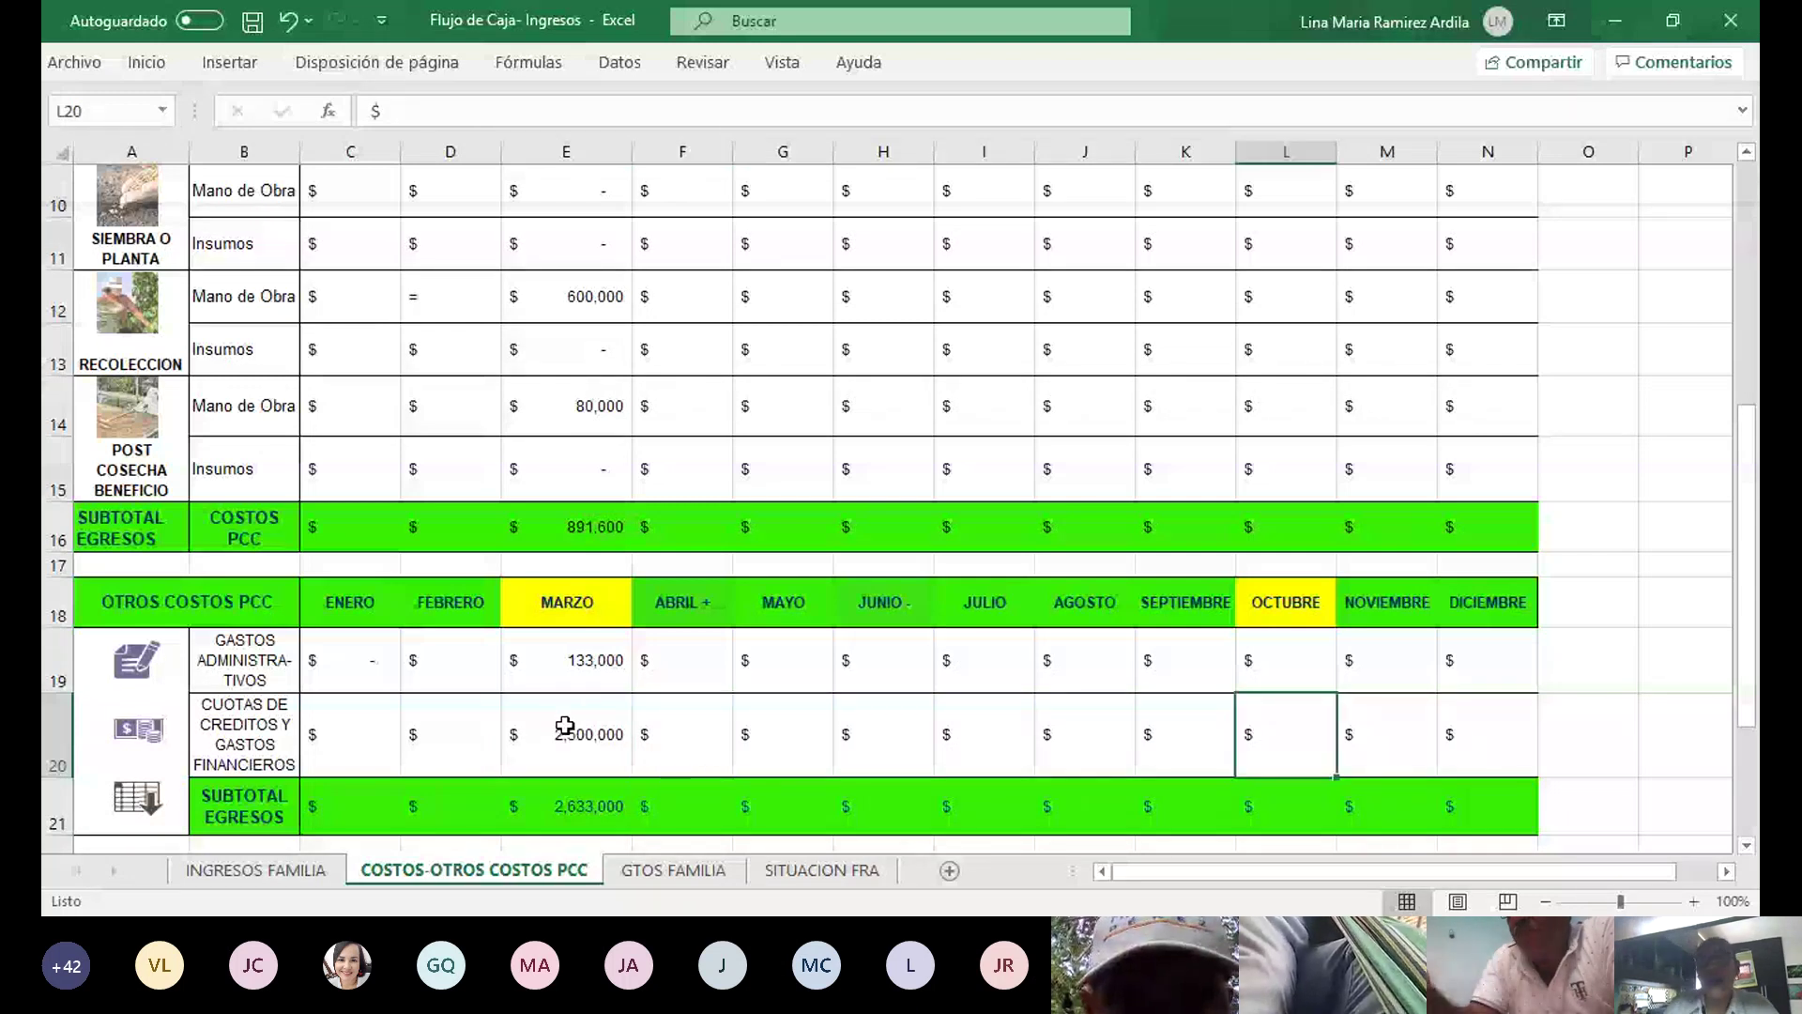
text(=)
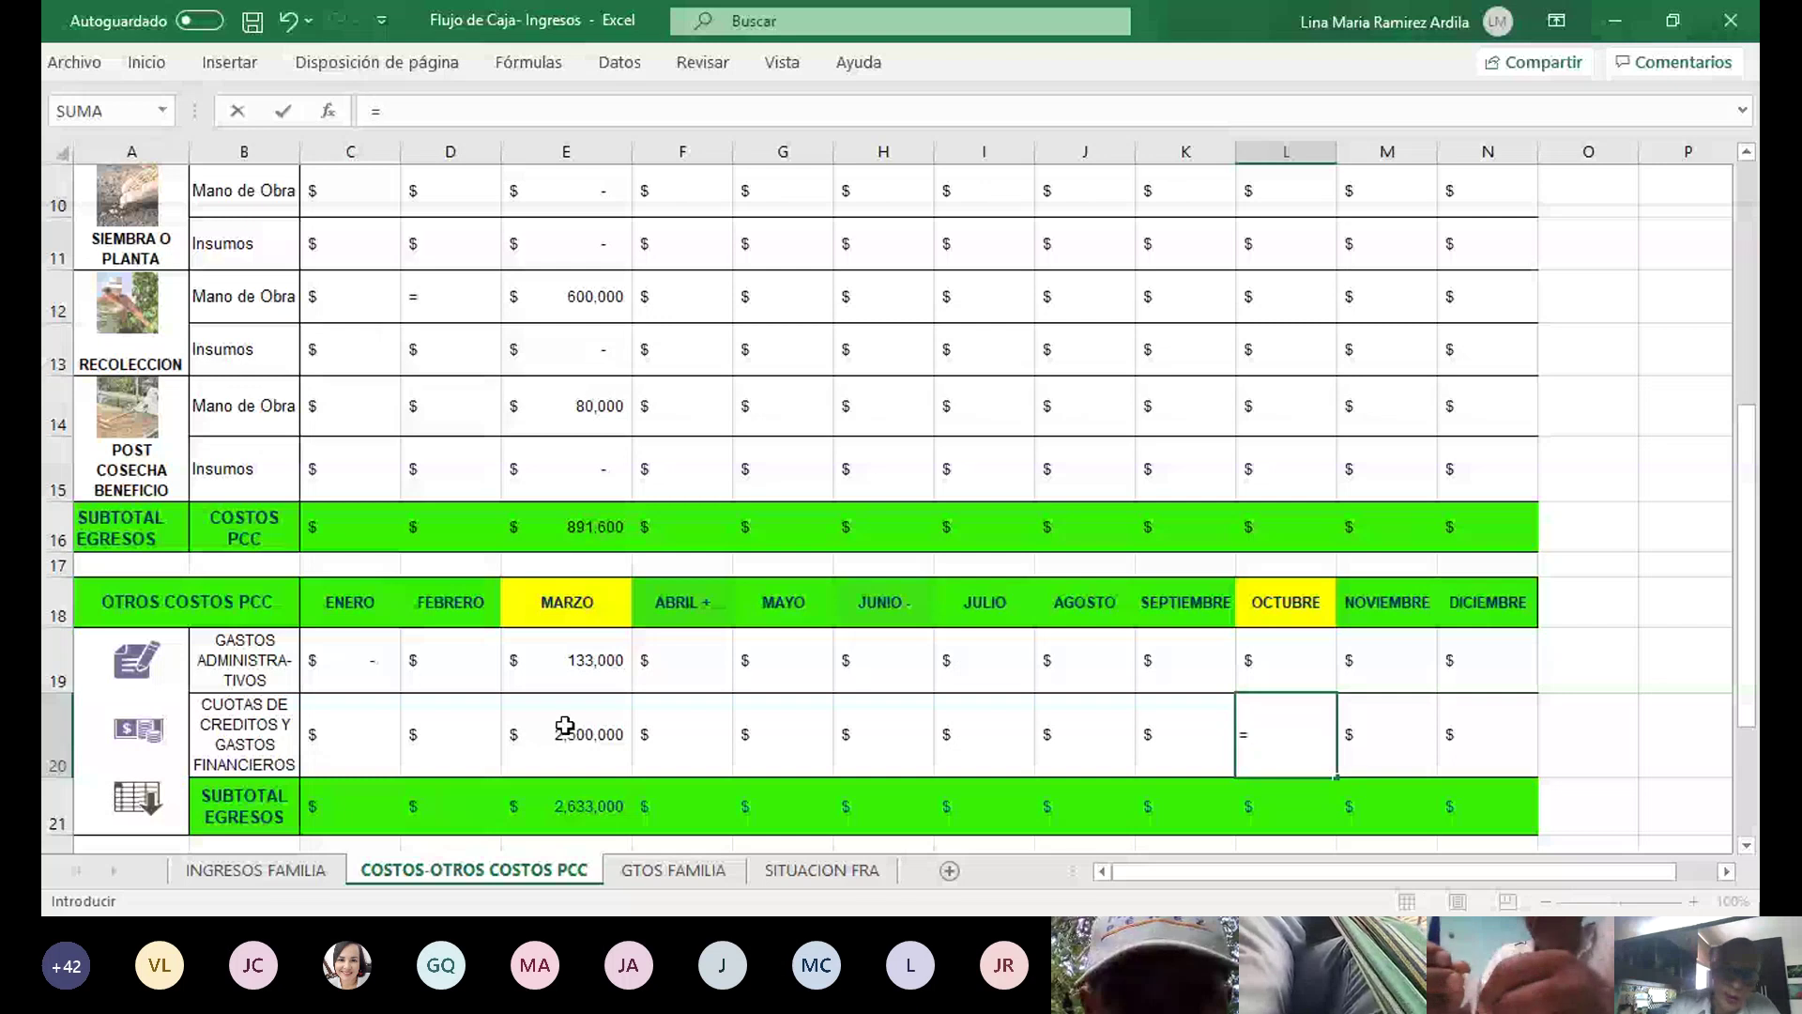
text(12)
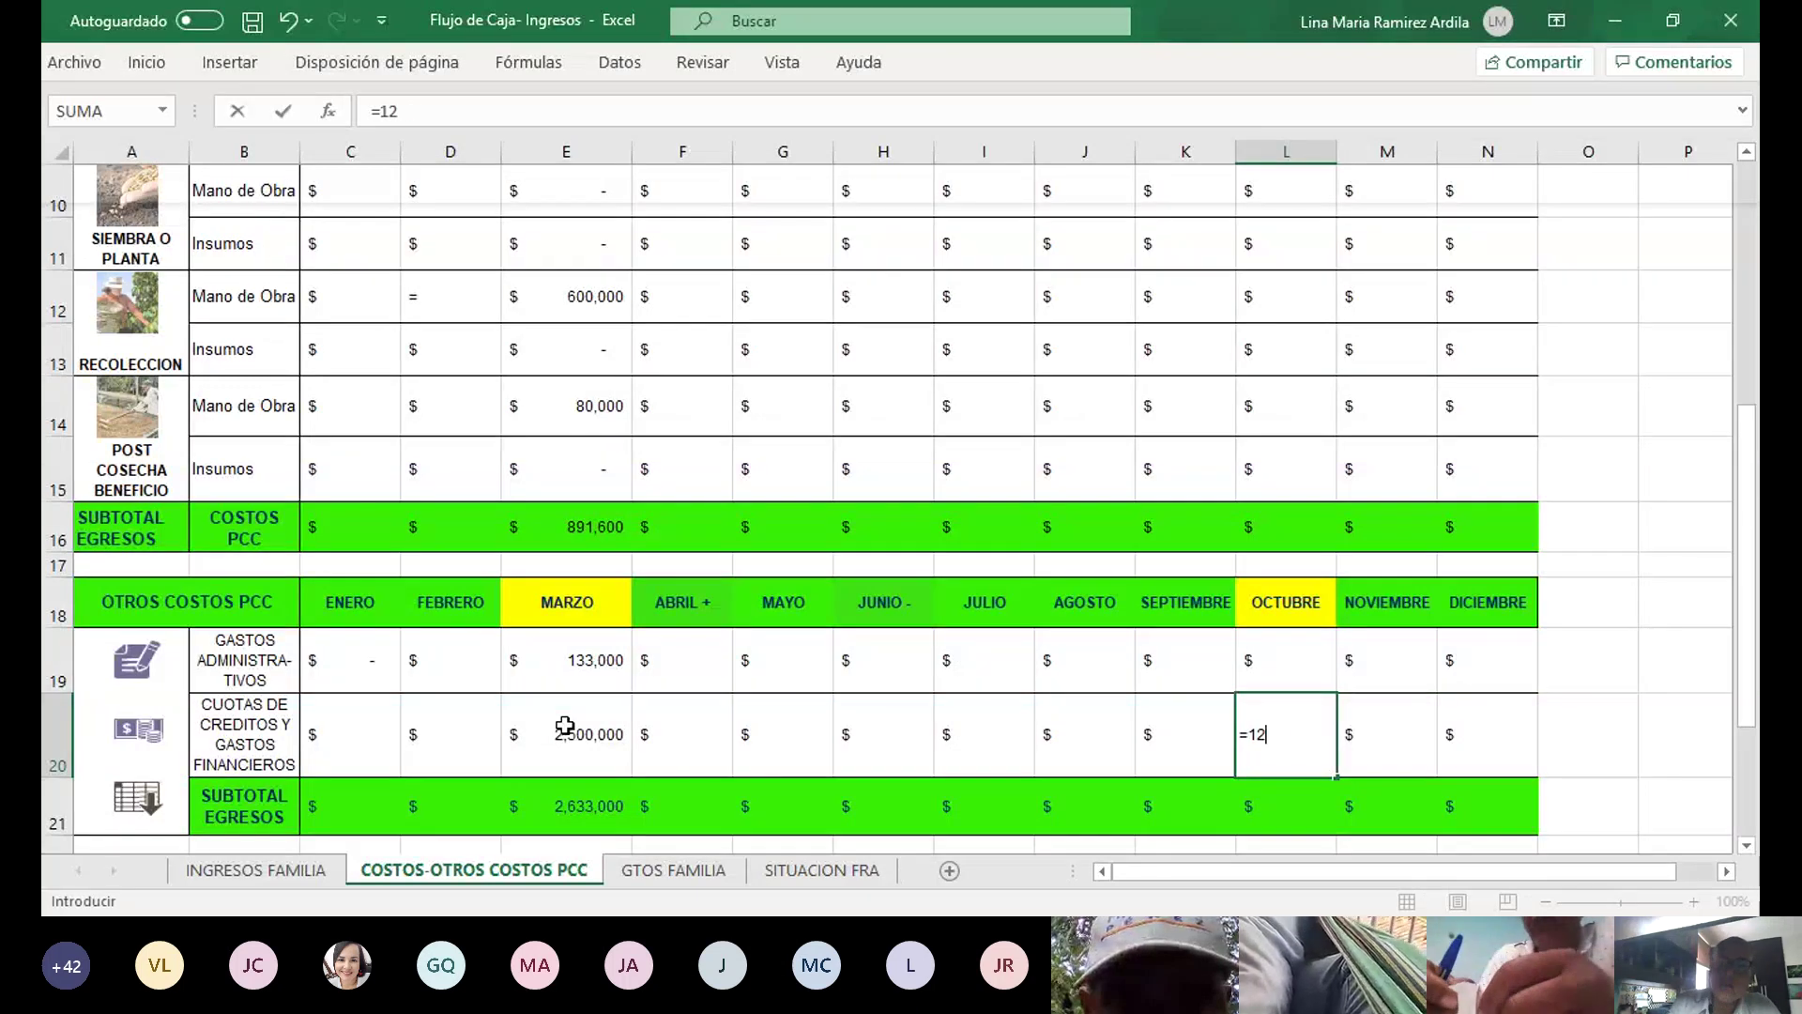
text(00000)
key(Return)
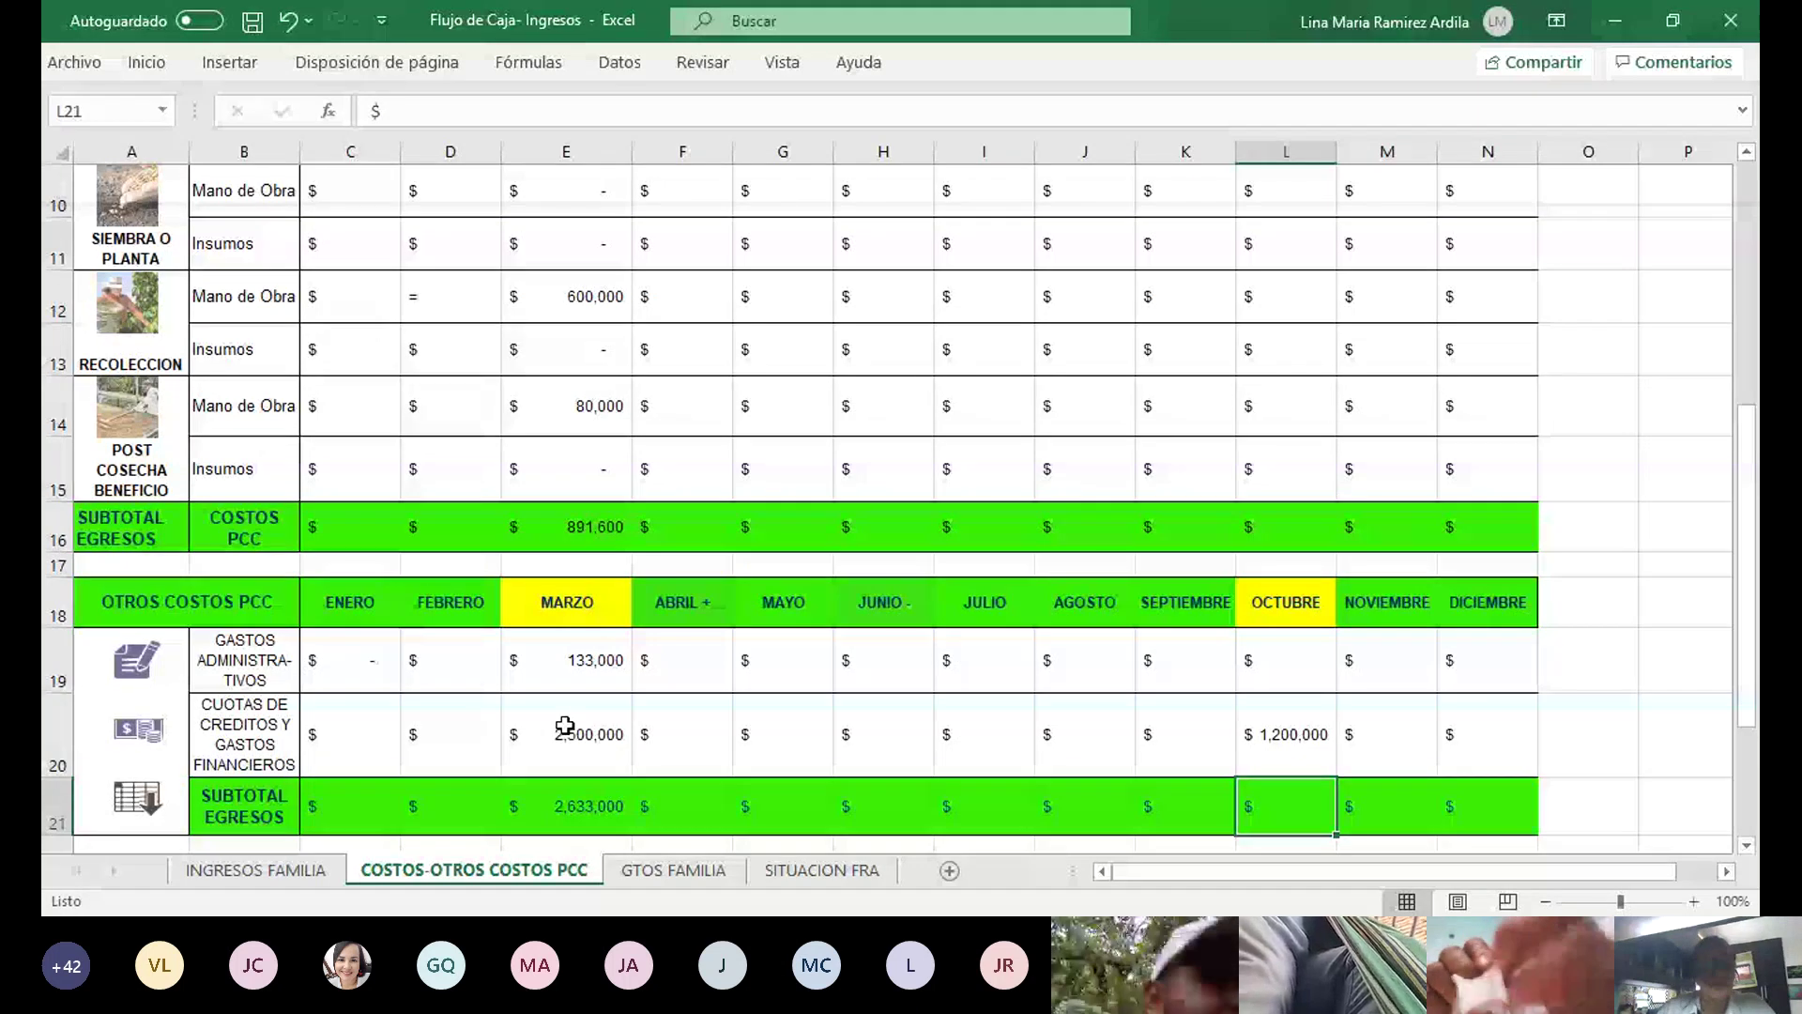
Set the October CUOTAS DE CREDITOS Y GASTOS FINANCIEROS amount in cell L20 to 0 and save the workbook
key(Up)
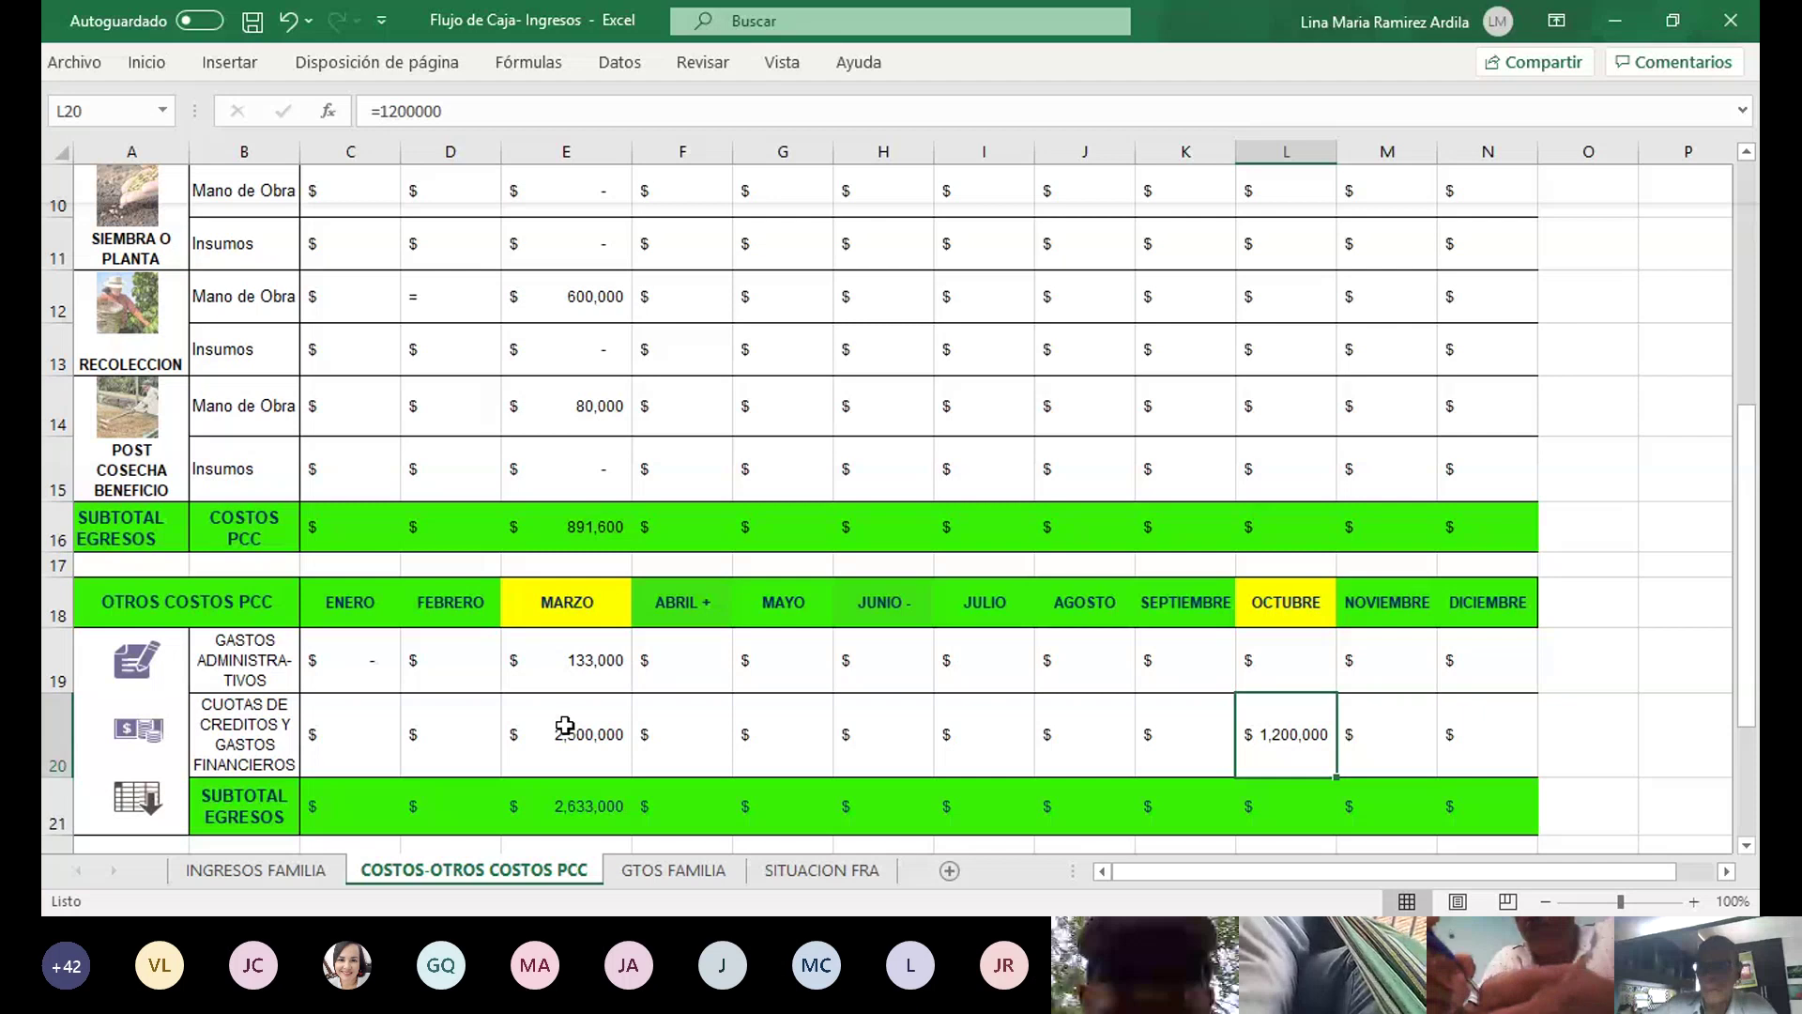
key(Delete)
key(Down)
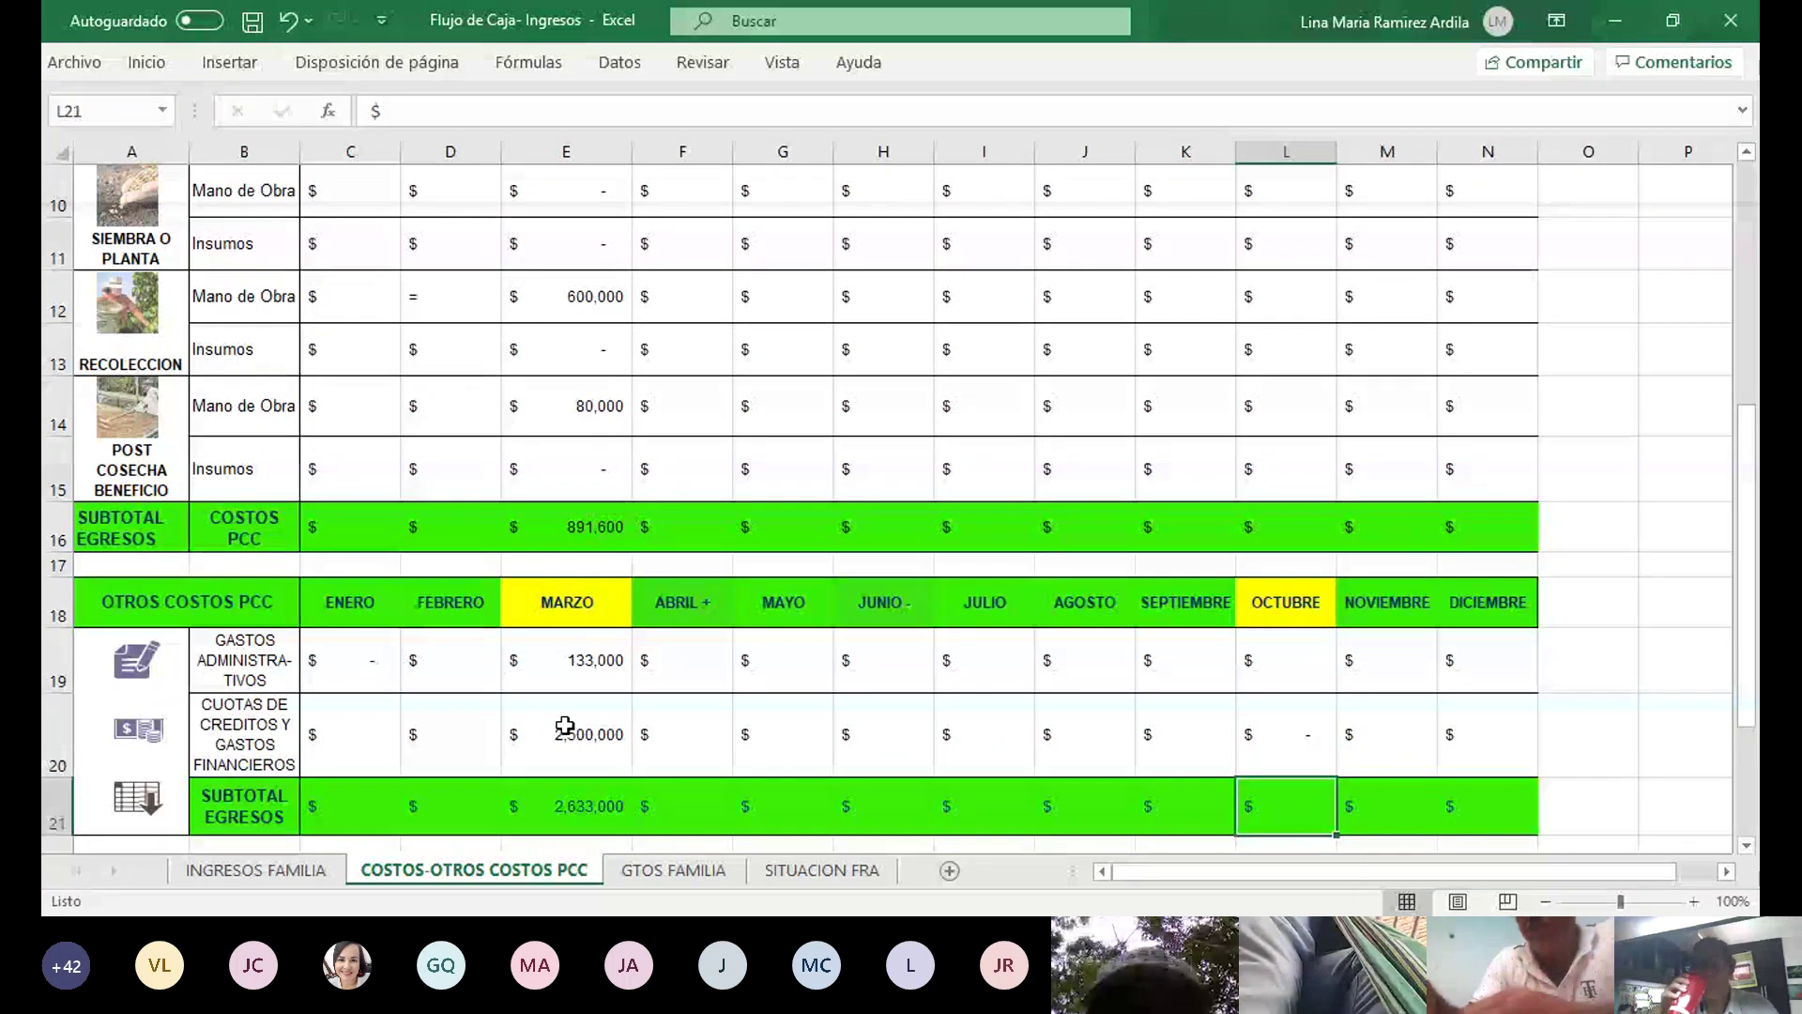
key(Up)
click(566, 726)
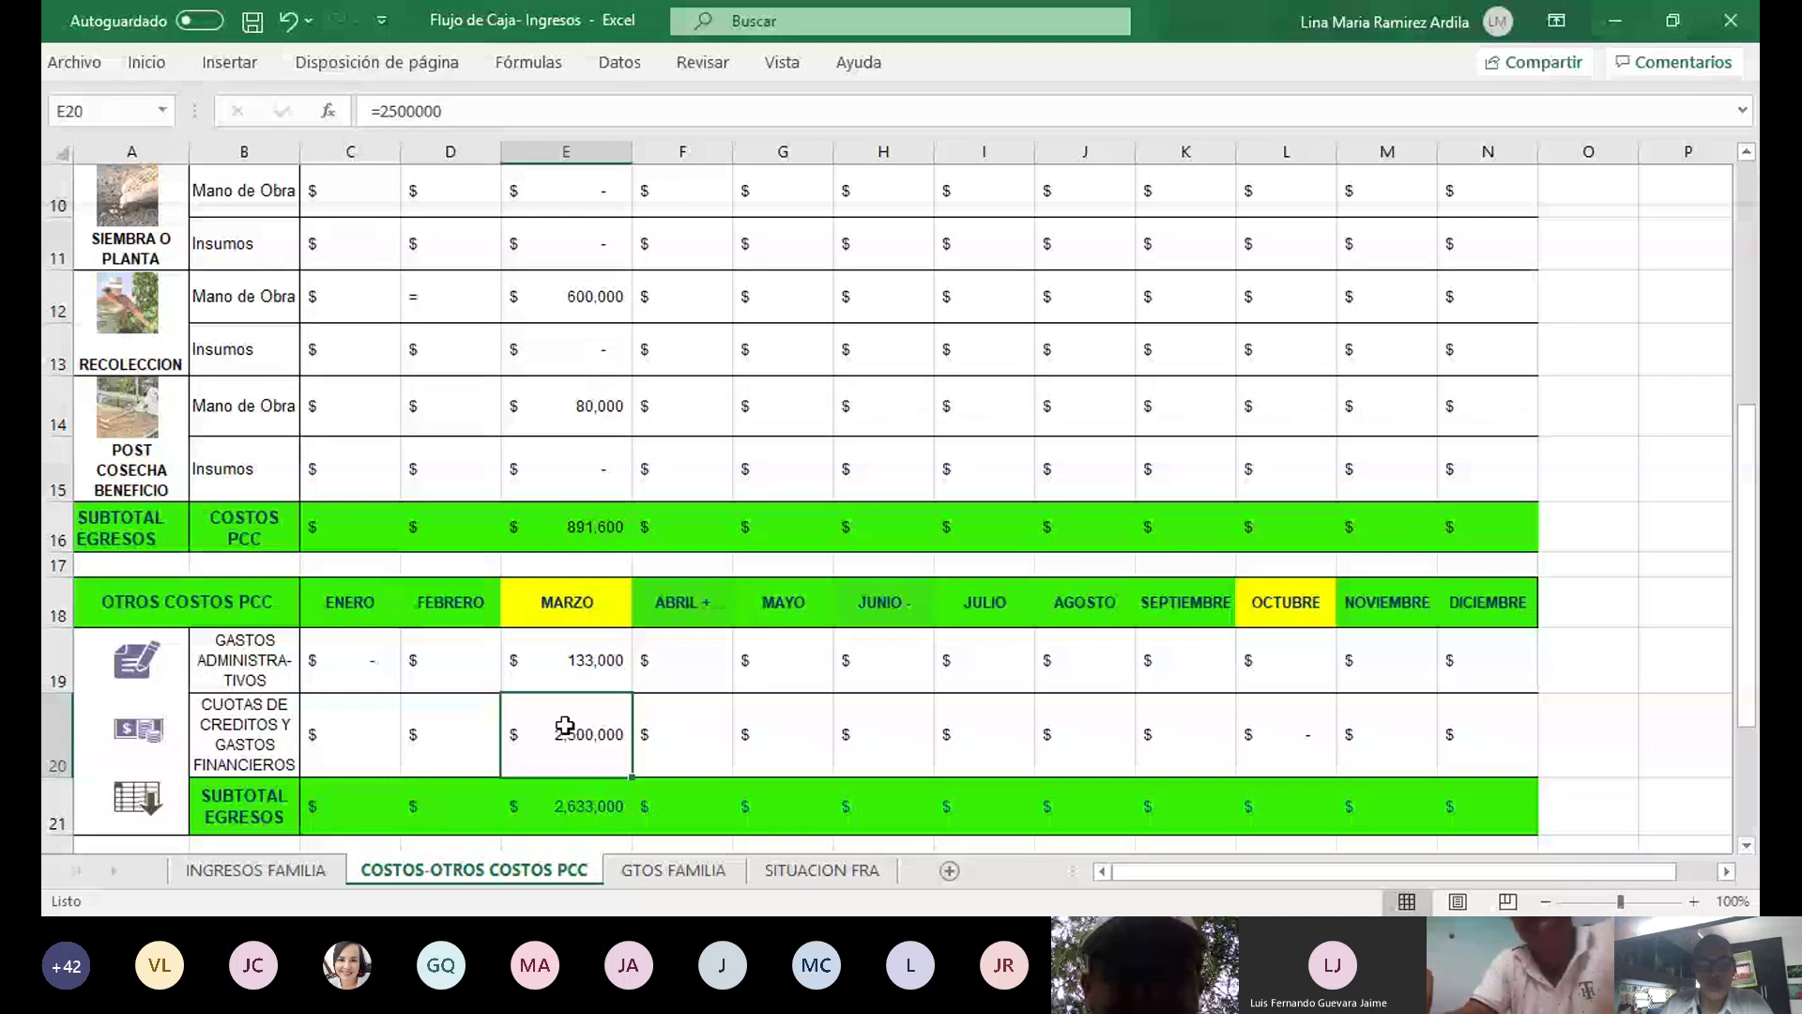
click(249, 24)
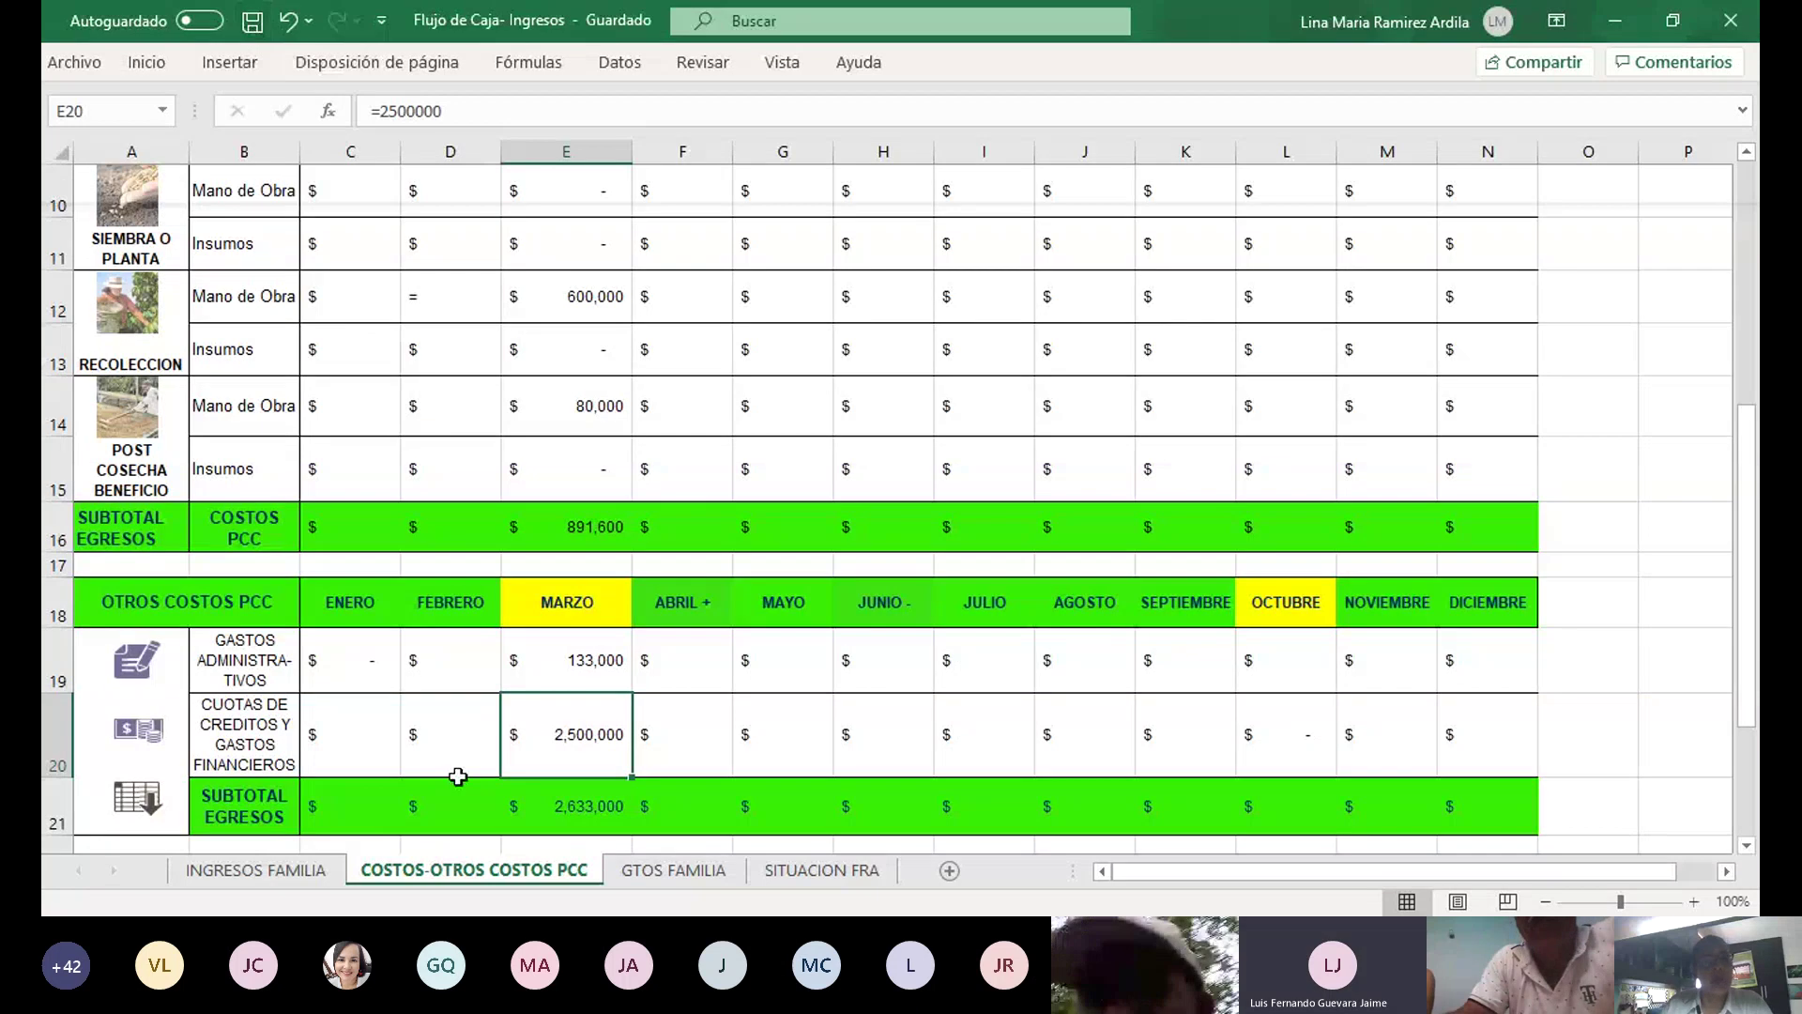
Review the monthly Subsidio del Estado entries in row 11 of the INGRESOS FAMILIA sheet
click(668, 866)
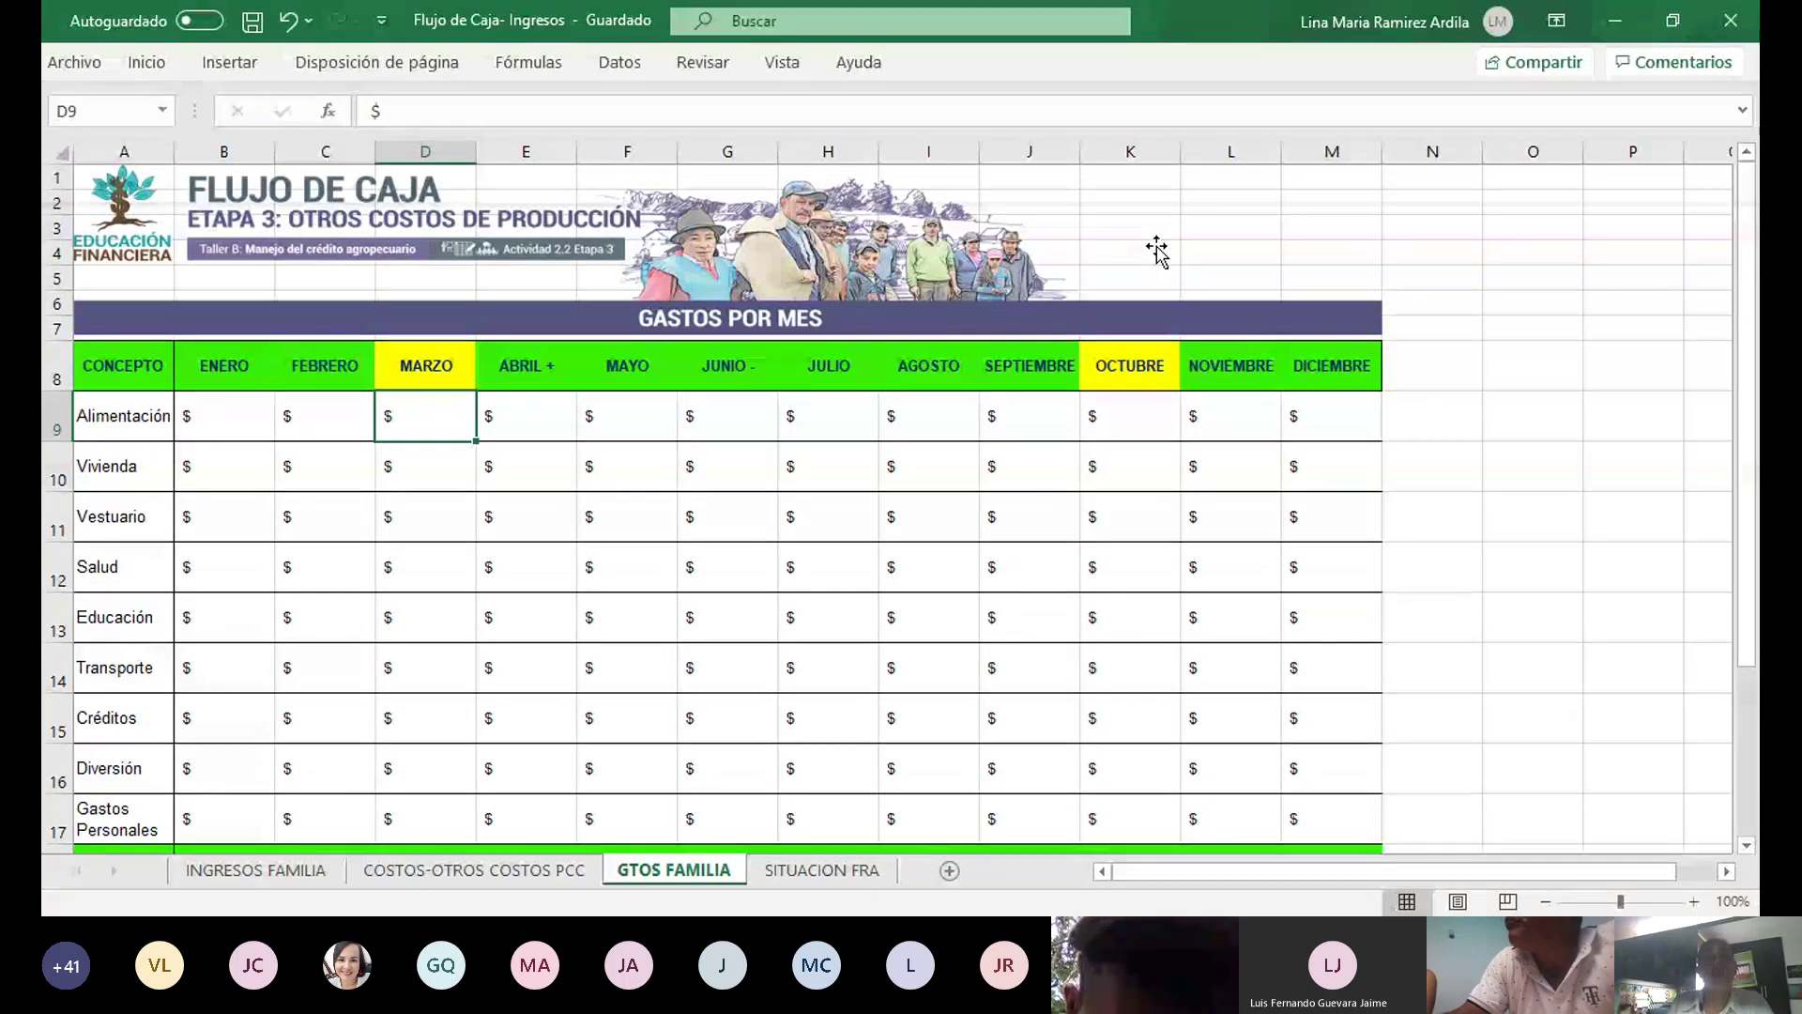
click(291, 870)
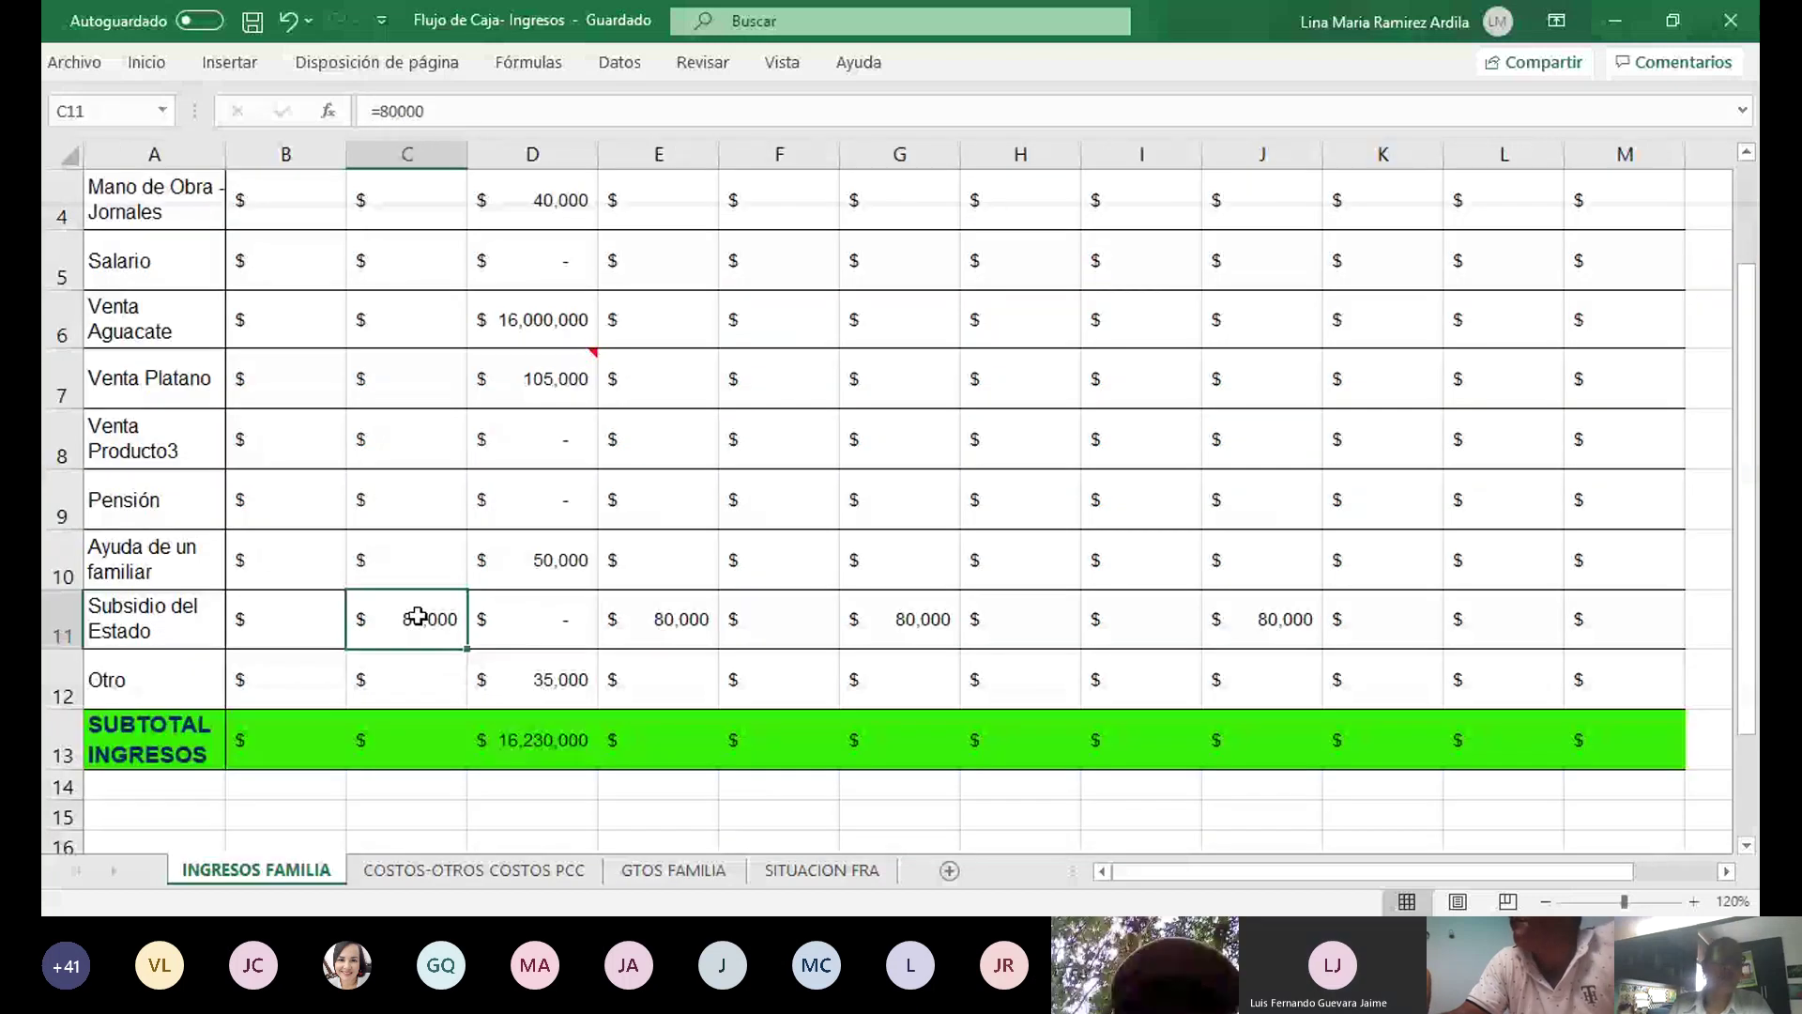
click(686, 619)
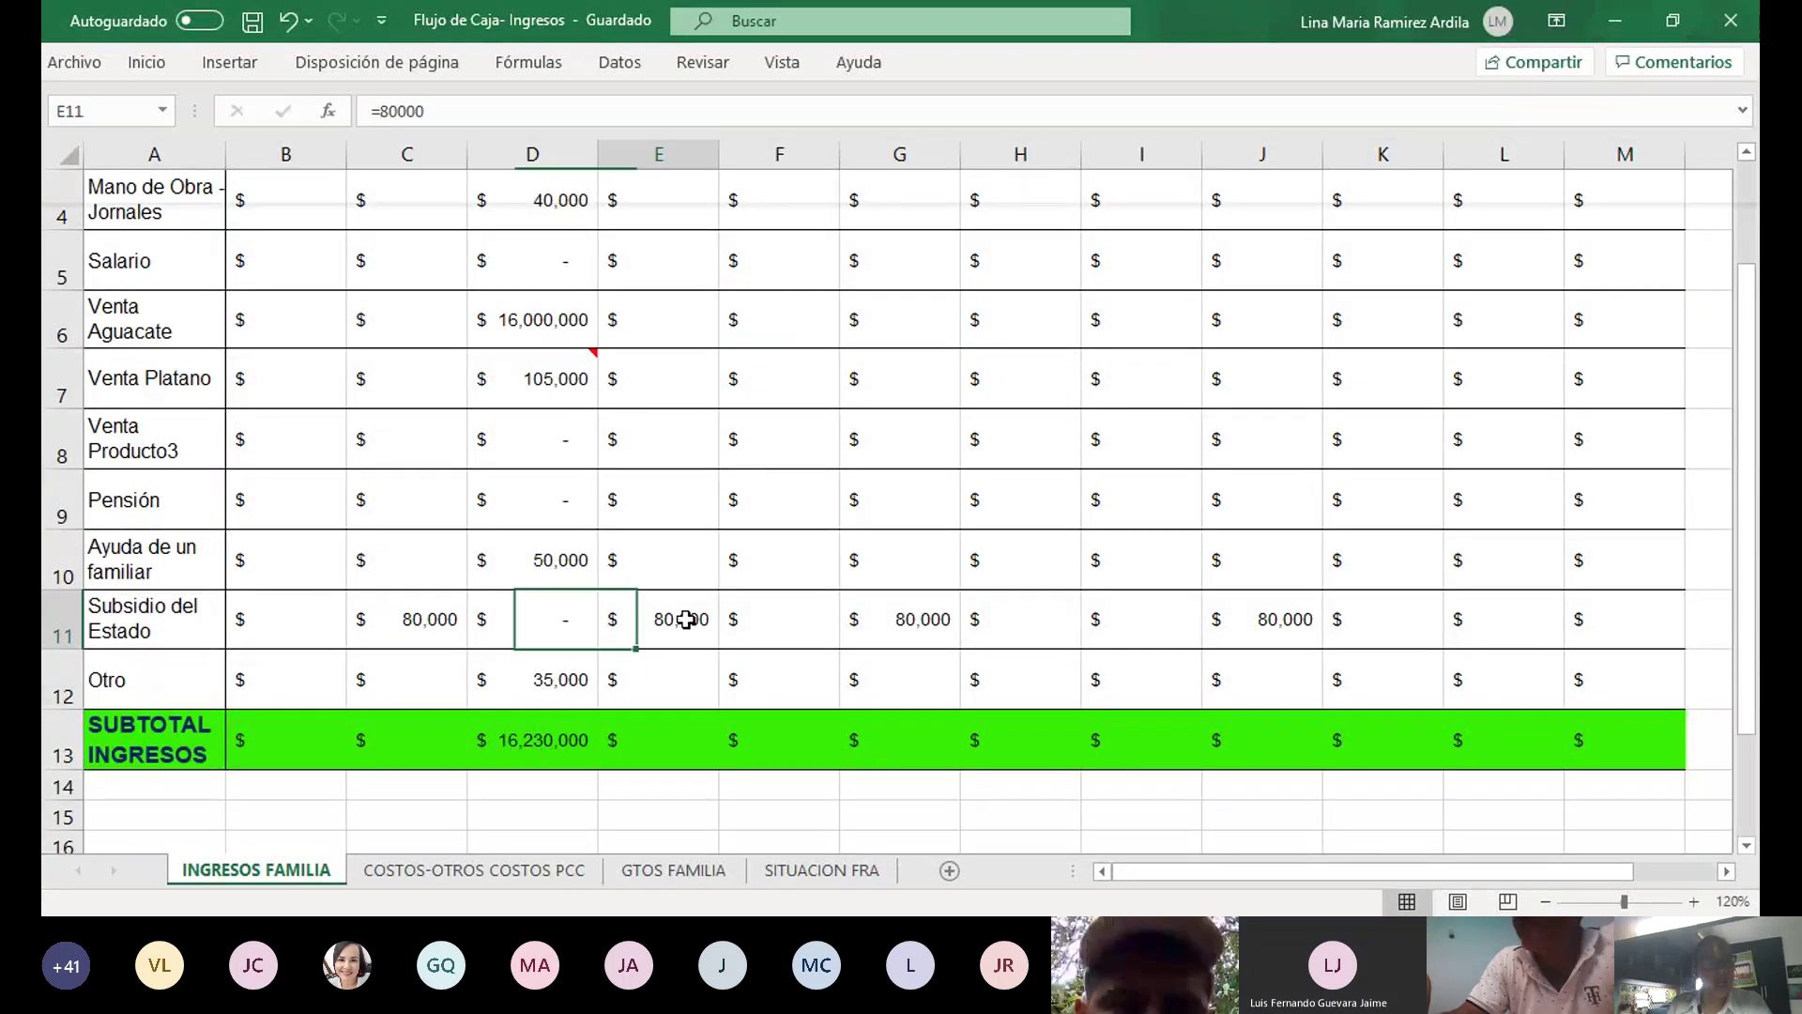
click(915, 619)
click(1224, 629)
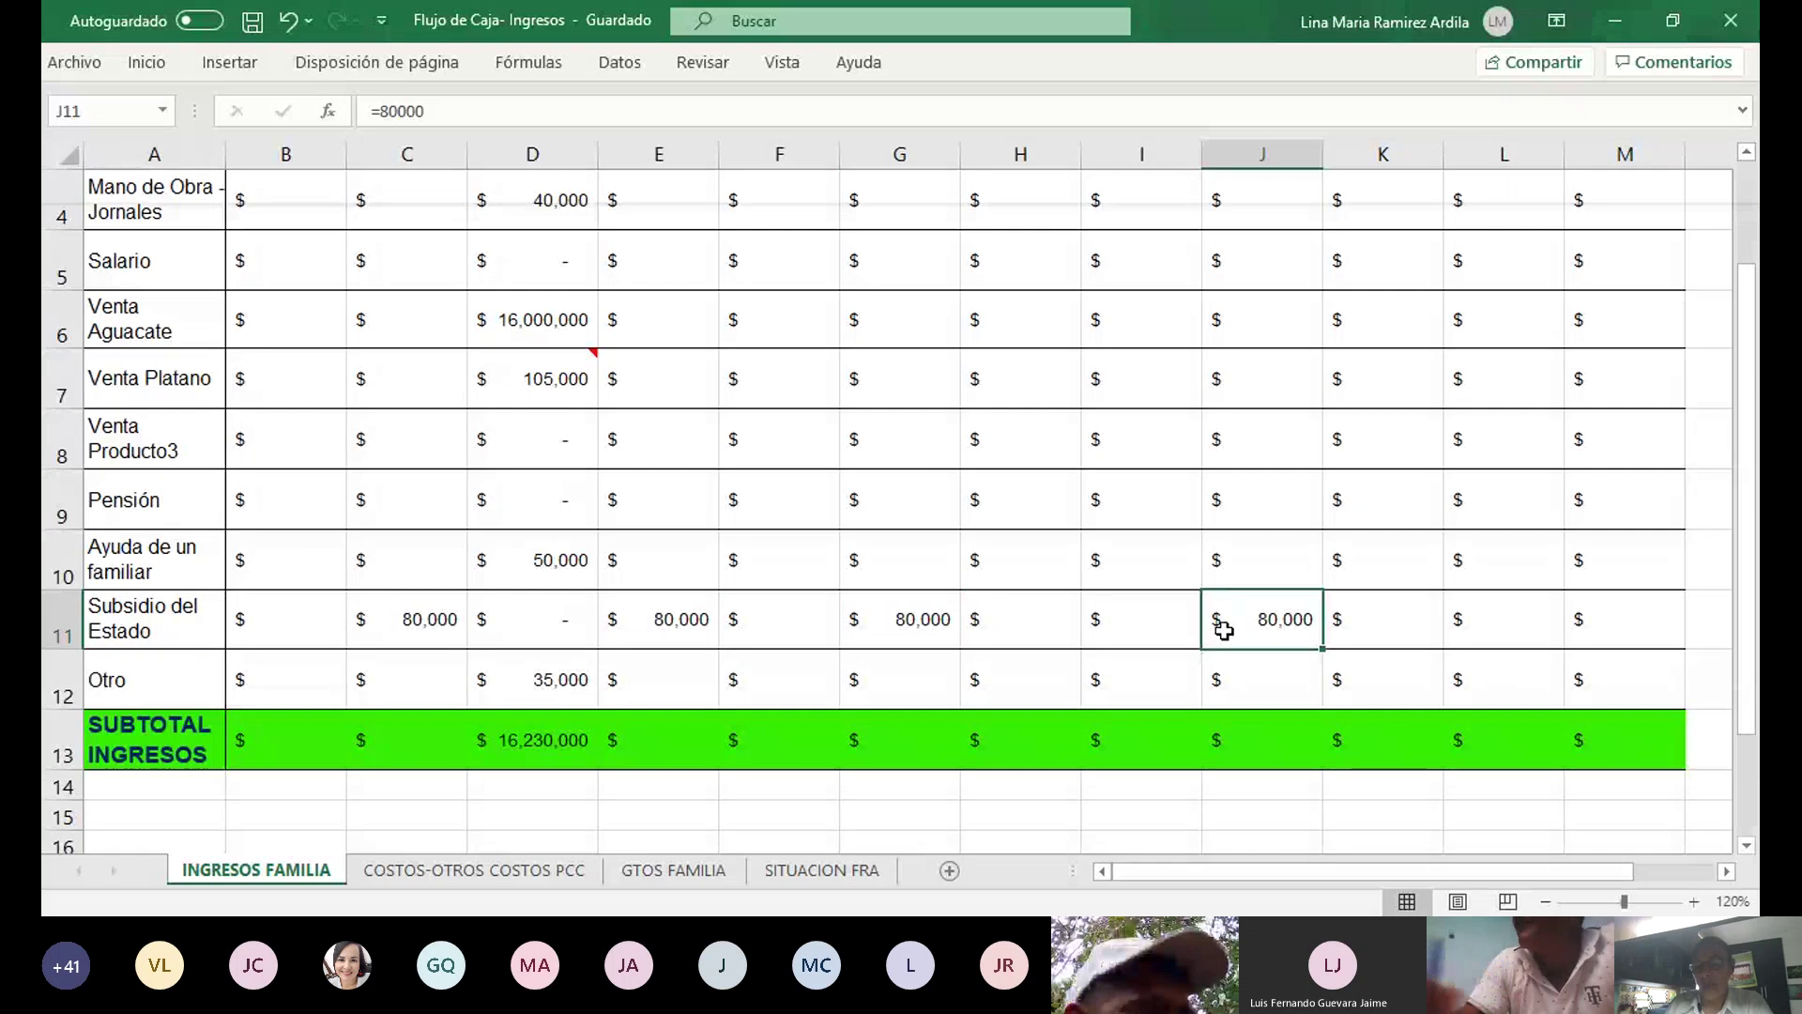
Enter =400000 as the March Alimentación expense in cell D9 of the GTOS FAMILIA sheet
click(674, 873)
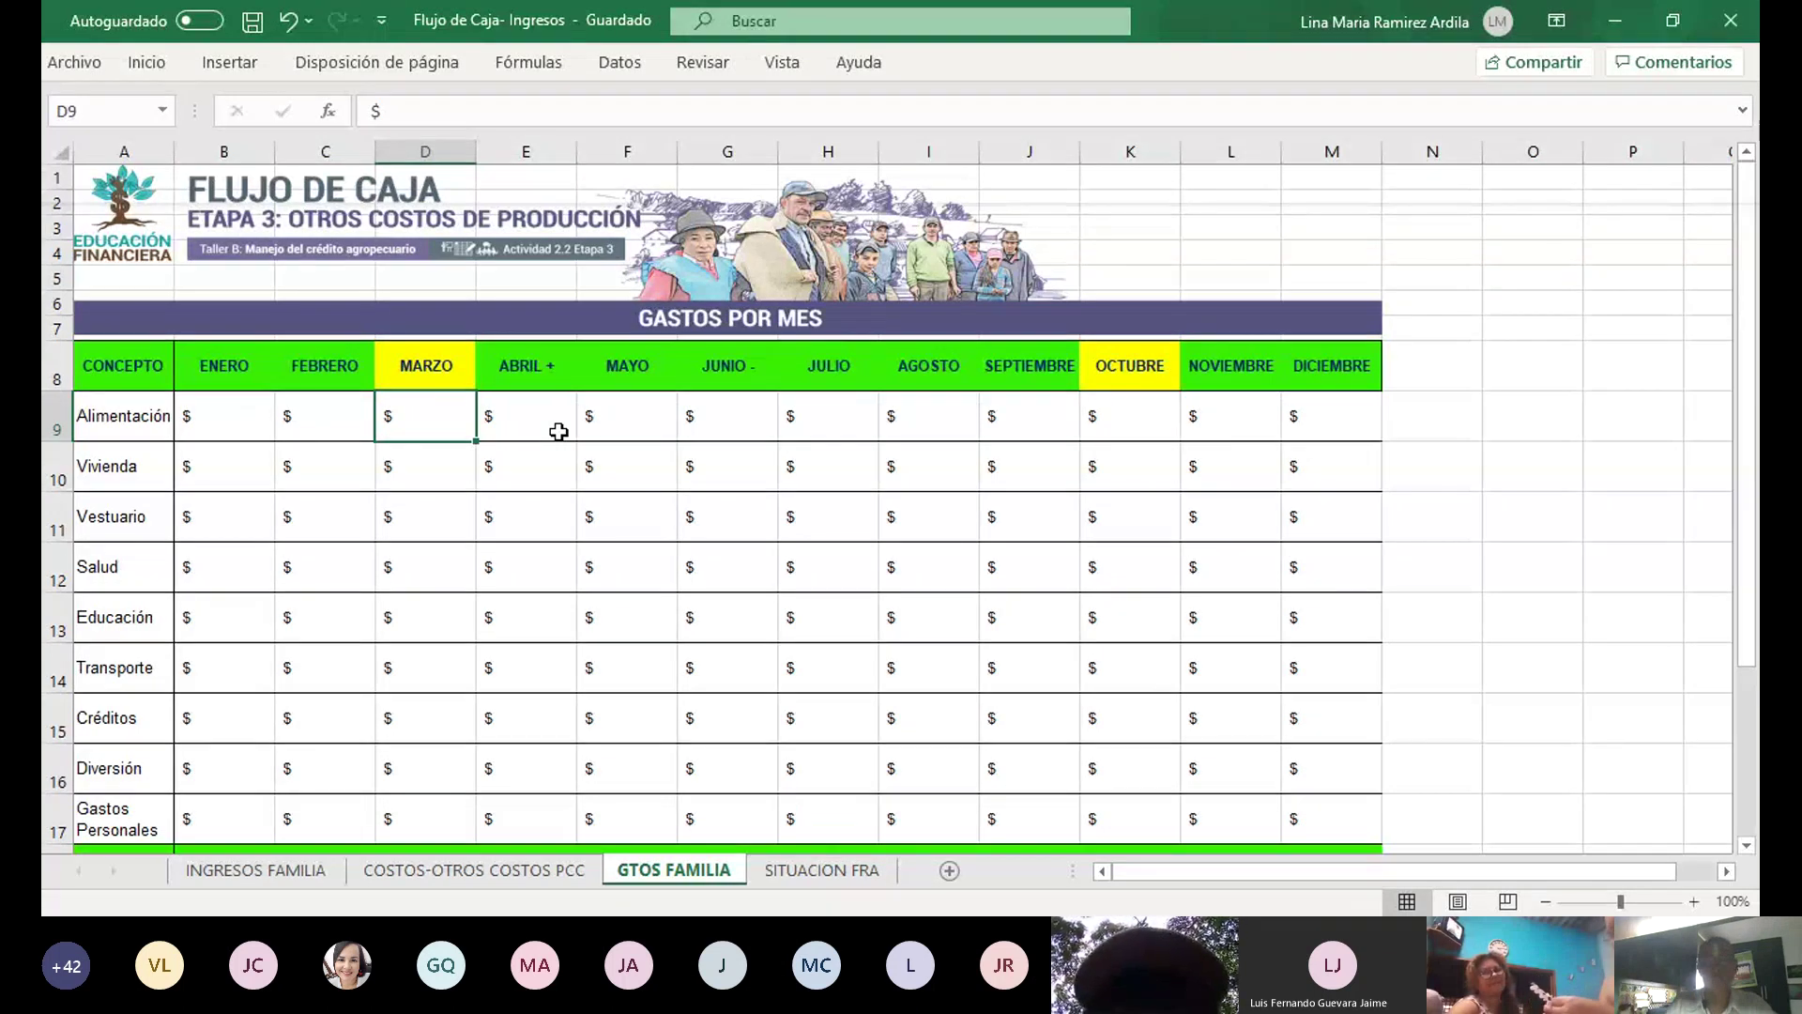
text(=)
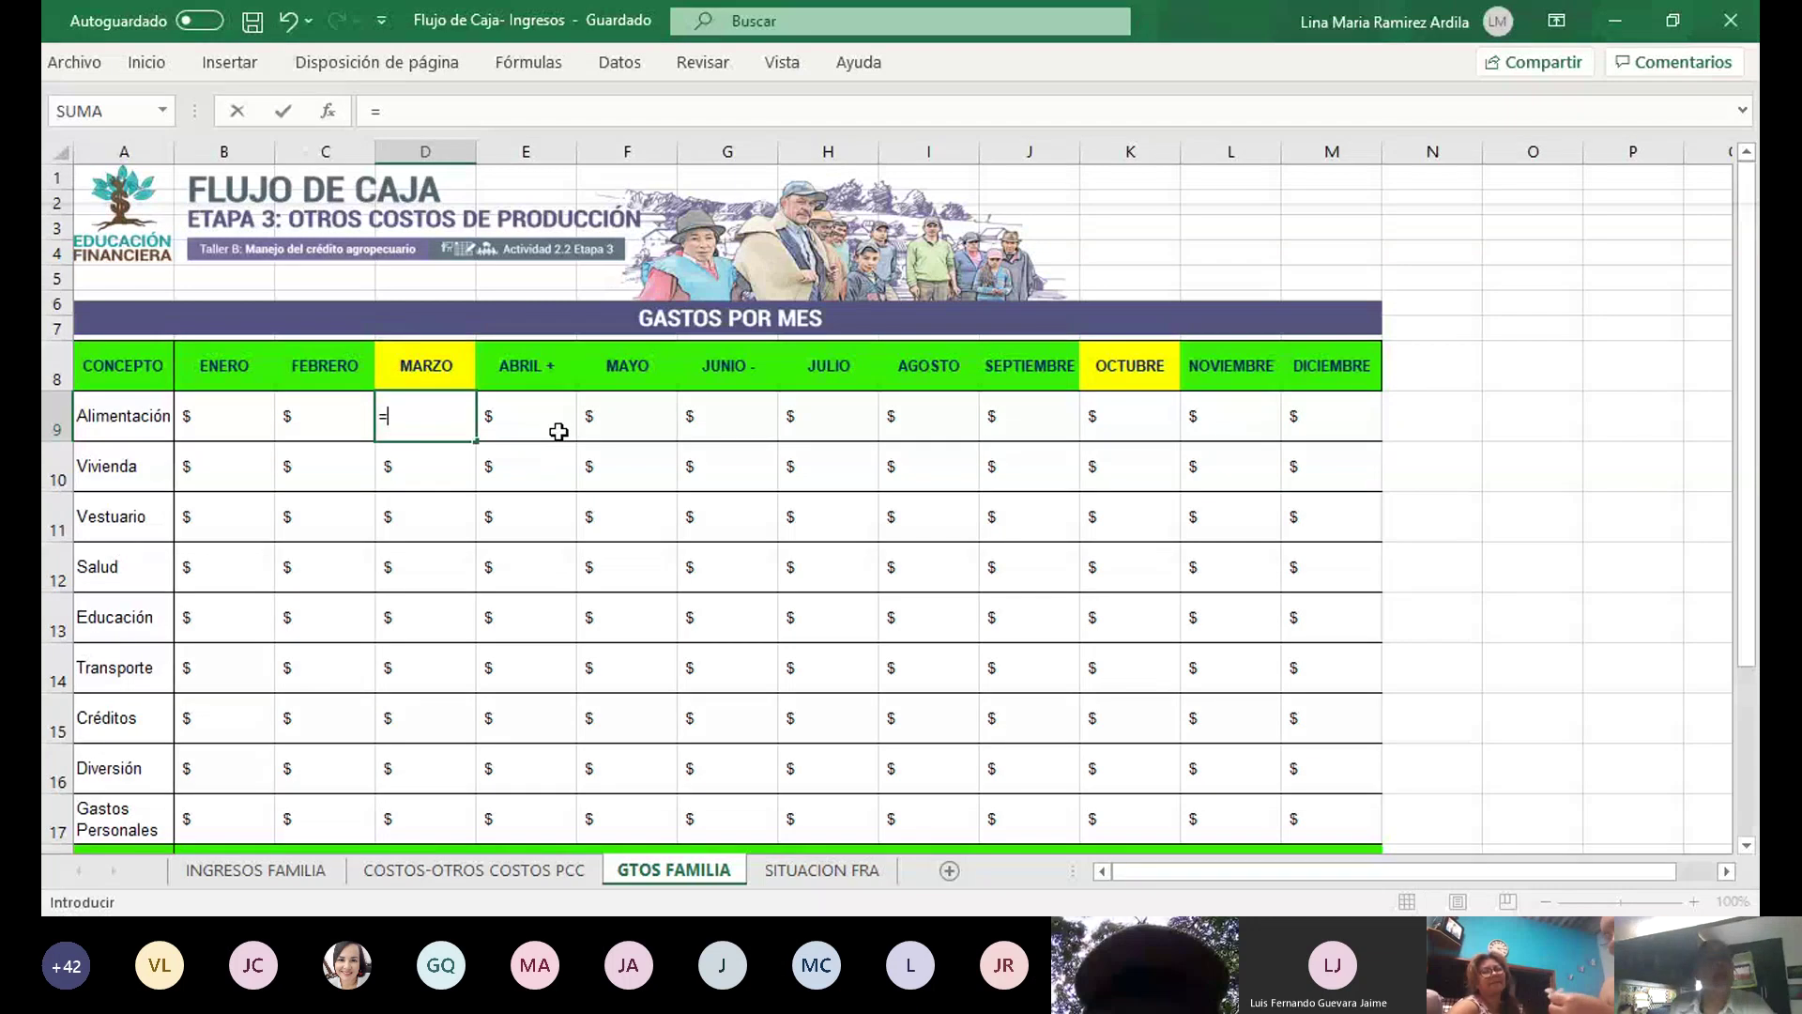
text(40)
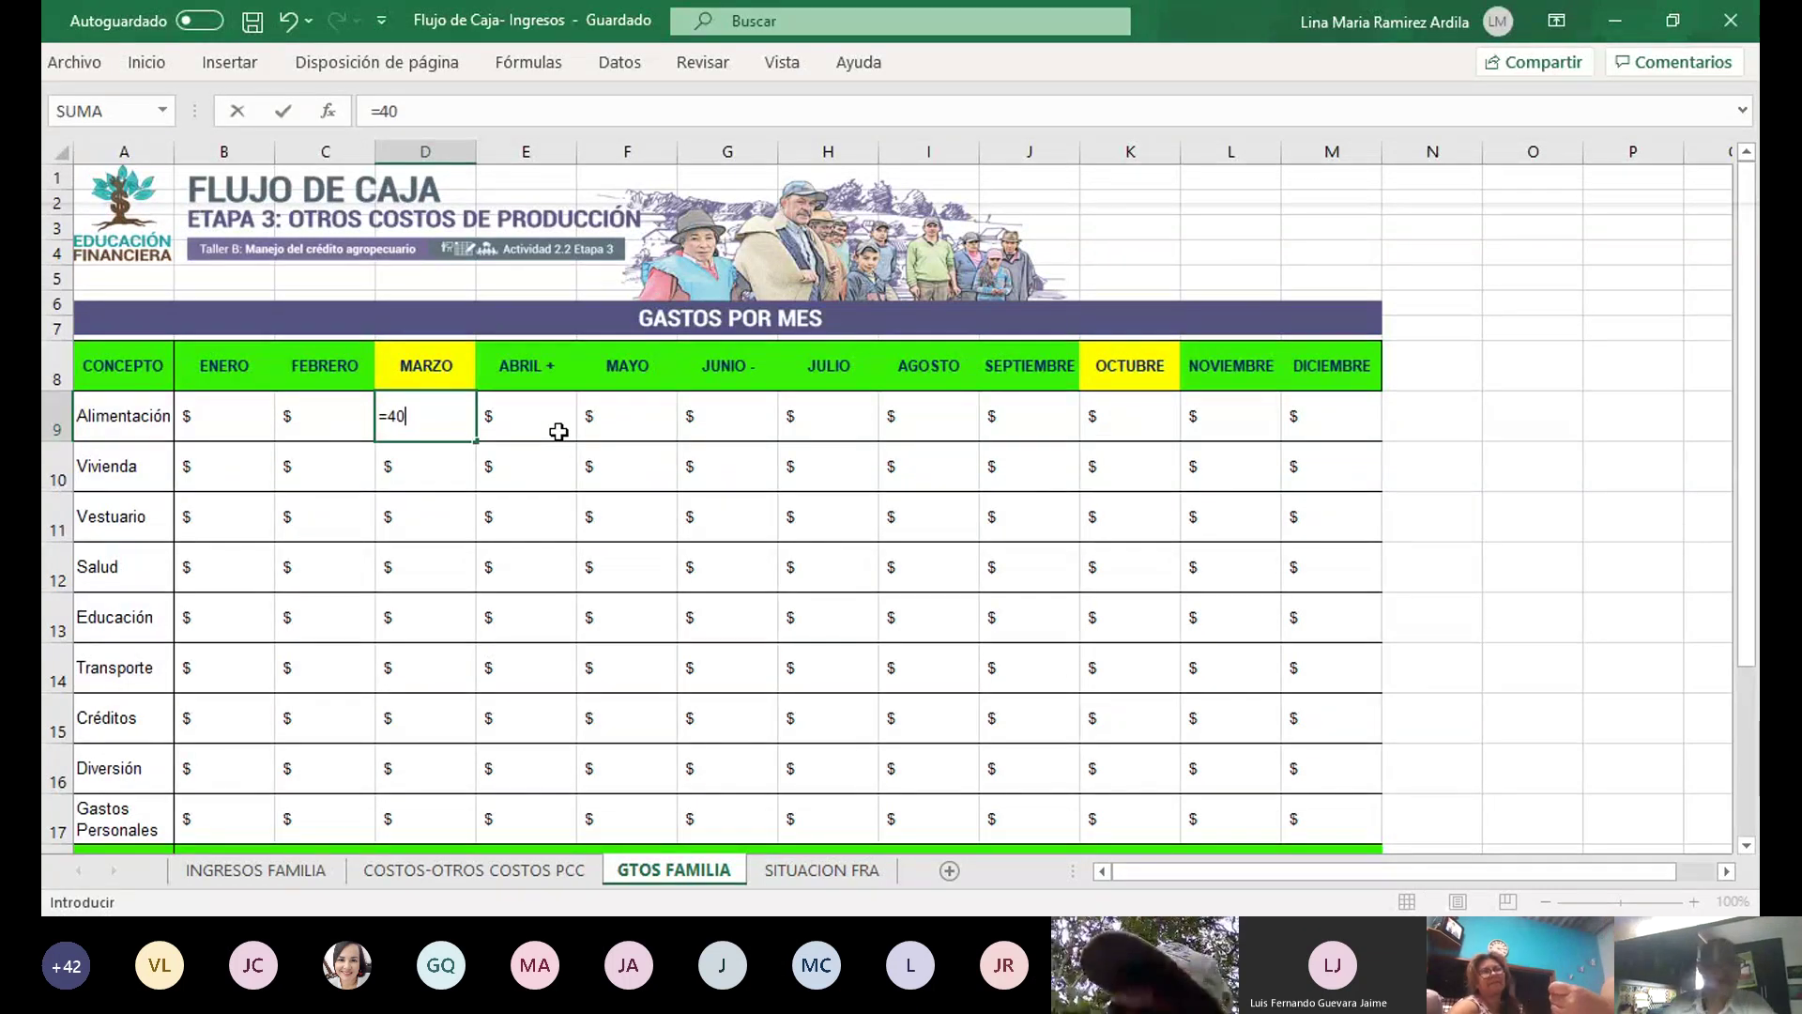
text(0)
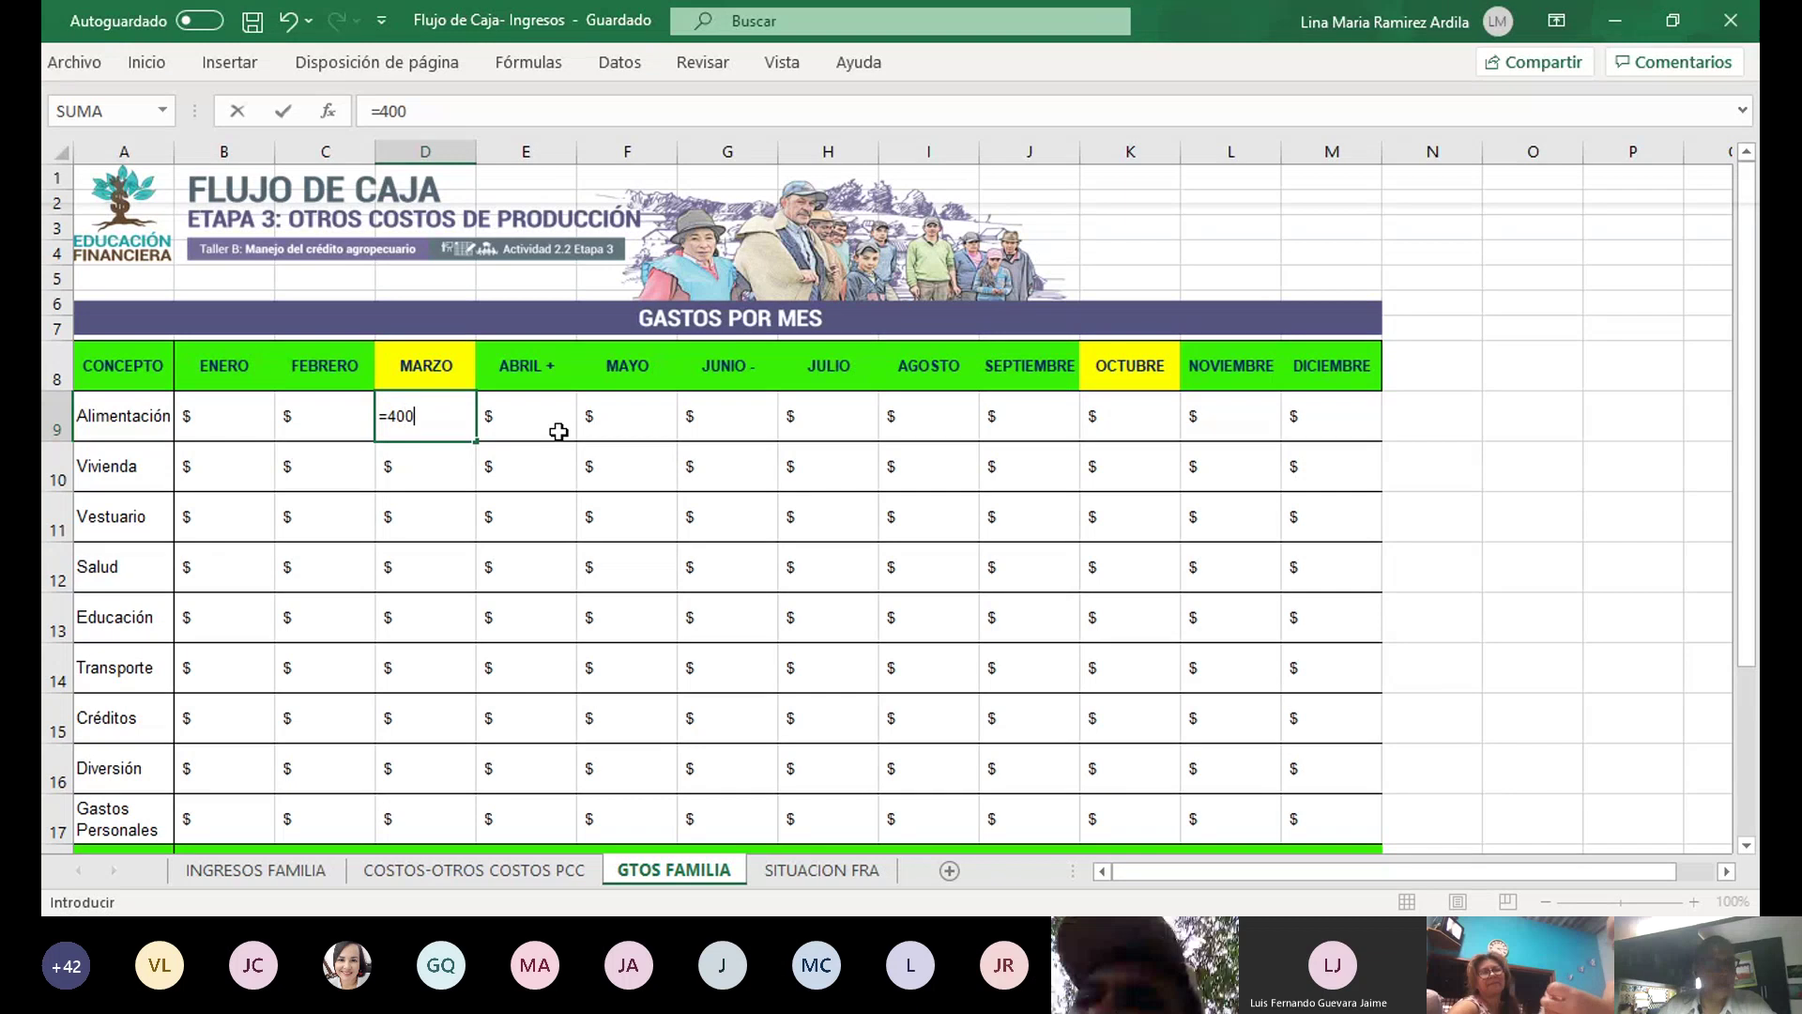
text(000)
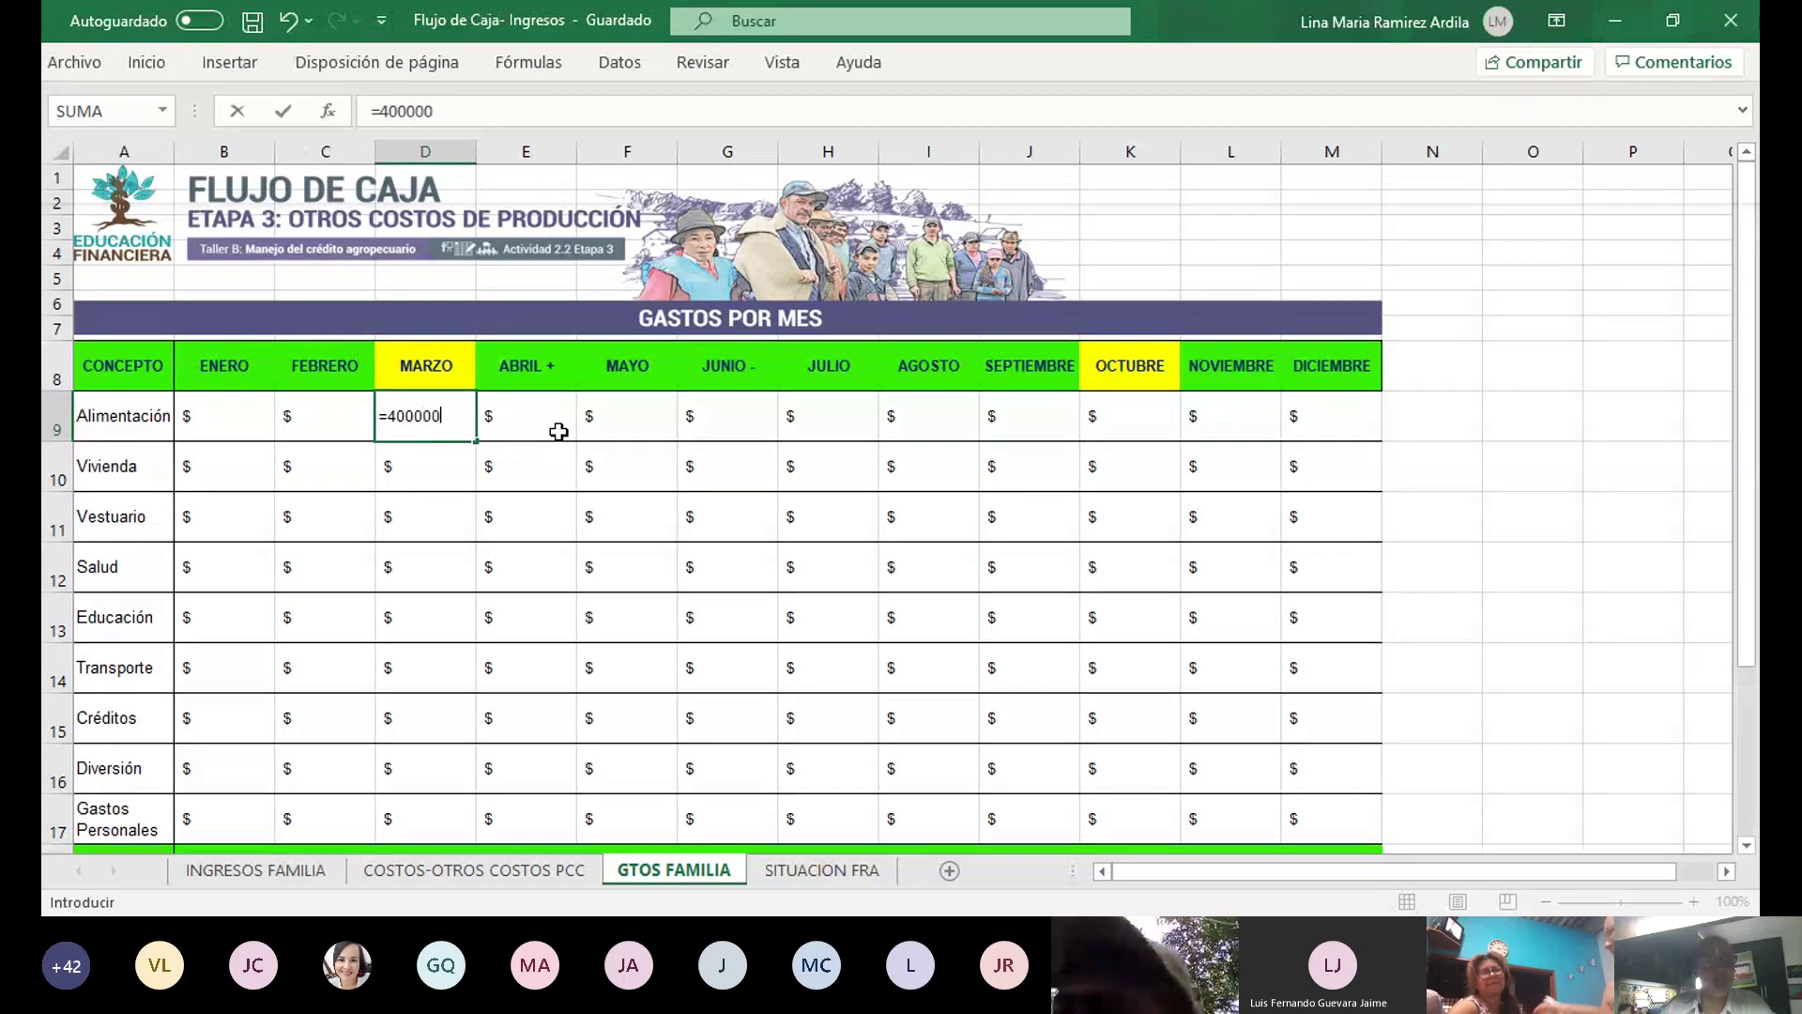
key(Return)
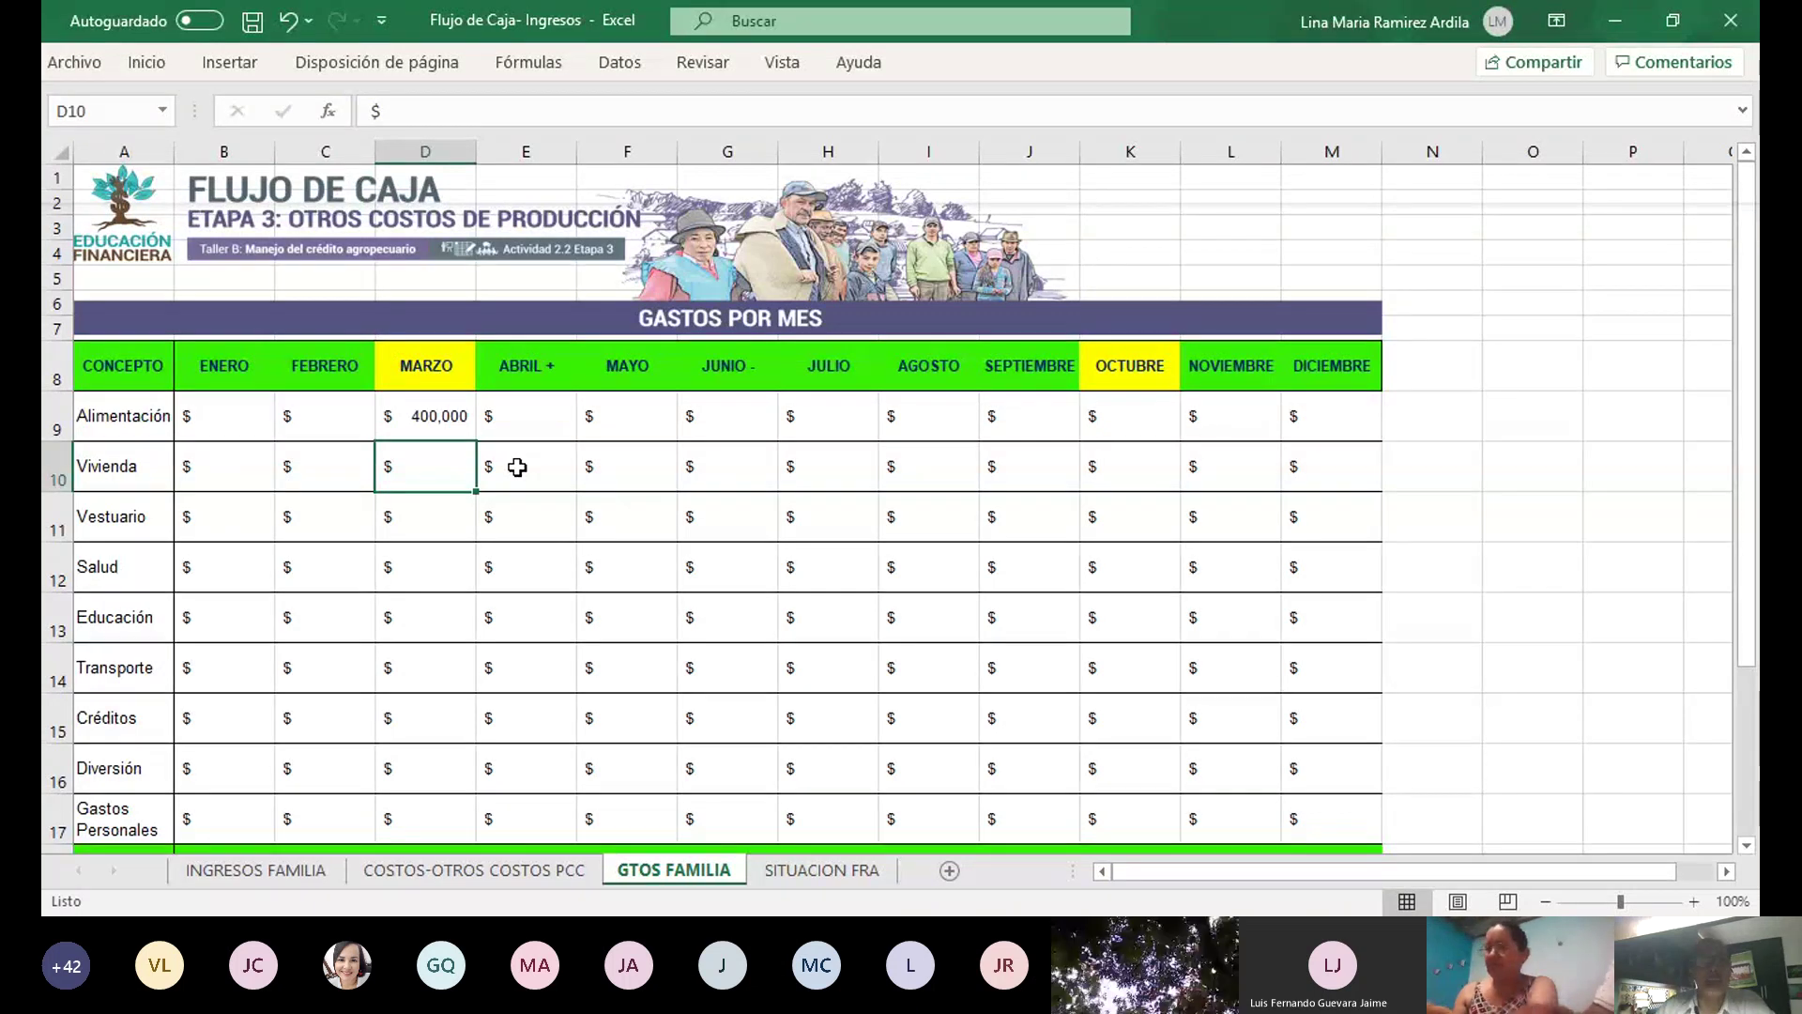
Set the March Vivienda expense in cell D10 to 50000 and the Vestuario expense in cell D11 to 0
text(50000)
key(Return)
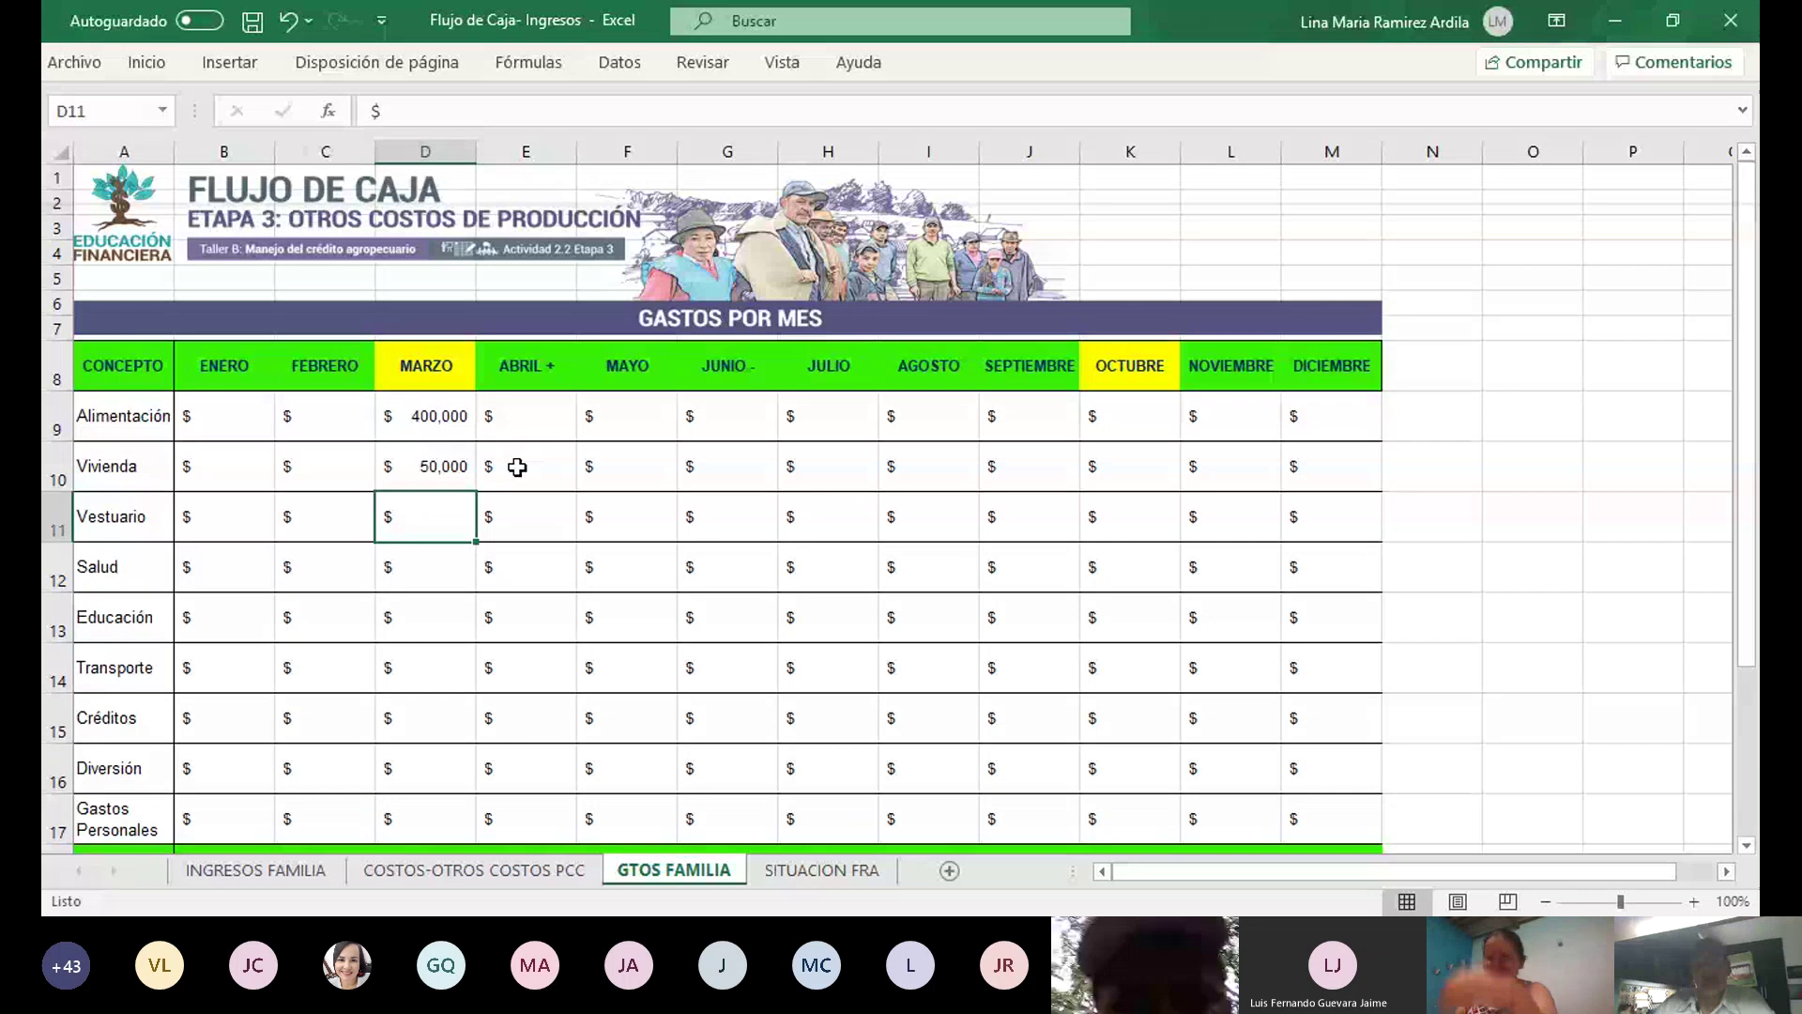
text(0)
key(Return)
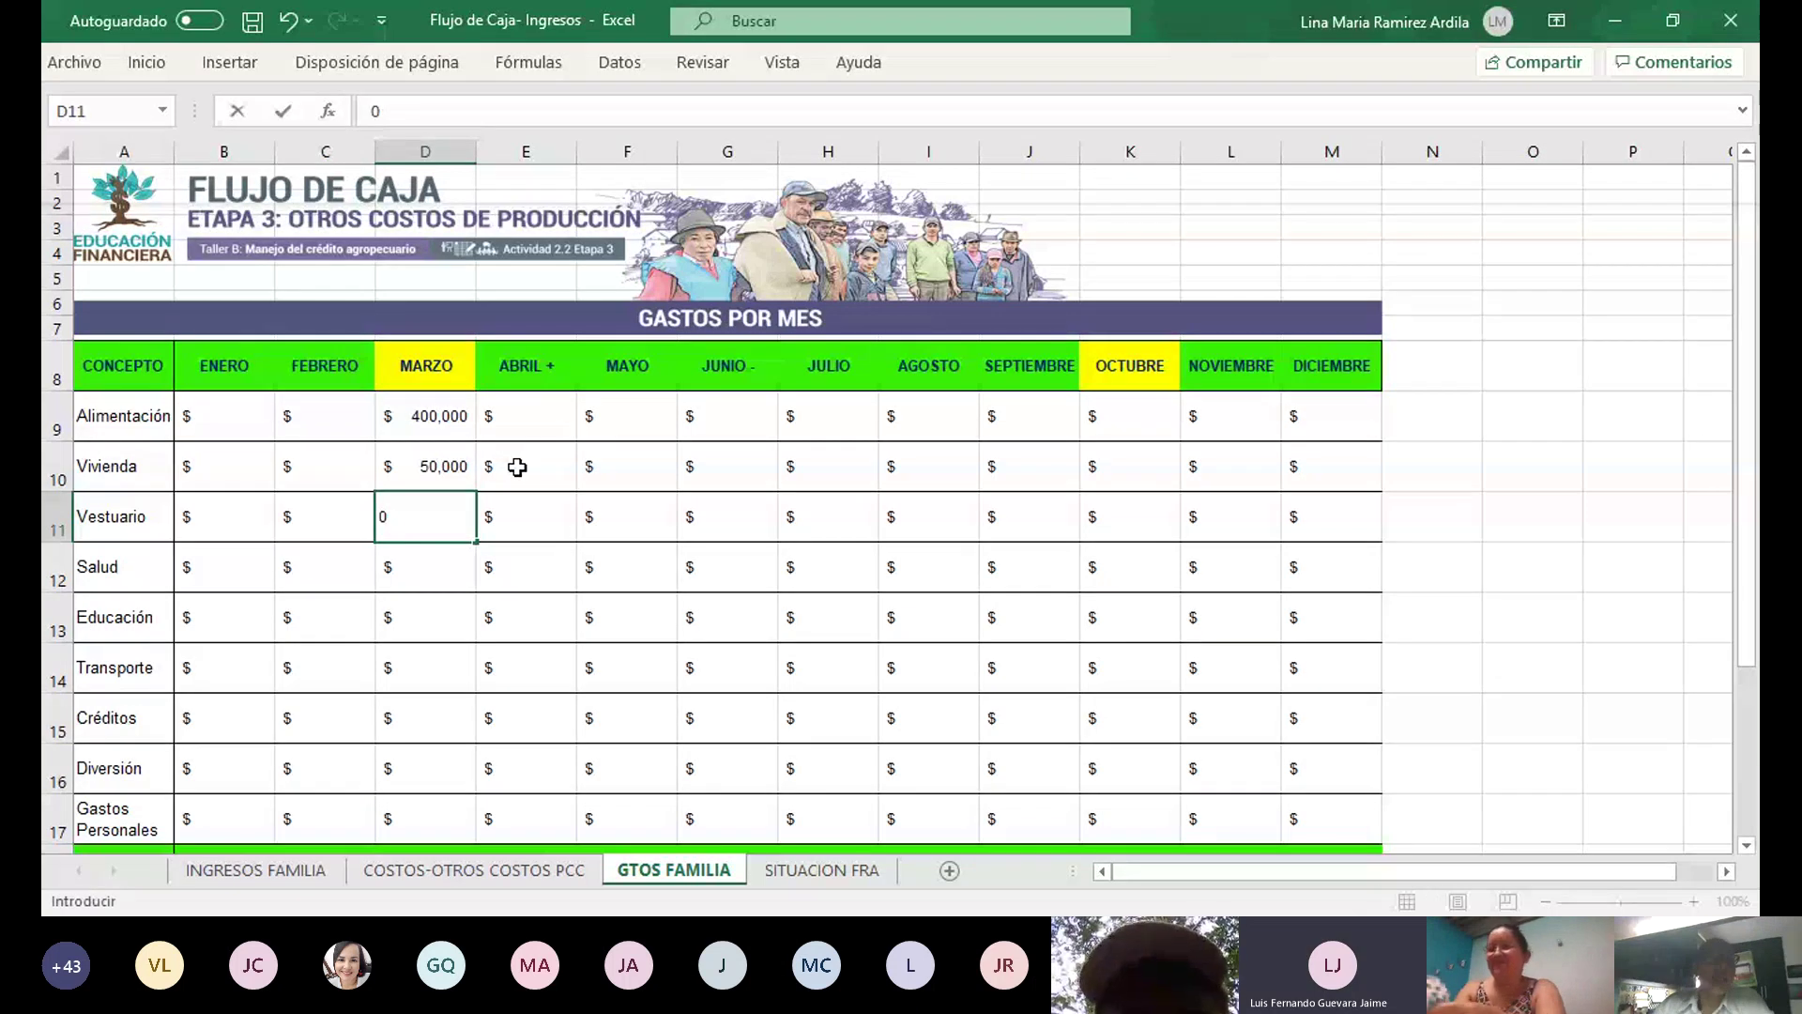
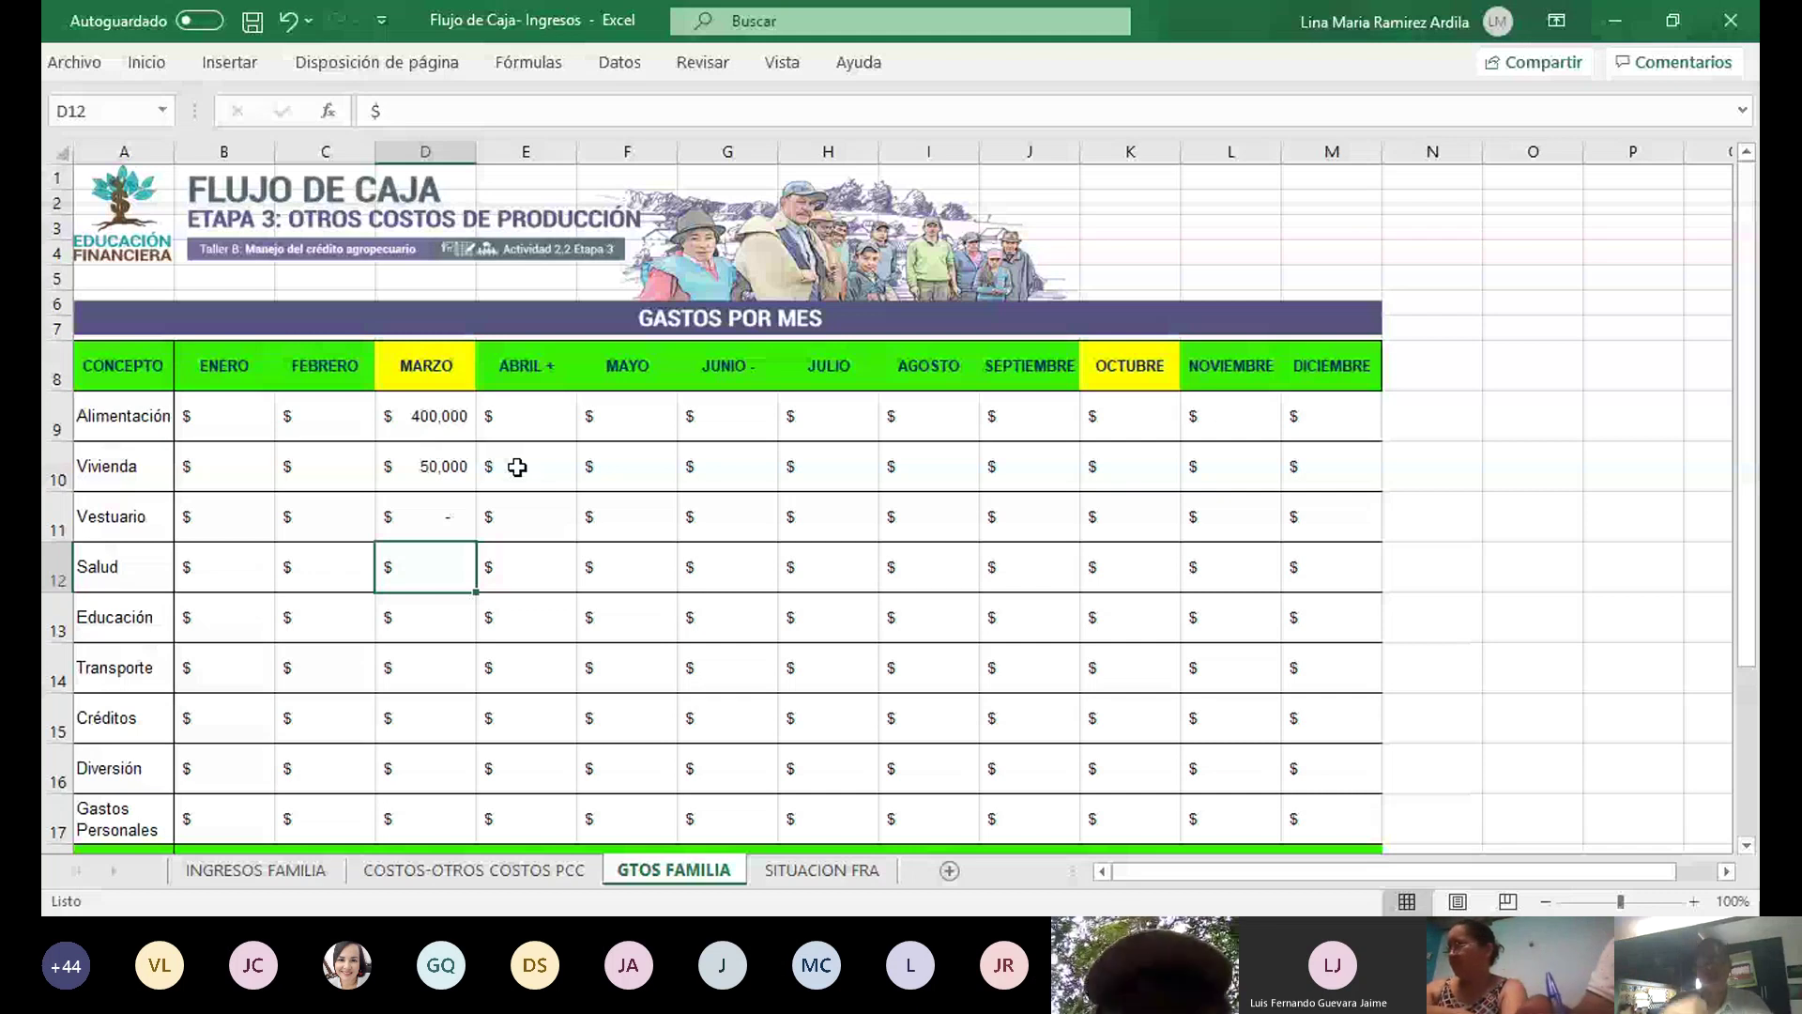
Enter =10000 as the March Salud expense in cell D12
text(=1)
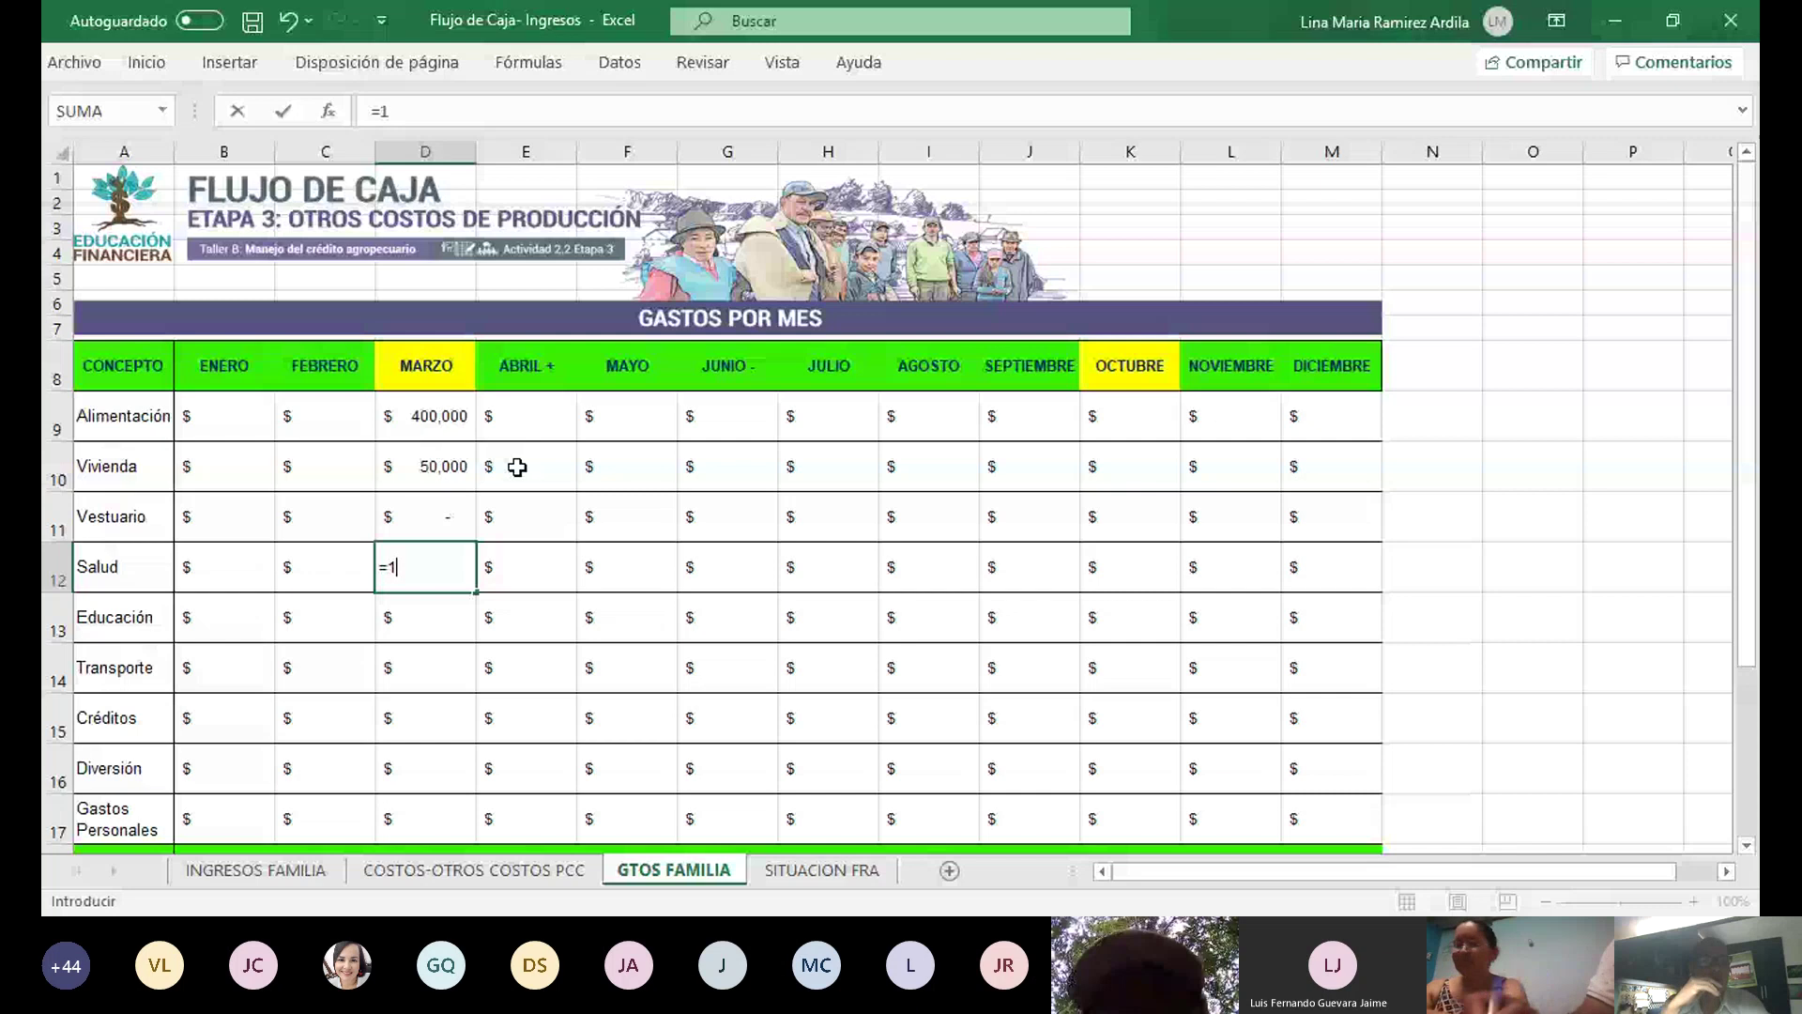
text(0000)
key(Return)
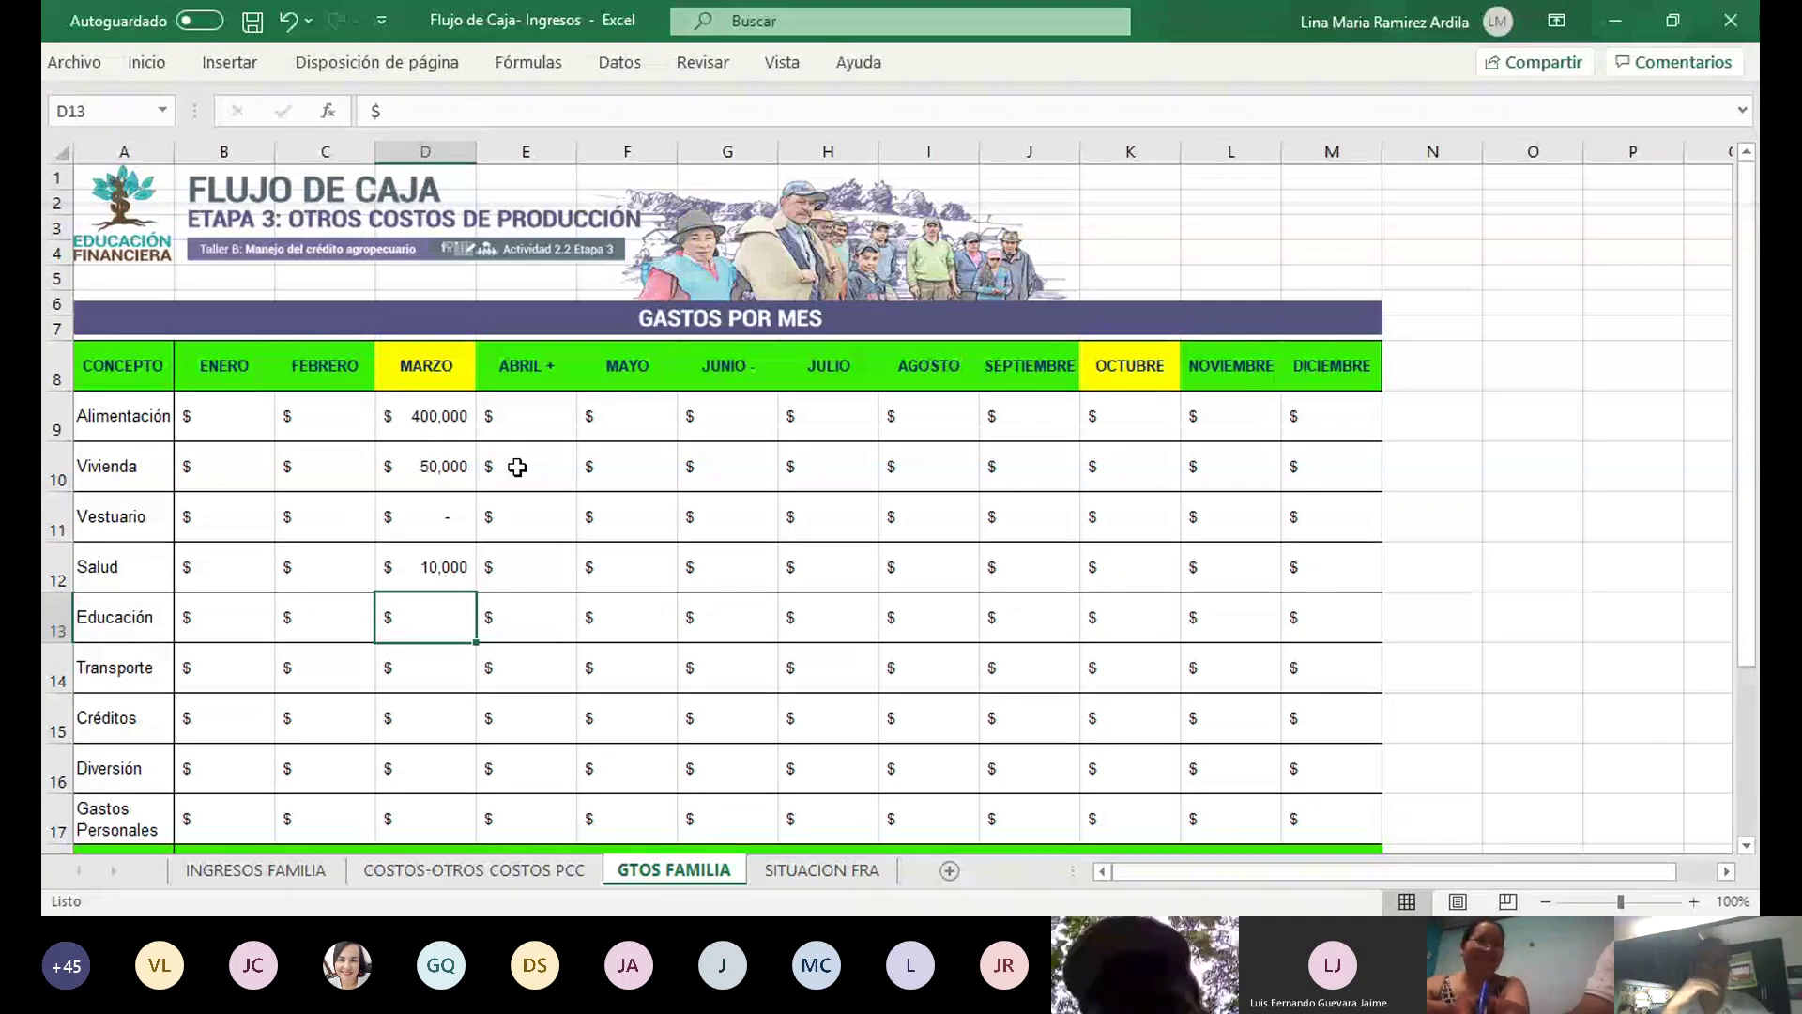
key(Up)
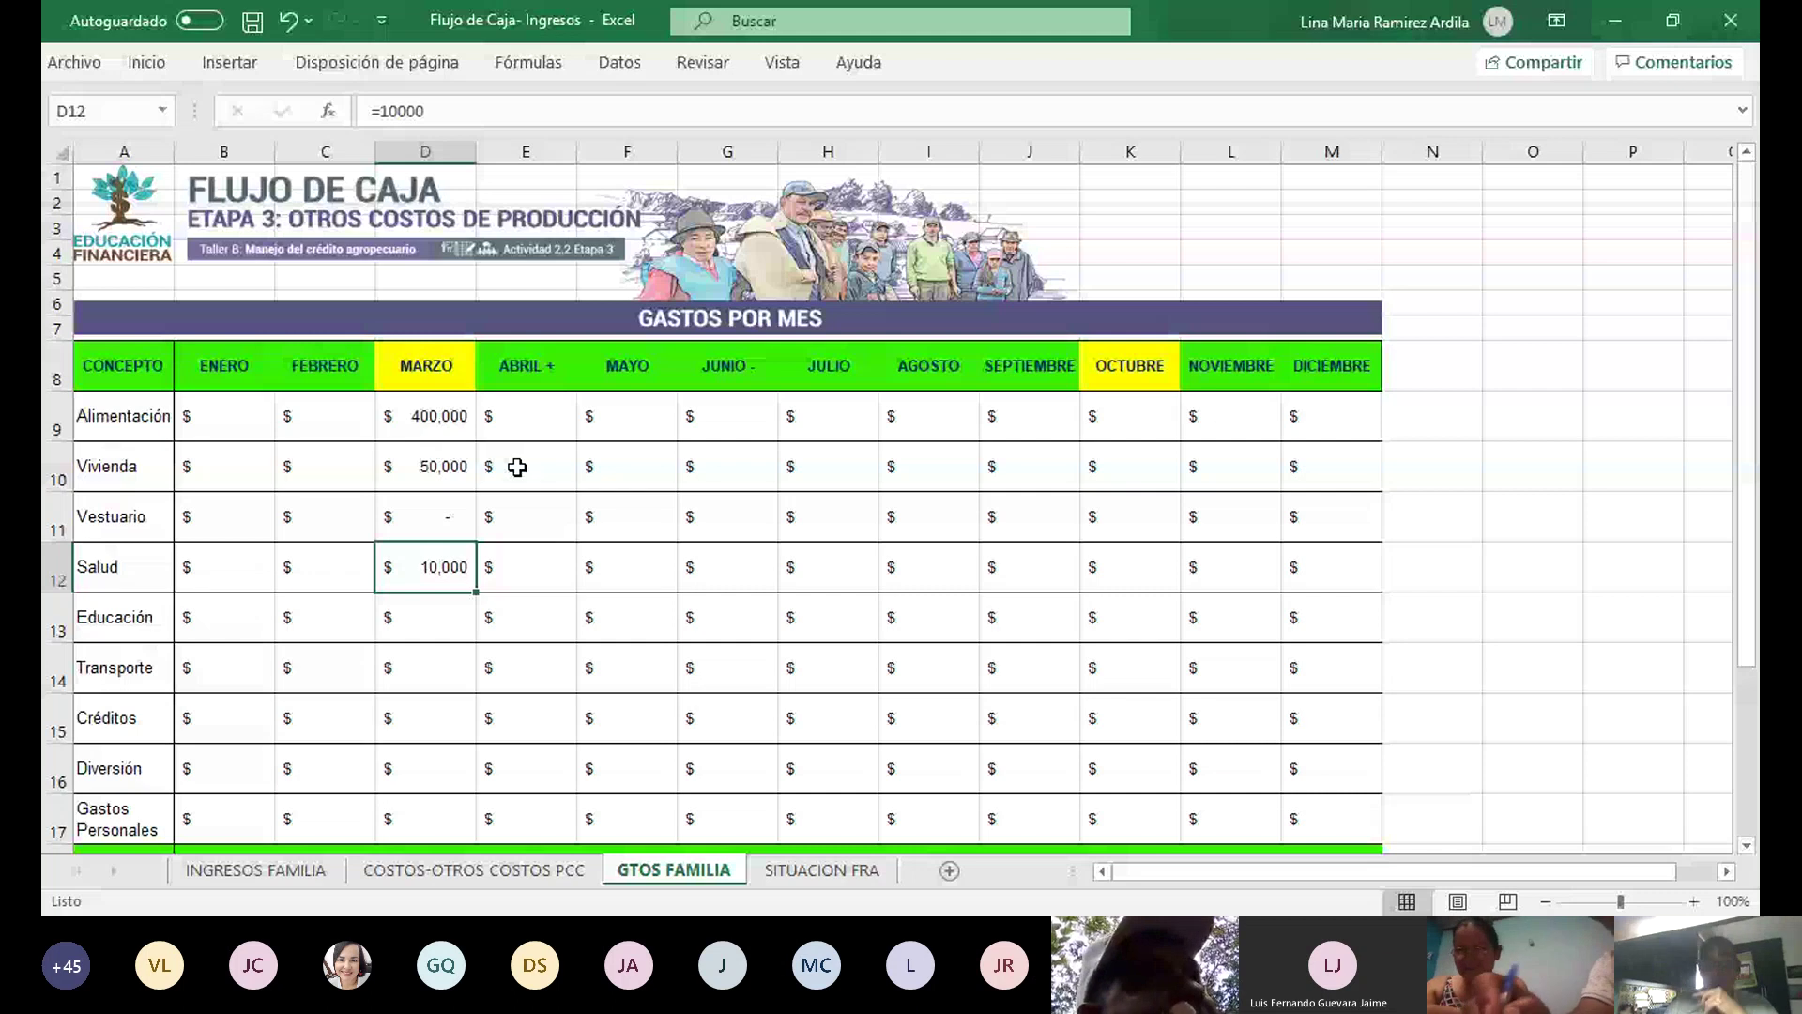
key(Left)
key(Left)
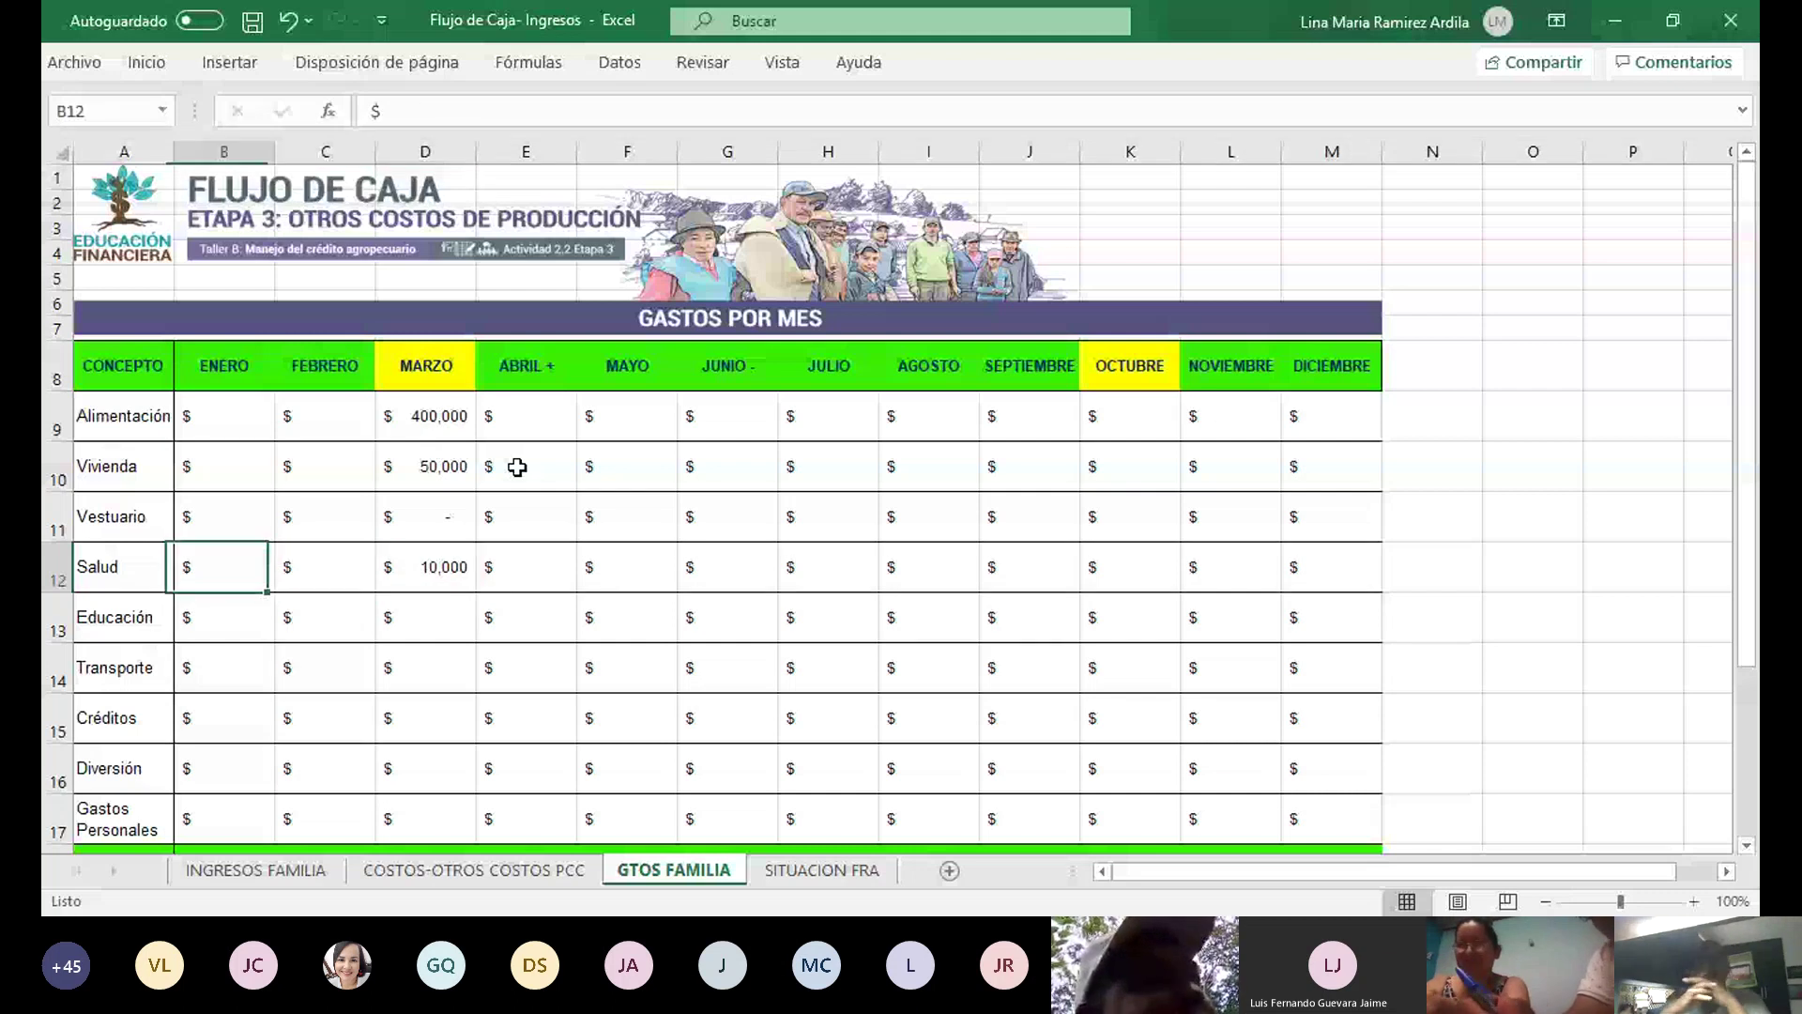
key(Right)
key(Right)
key(Down)
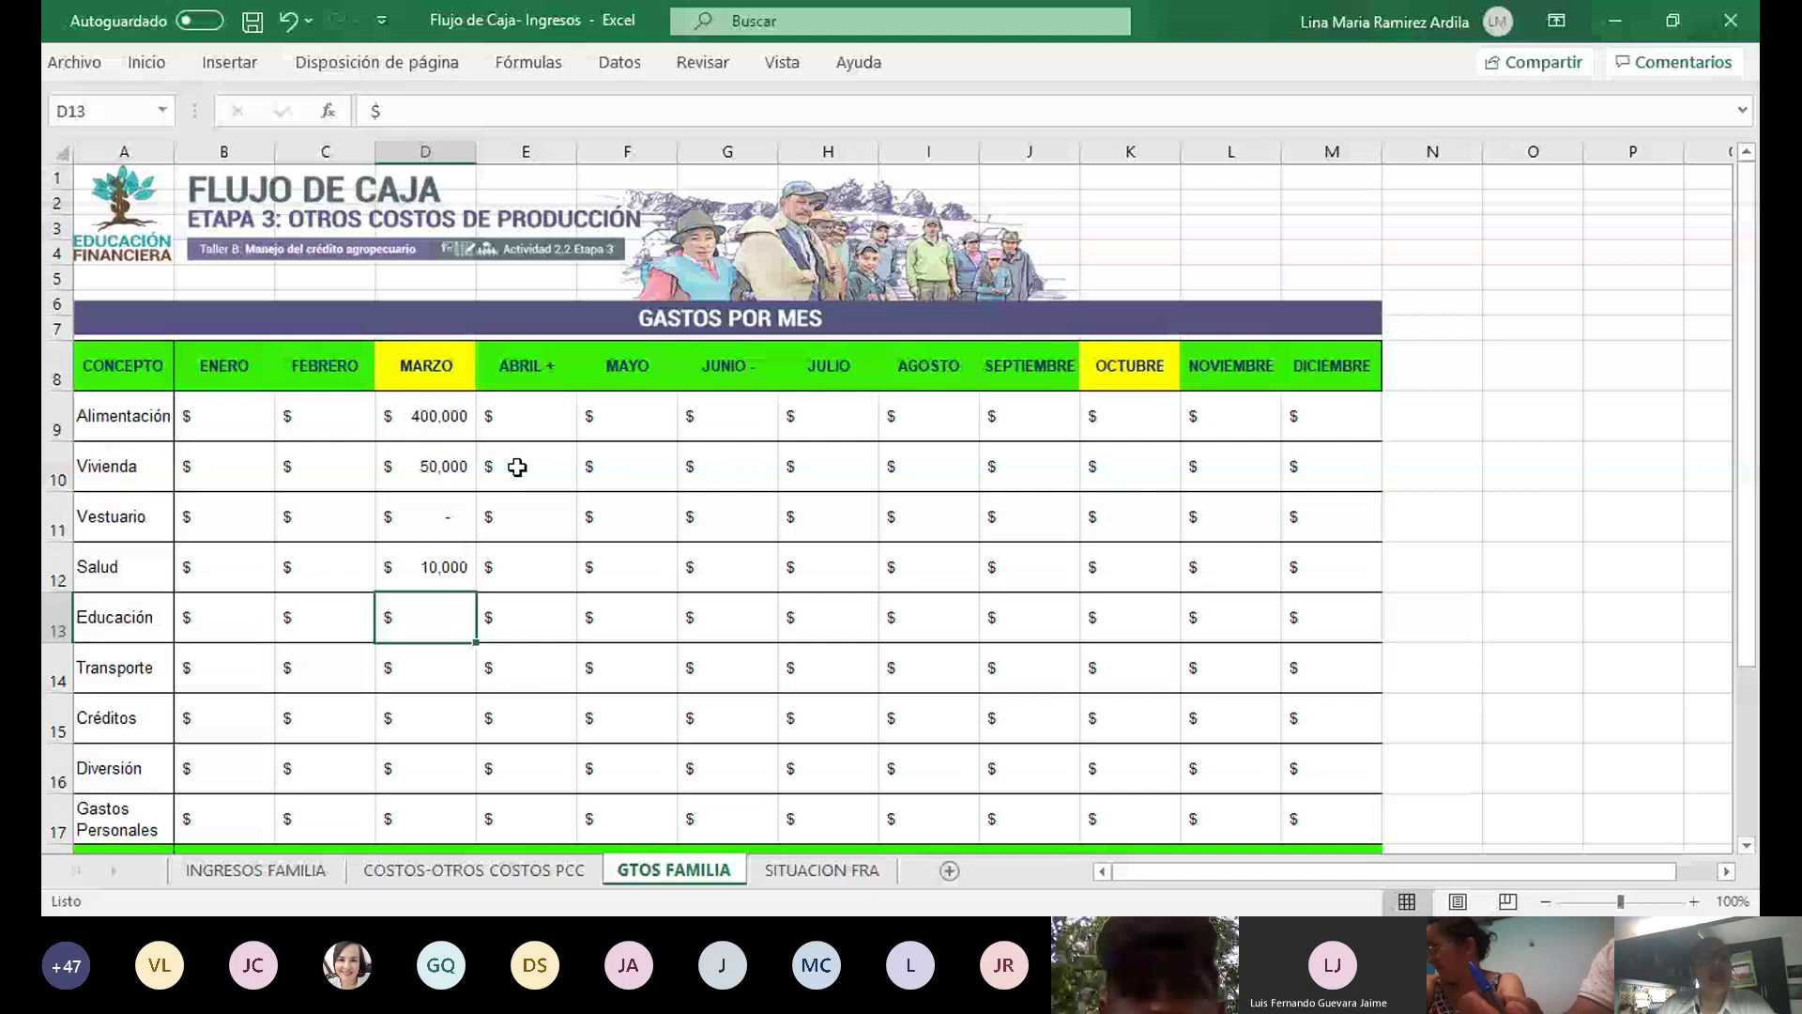
Set the March Educación expense in cell D13 to 10000 and the Transporte expense in cell D14 to 50000
text(10000)
key(Return)
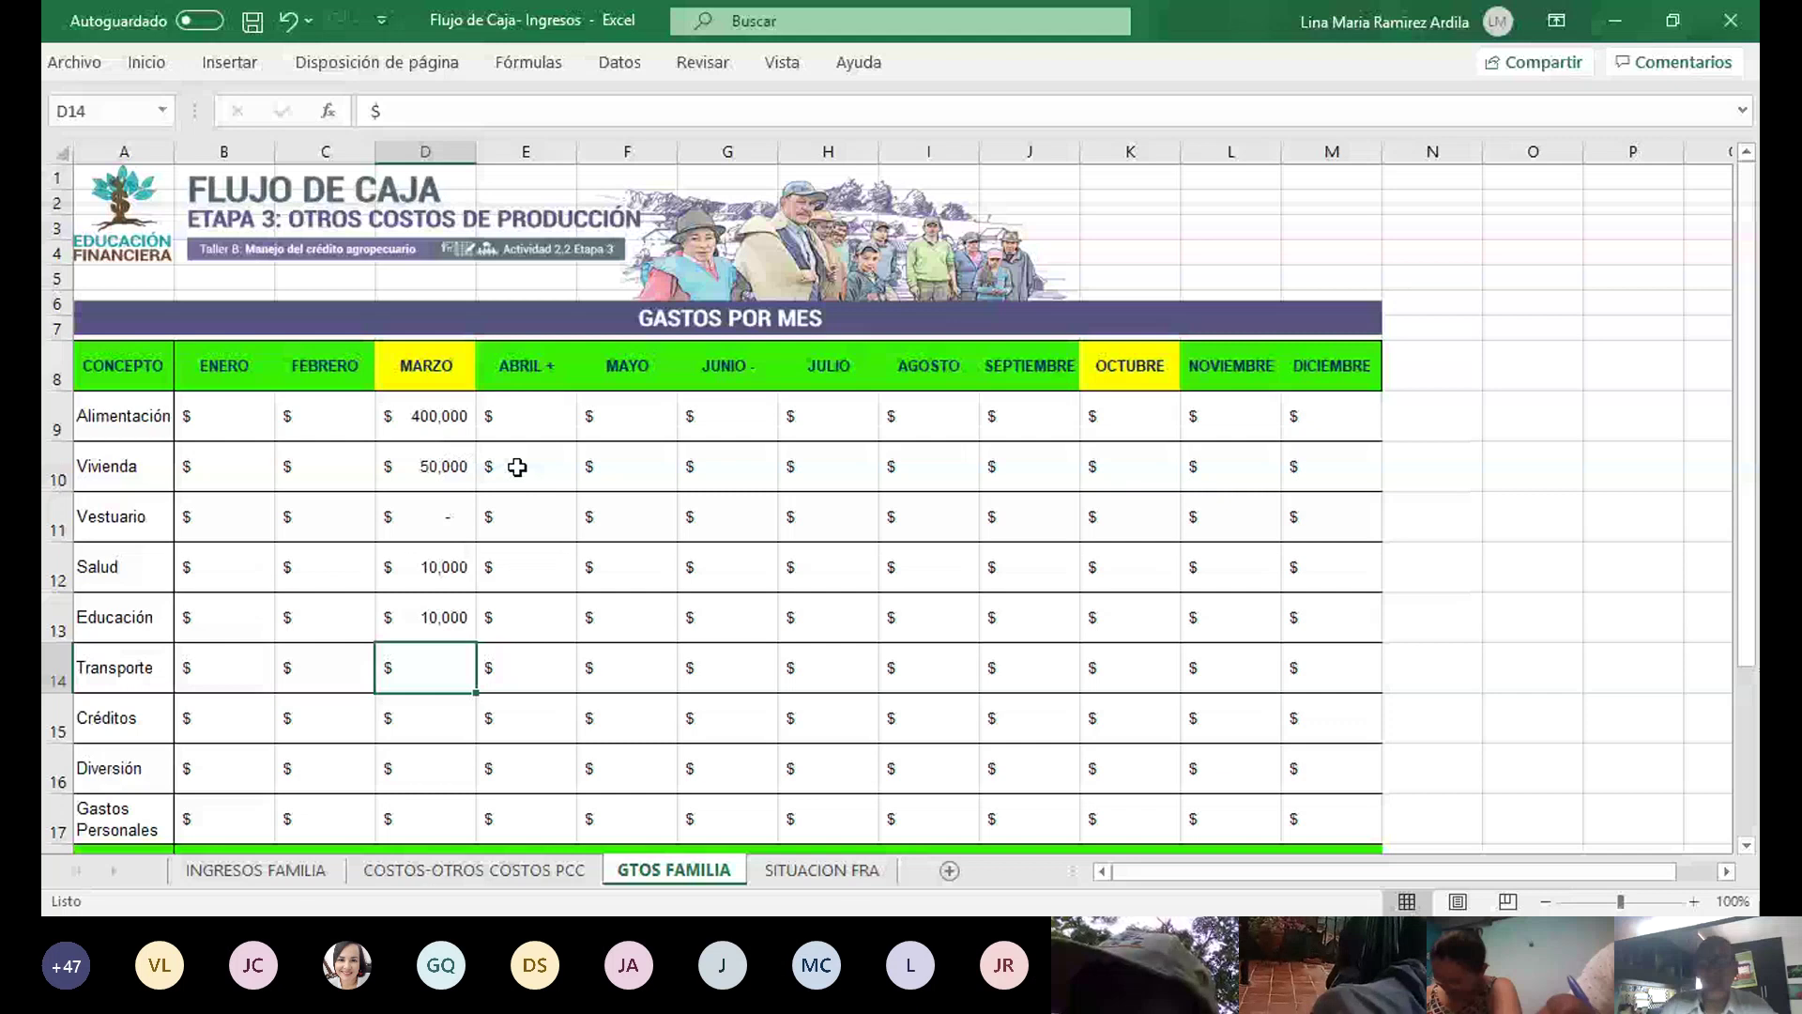
text(50000)
key(Return)
key(Left)
key(Left)
key(Left)
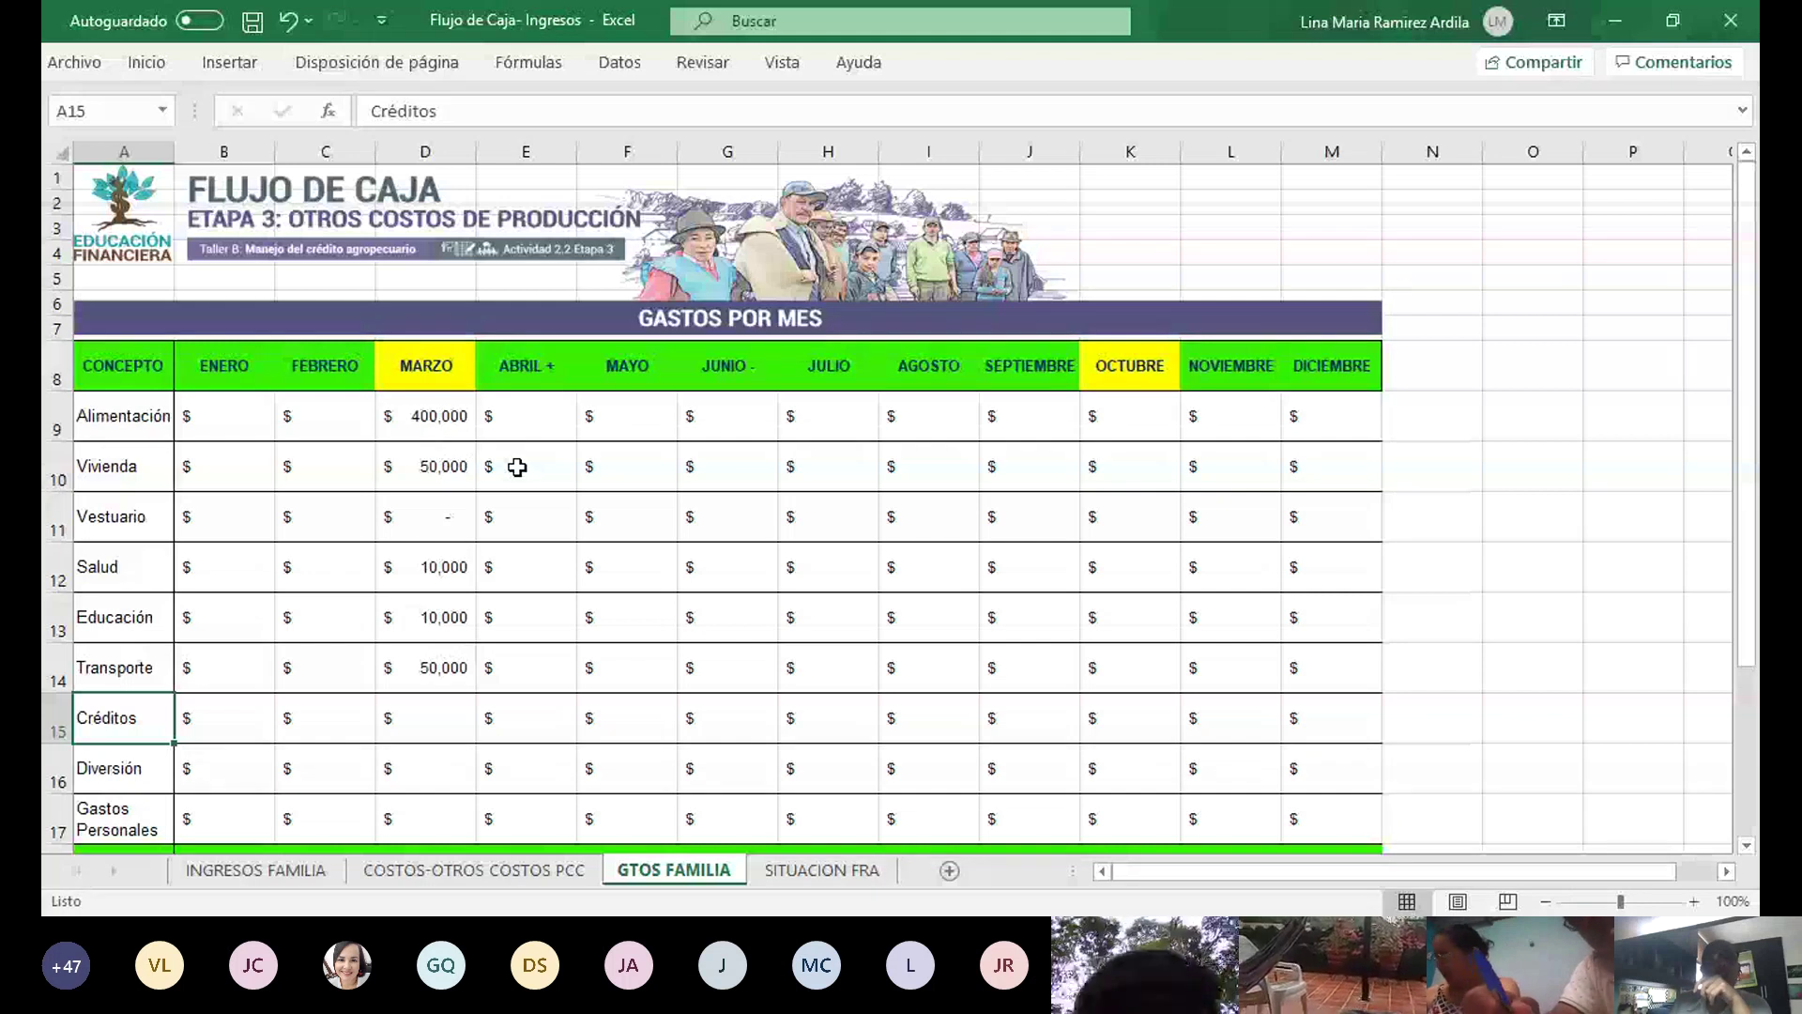
Review the credit instalments and financial costs row on the COSTOS-OTROS COSTOS PCC sheet
click(418, 870)
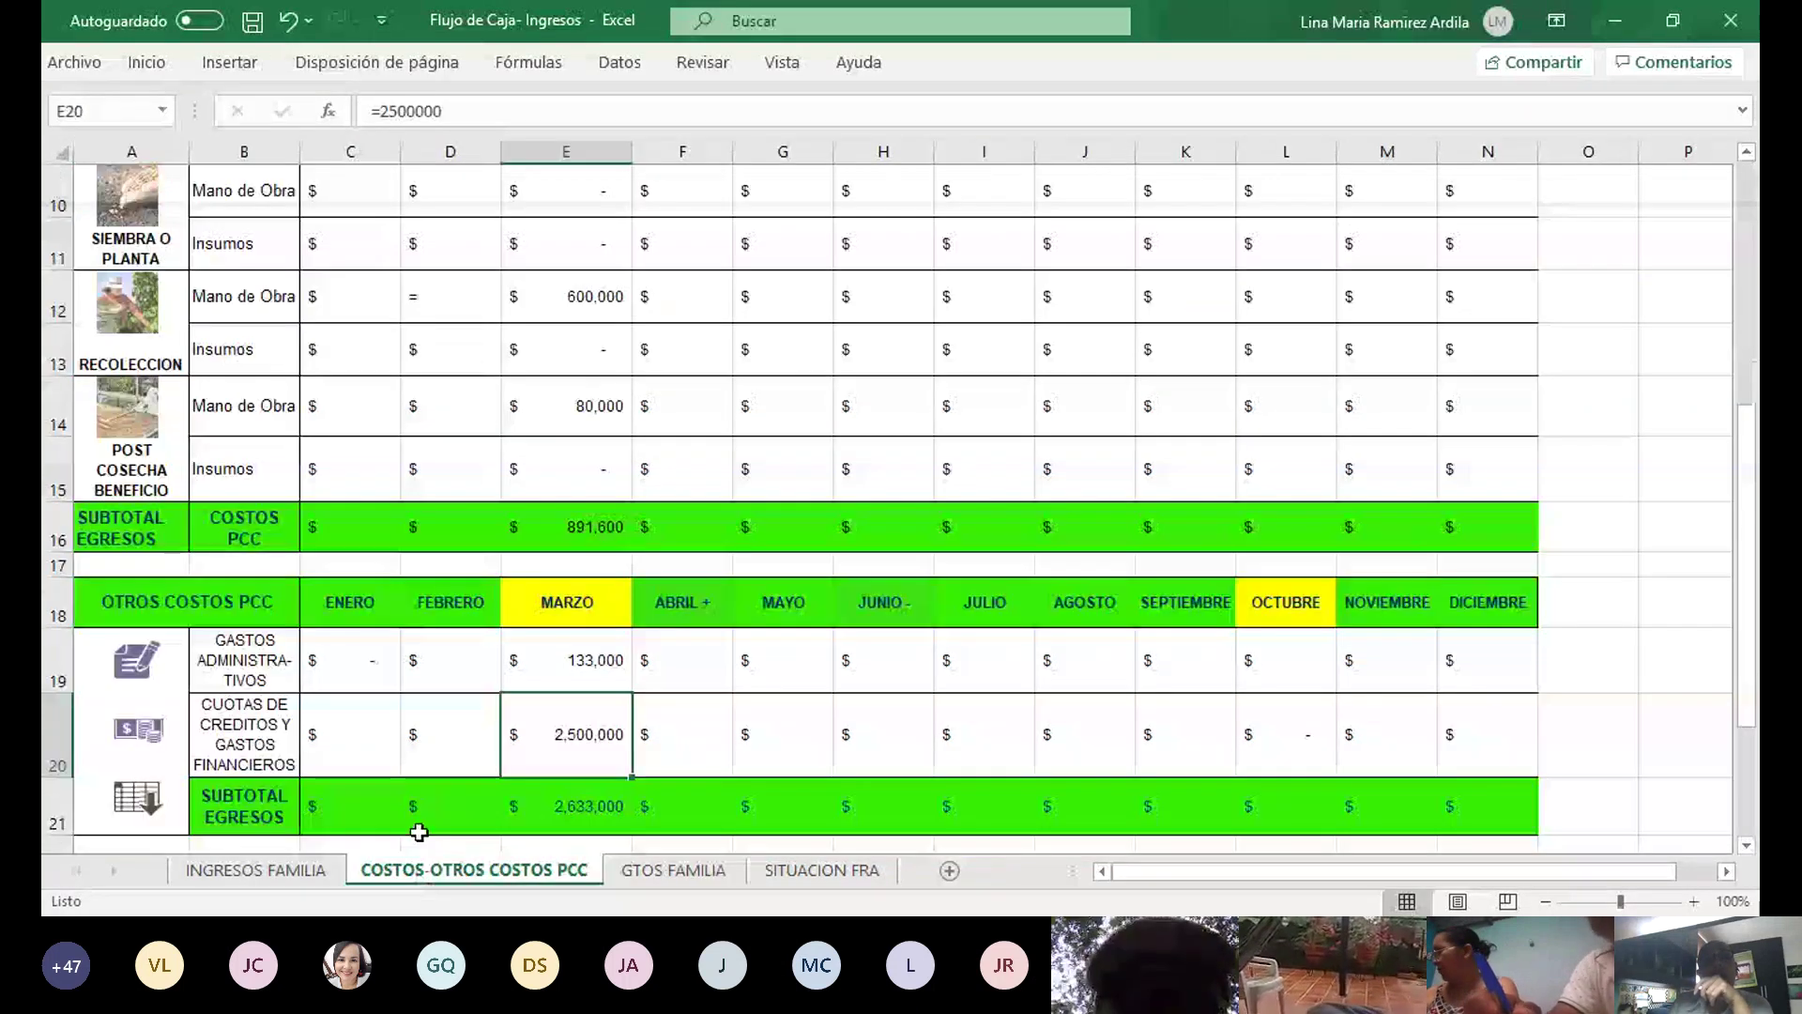
click(249, 734)
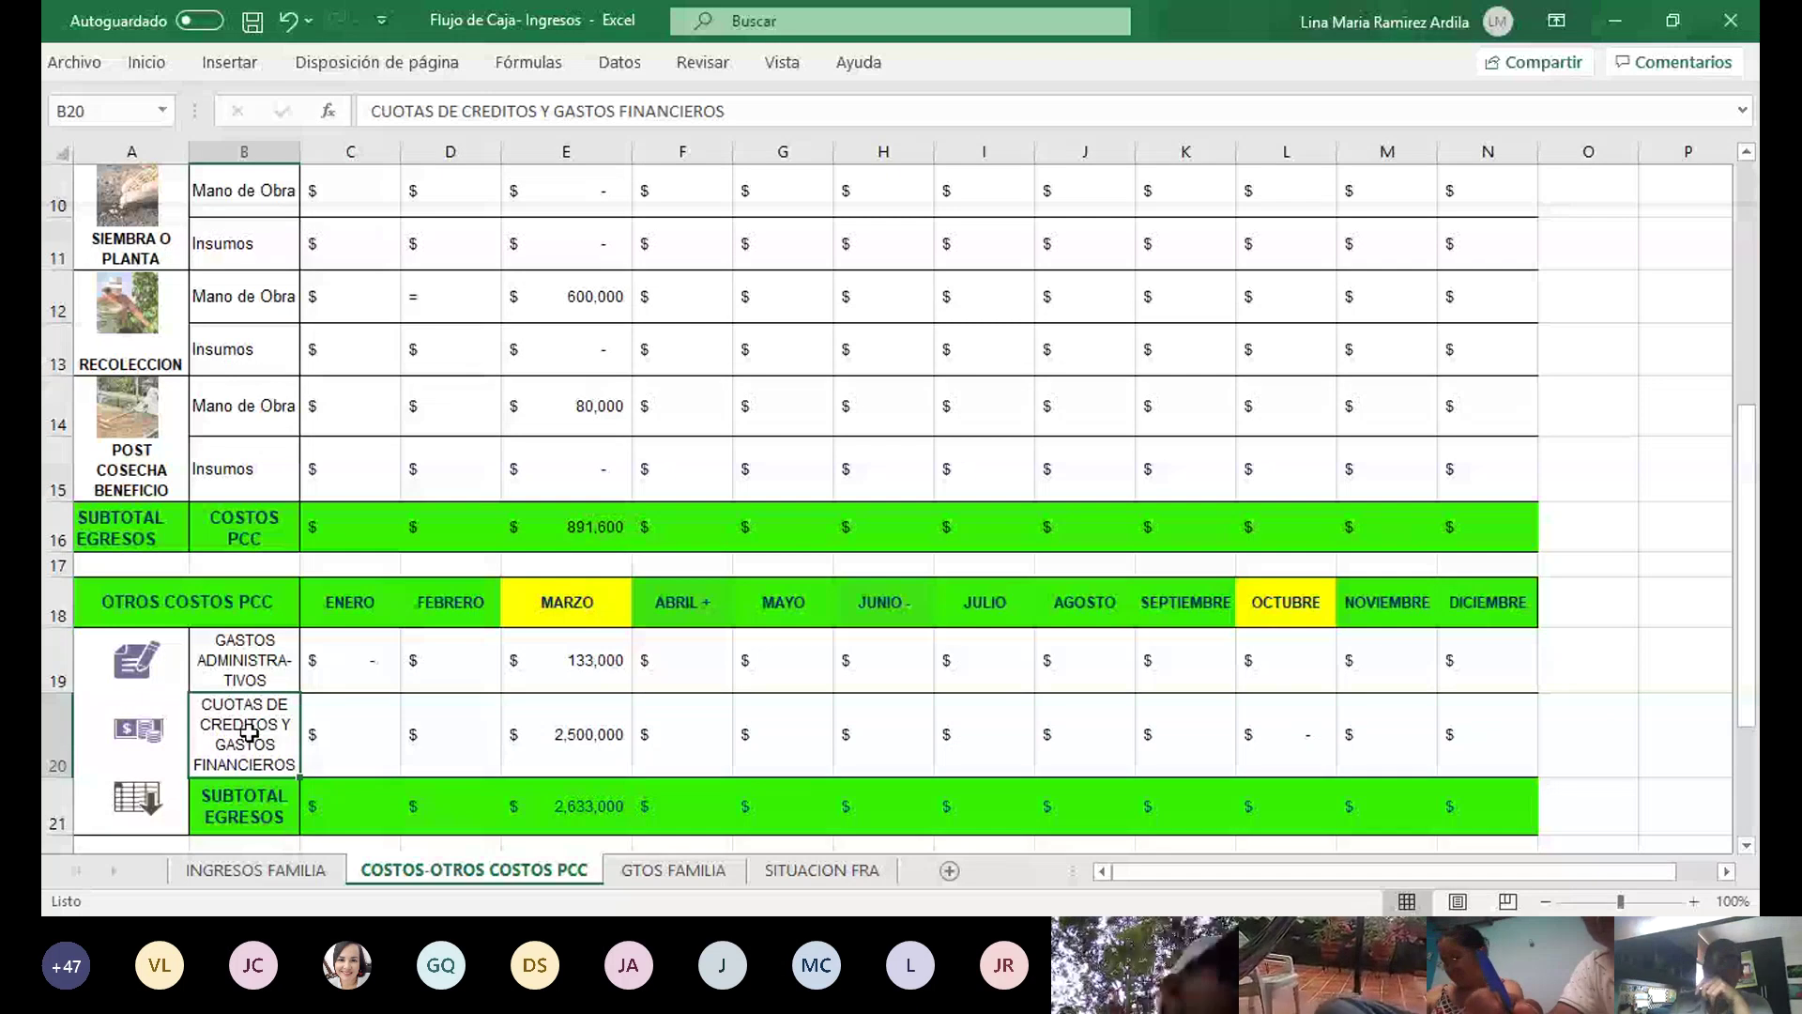
scroll(422, 454, up, 3)
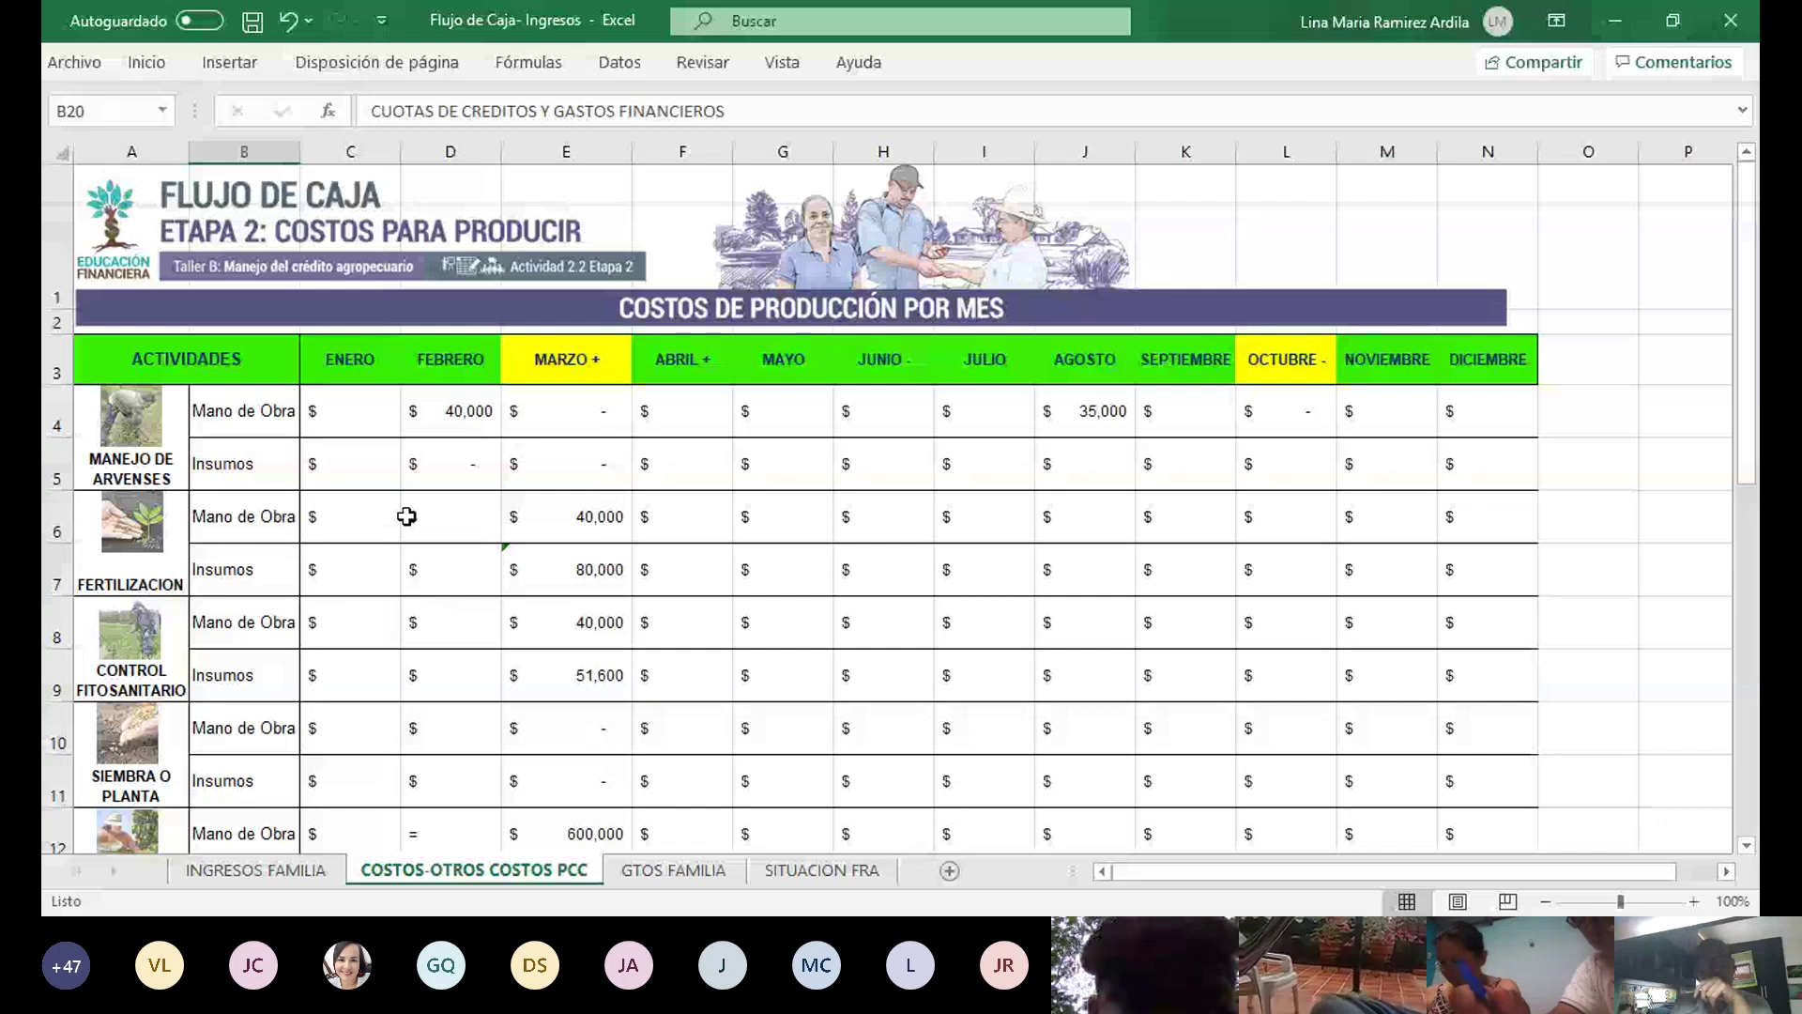
scroll(406, 516, down, 2)
scroll(406, 516, down, 1)
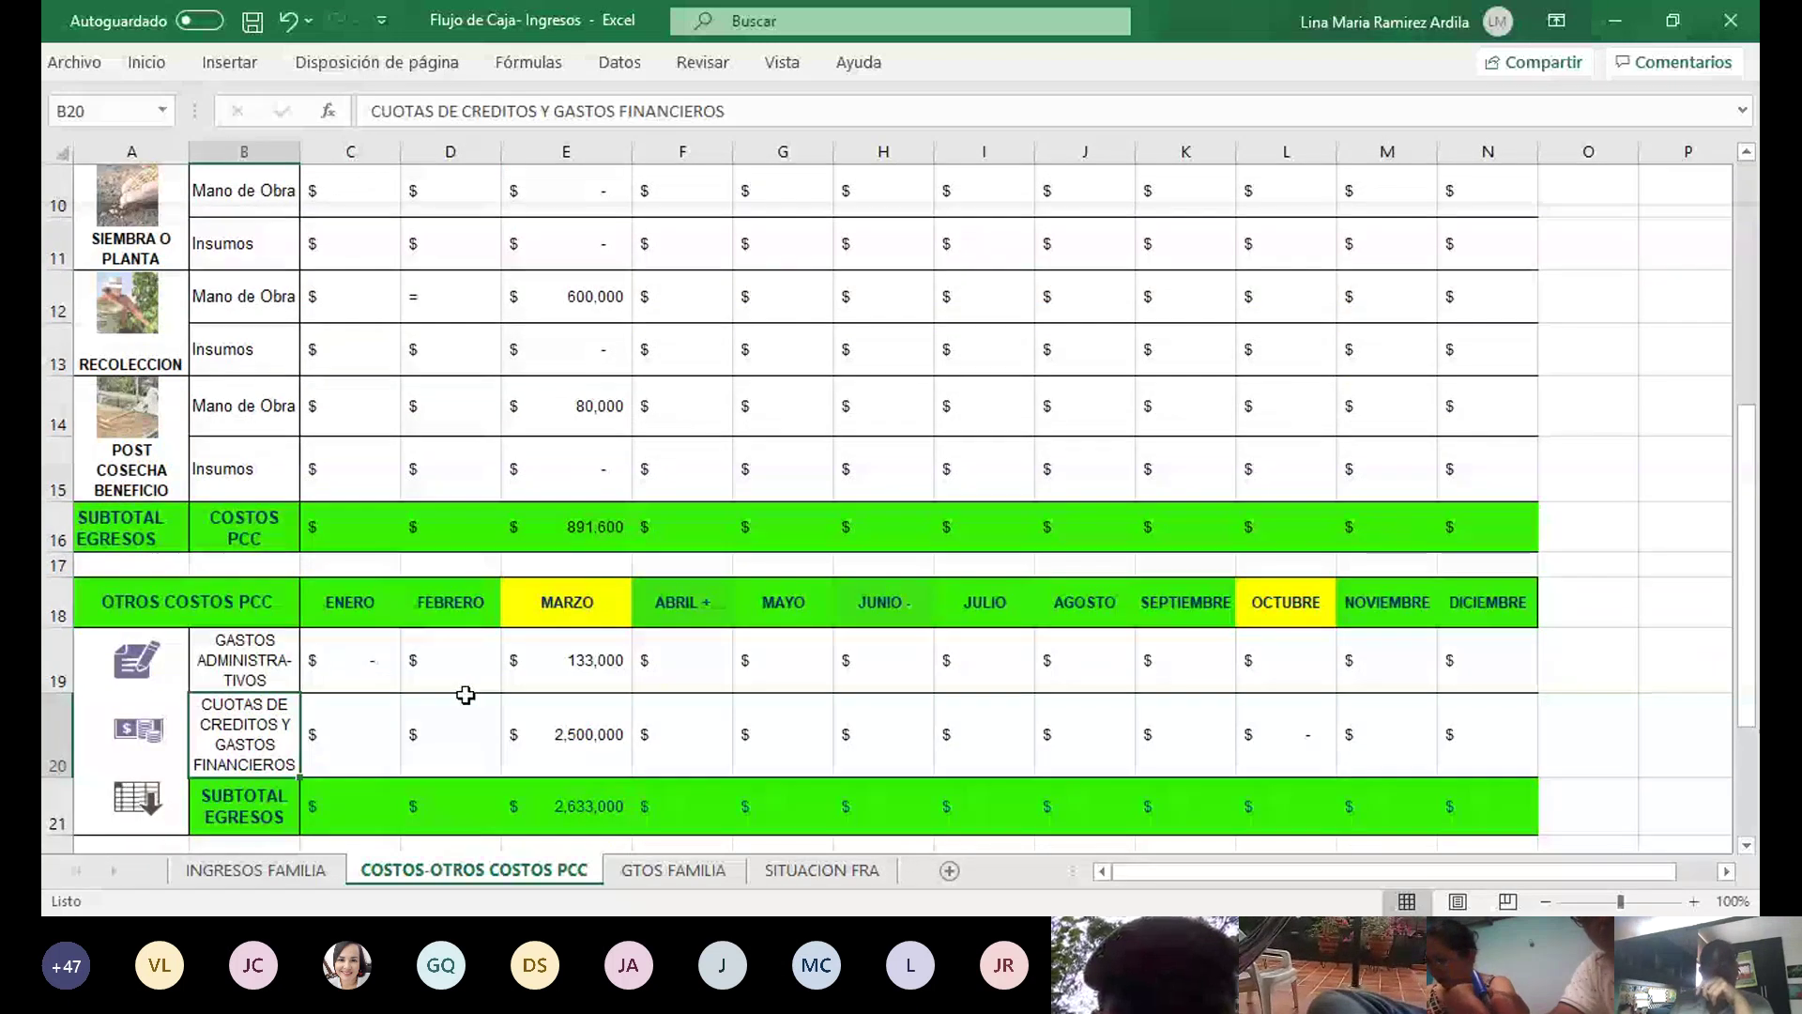
Enter =90000 as the March Créditos expense in cell D15 of the GTOS FAMILIA sheet
click(646, 873)
click(443, 714)
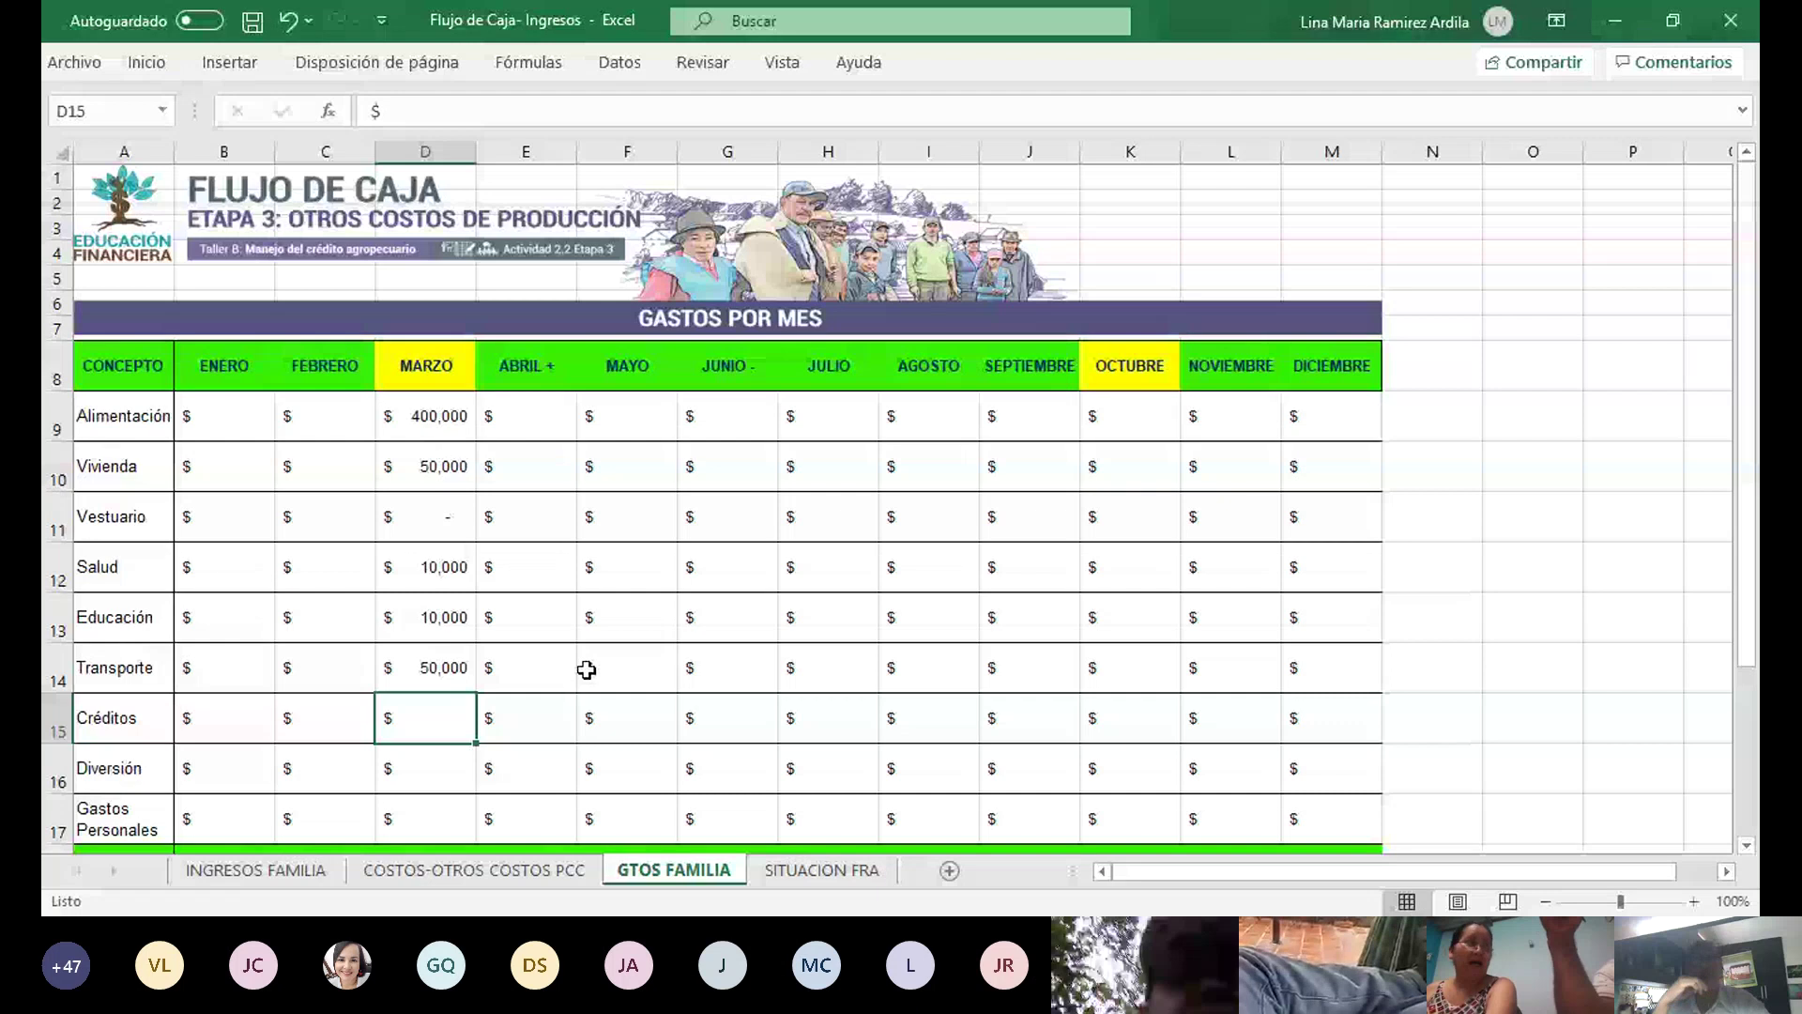
text(=)
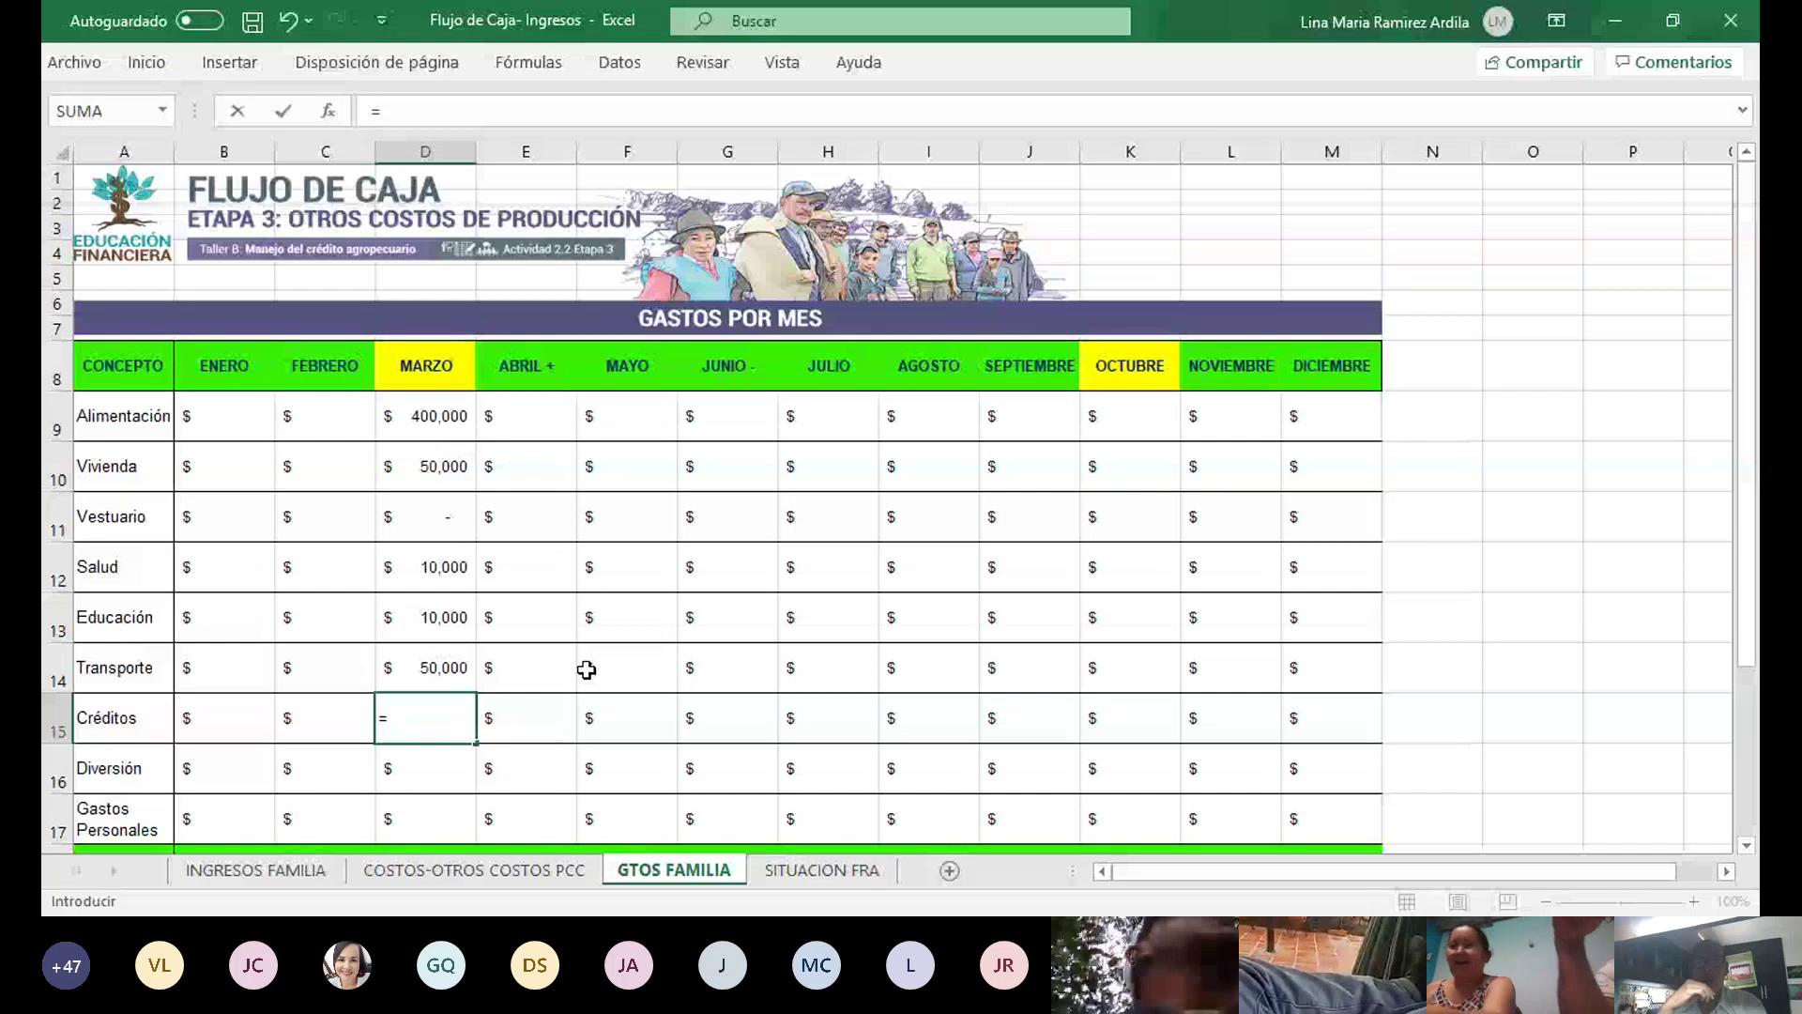
text(90000)
key(Return)
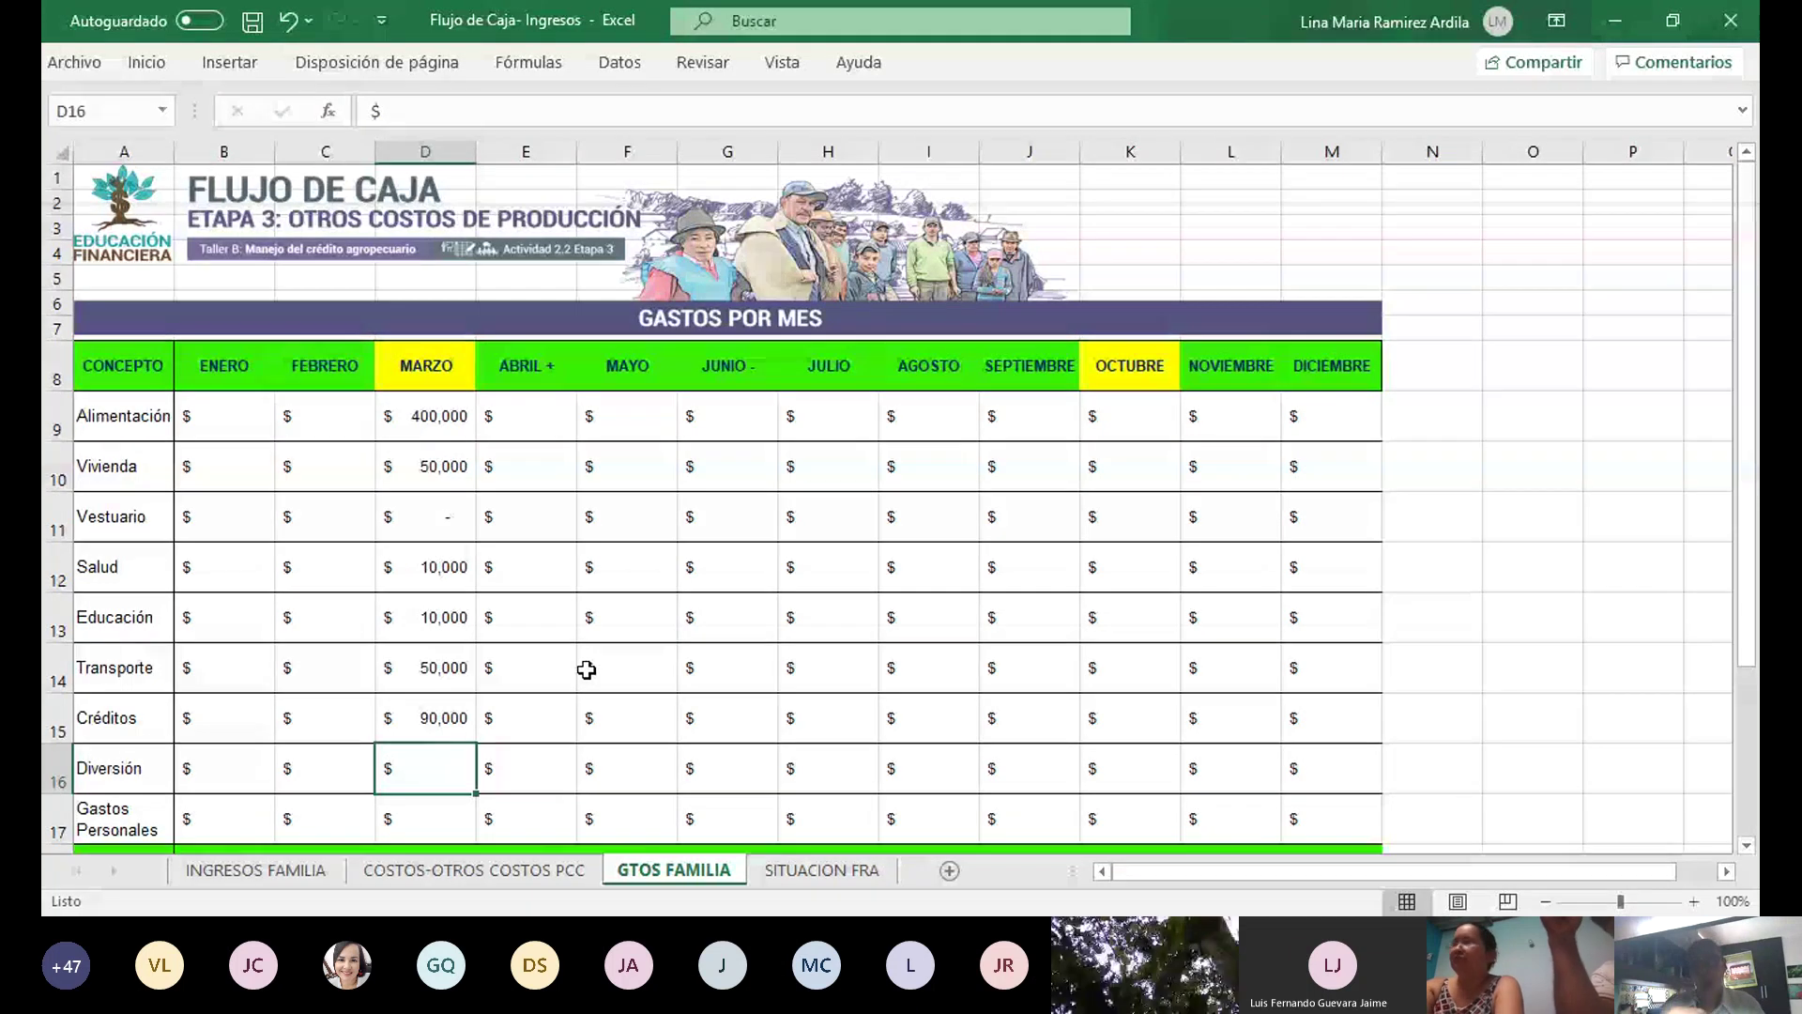
Enter =160000 as the March Diversión expense in cell D16
text(=1200)
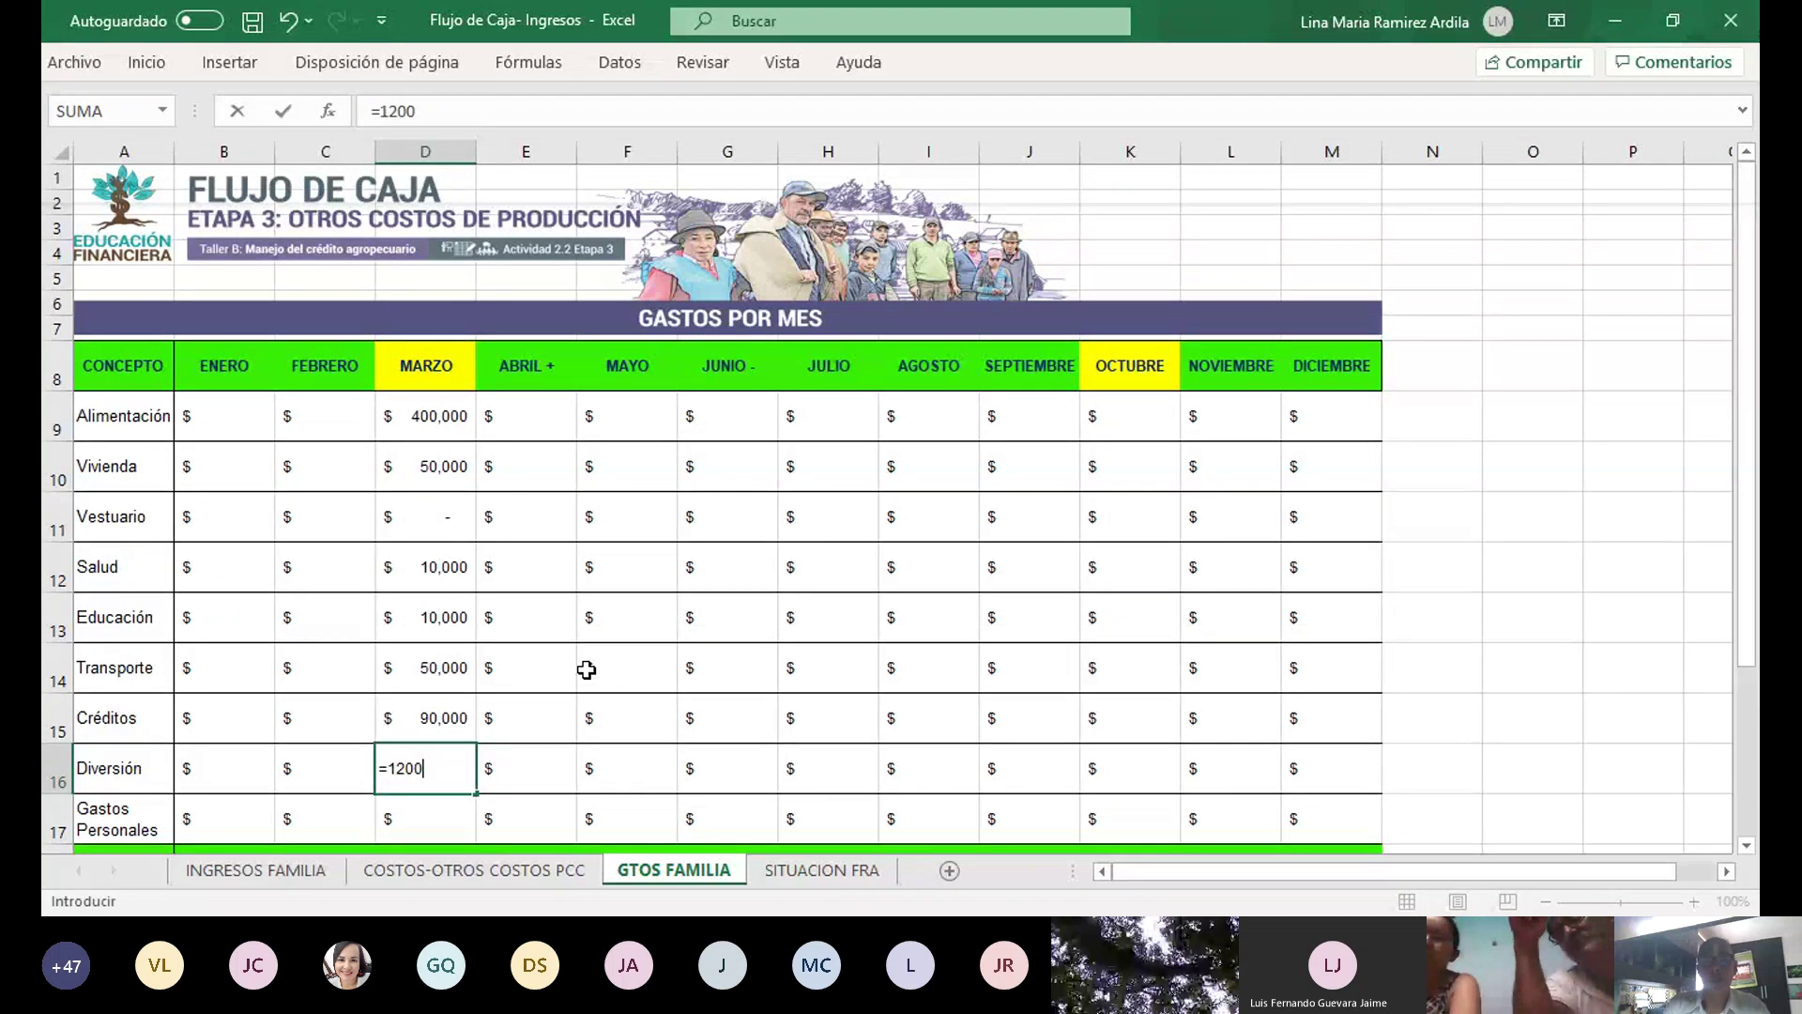
text(0)
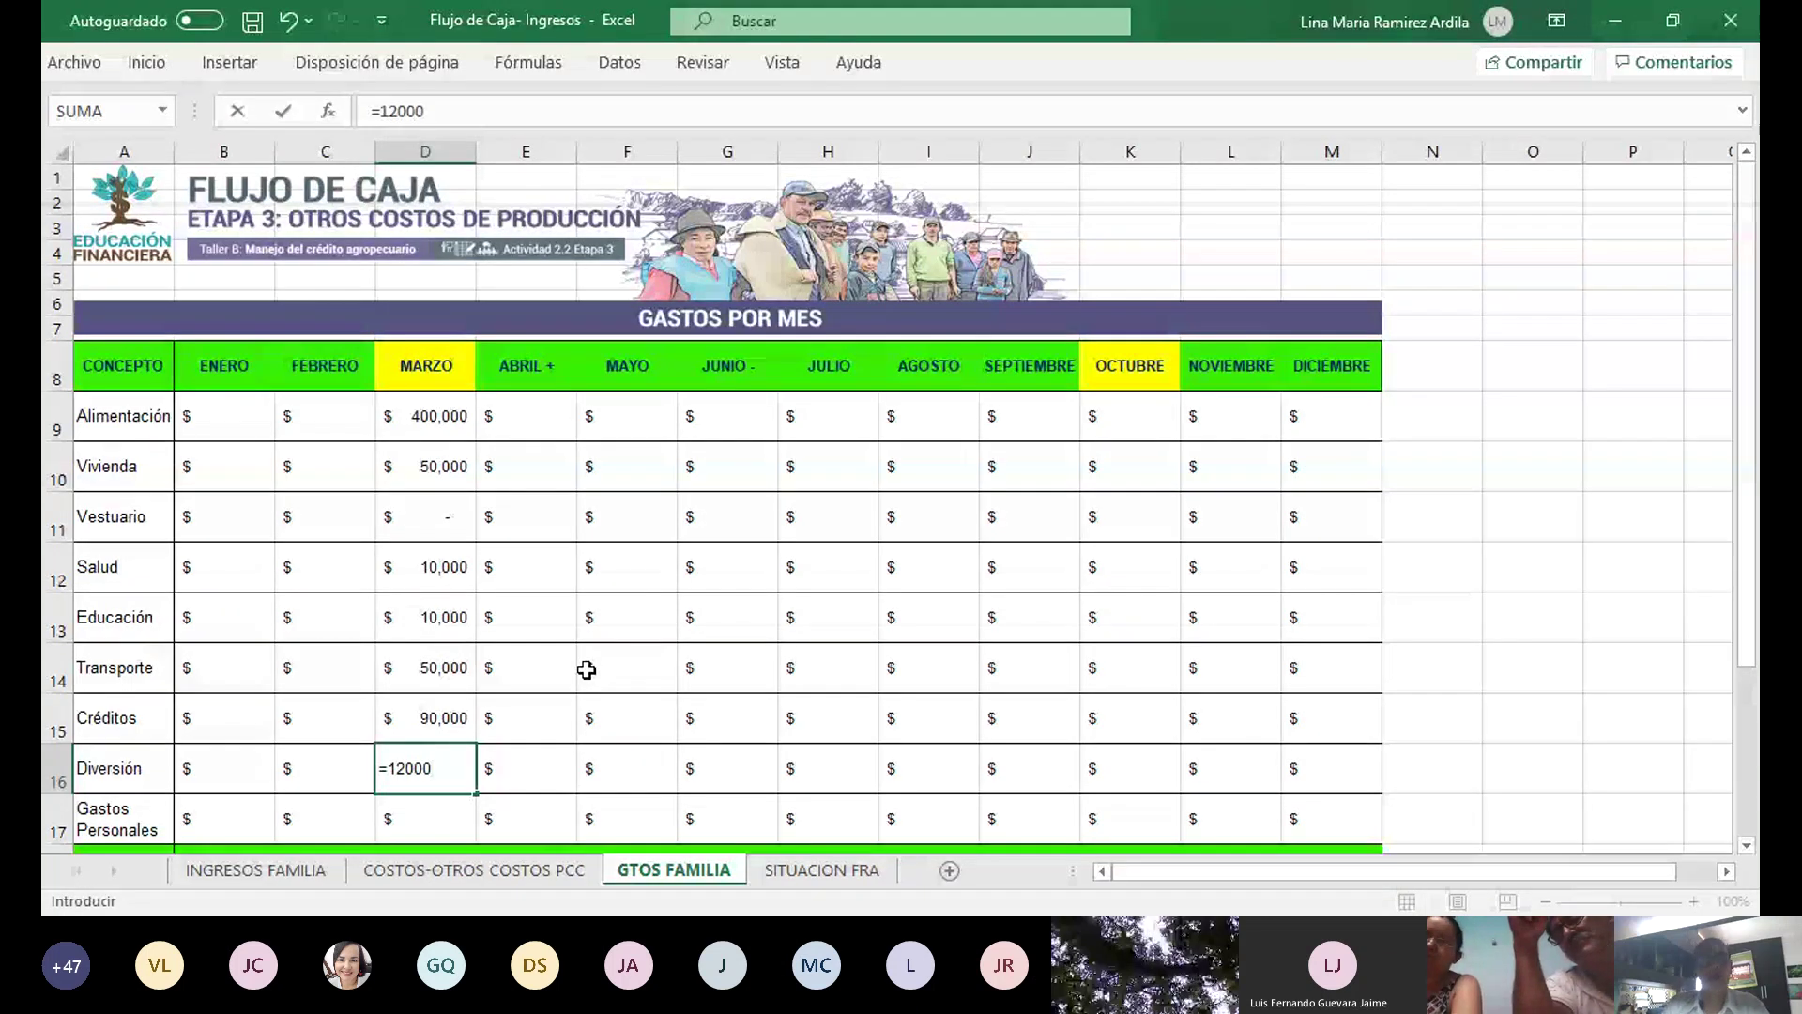
key(BackSpace)
key(BackSpace)
key(BackSpace)
key(BackSpace)
key(BackSpace)
text(160,0)
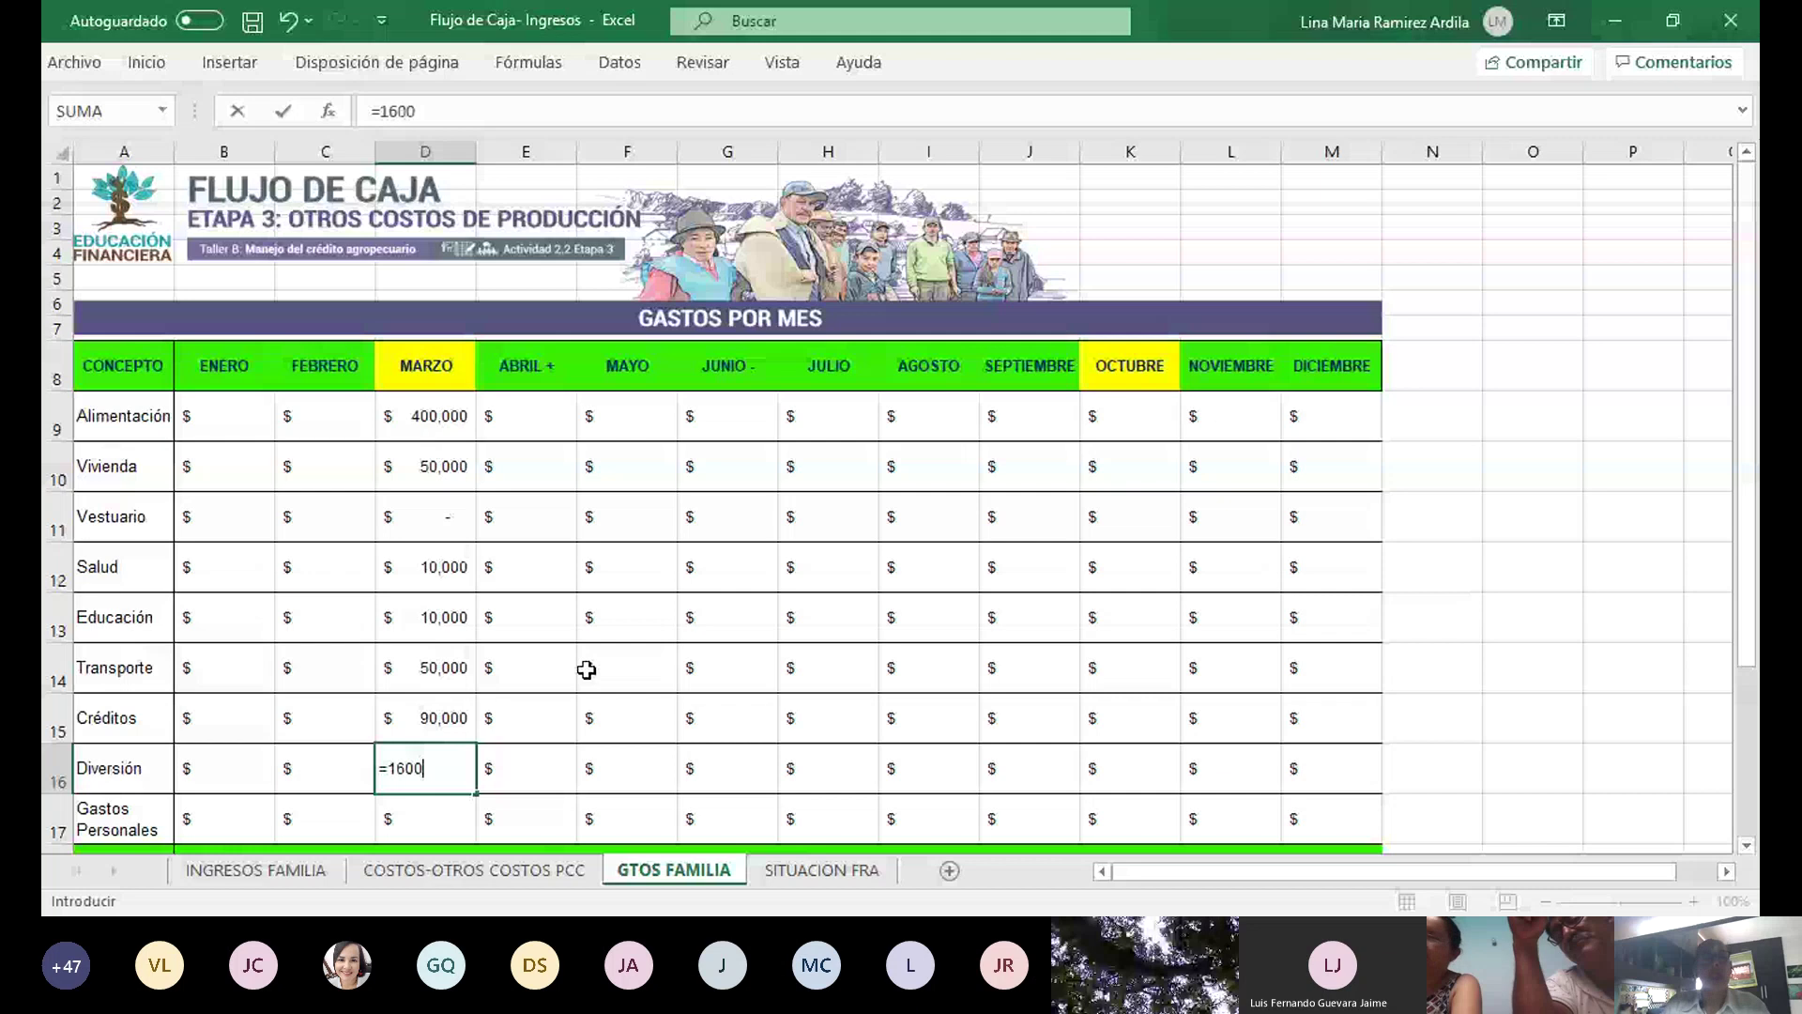
text(00)
key(Return)
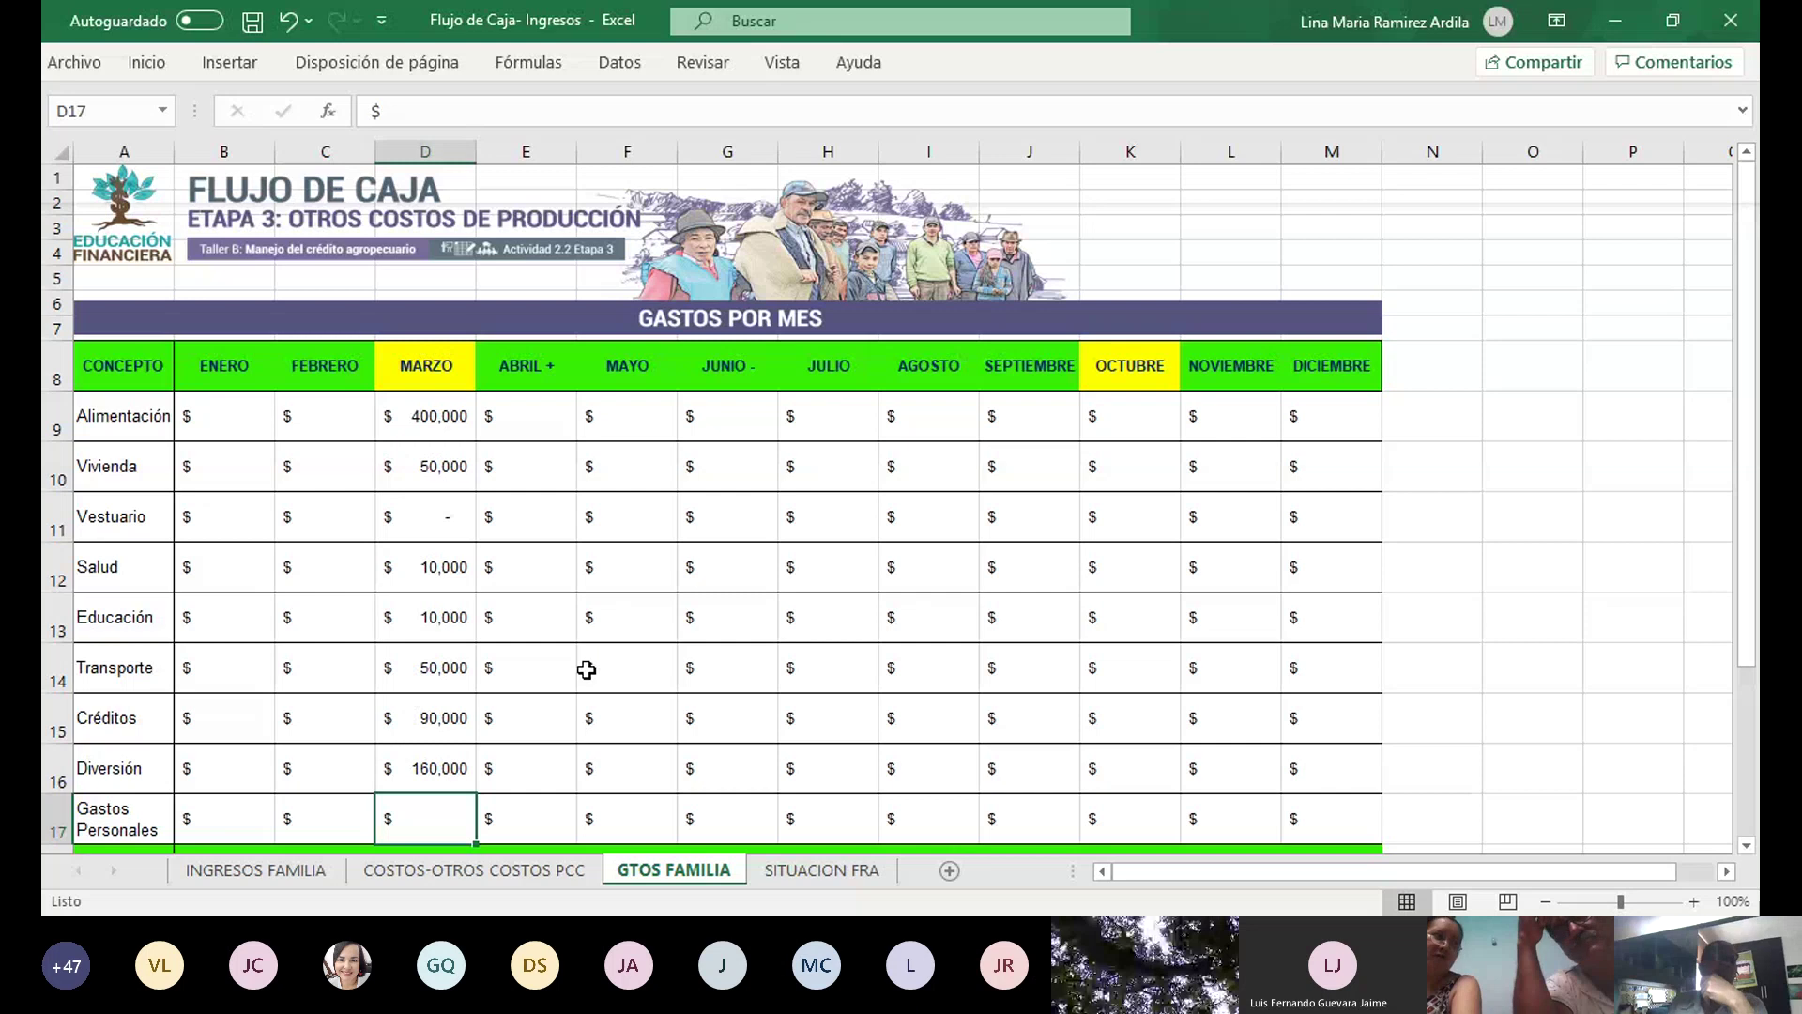
Enter =80000 as the March Gastos Personales expense in cell D17
click(89, 819)
click(442, 812)
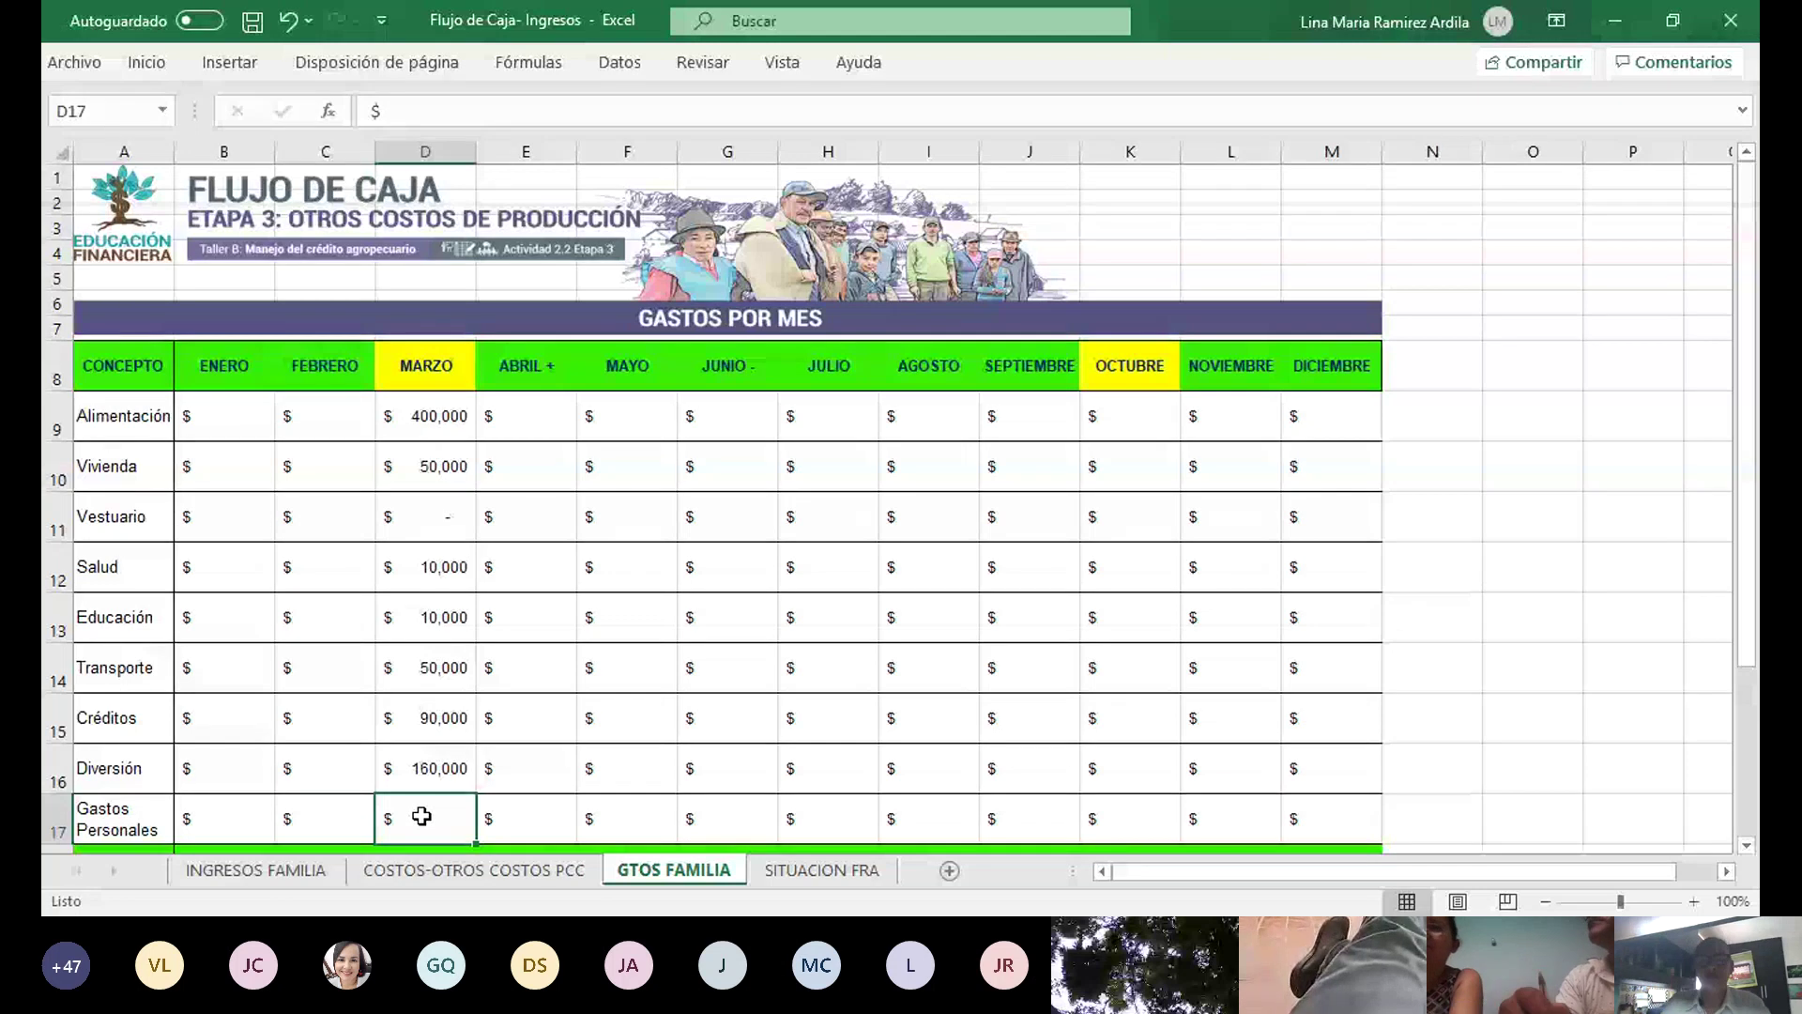
text(=80)
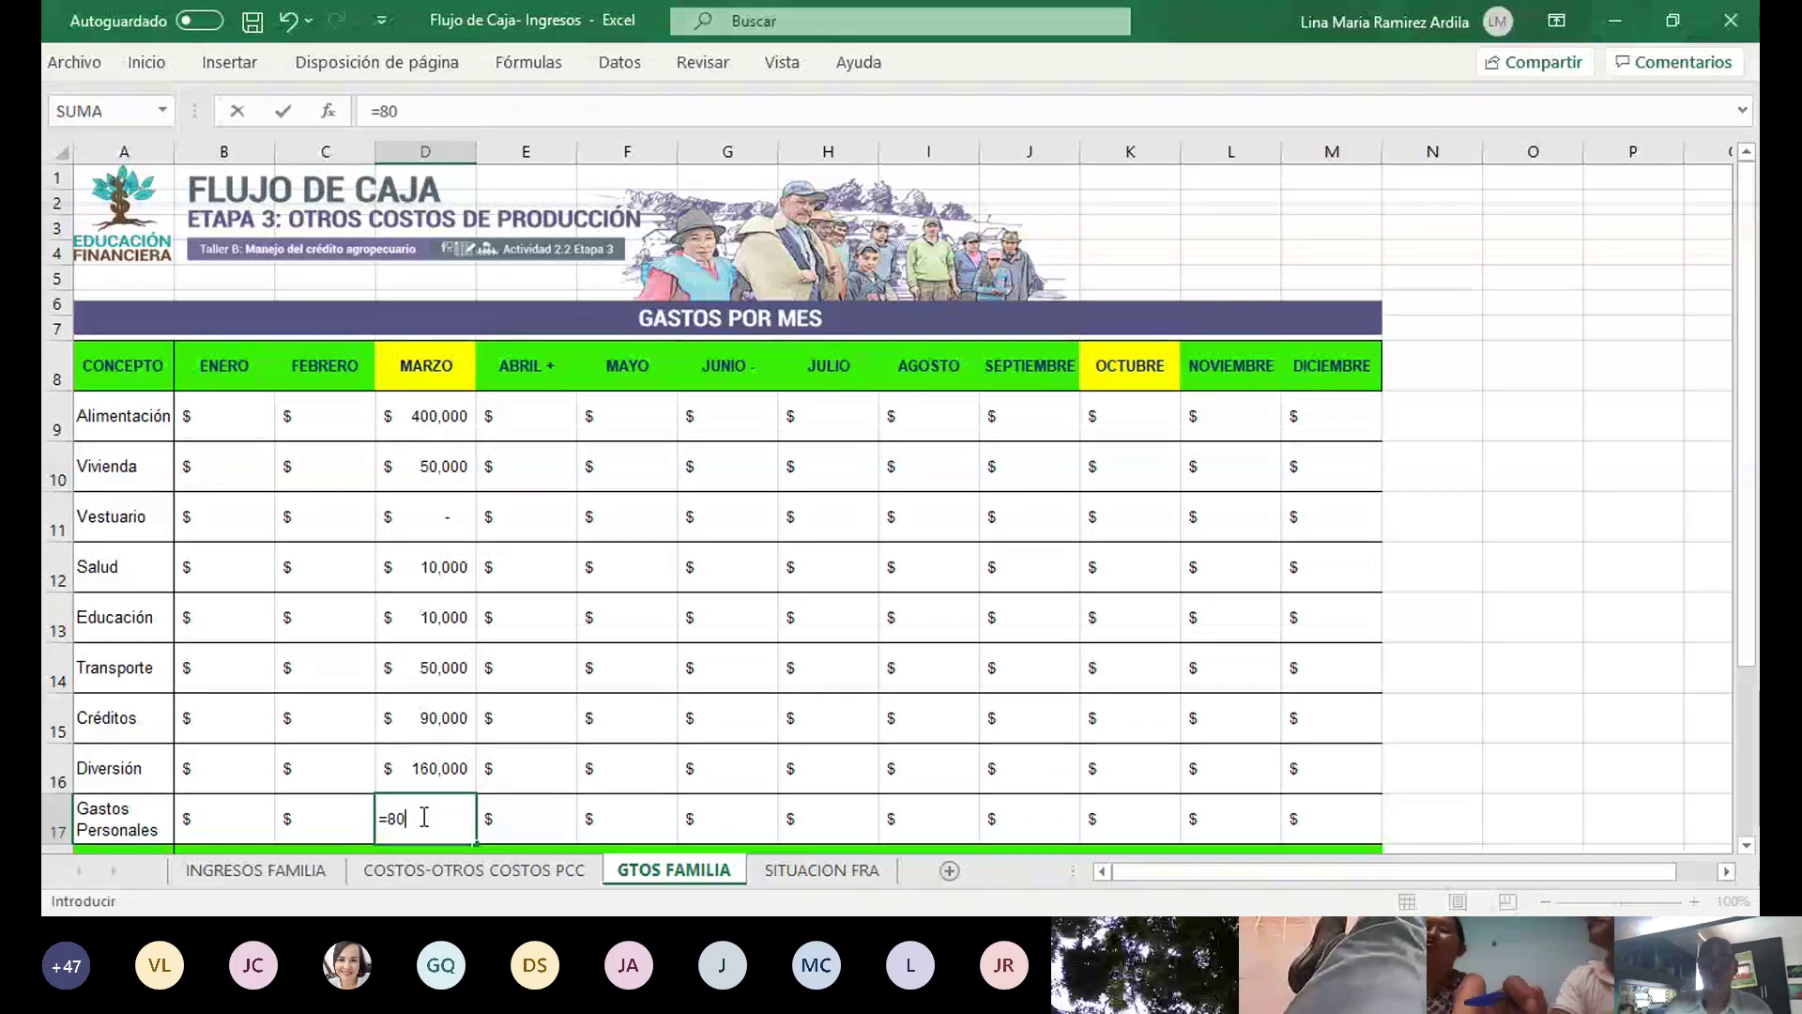
text(000)
key(Return)
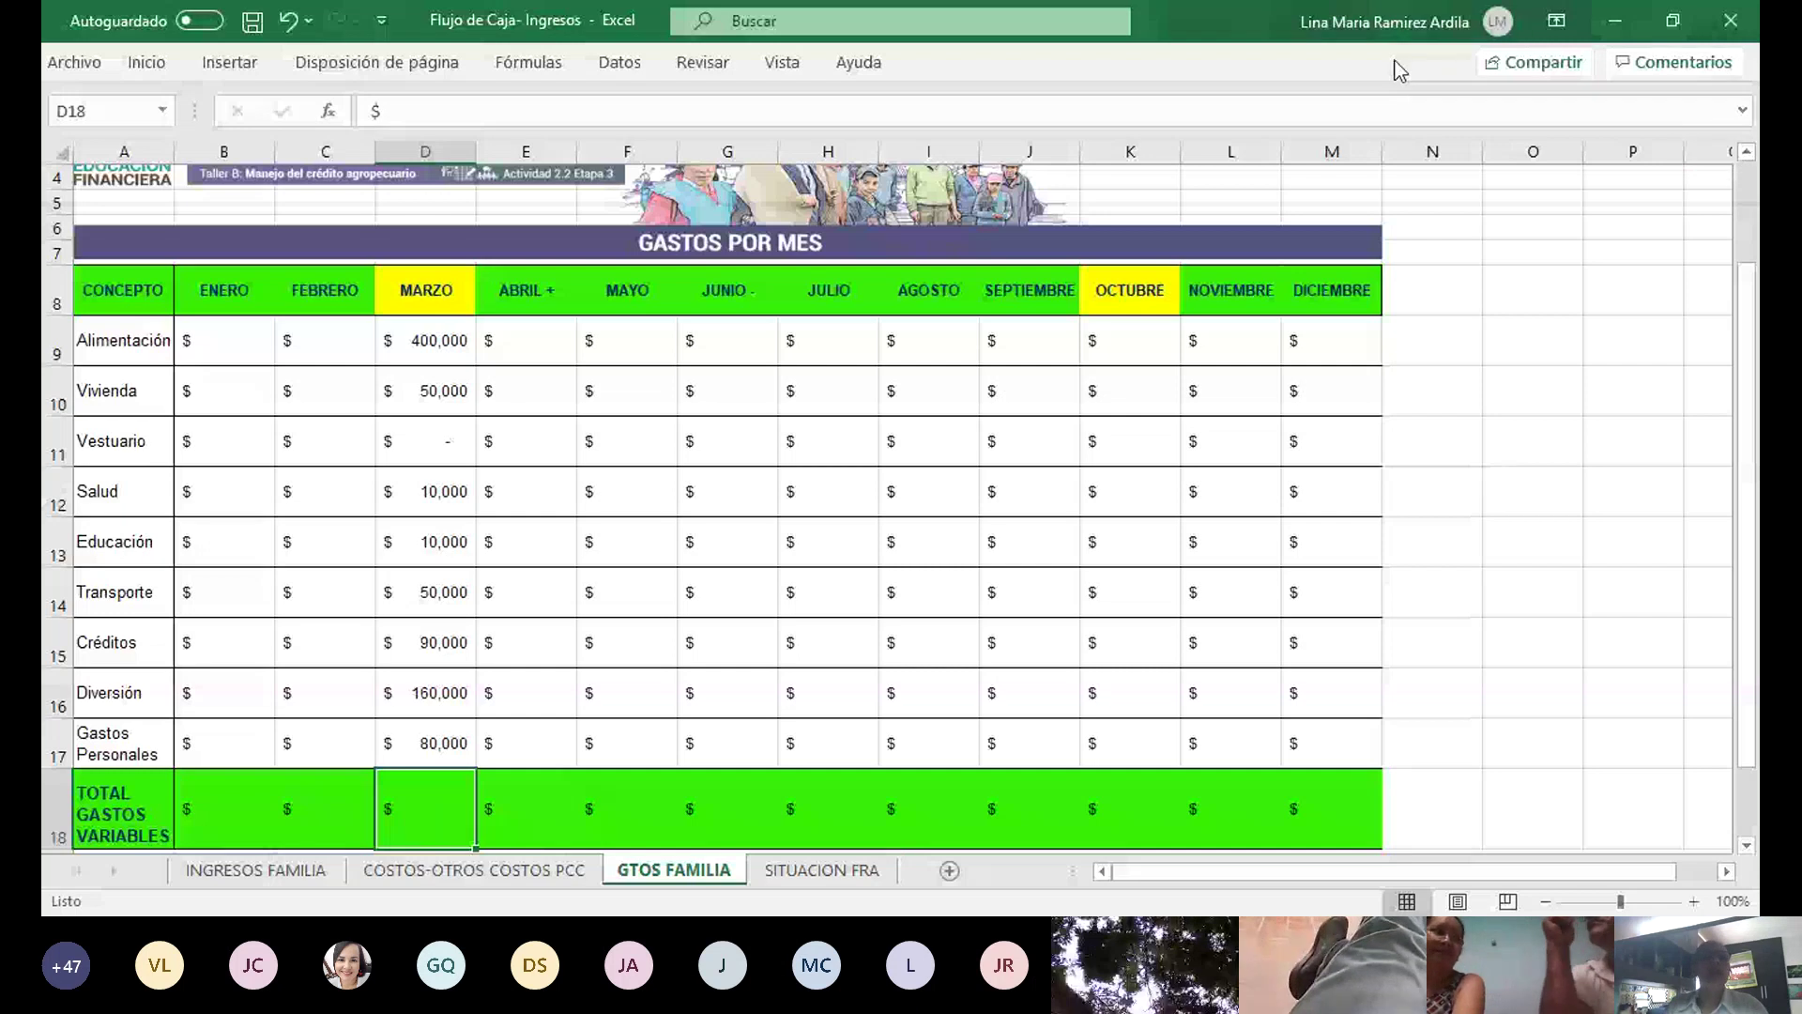
Total the March family expenses in cell D18 with =SUMA(D9:D17) and save the workbook
click(230, 63)
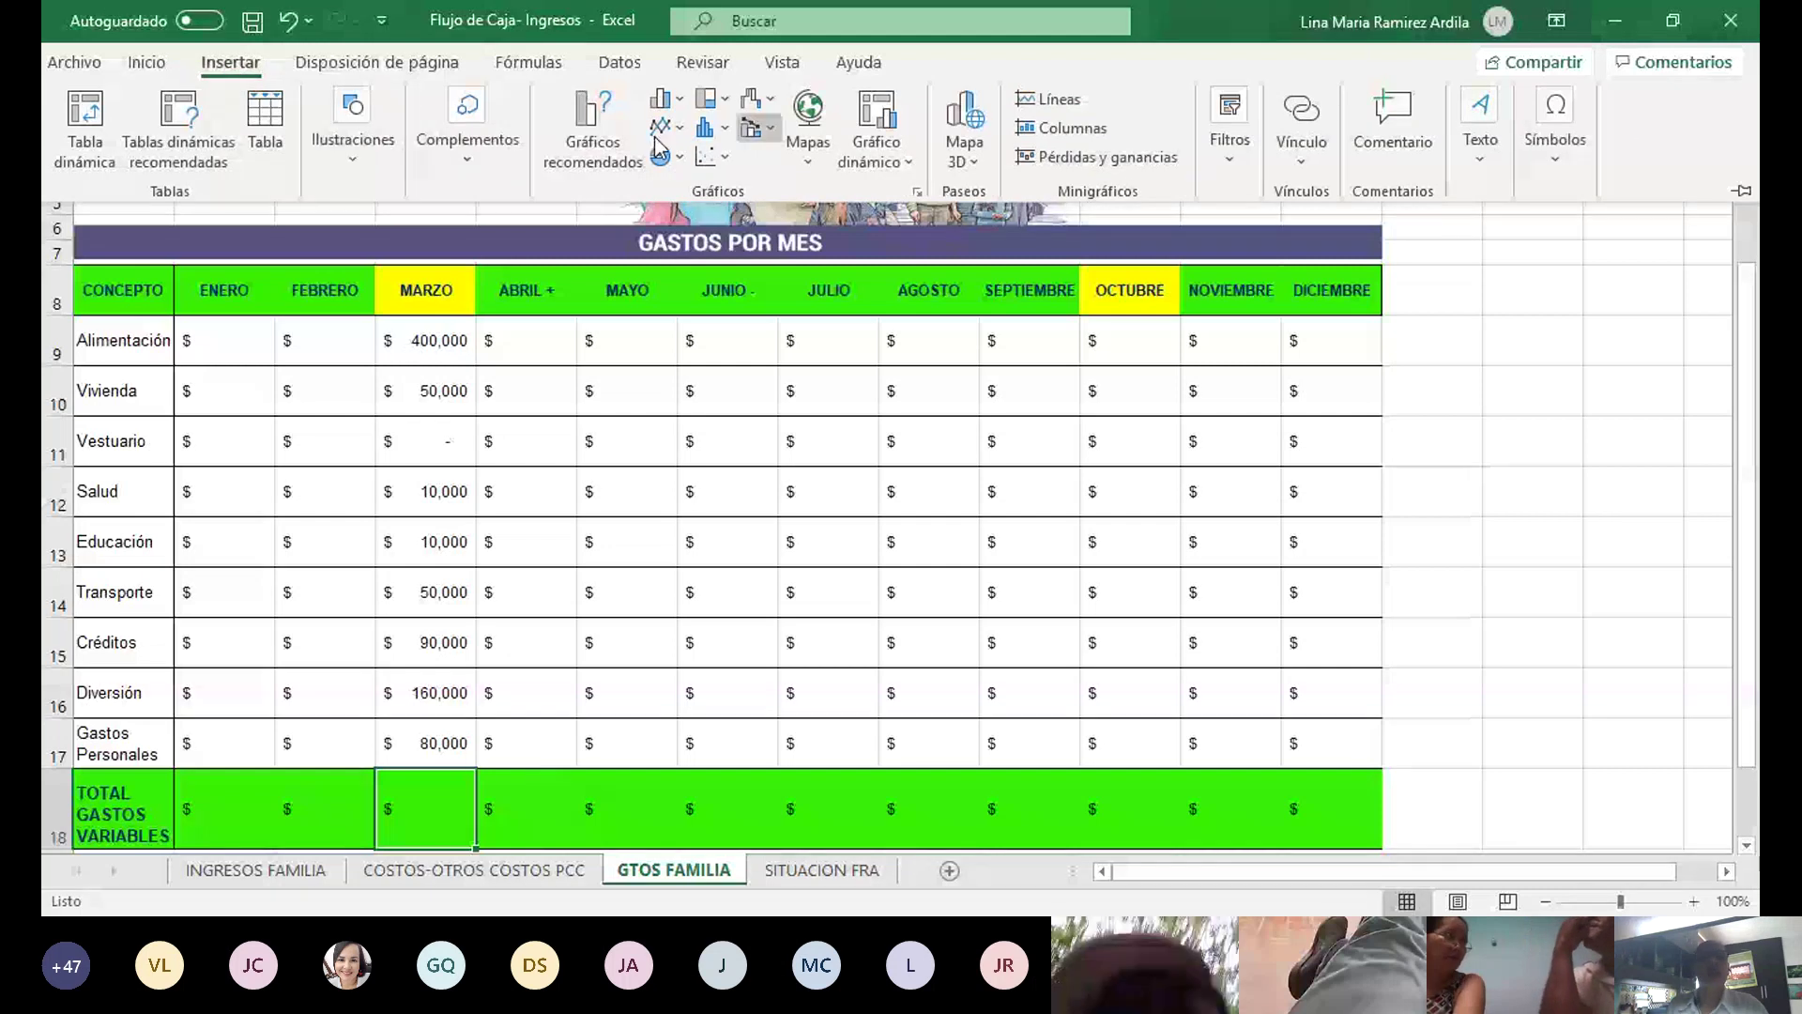
click(151, 63)
click(1394, 101)
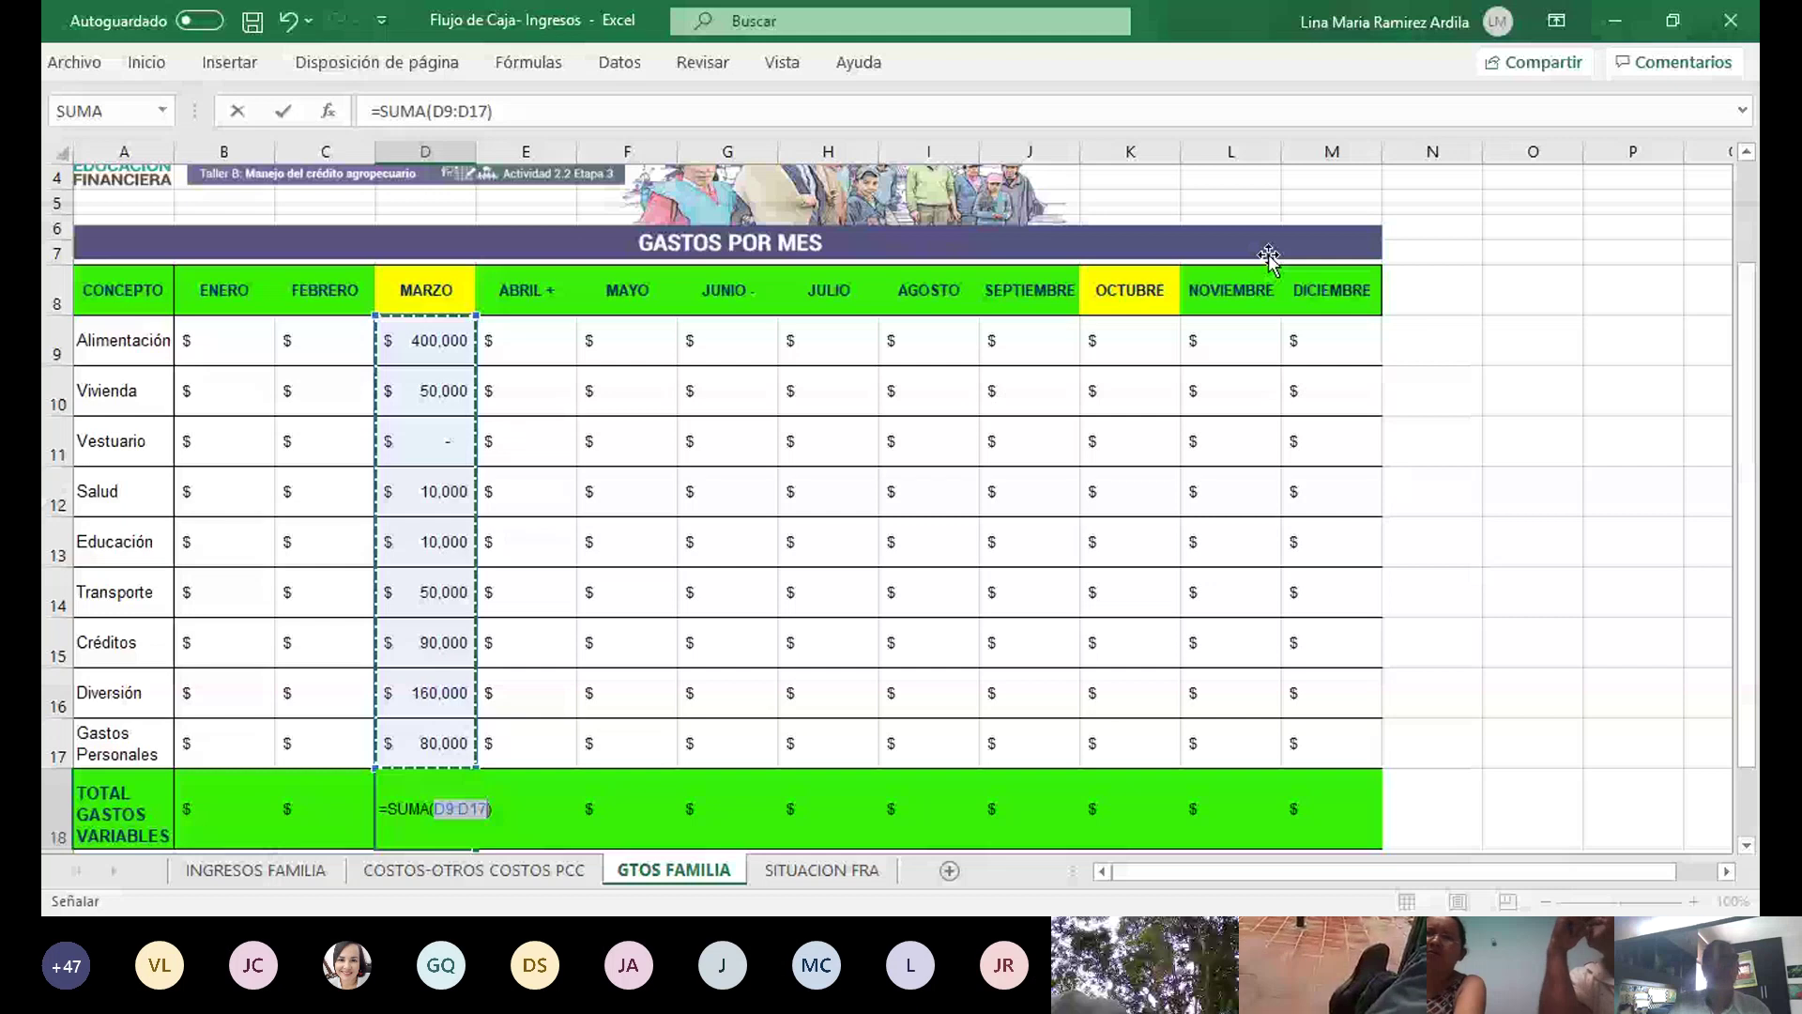
key(Return)
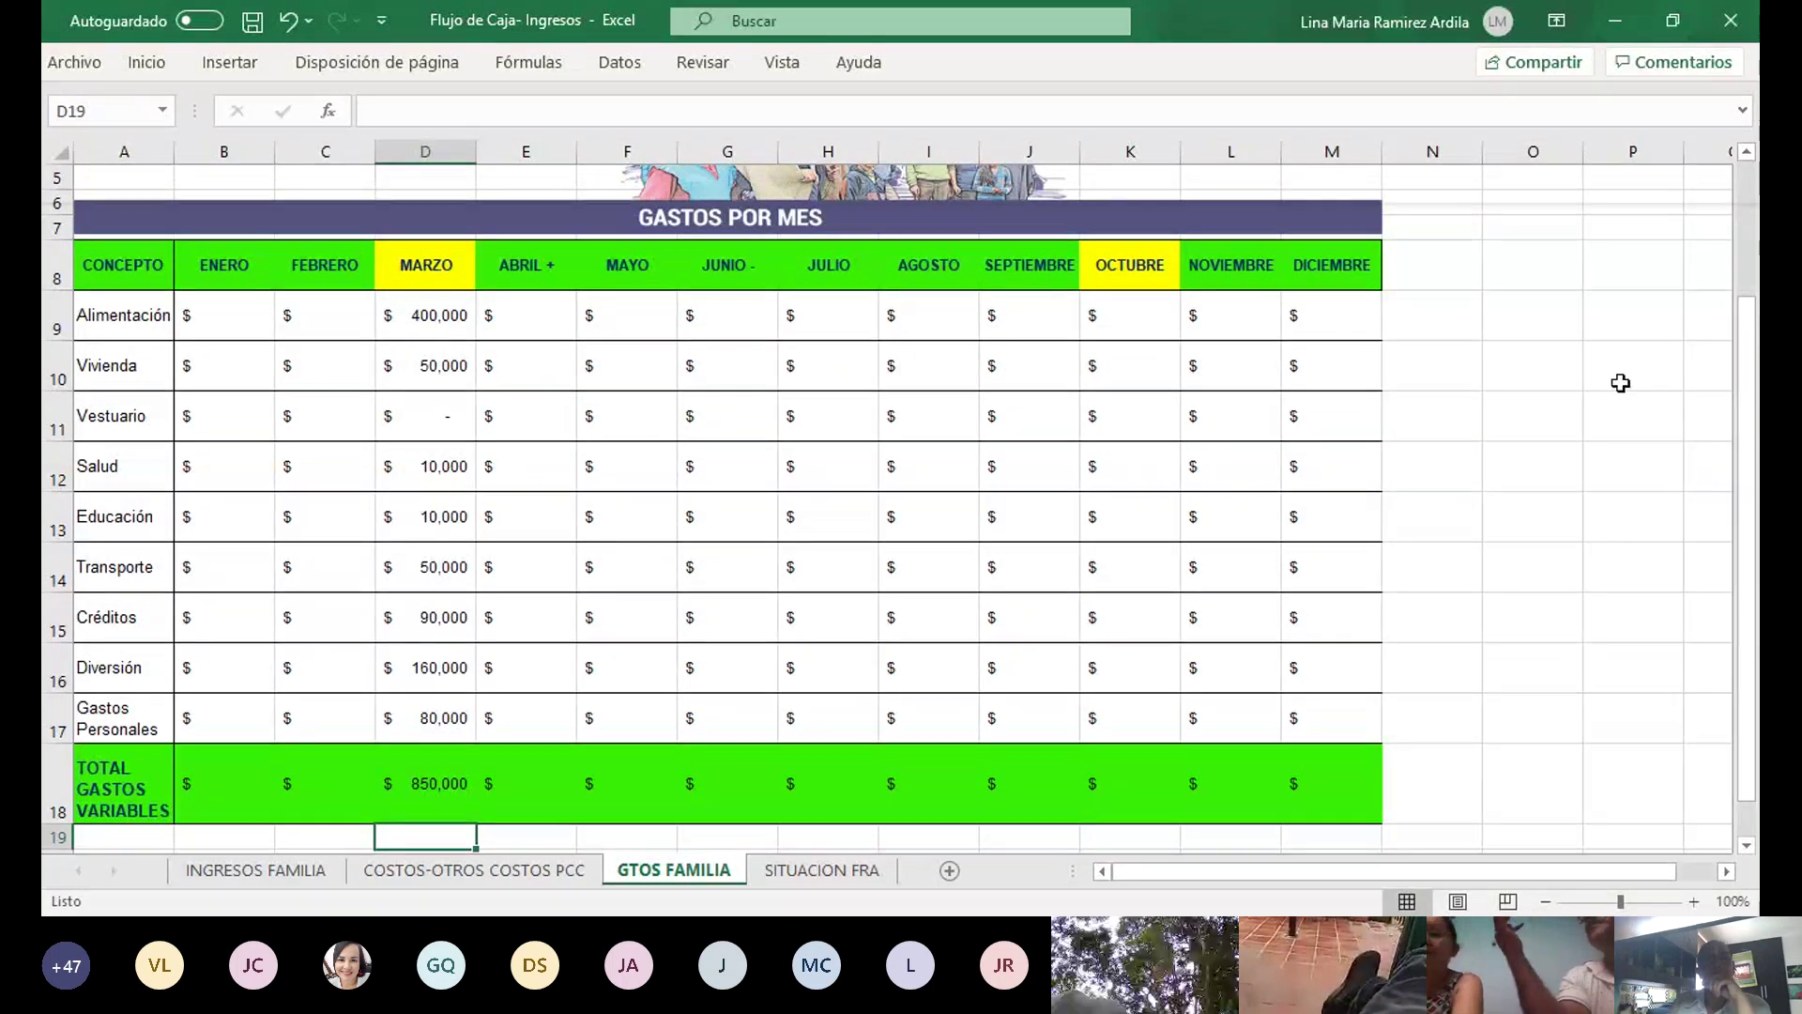
scroll(1618, 383, down, 1)
click(254, 22)
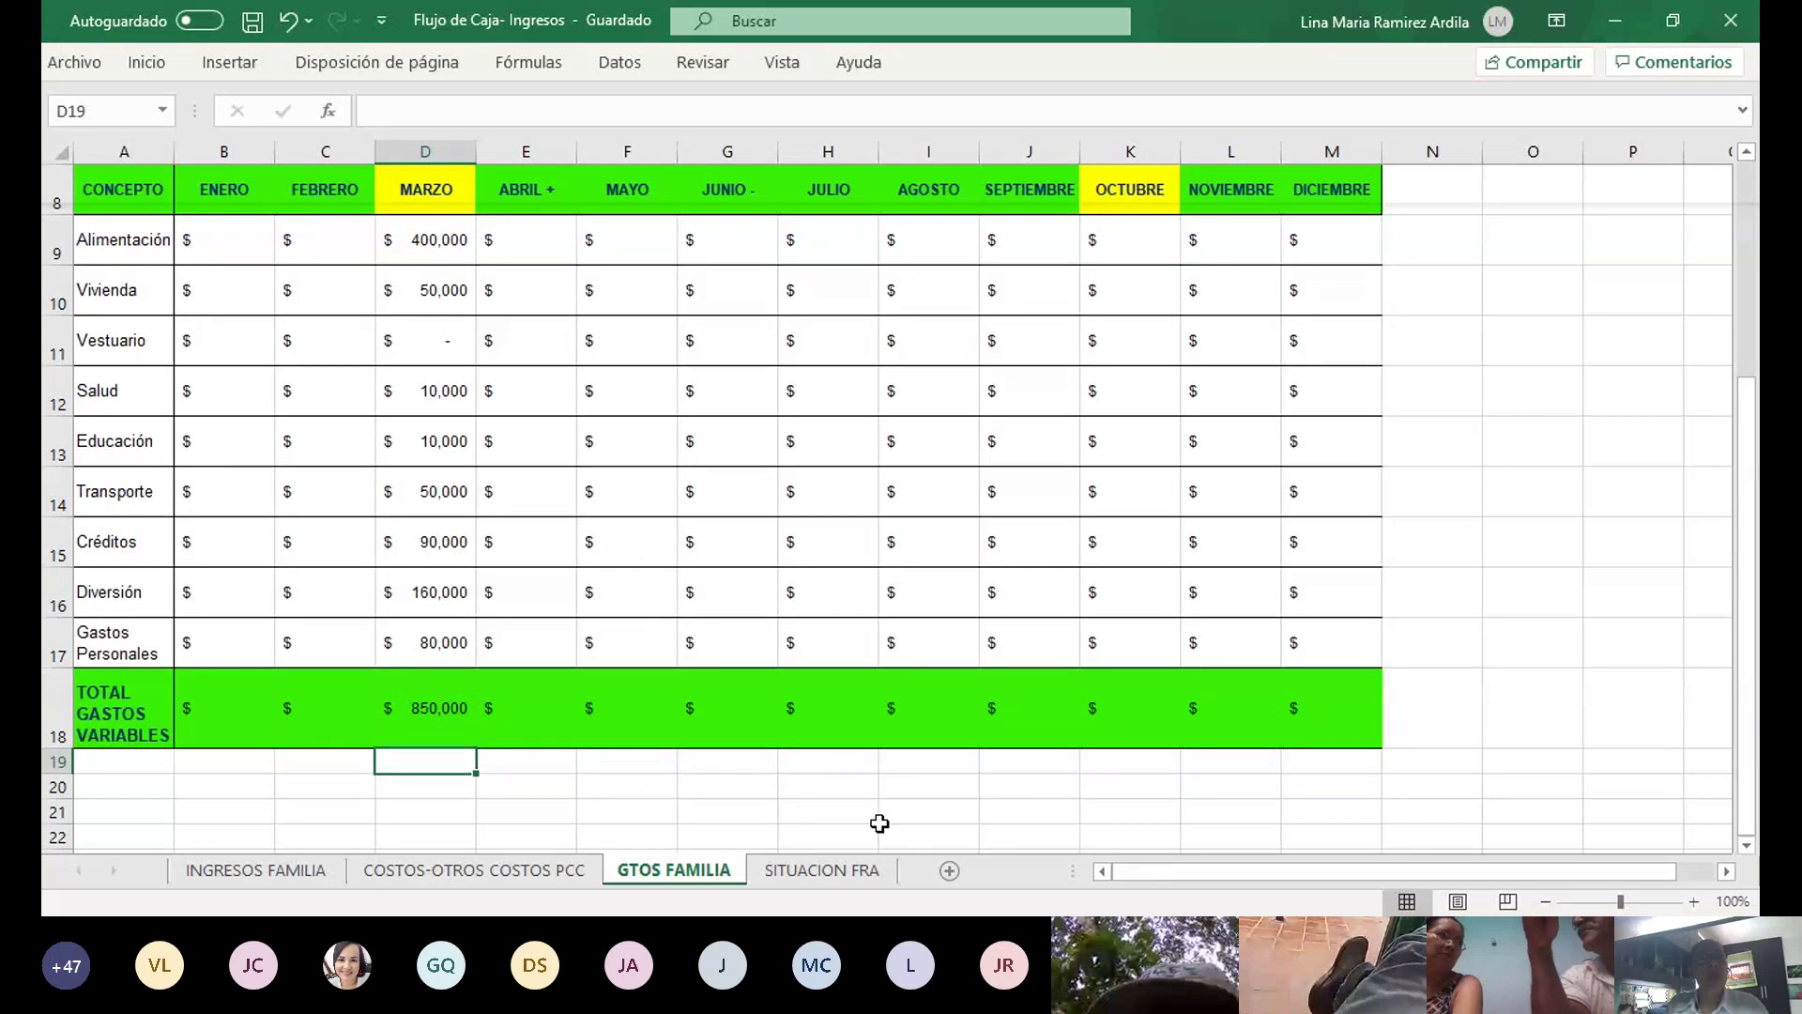
Examine the March income, production cost, other cost and family expense cells on the SITUACION FRA sheet
click(823, 870)
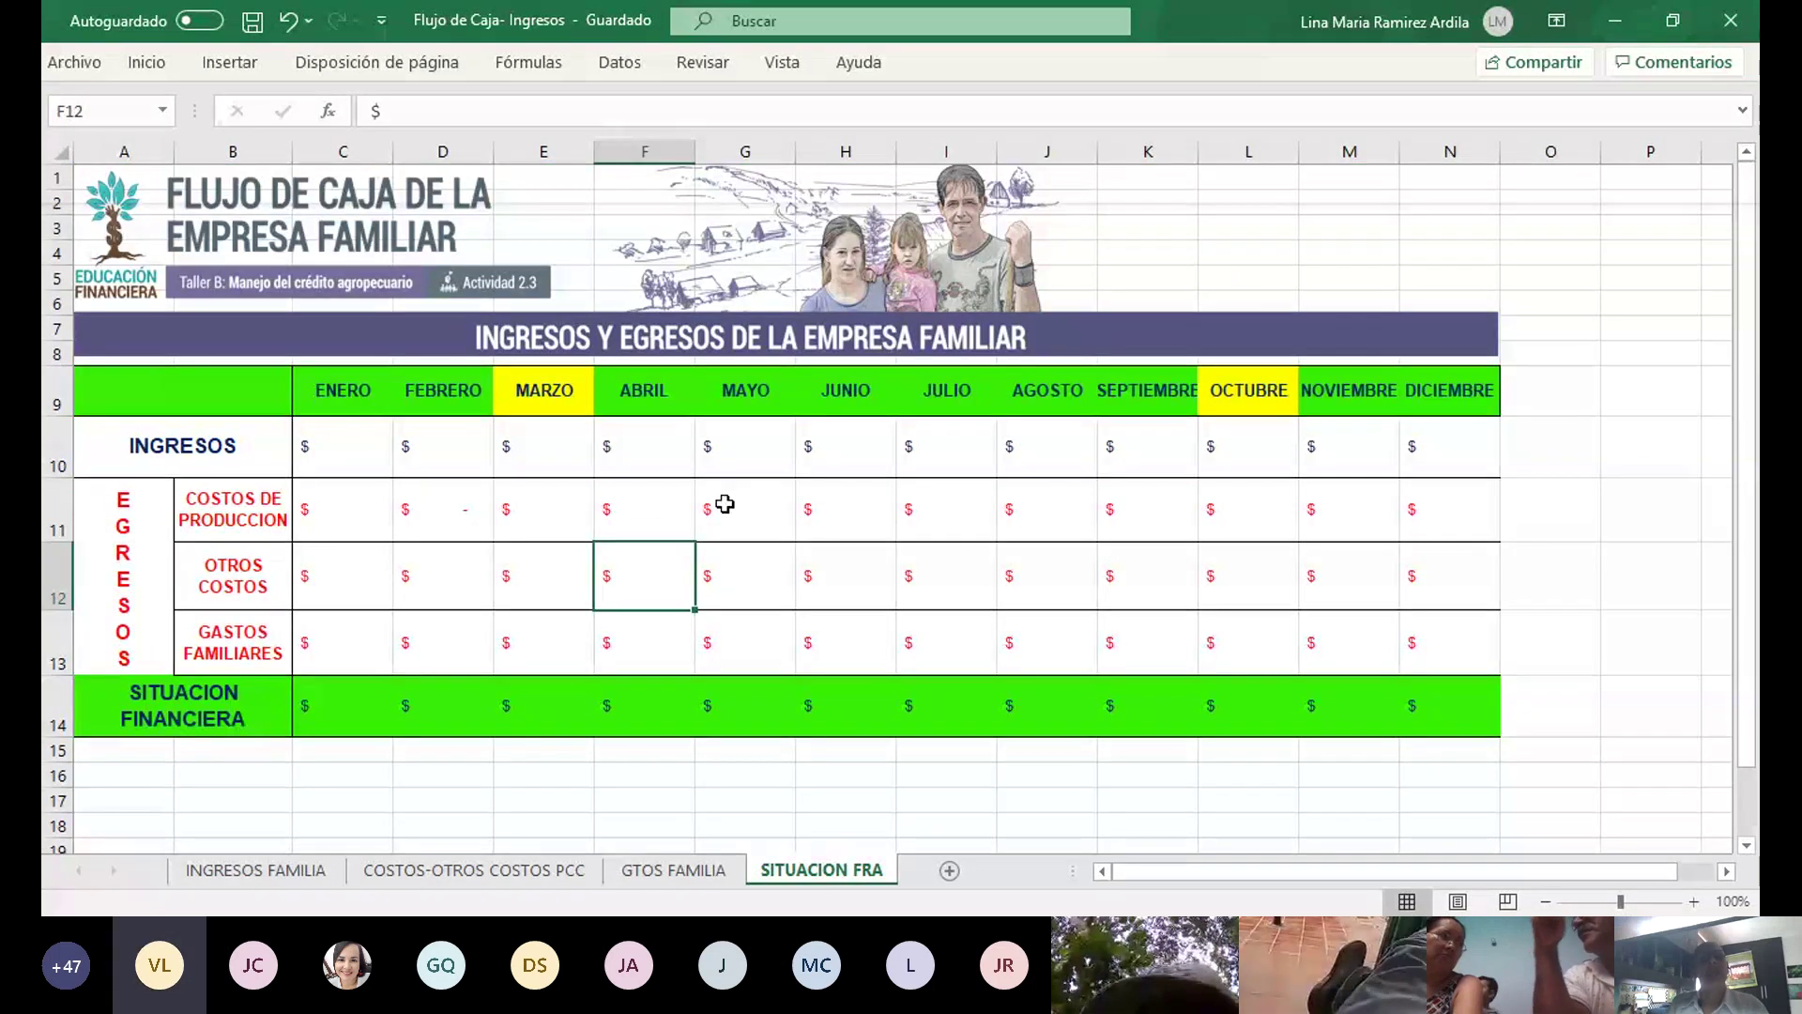
click(532, 447)
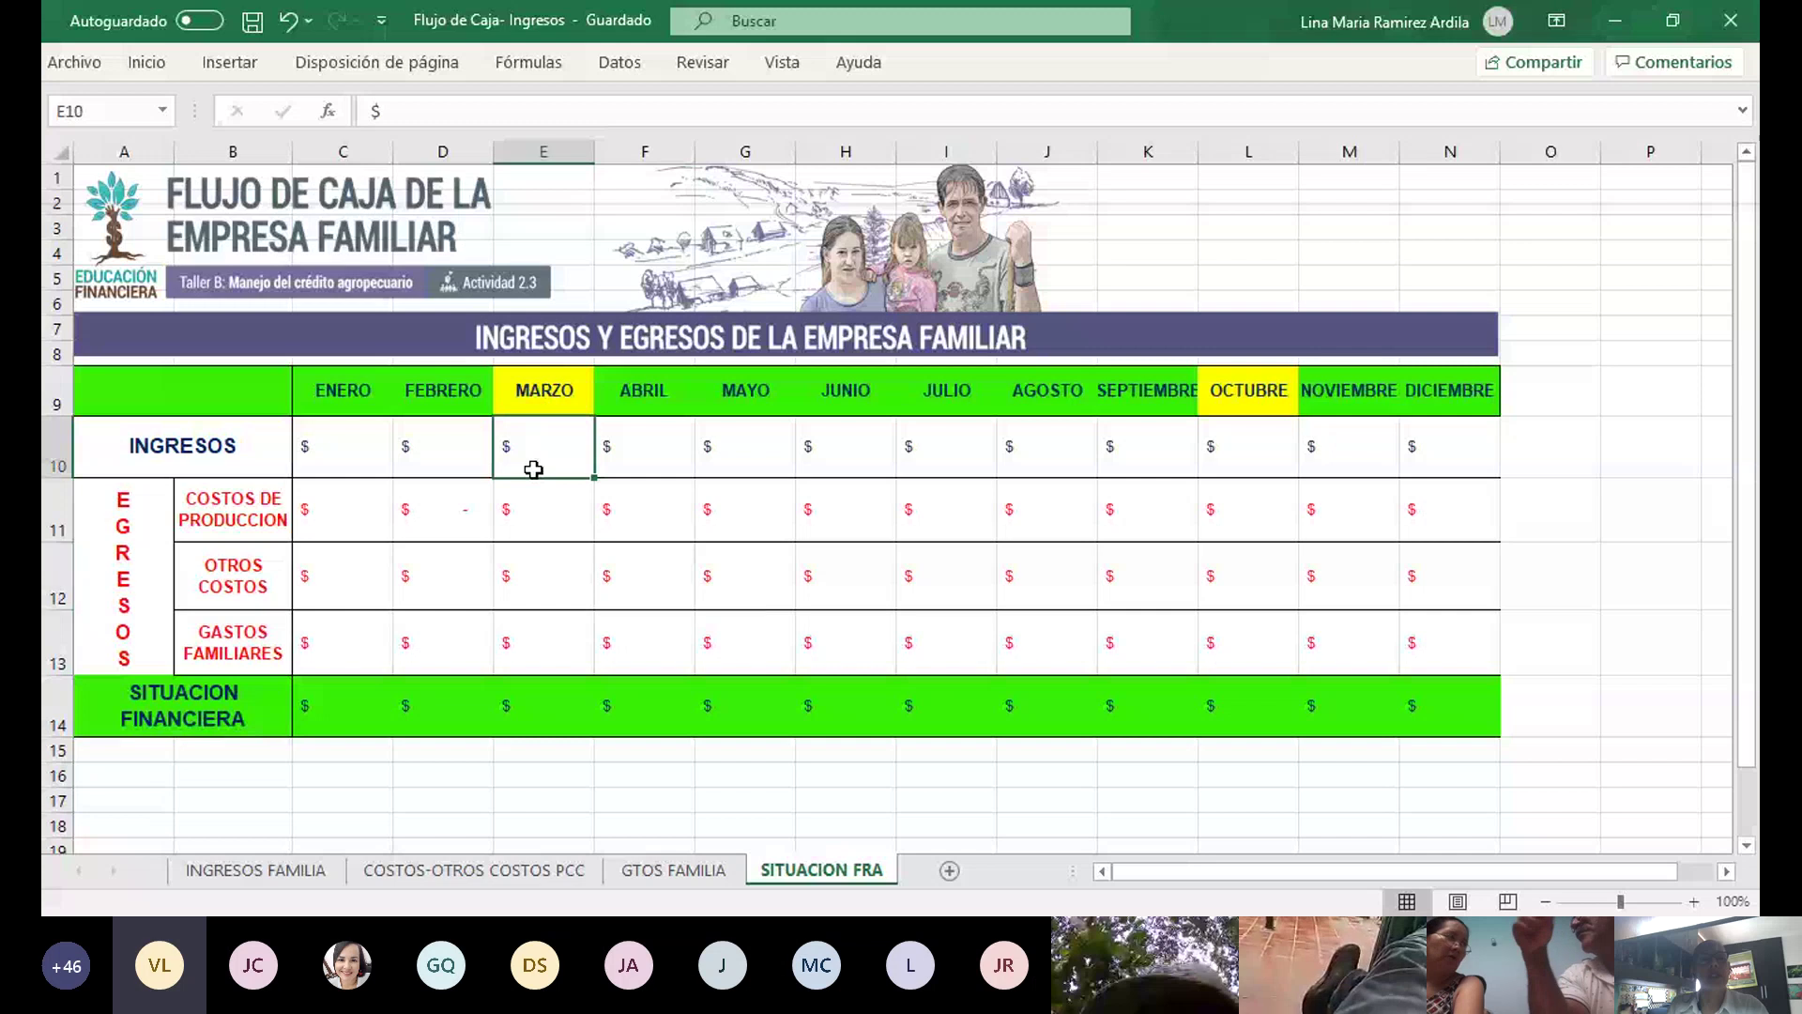
click(539, 514)
click(533, 595)
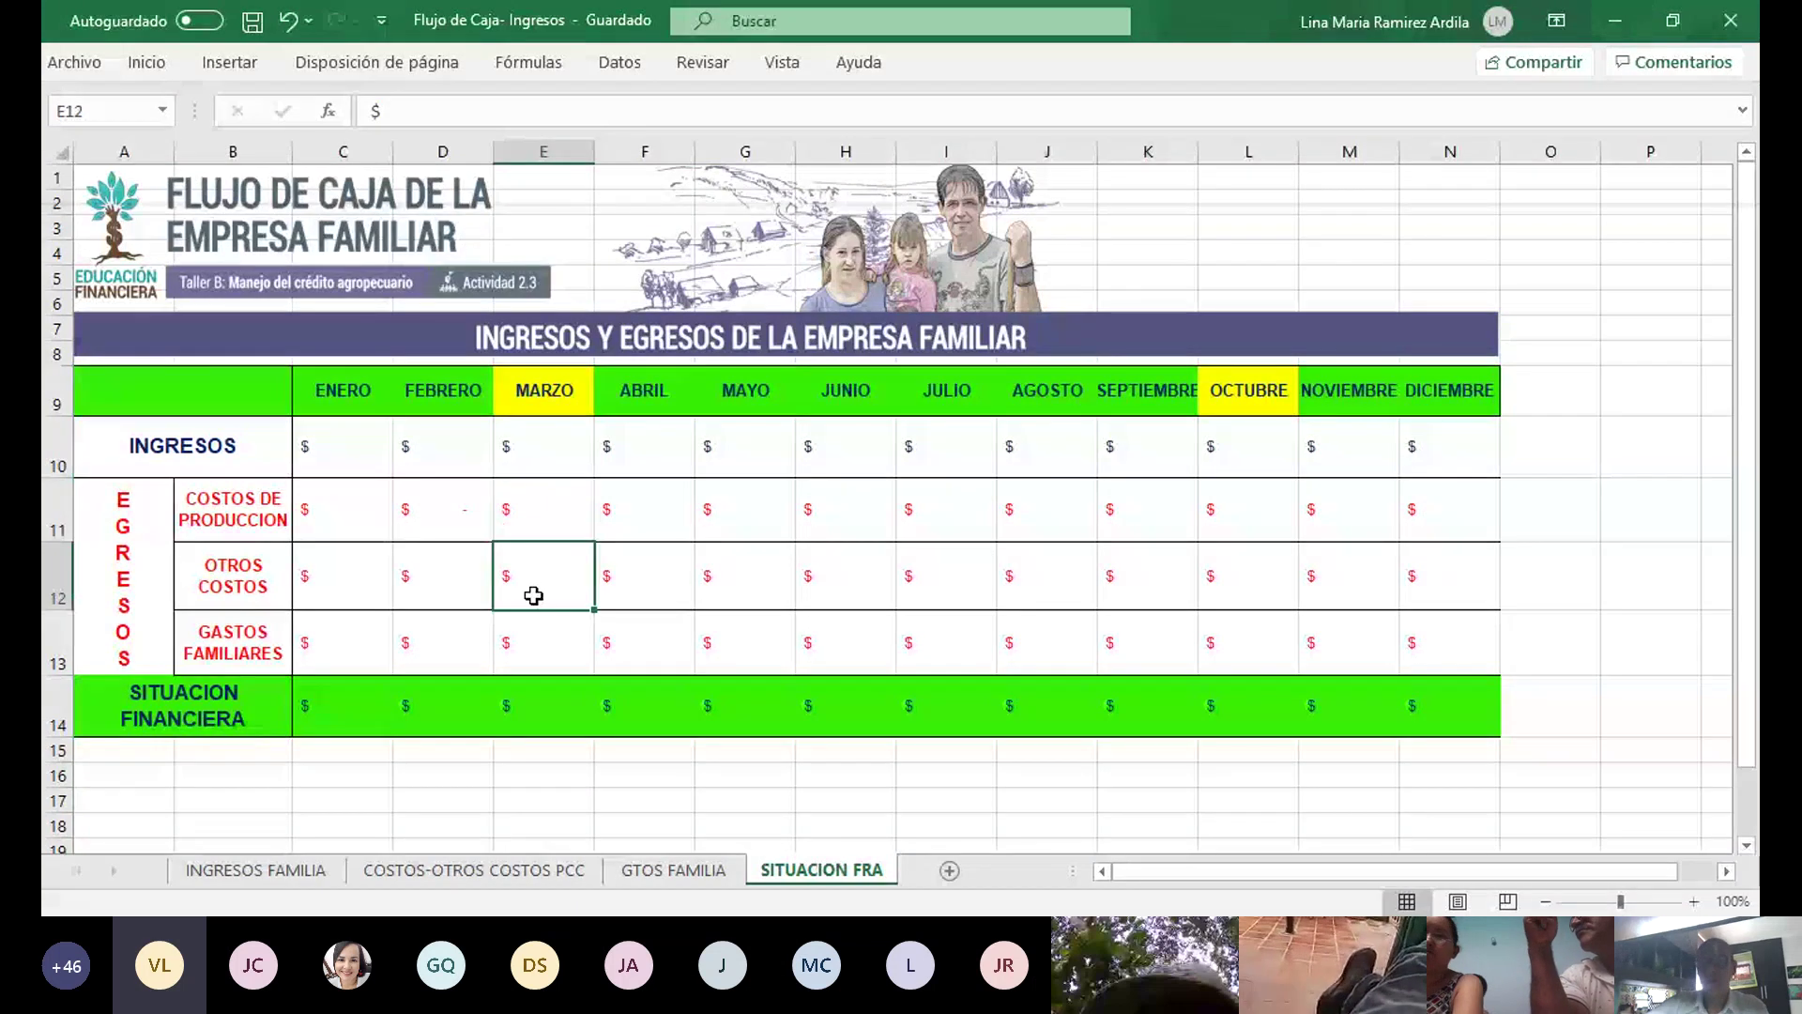
click(529, 635)
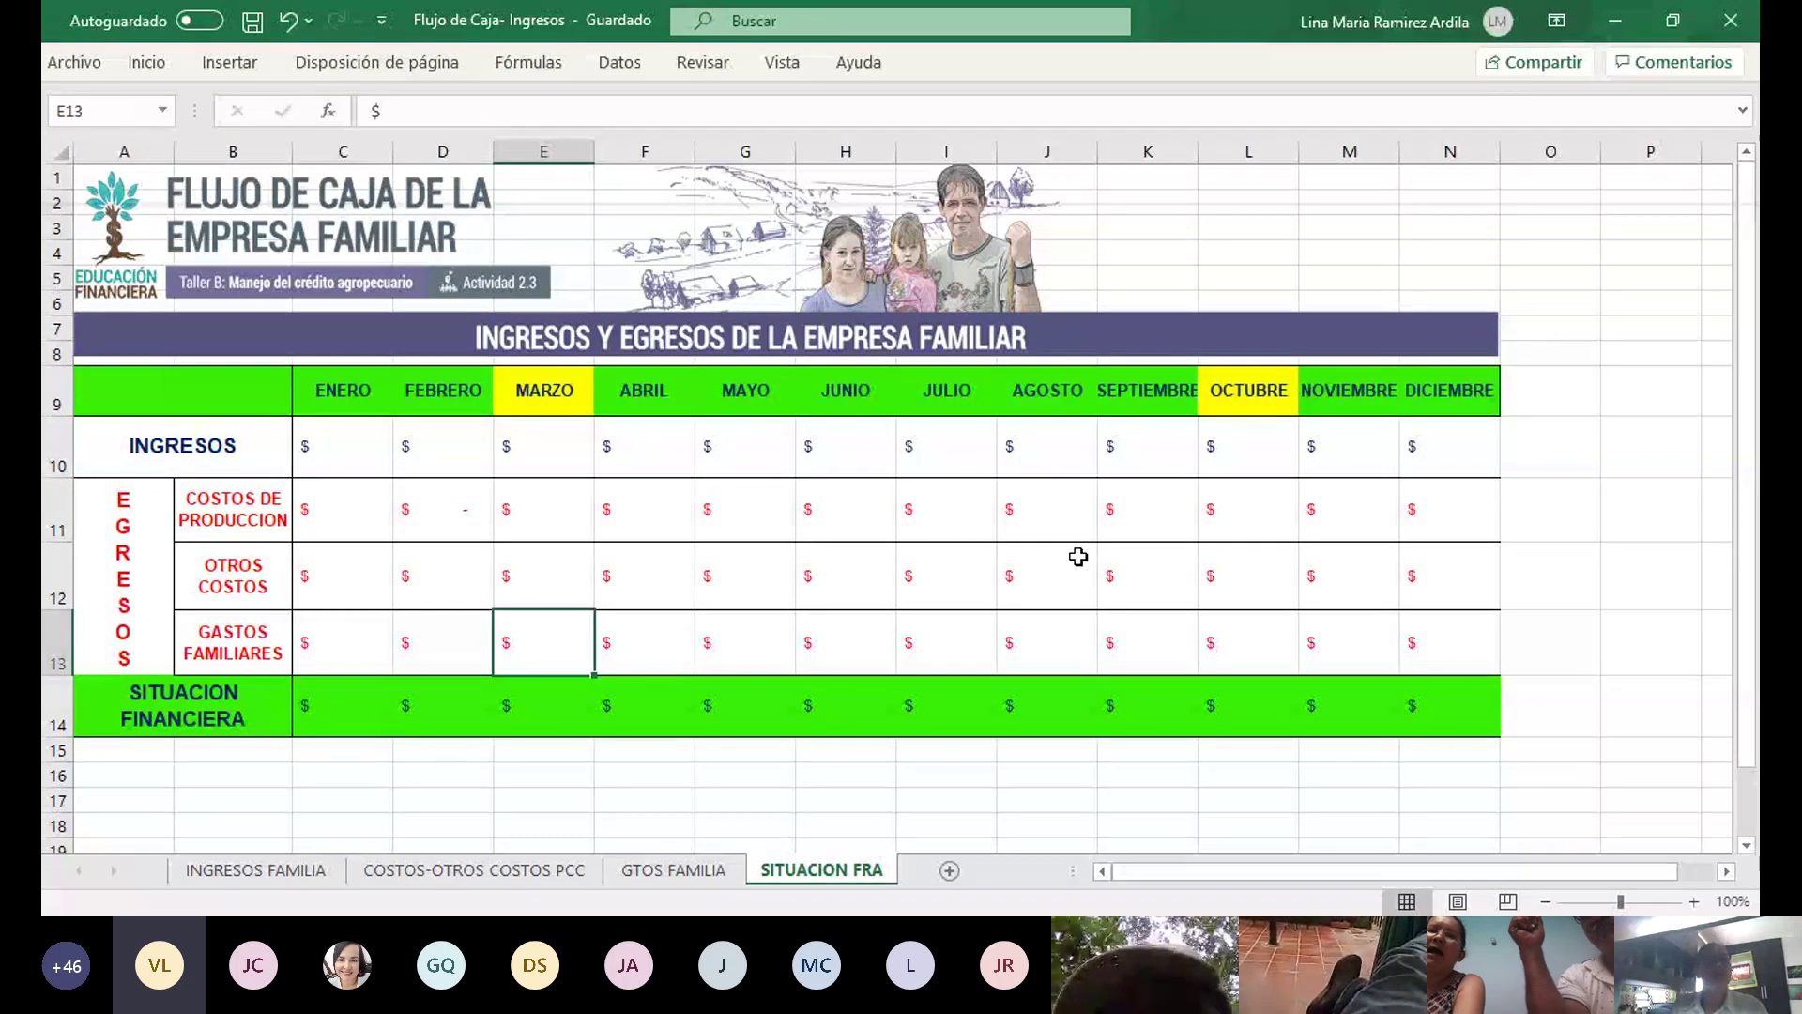
click(631, 882)
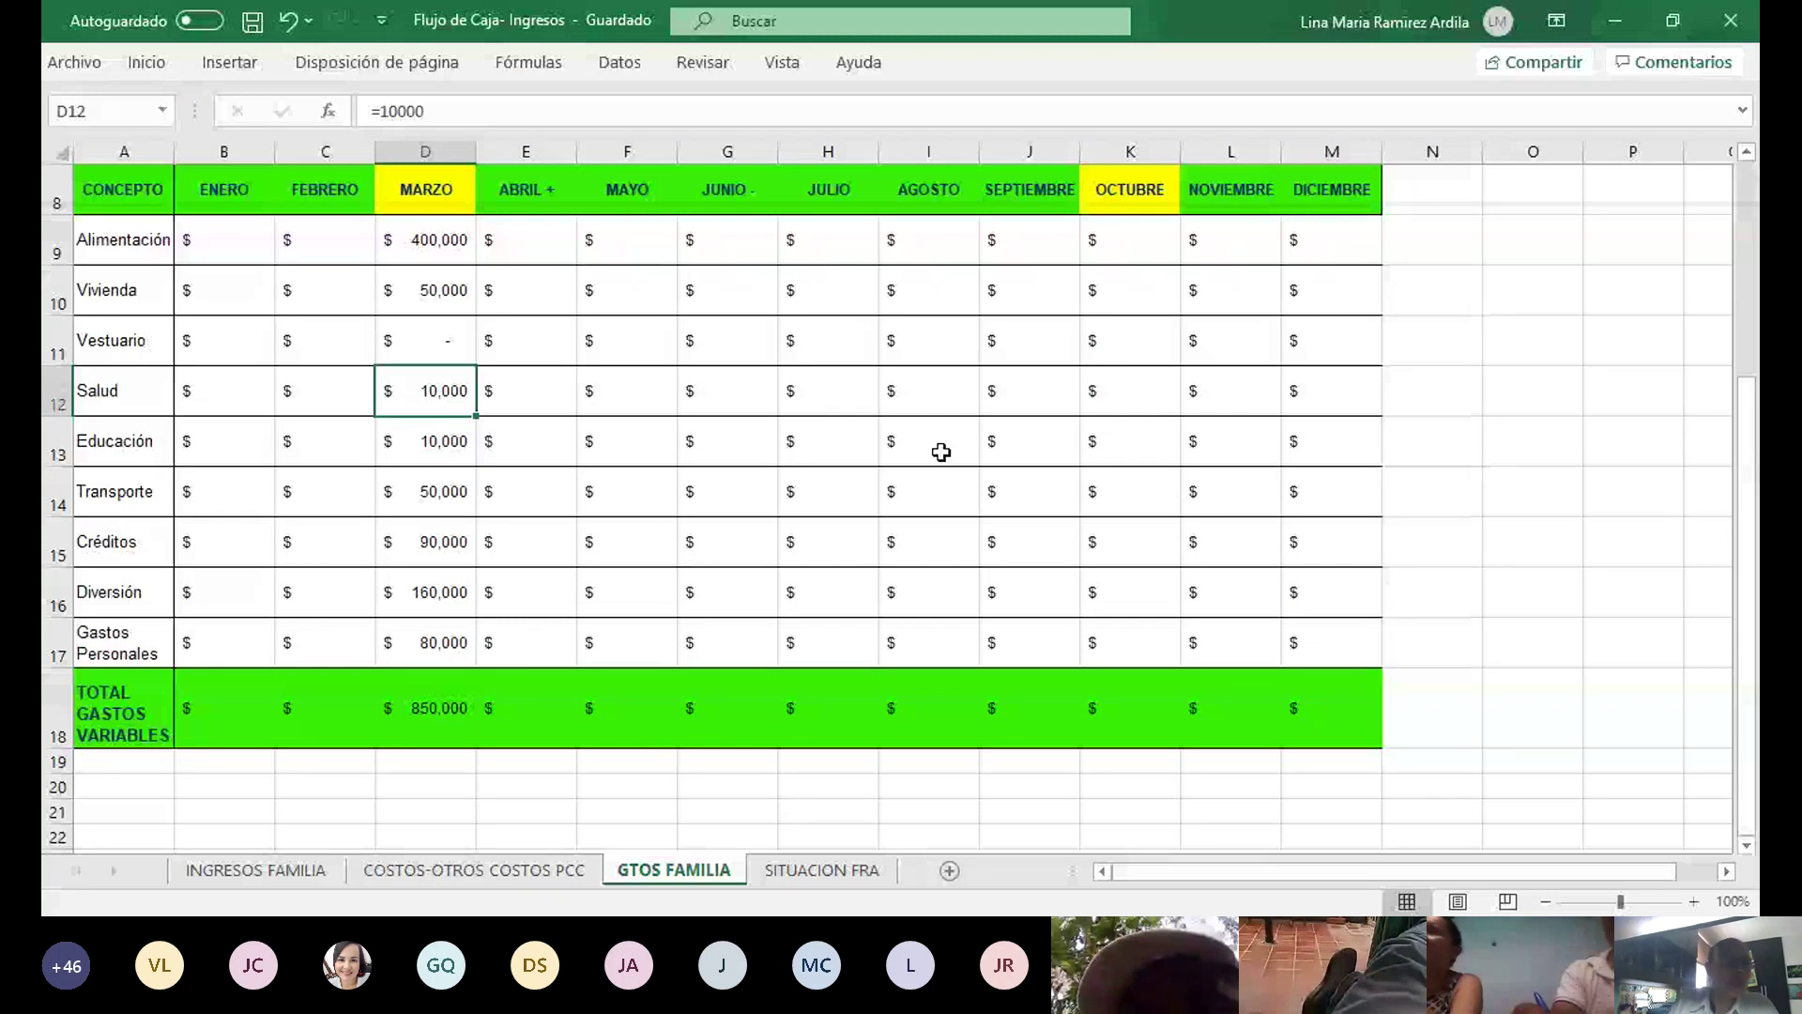
key(Left)
key(Left)
key(Left)
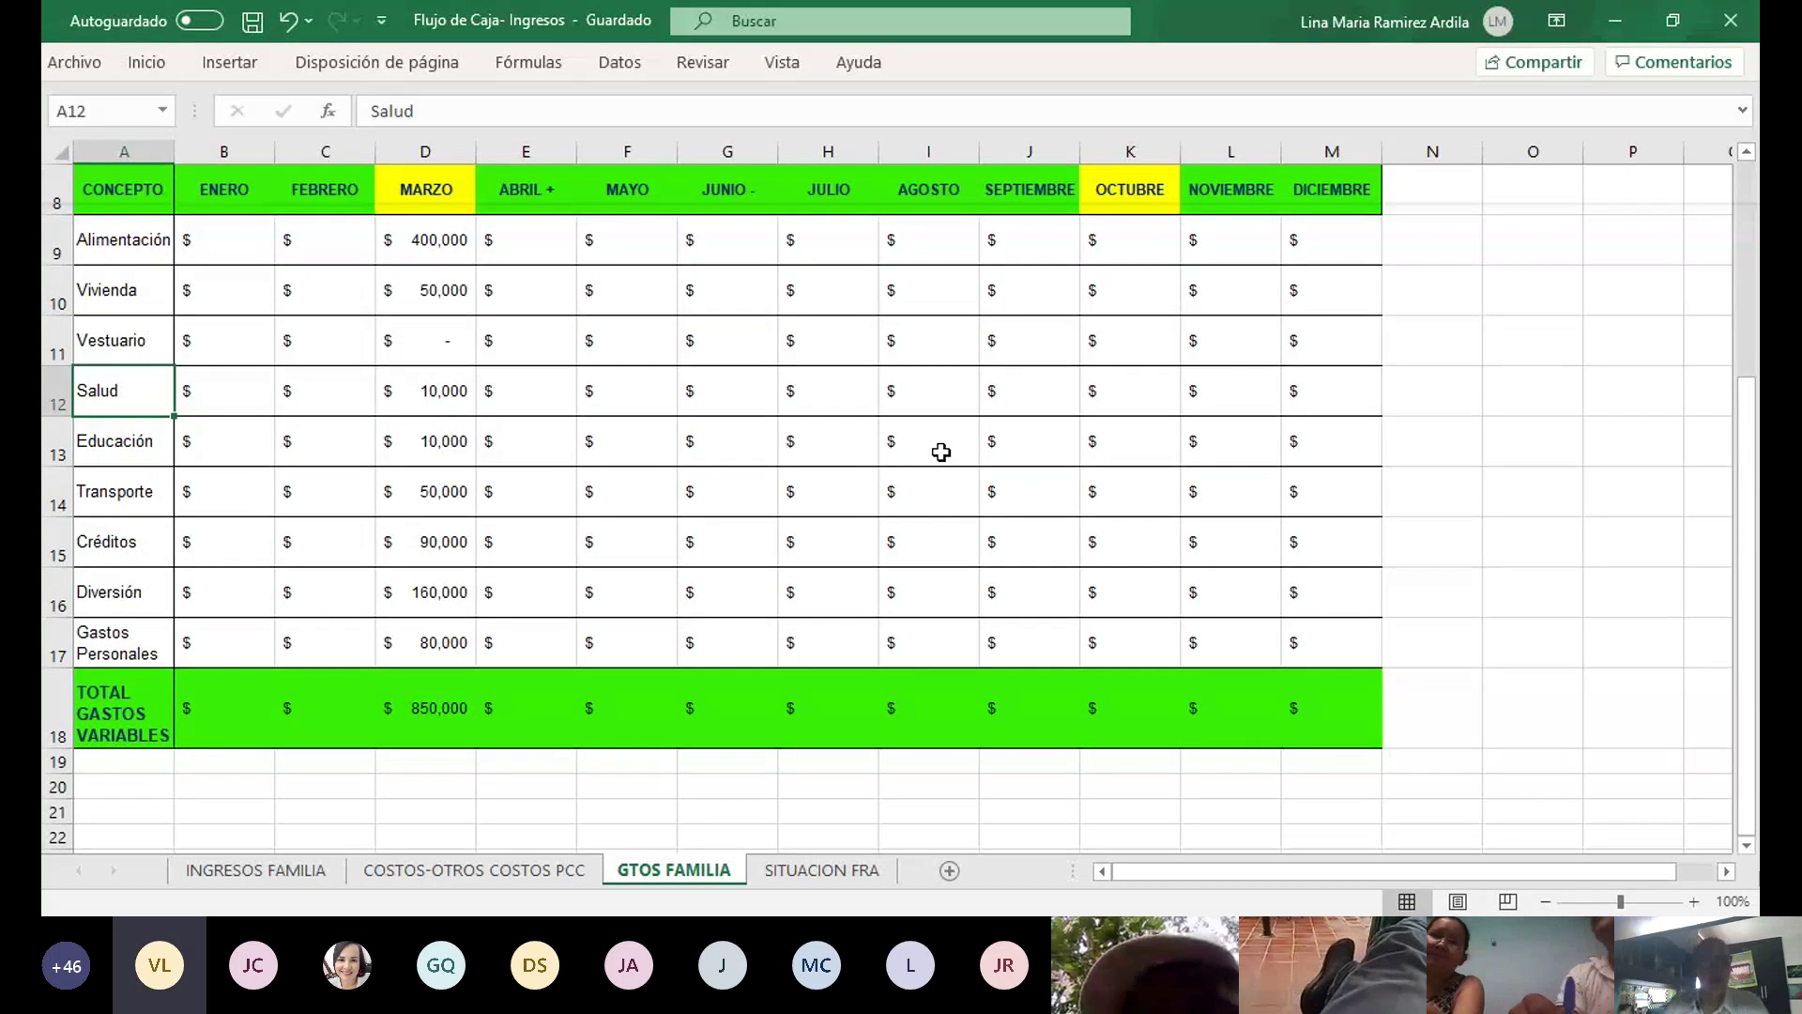
key(Right)
key(Right)
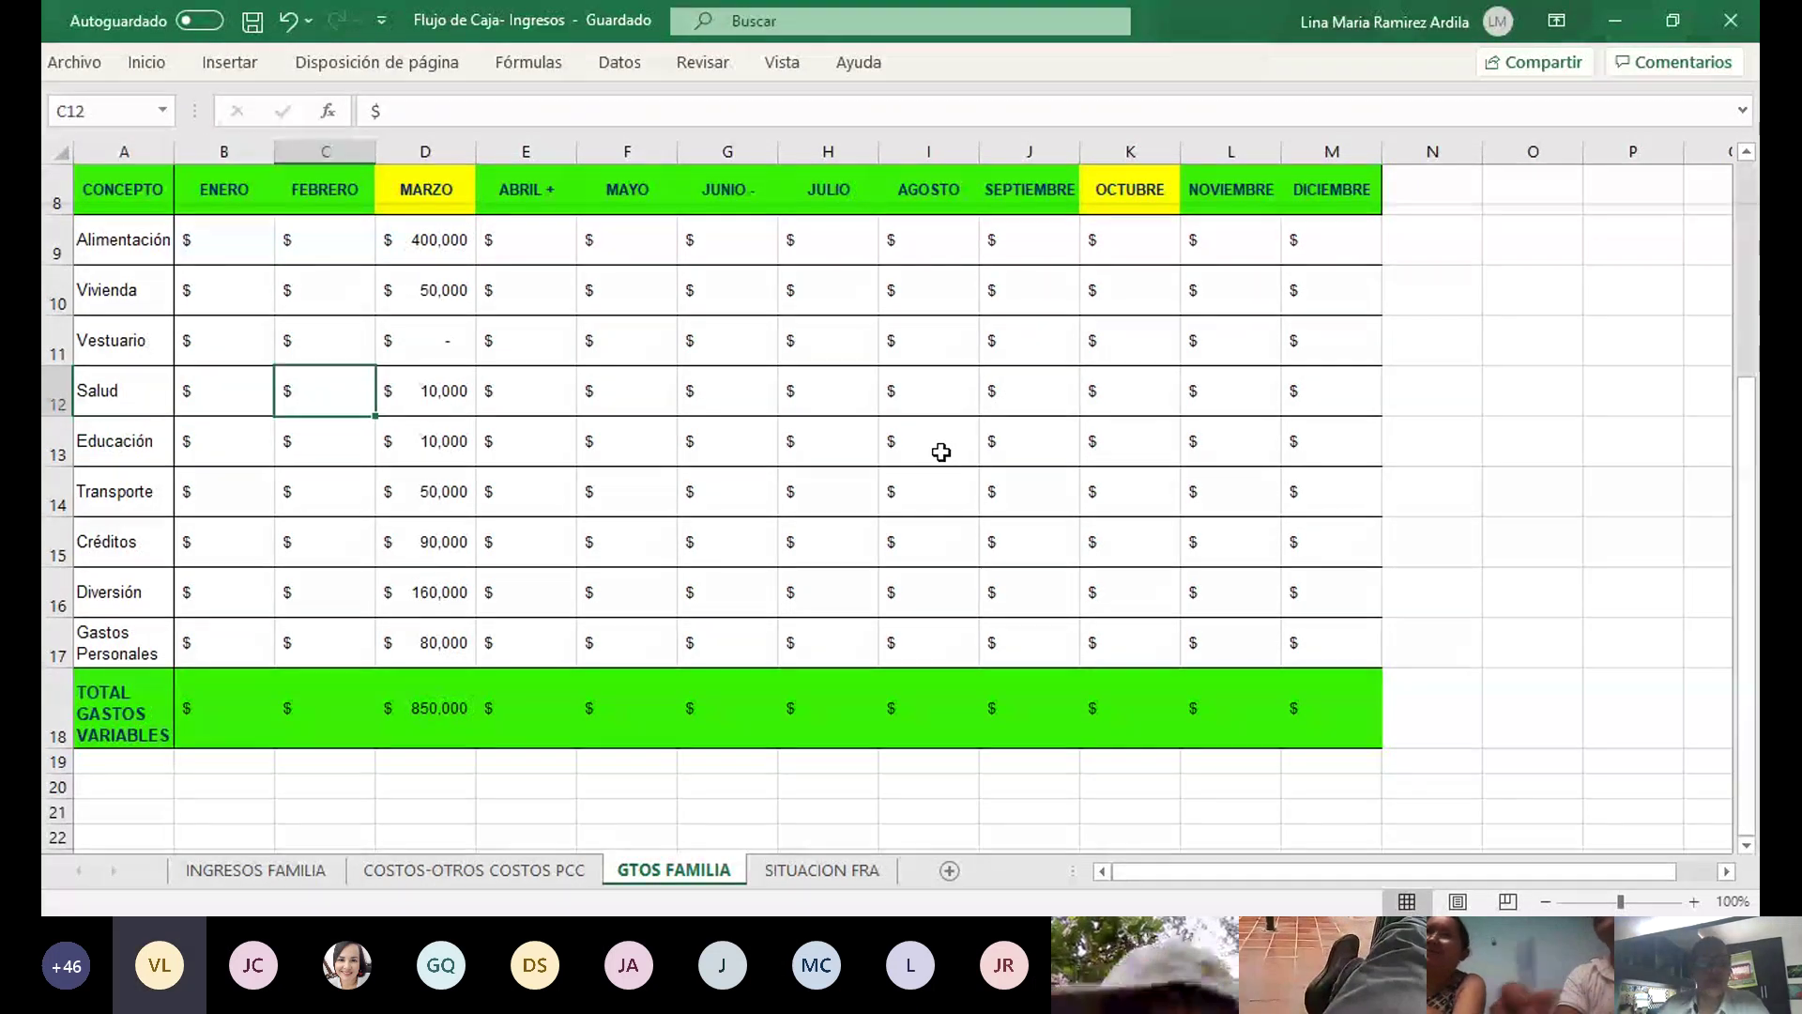
key(Right)
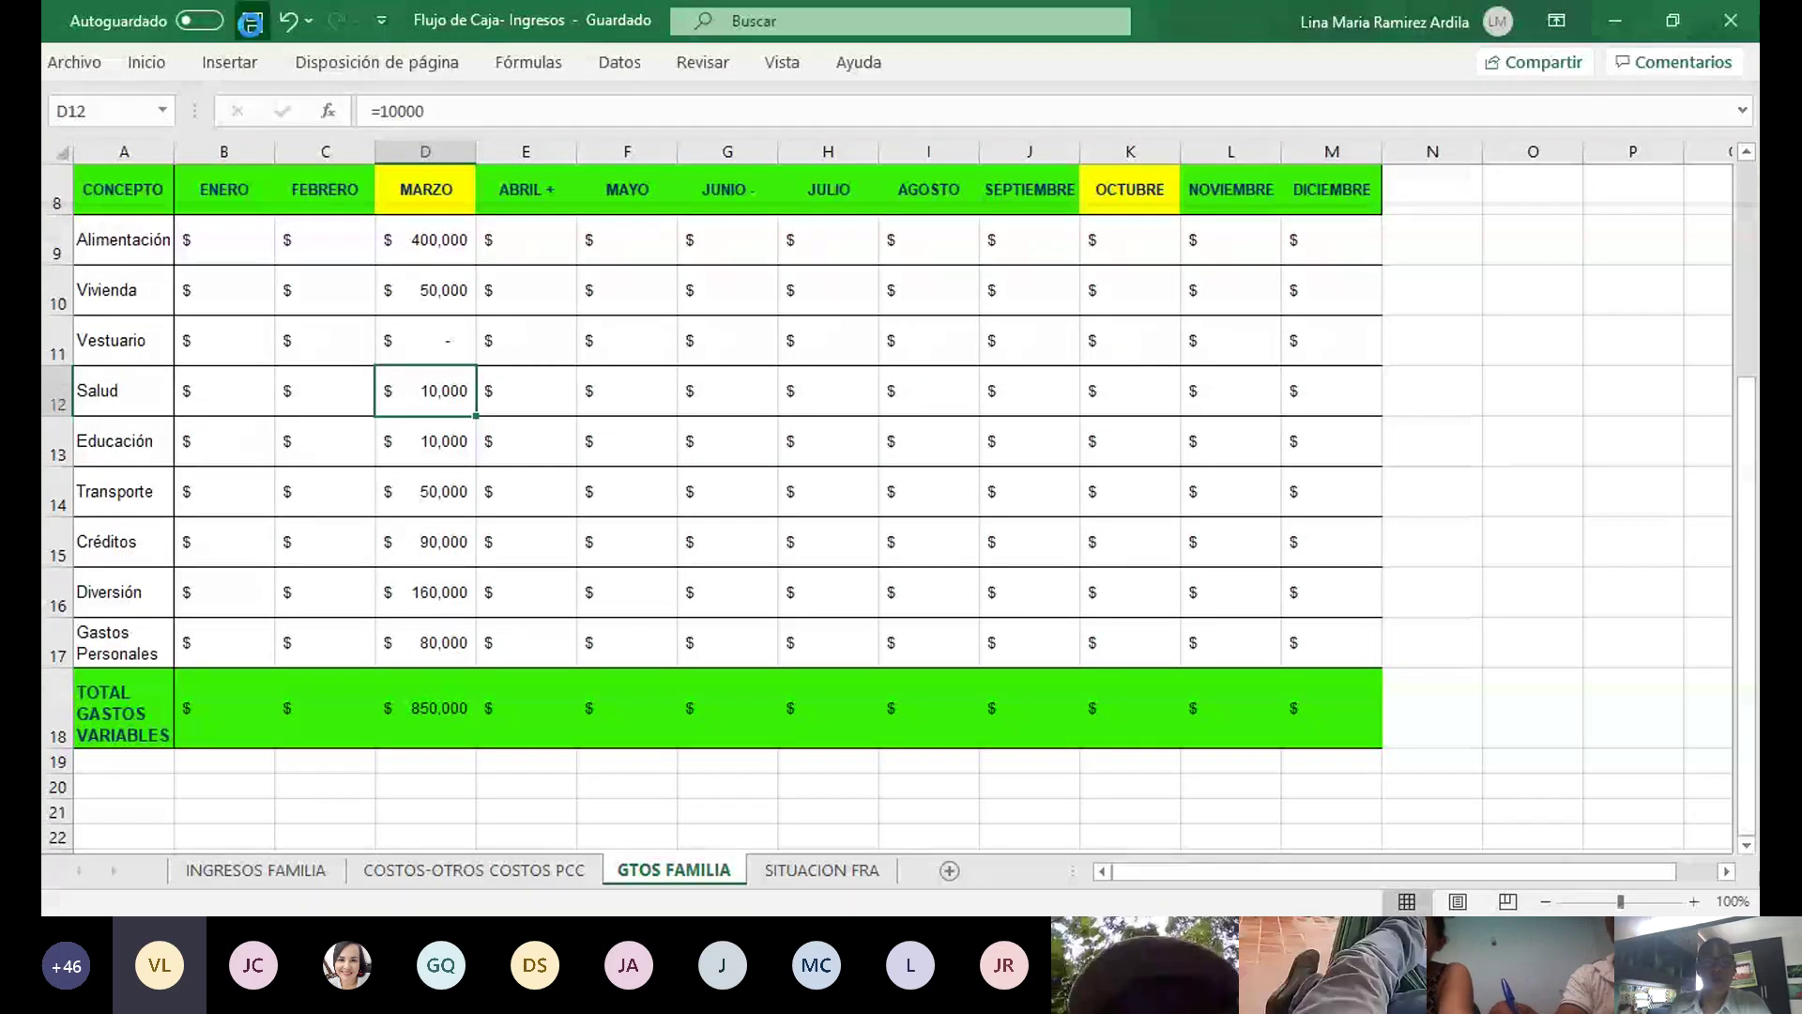
Examine the INGRESOS row on the SITUACION FRA sheet and the March income subtotal on the INGRESOS FAMILIA sheet
click(841, 877)
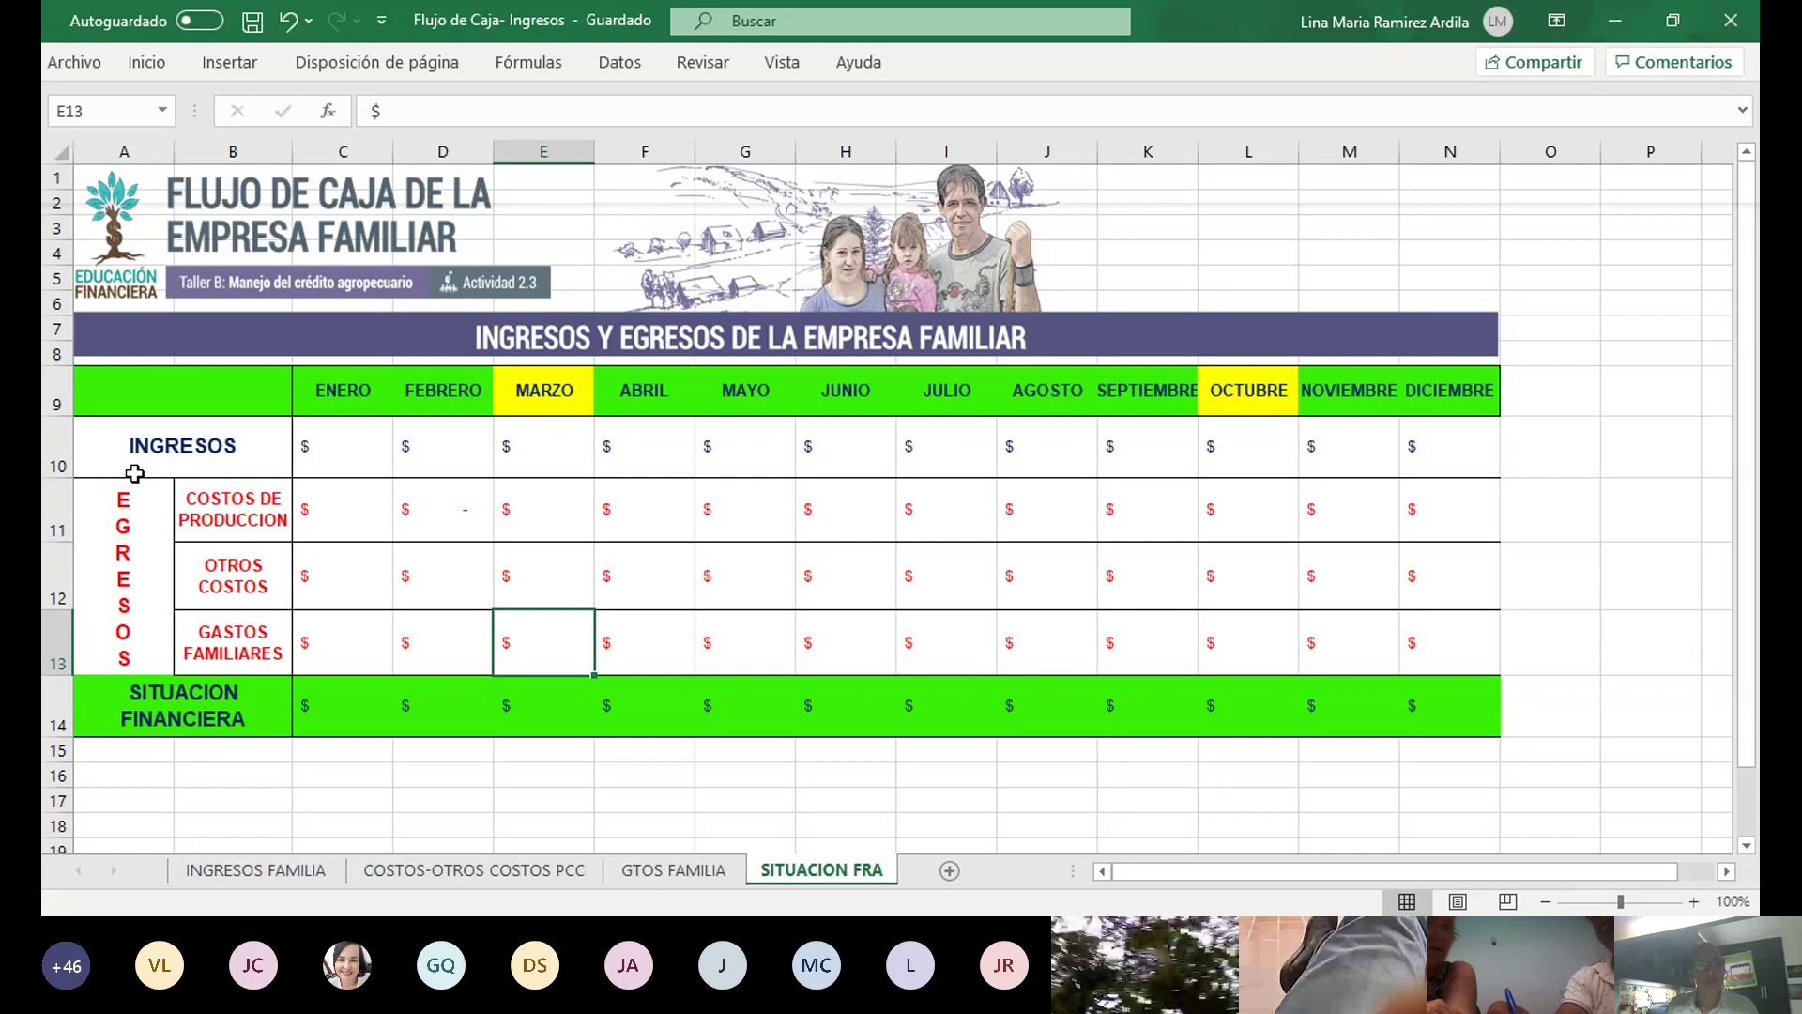
key(Up)
click(542, 448)
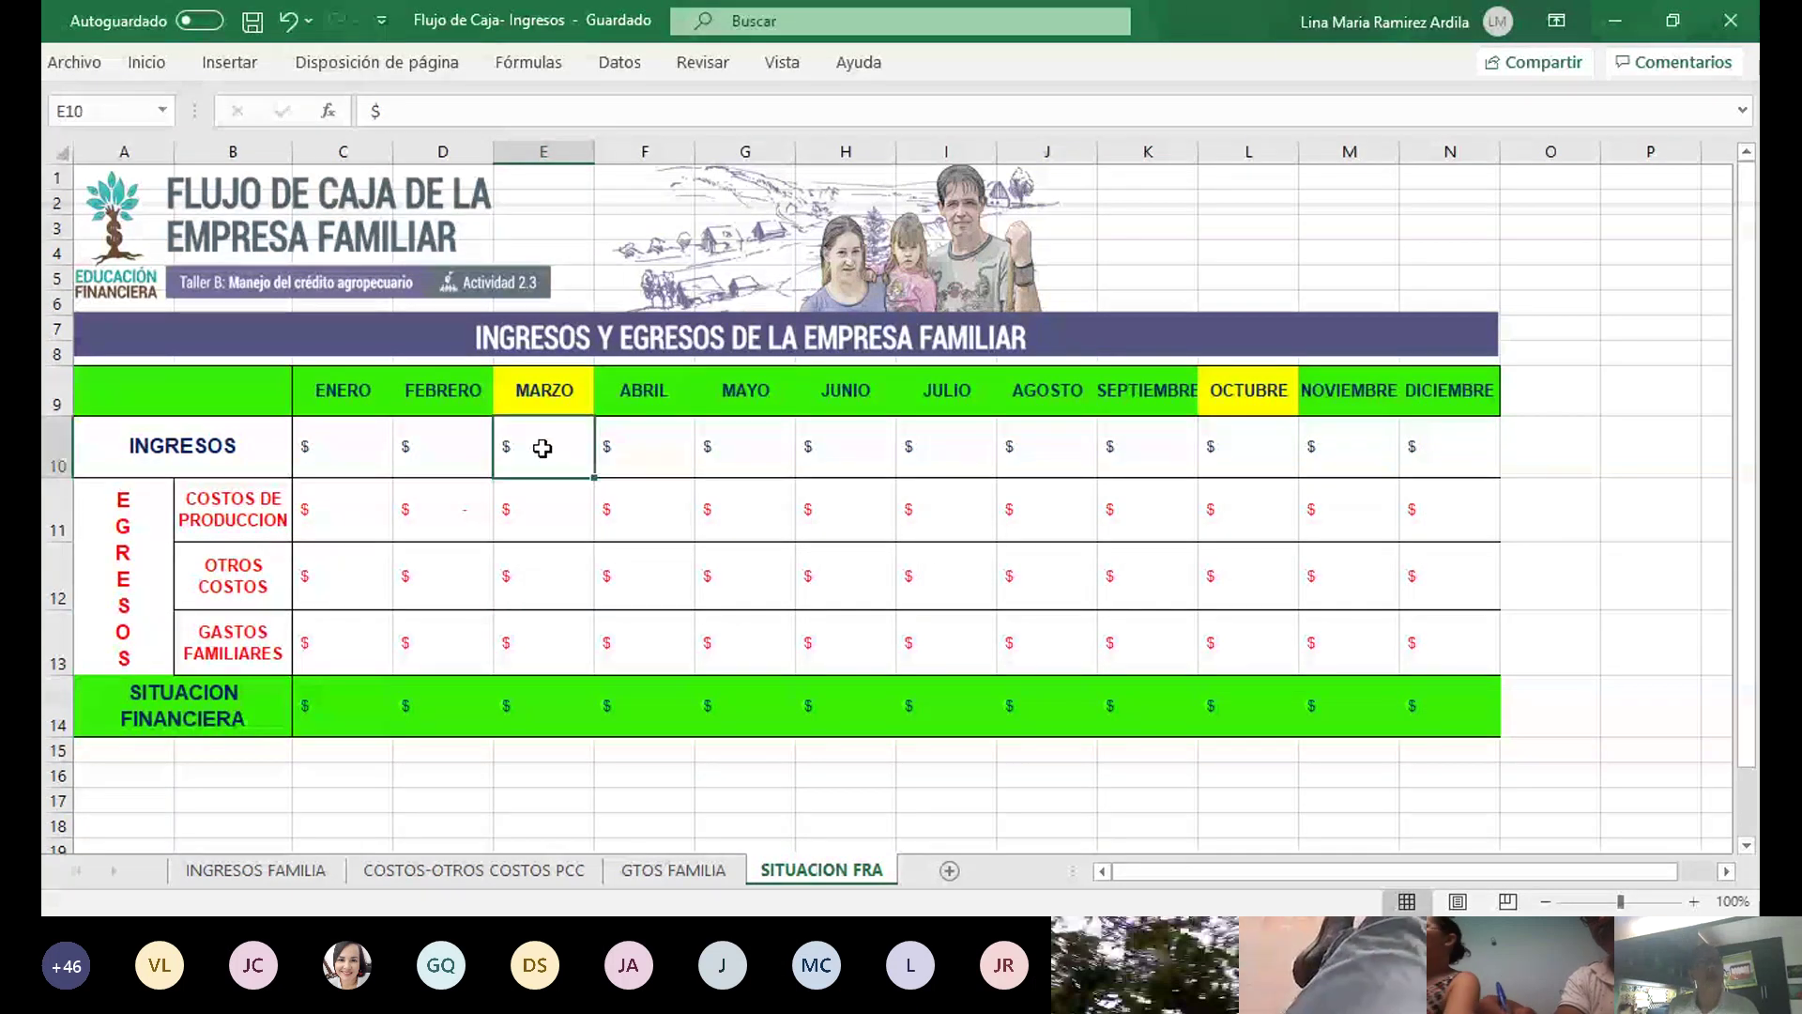
click(229, 448)
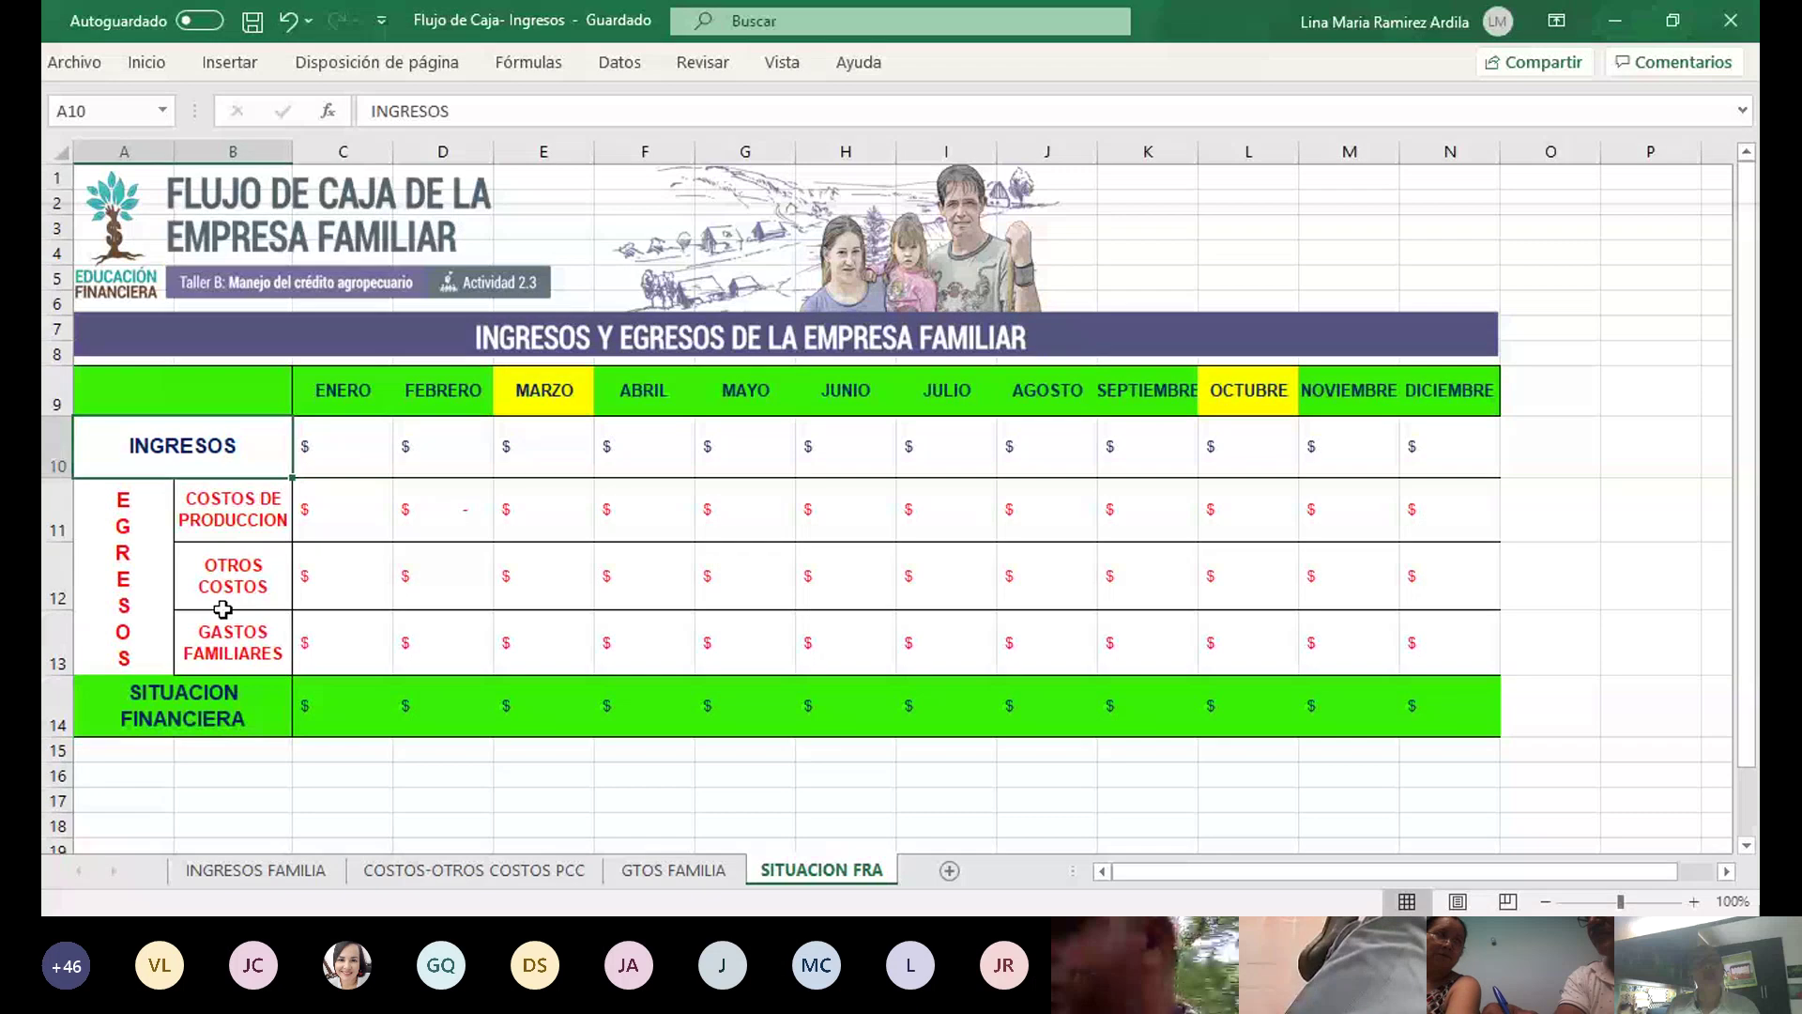
click(248, 873)
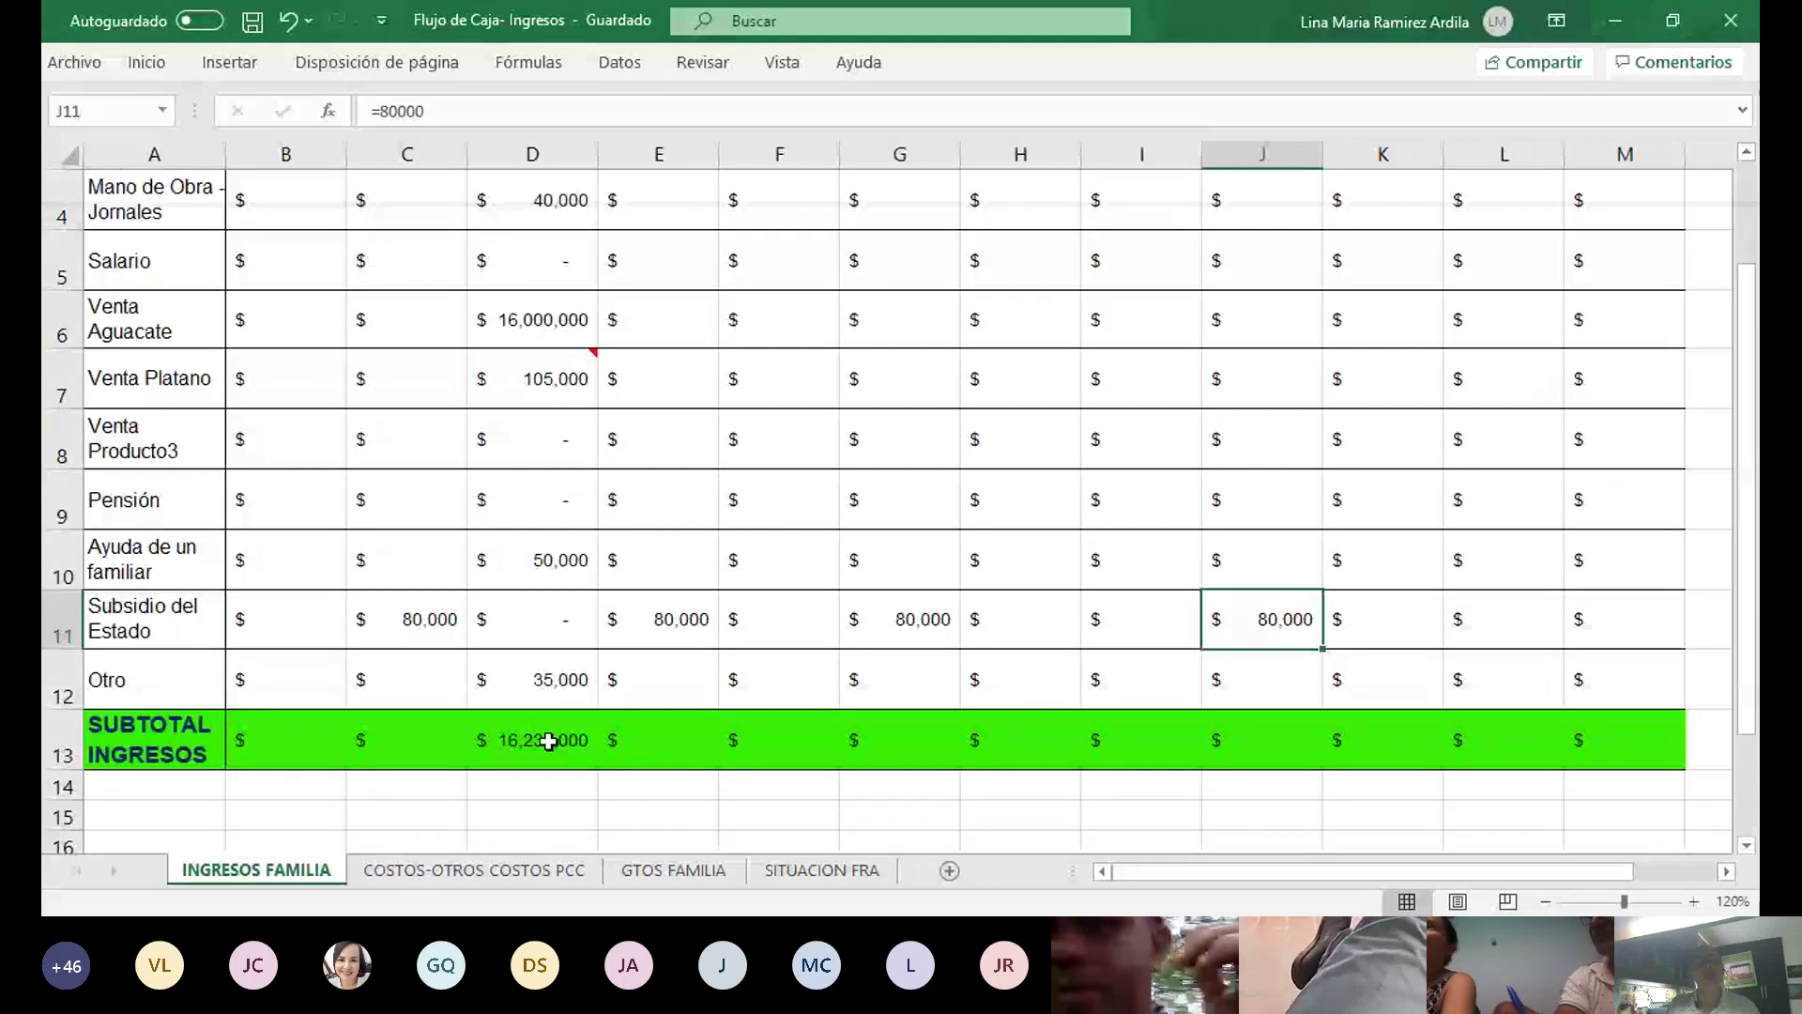
scroll(550, 742, up, 1)
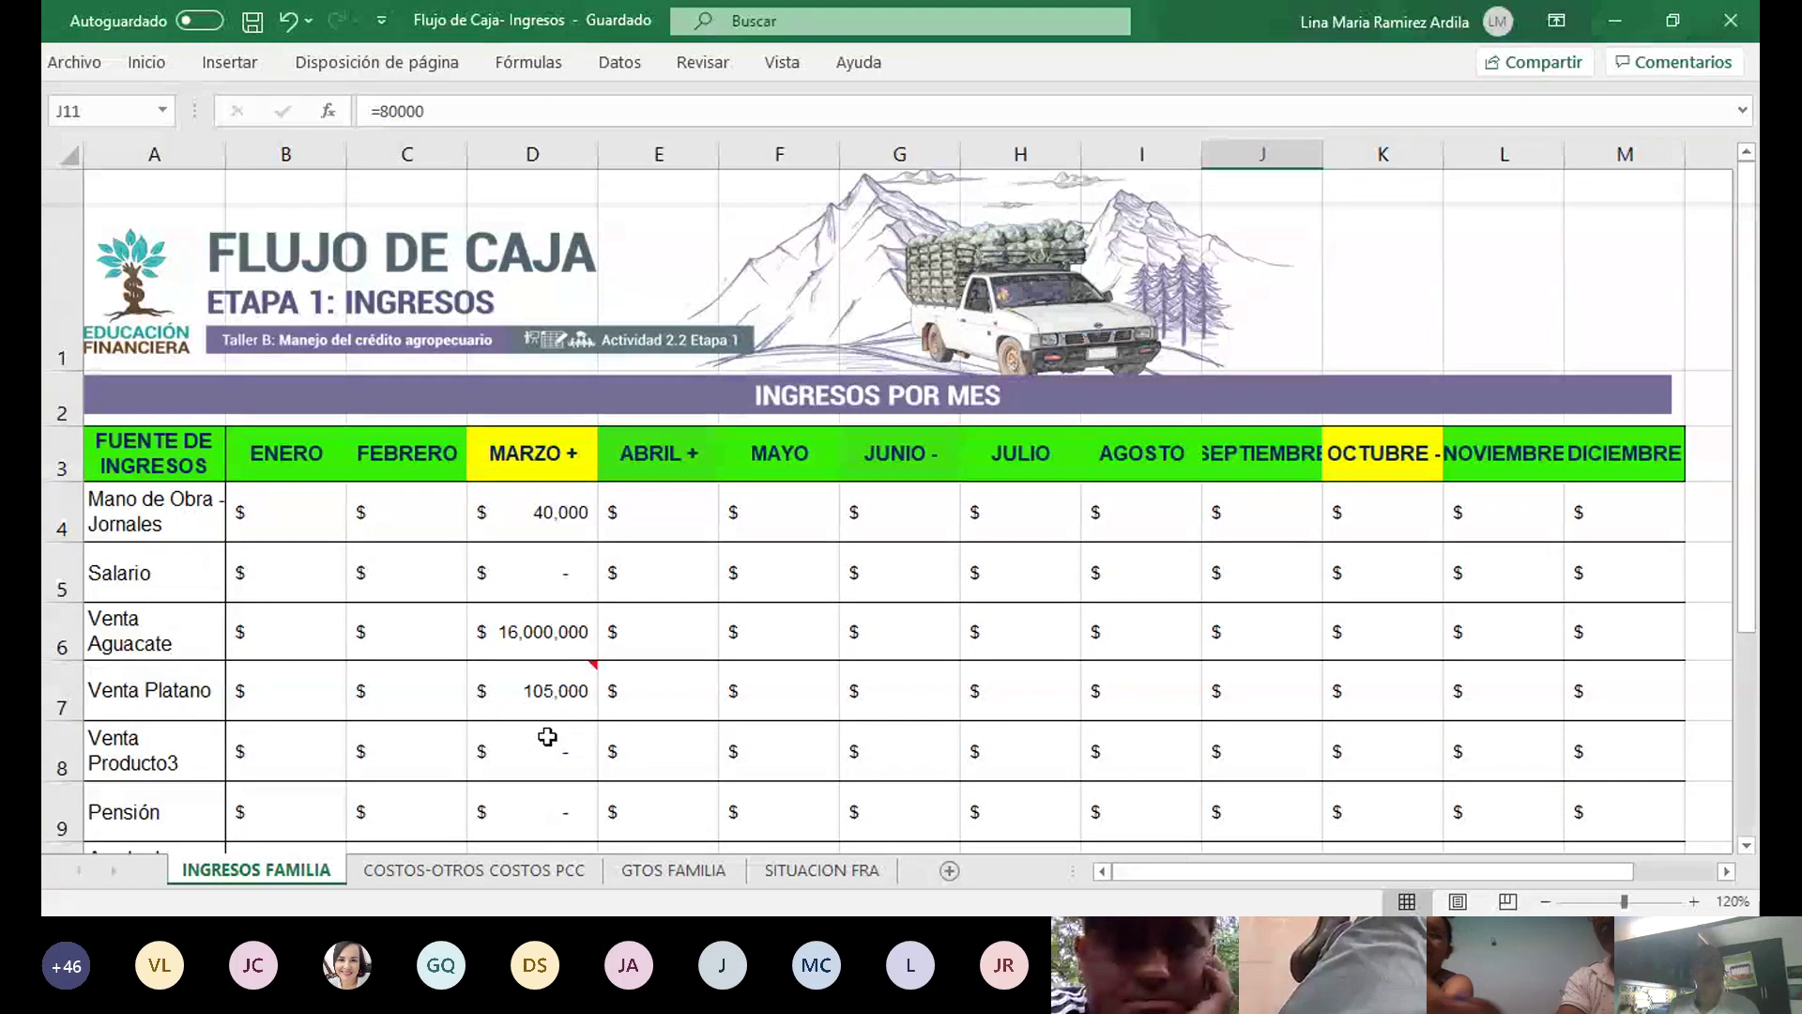
scroll(548, 737, down, 1)
scroll(547, 737, down, 1)
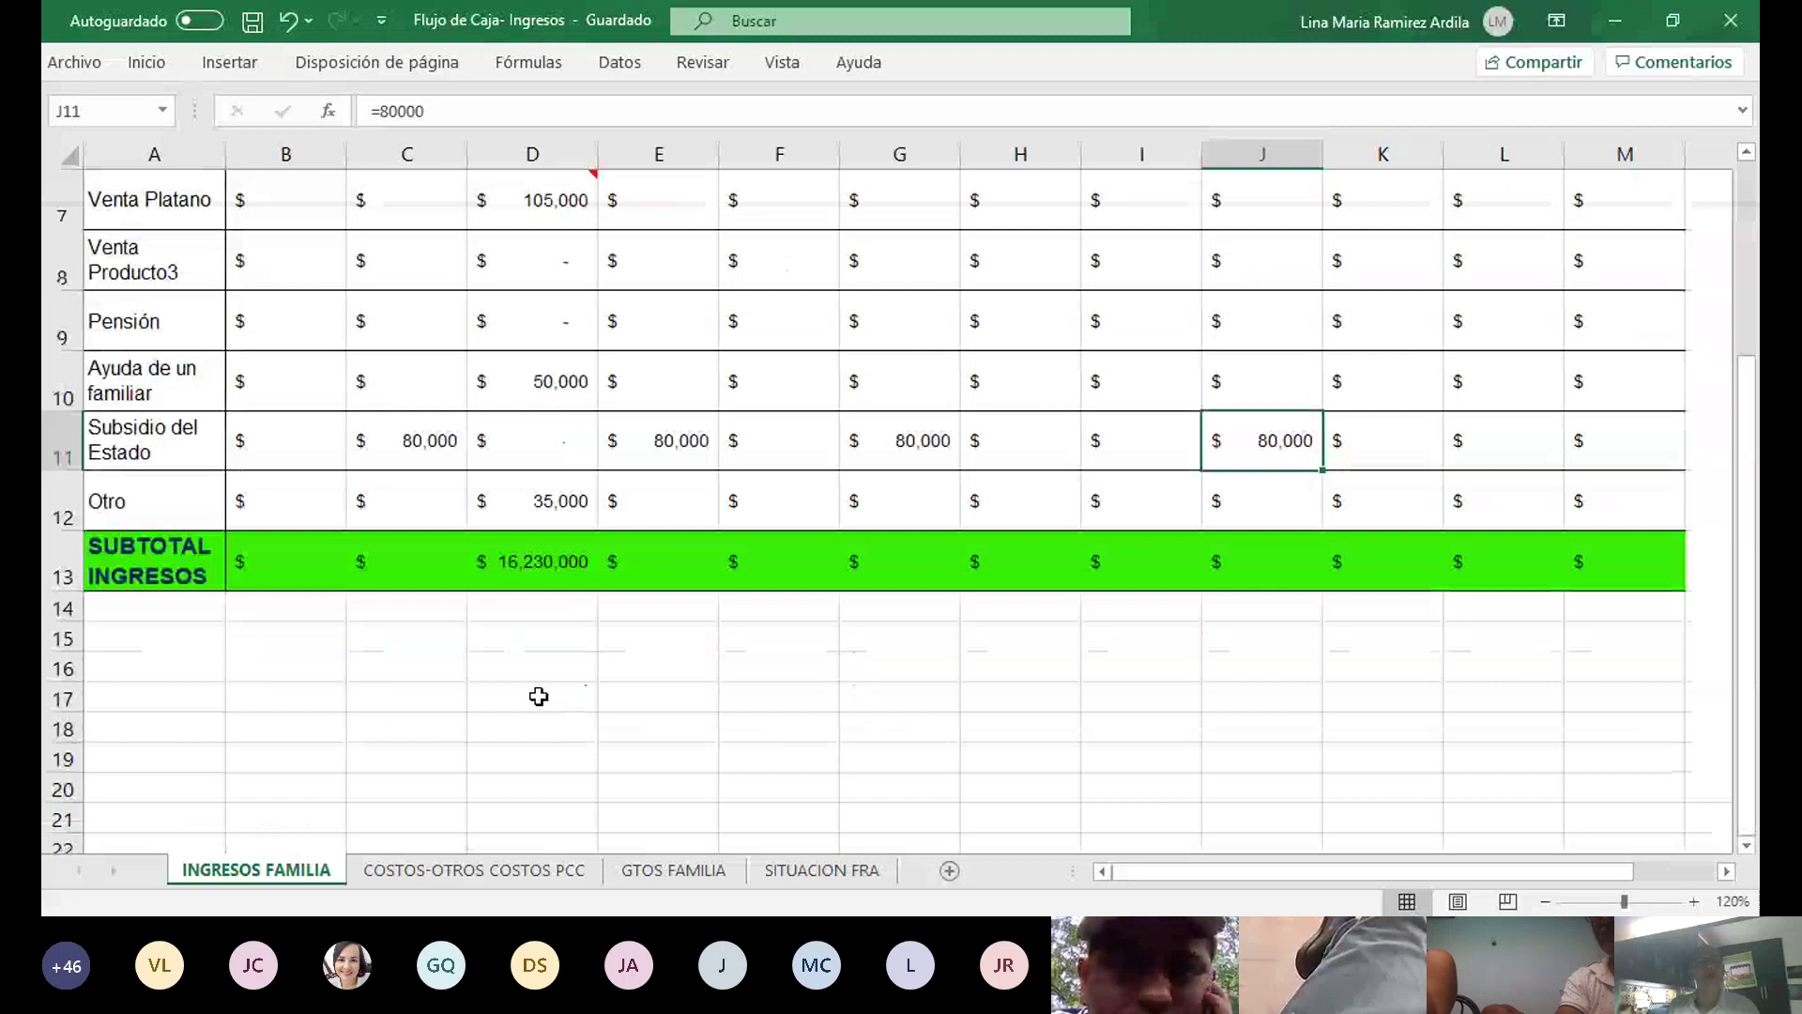
Link the March INGRESOS cell E10 on the SITUACION FRA sheet to the March income subtotal D13 on INGRESOS FAMILIA
click(783, 869)
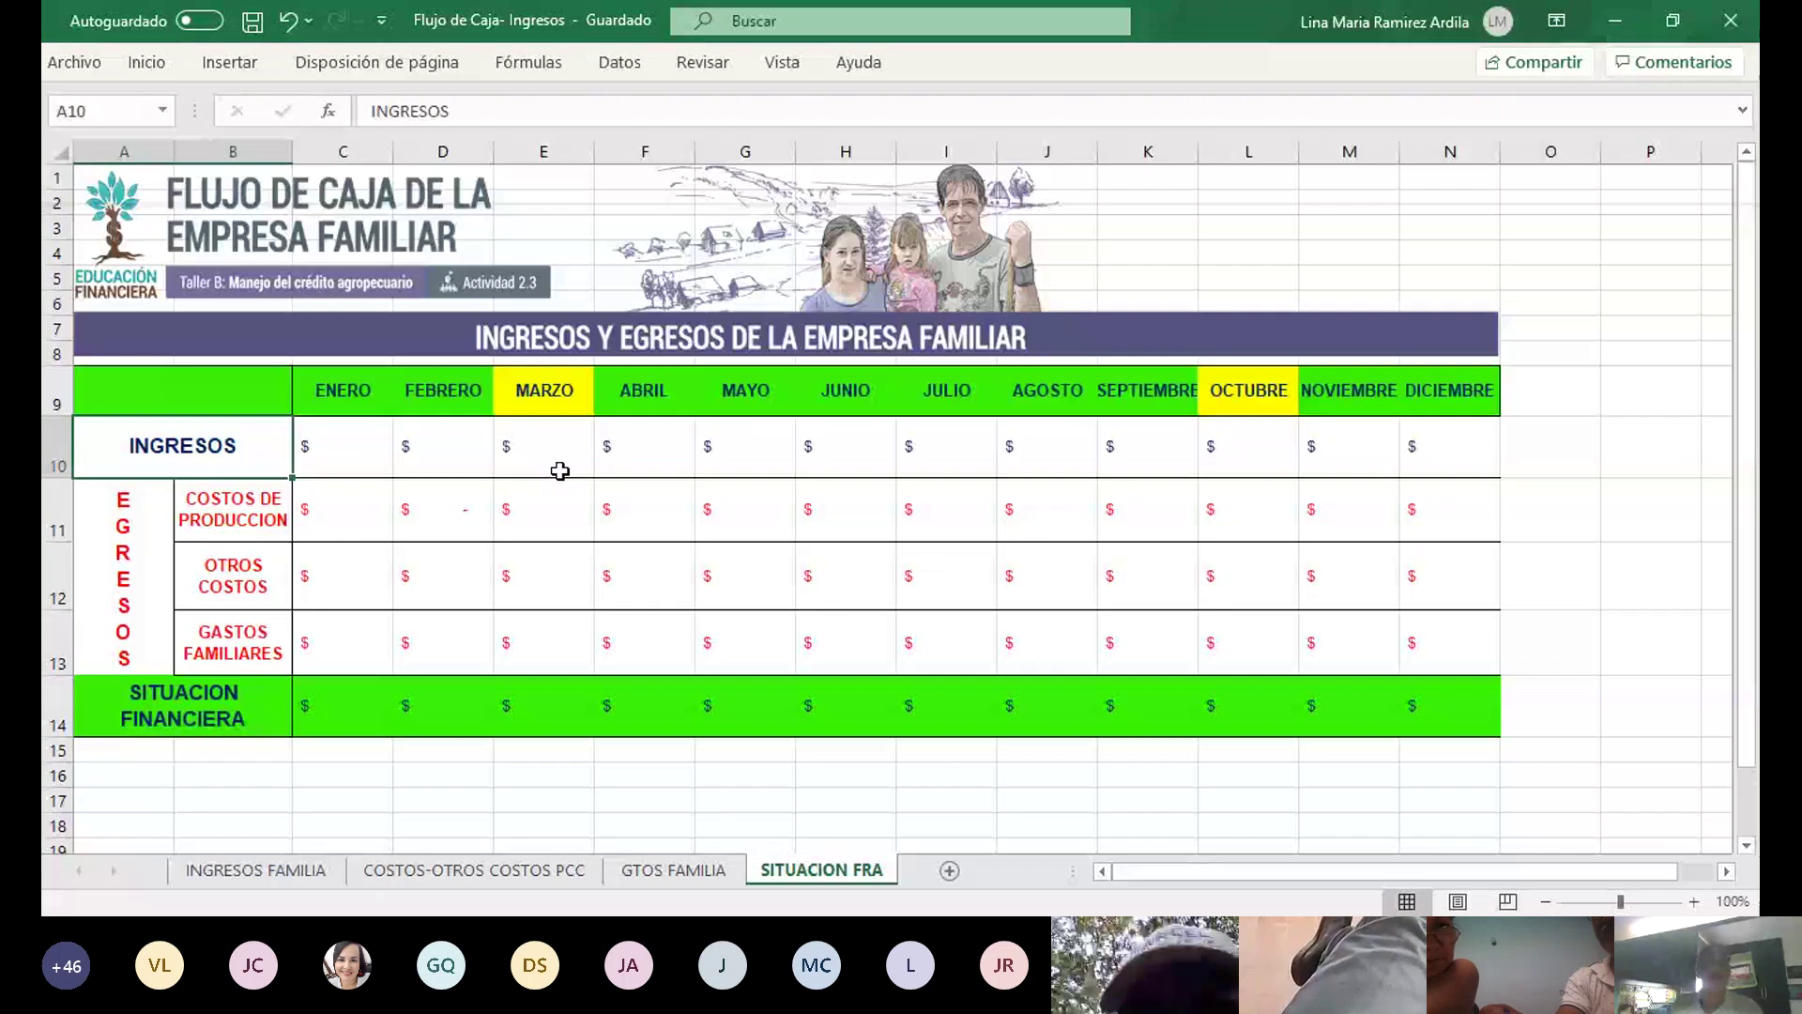
click(561, 462)
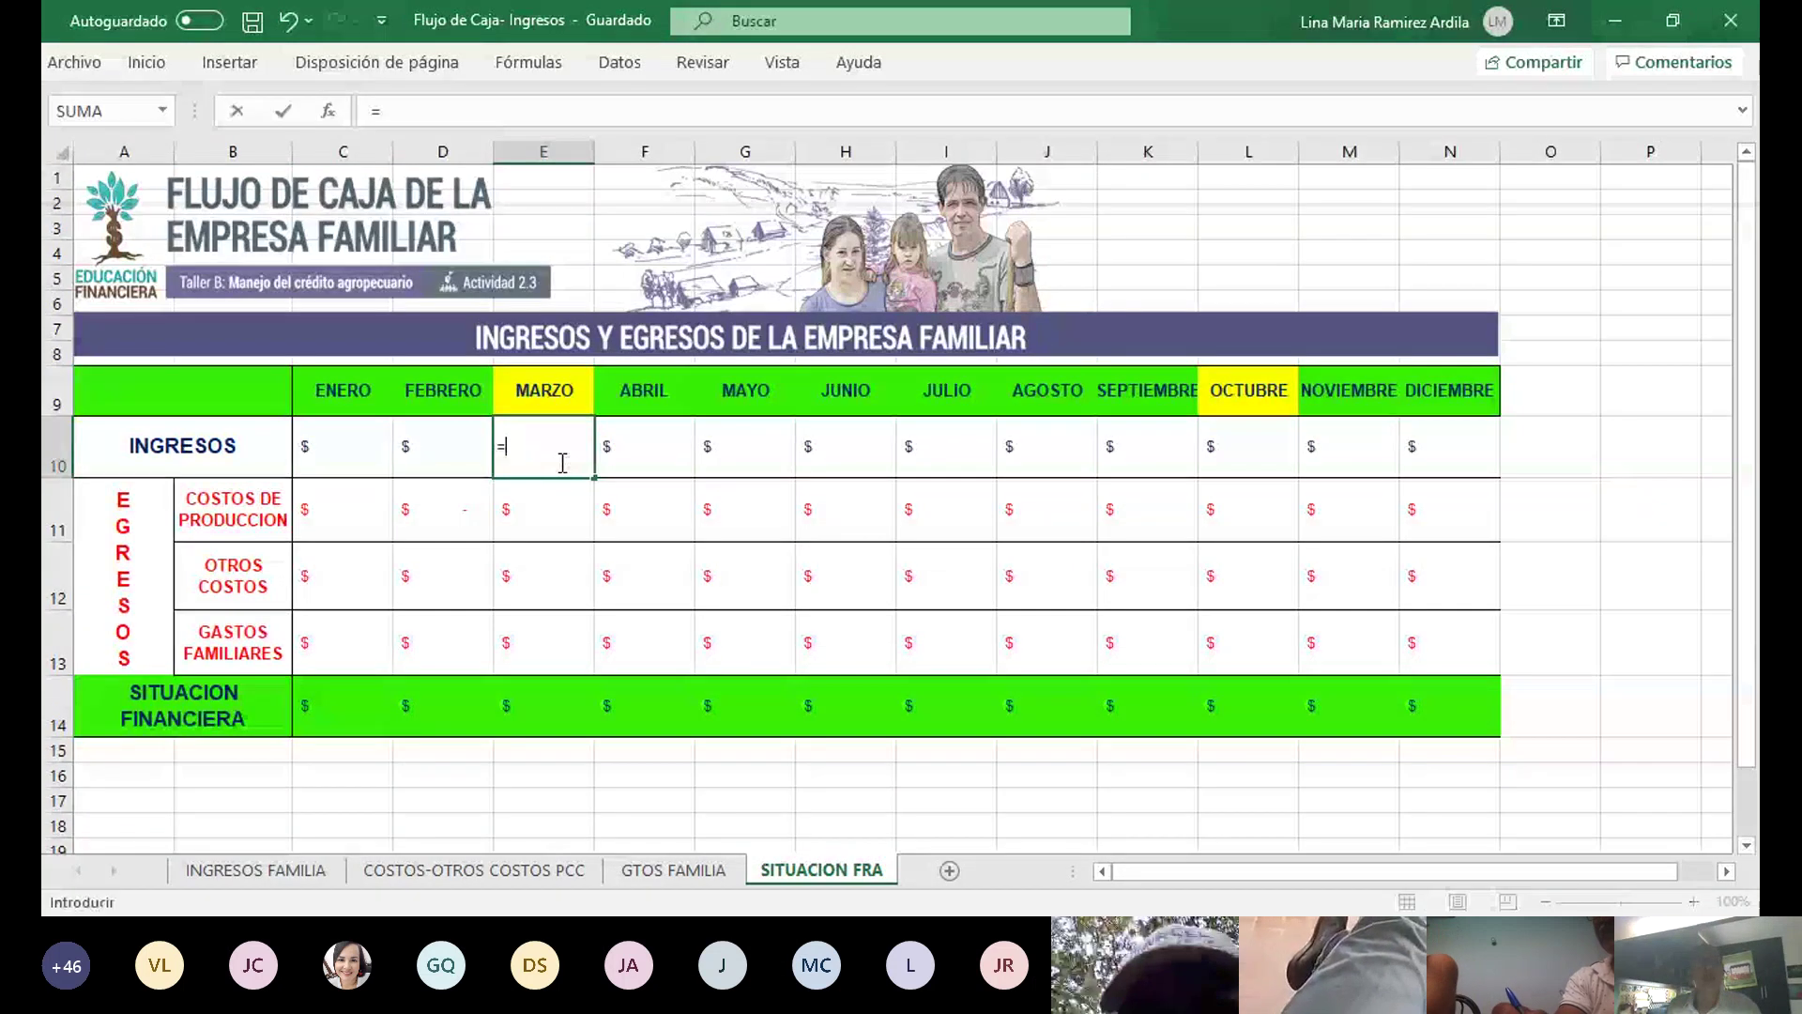
text(=)
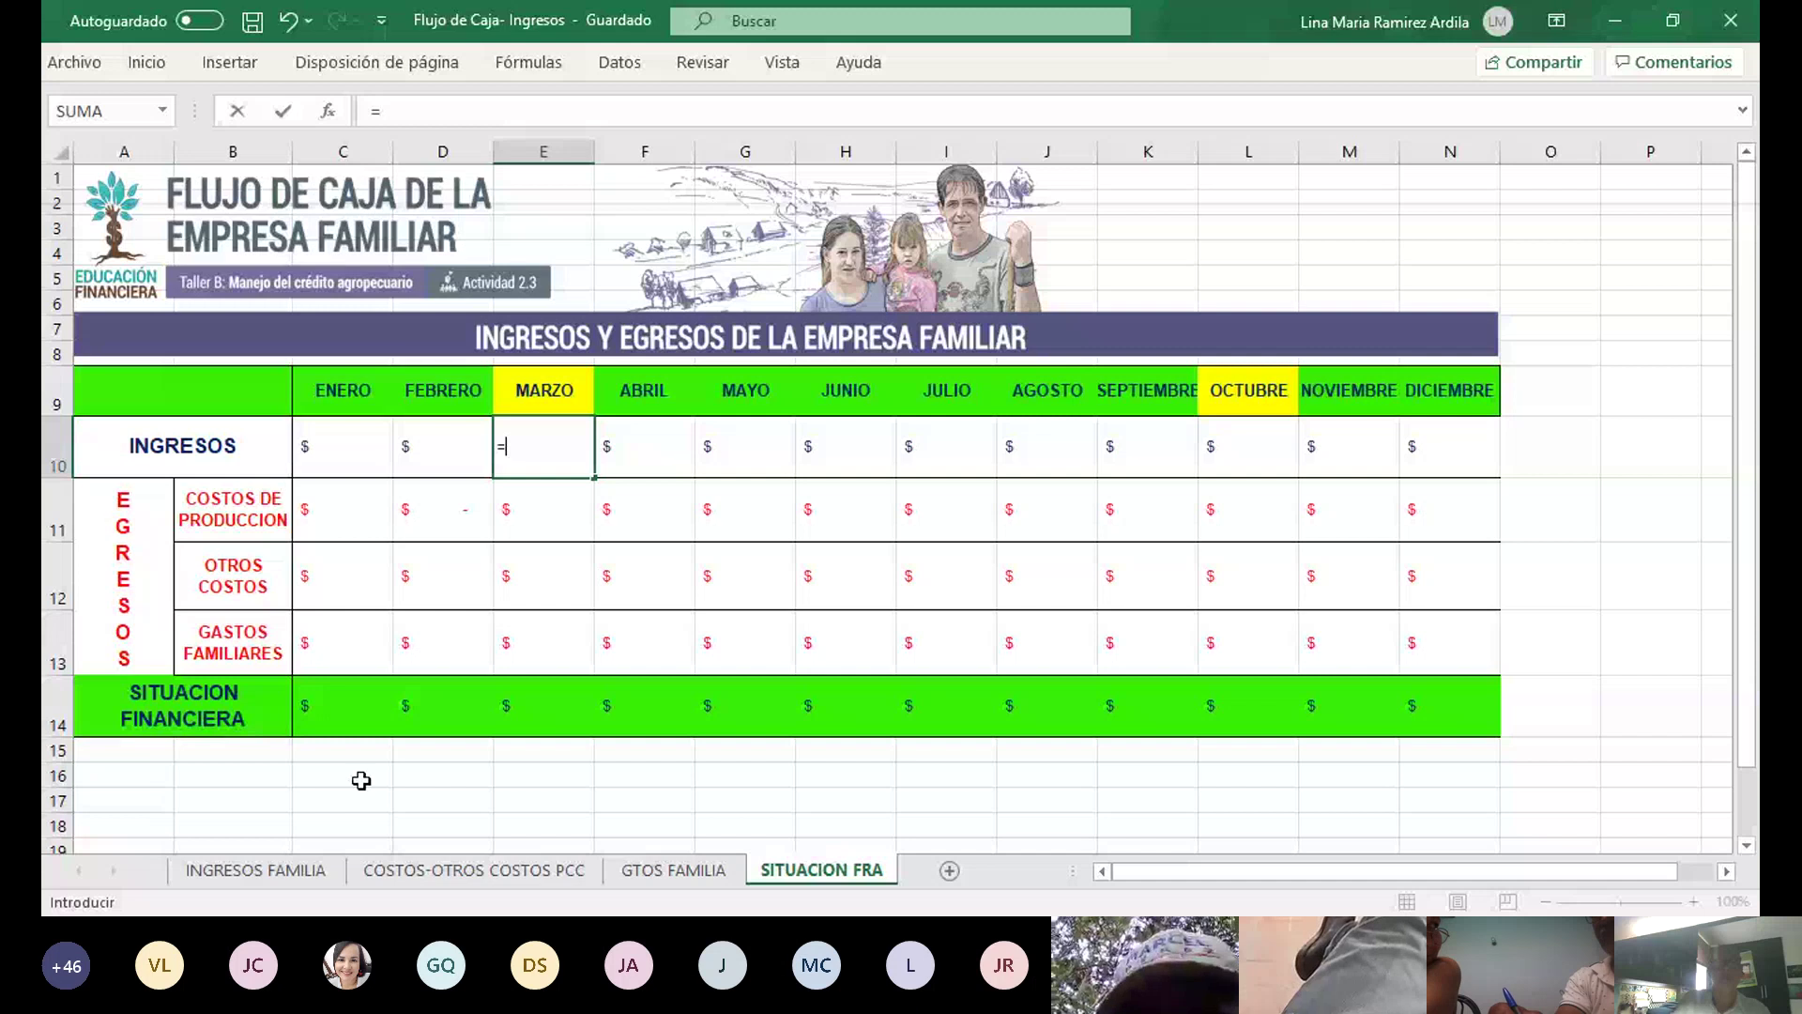
click(299, 870)
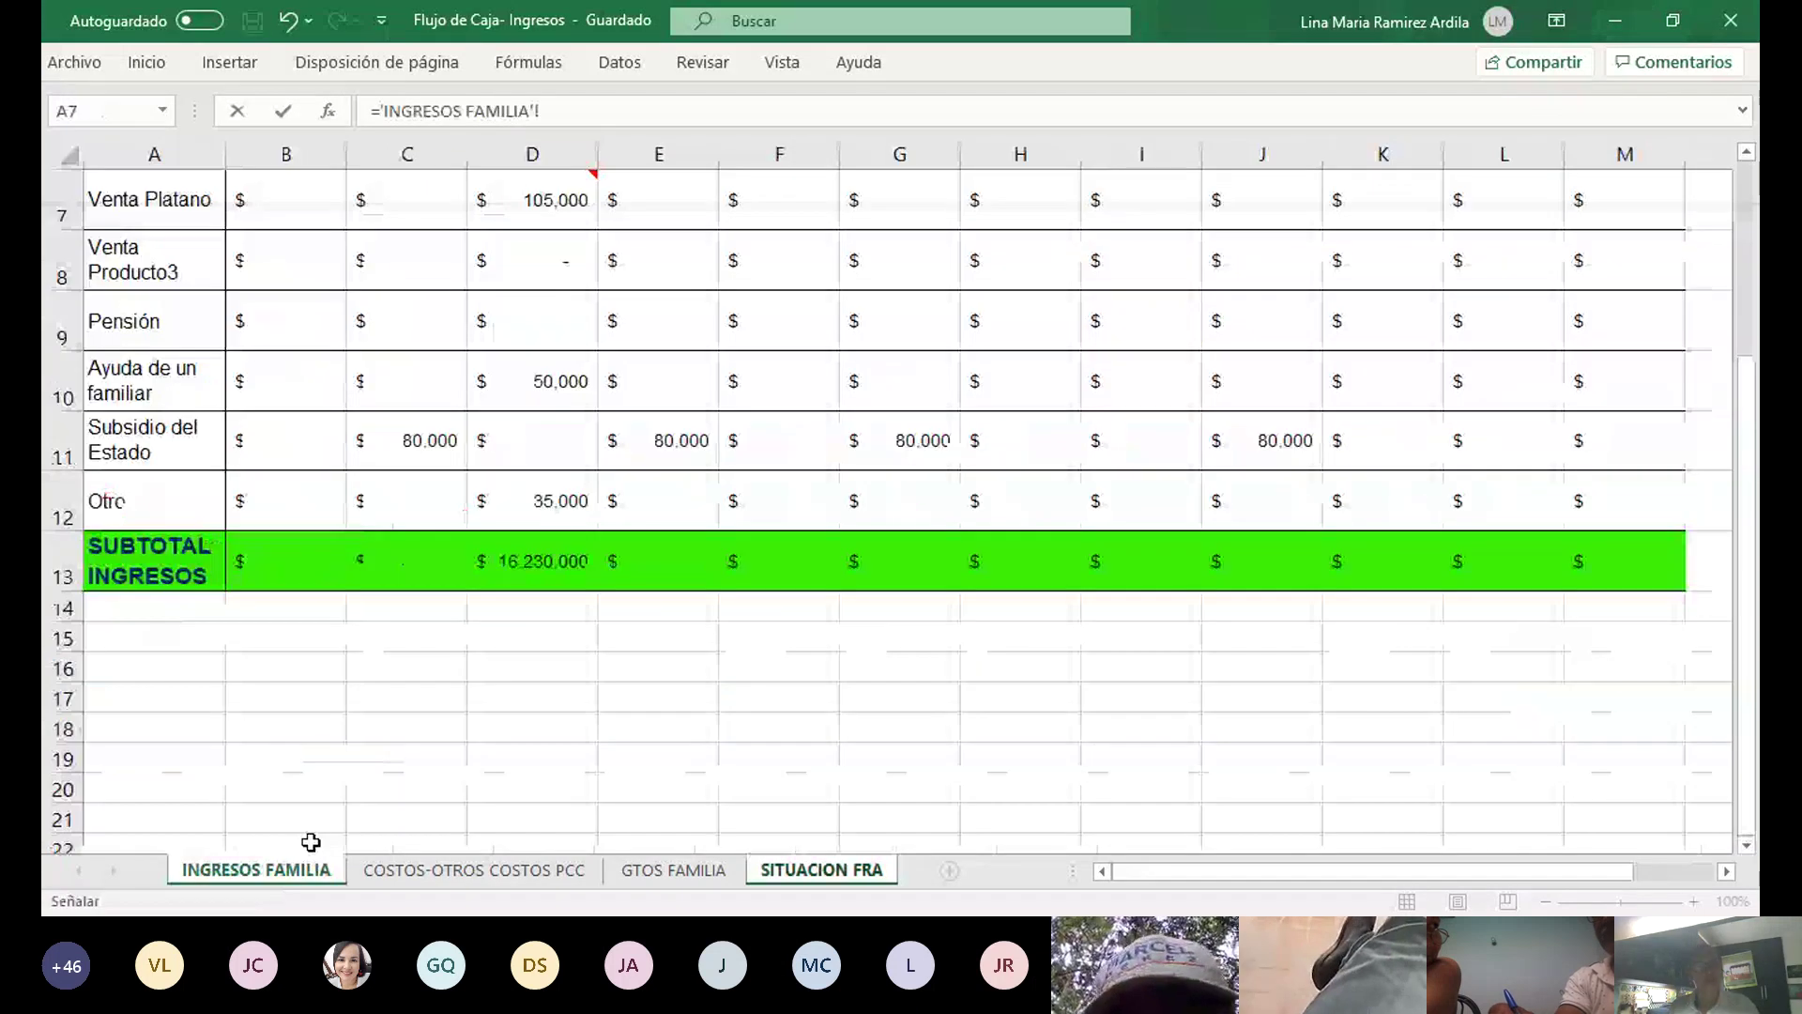
click(531, 561)
key(Return)
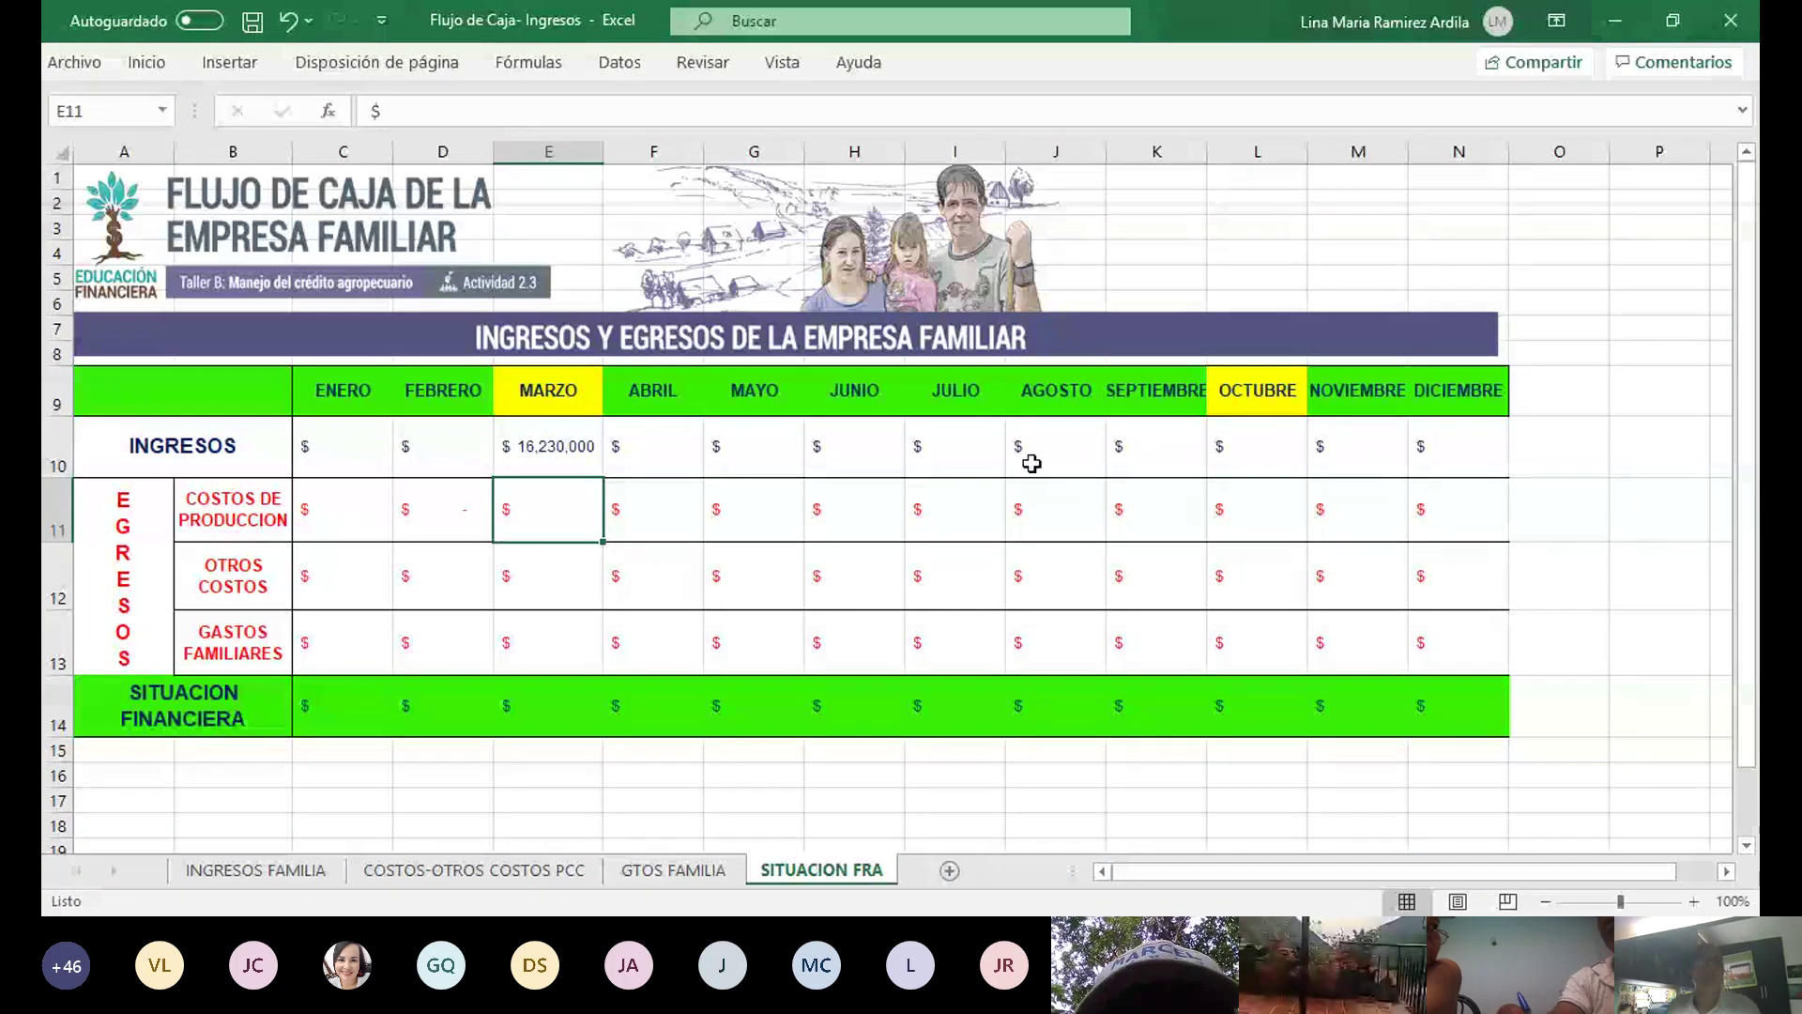
Link the March COSTOS DE PRODUCCION cell E11 to the production cost subtotal with ='COSTOS-OTROS COSTOS PCC'!E16
text(=)
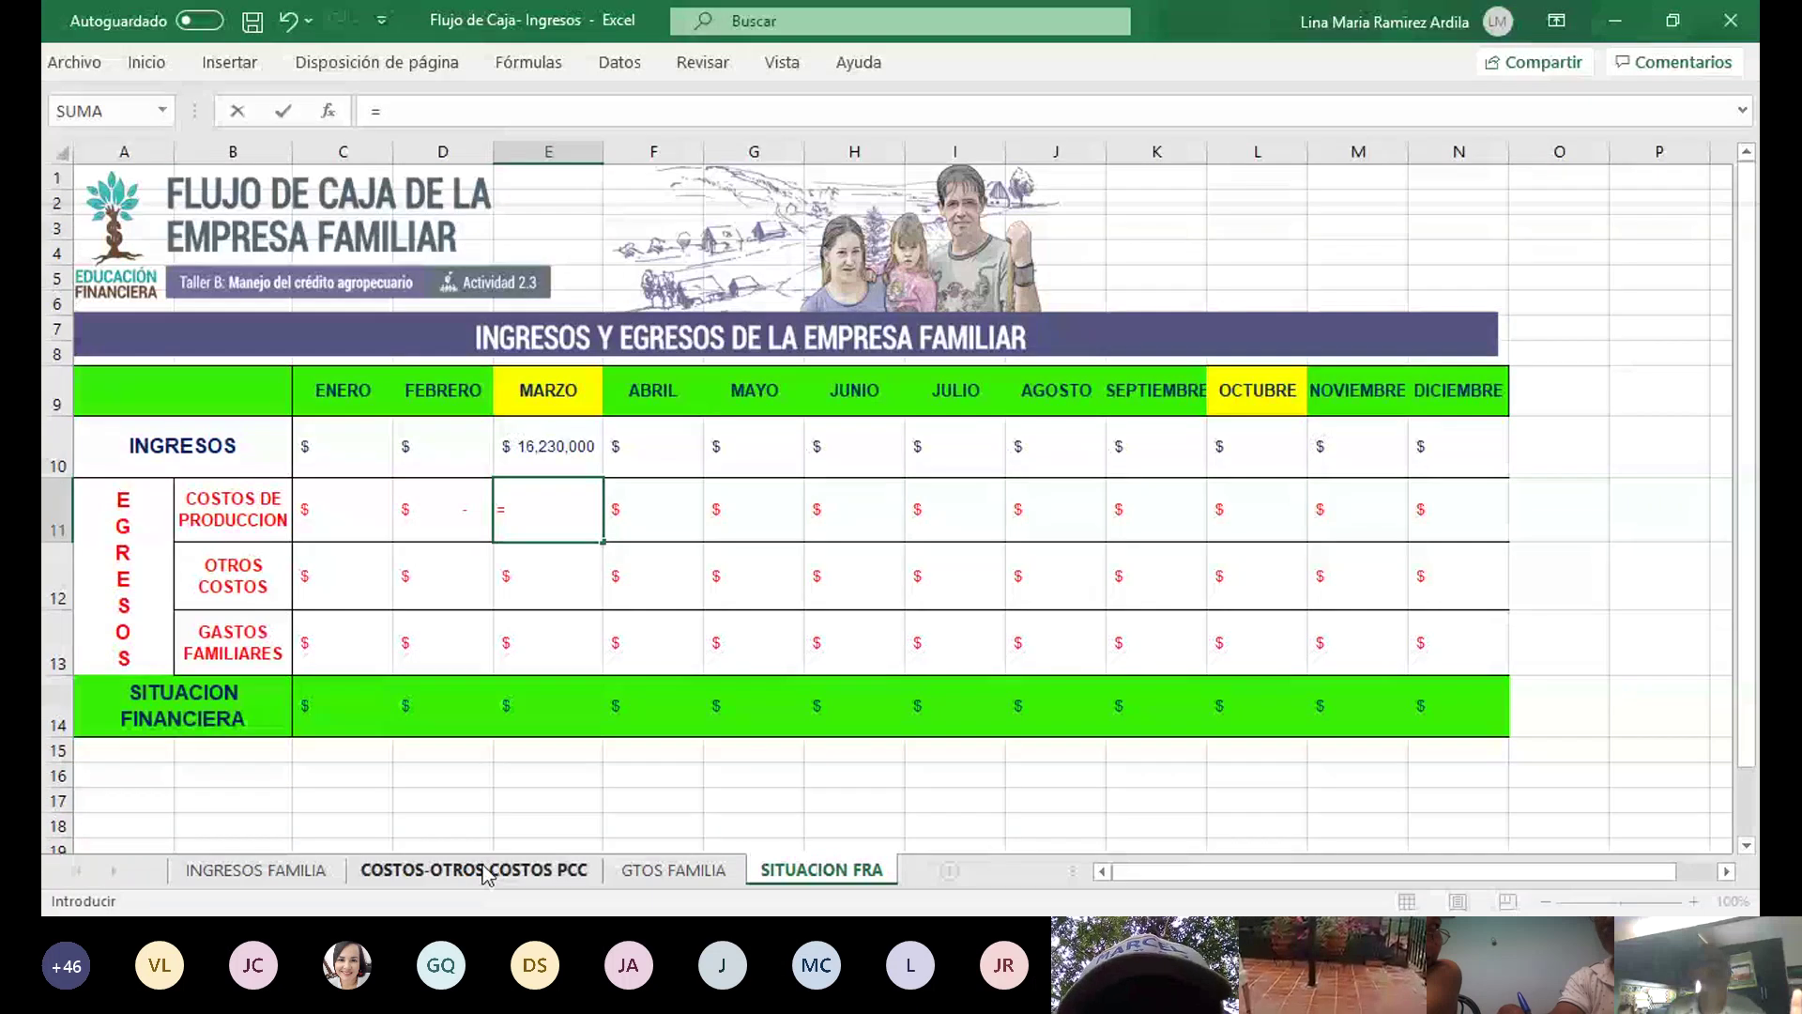
click(488, 864)
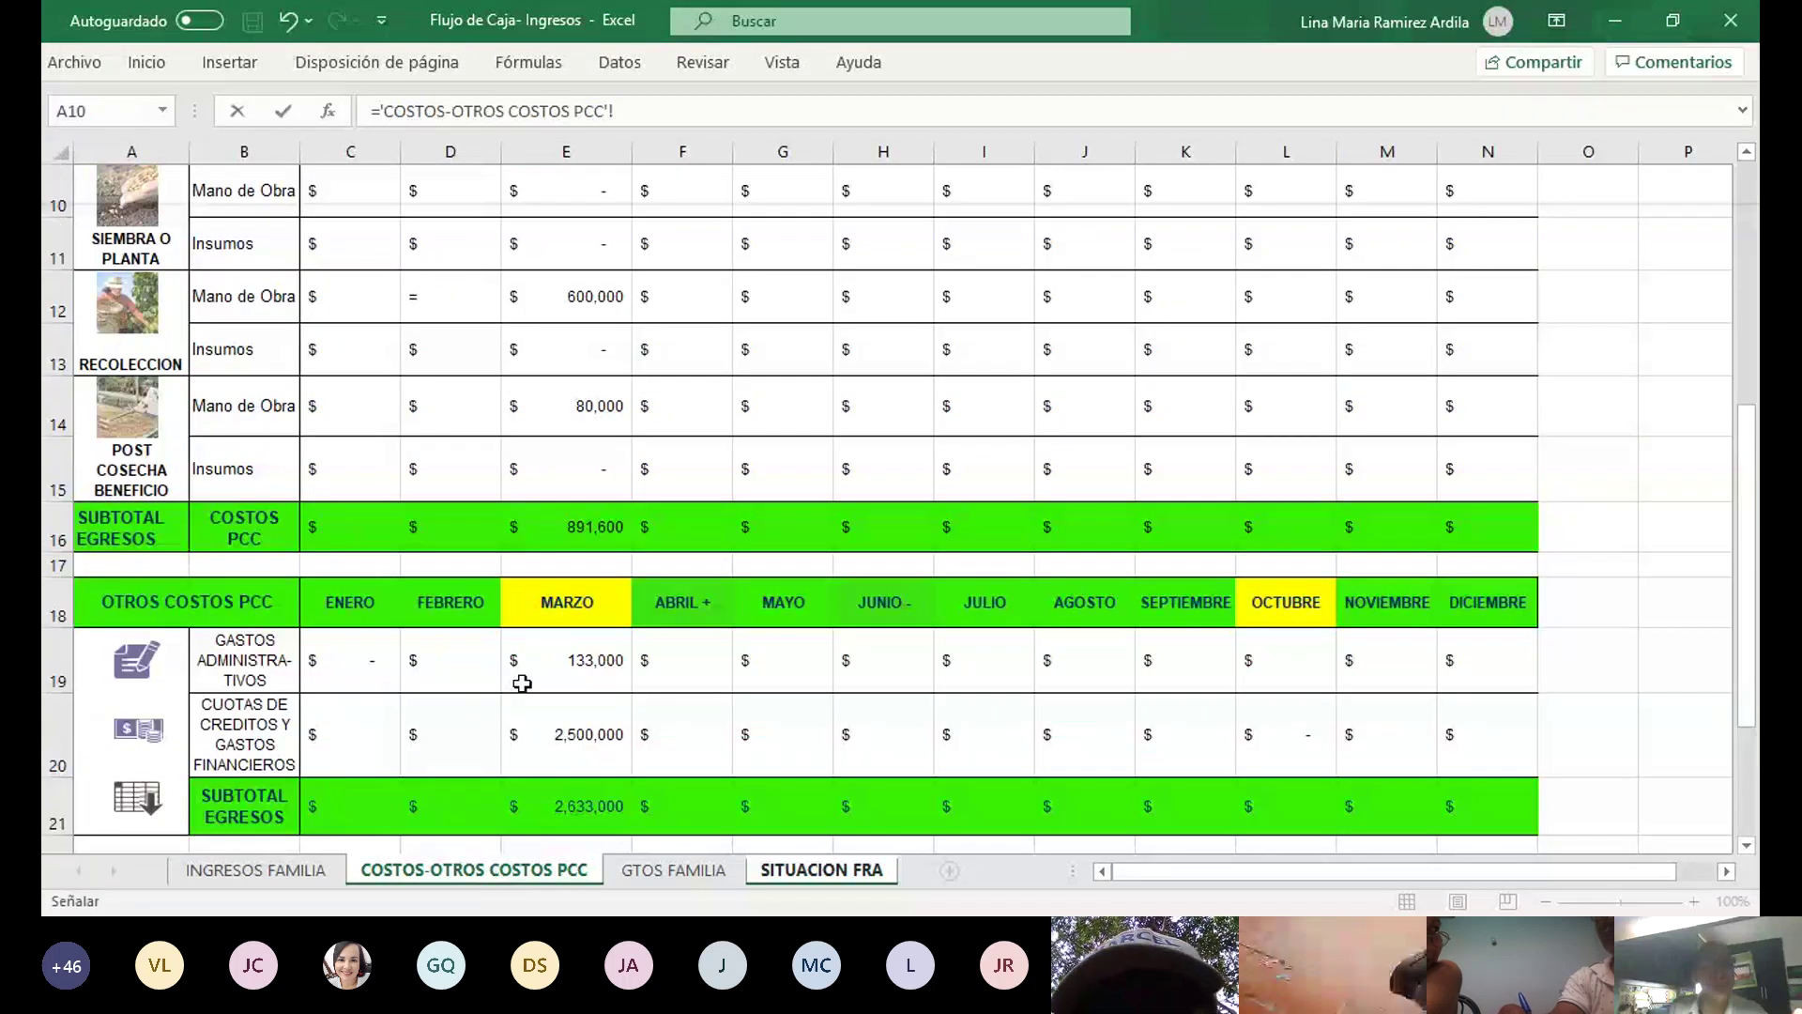
scroll(522, 684, up, 3)
scroll(569, 563, down, 2)
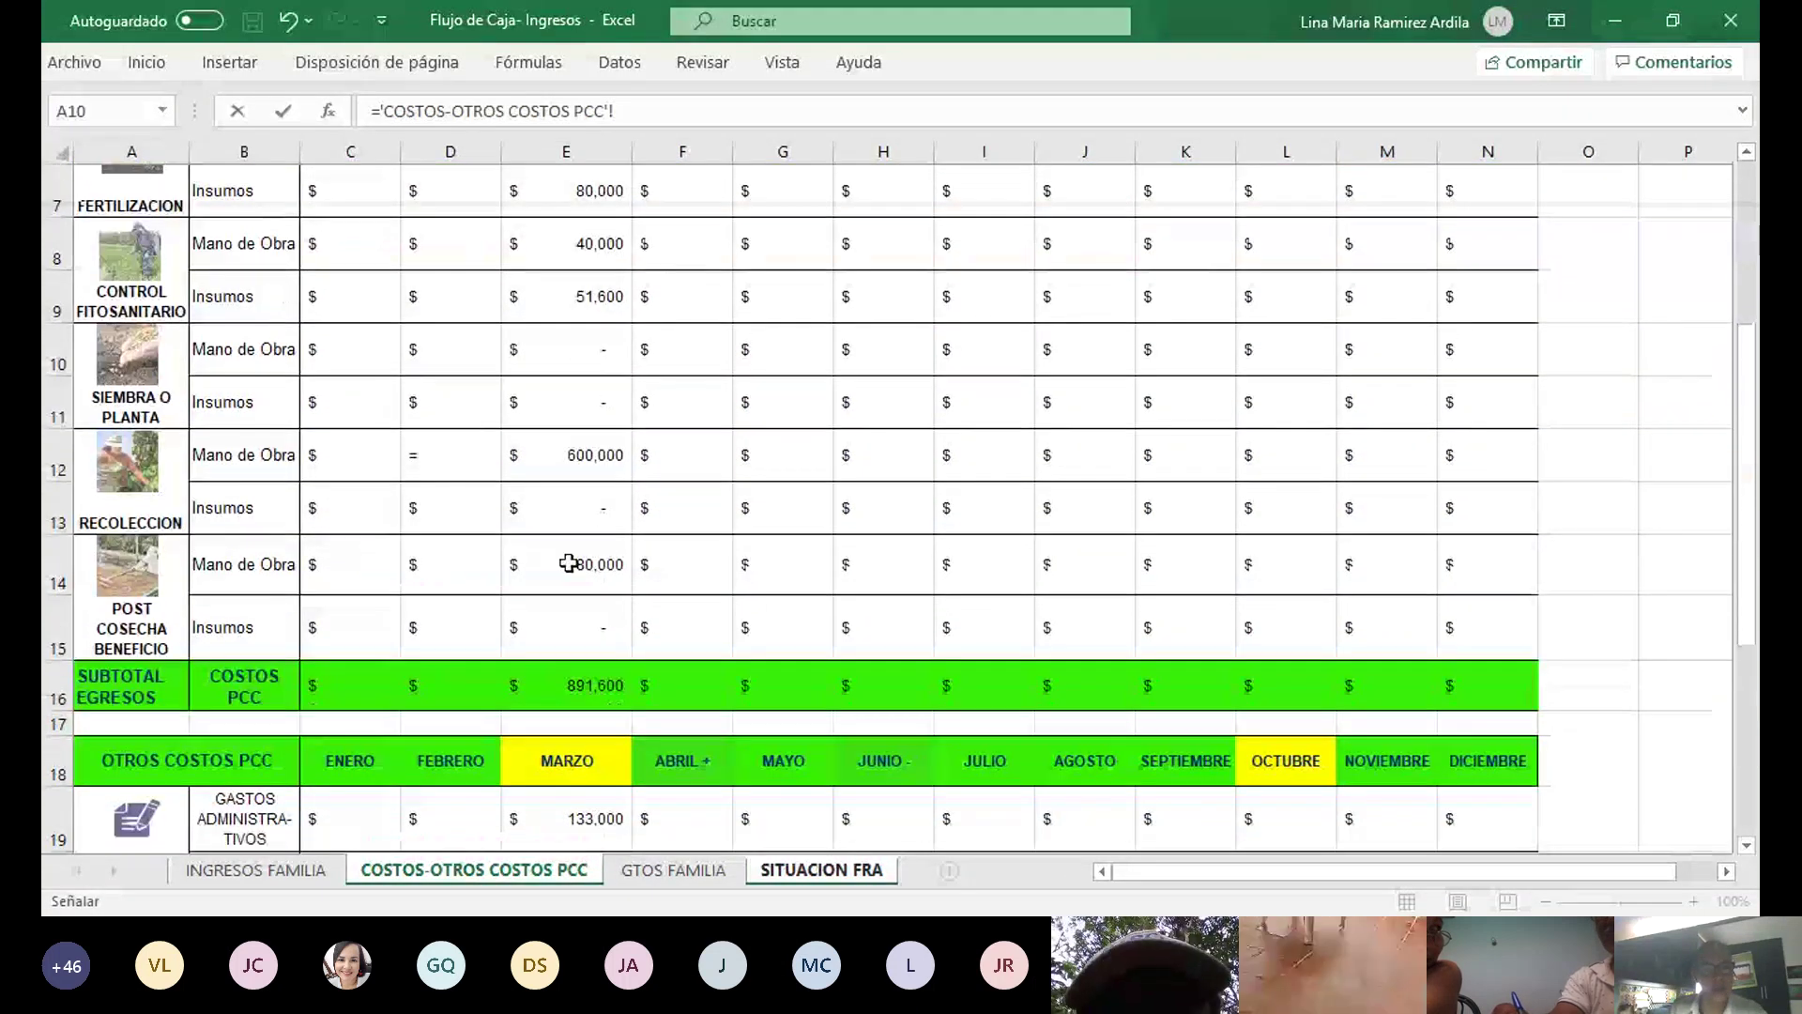
click(577, 691)
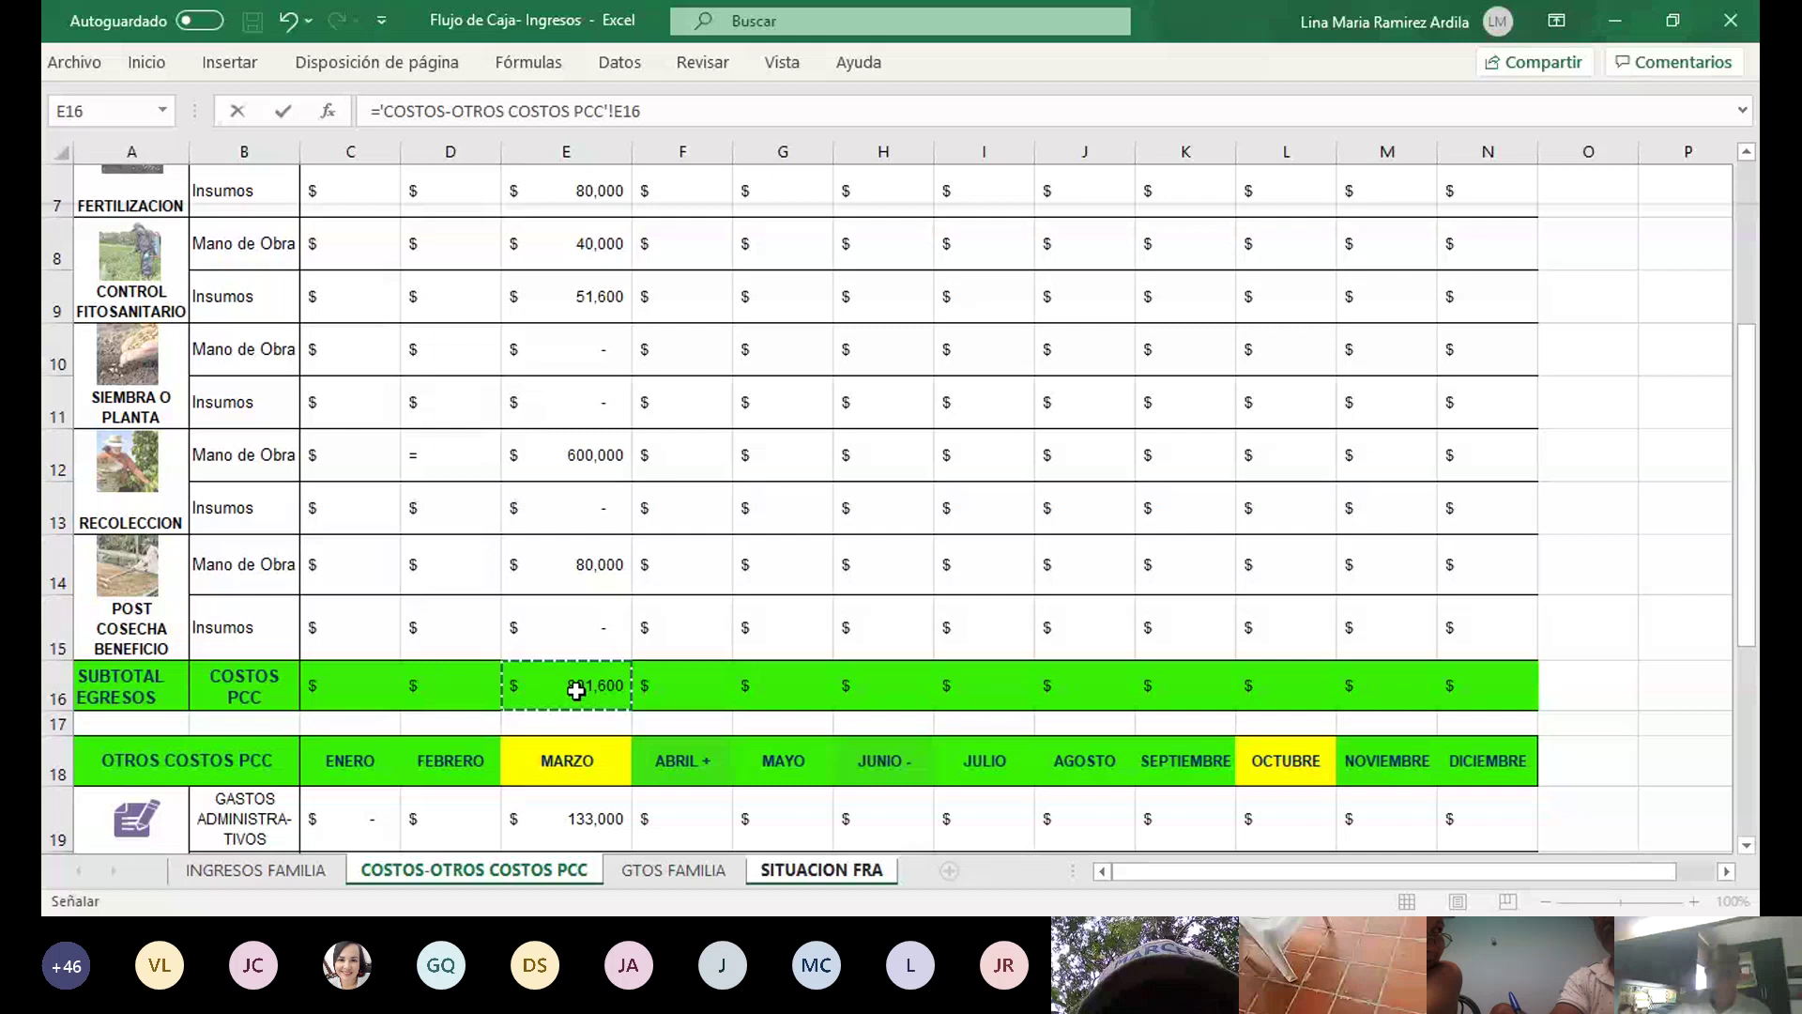
key(Return)
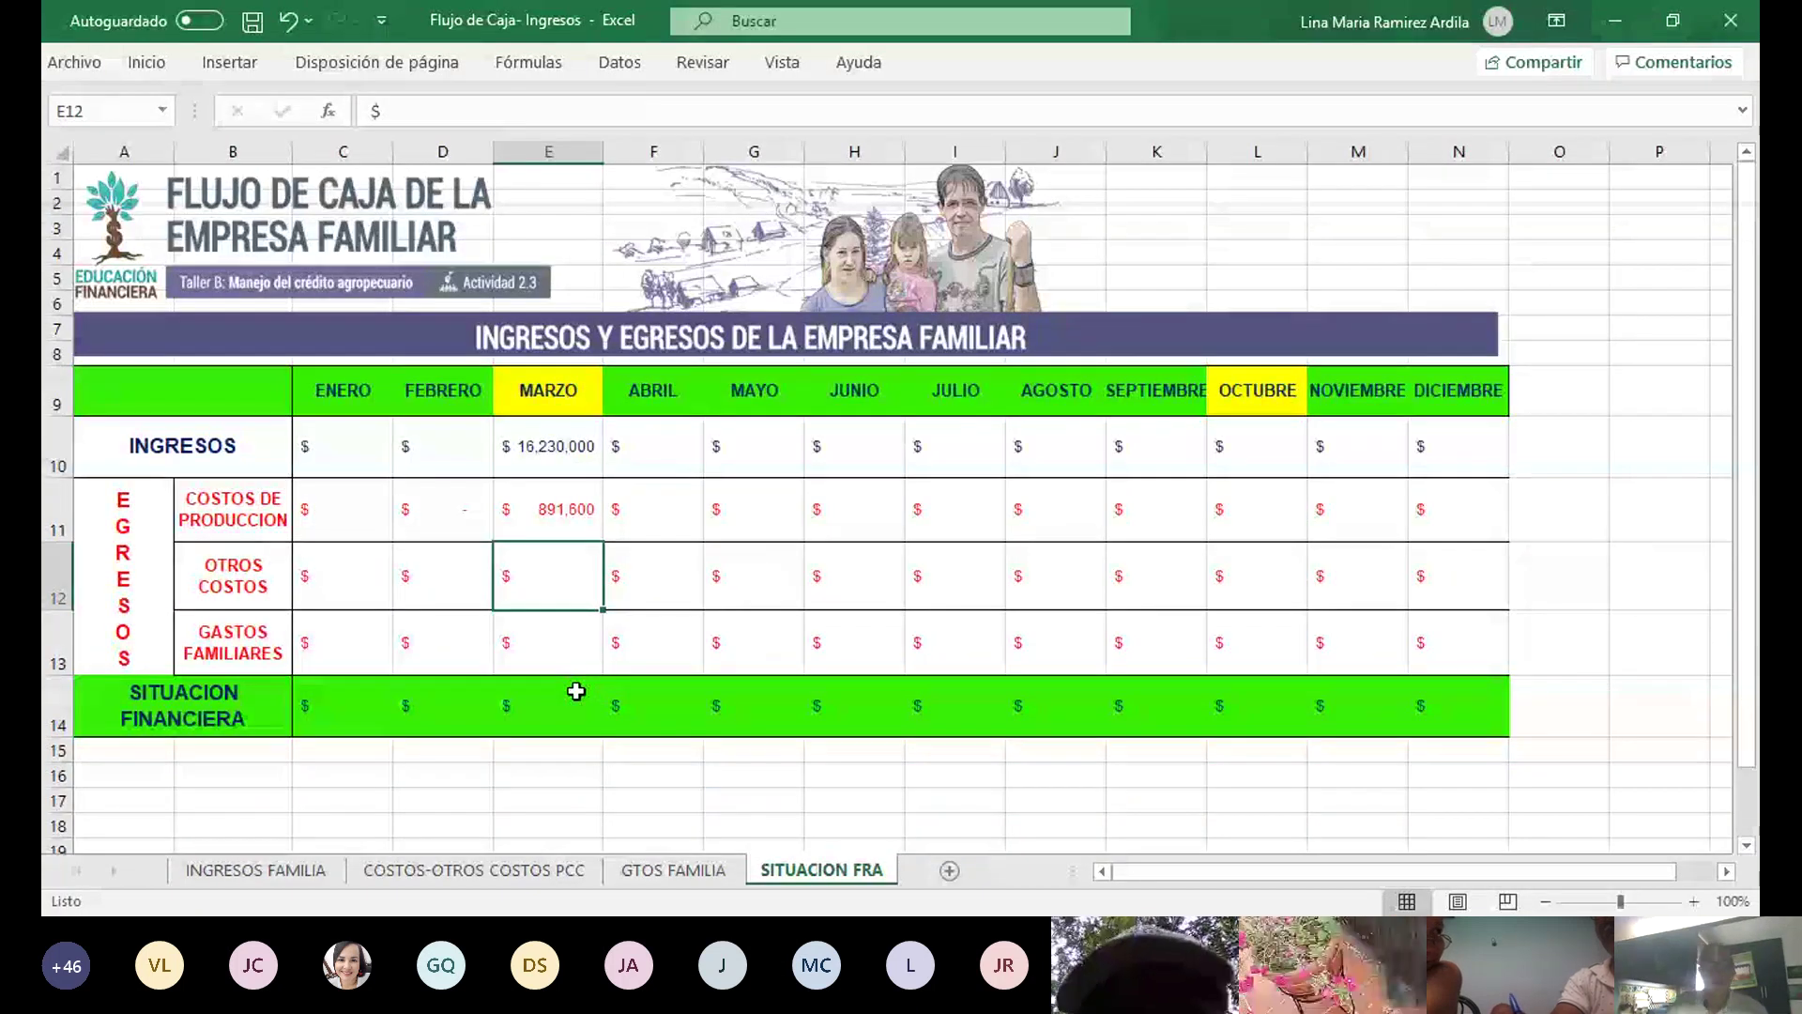
Link the March OTROS COSTOS cell E12 to the other costs subtotal with ='COSTOS-OTROS COSTOS PCC'!E21
text(=)
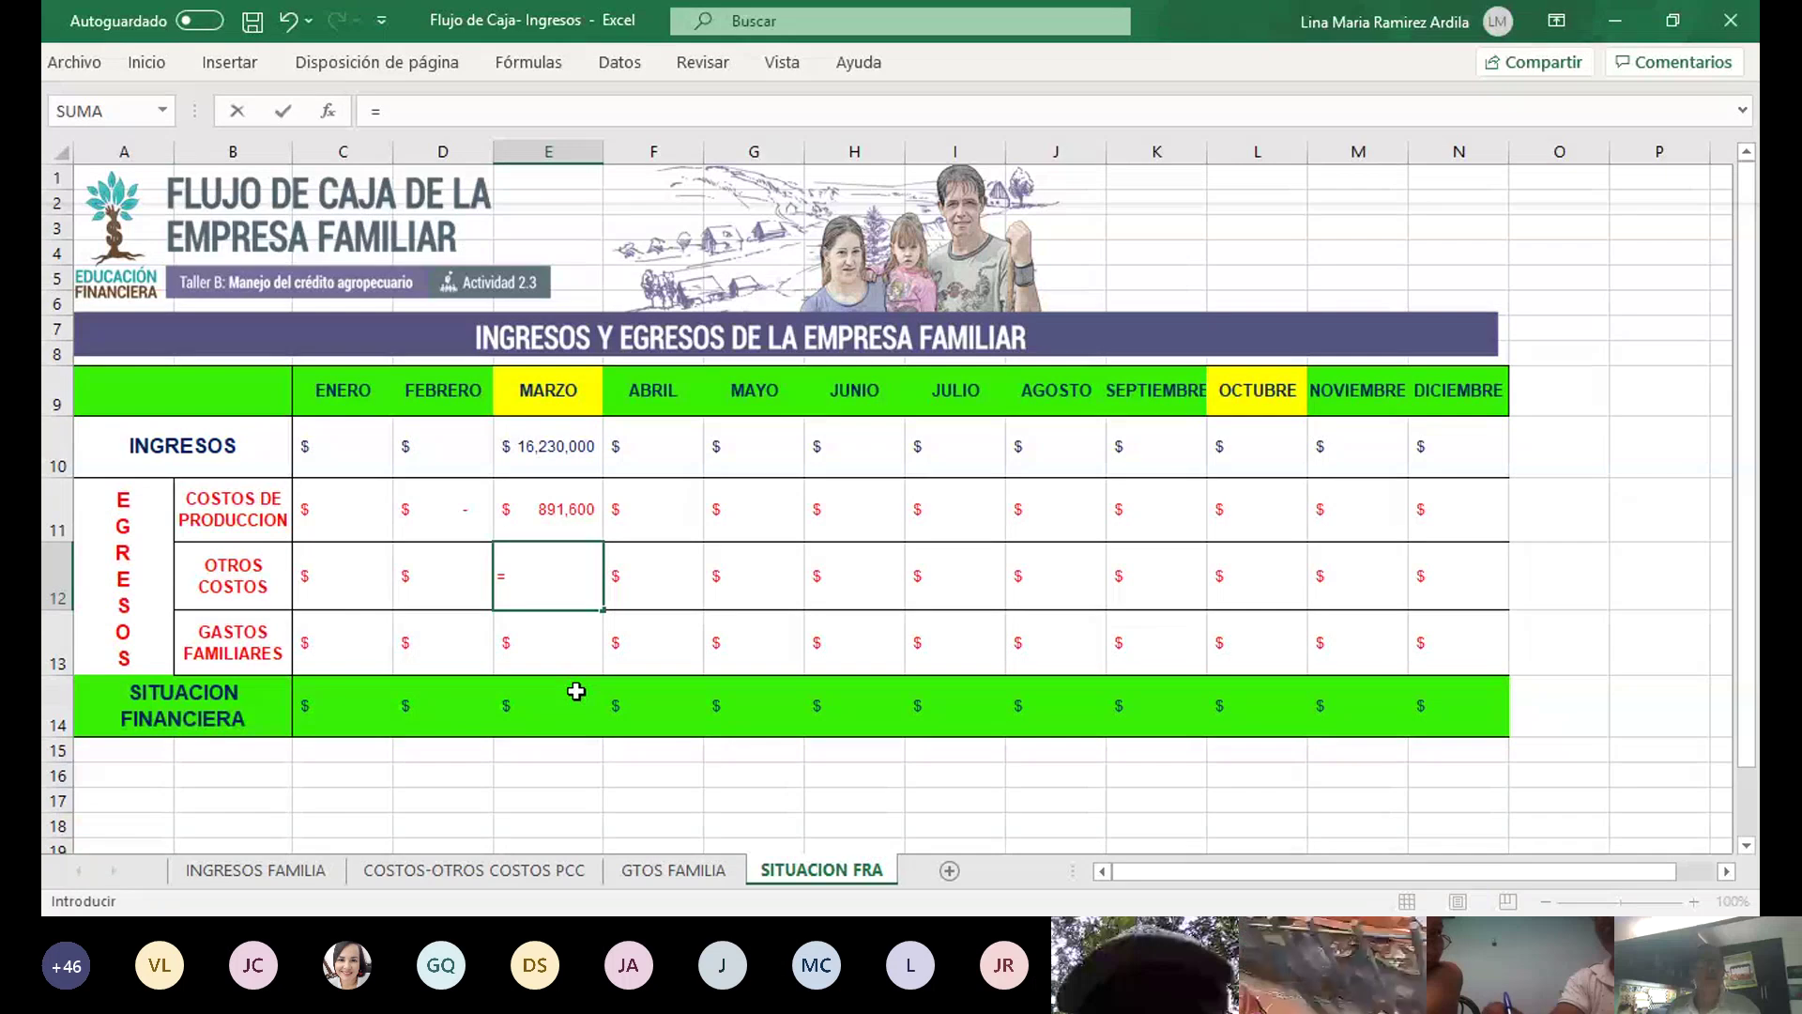
click(498, 871)
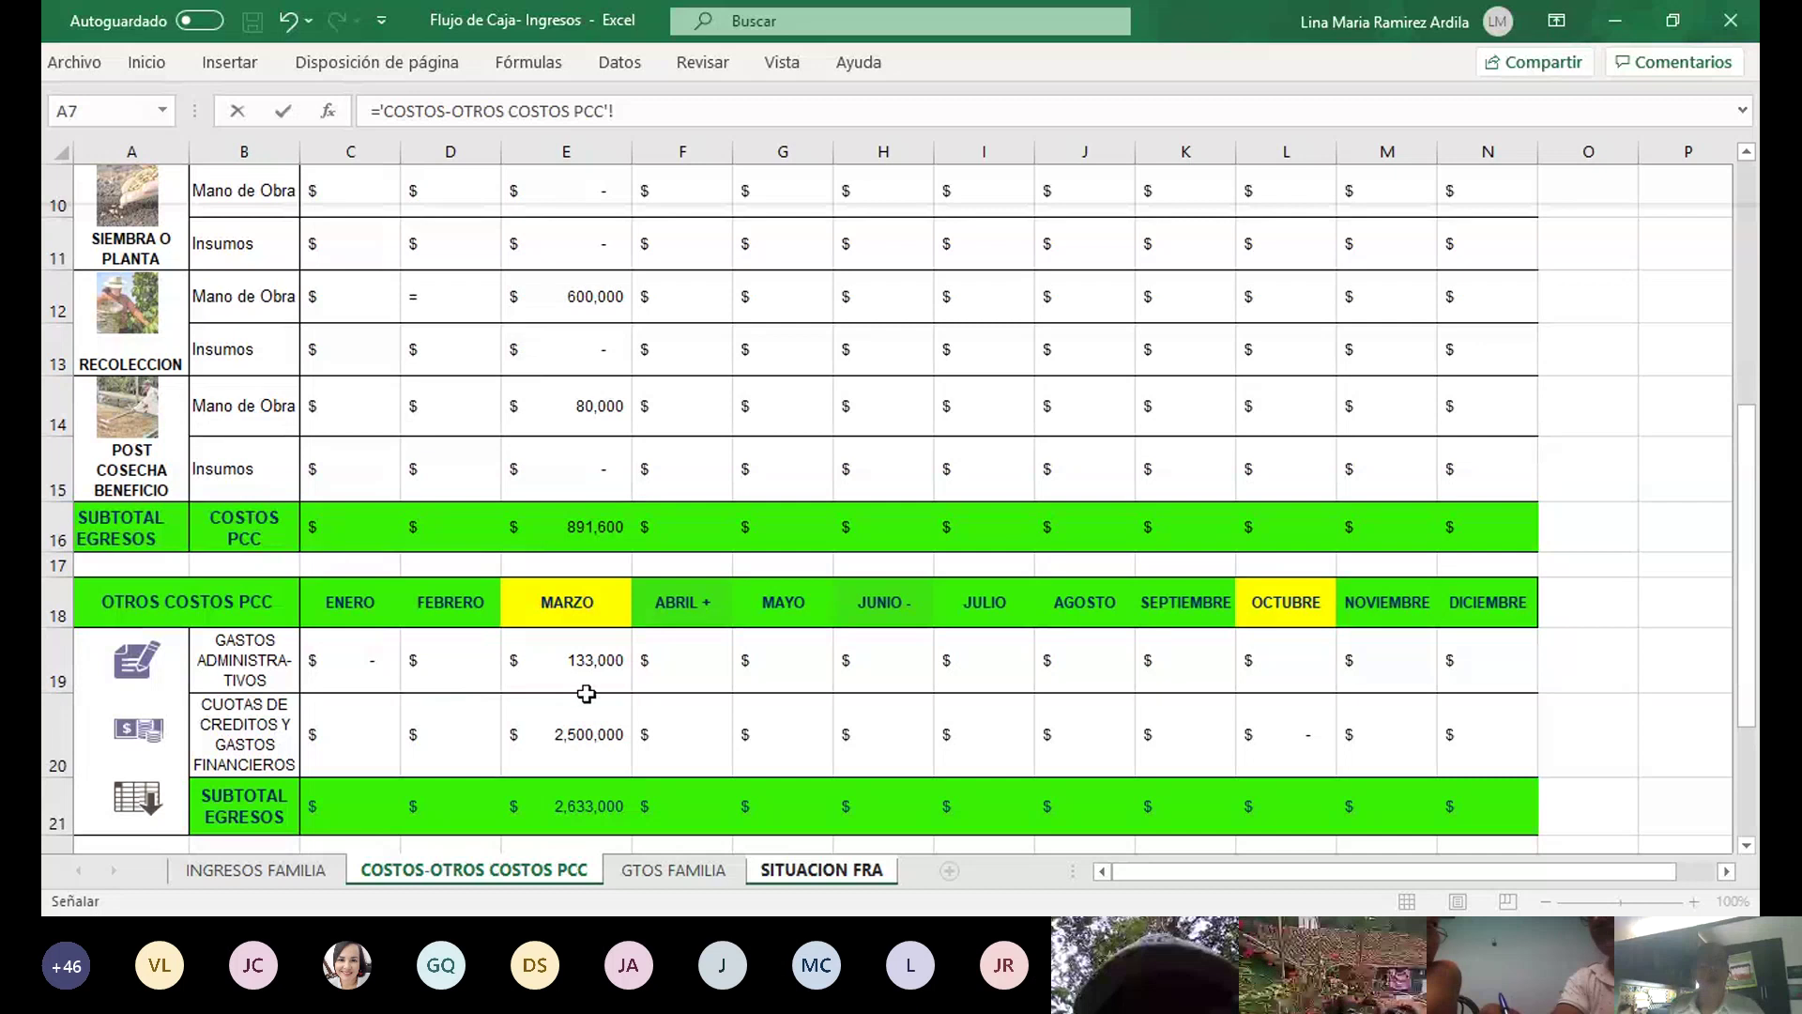
click(615, 805)
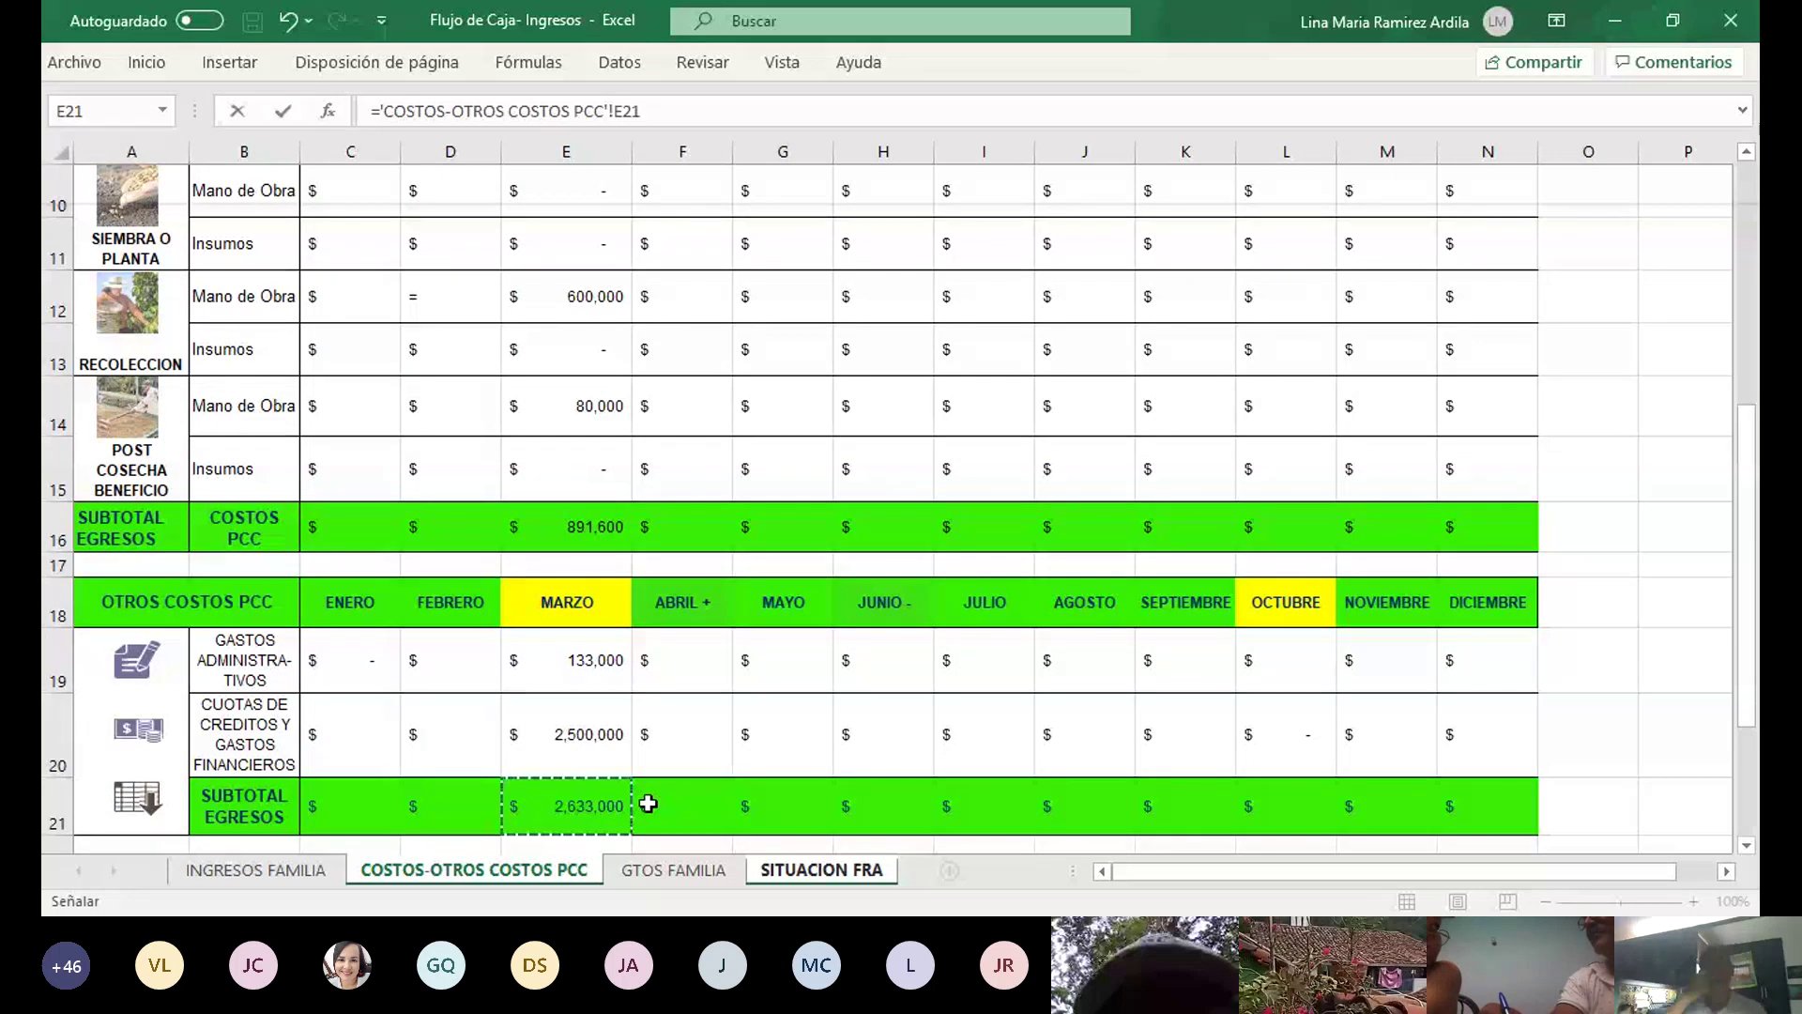
key(Return)
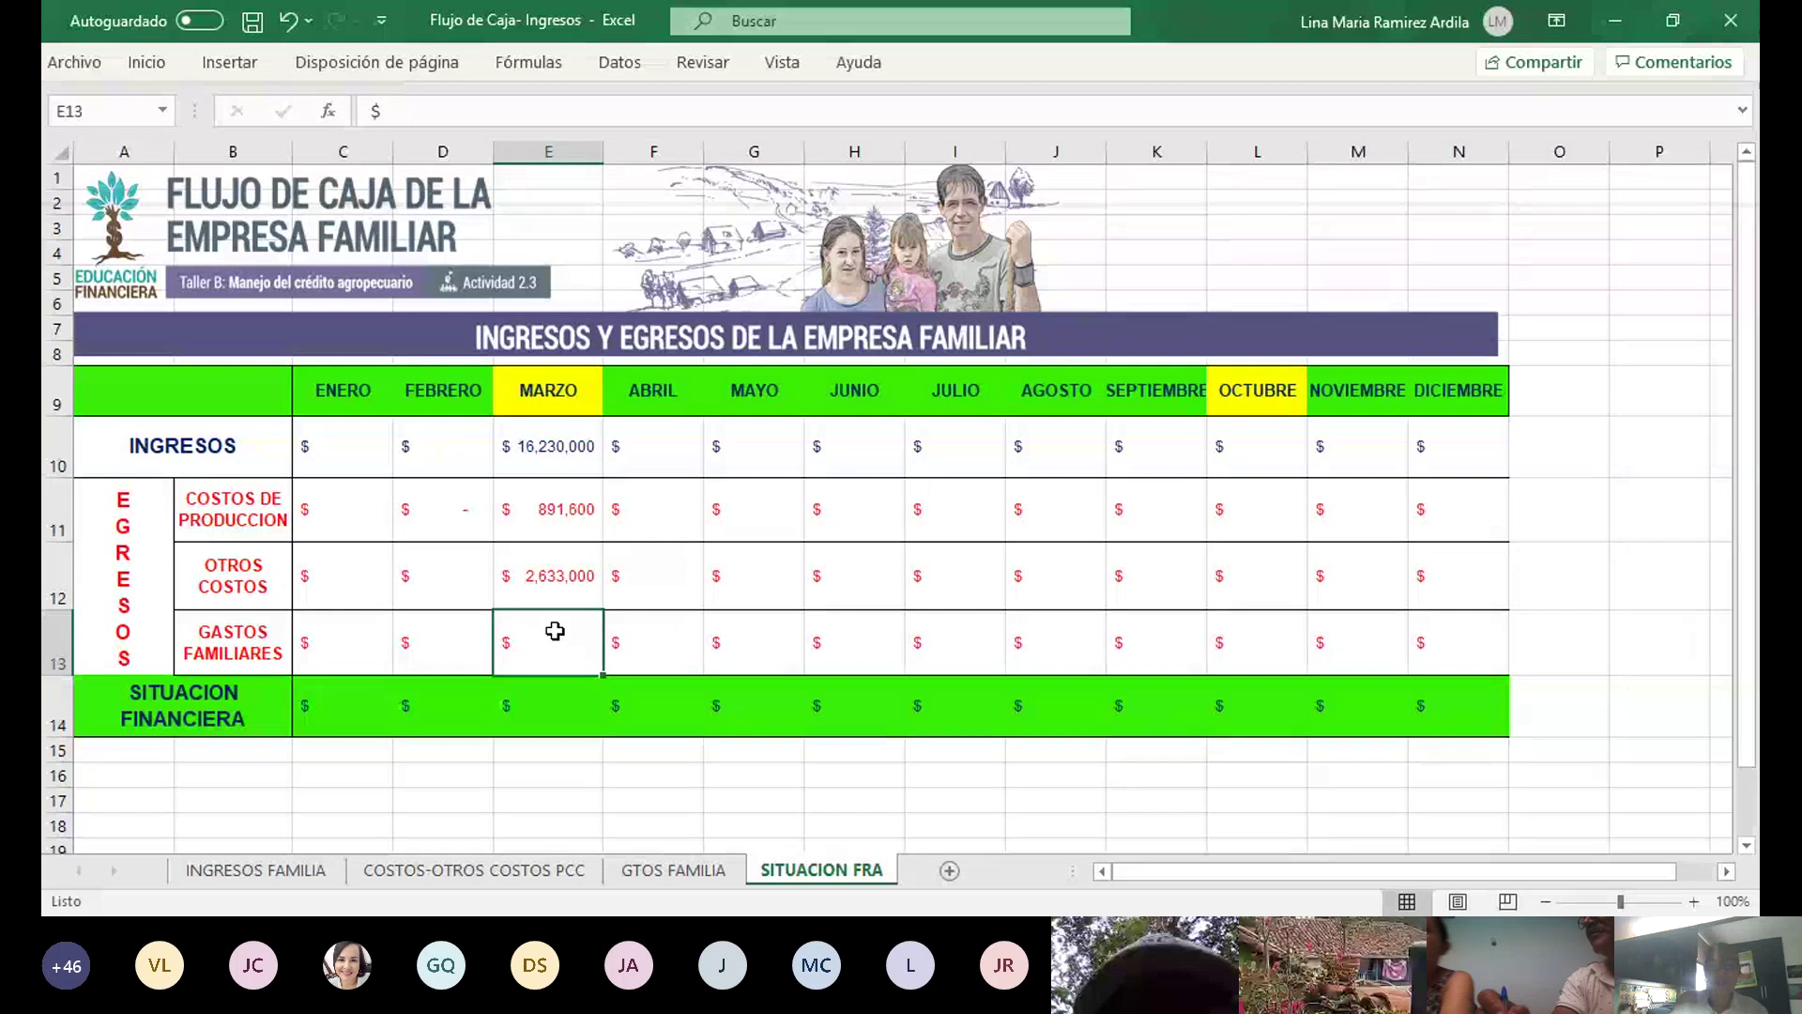
Link the March GASTOS FAMILIARES cell E13 to the March expense total D18 on the GTOS FAMILIA sheet
text(=)
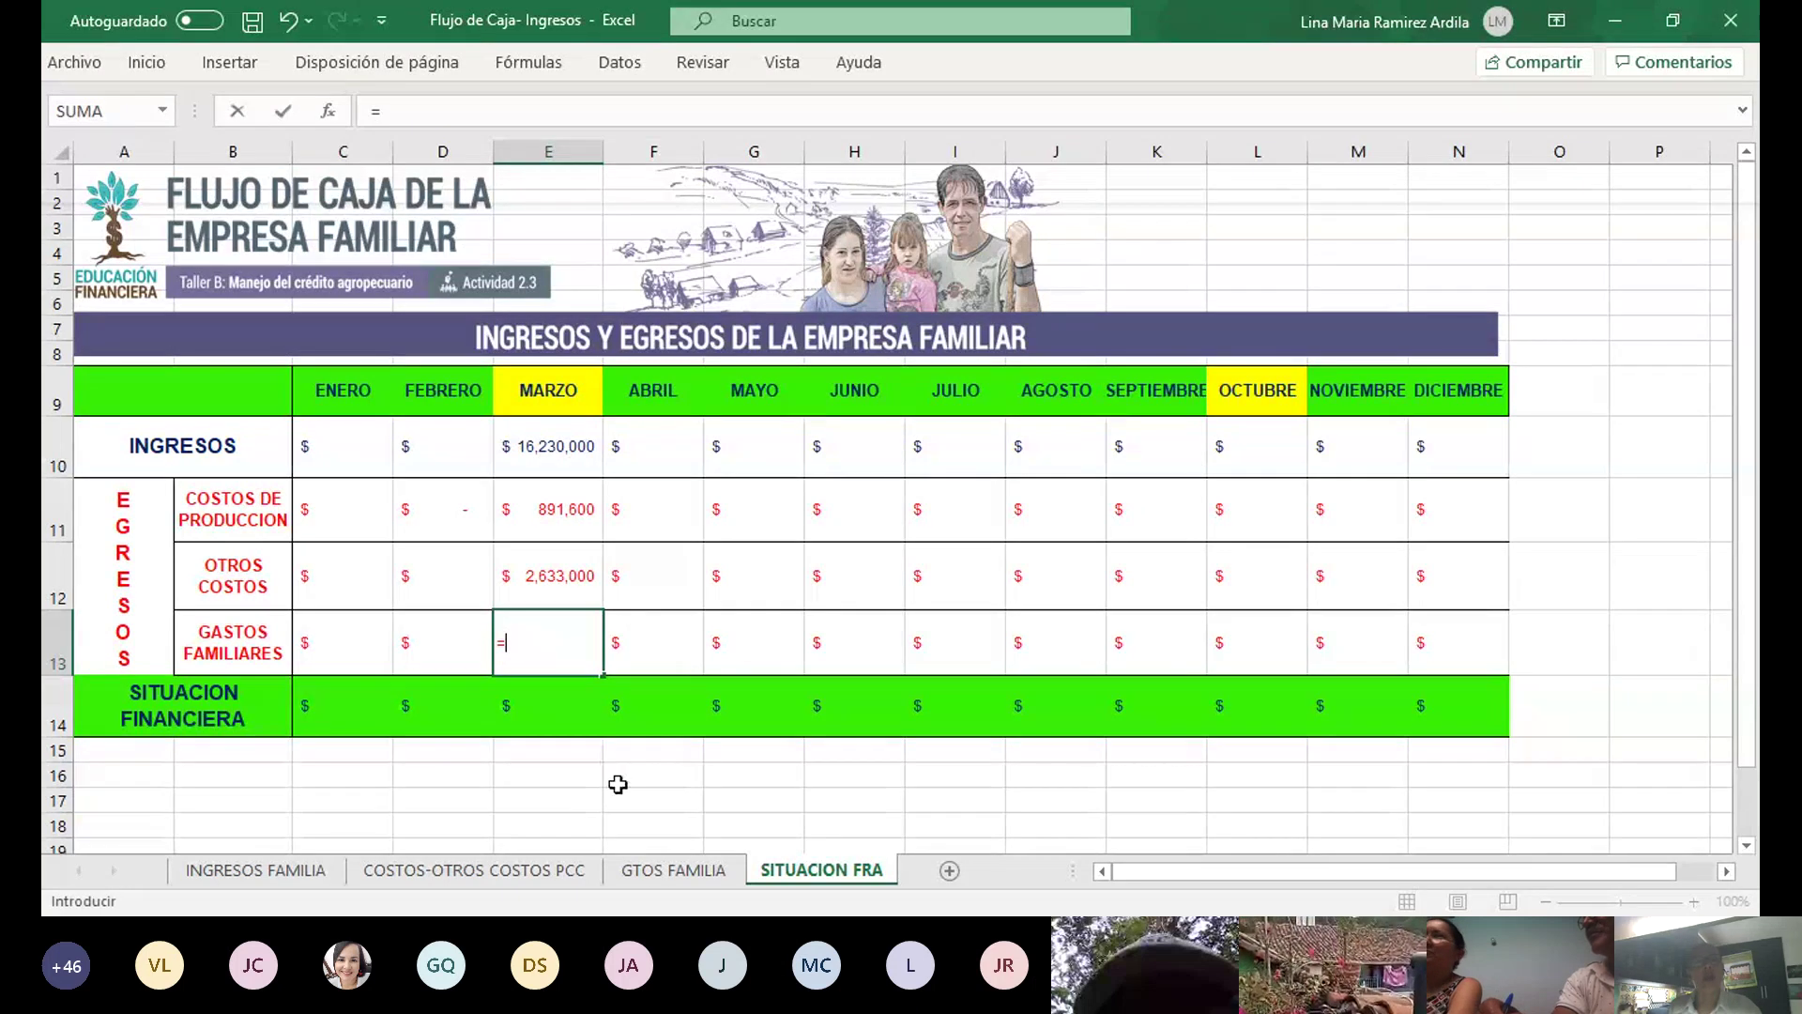
click(657, 871)
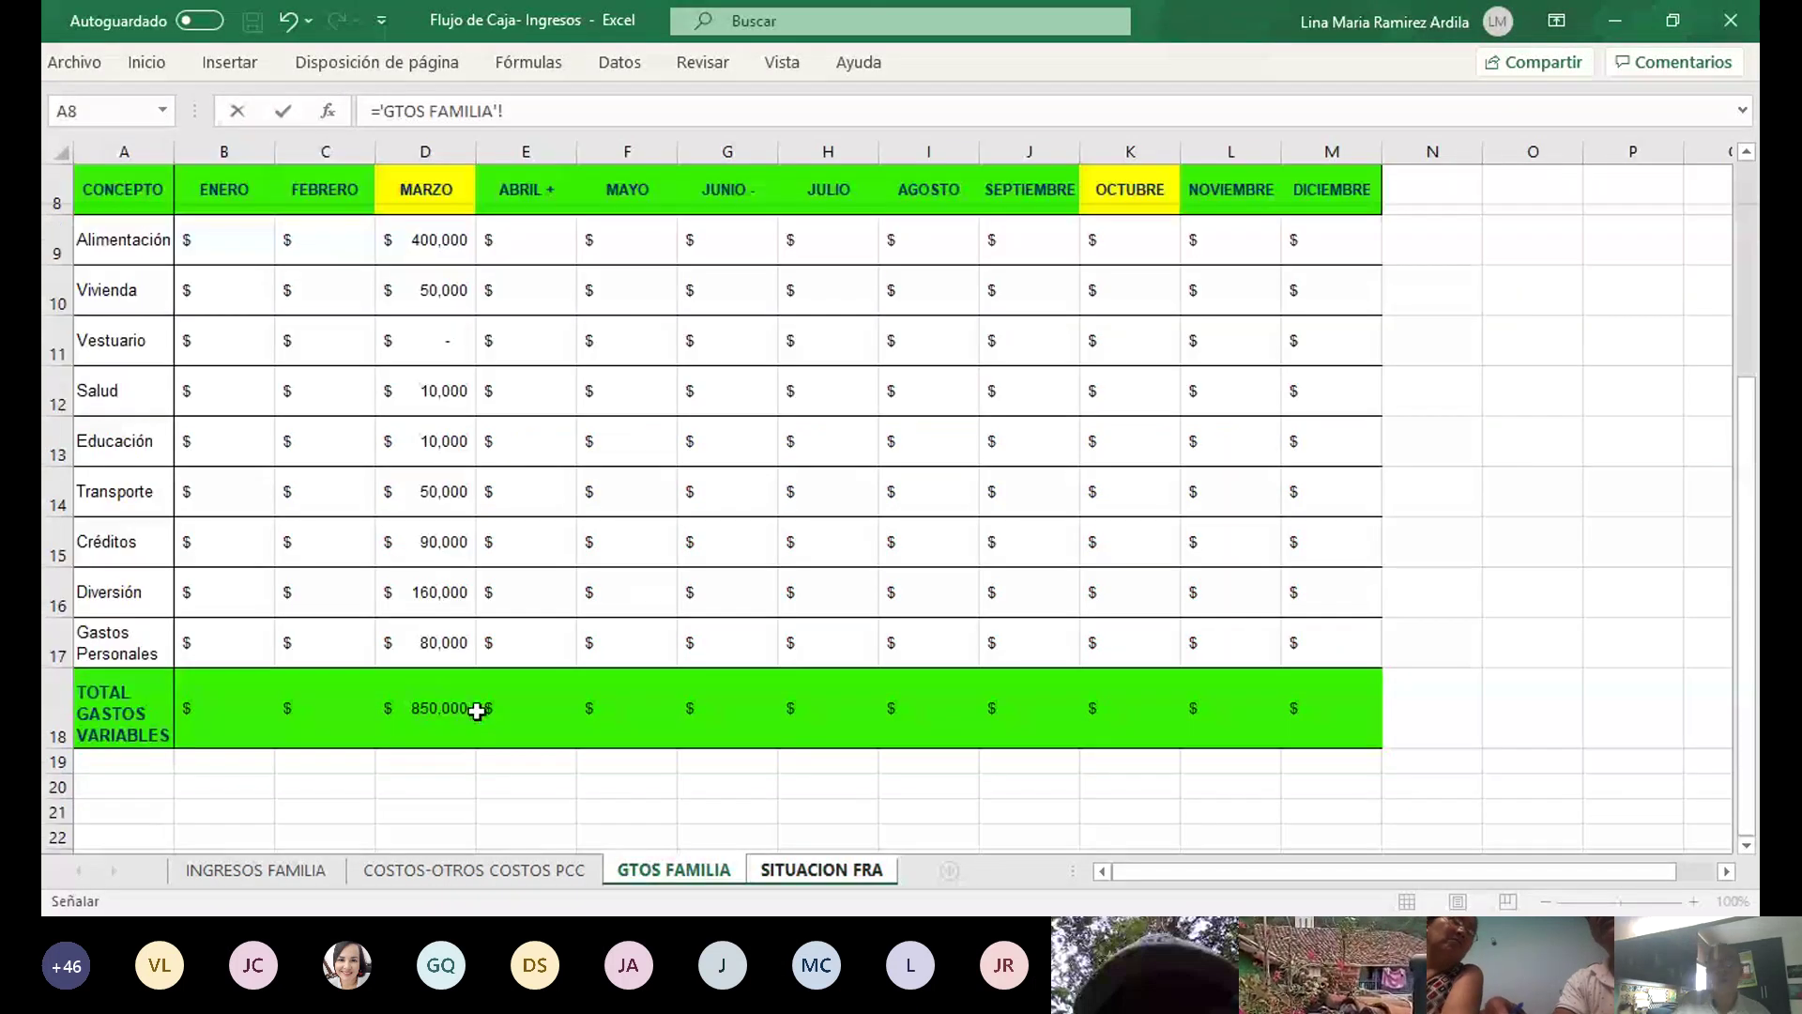
click(472, 711)
key(Return)
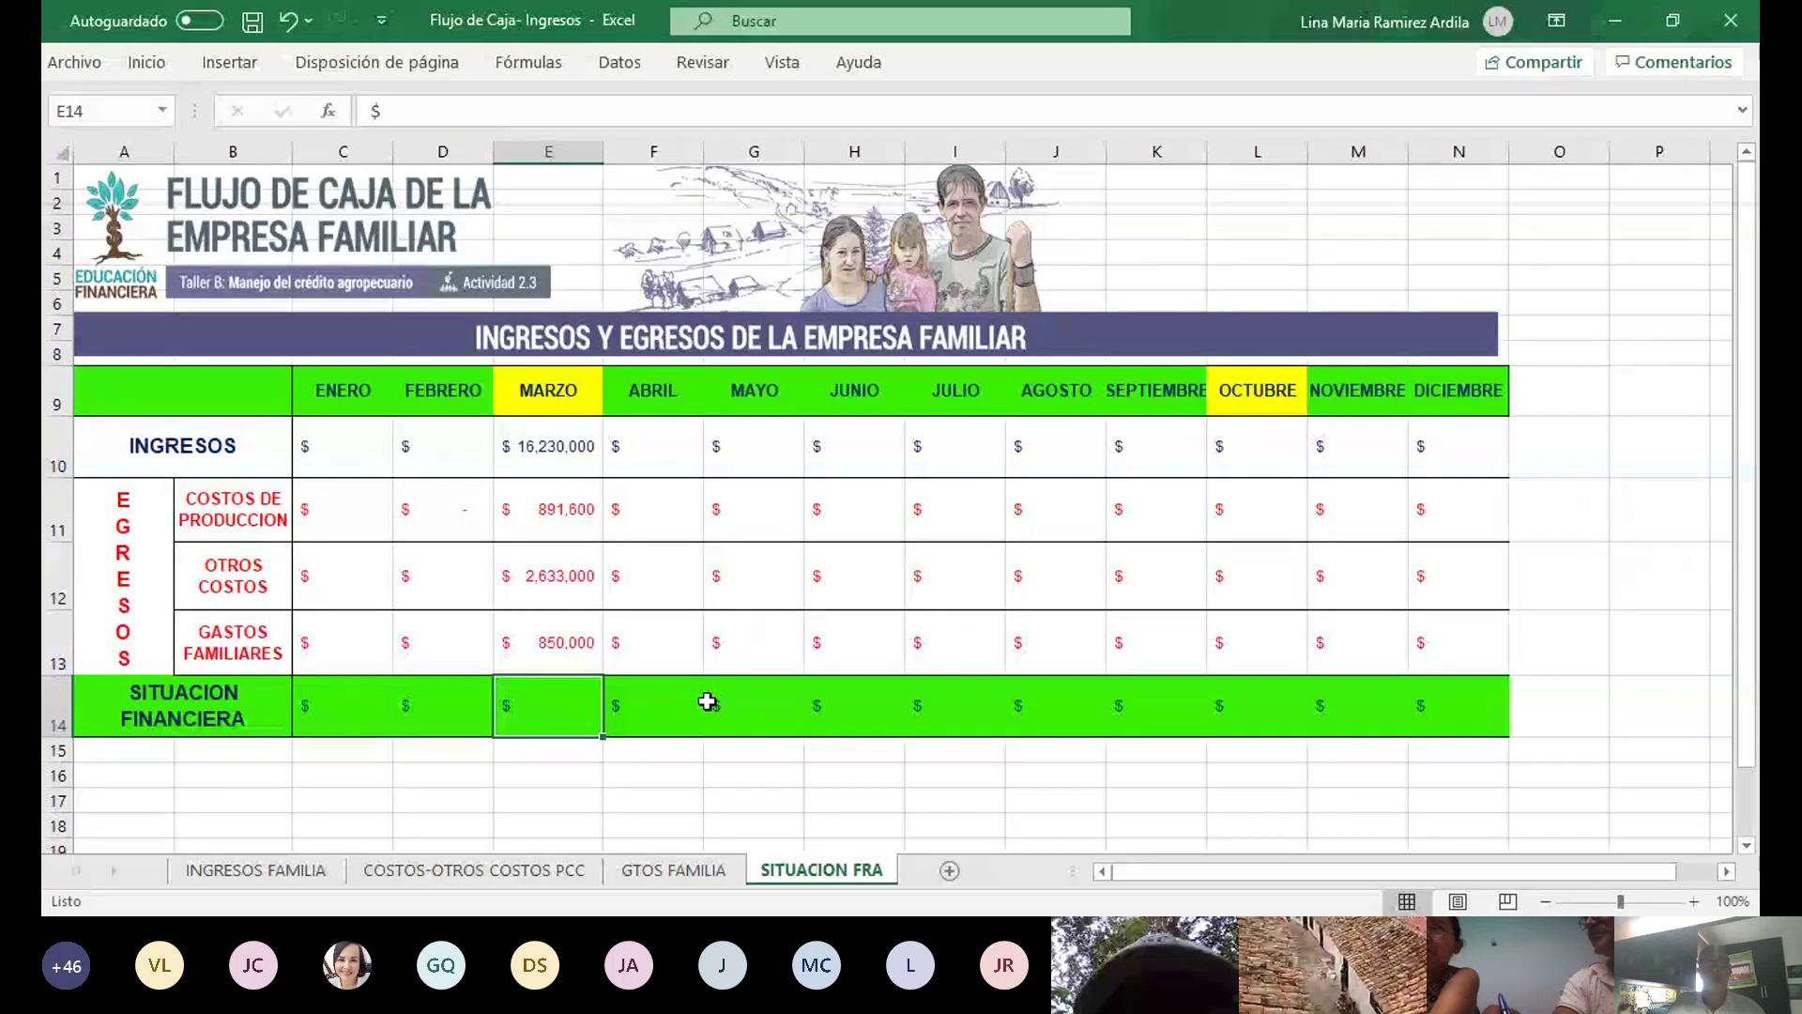
Calculate the March SITUACION FINANCIERA in cell E14 with =E10-E11-E12-E13
text(=)
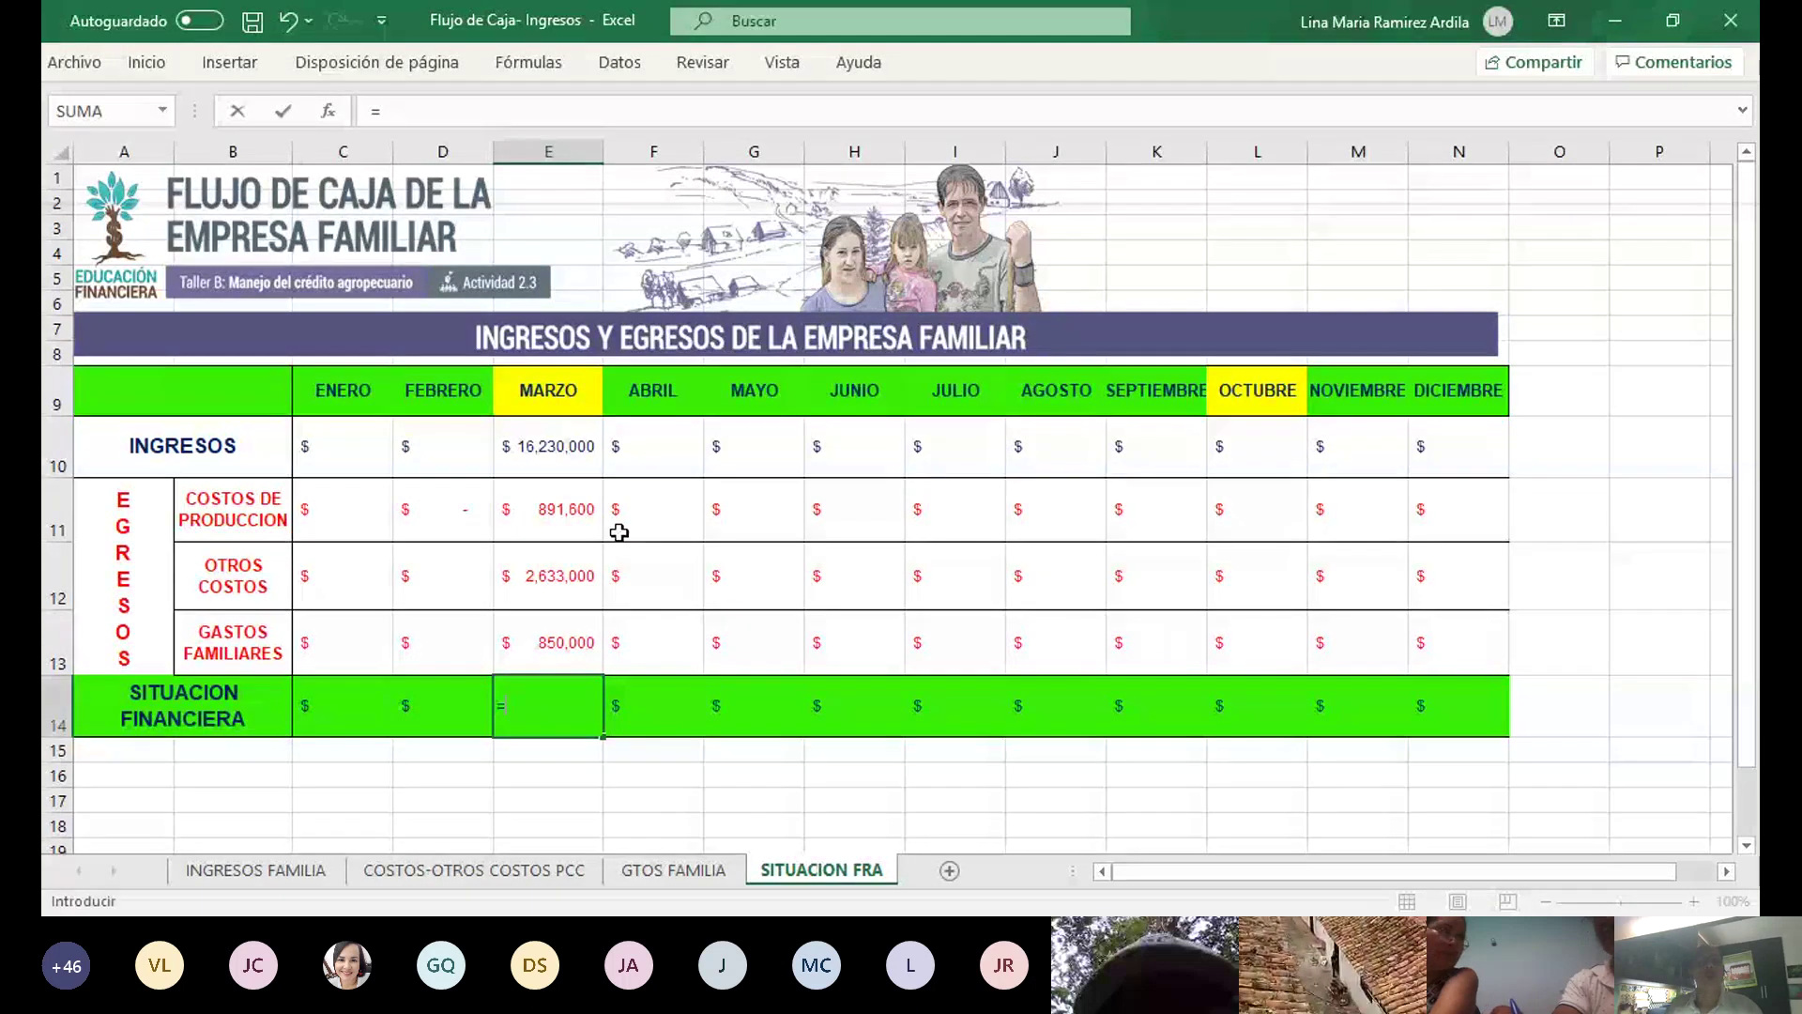
click(552, 447)
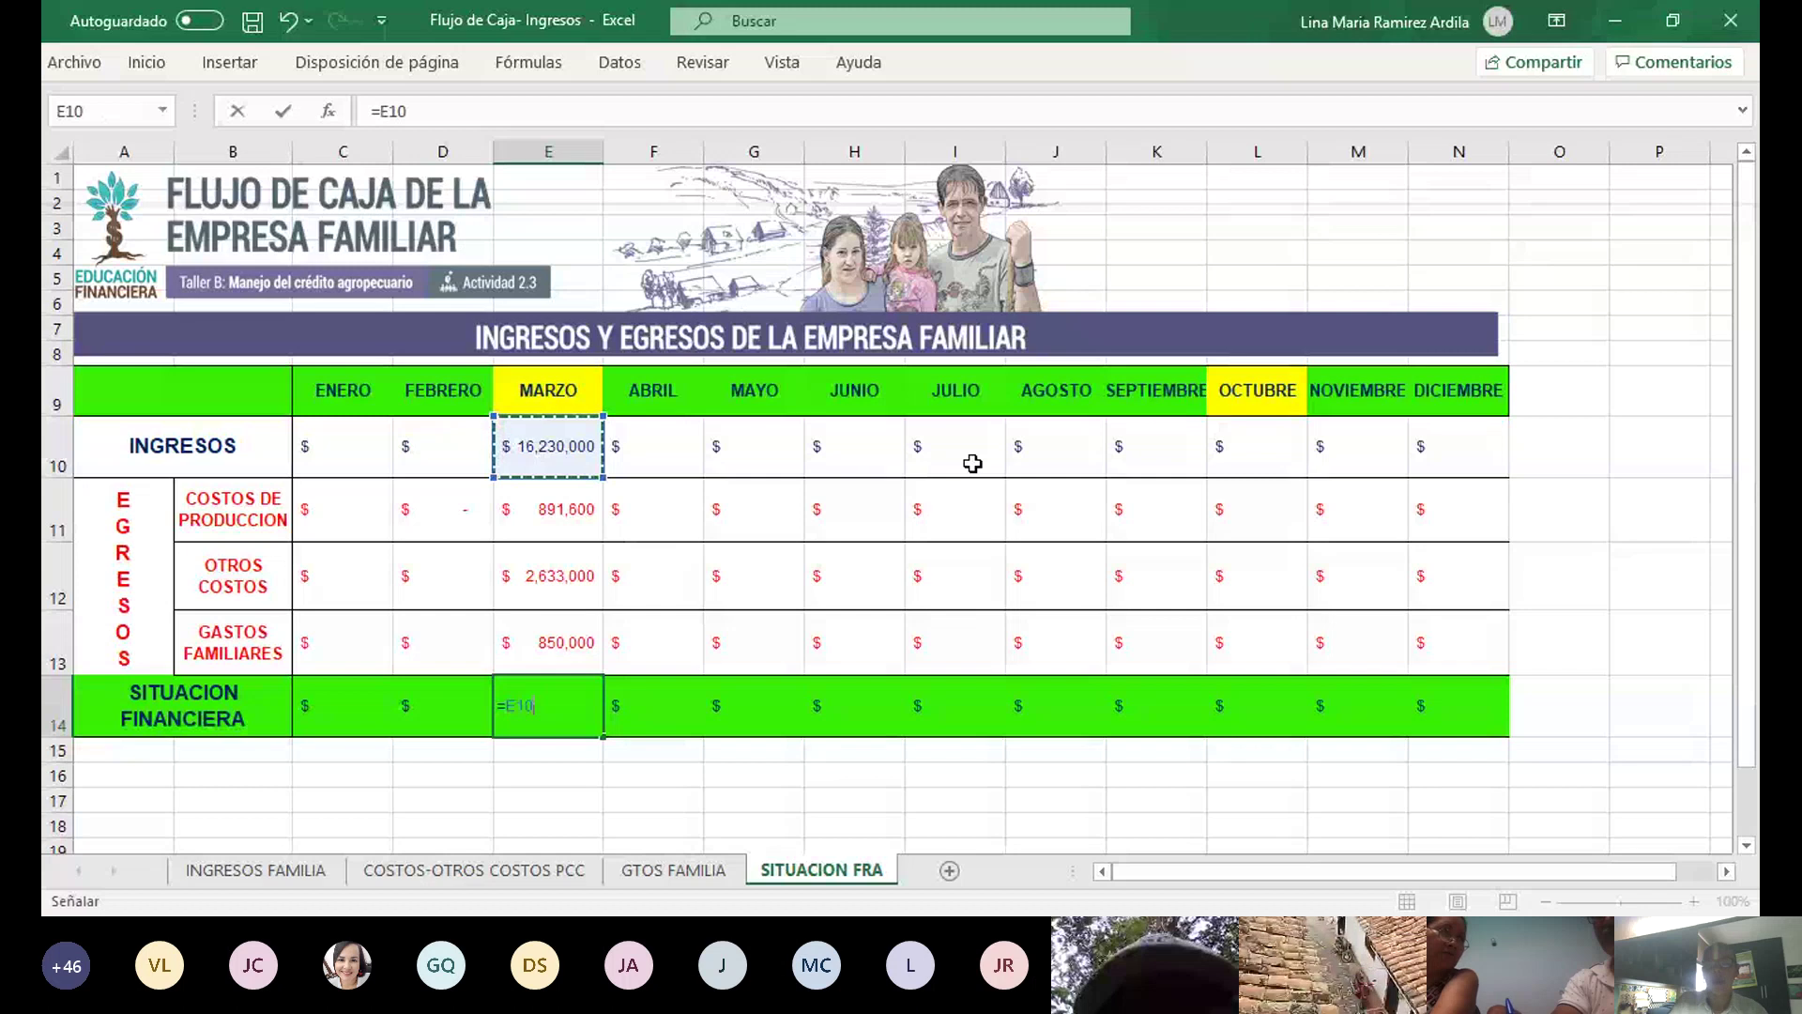
text(-)
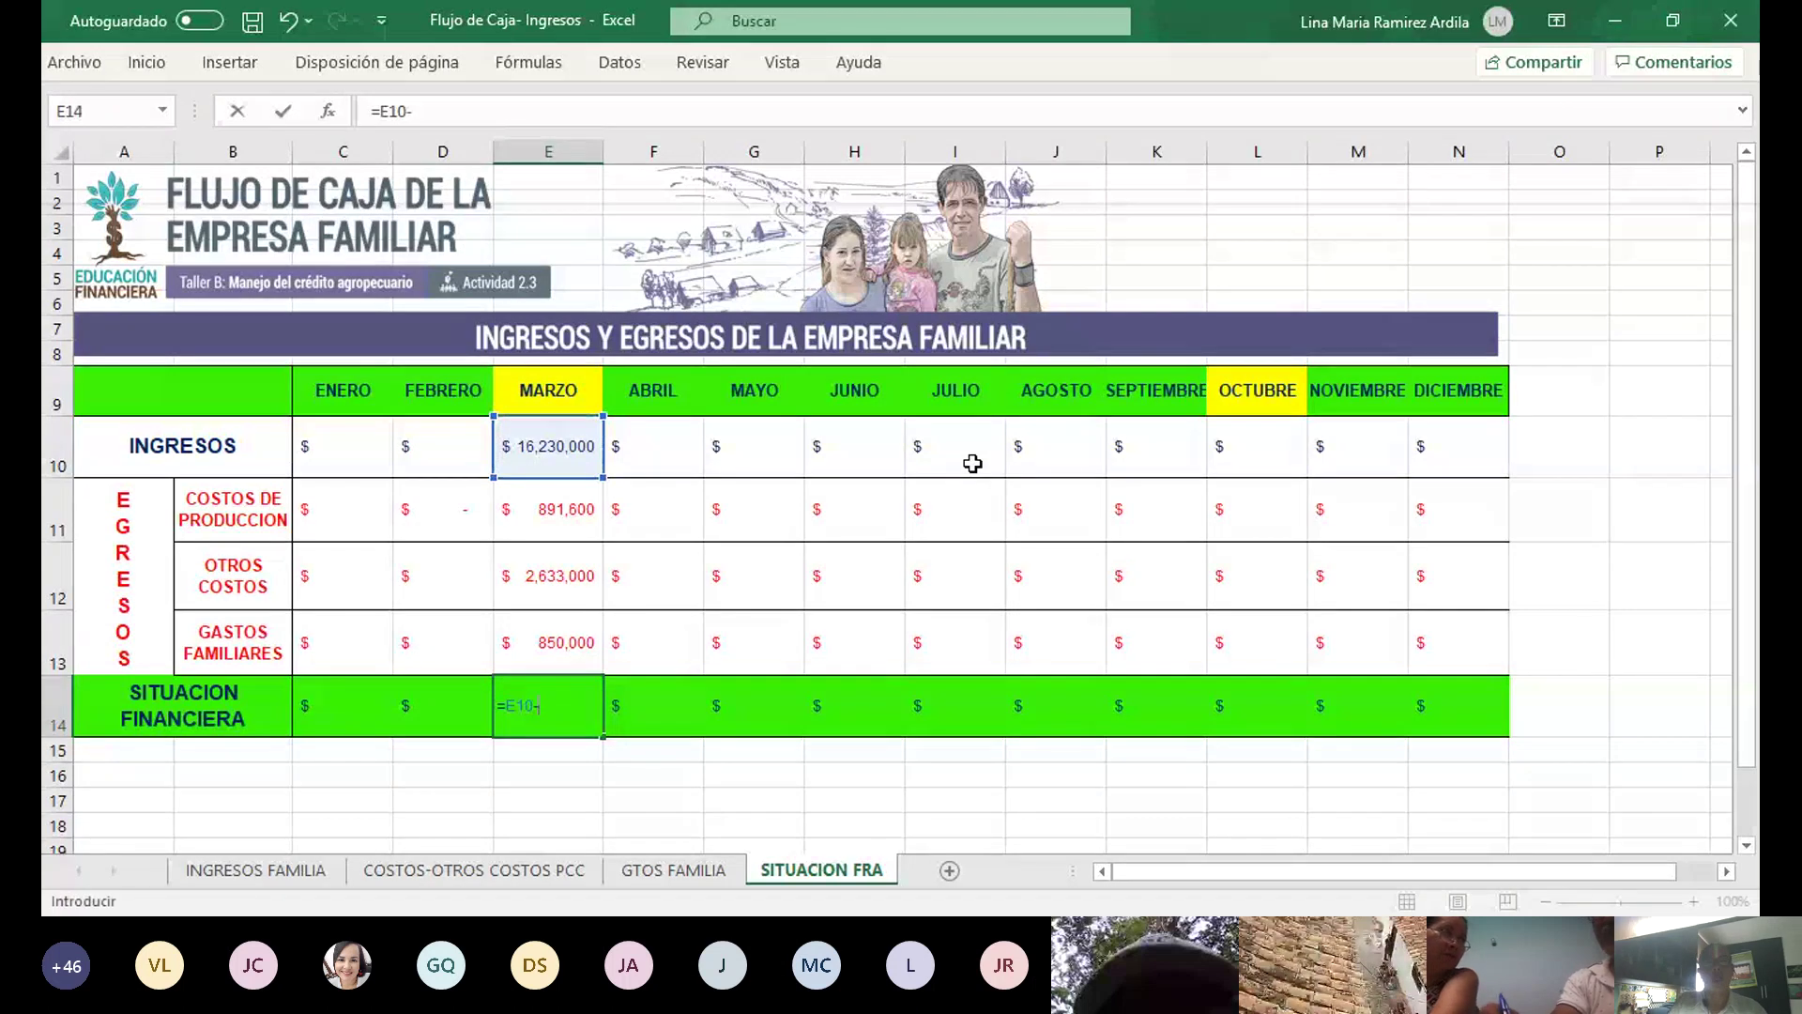
key(Up)
key(Up)
key(Up)
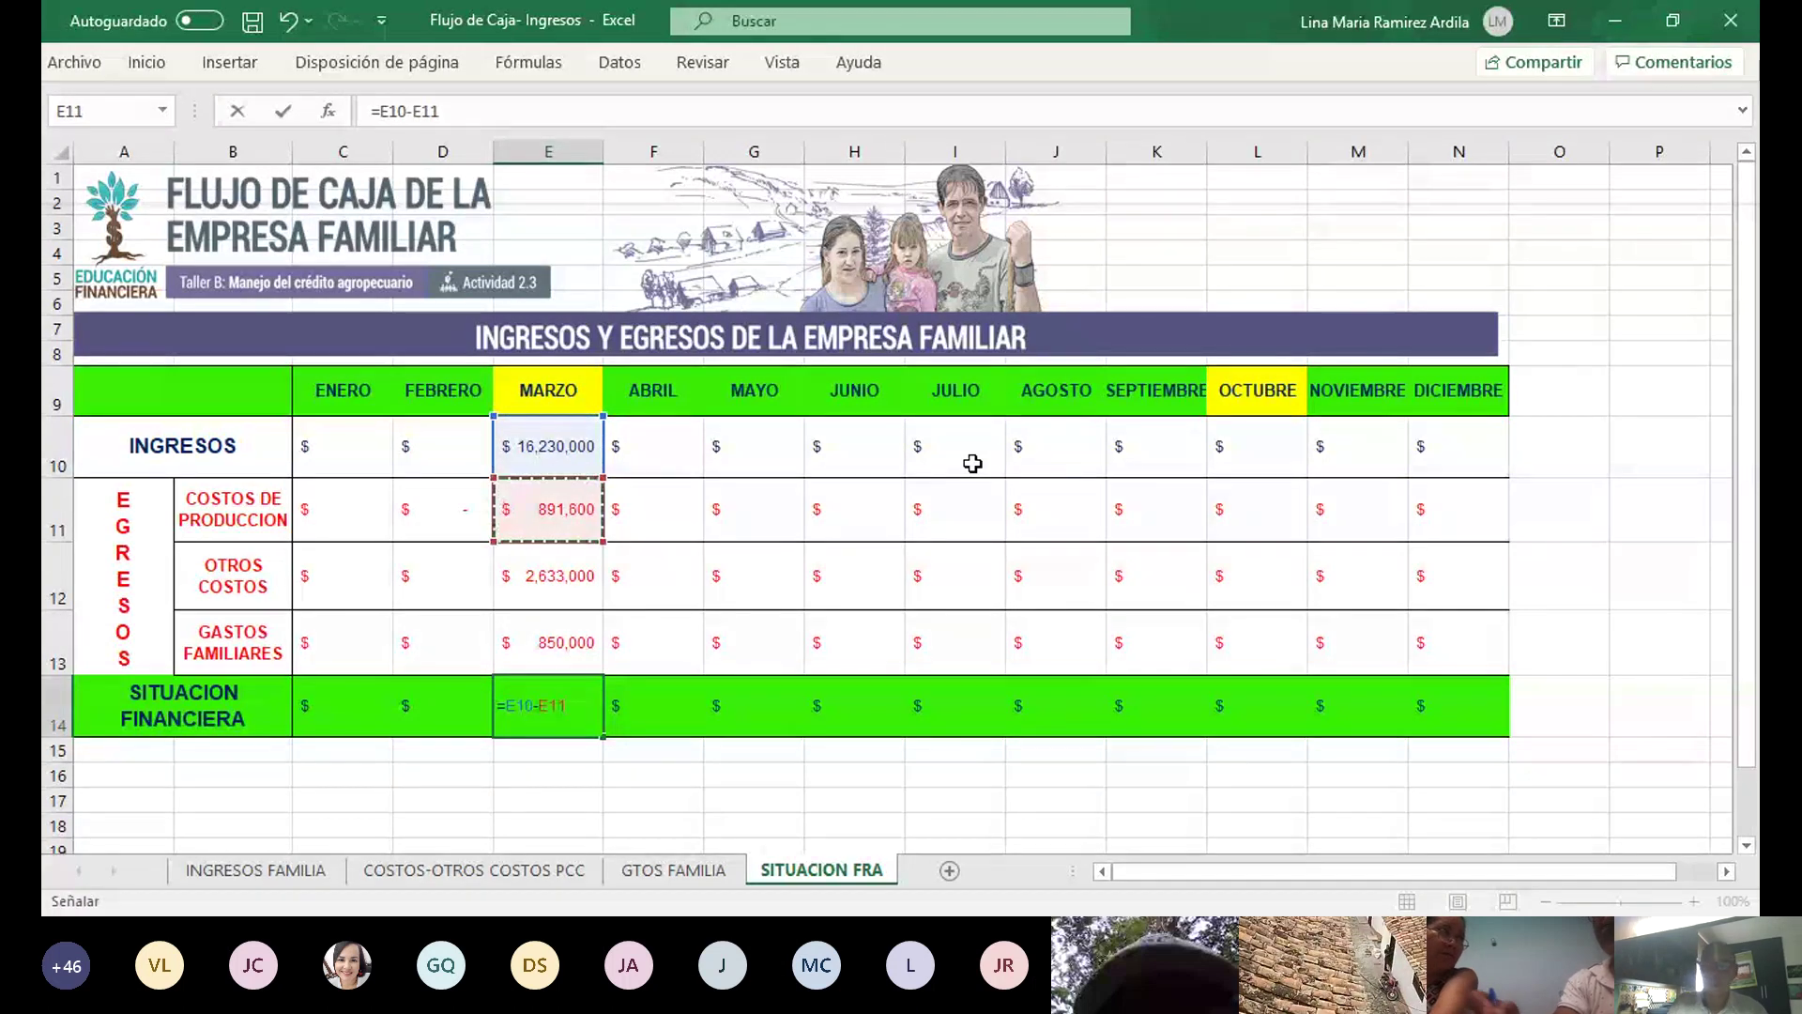
text(-)
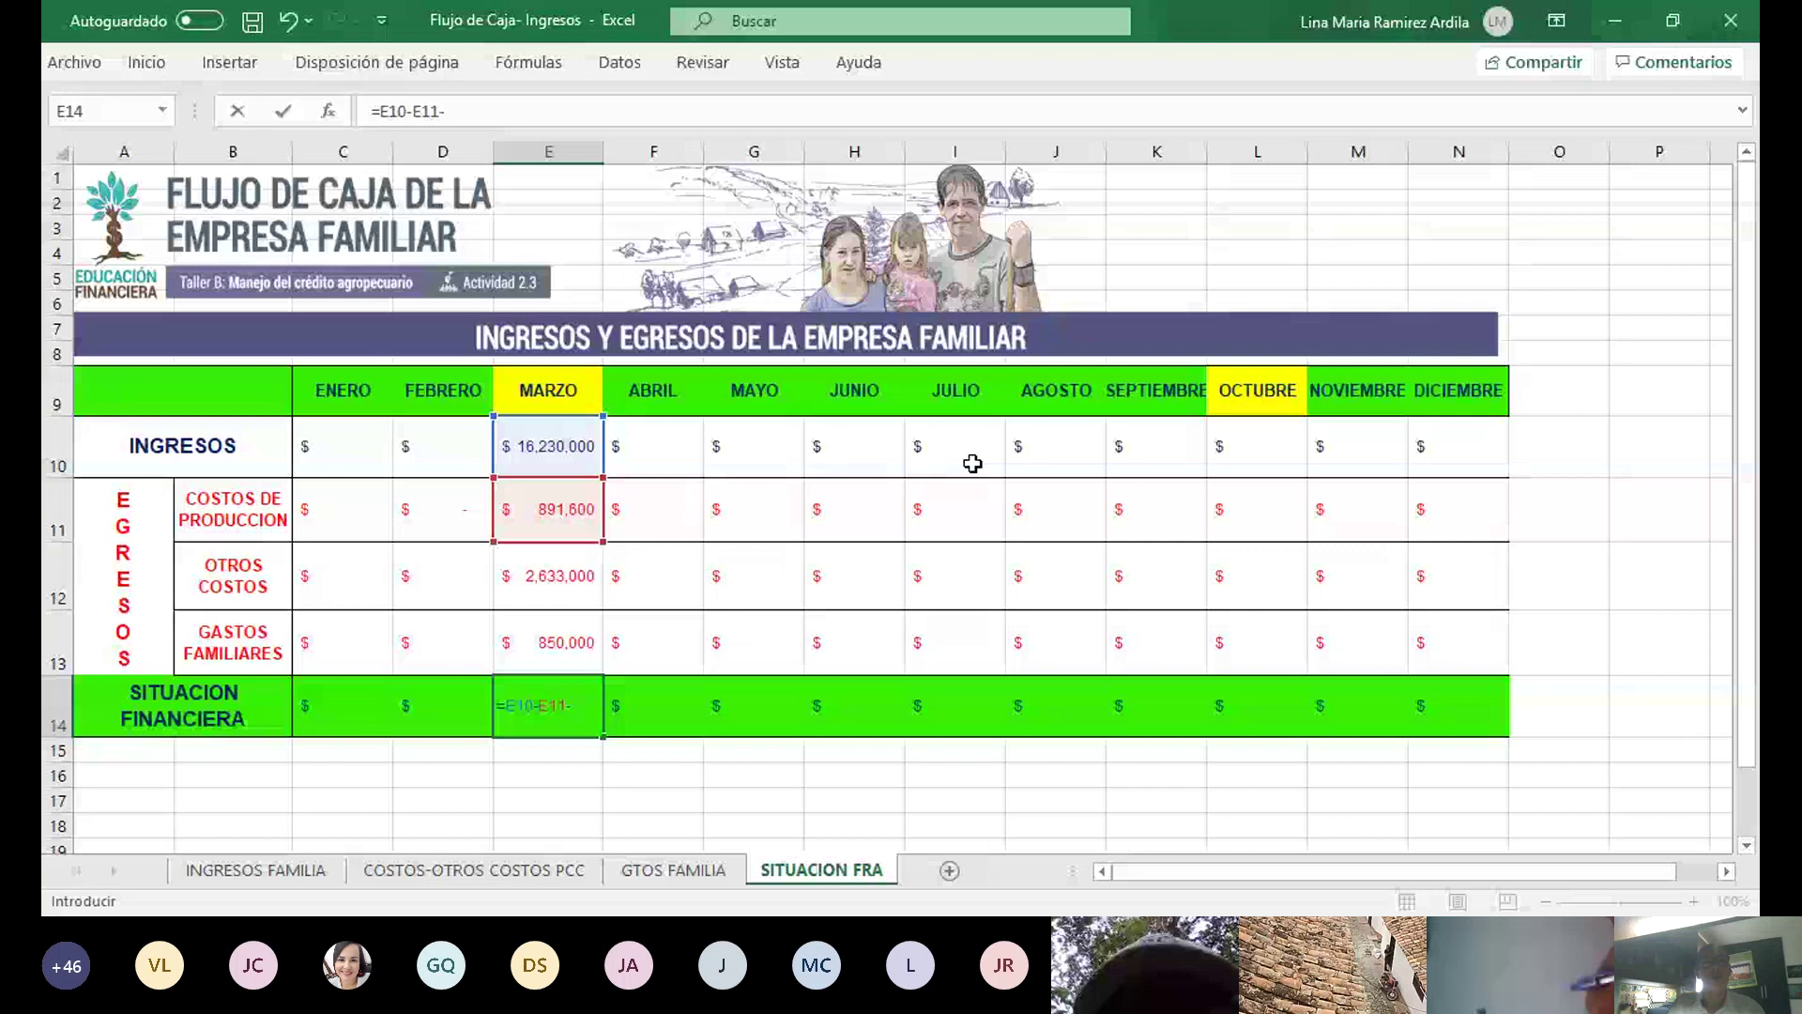
key(Up)
key(Up)
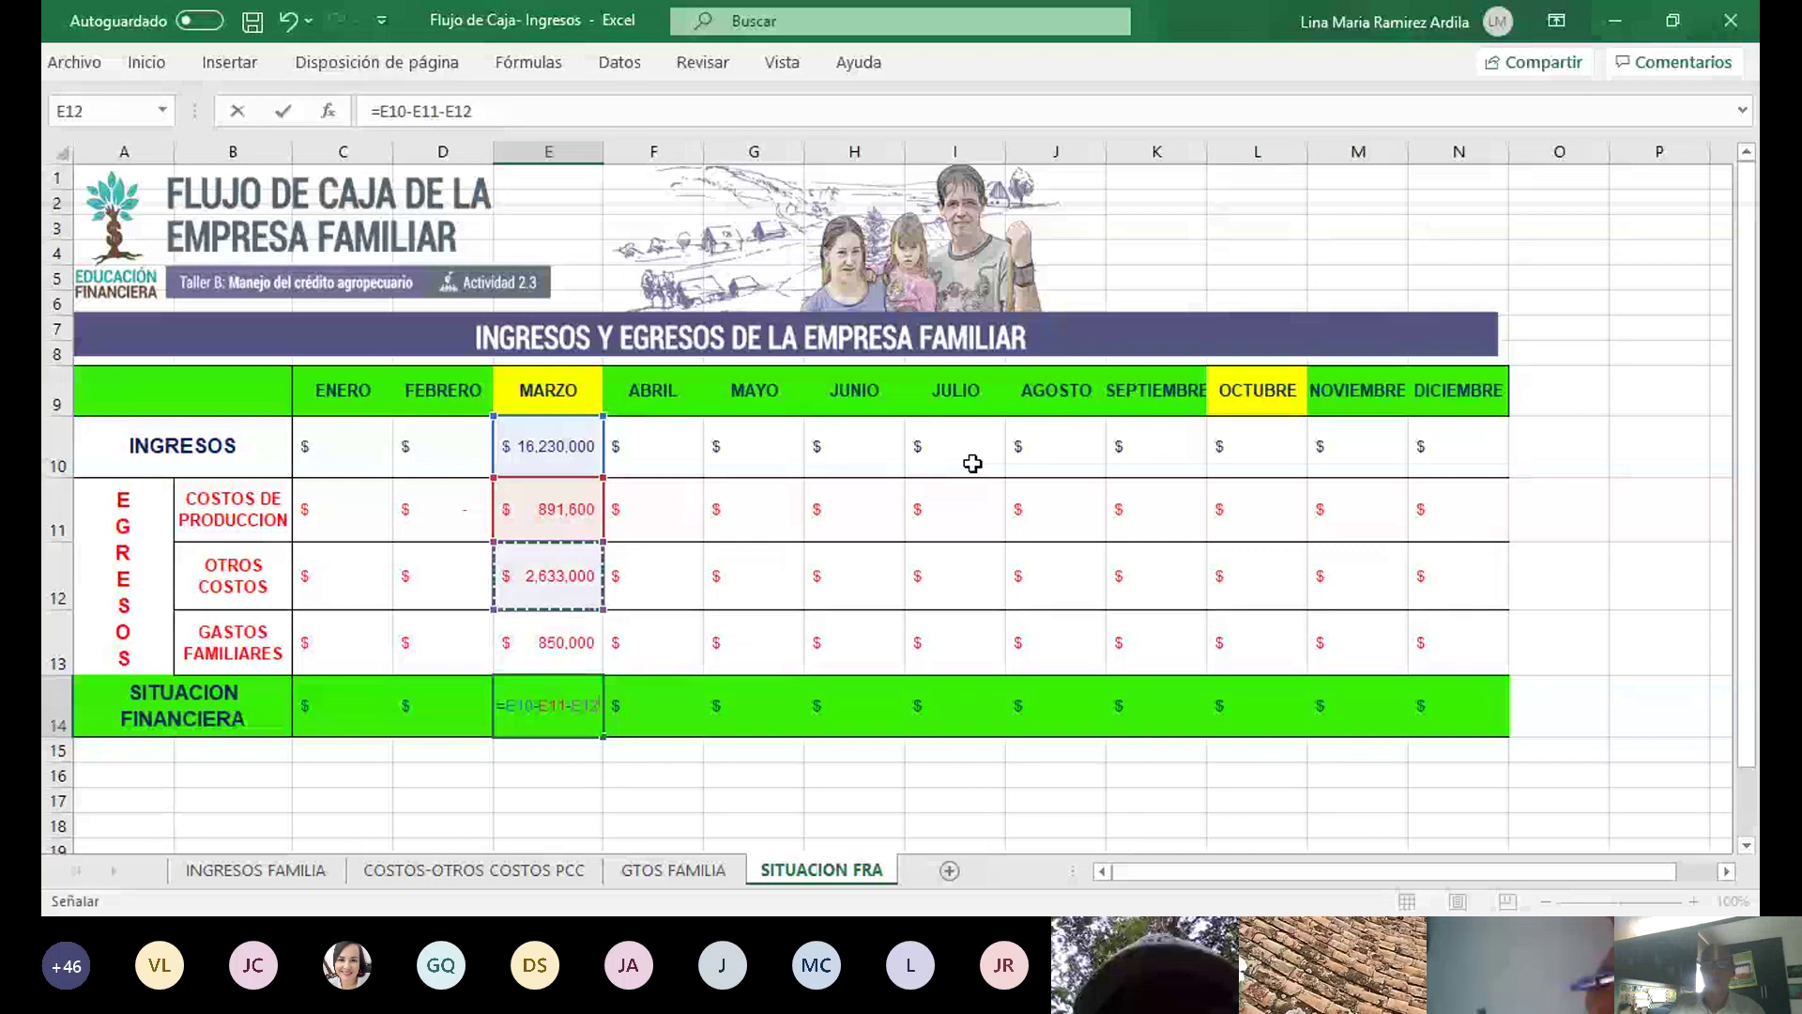
text(-)
key(Up)
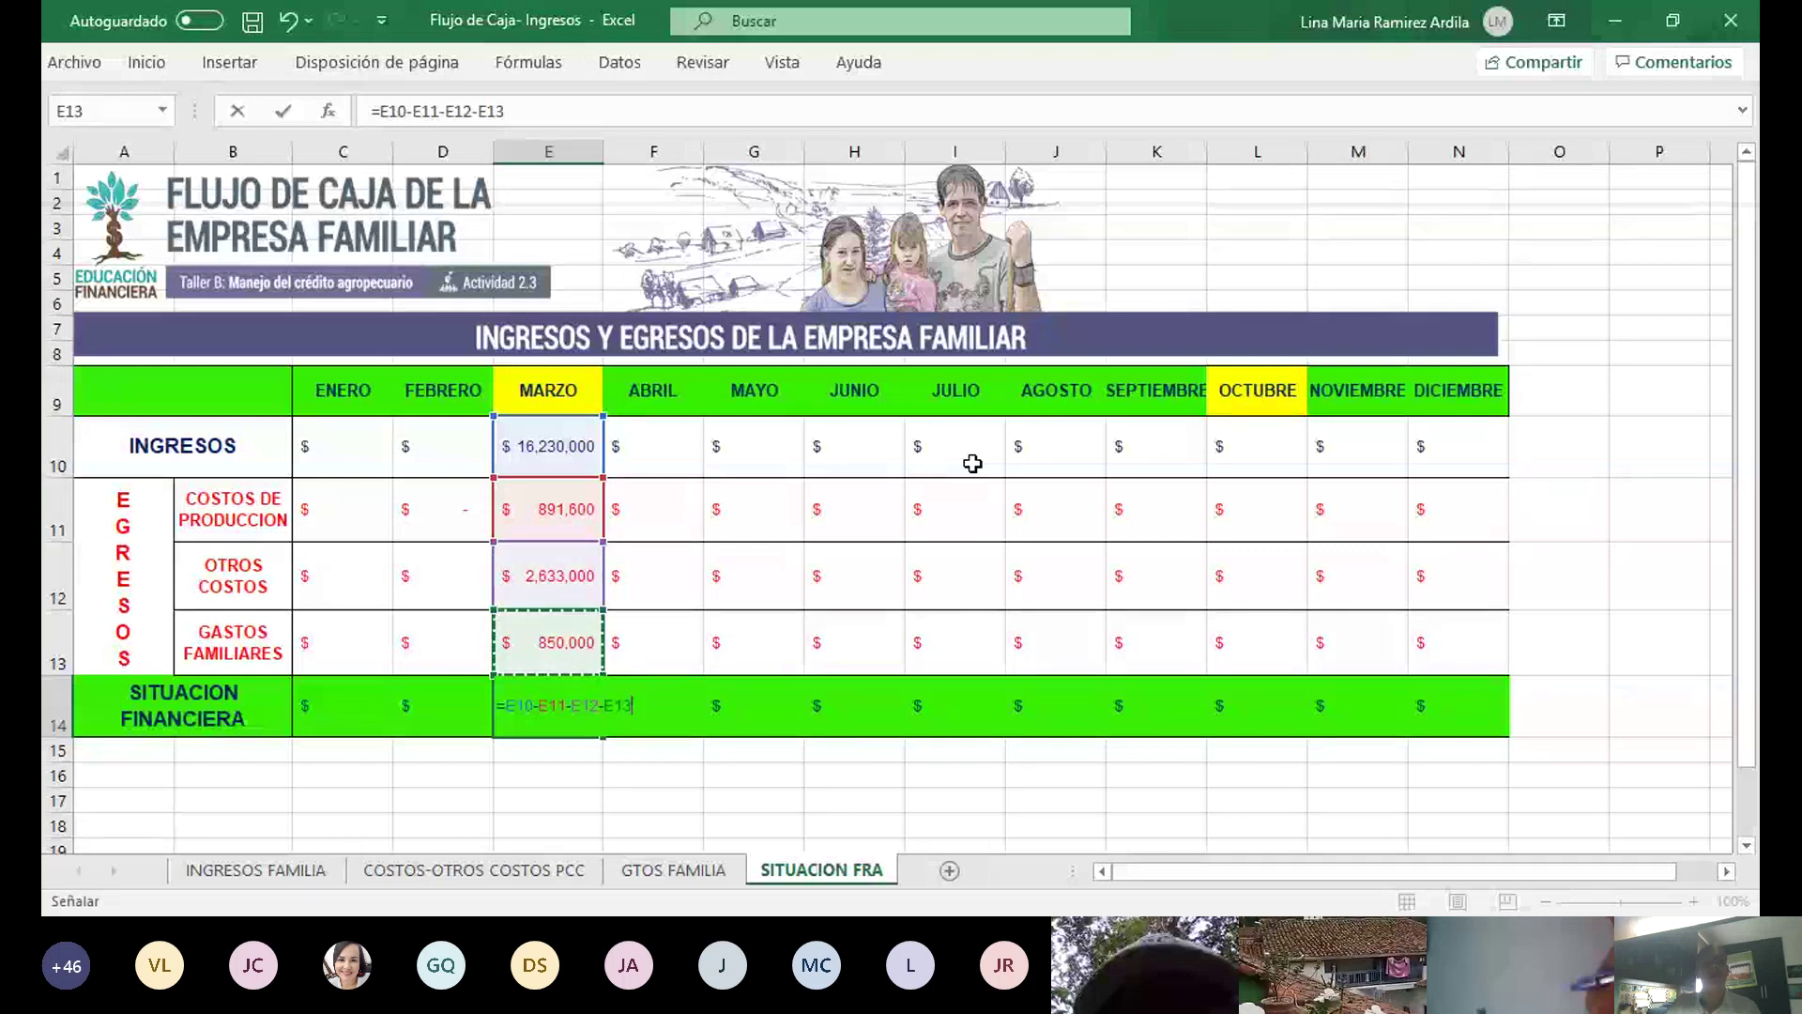
key(Return)
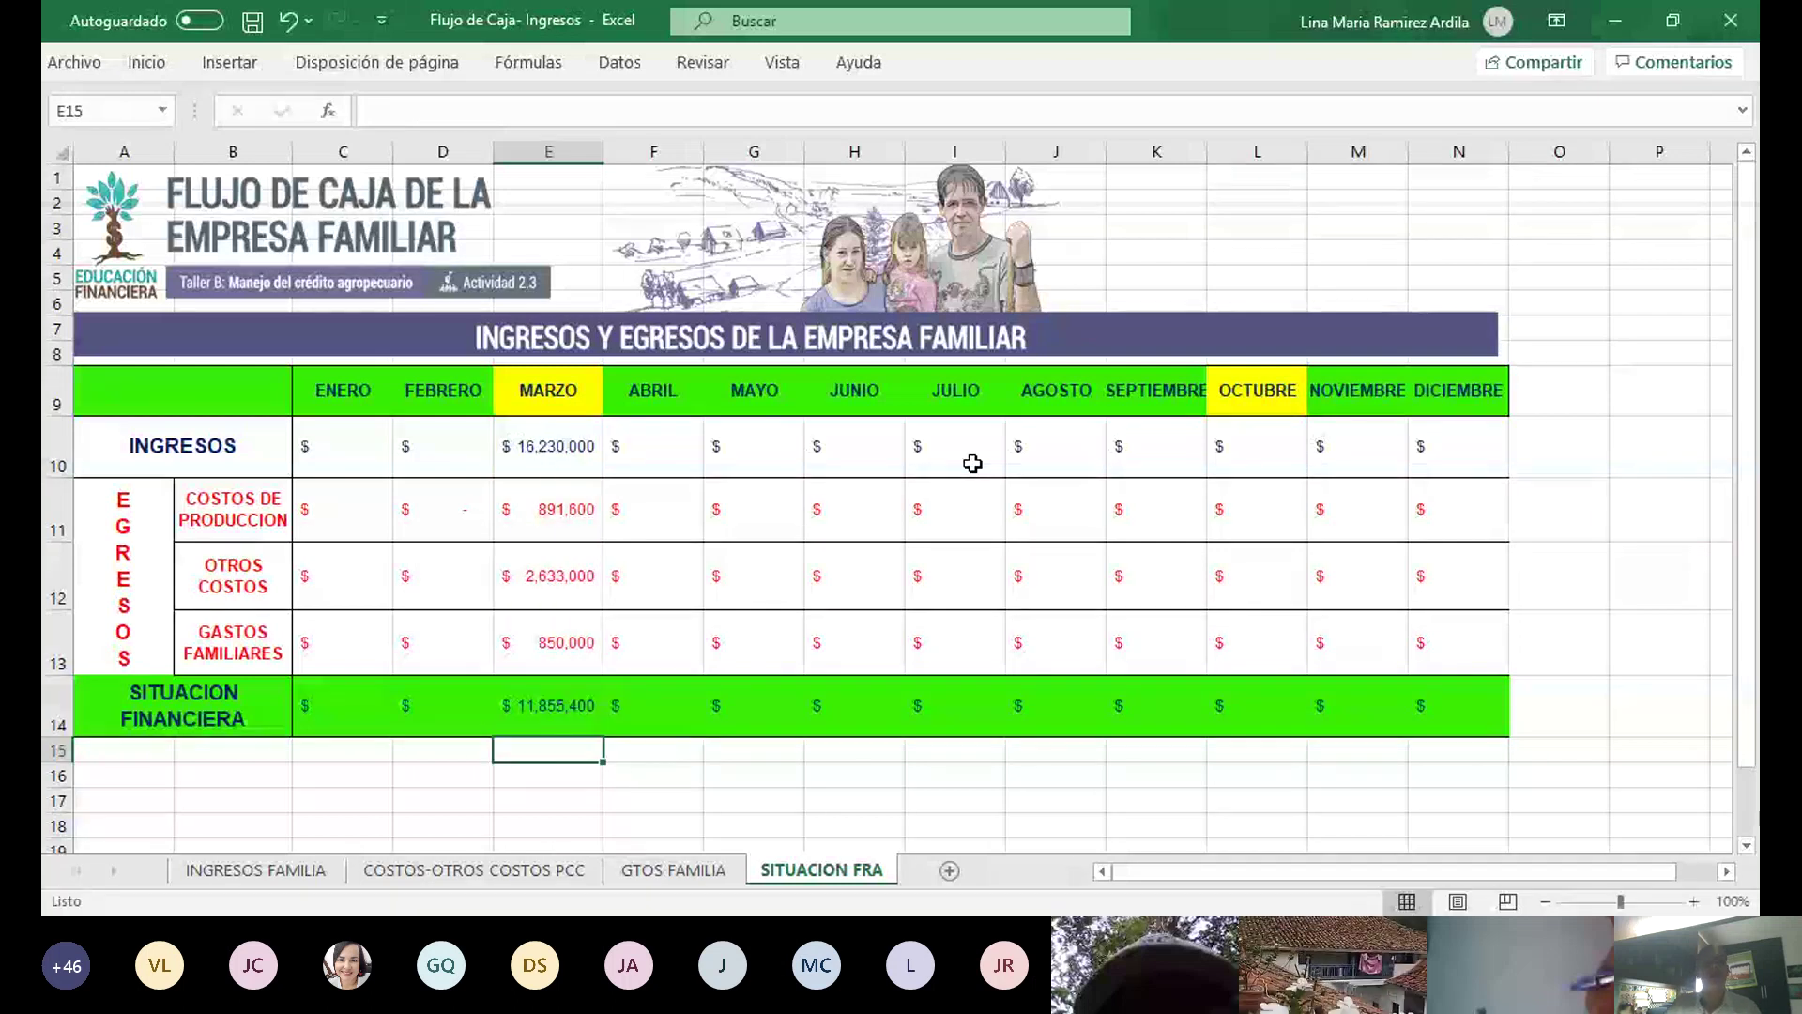
Examine the March balance formula and the April, May and December cells in the SITUACION FINANCIERA row
click(552, 709)
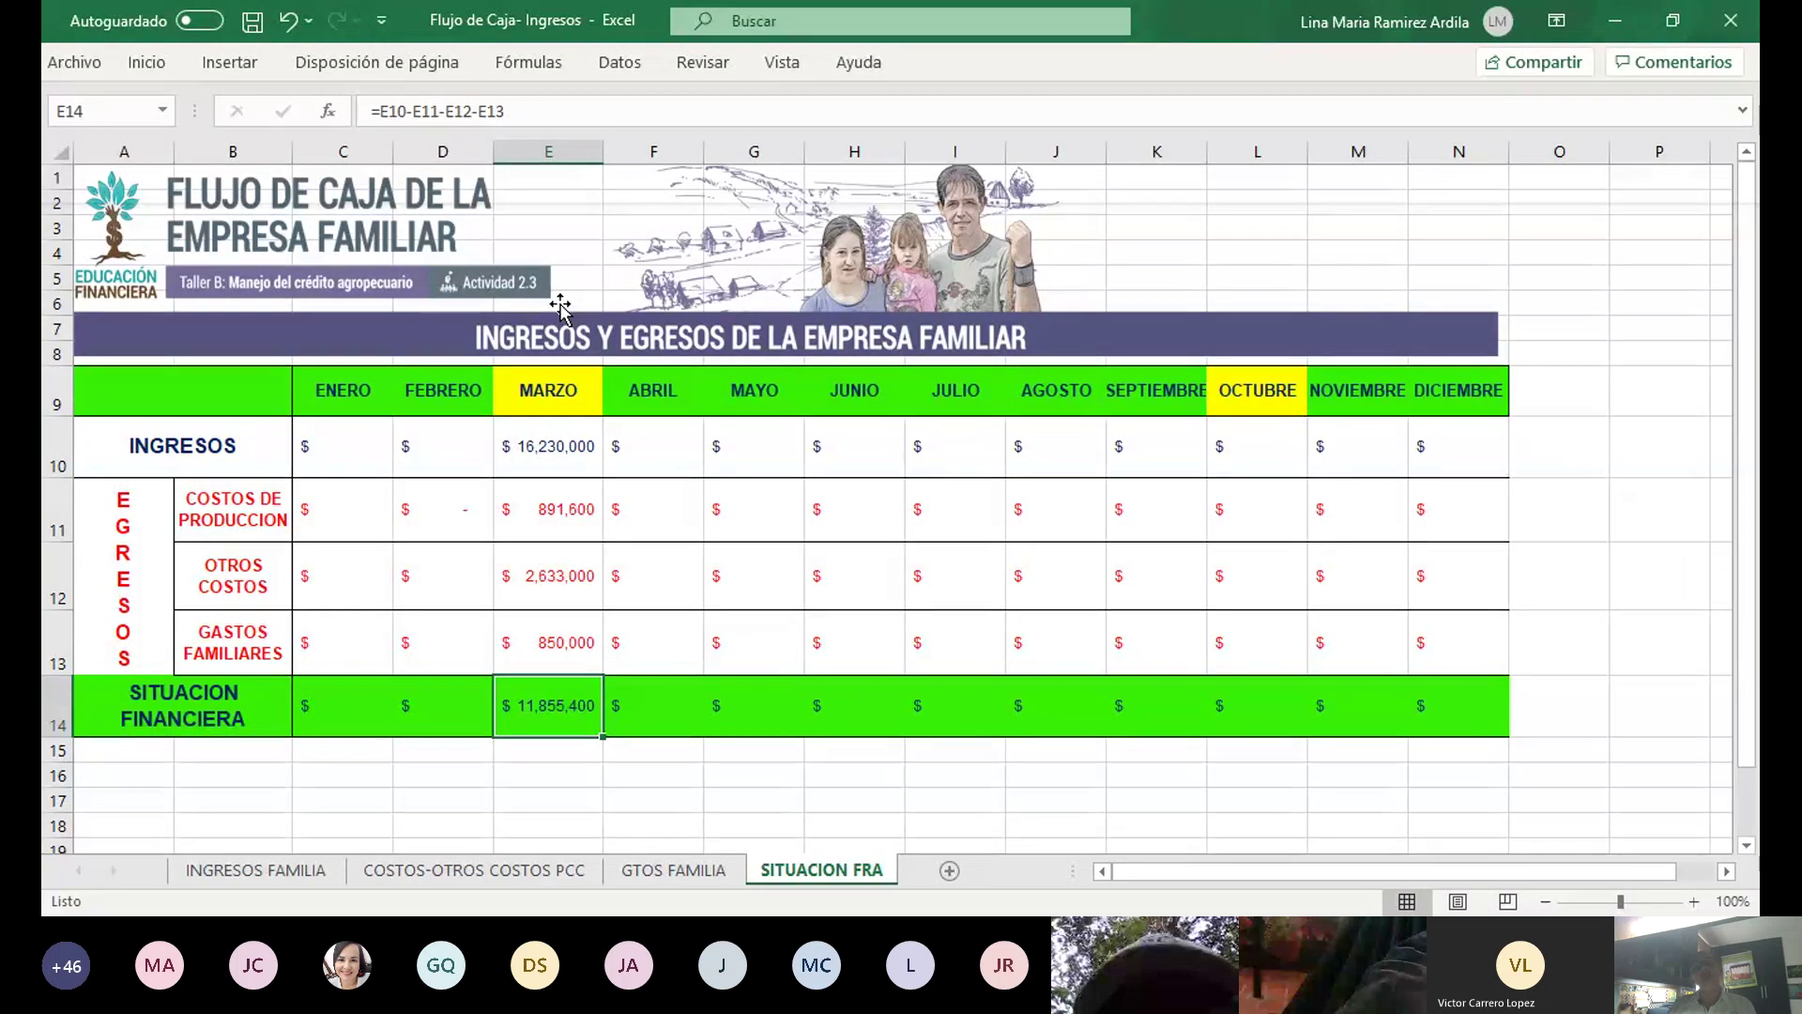
click(657, 706)
click(778, 706)
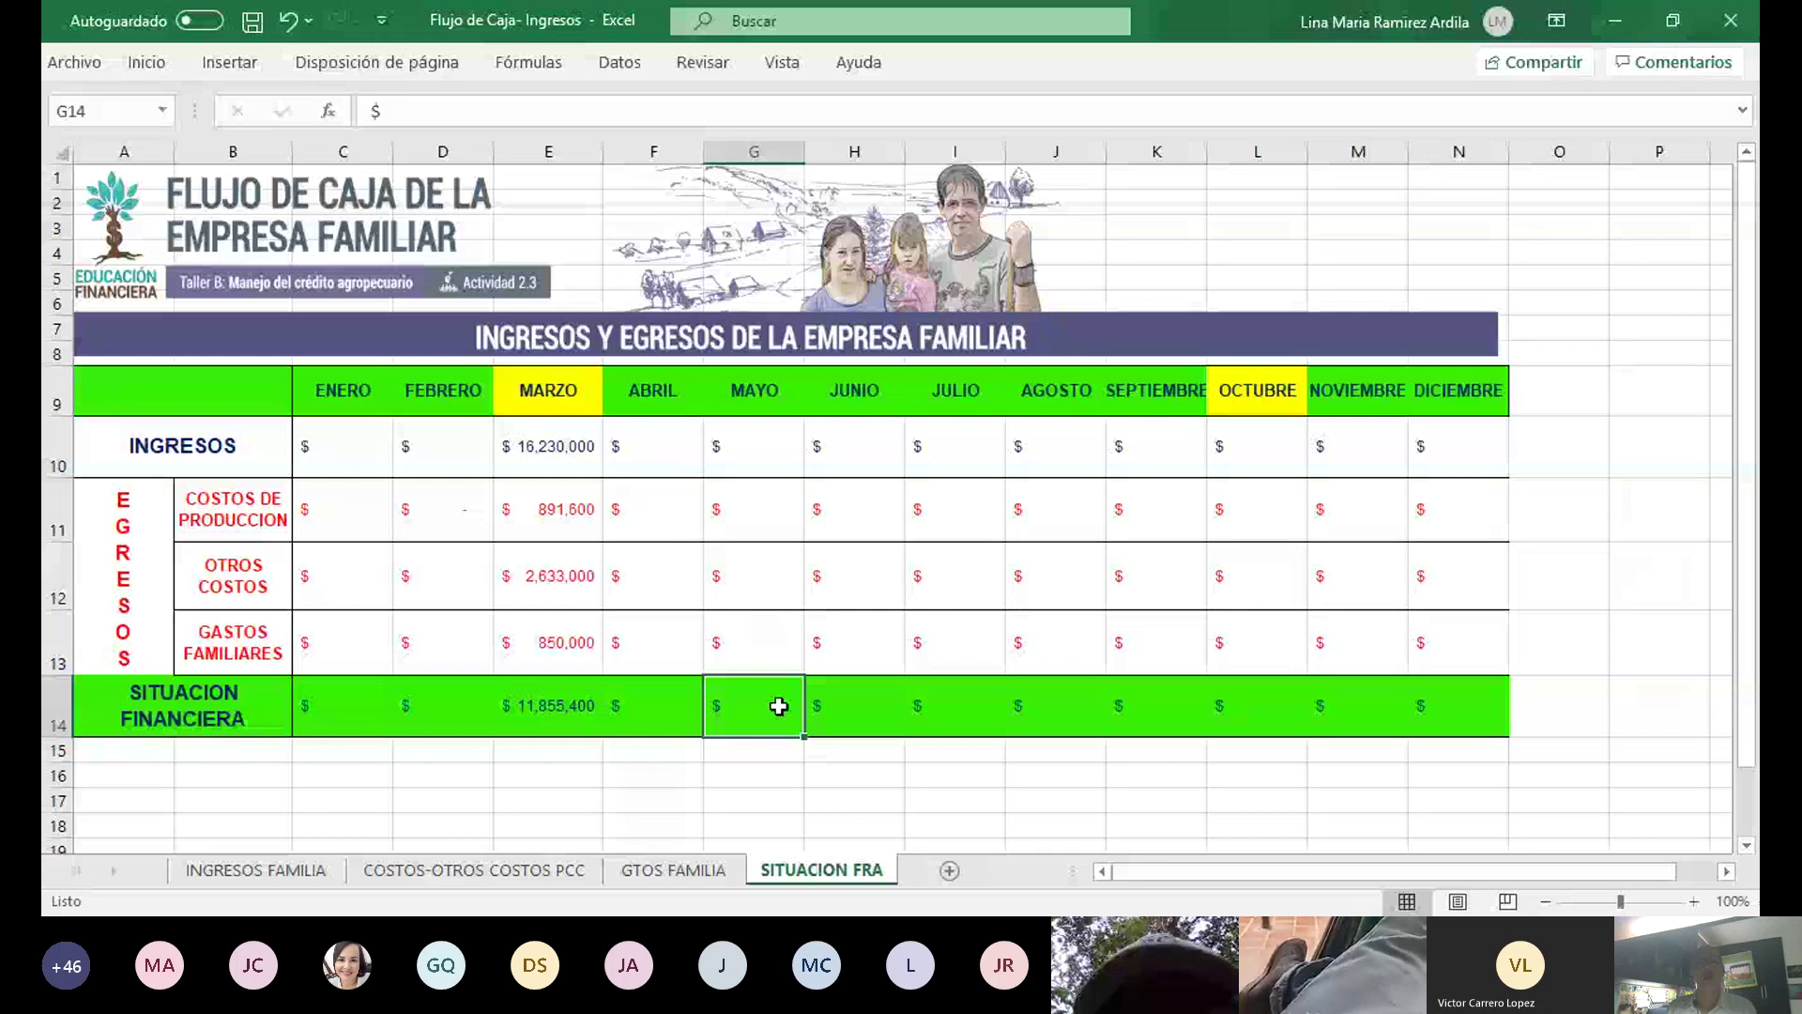
click(551, 695)
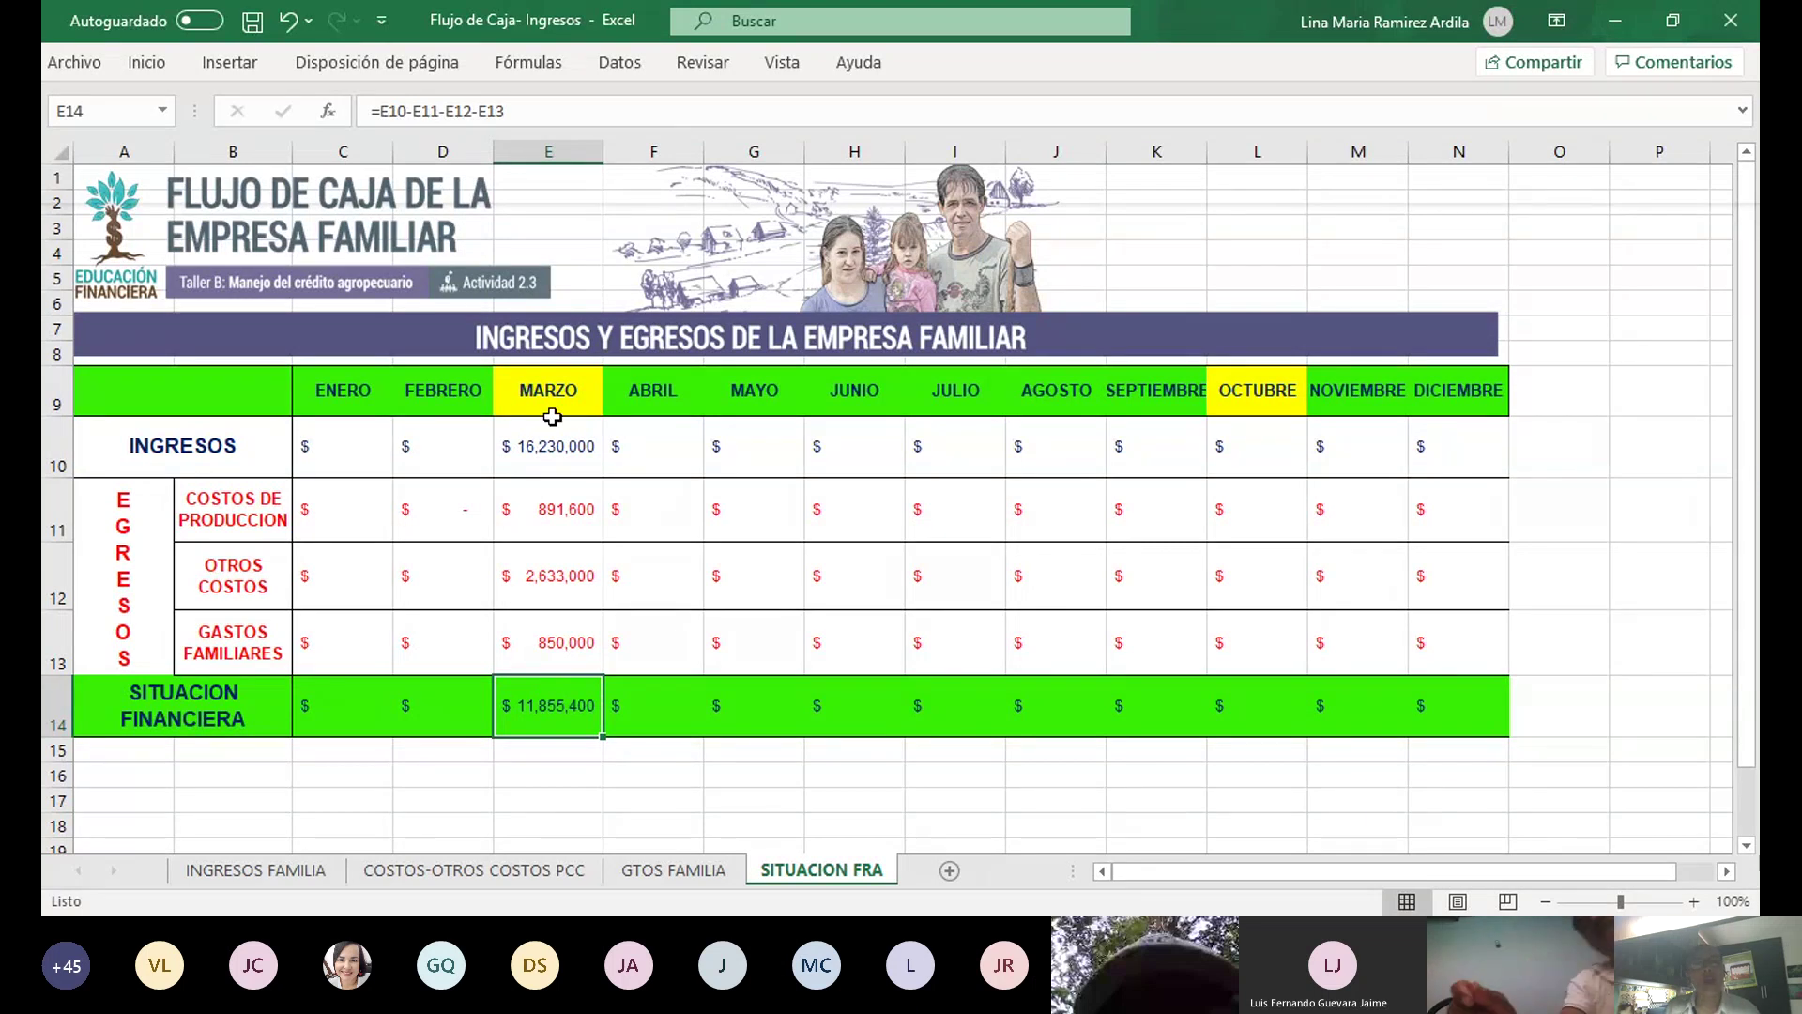
click(1466, 391)
click(1461, 706)
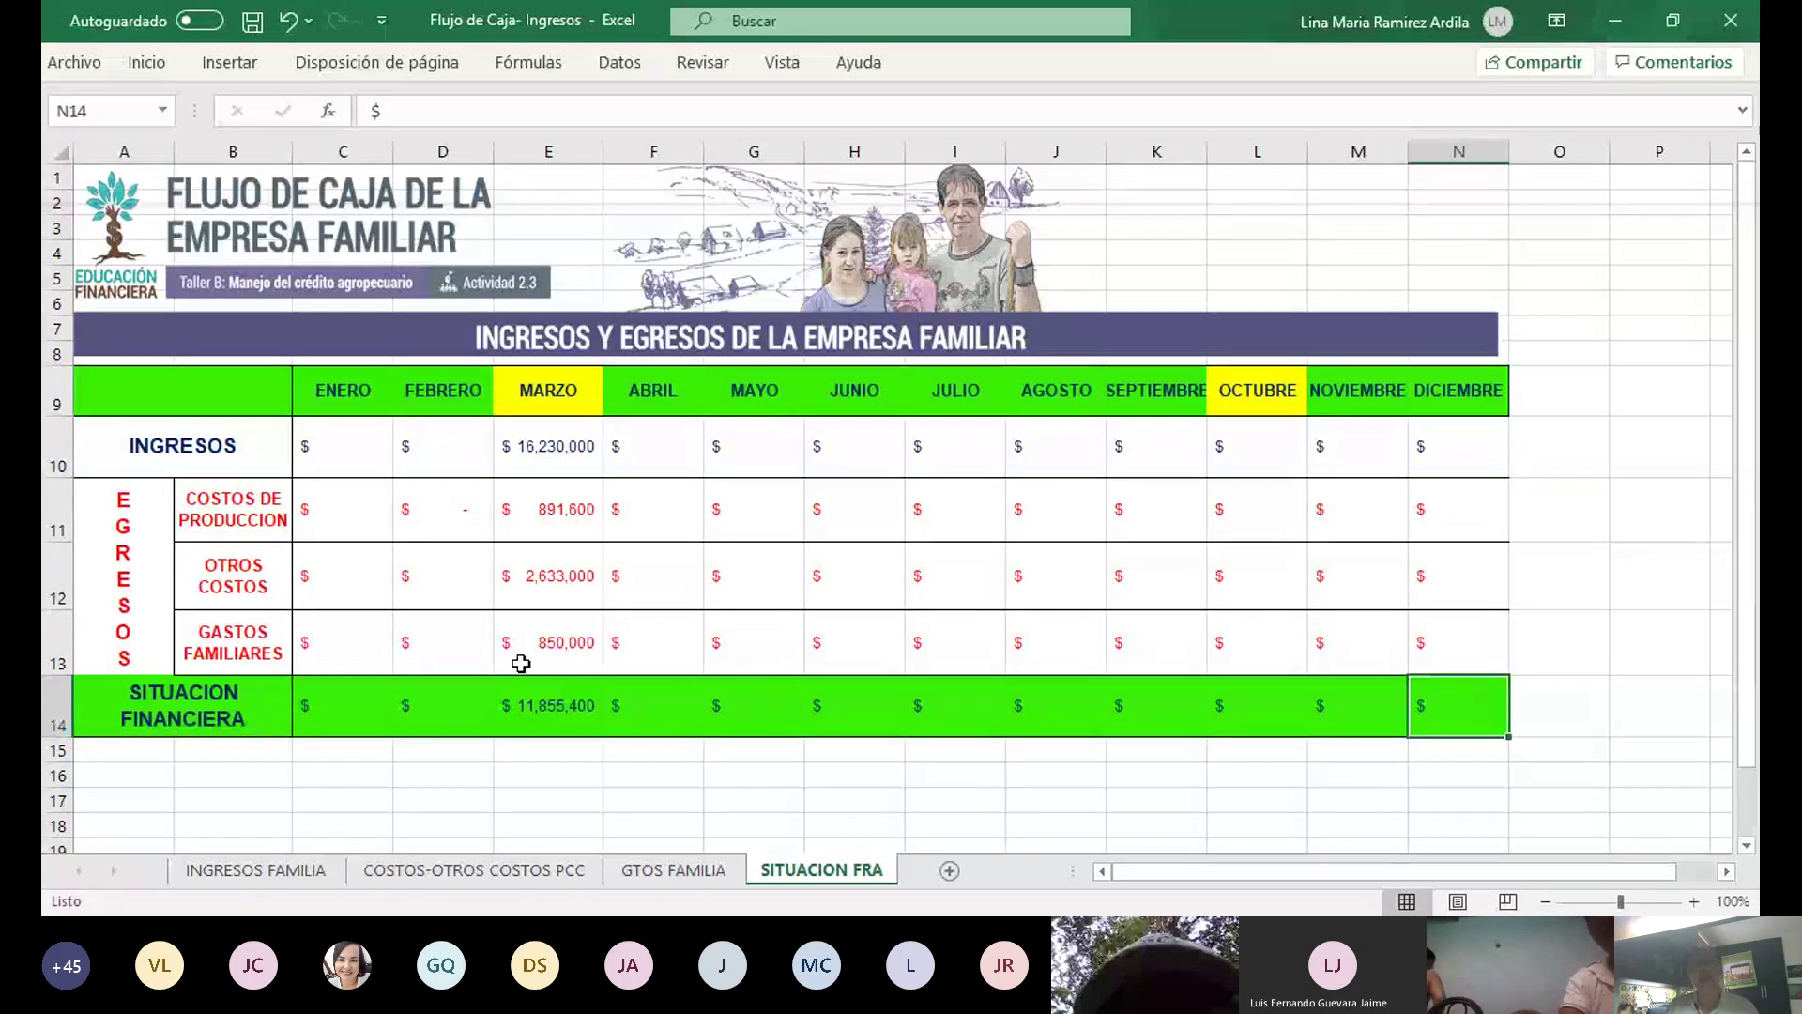
click(499, 694)
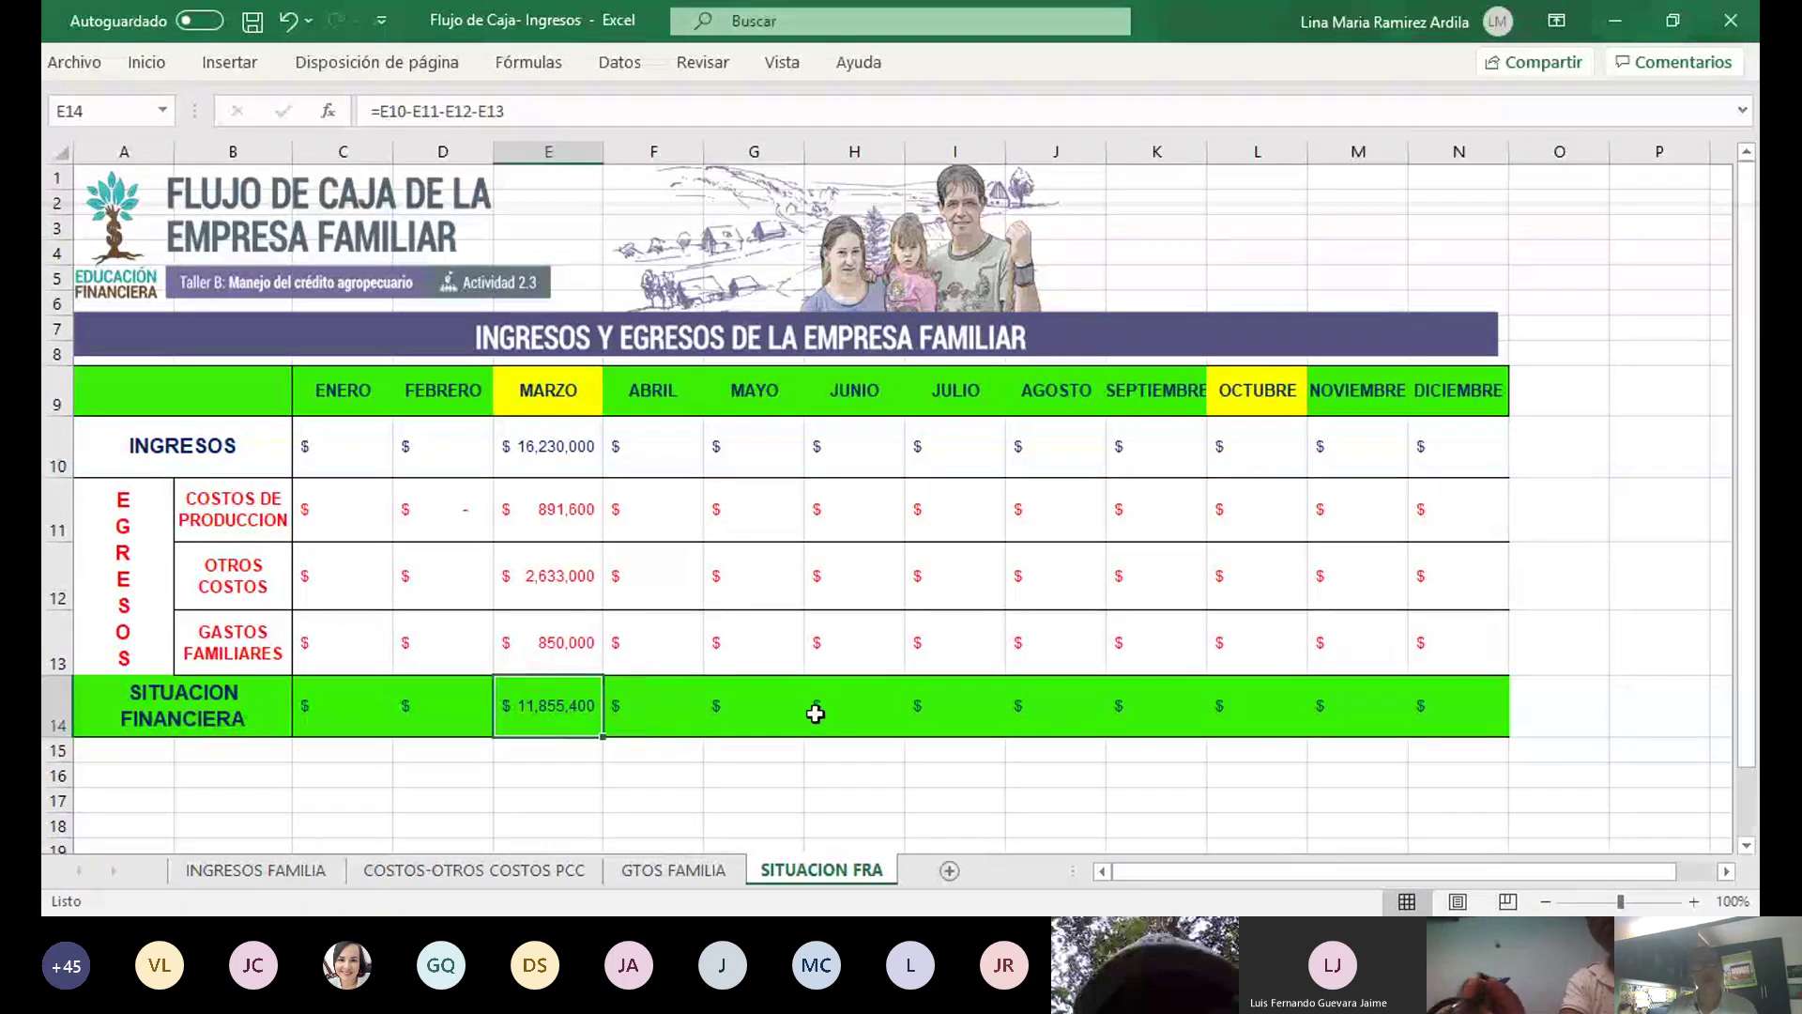